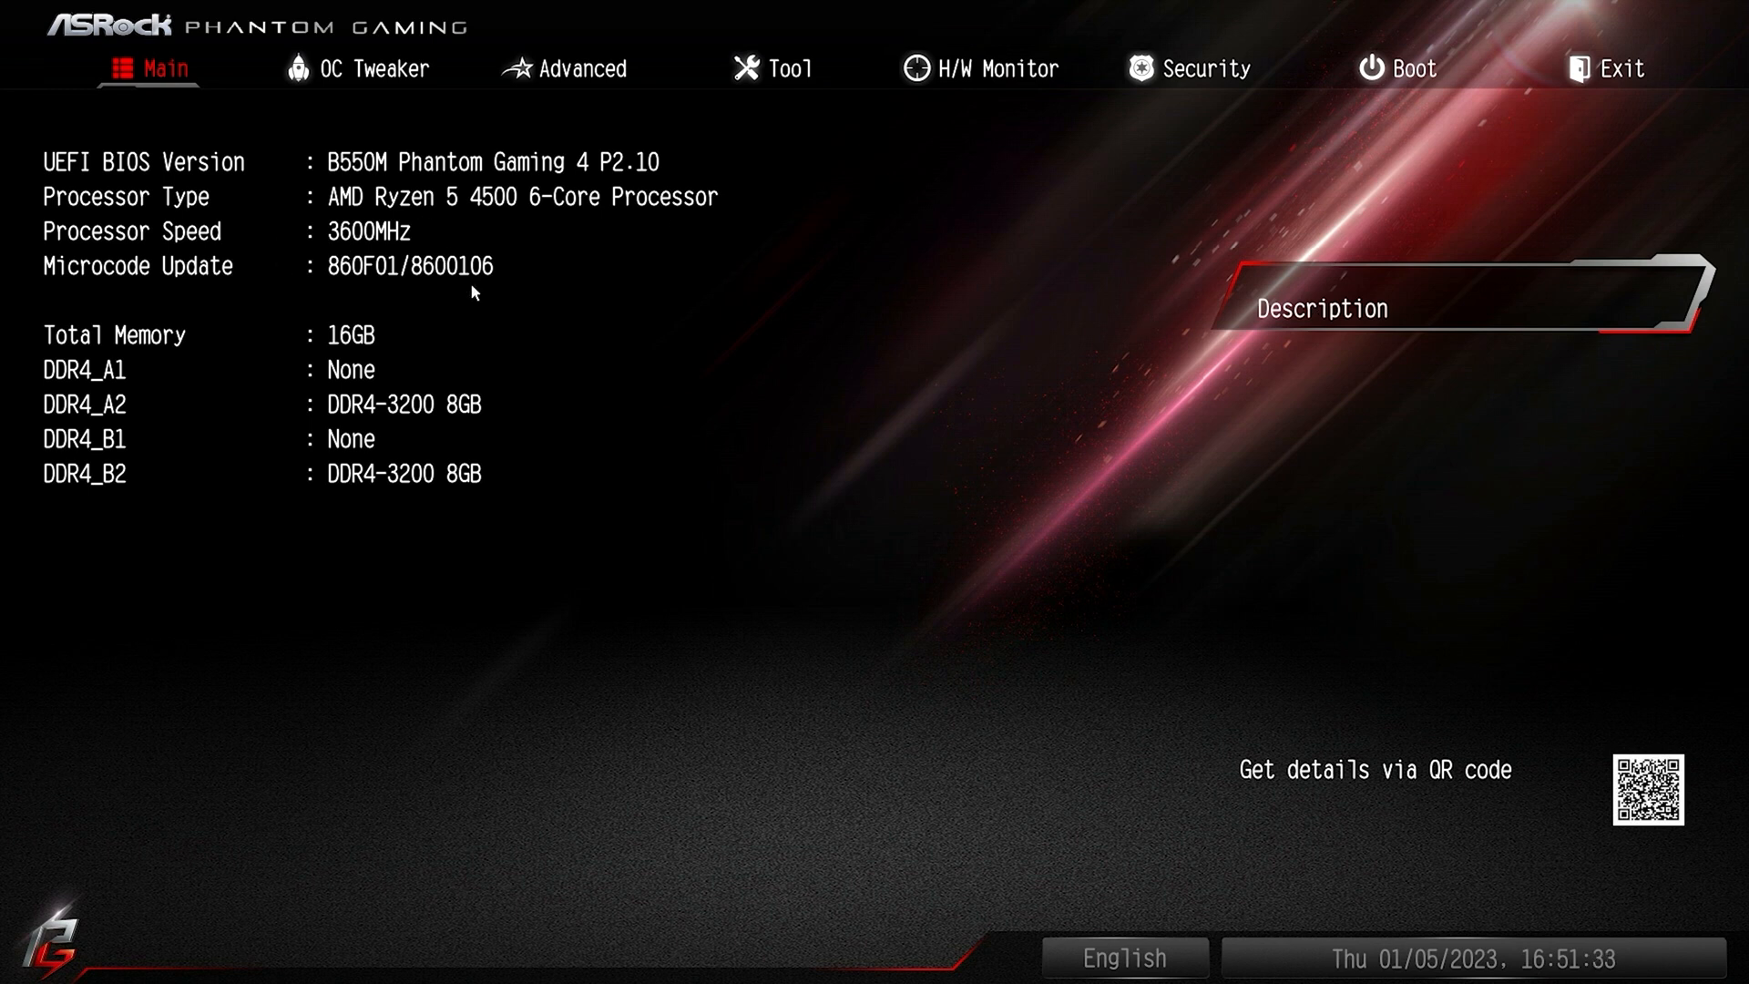
- Keep English as the interface language, and view the system date and time settings without changing them
click(1155, 959)
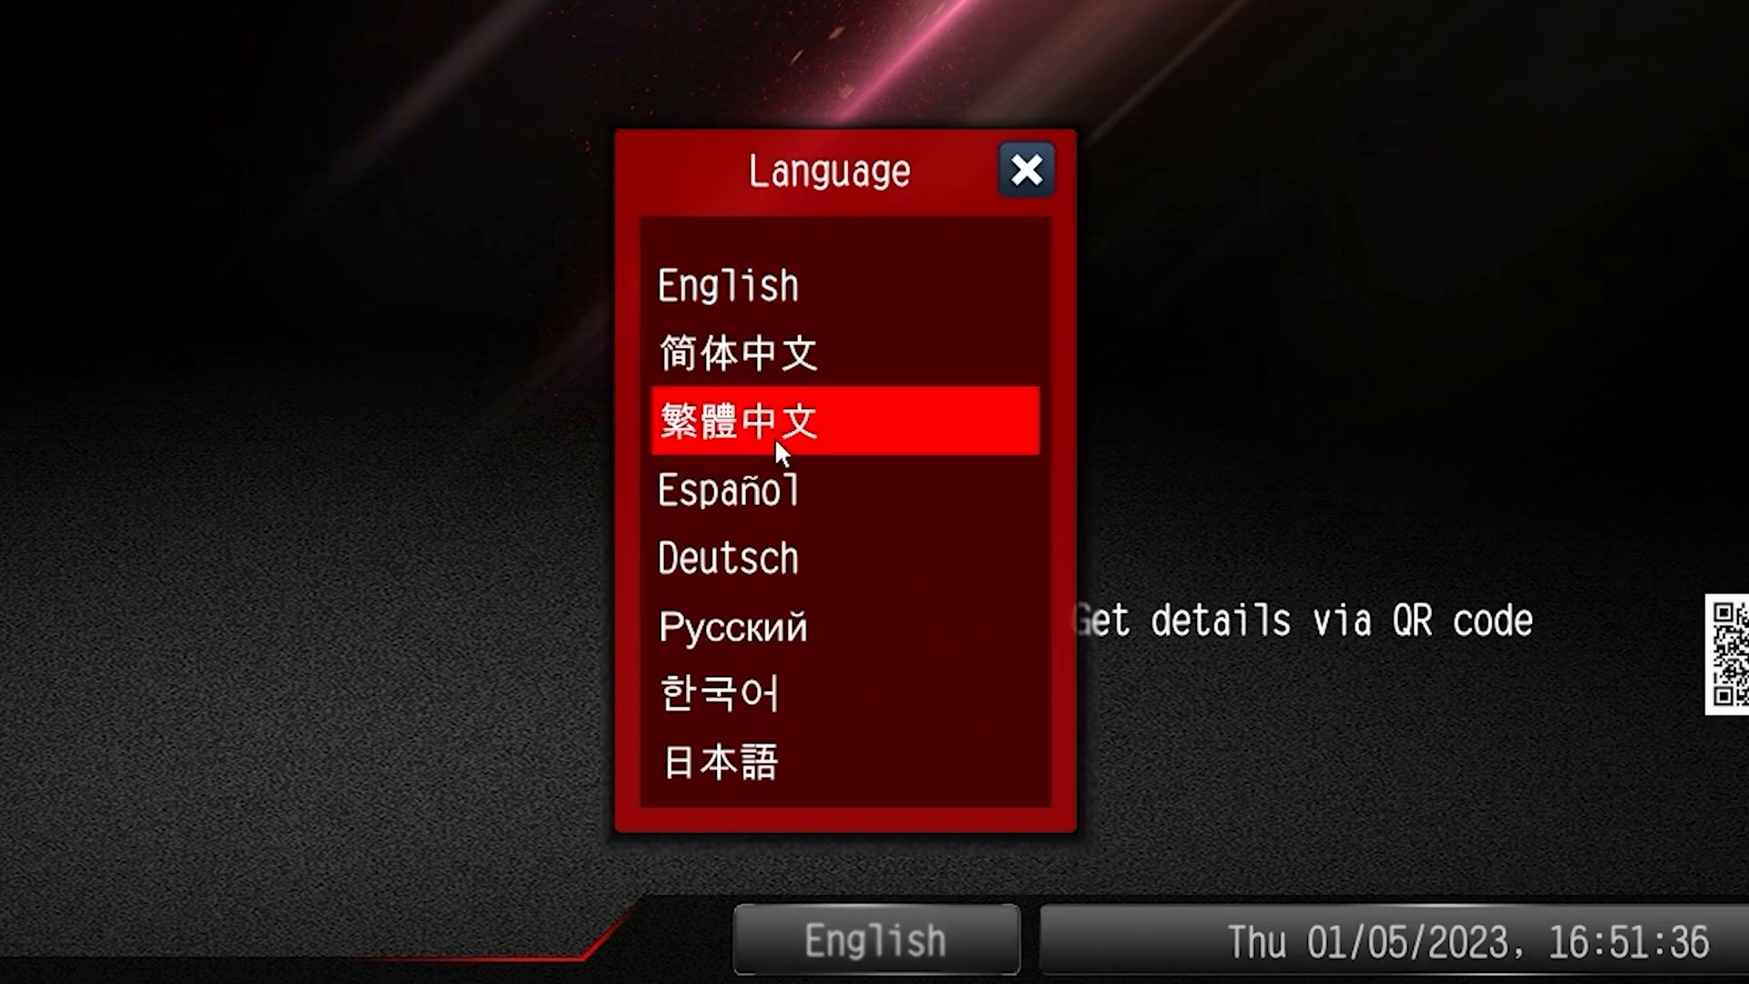
click(702, 290)
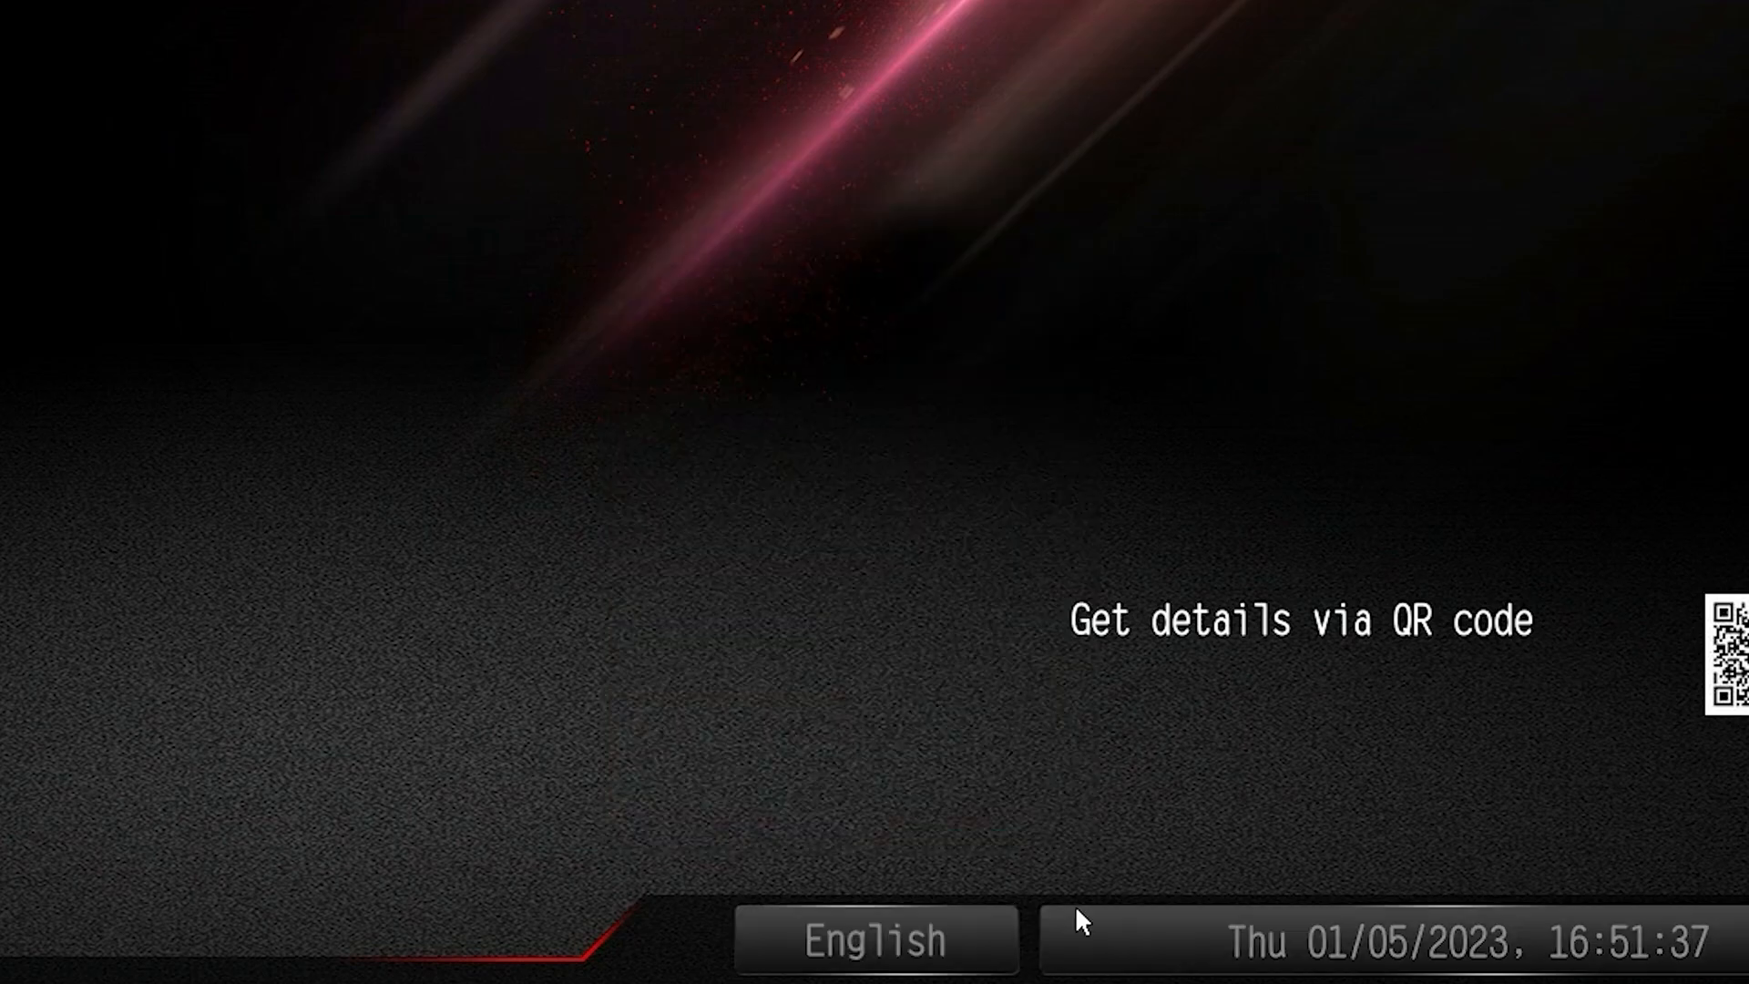
click(1401, 956)
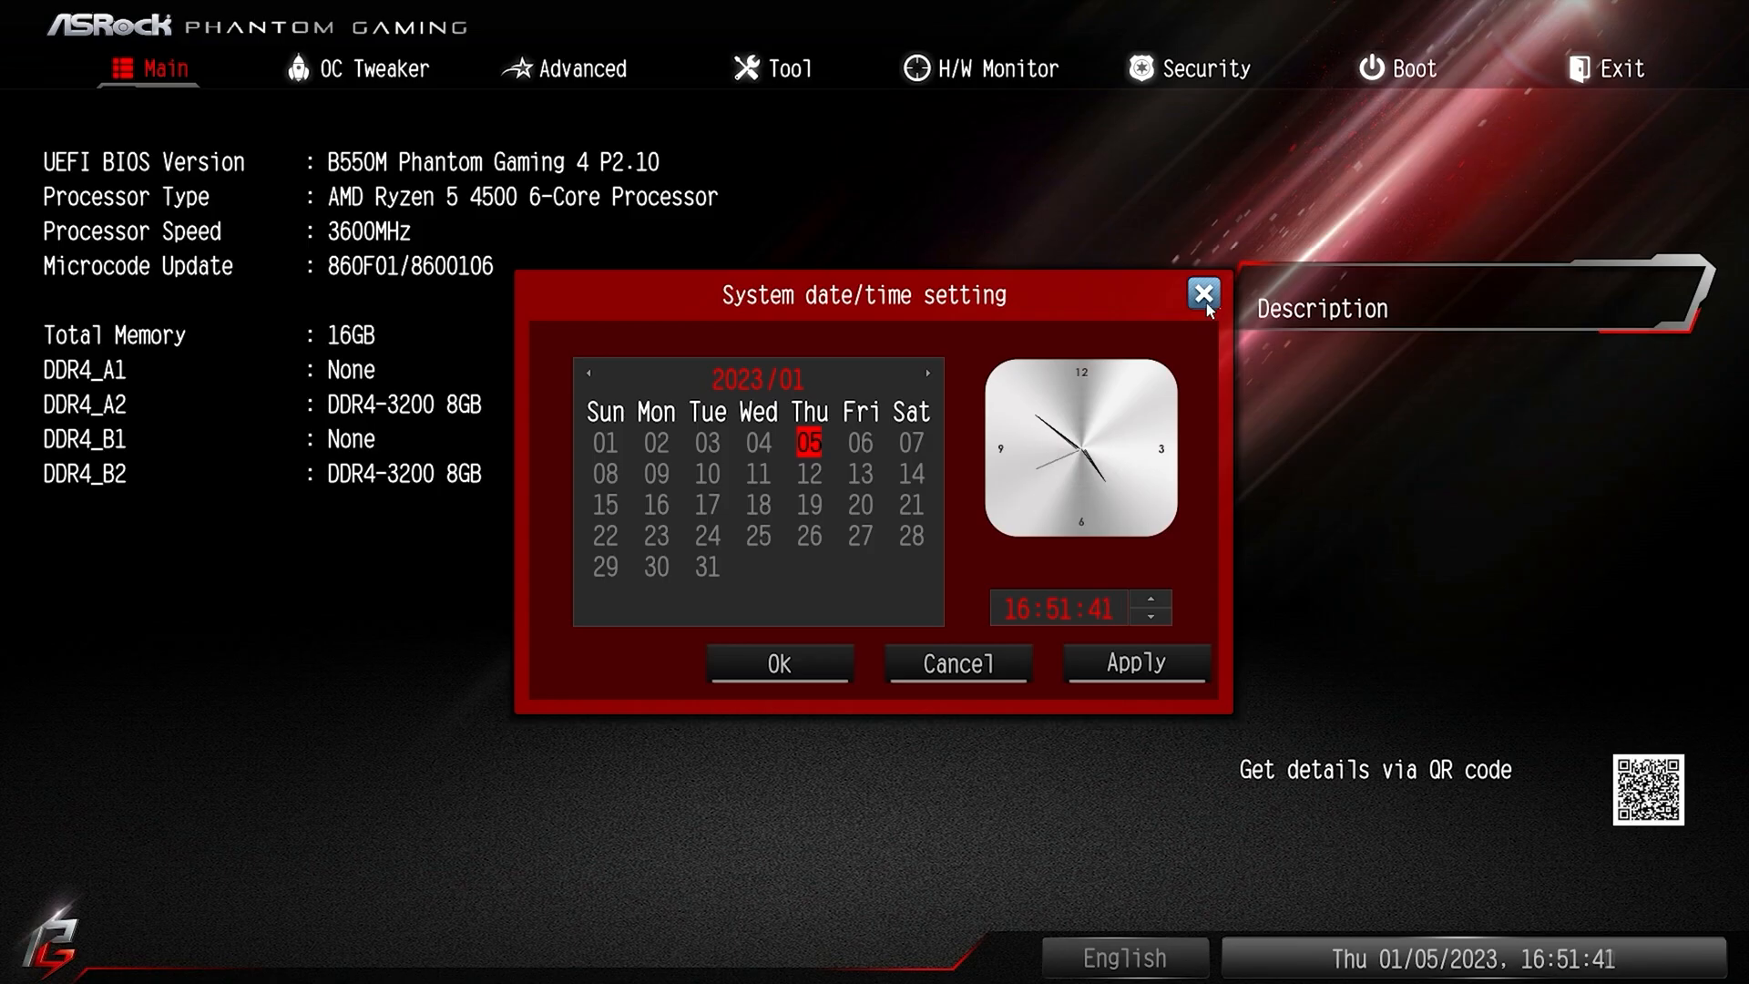
click(1560, 96)
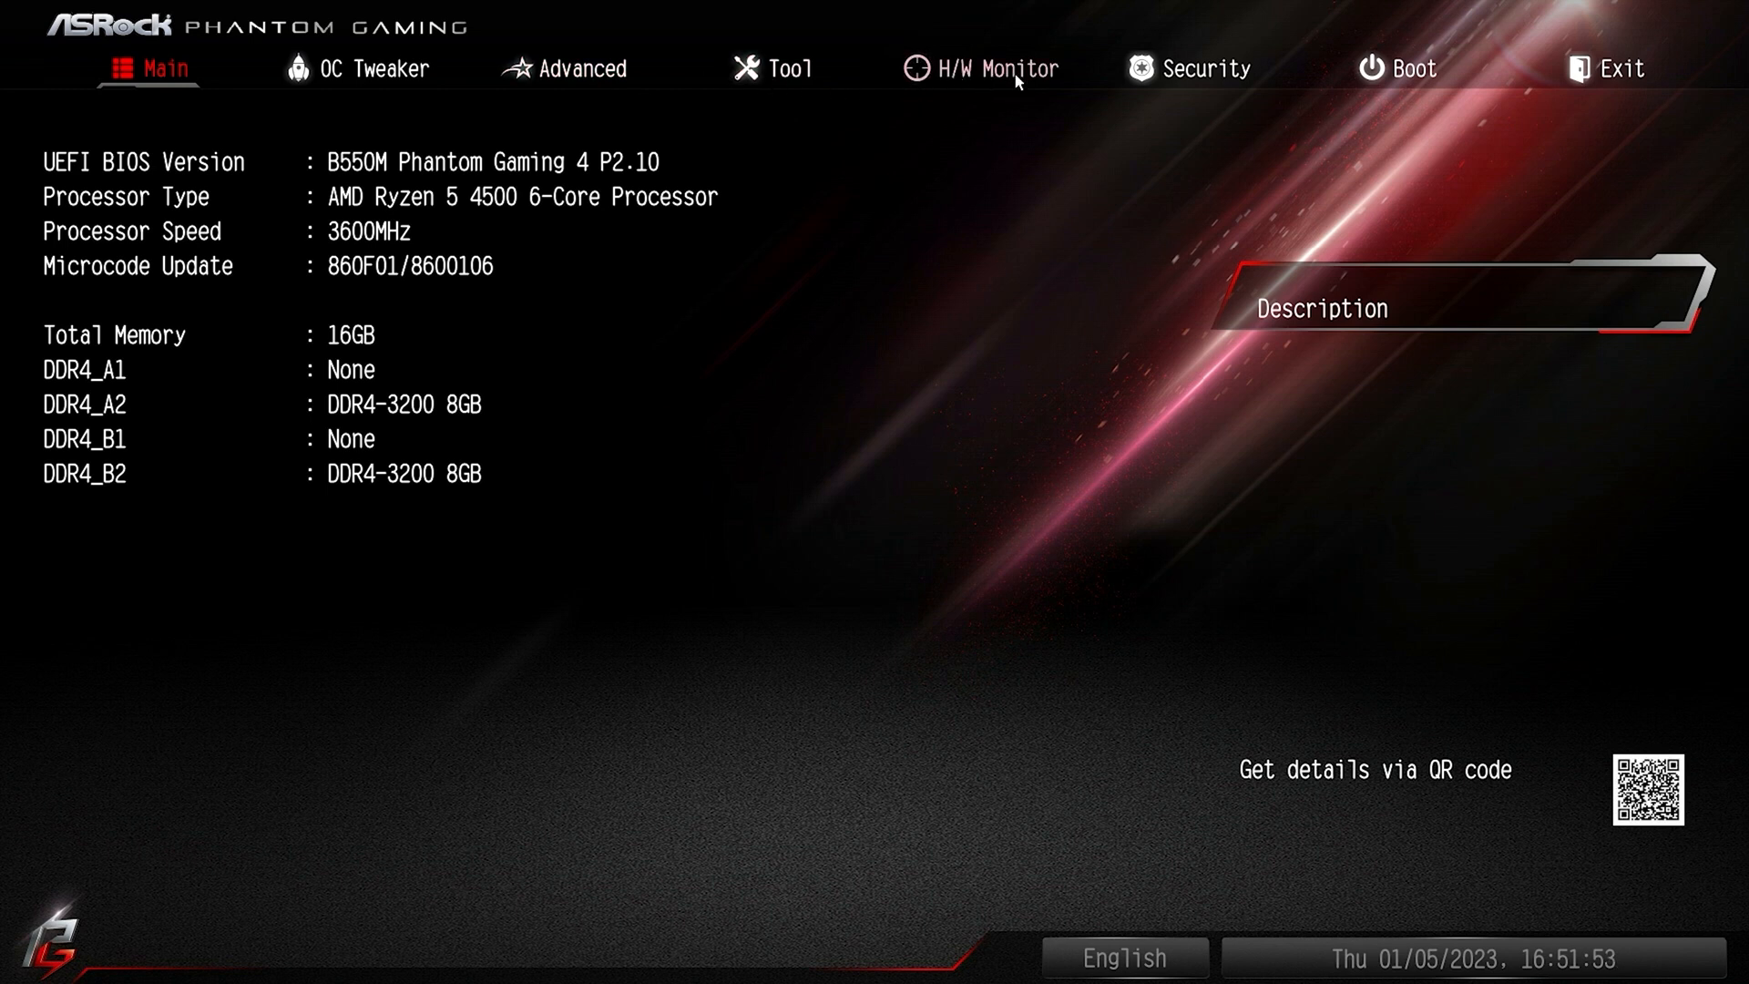
- View the save, discard and boot override options on the Exit page, and return to the Main system information
click(1595, 70)
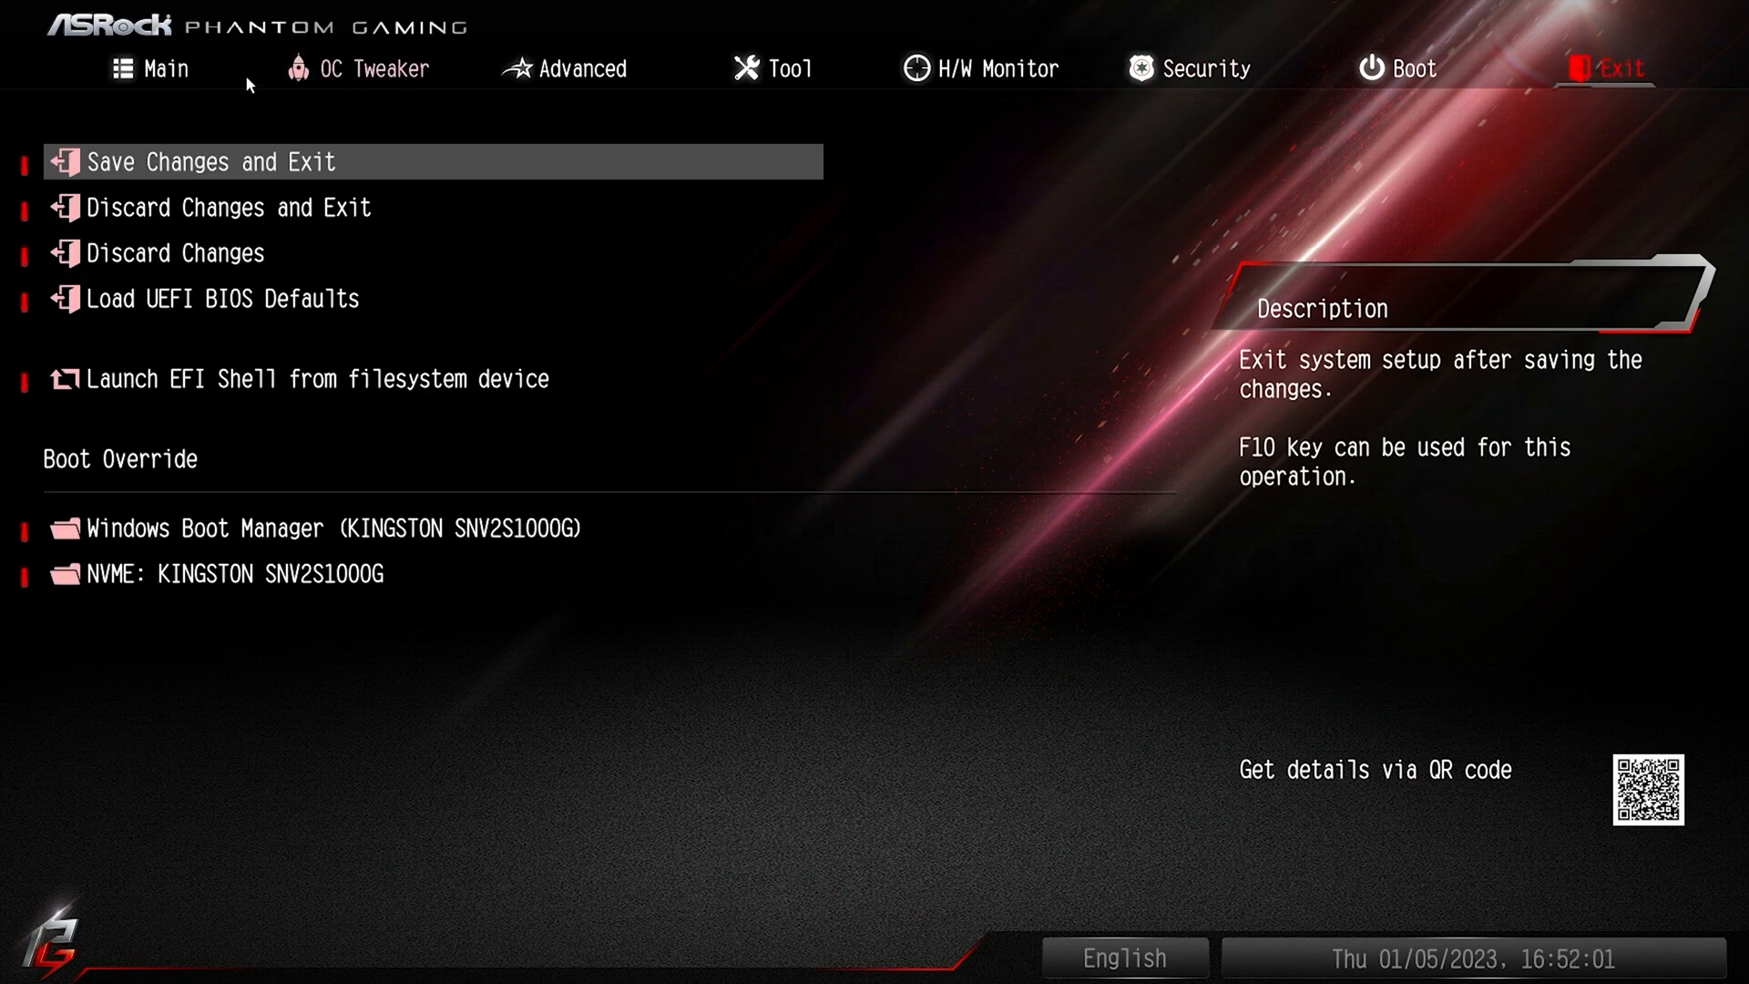
click(172, 78)
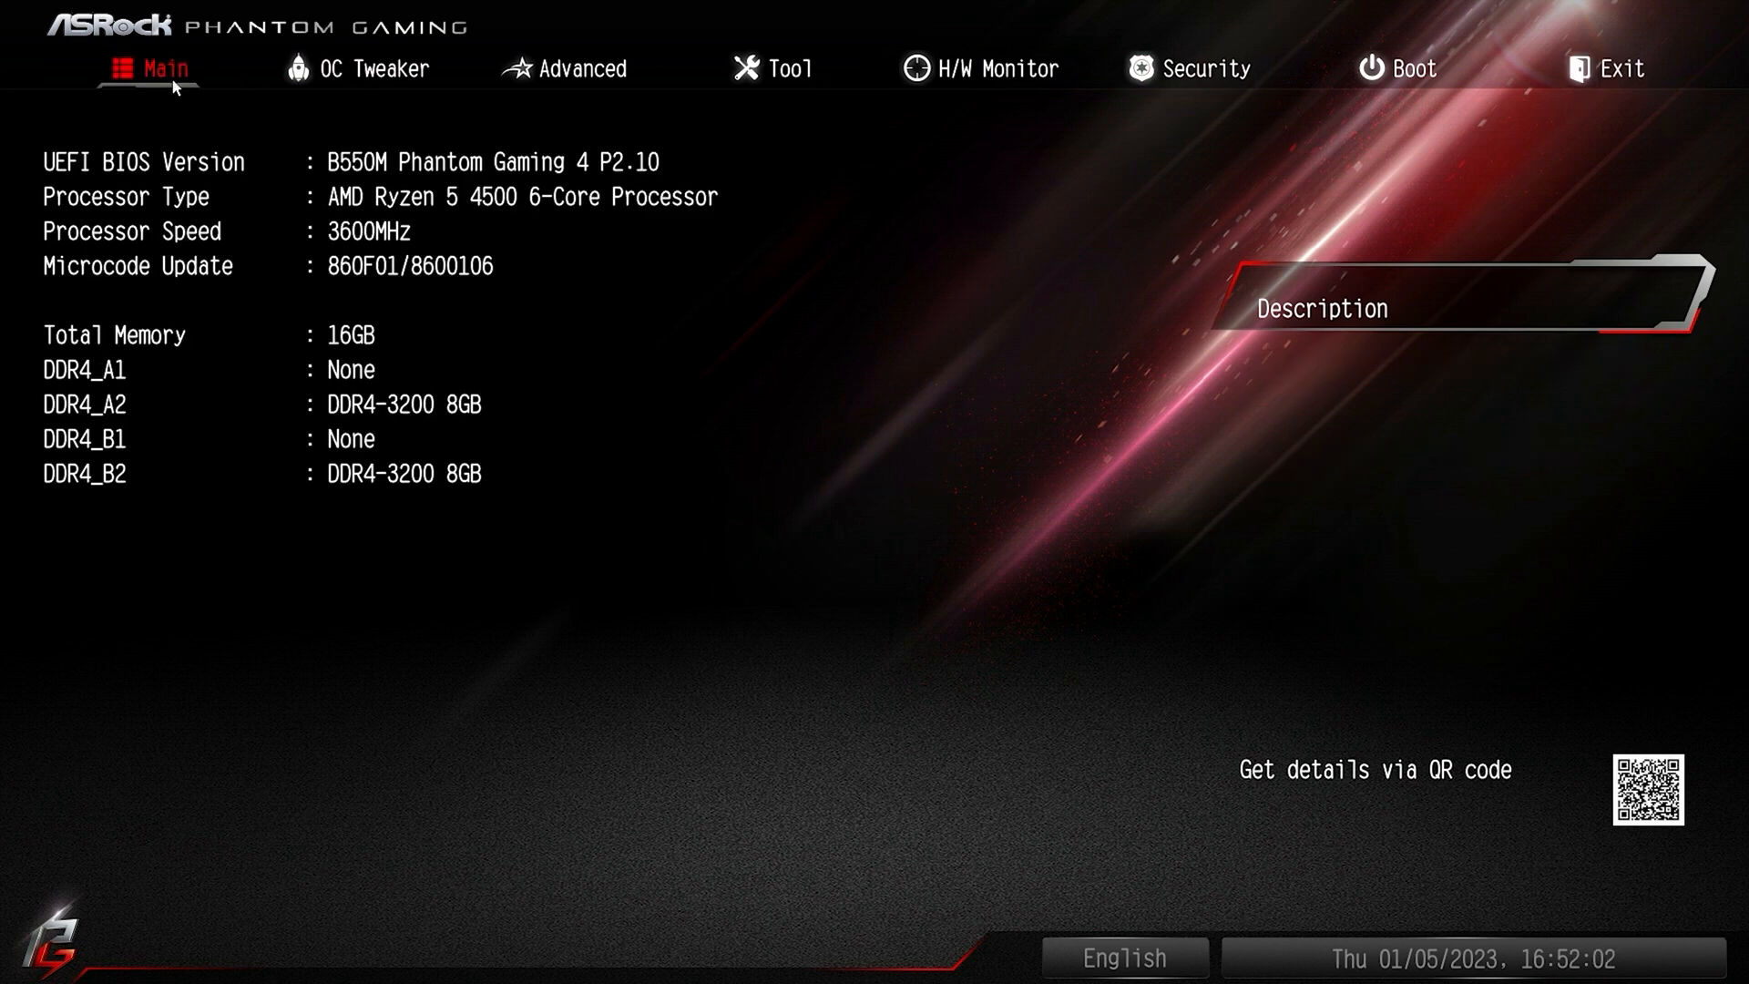
- In OC Tweaker, try Overclock Mode (Bus Speed) on Manual and return it to Auto
click(352, 69)
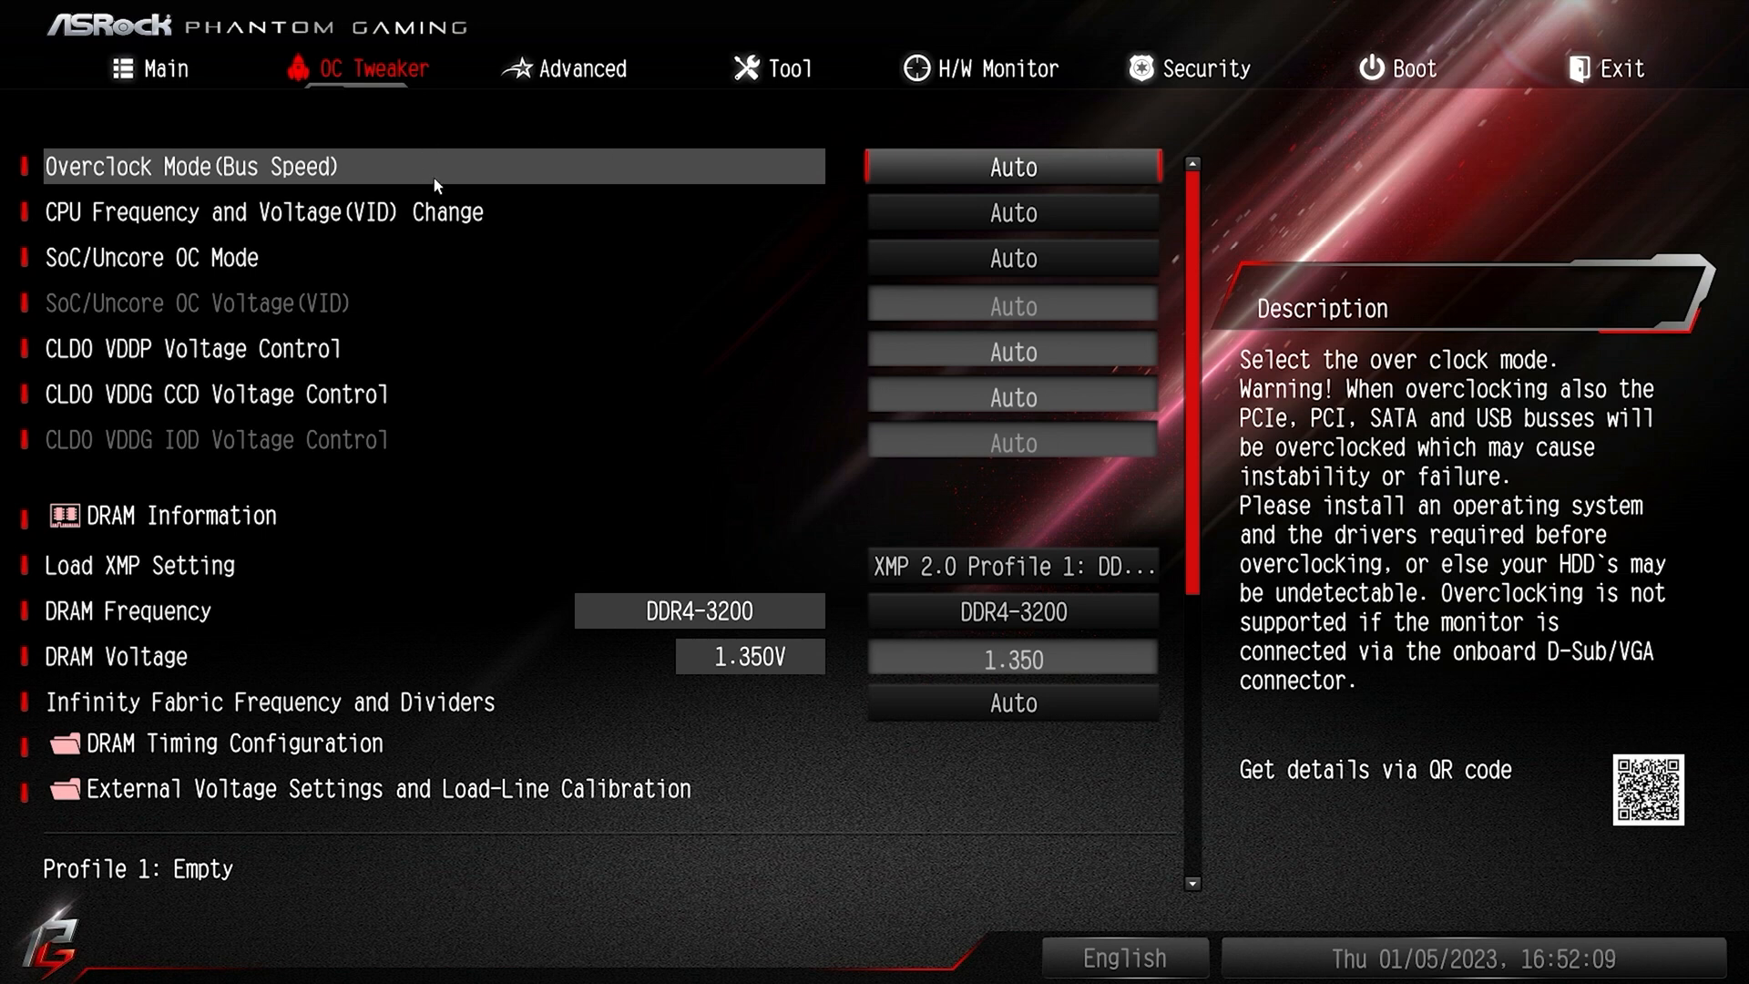
click(965, 169)
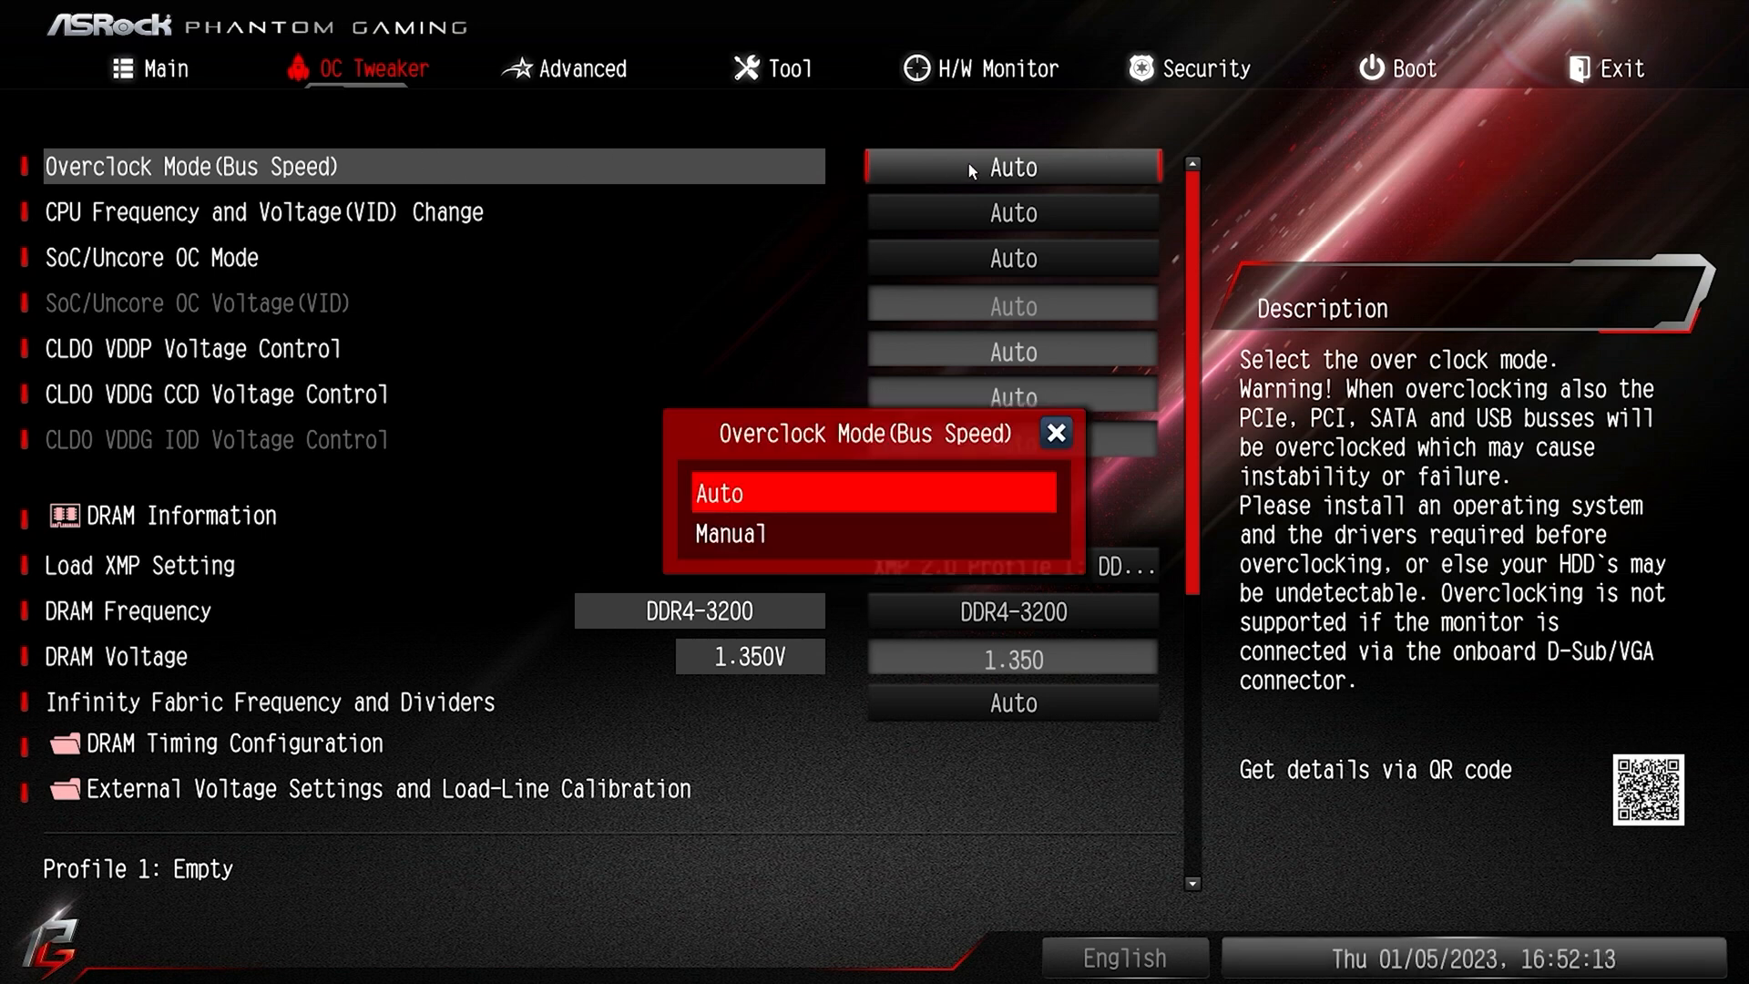
click(821, 533)
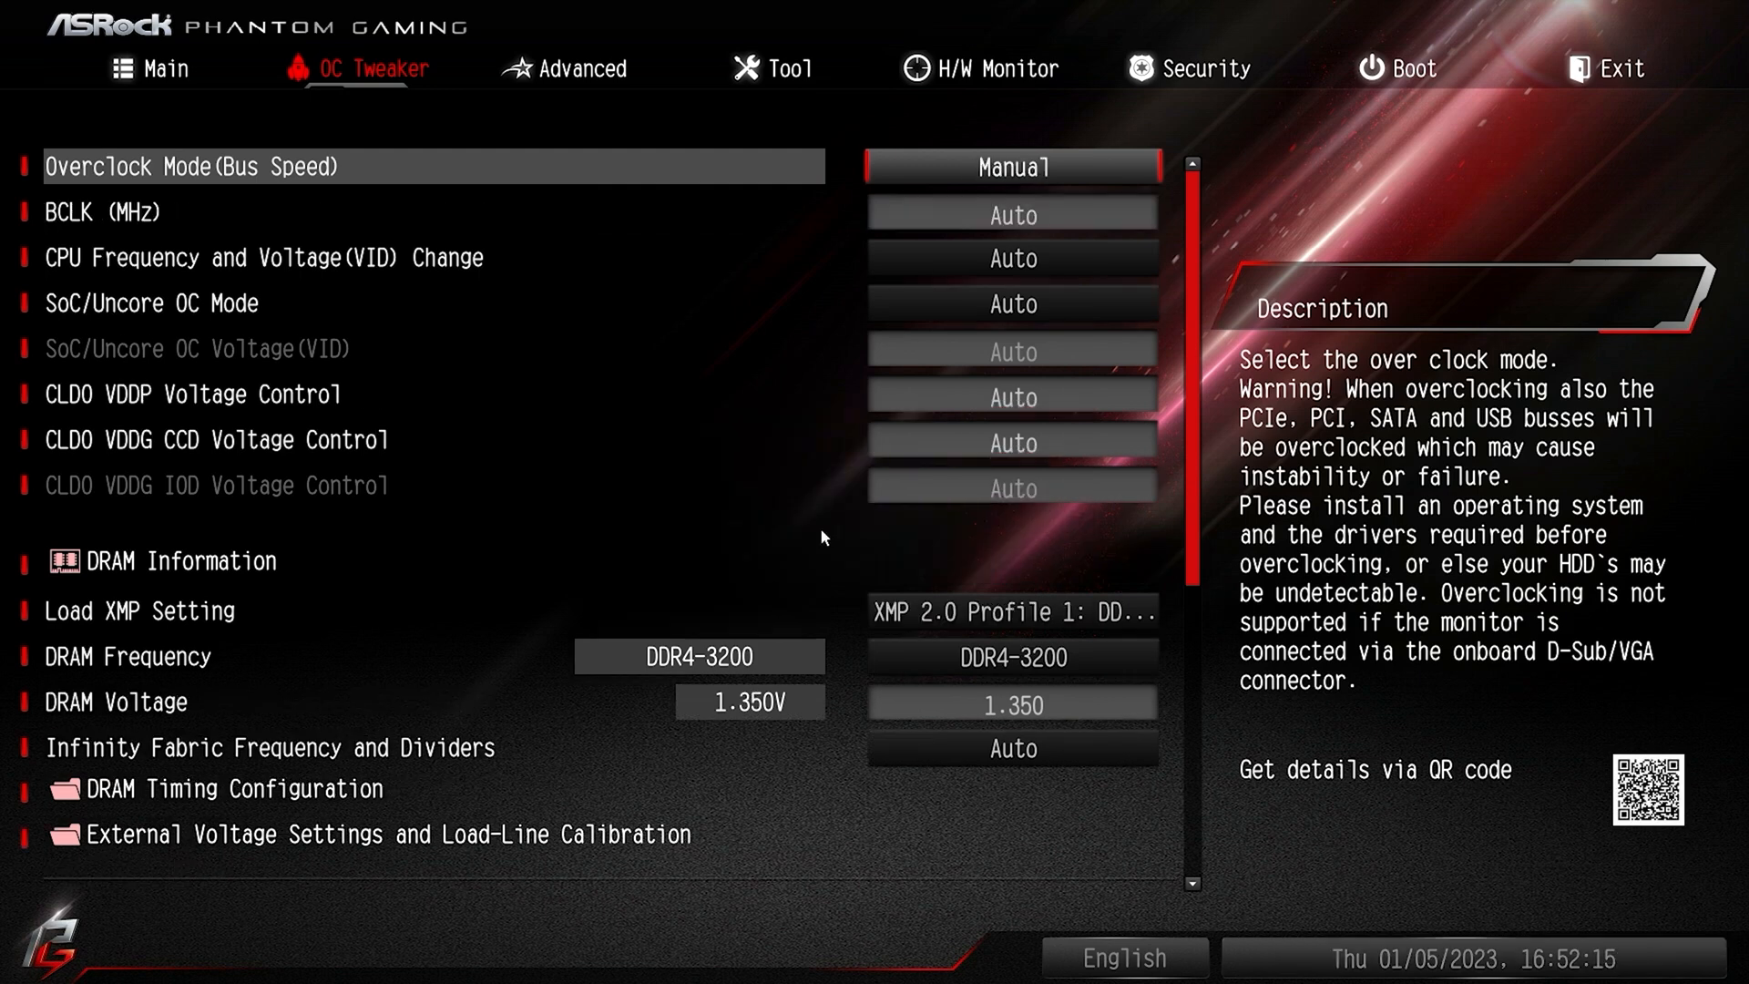
click(1018, 177)
click(860, 488)
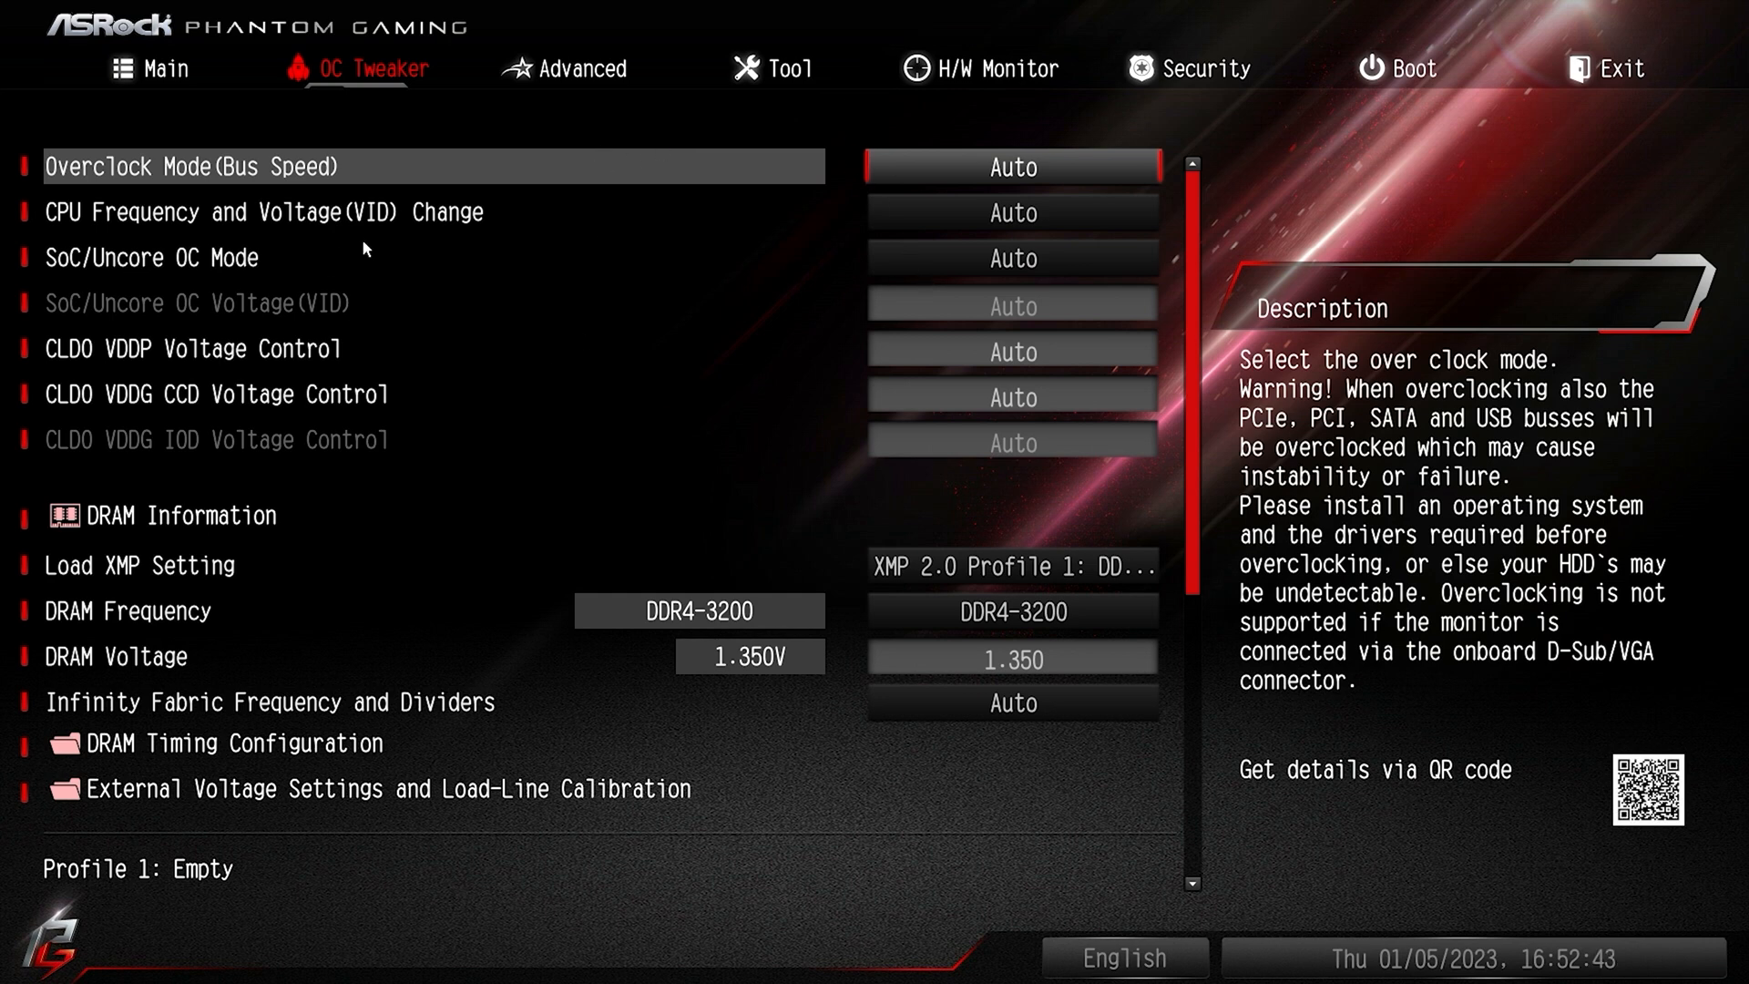
- Switch CPU Frequency and Voltage (VID) Change to Manual to expose its fields, and restore it to Auto
click(1033, 216)
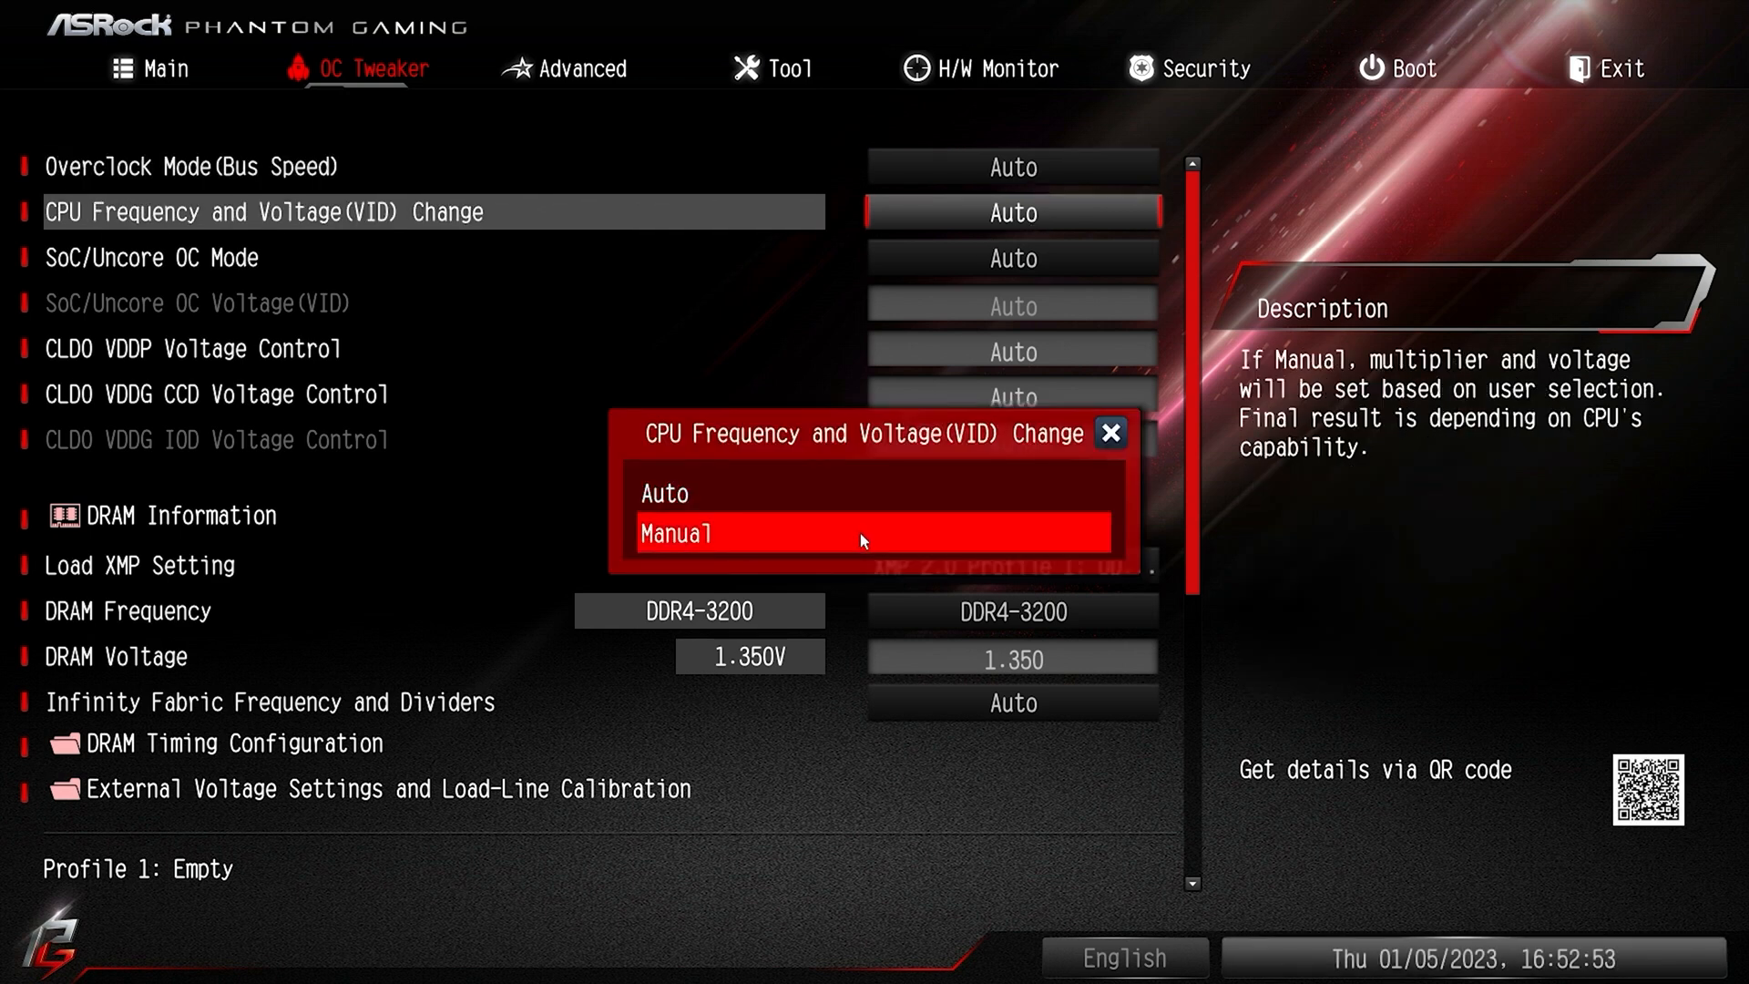
click(708, 529)
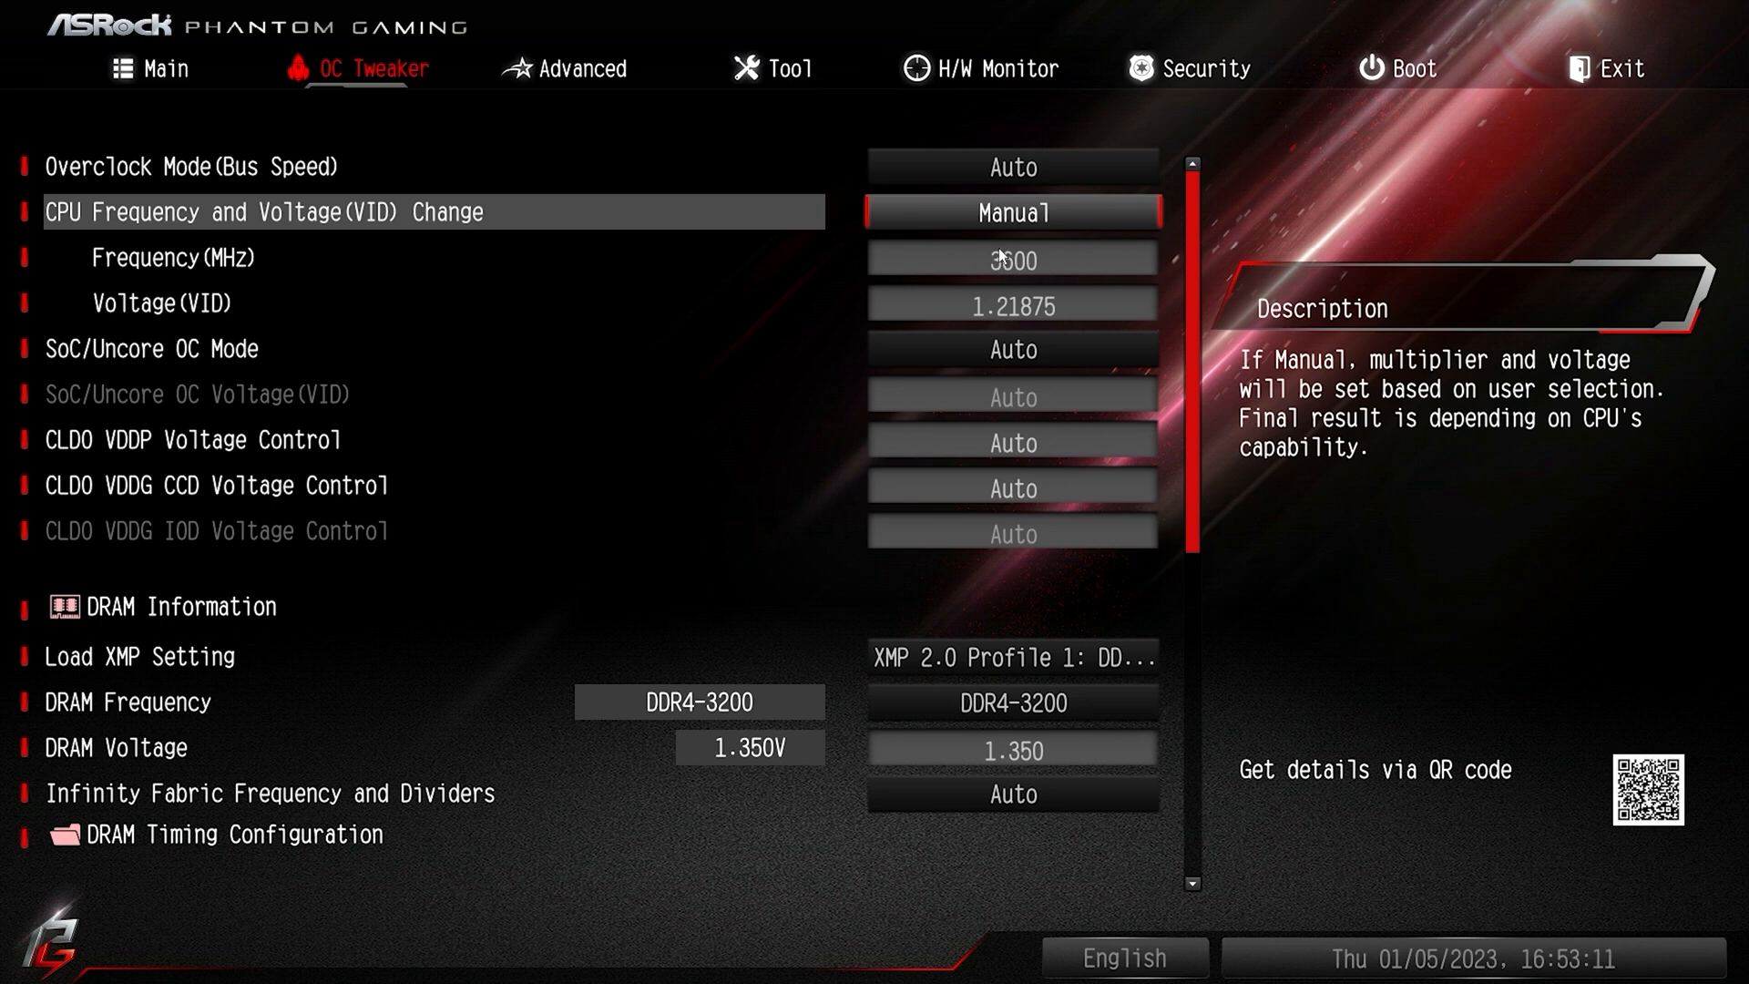
click(1008, 219)
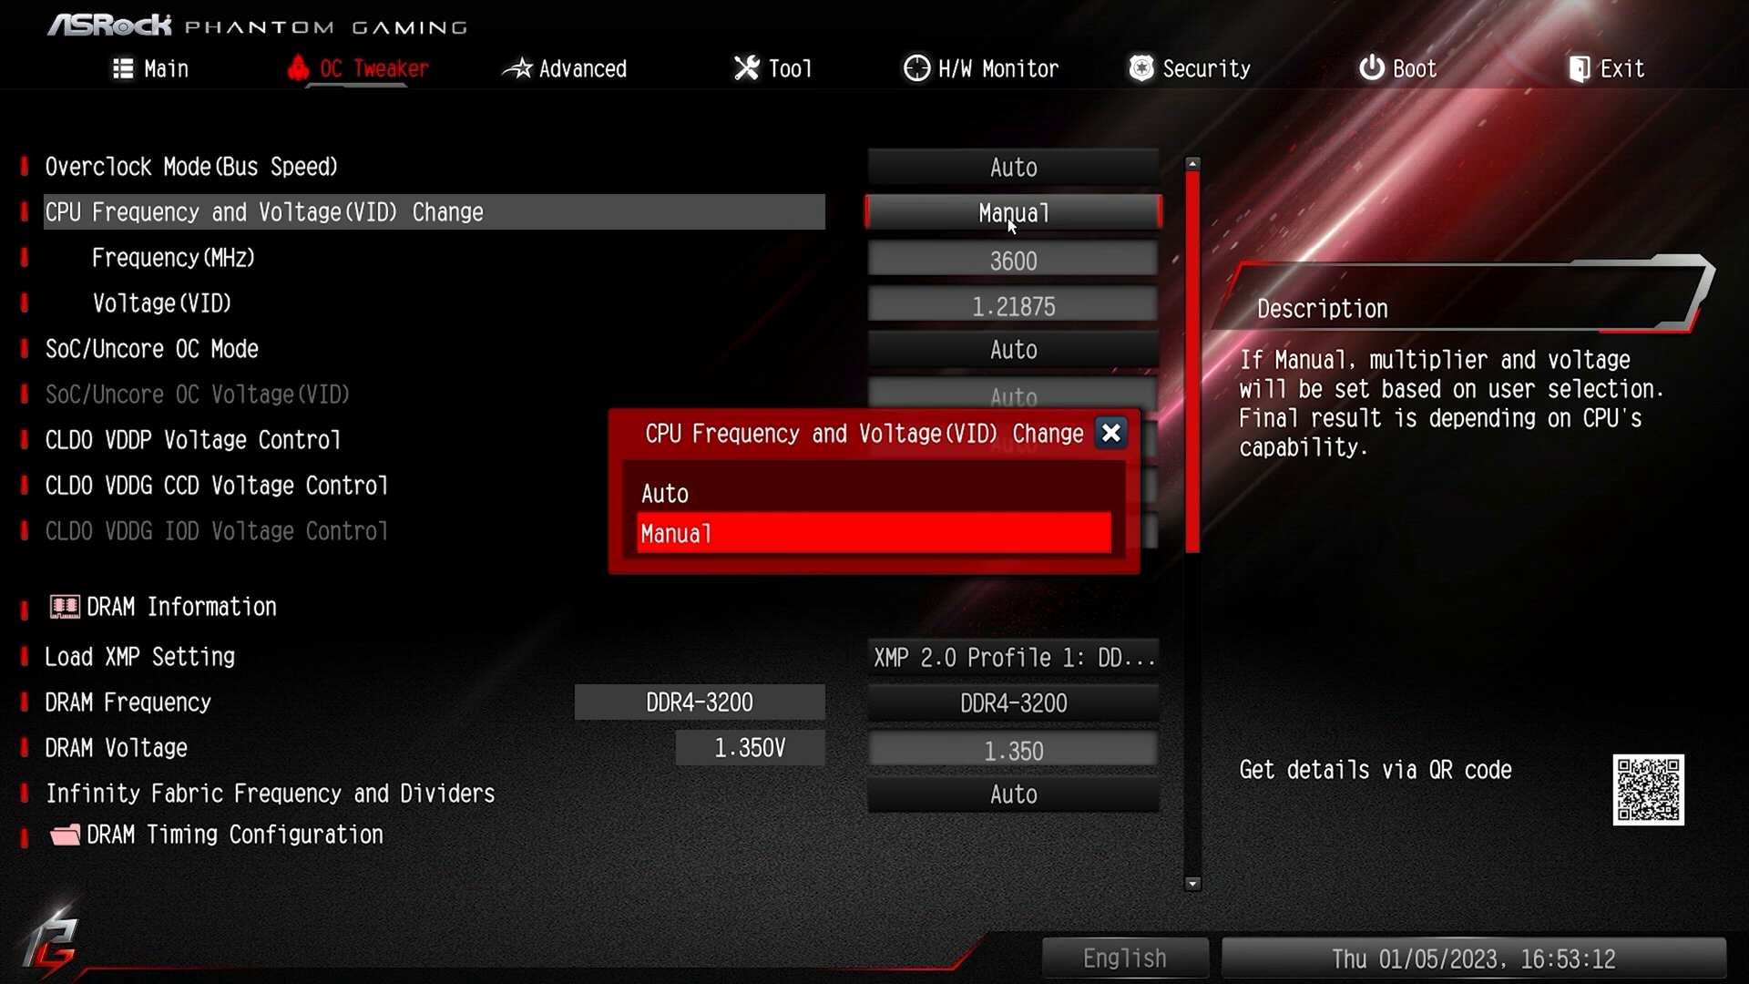
click(872, 500)
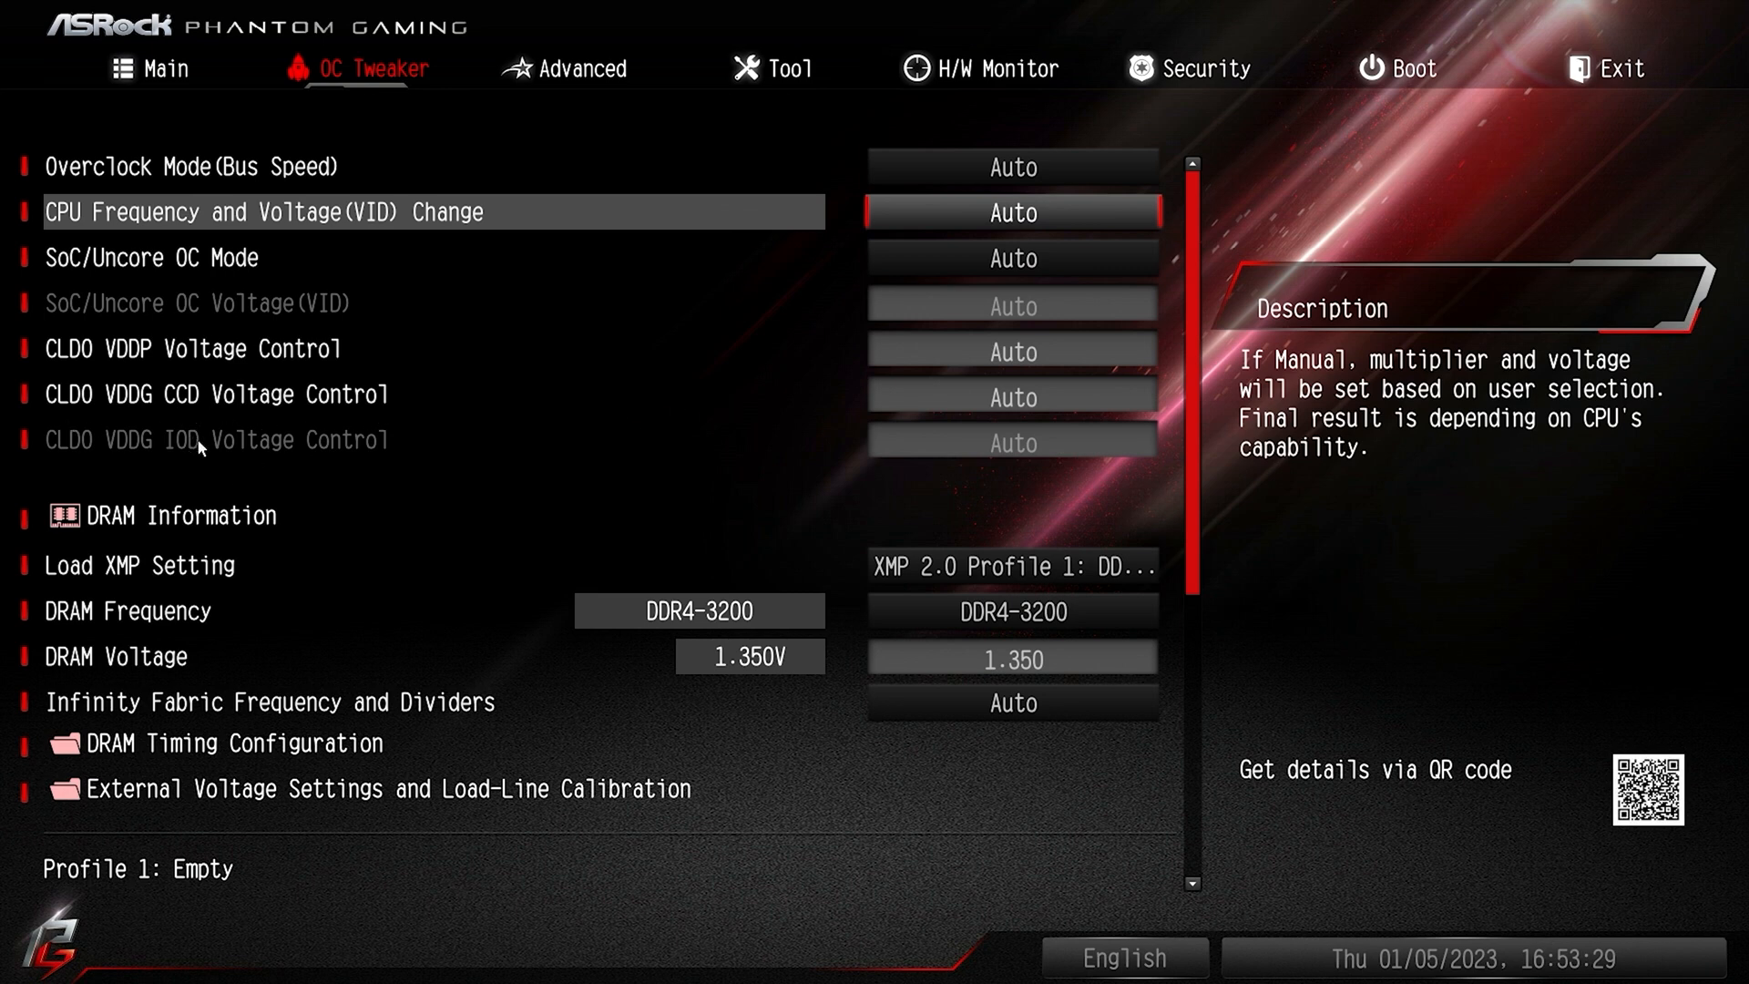
- Examine the memory module's JEDEC and XMP timings in DRAM Information, and return to OC Tweaker
click(166, 517)
click(165, 517)
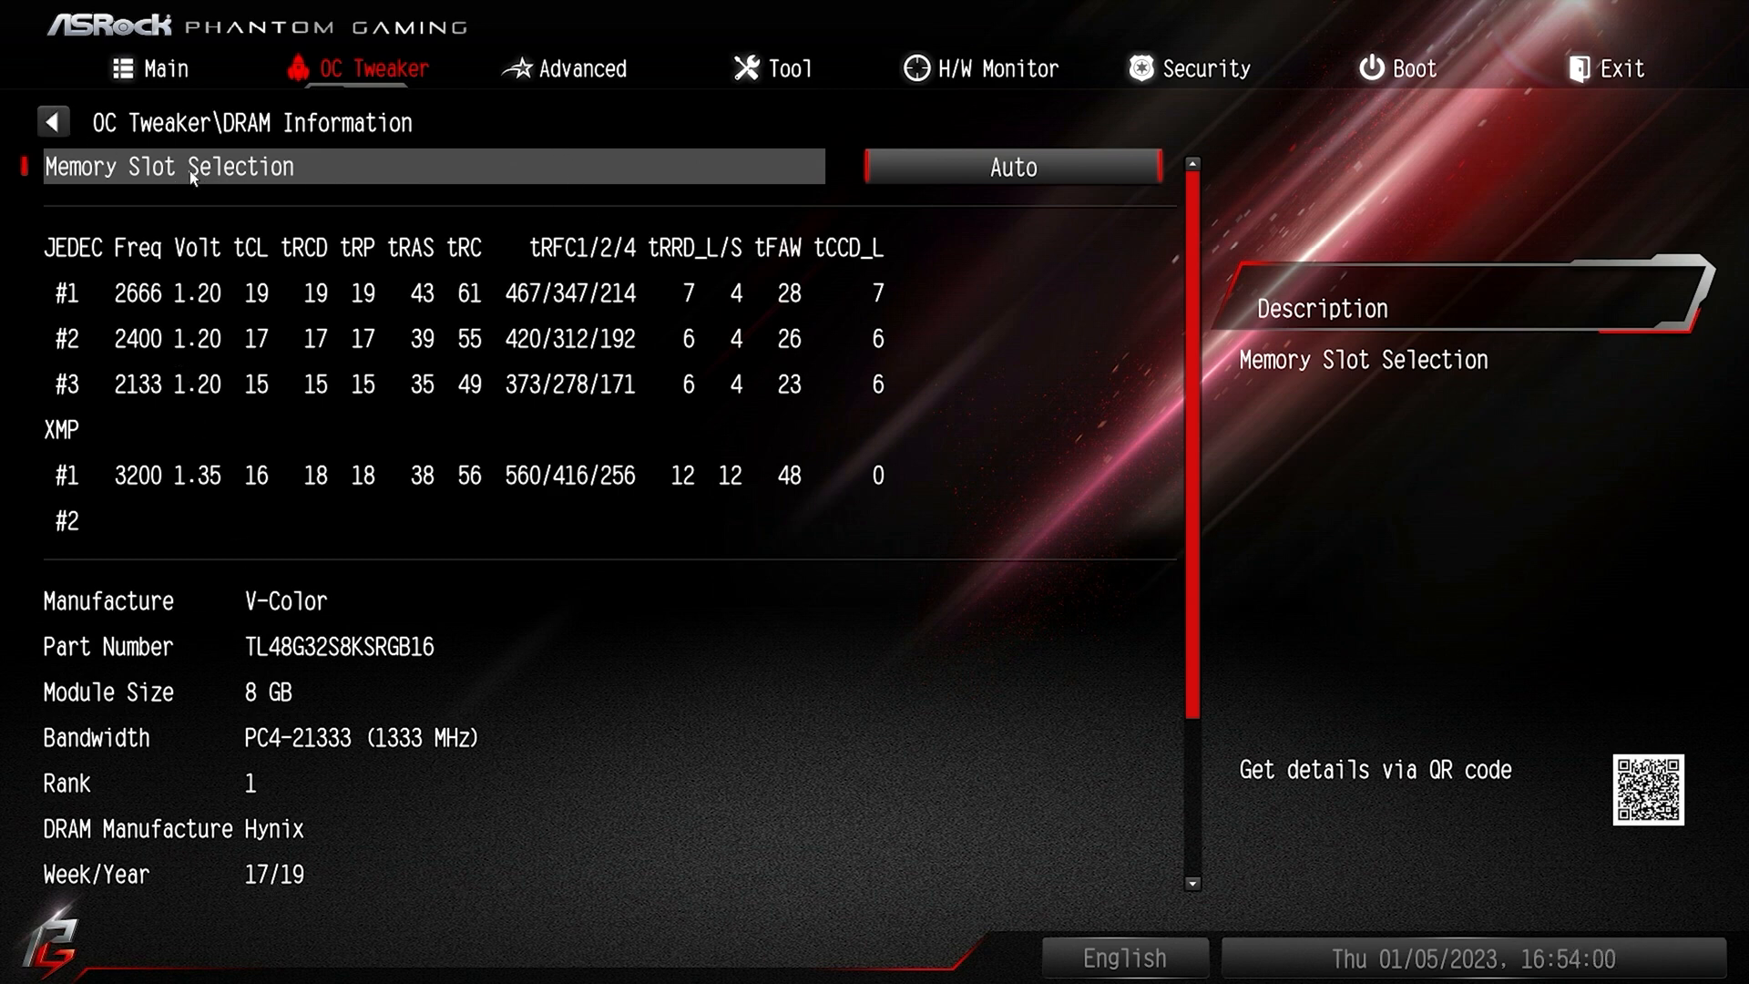
click(64, 160)
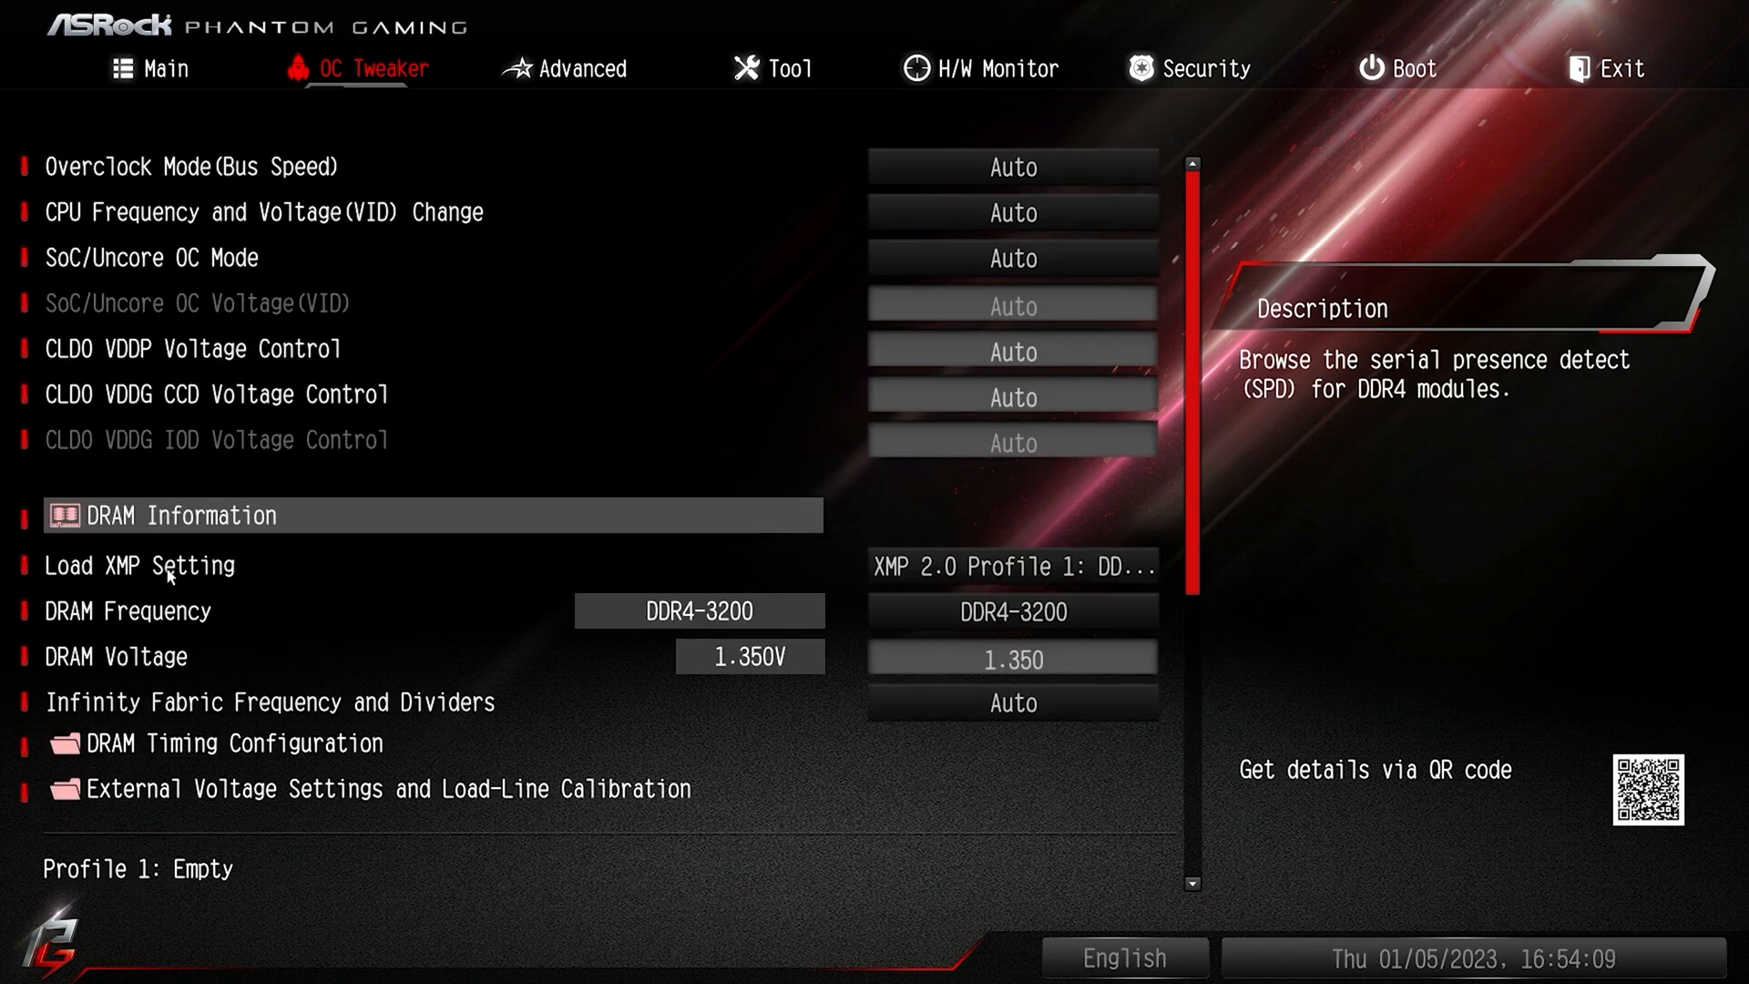
click(166, 568)
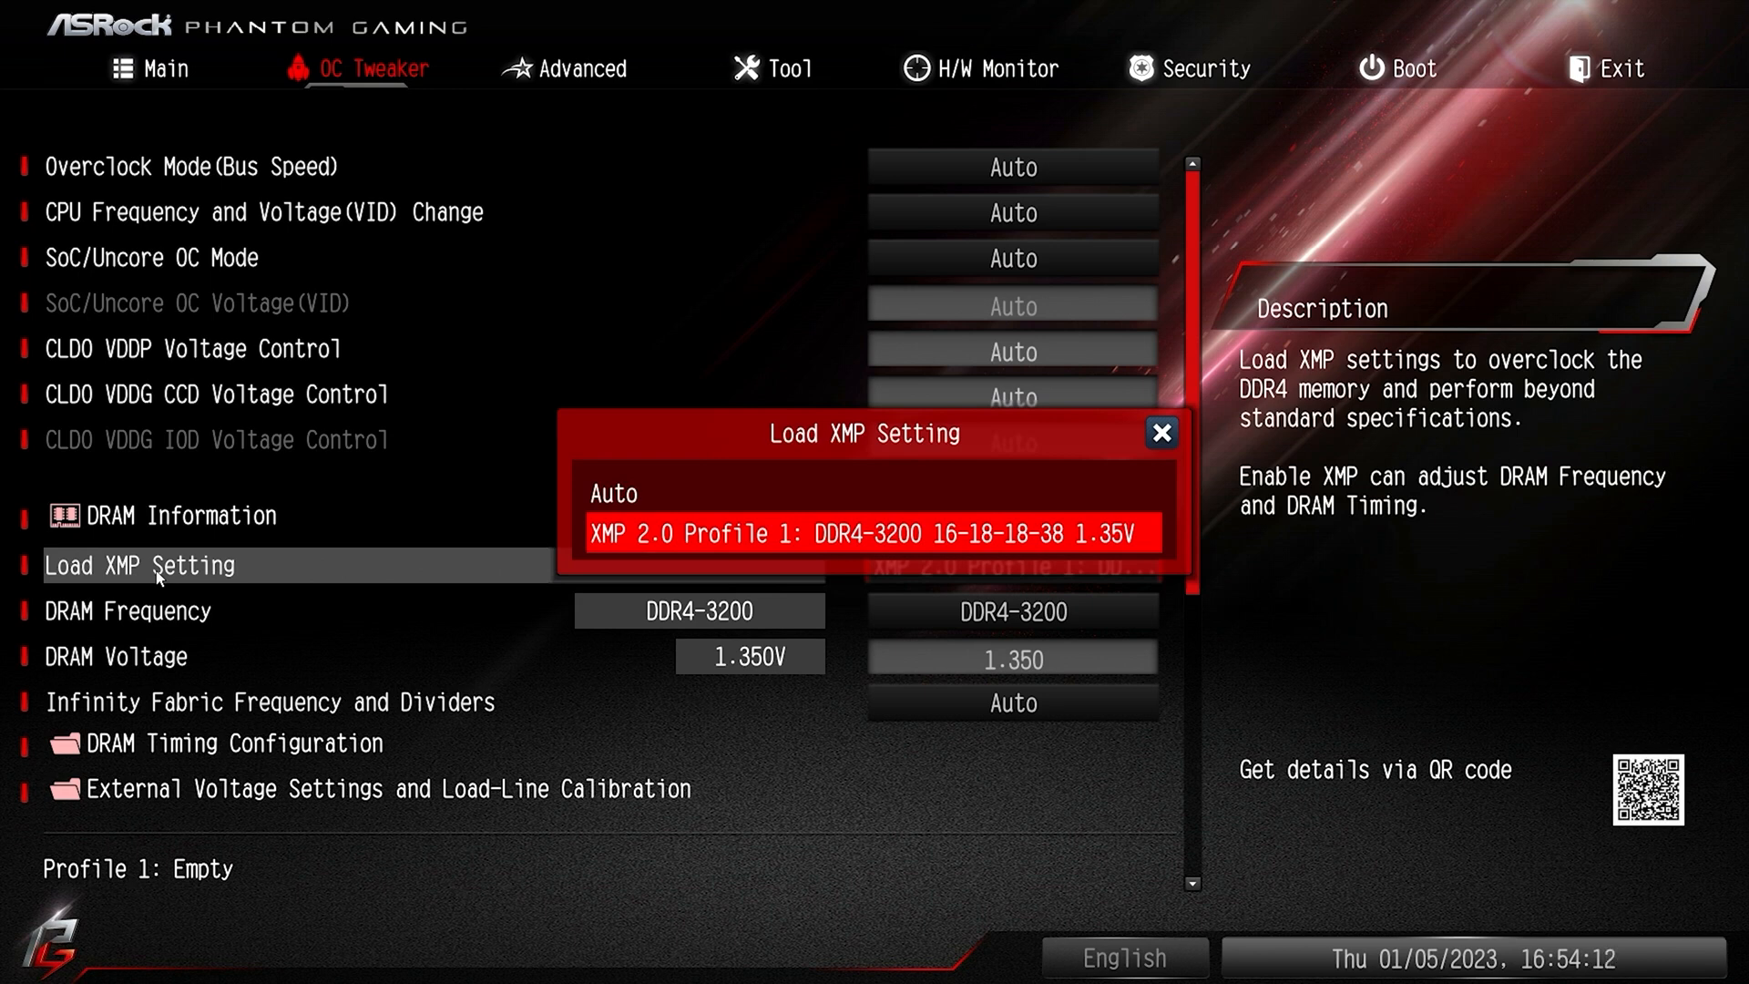
click(629, 496)
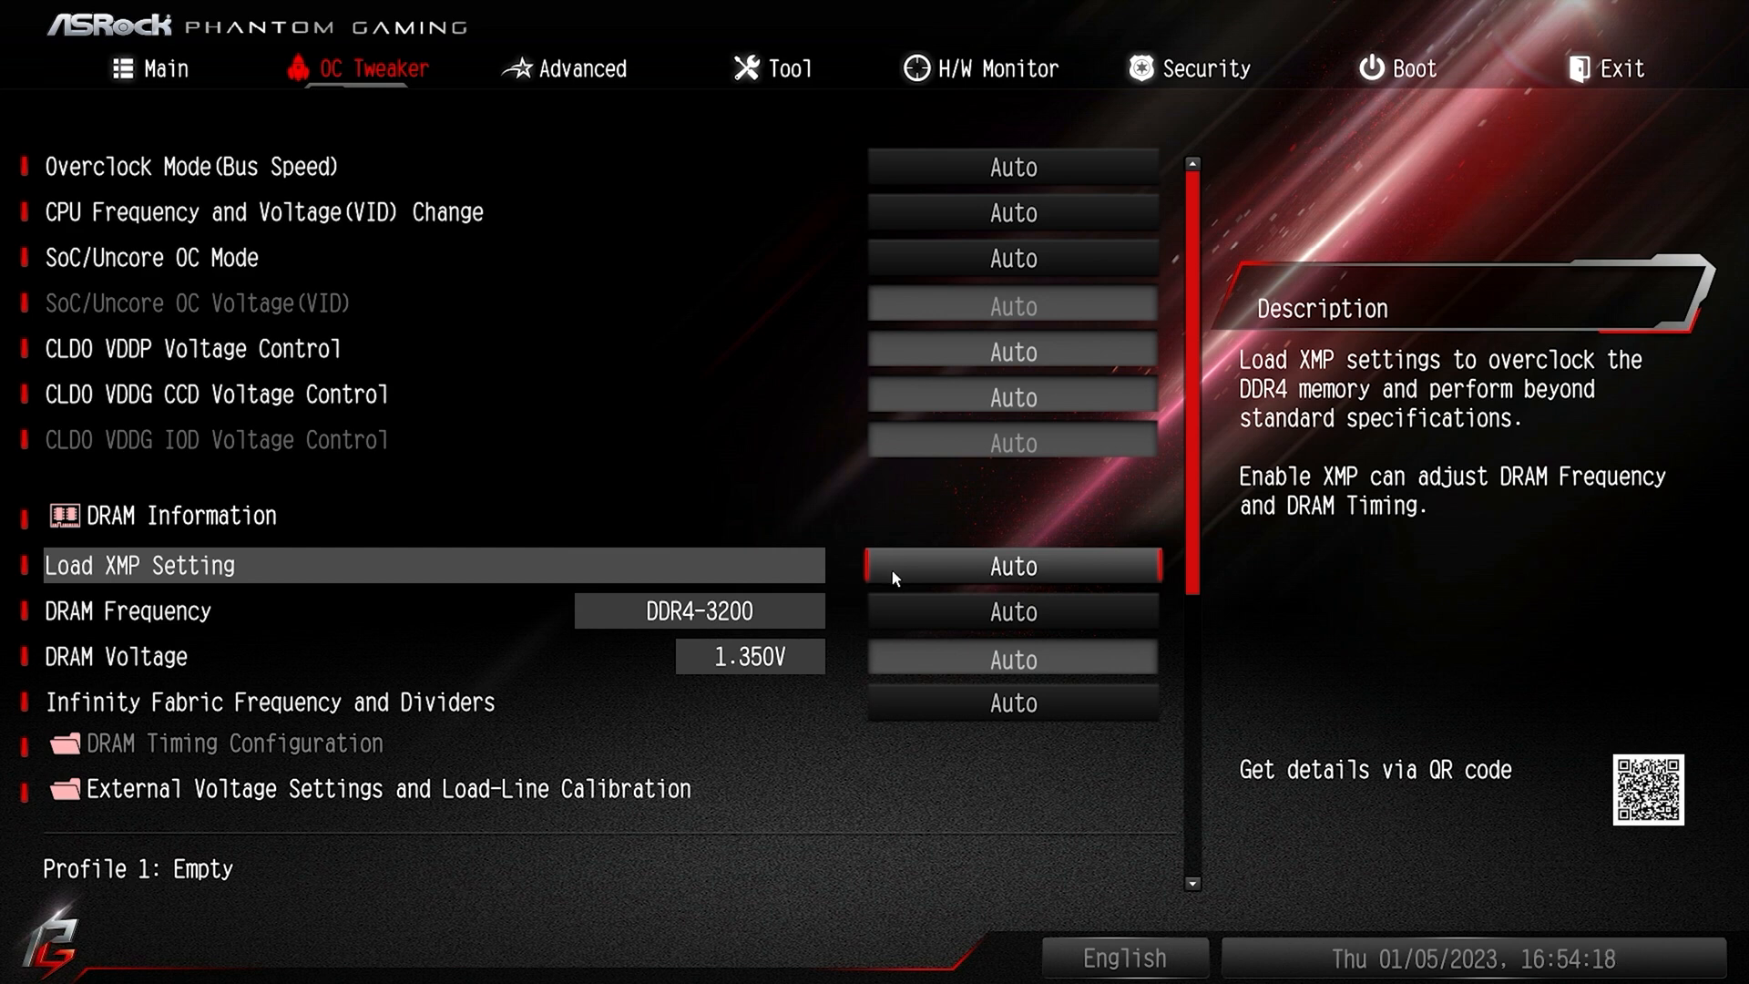
click(942, 571)
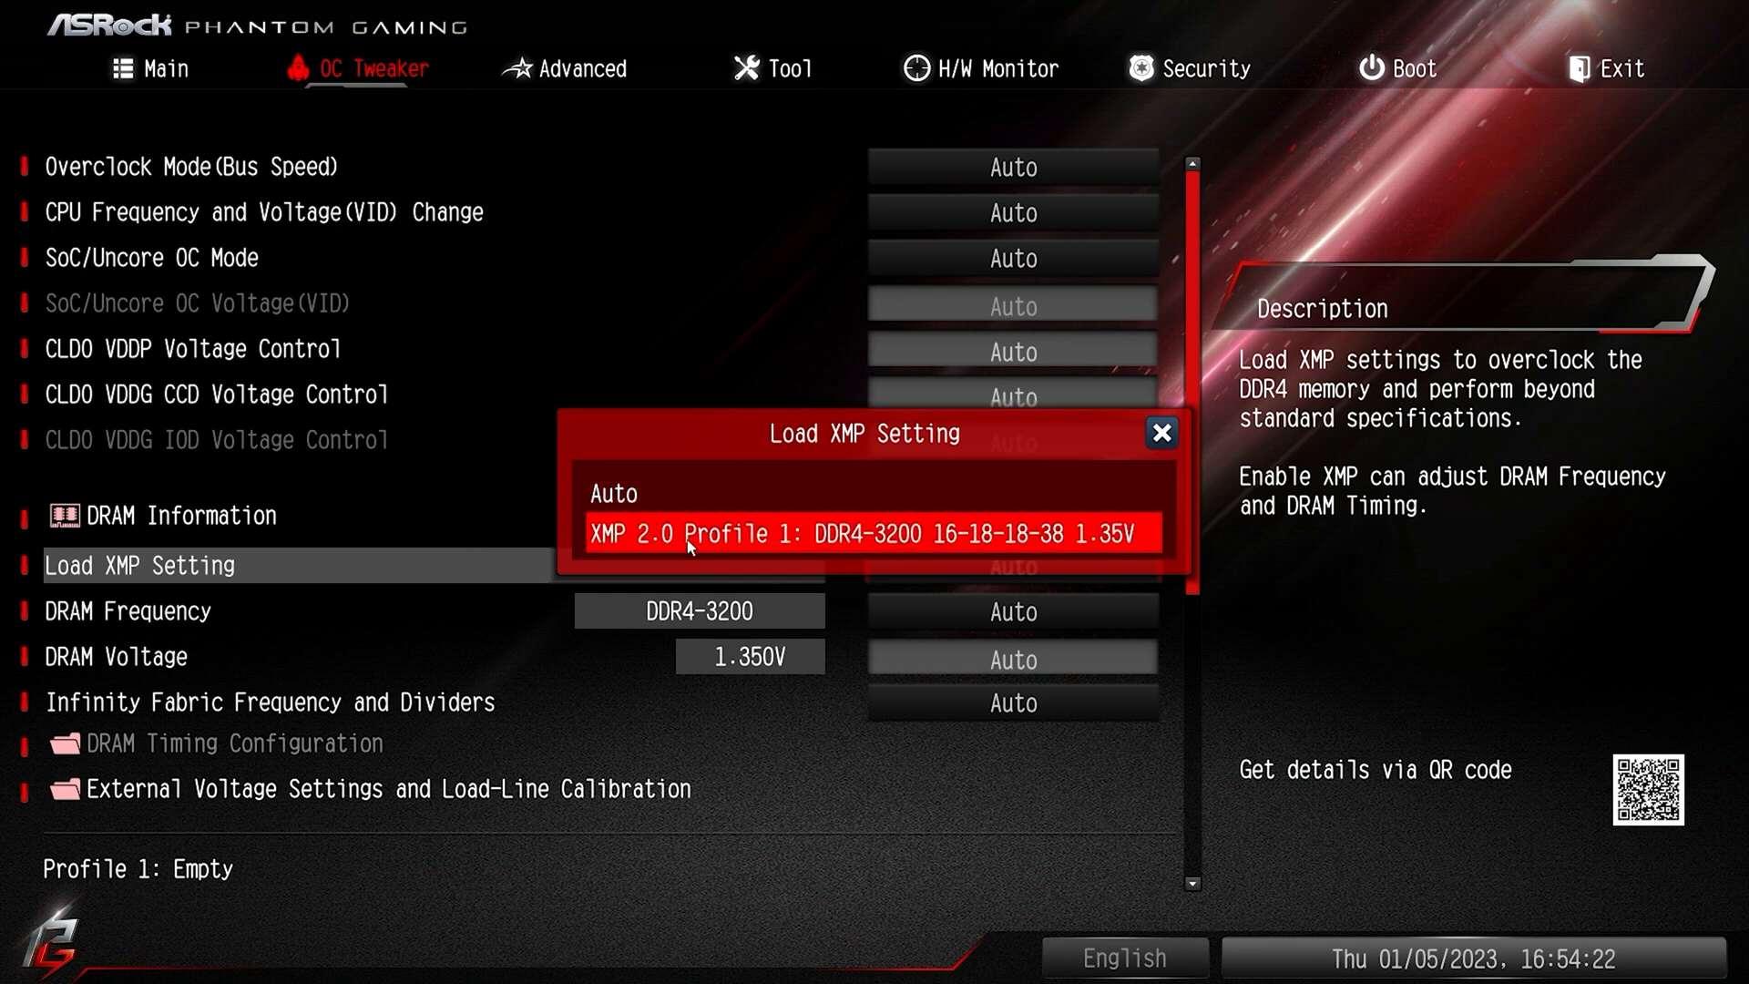
click(716, 539)
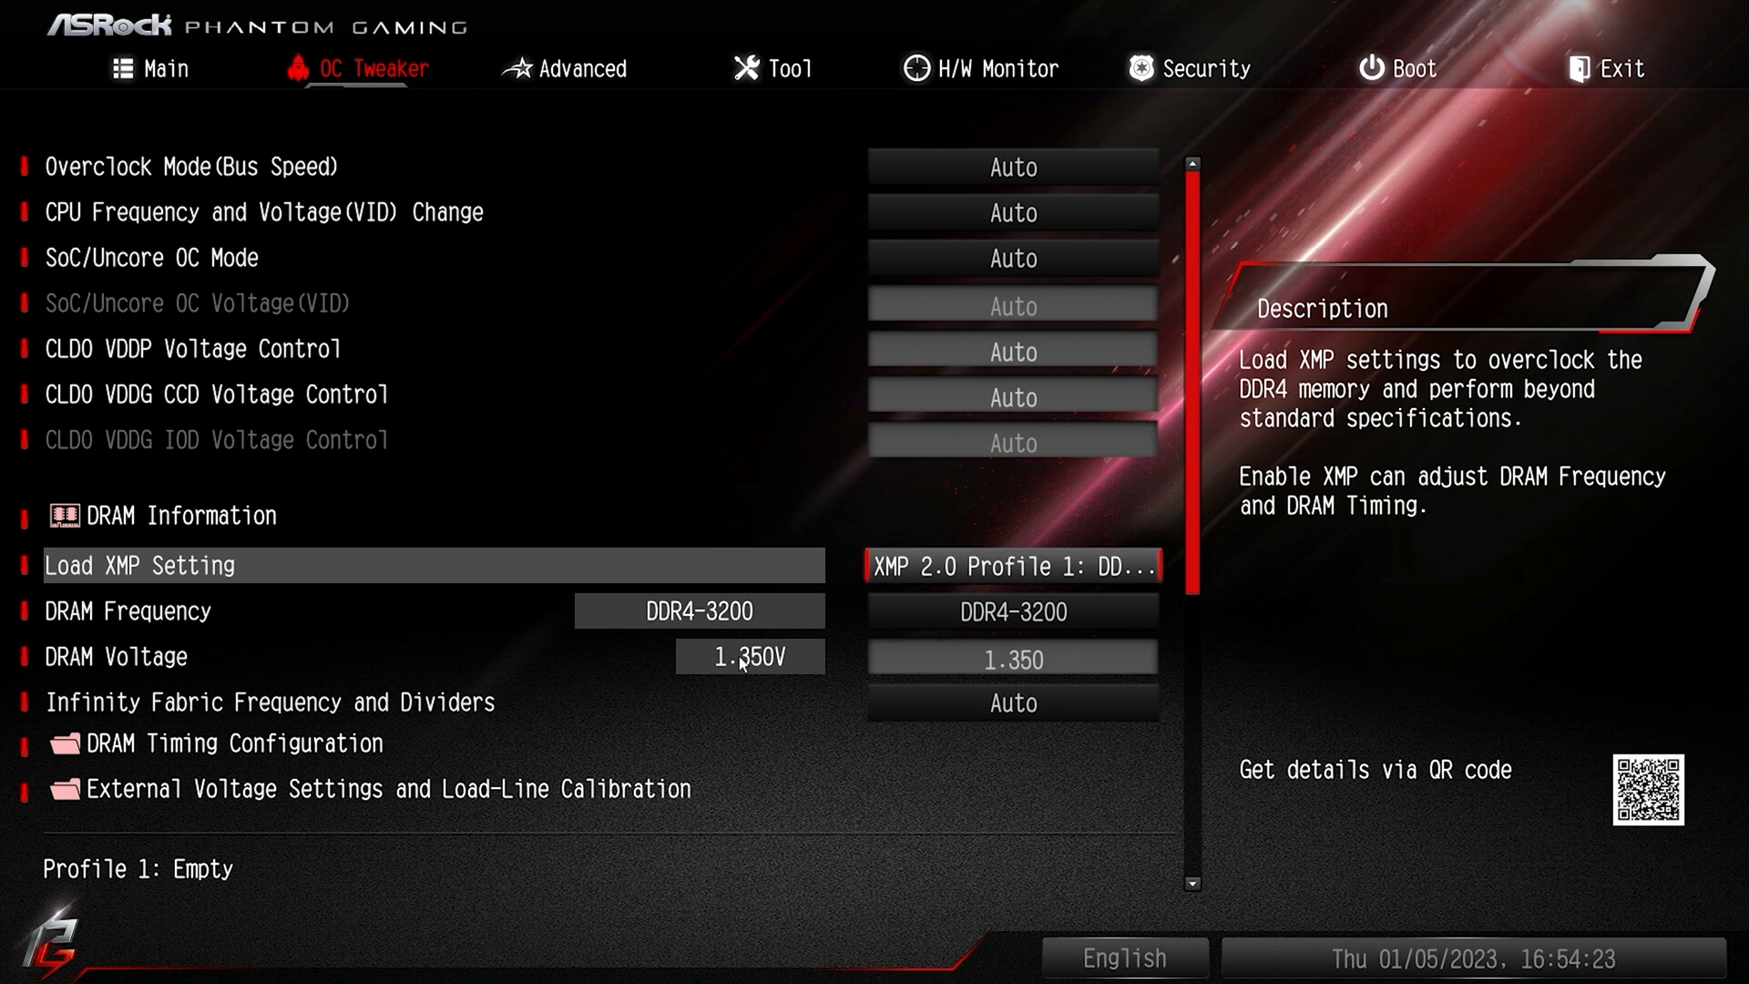
- Look through the available Infinity Fabric Frequency and Dividers values, and close the list without choosing one
double_click(180, 701)
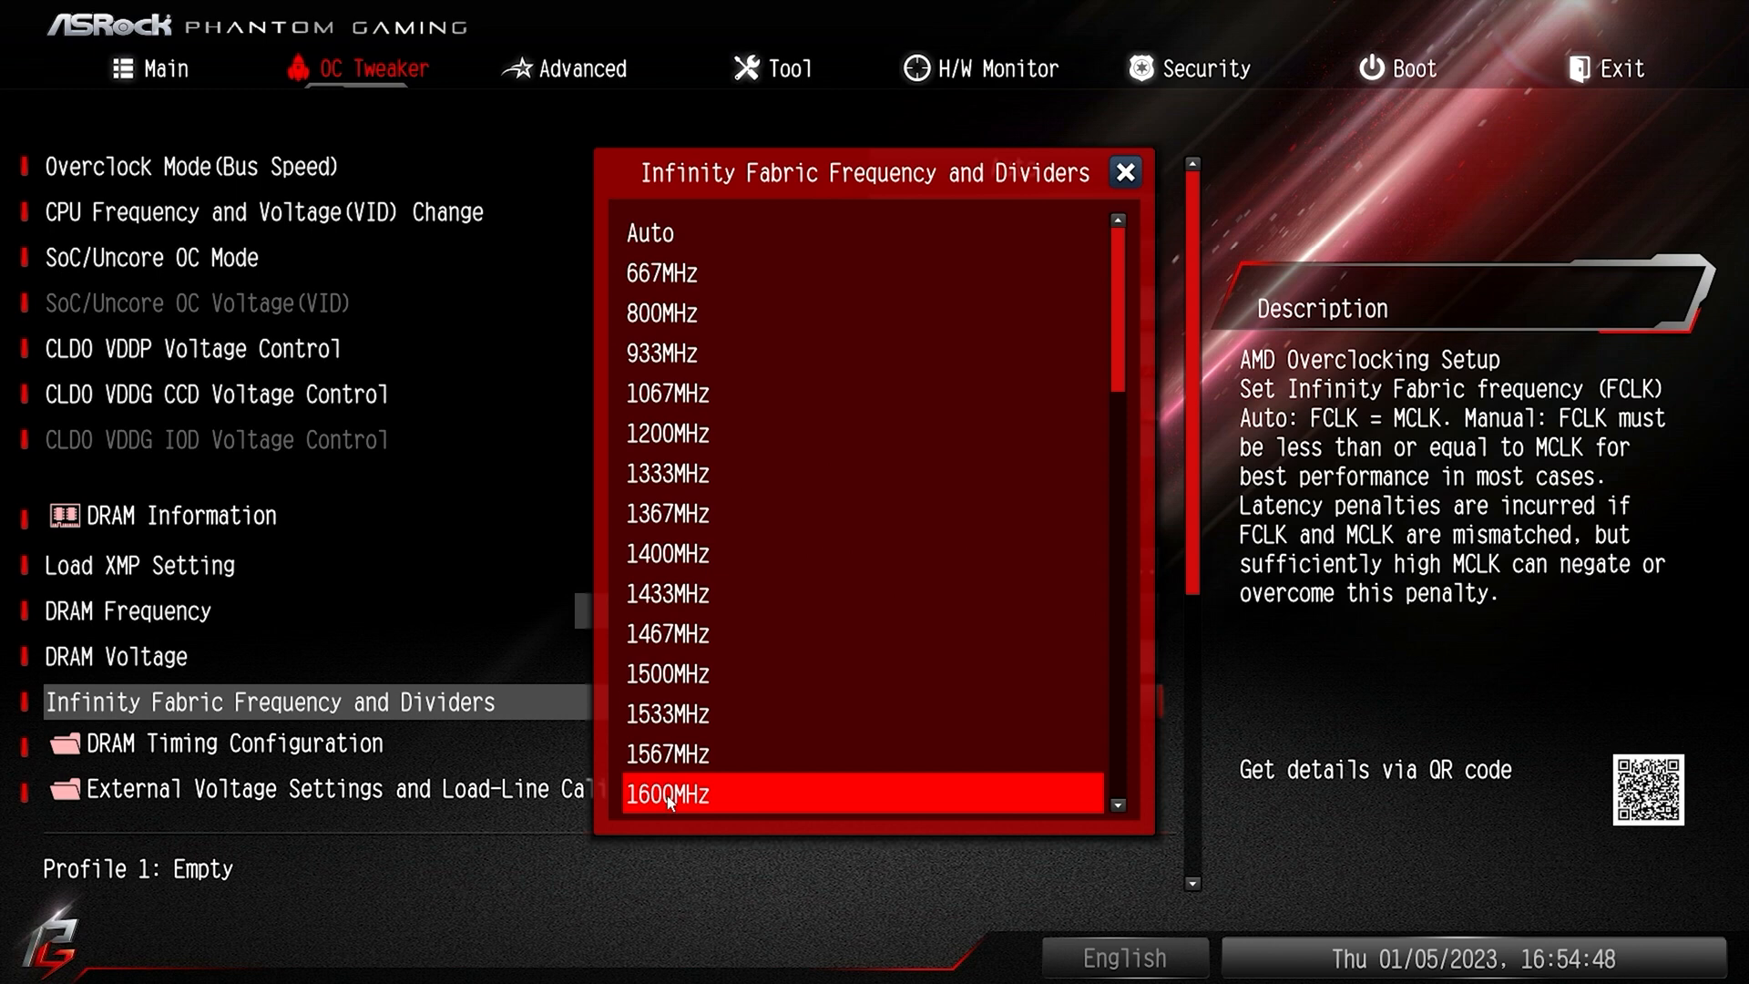
scroll(862, 783, down, 4)
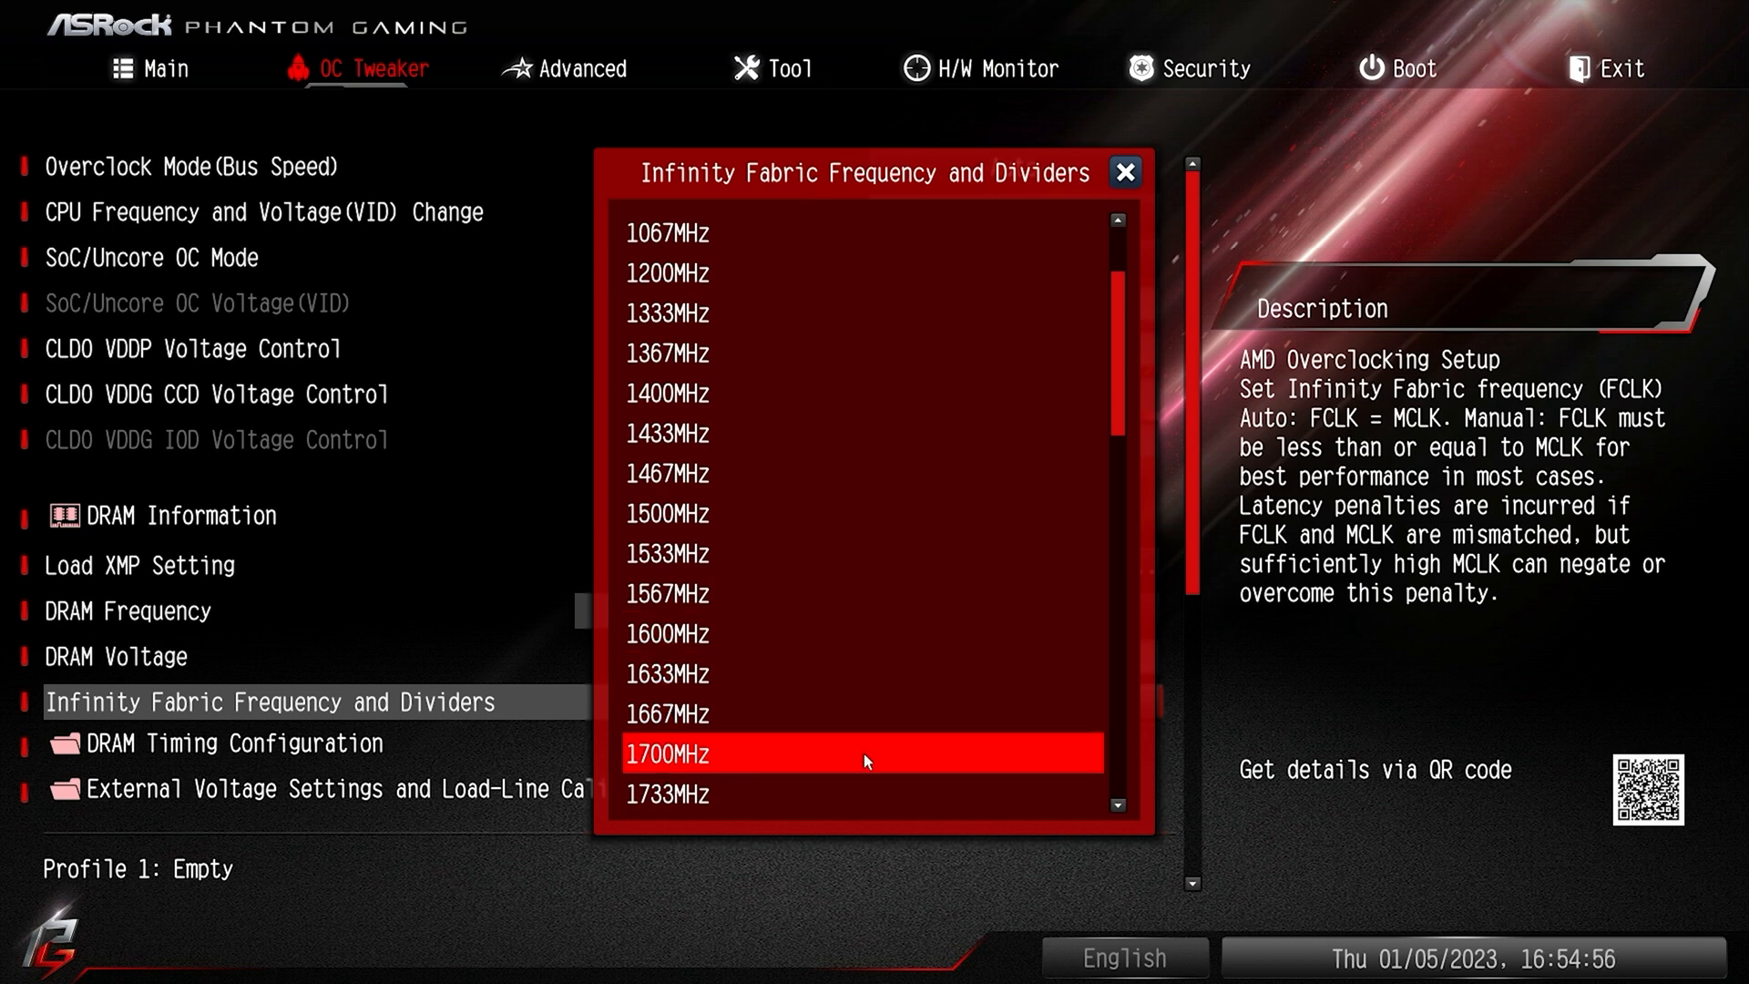
drag(1113, 368, 1112, 457)
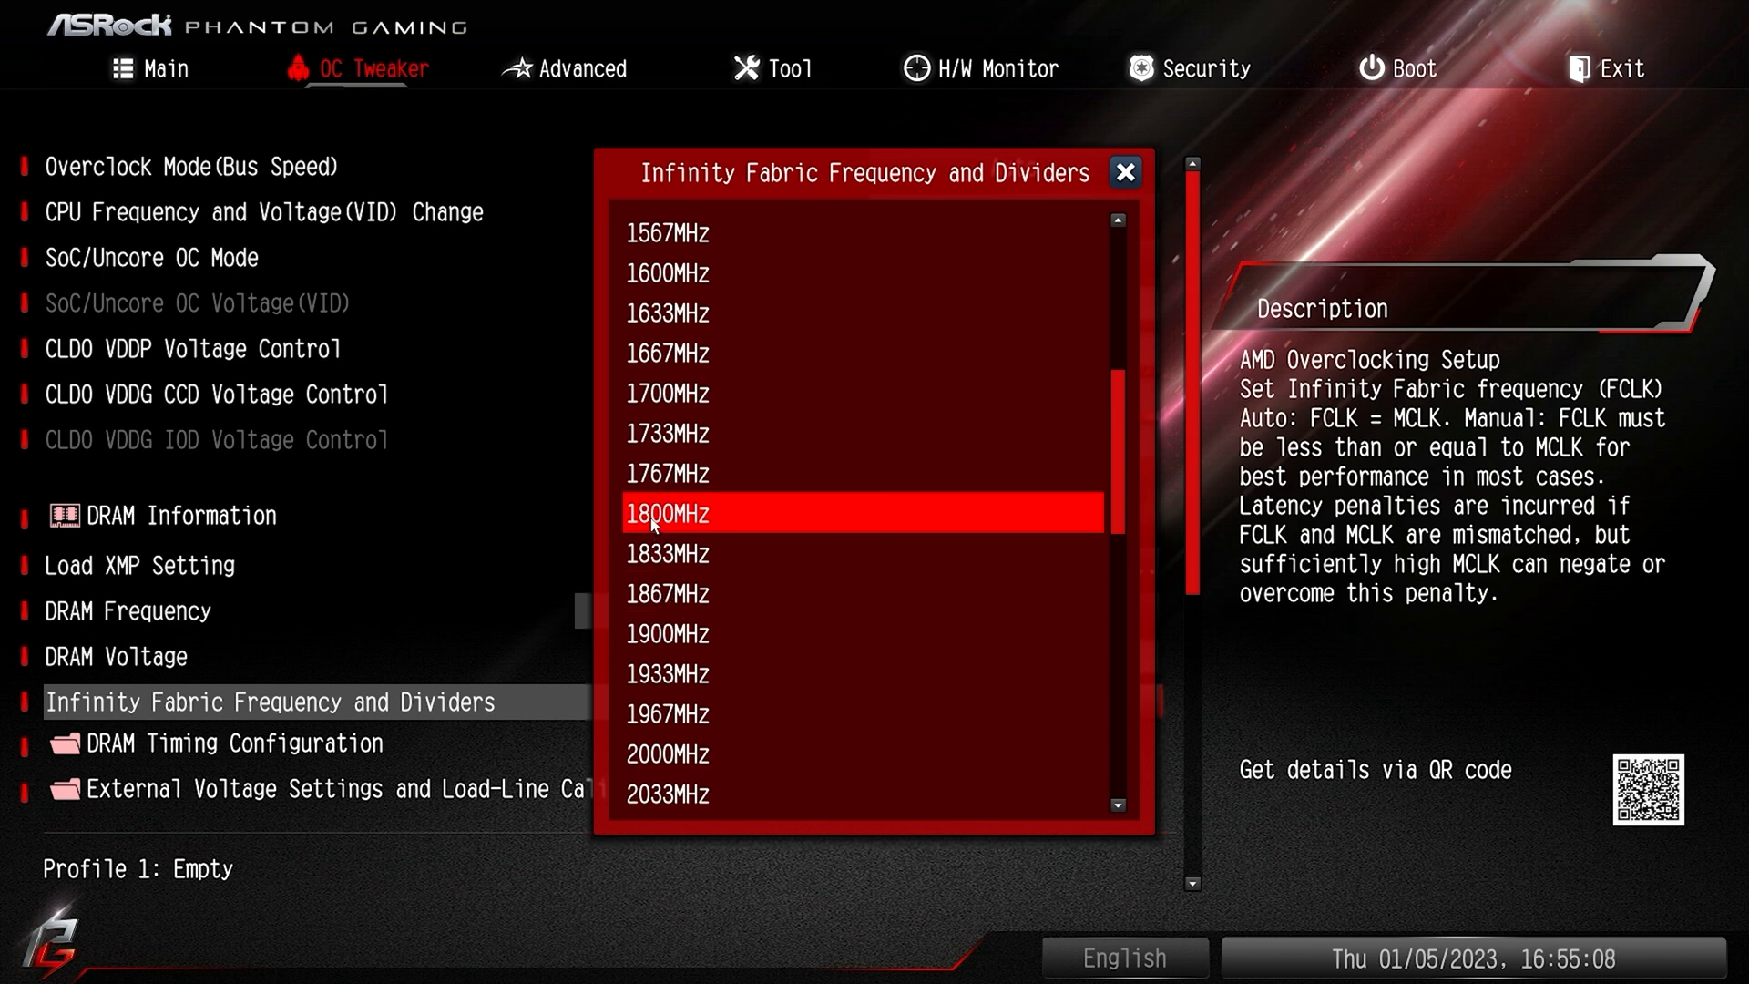
click(1124, 174)
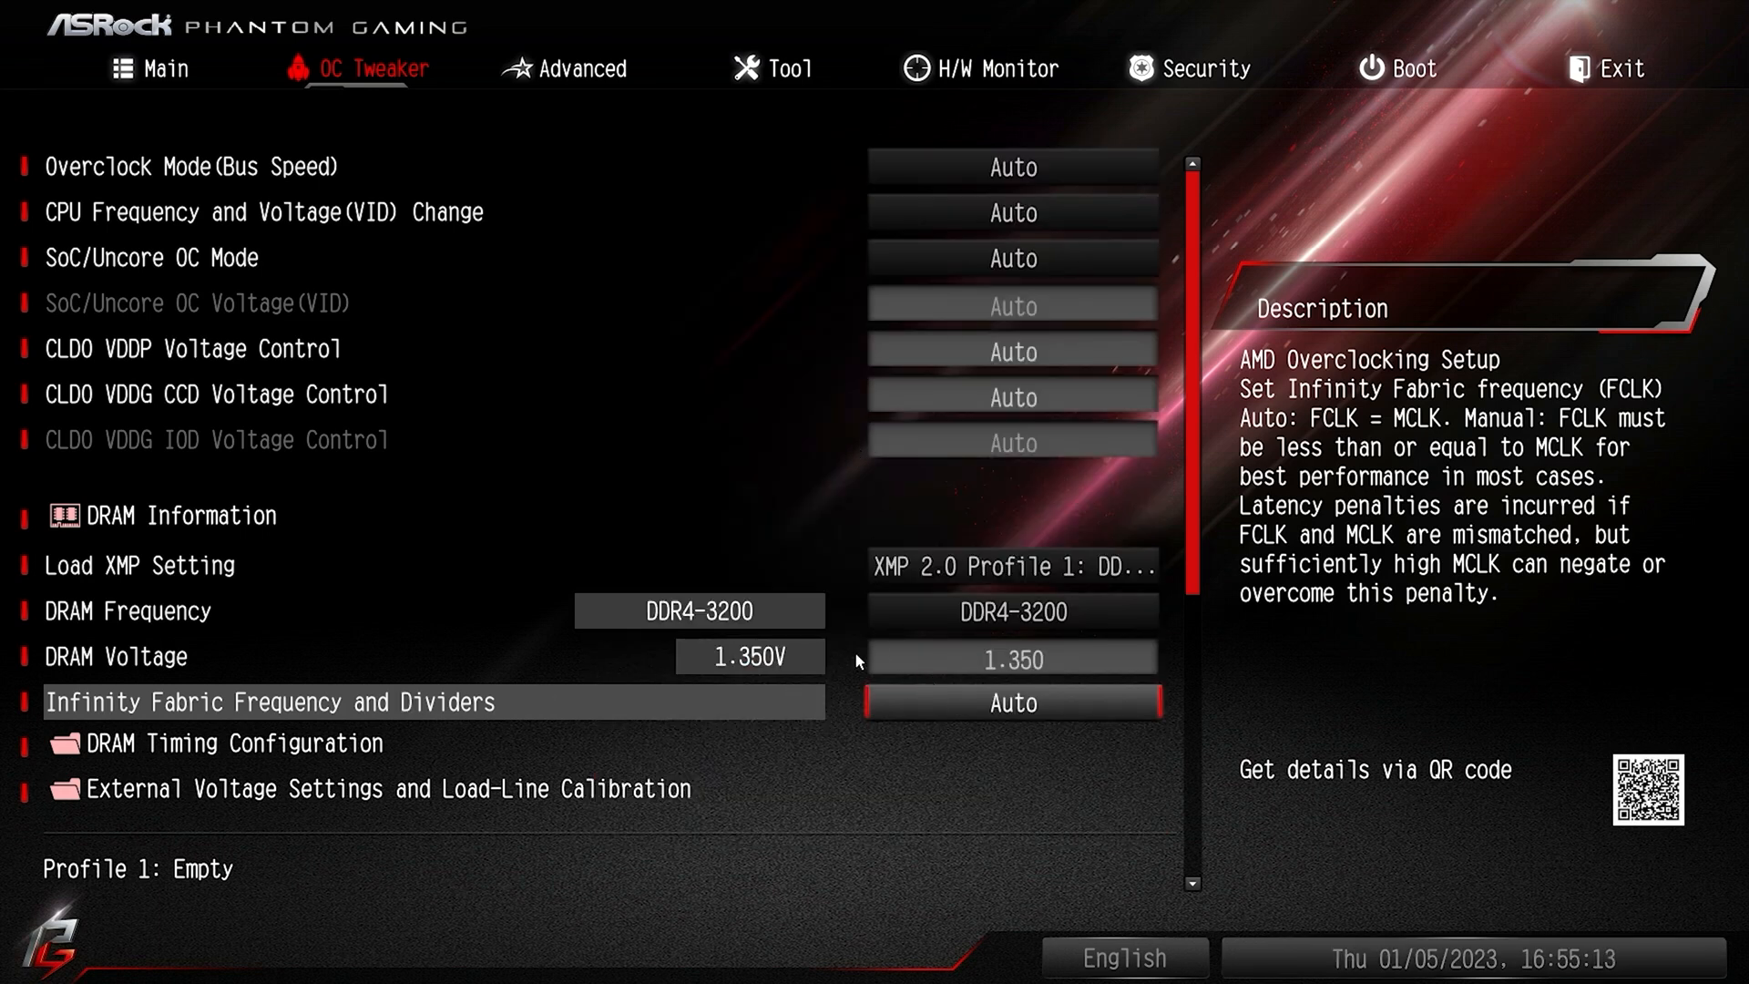
- Review the primary and secondary memory timings in DRAM Timing Configuration, and return to OC Tweaker
click(262, 748)
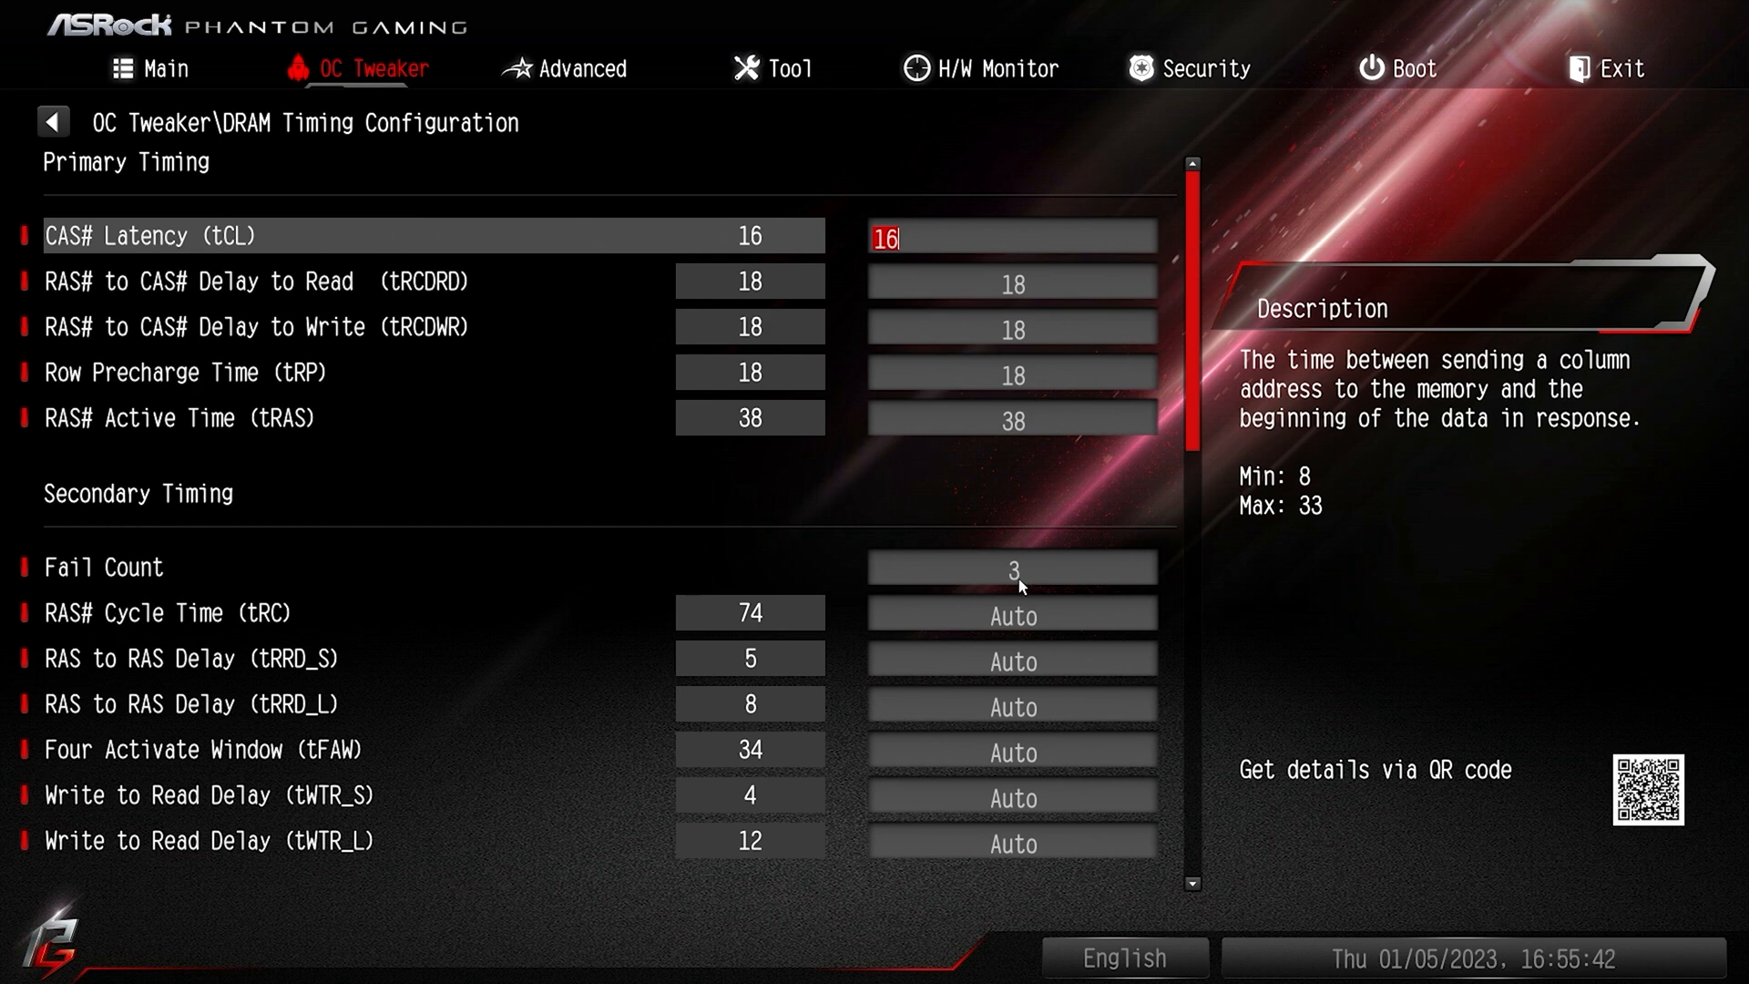
key(Down)
key(Down)
key(Down)
key(Down)
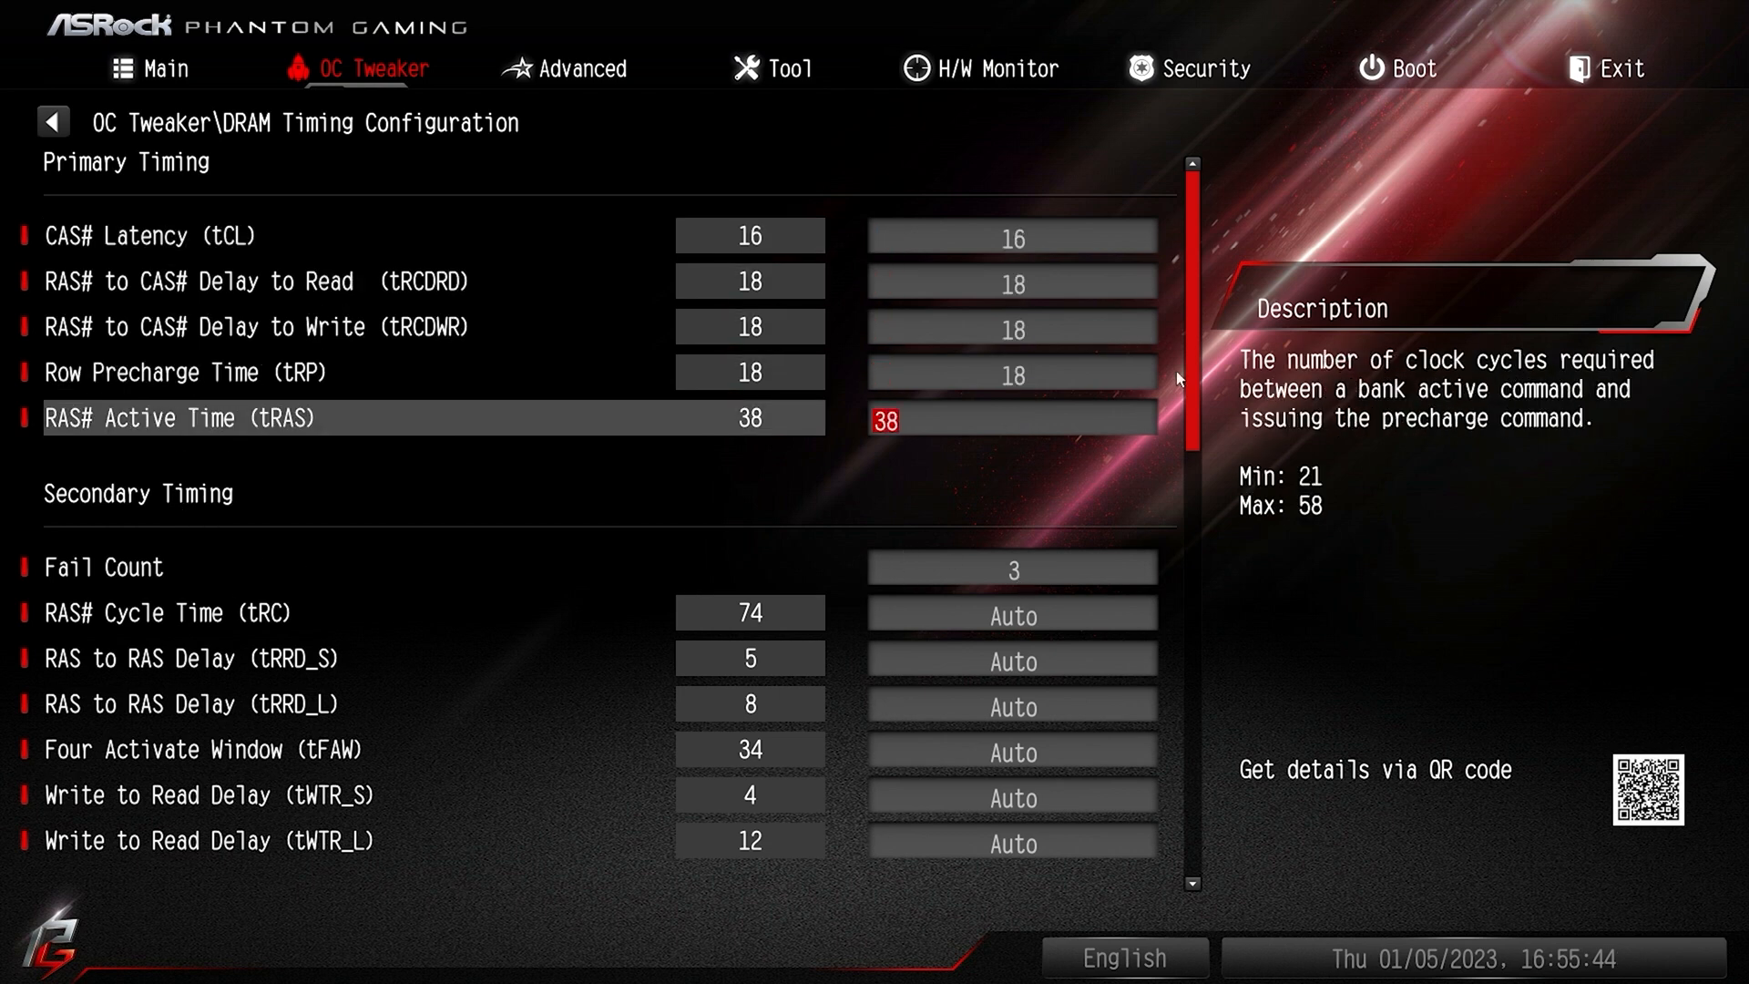
drag(1194, 308, 1194, 801)
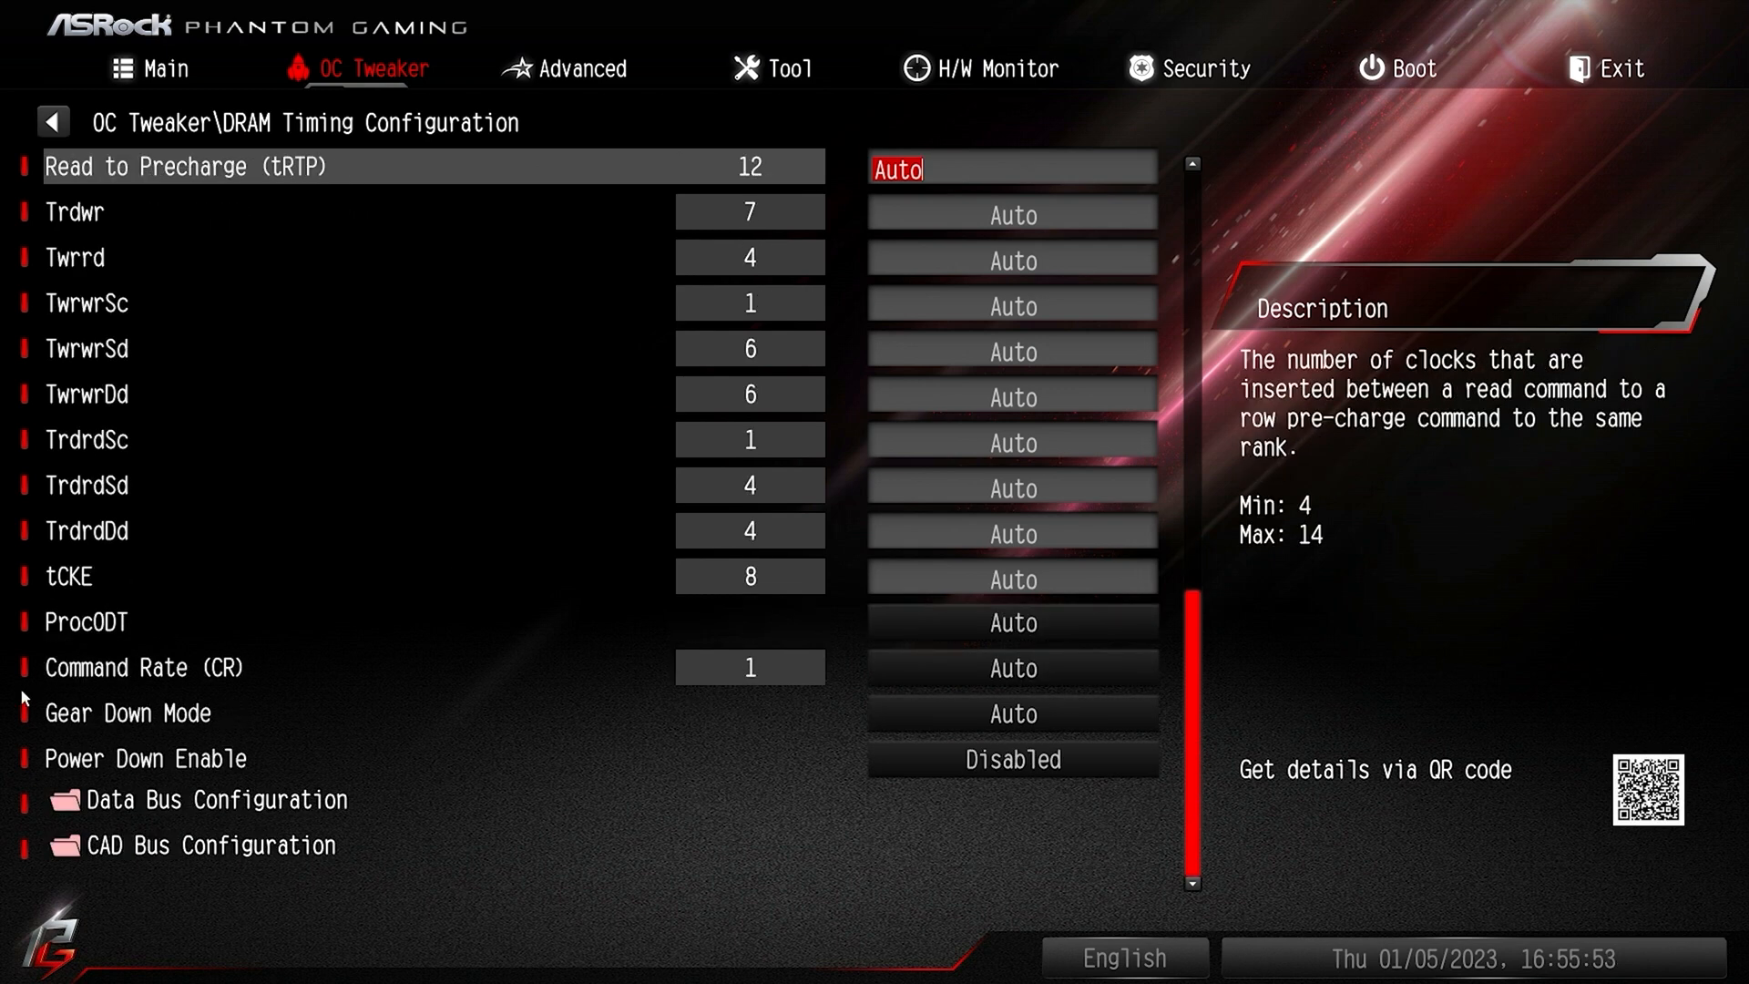
click(56, 129)
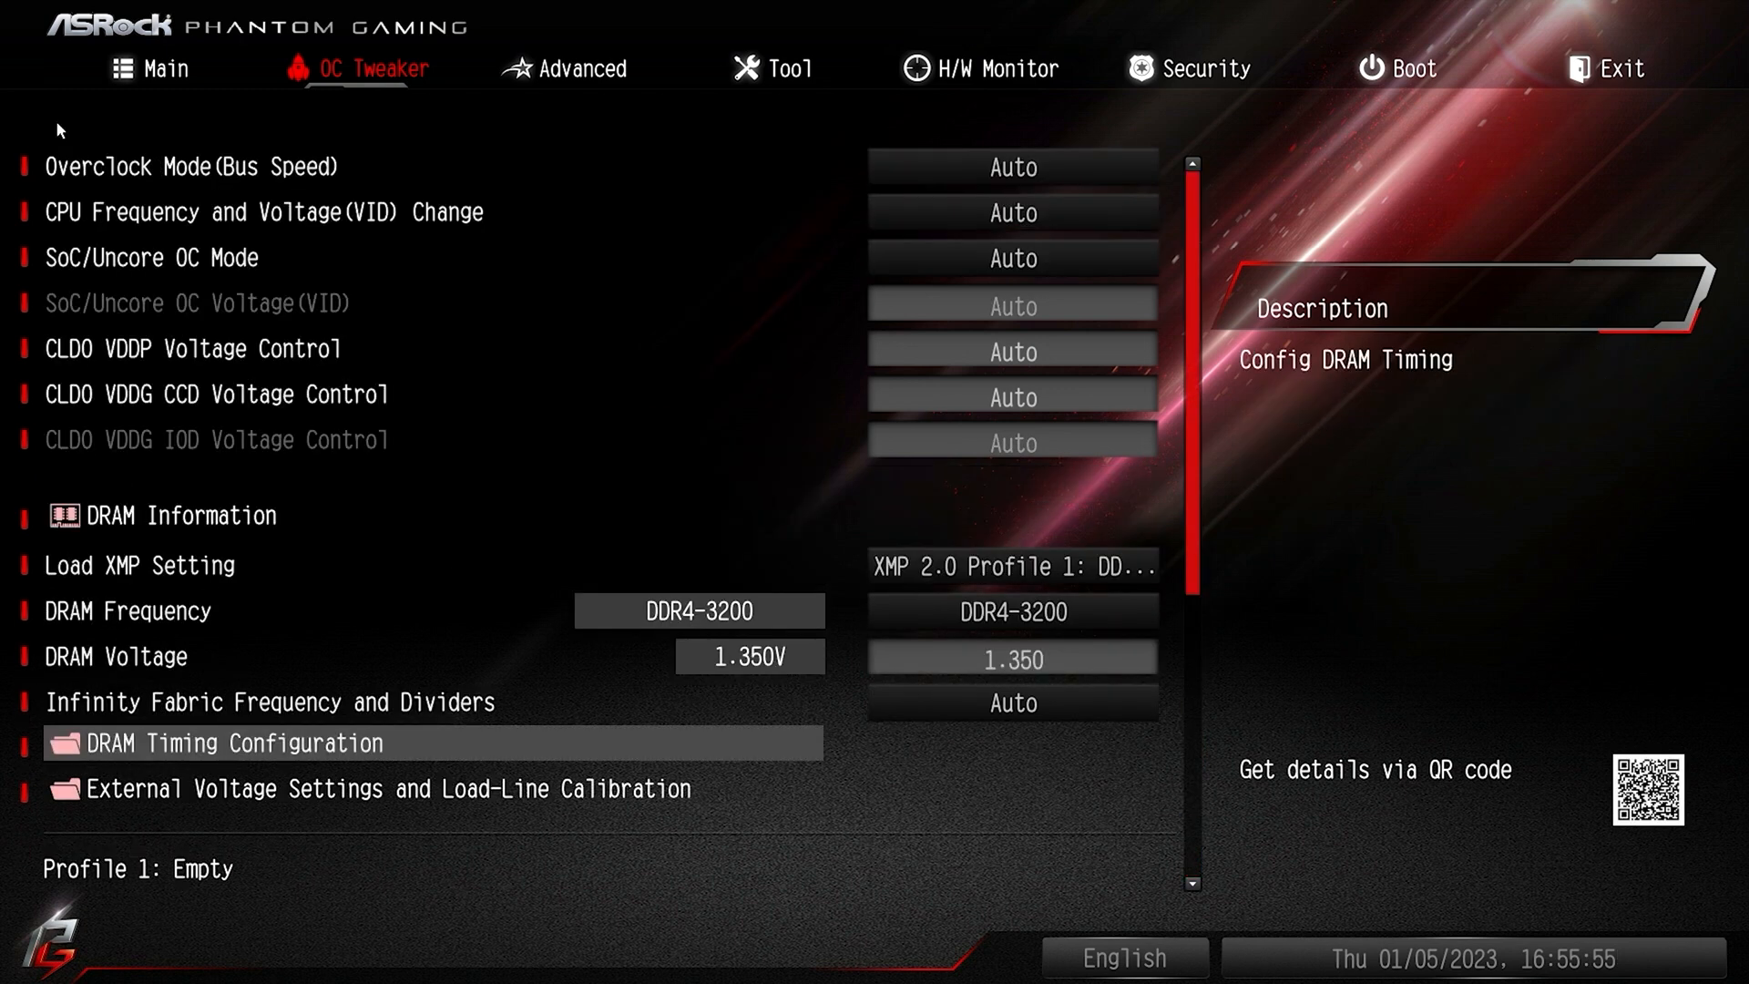
- In External Voltage Settings and Load-Line Calibration, review the CPU Load-Line Calibration levels and keep Auto
click(265, 788)
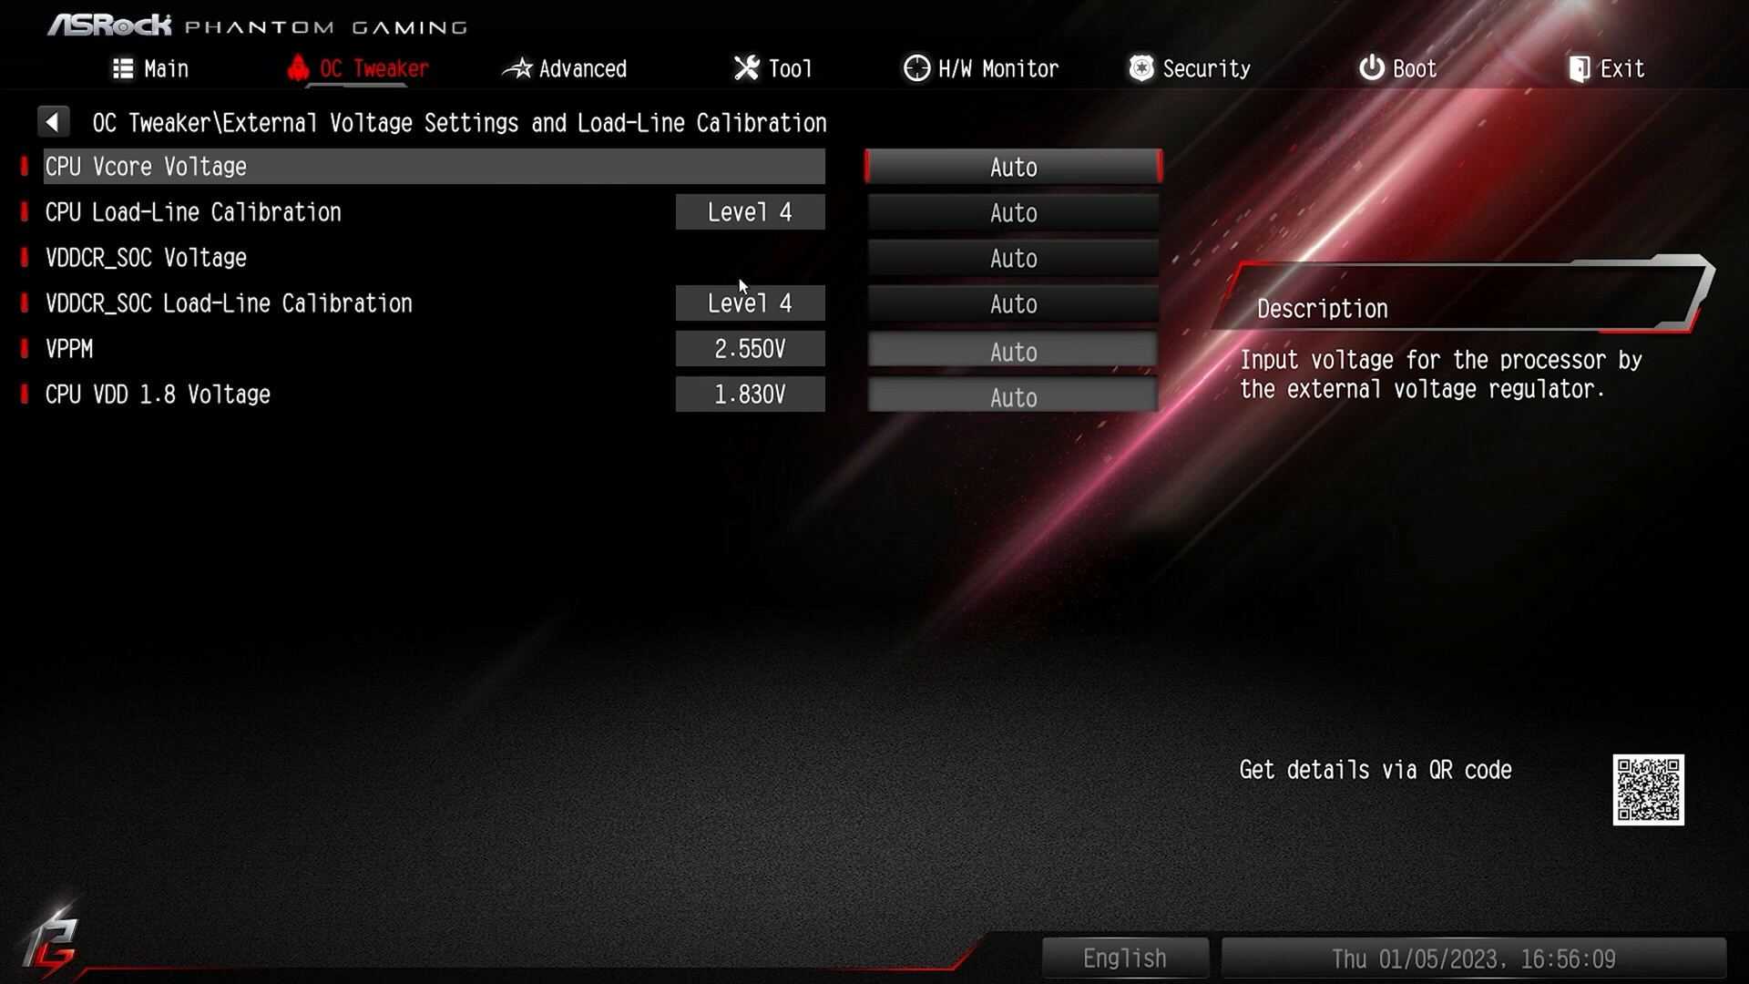
click(740, 218)
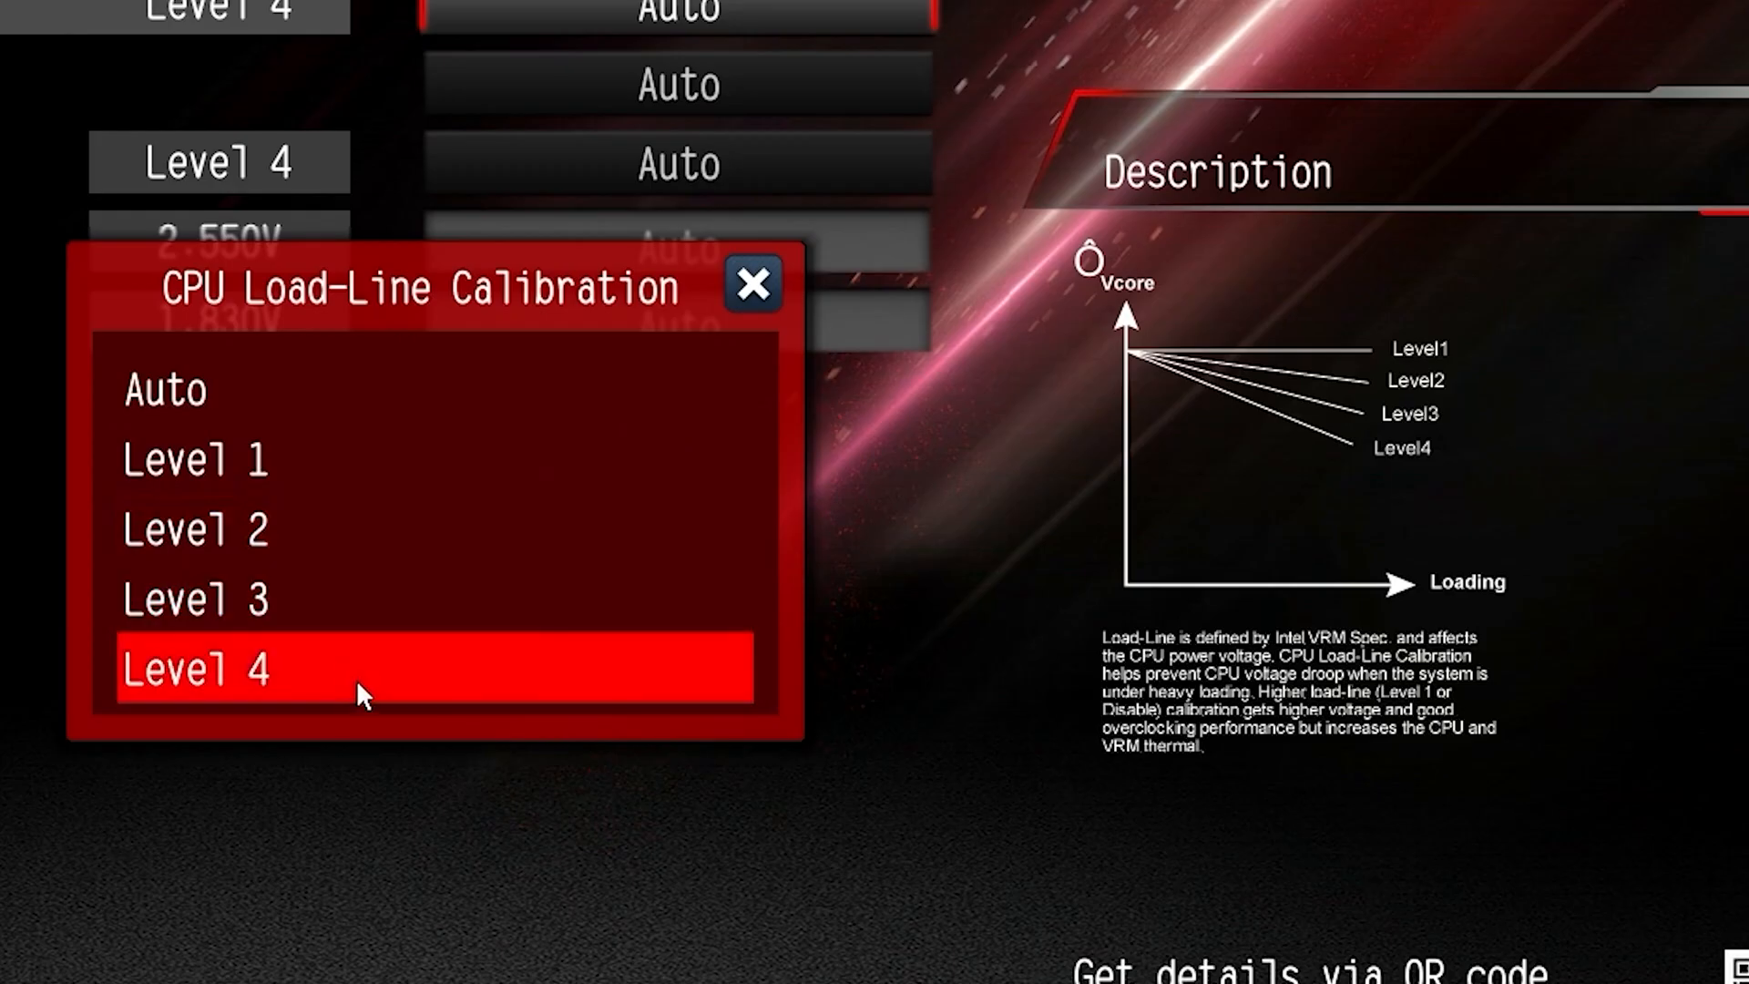
click(222, 412)
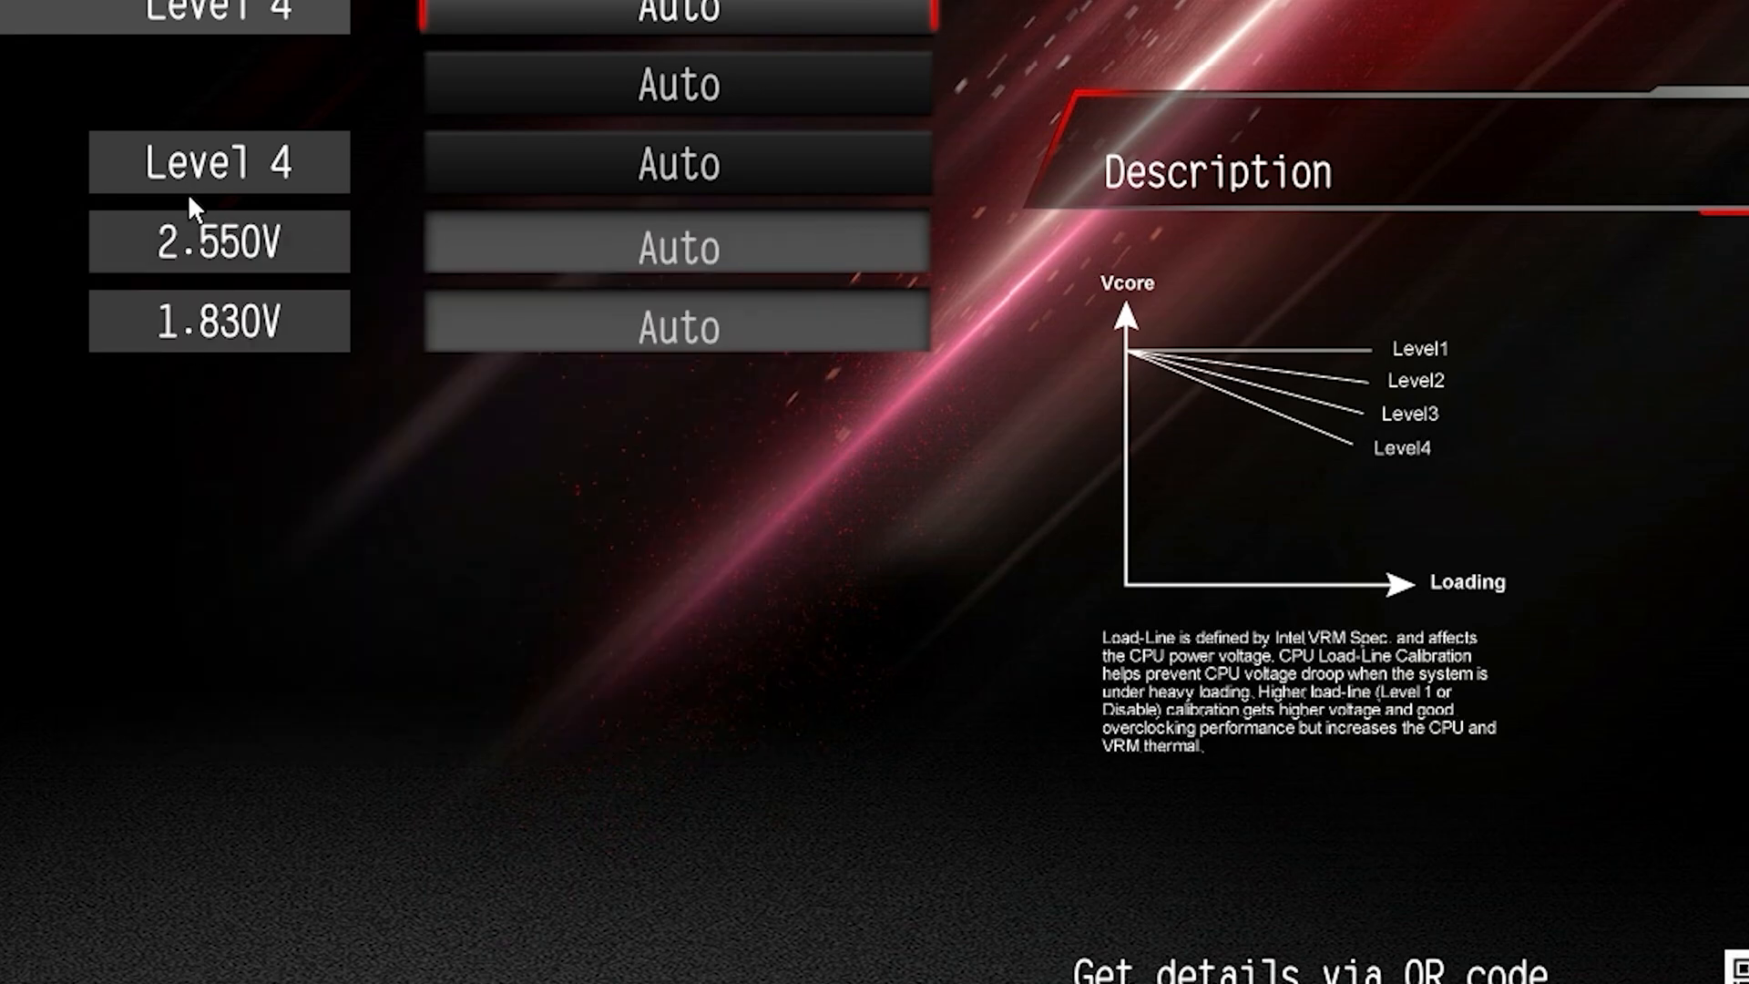
- Try Level 2 for VDDCR_SOC Load-Line Calibration, restore it to Auto, and leave the external voltage settings
click(758, 310)
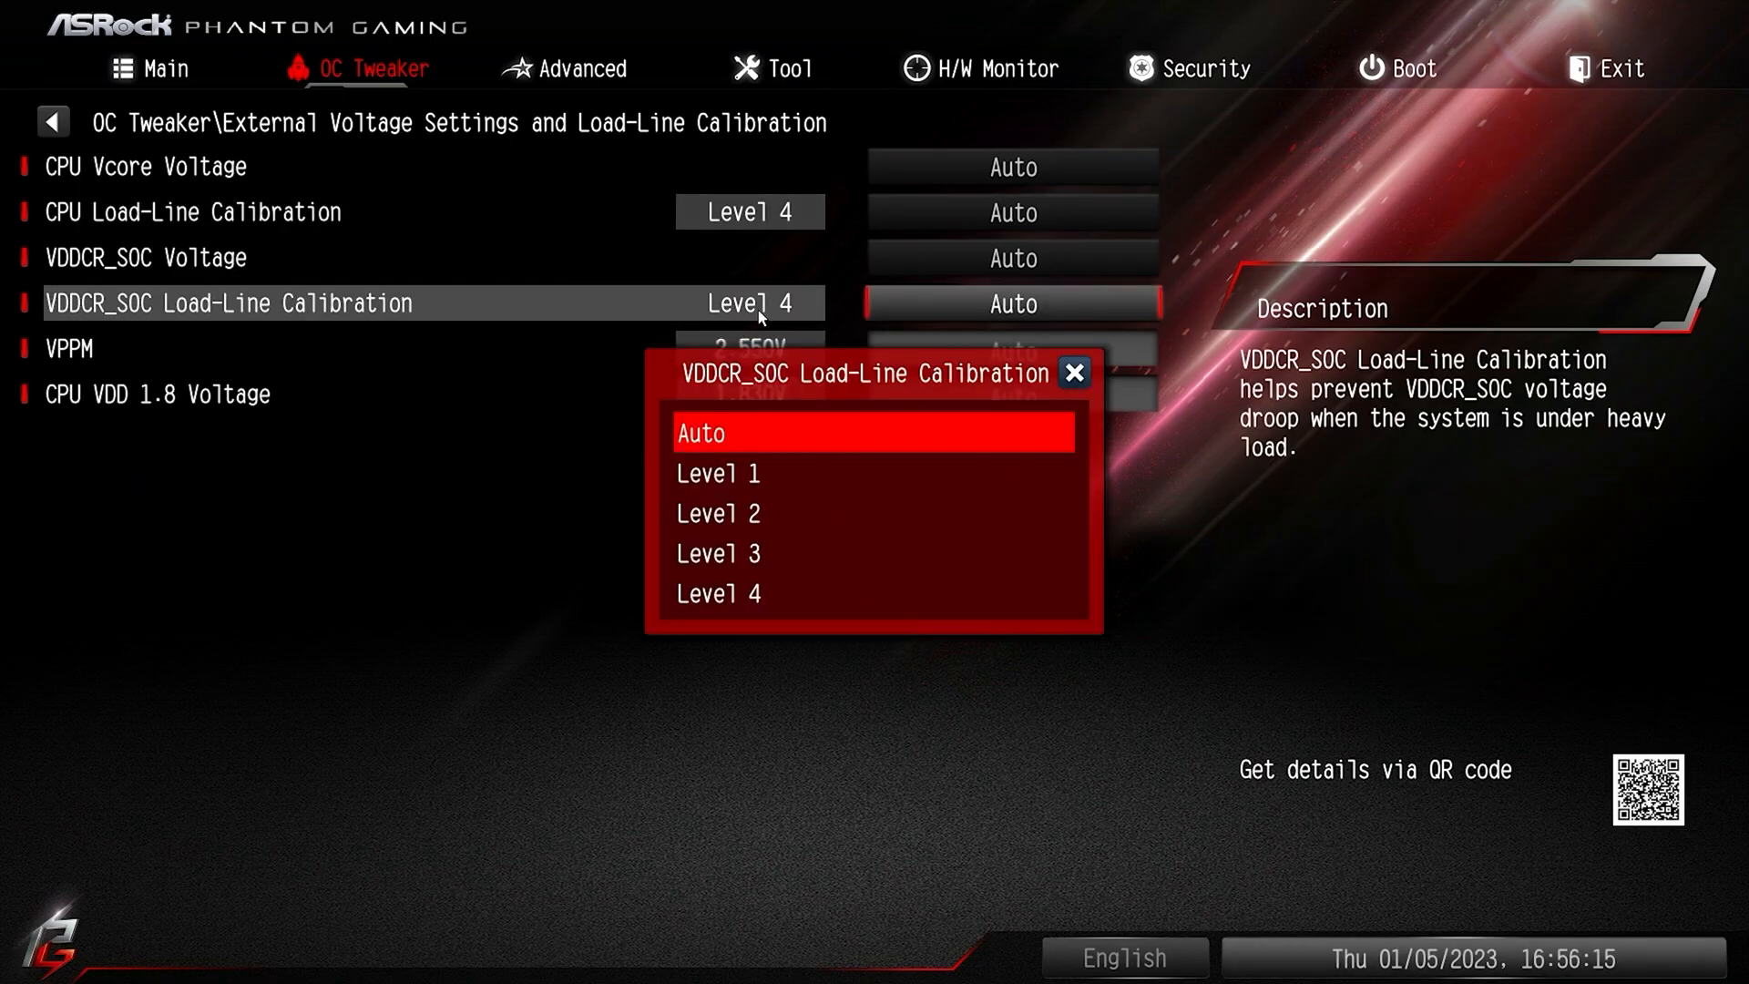
click(779, 505)
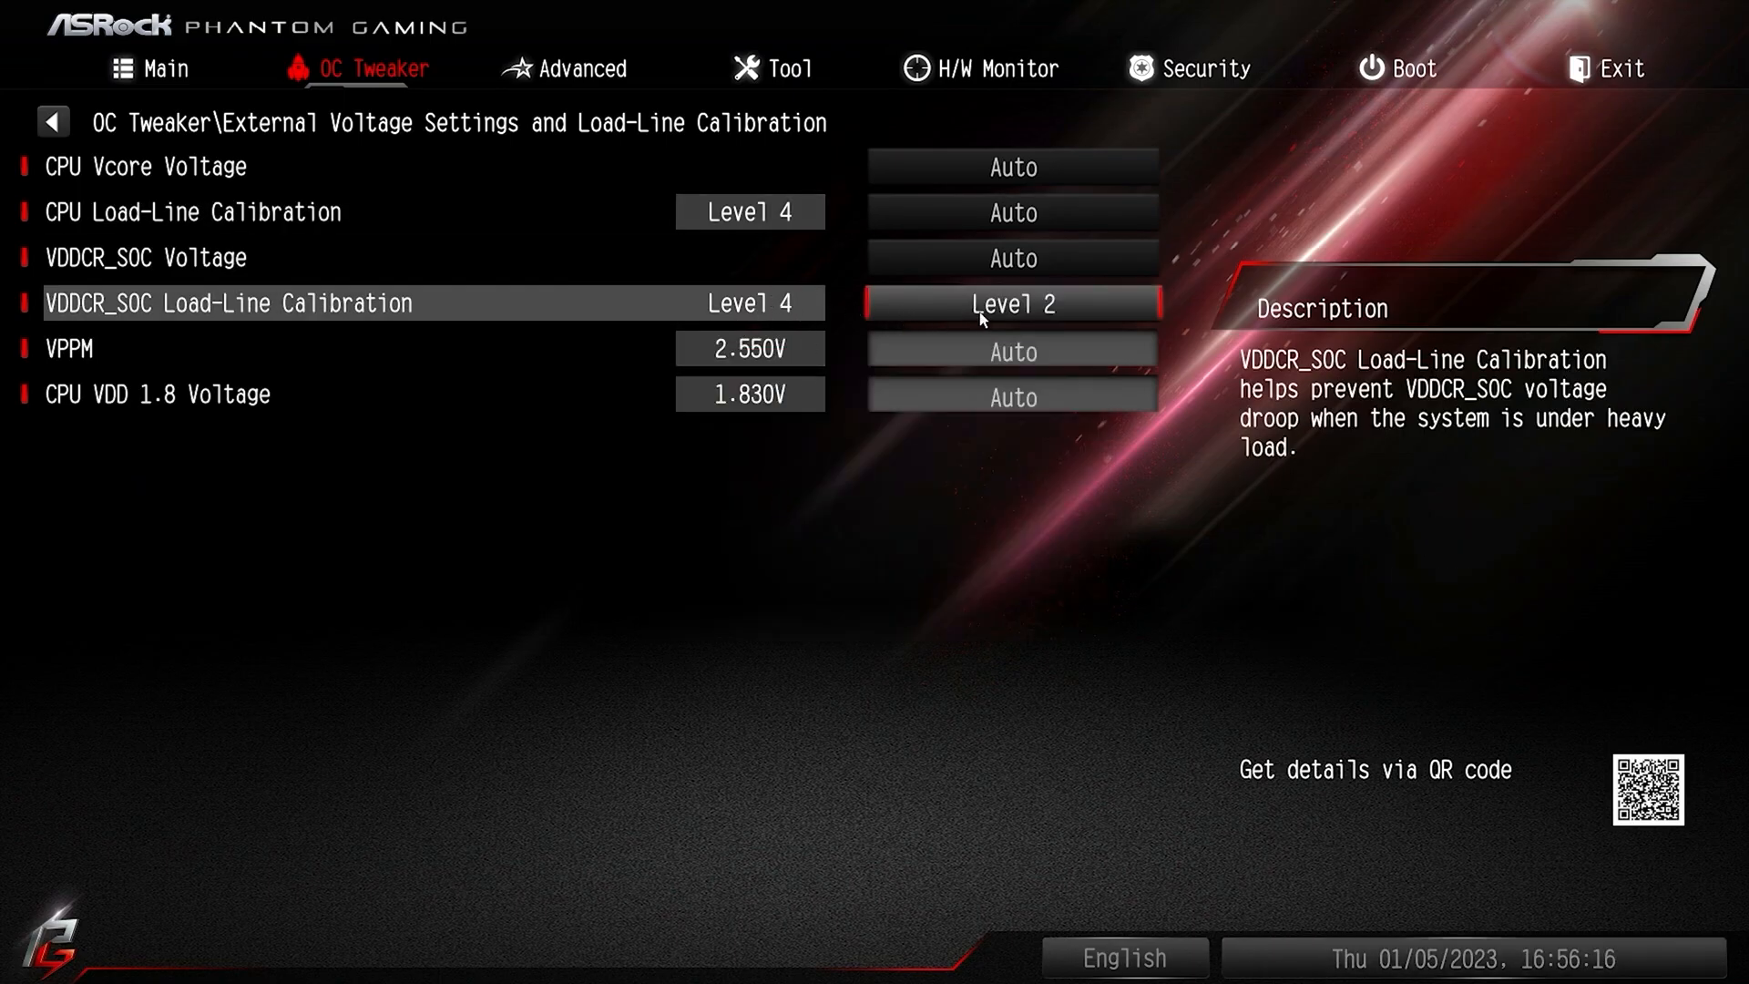
click(980, 312)
click(755, 428)
key(Escape)
- Examine the profile slots and the options for saving and loading user defaults in OC Tweaker
scroll(433, 761, down, 5)
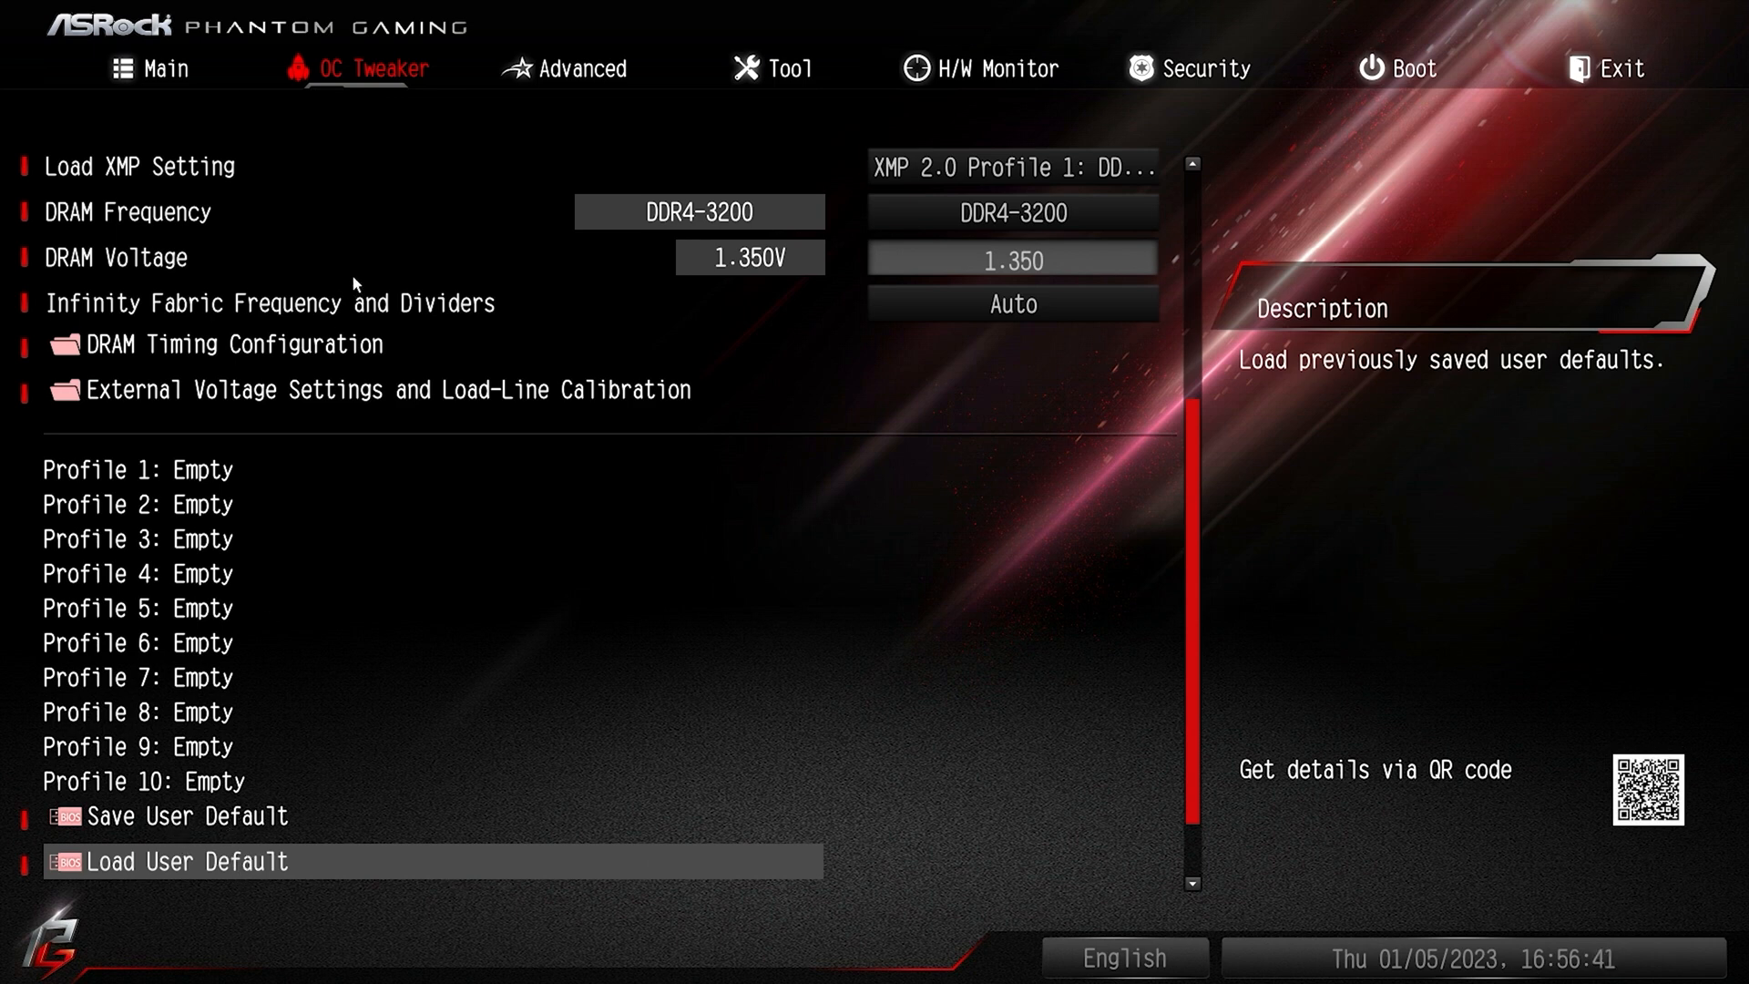
key(Escape)
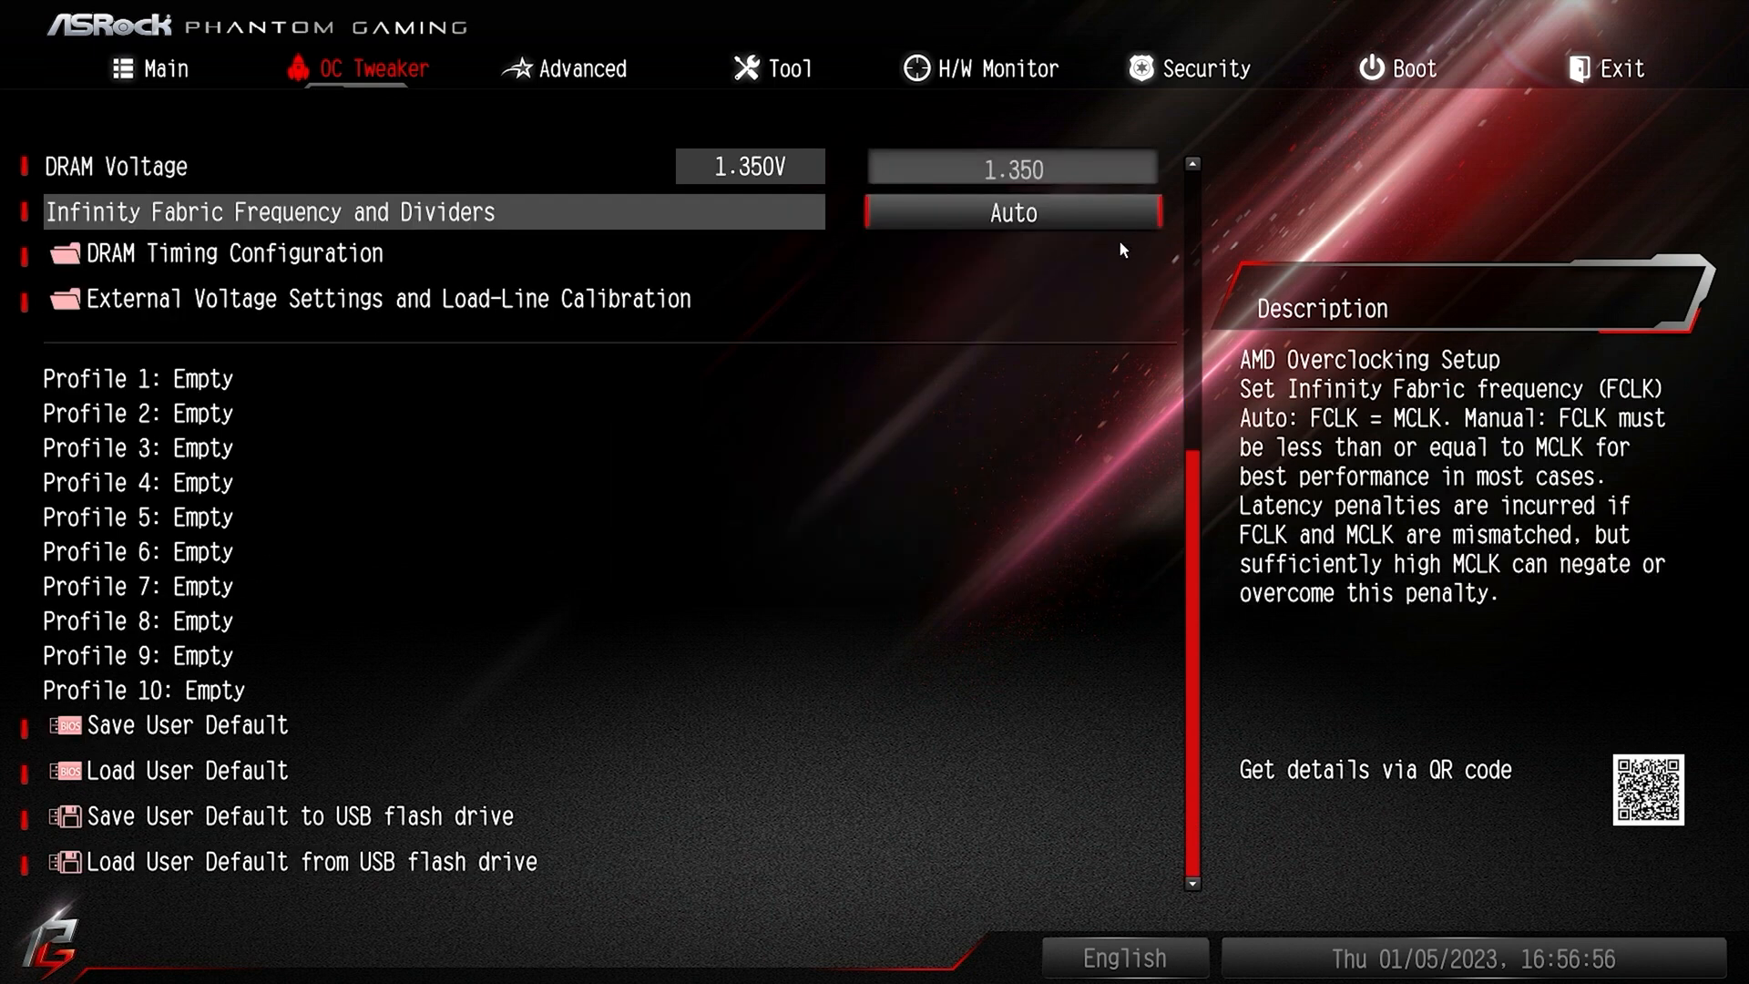
- Look back over the SoC/Uncore, CLDO voltage and memory settings in OC Tweaker
key(Up)
key(Up)
key(Up)
key(Up)
key(Up)
key(Up)
key(Up)
key(Up)
key(Up)
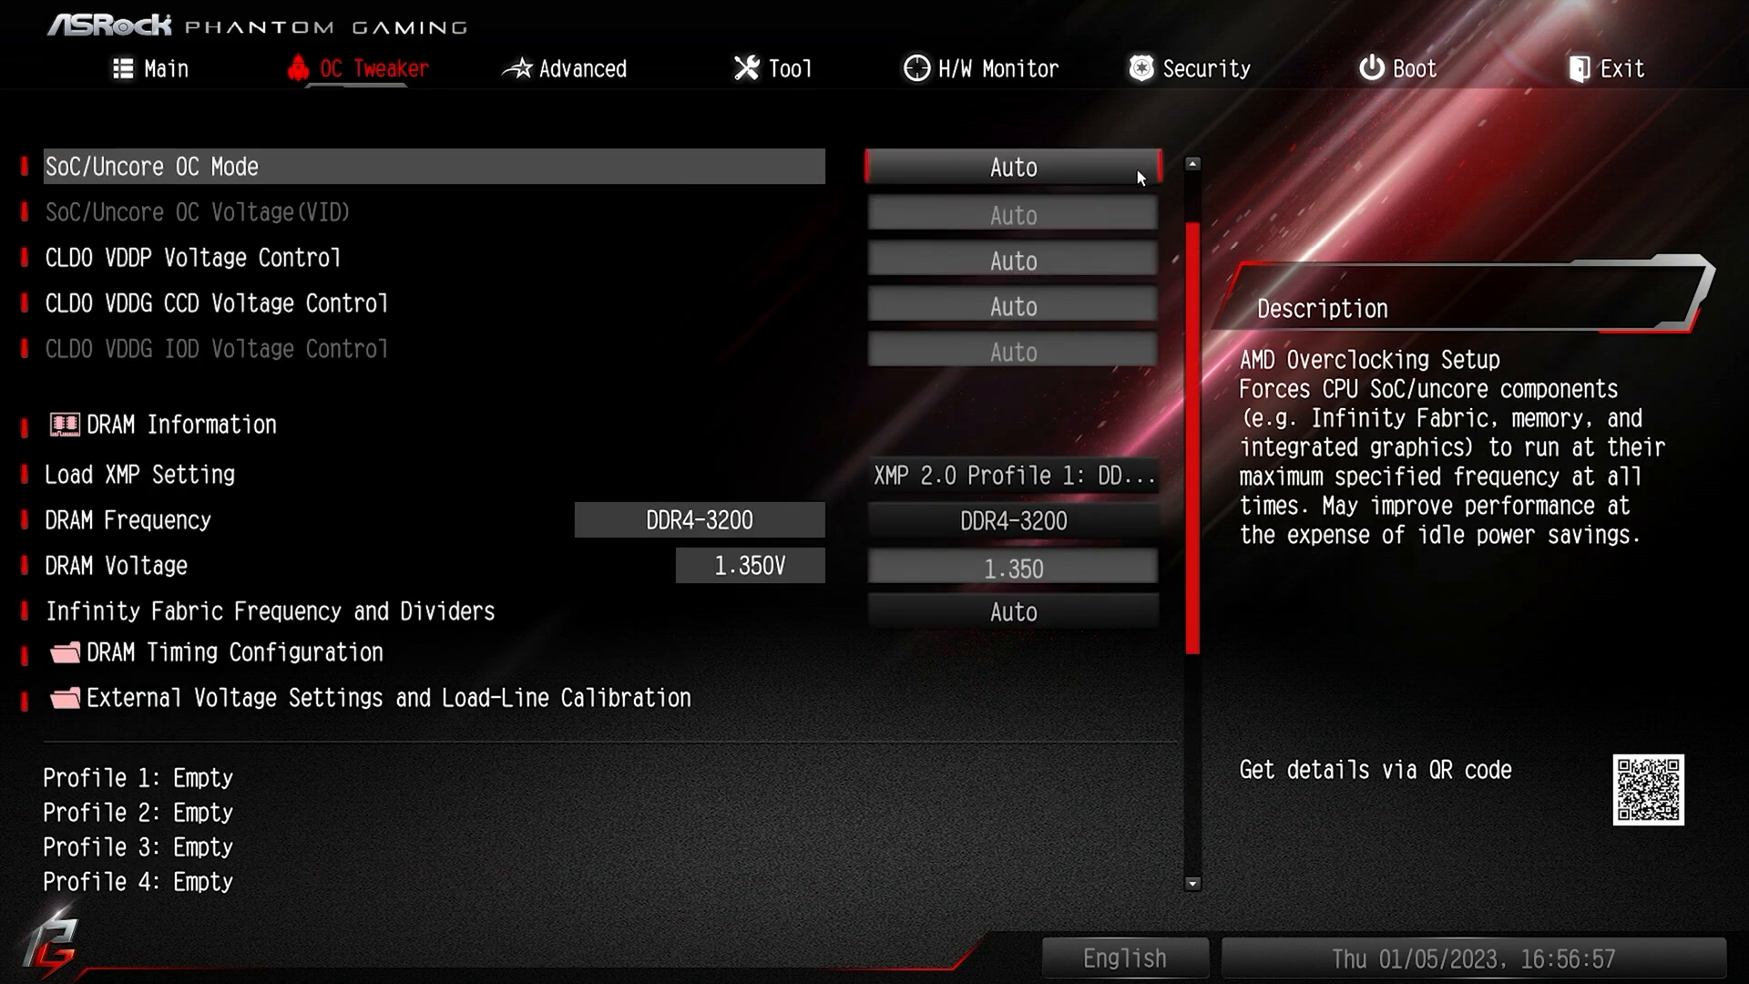
- In the Advanced section's CPU Configuration, set SVM Mode to Disabled
click(565, 78)
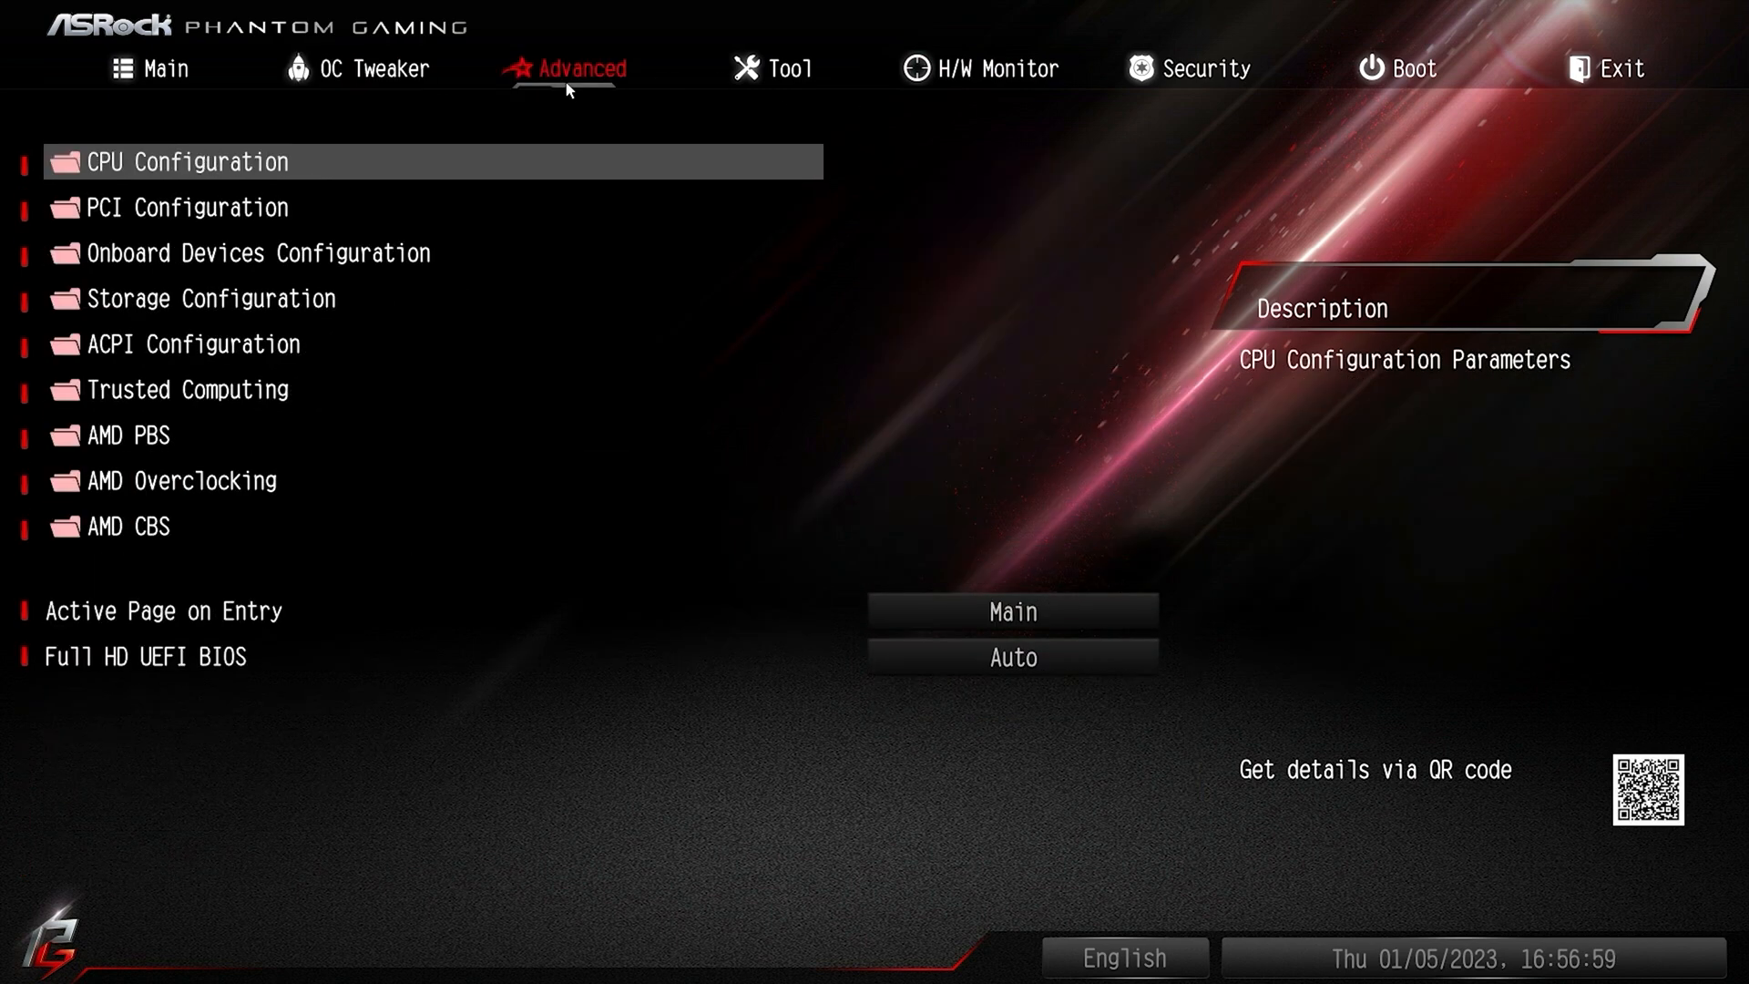
click(268, 167)
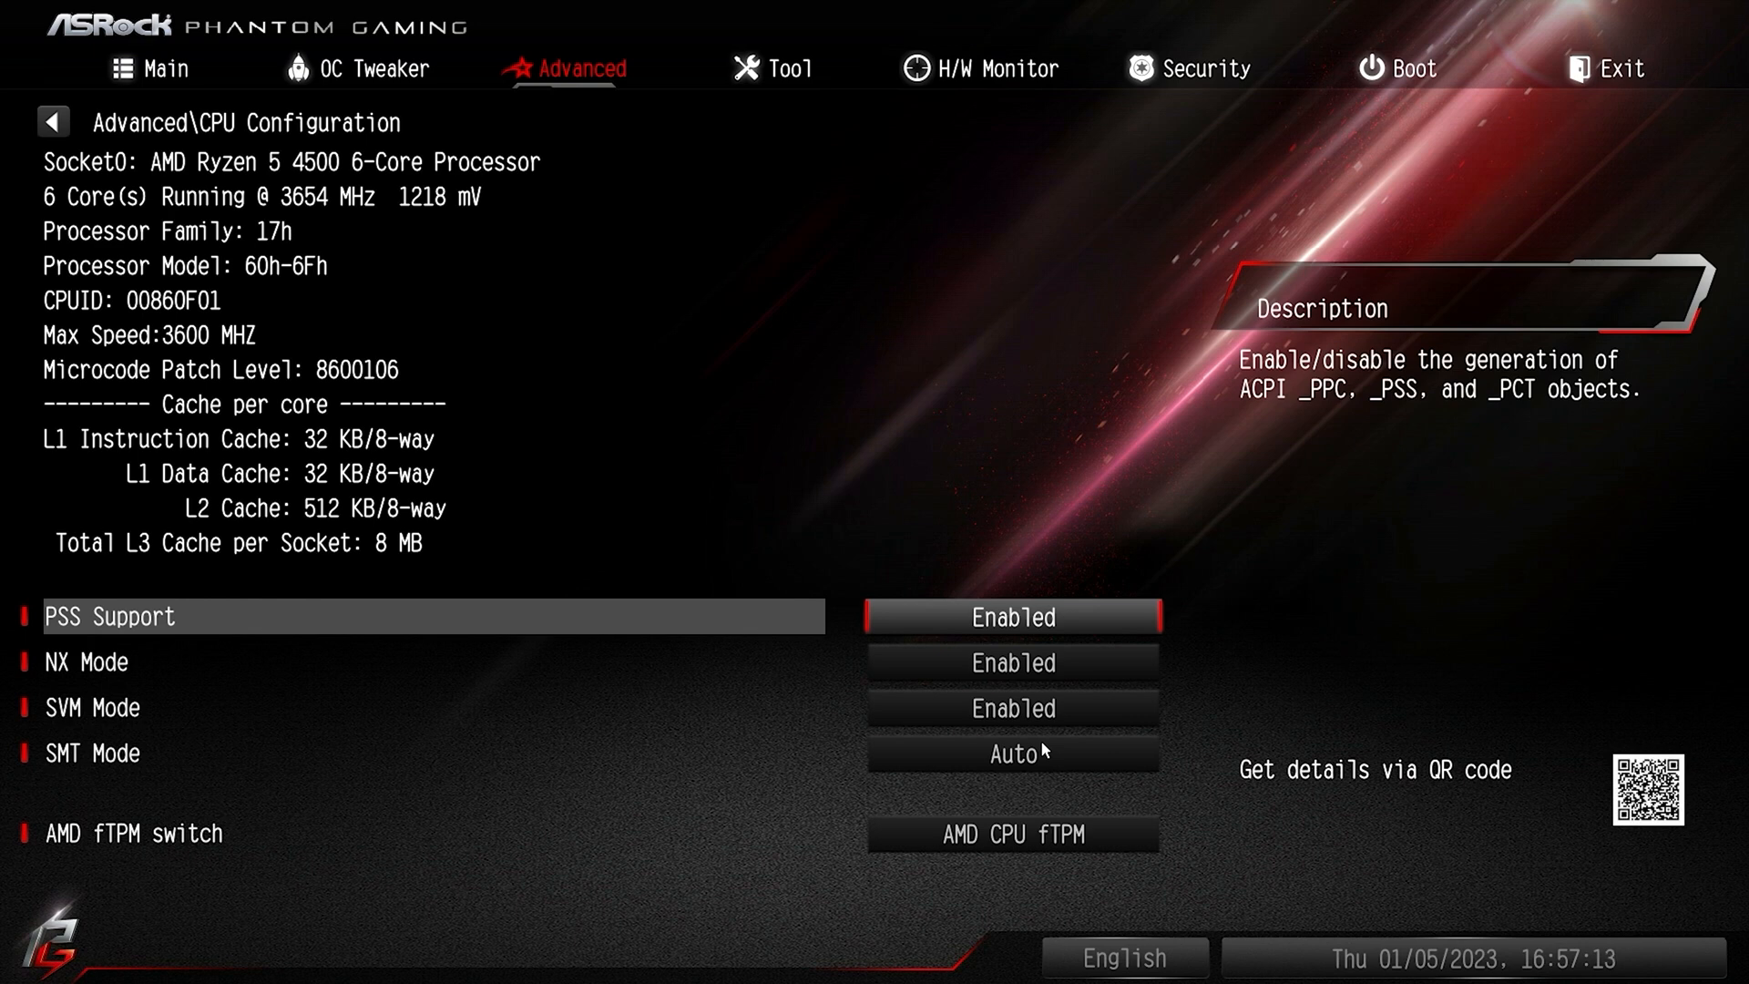
click(78, 711)
click(733, 505)
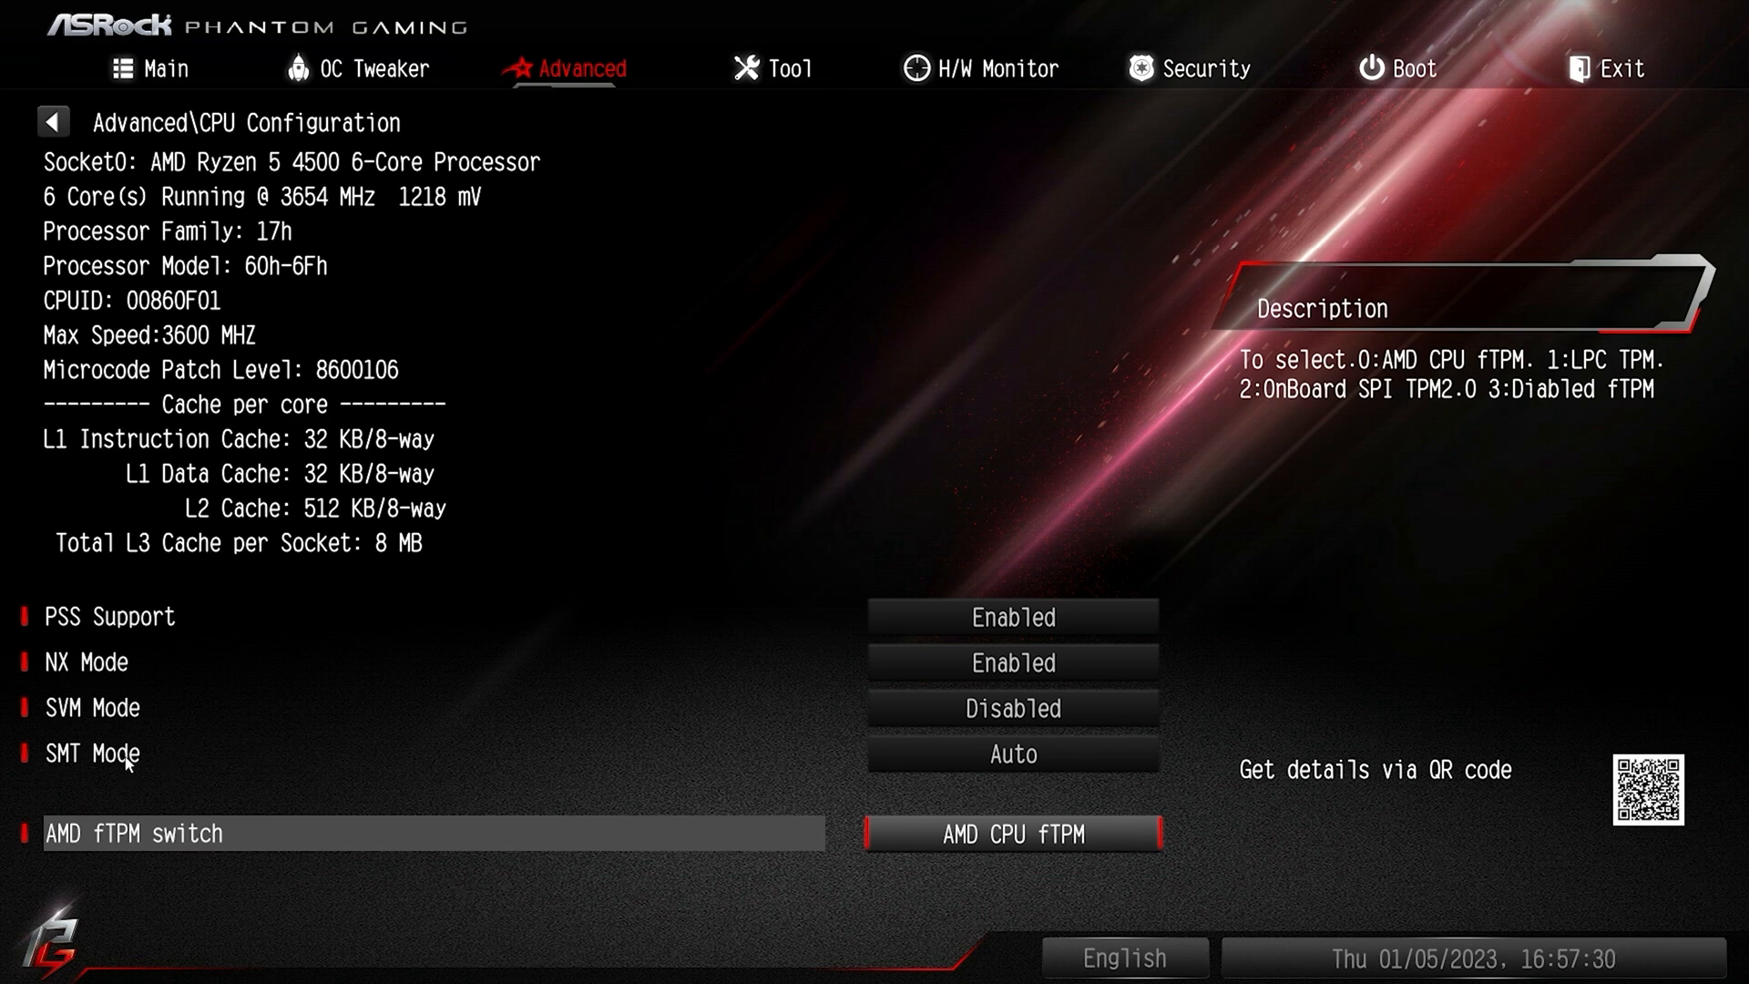
- Review the SMT Mode and AMD fTPM switch options, keep Auto and AMD CPU fTPM, and leave CPU Configuration
click(971, 753)
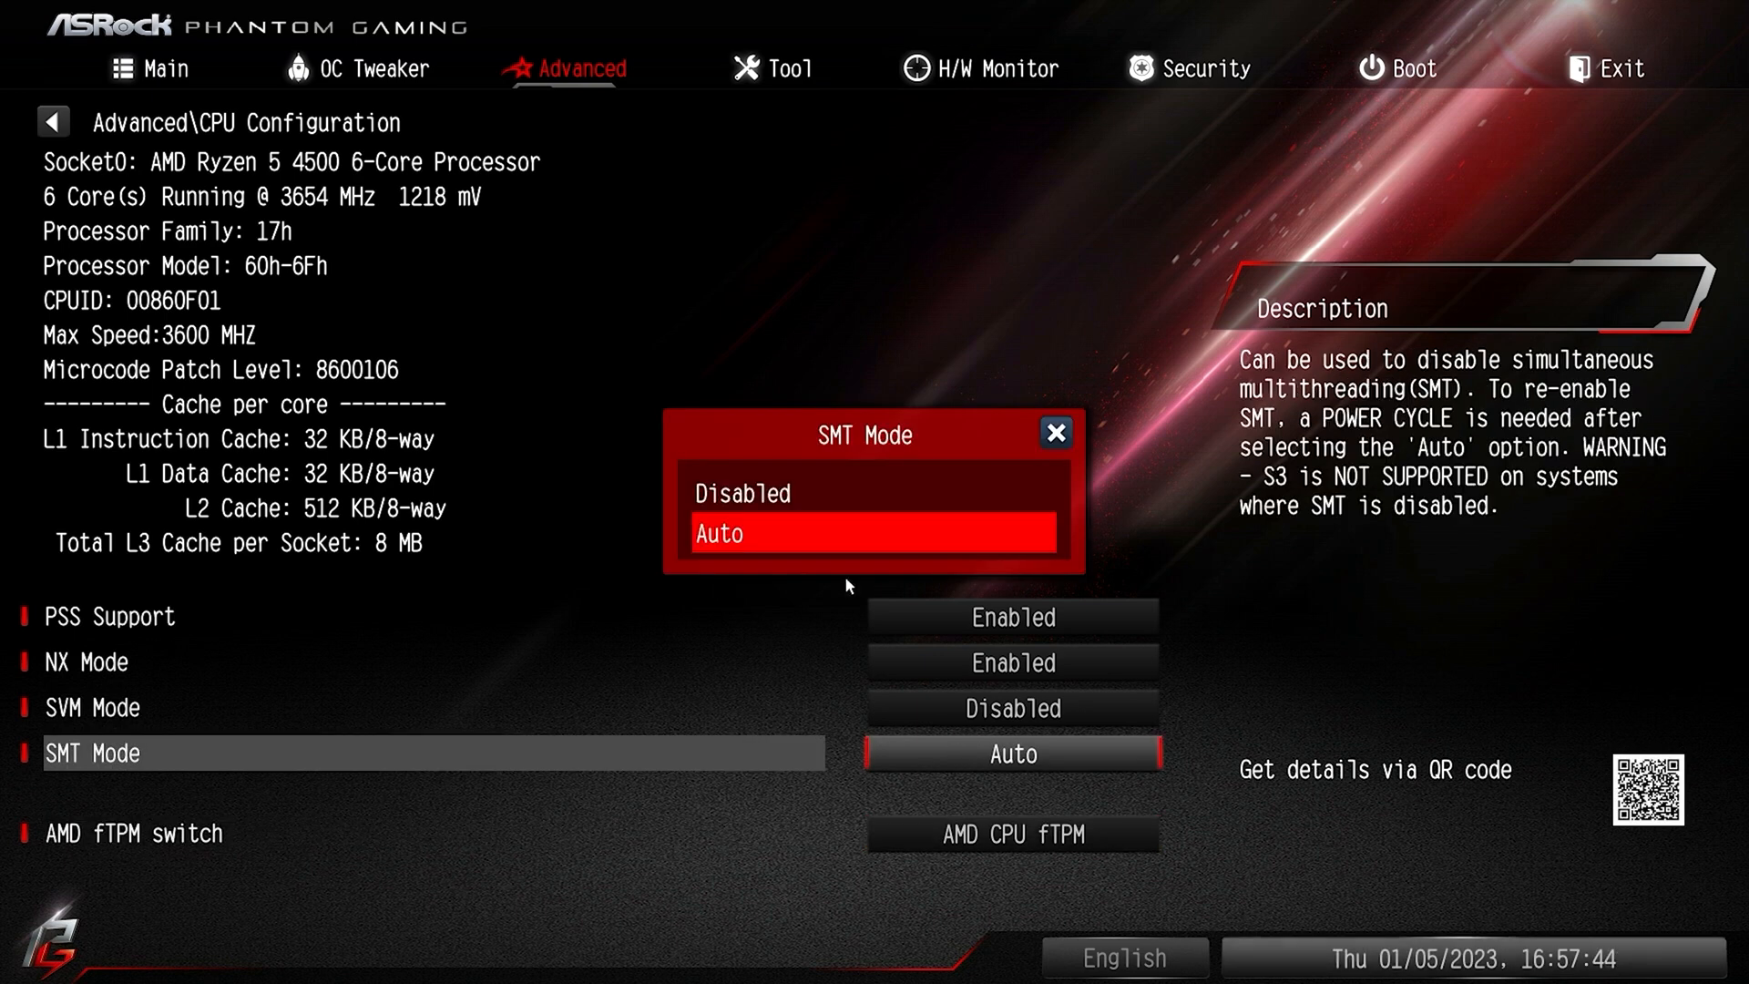
click(807, 529)
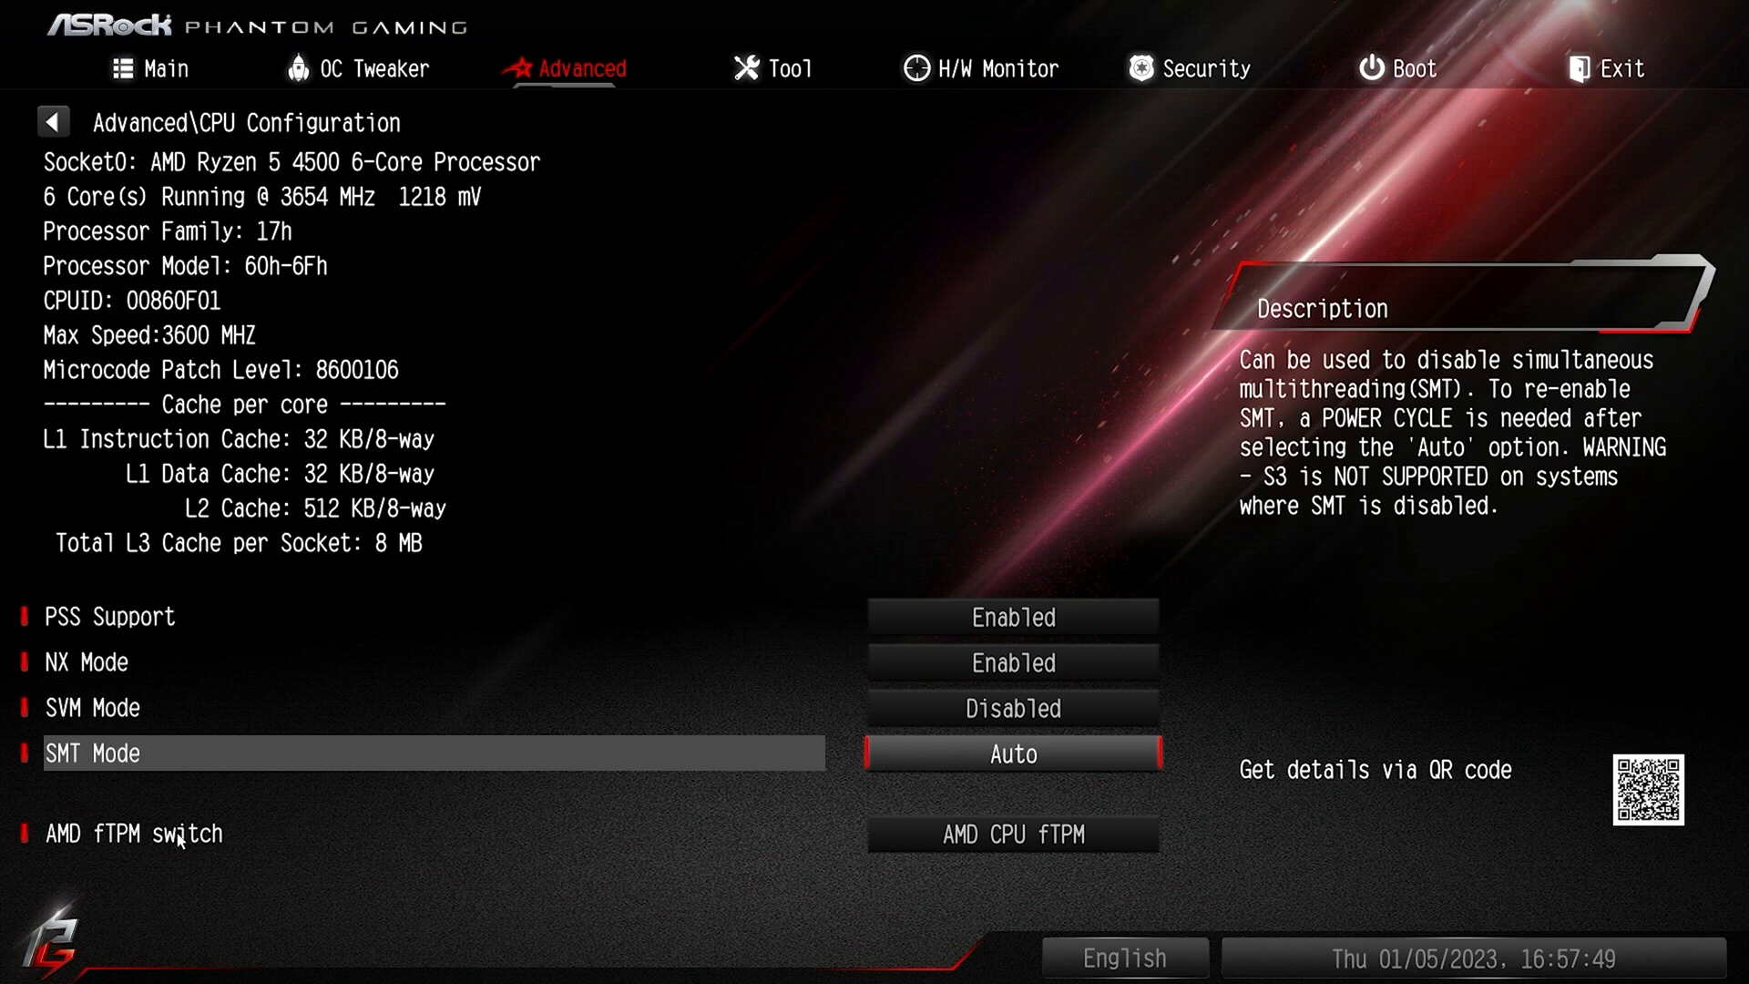
click(959, 834)
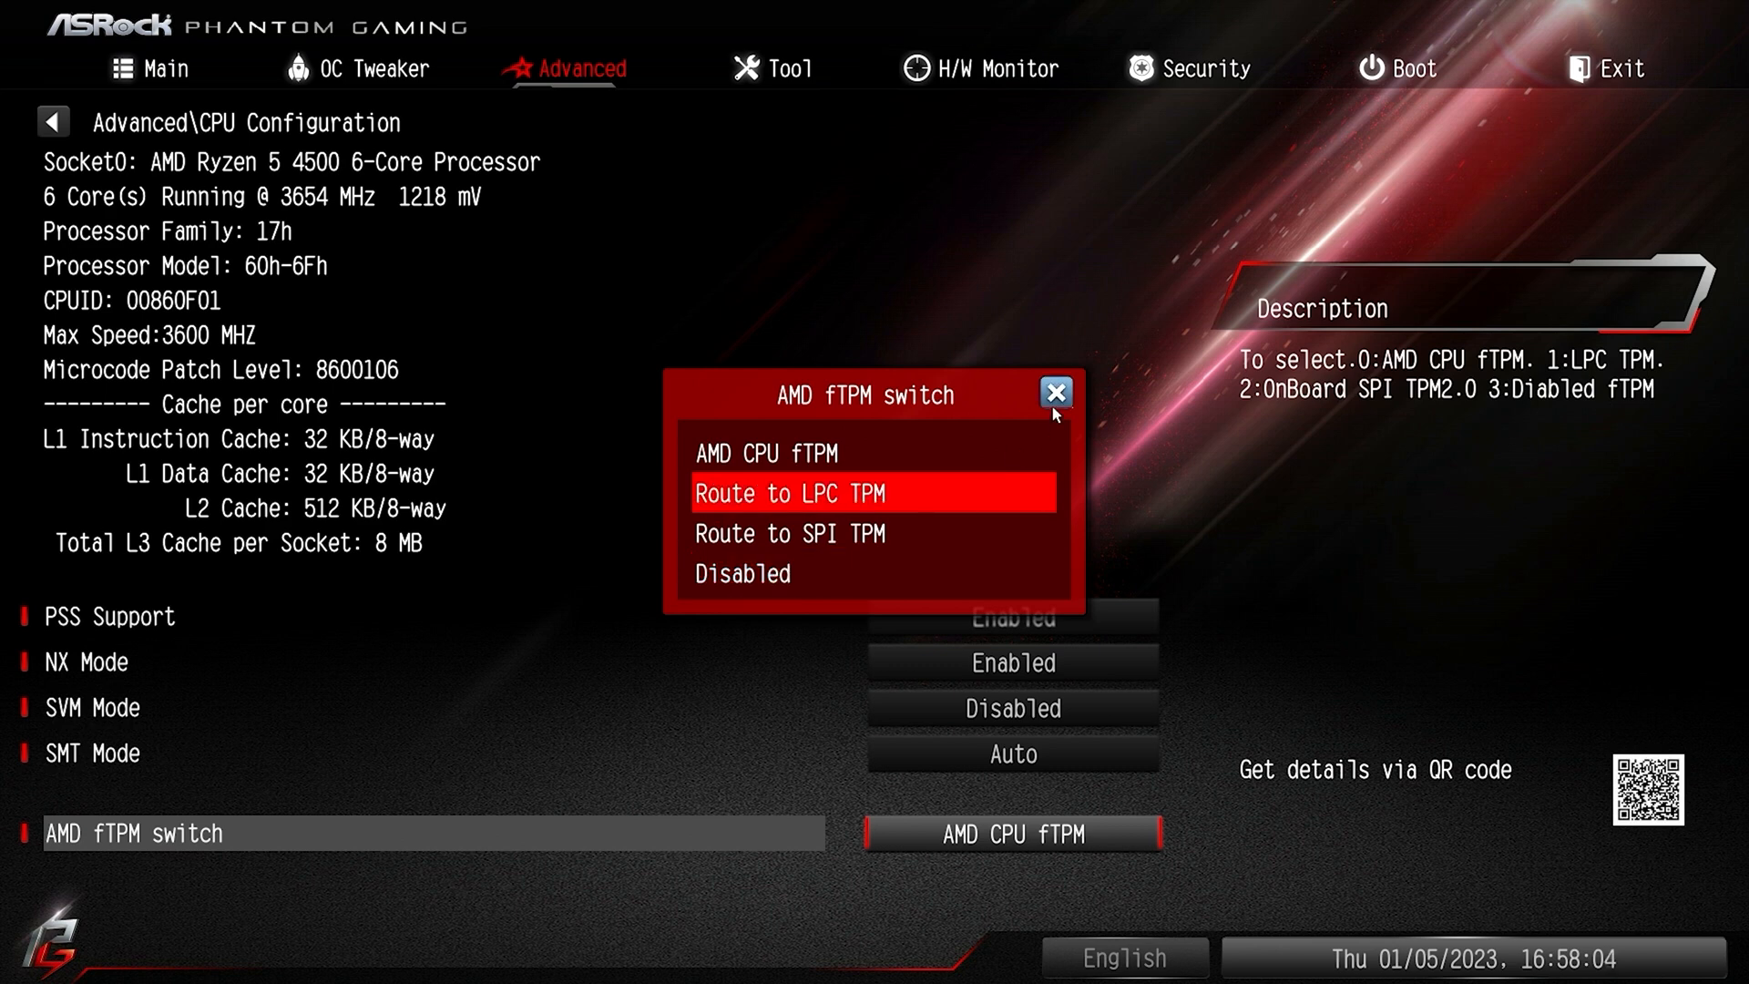
click(814, 455)
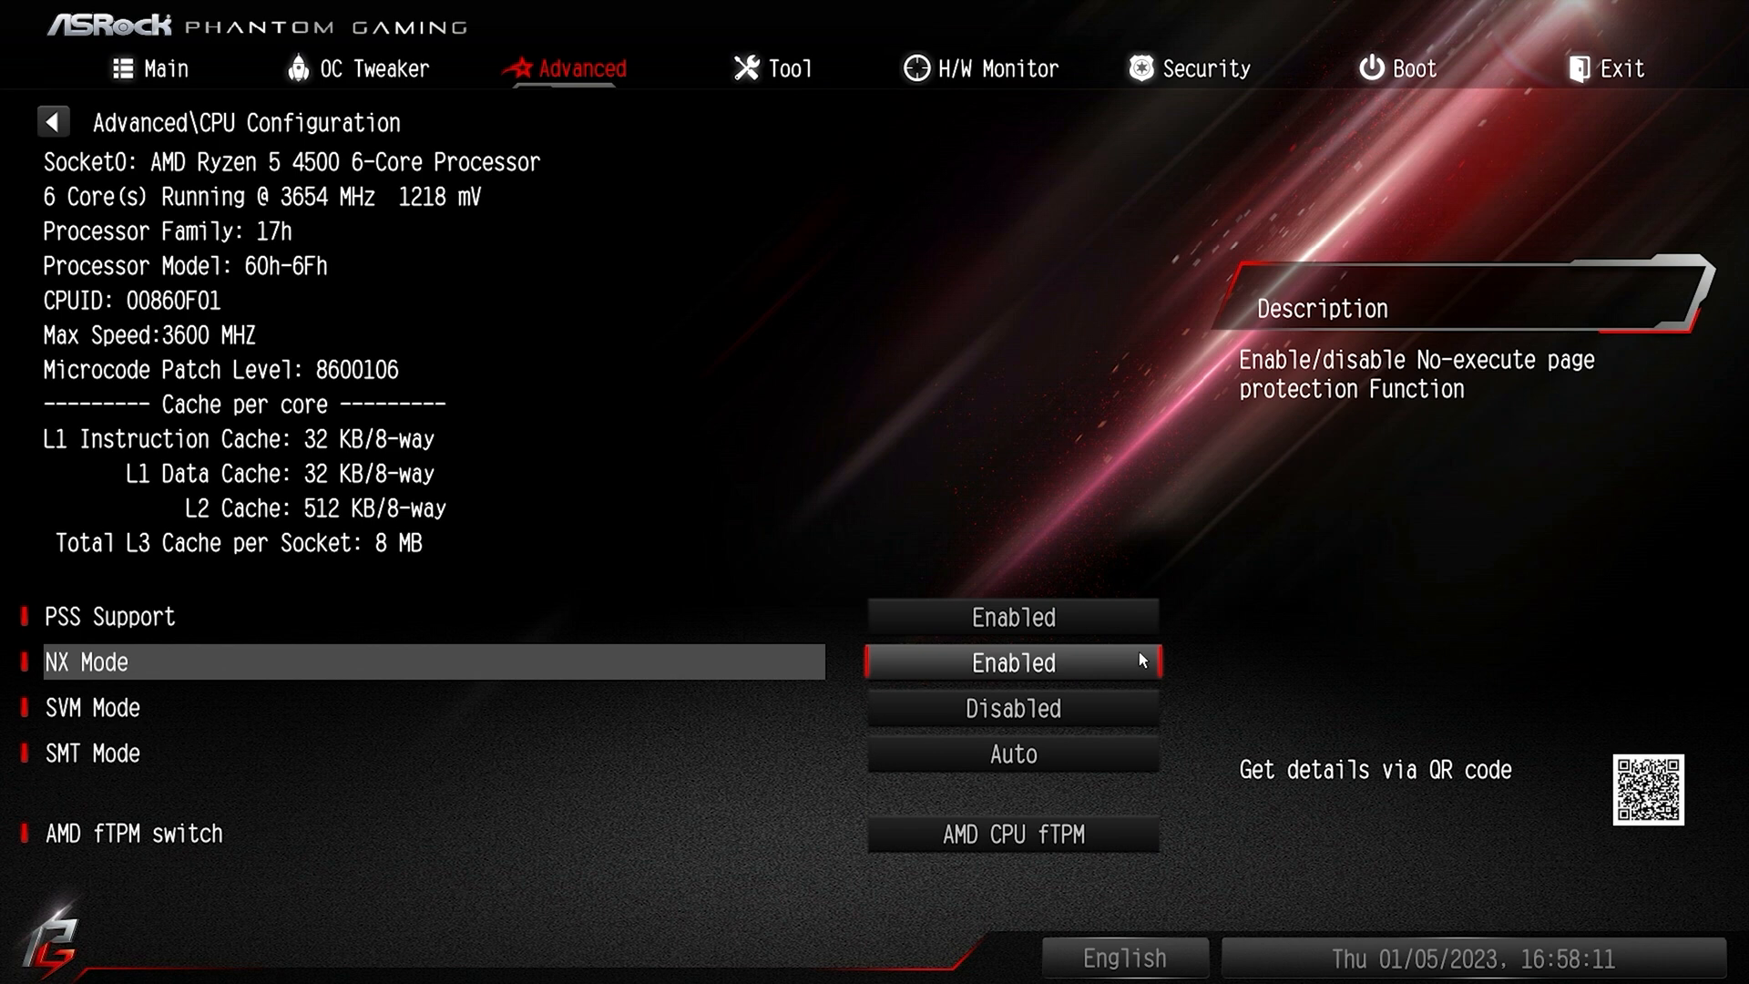
key(Escape)
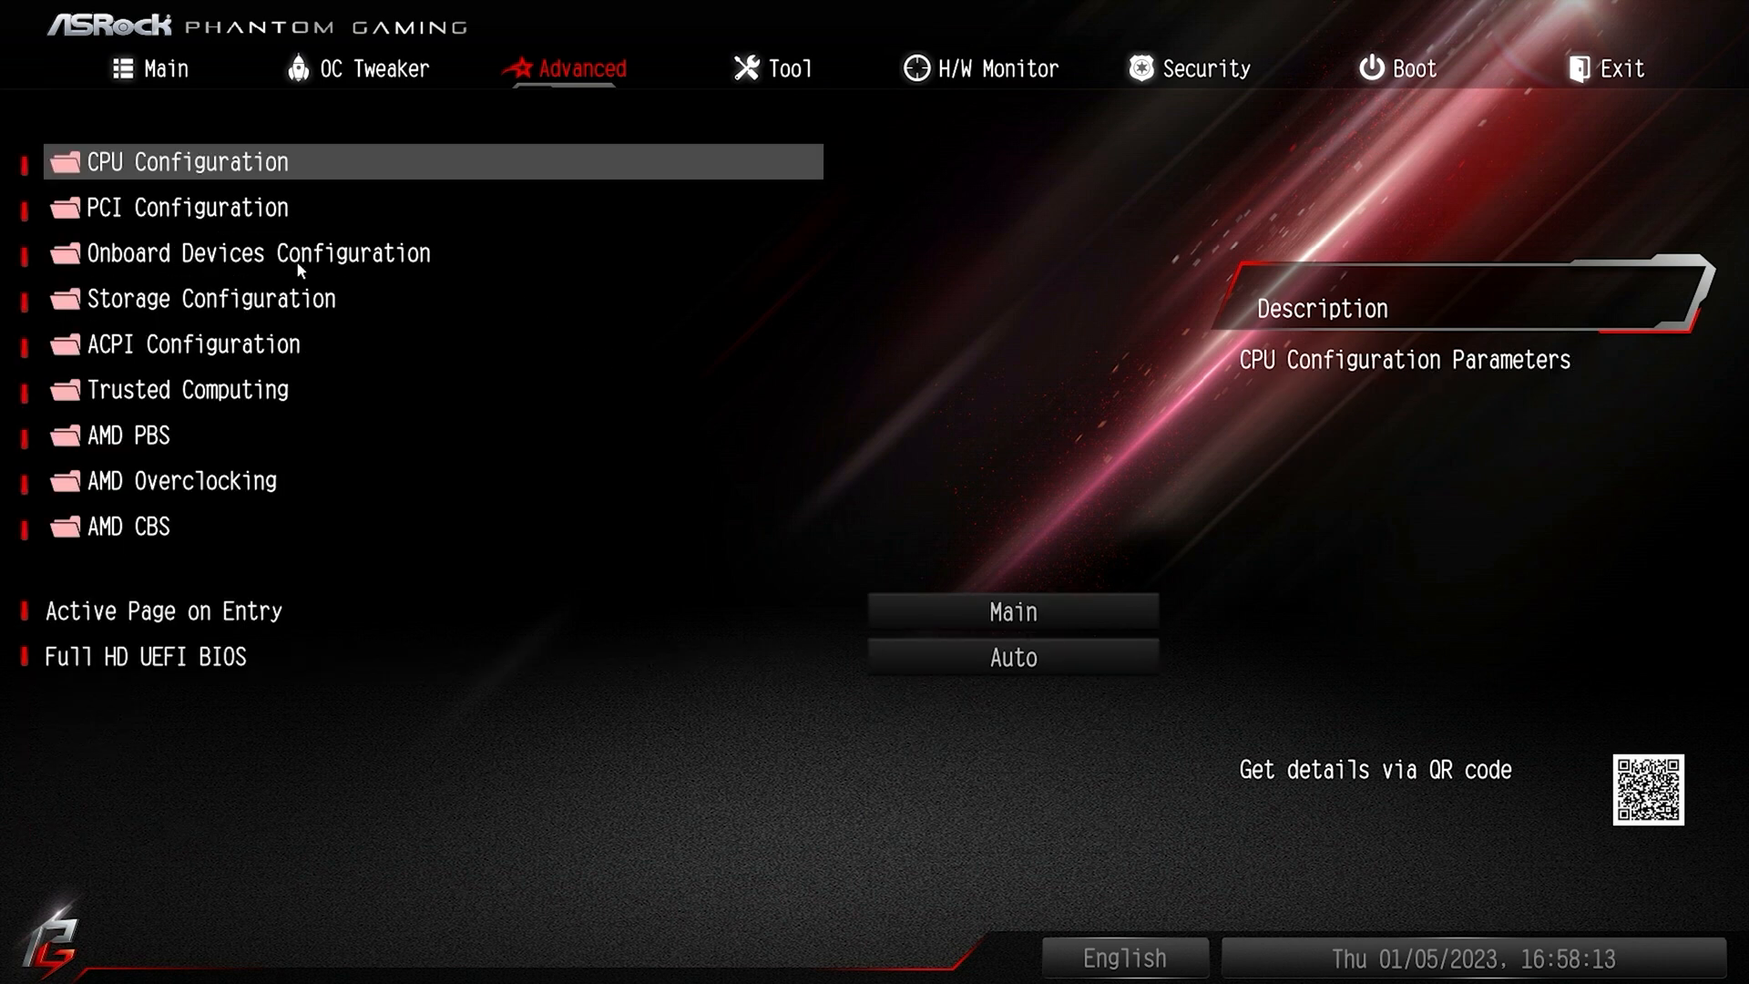
- Review the Above 4G Decoding, Re-Size BAR and SR-IOV settings in PCI Configuration, and return to Advanced
click(182, 210)
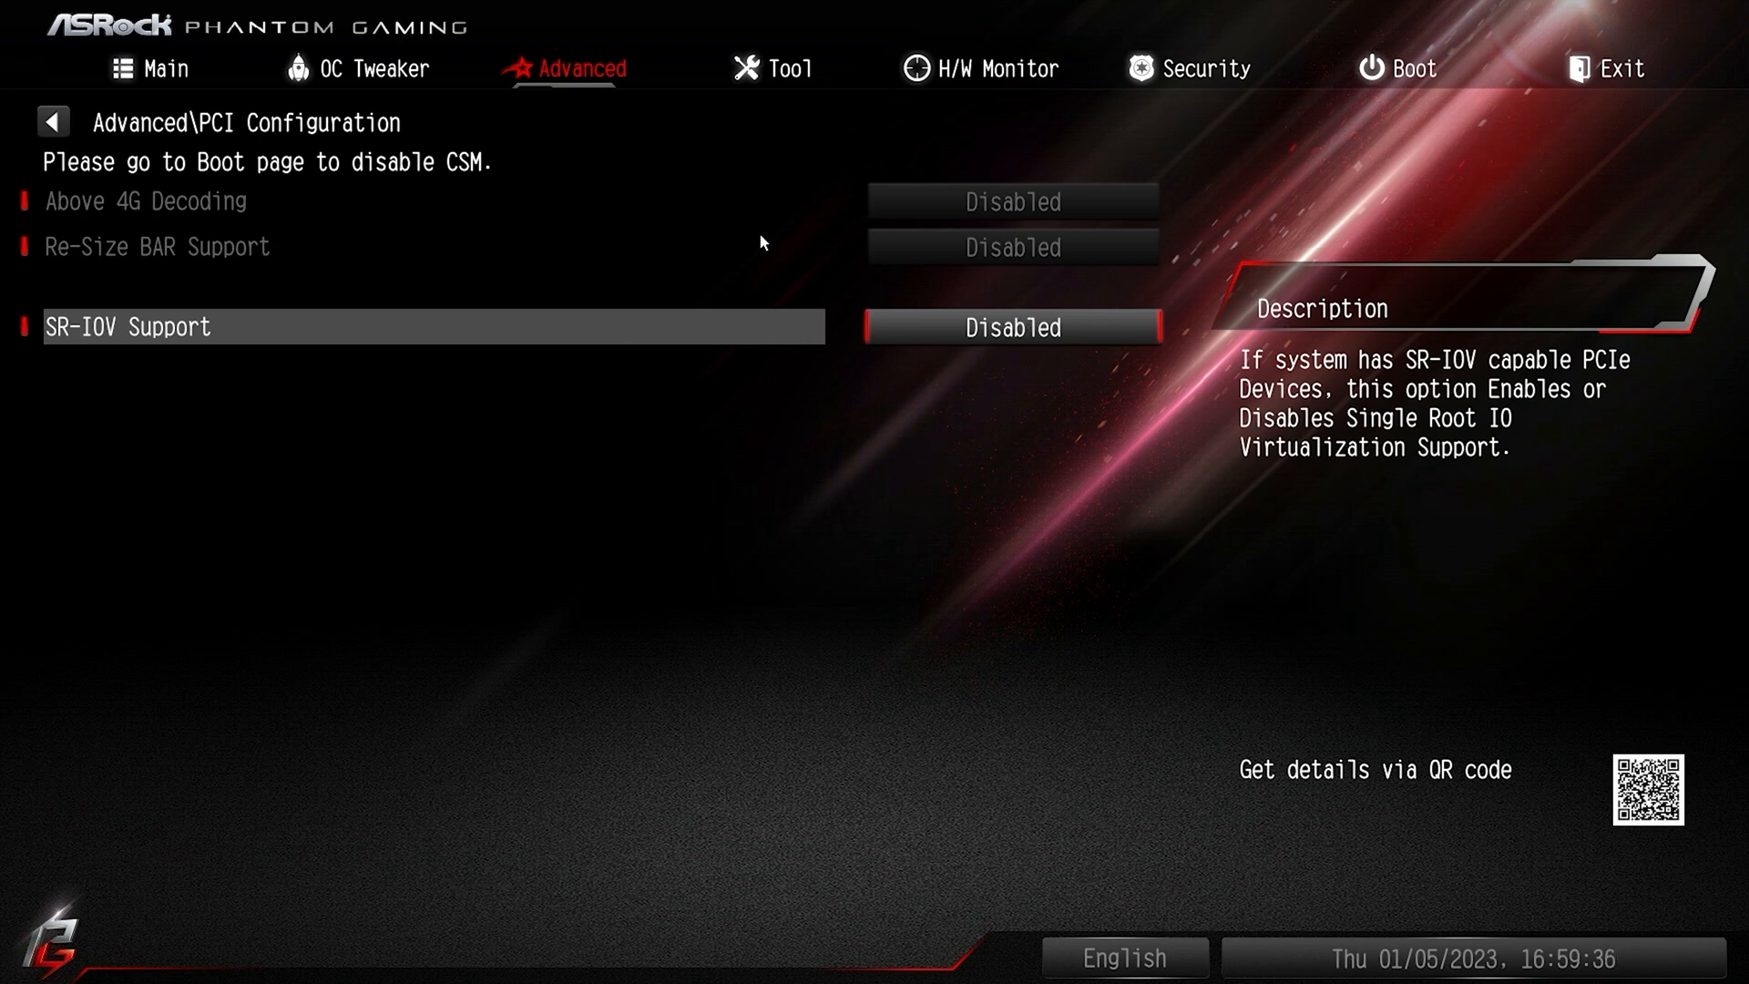
key(Escape)
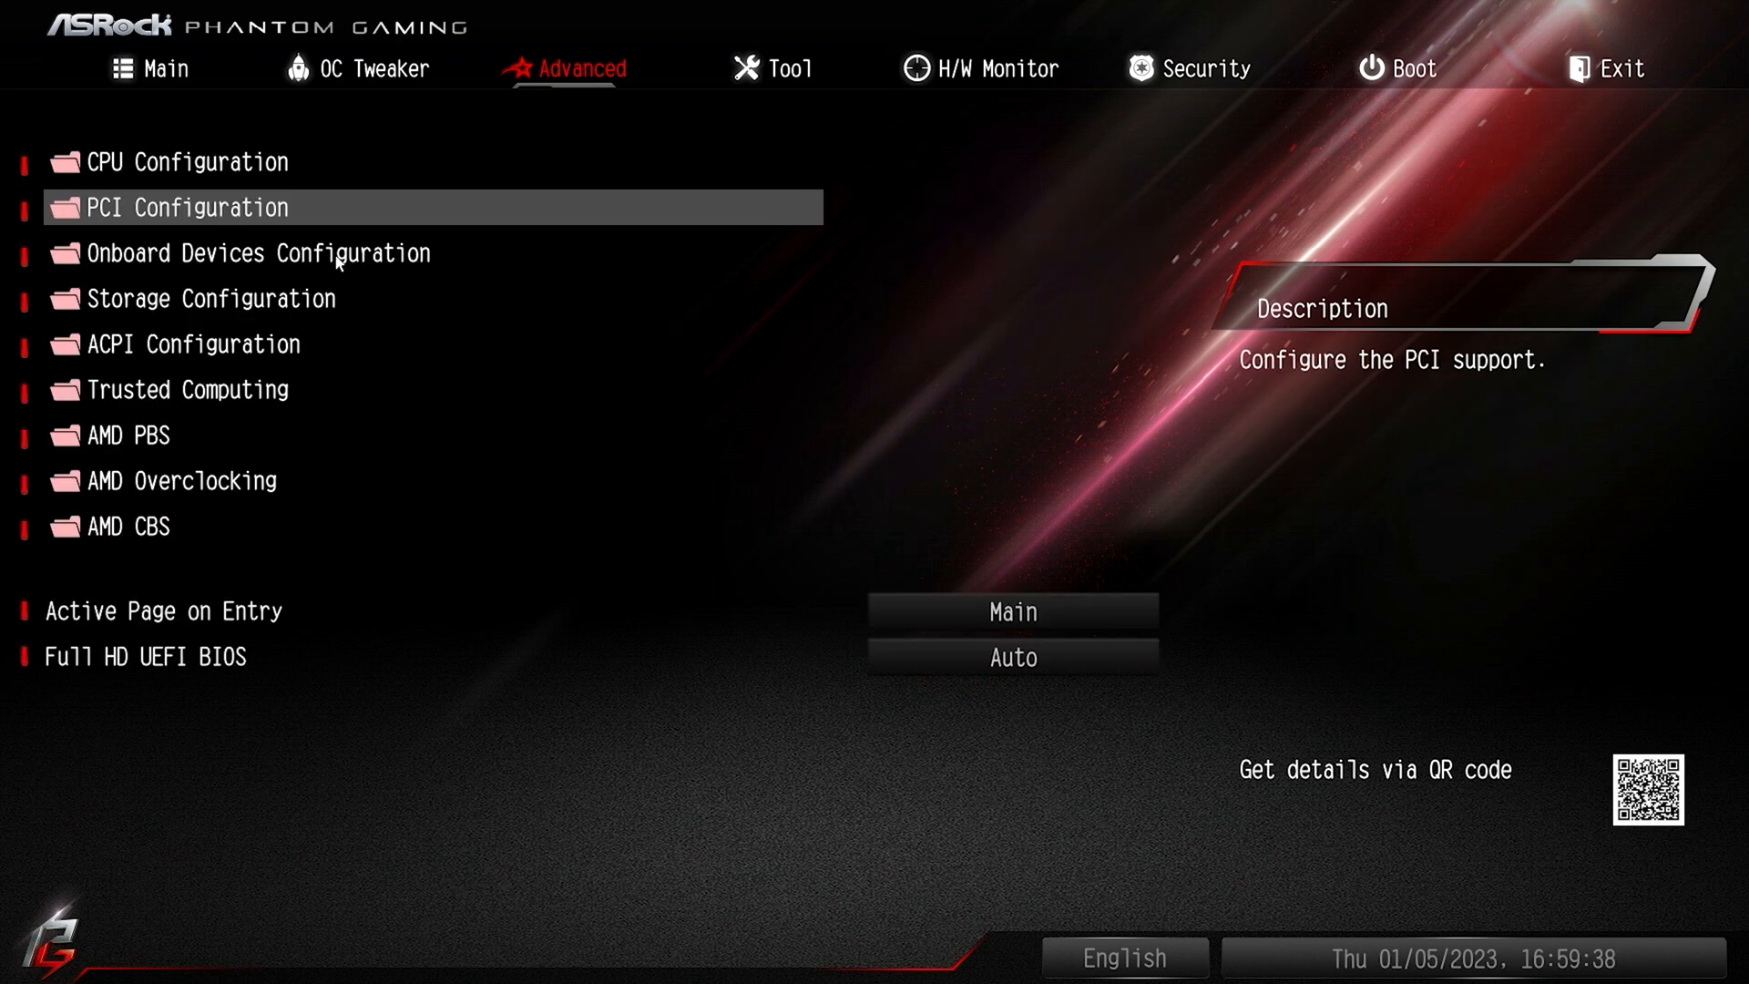
- In Onboard Devices Configuration, review the options for Turn On Onboard LED in S5 and Restore Onboard LED Default without changing them
click(335, 254)
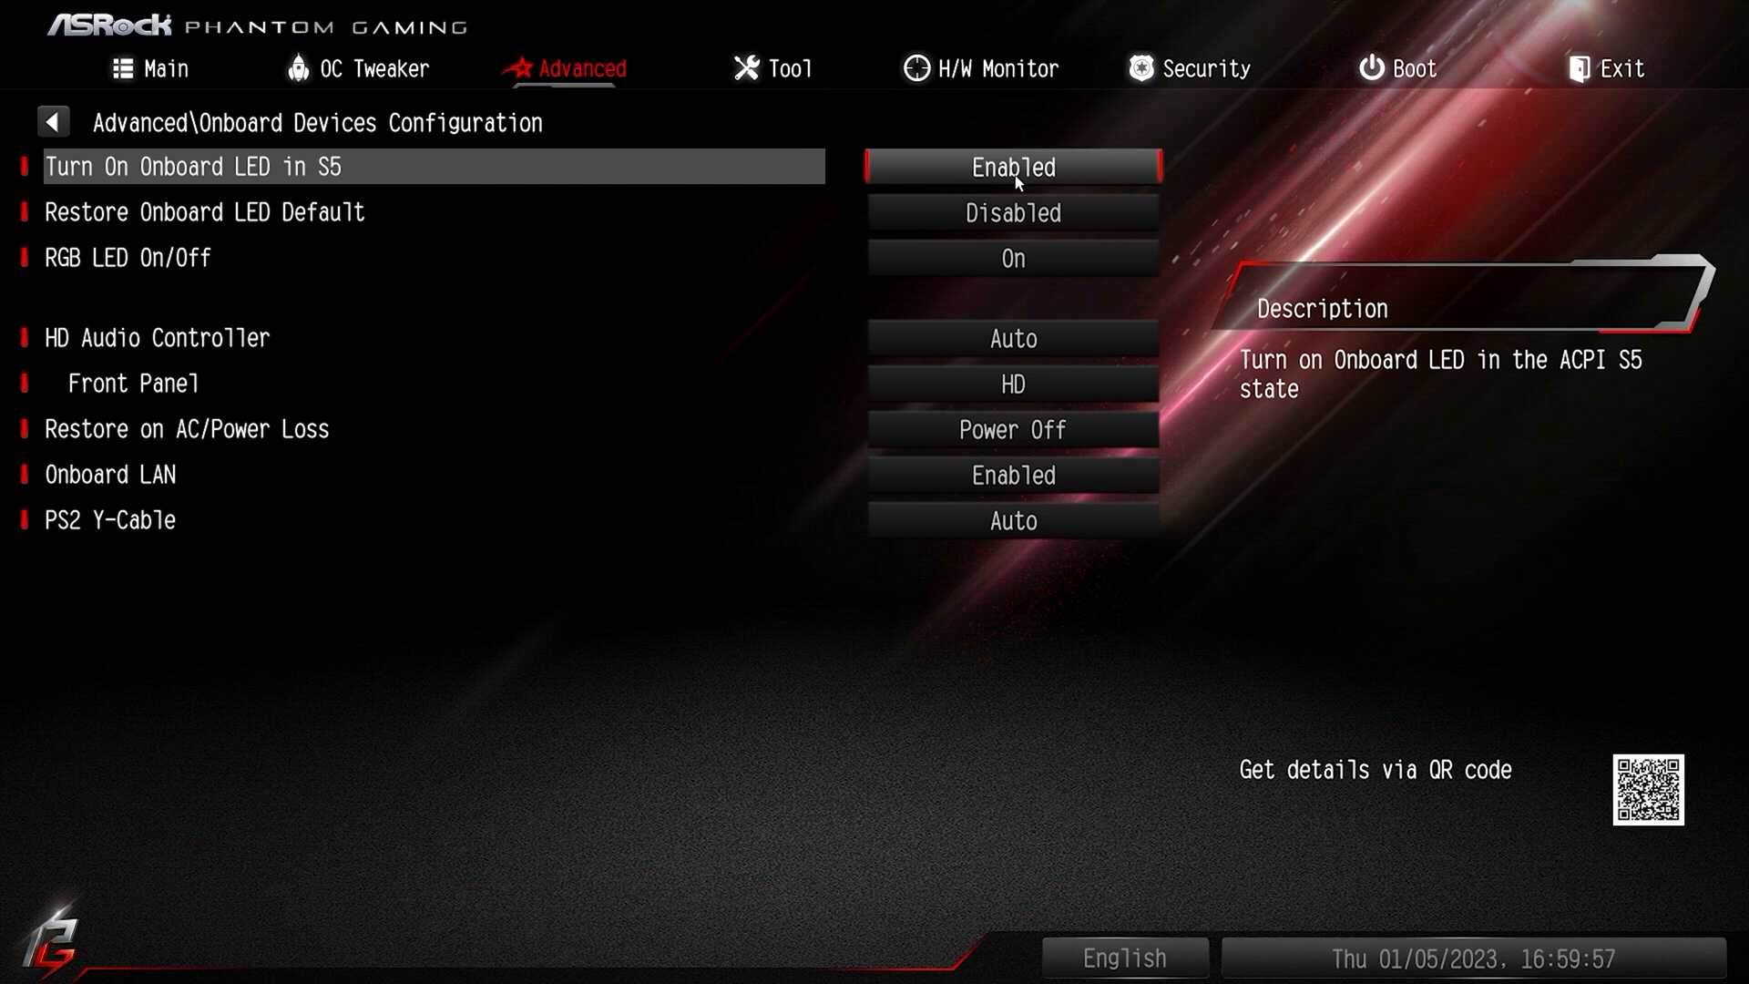
click(1054, 176)
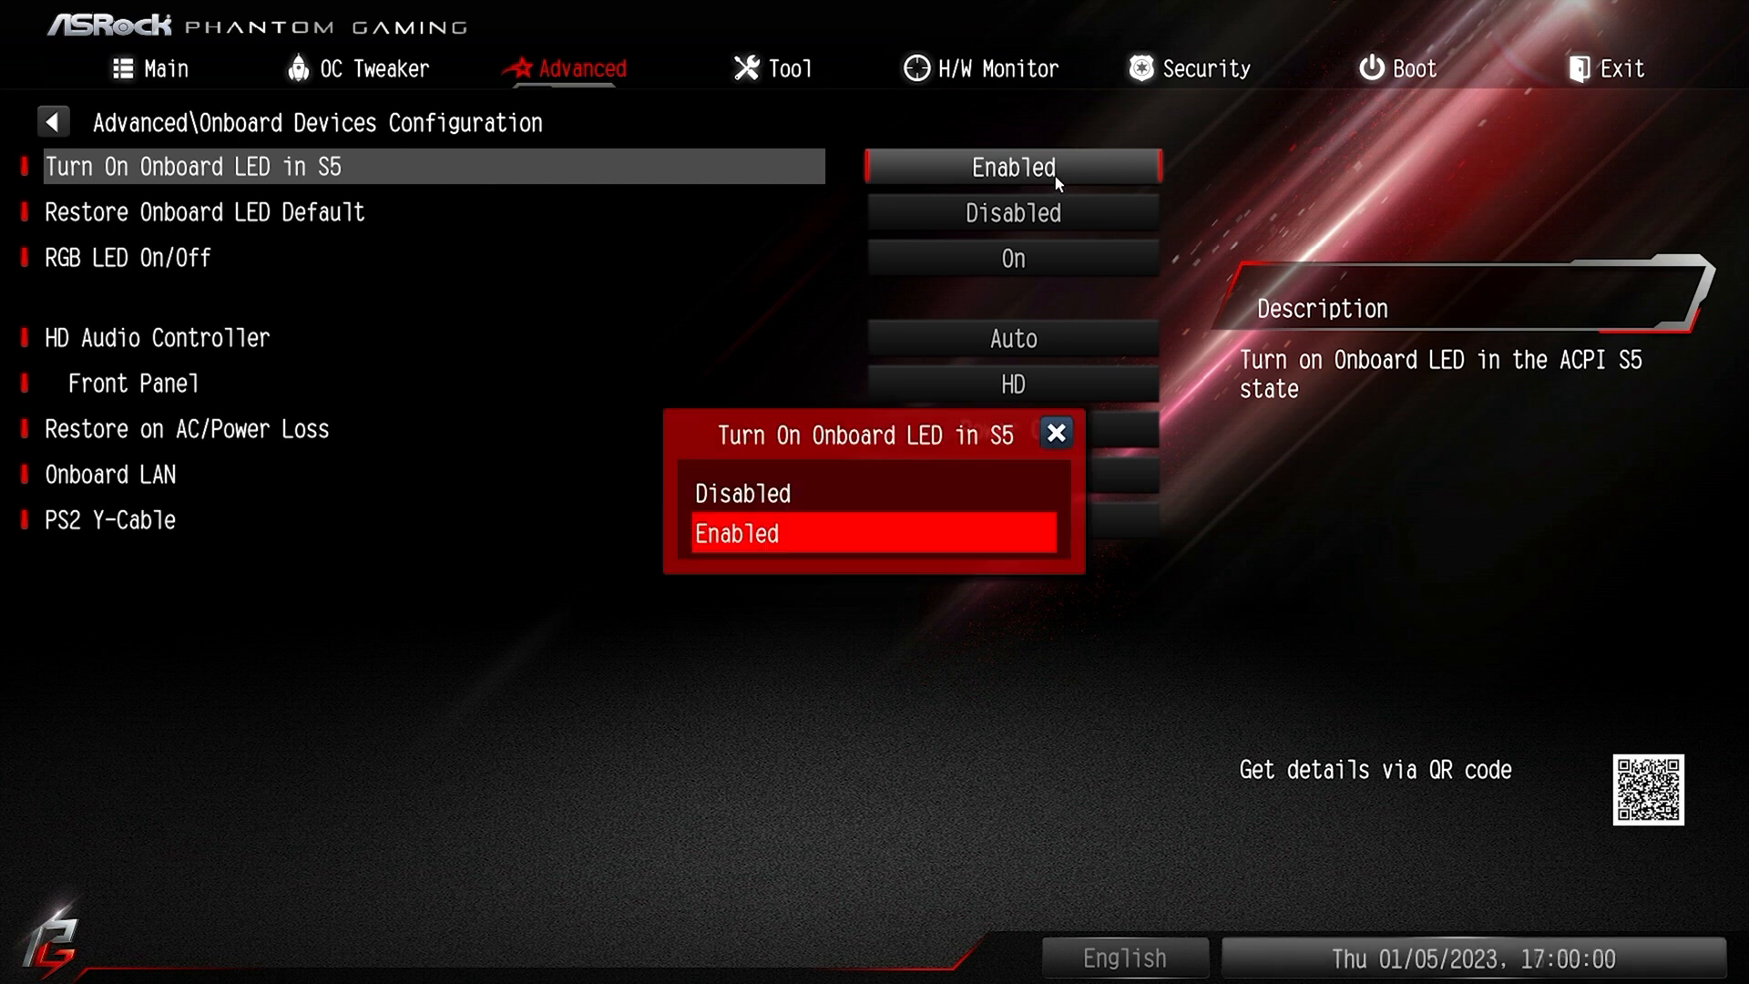
click(664, 293)
click(188, 222)
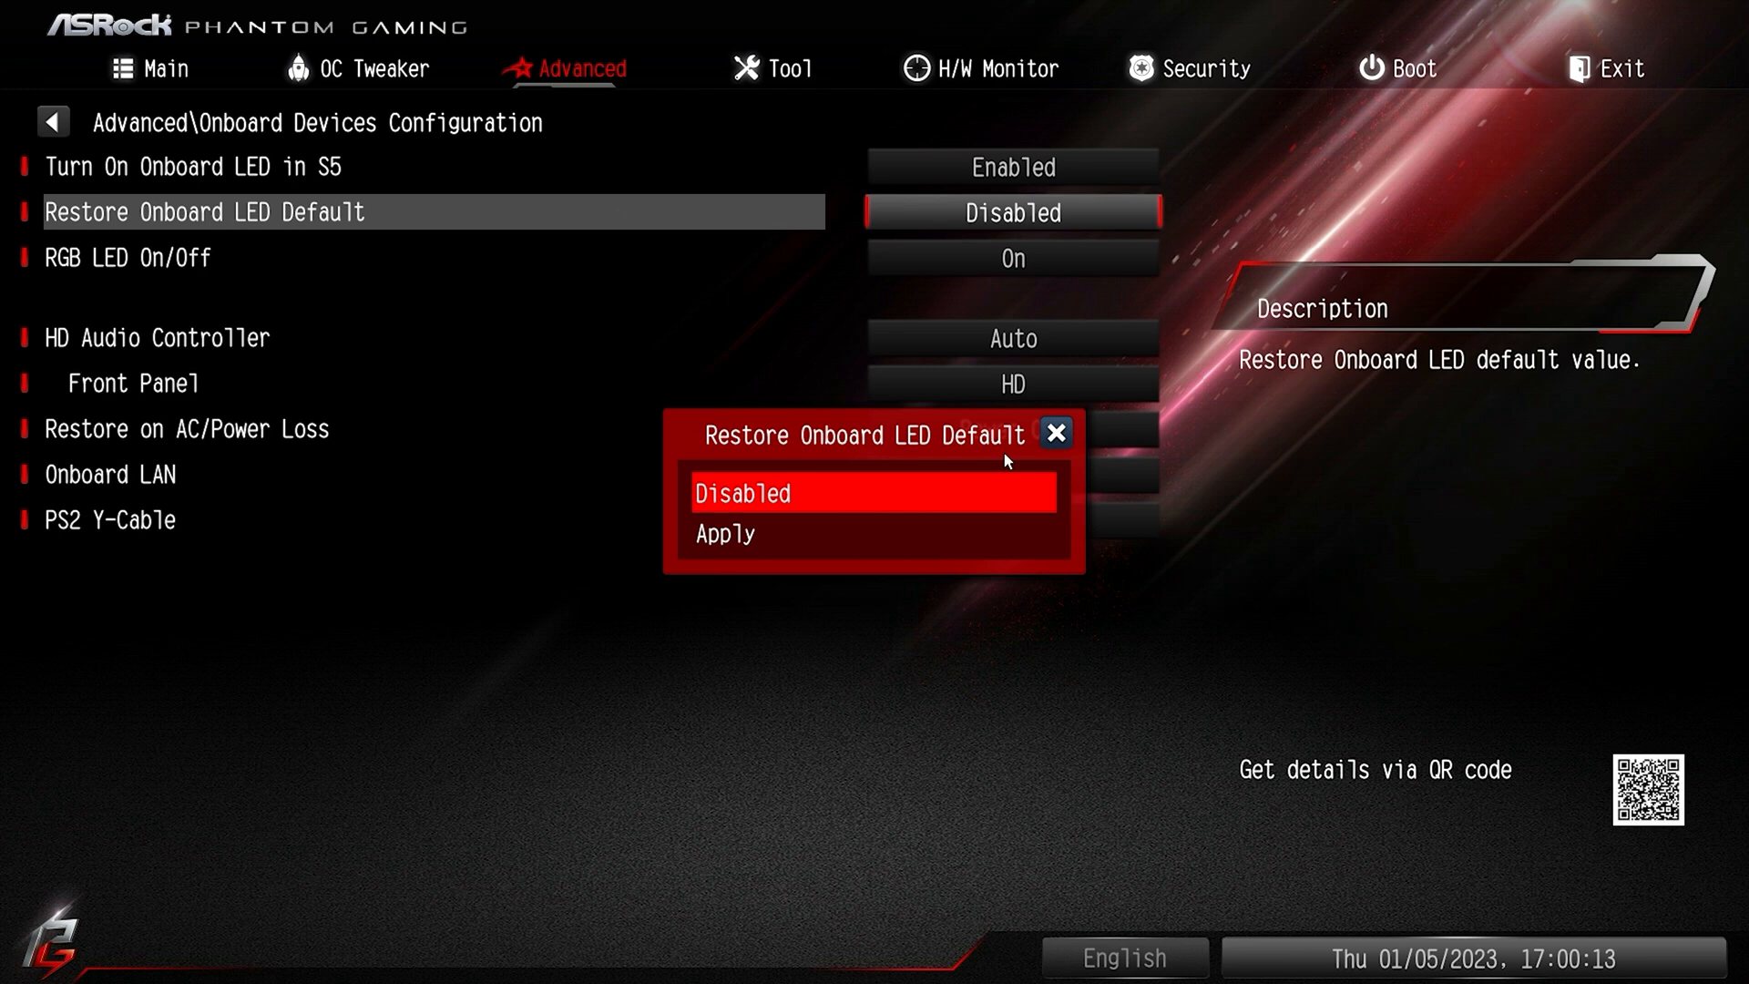
click(1055, 433)
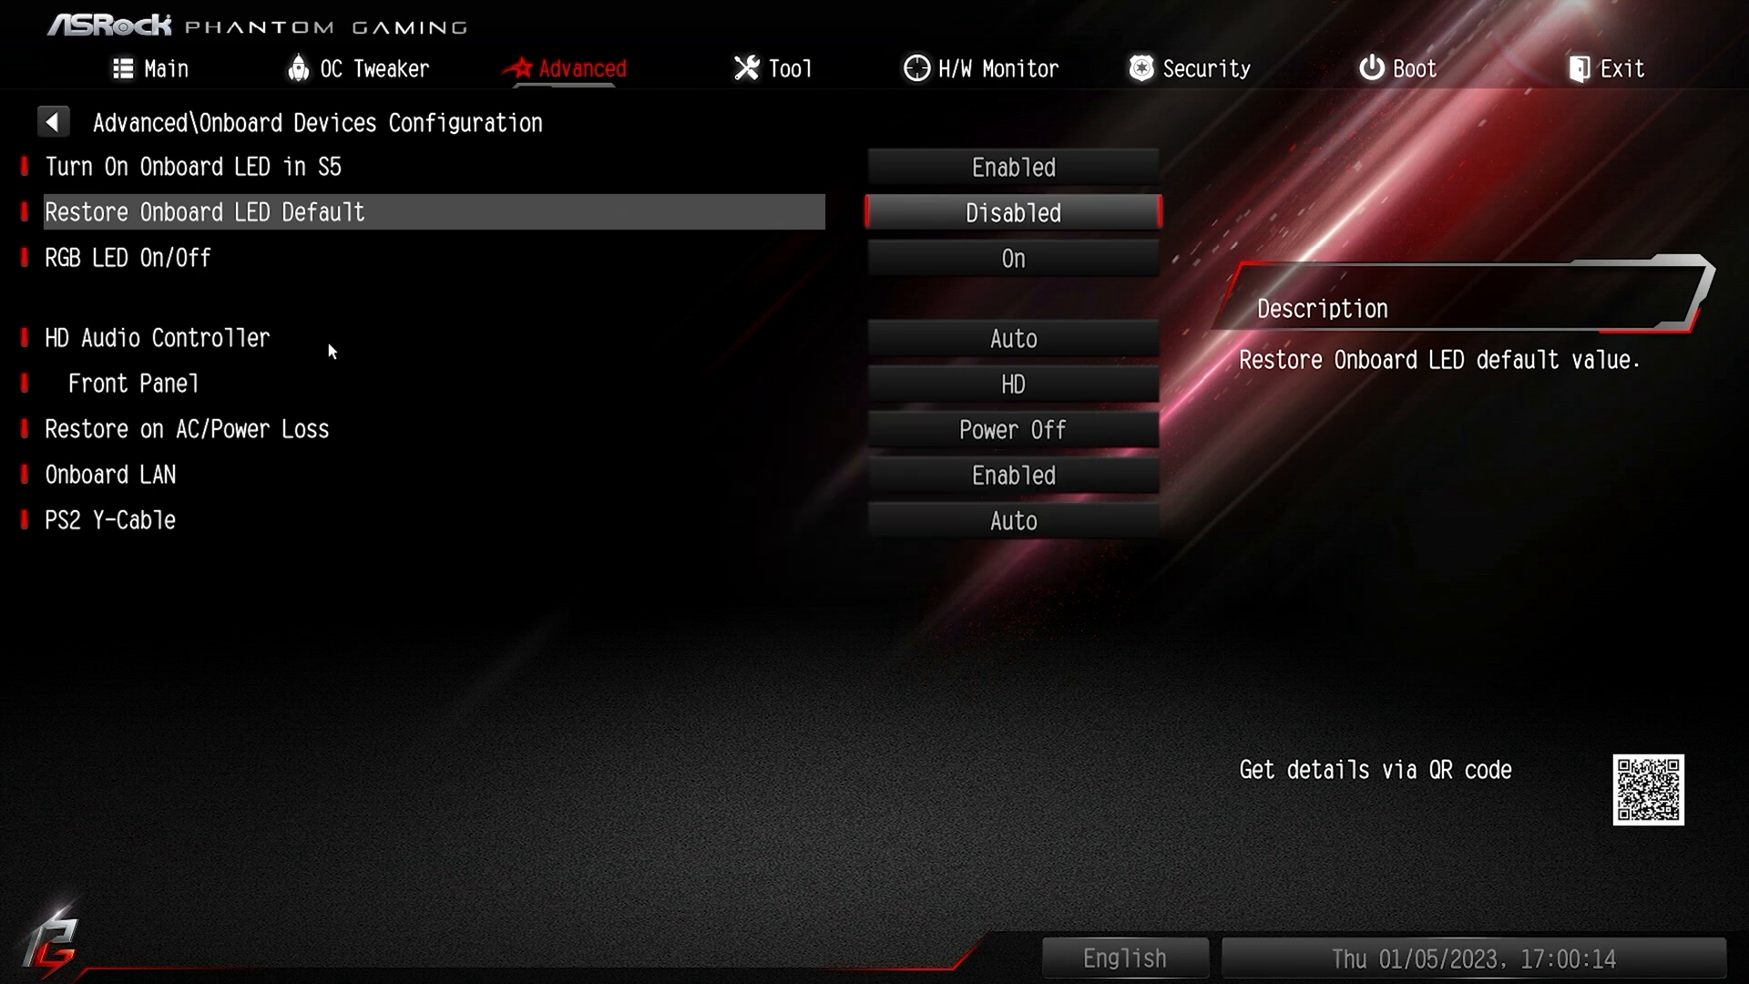
- Try turning RGB LED On/Off to Off, and restore it to On
double_click(97, 266)
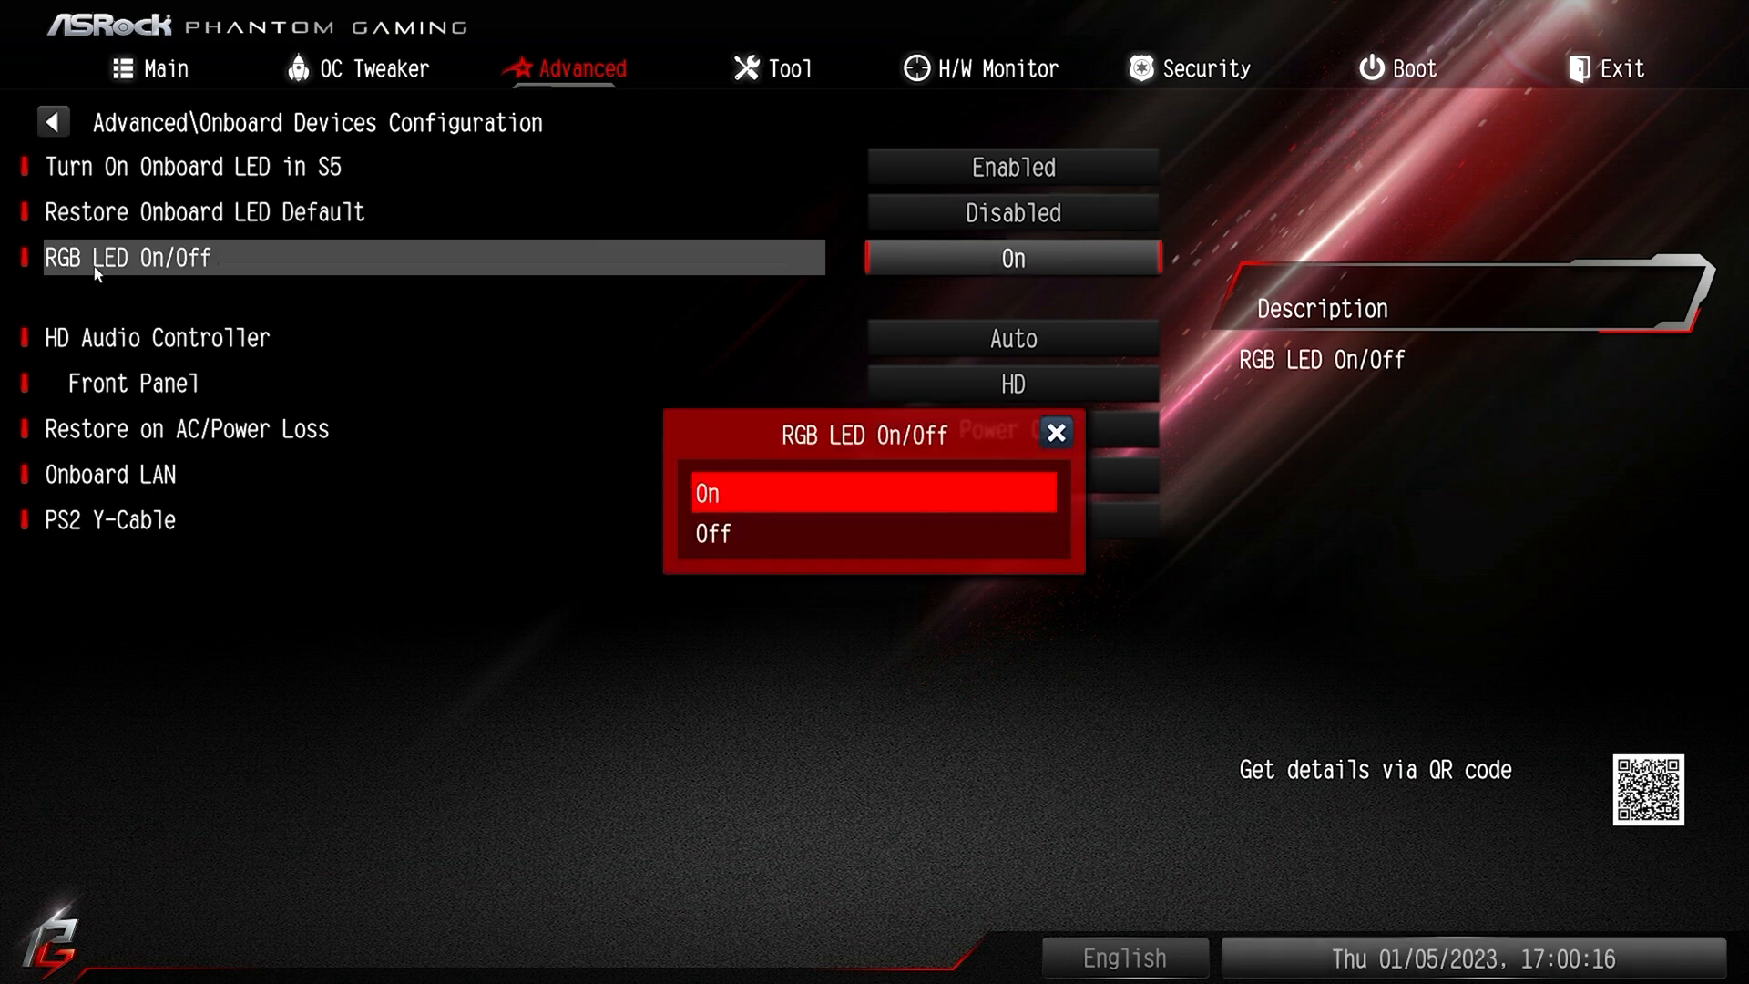
click(728, 549)
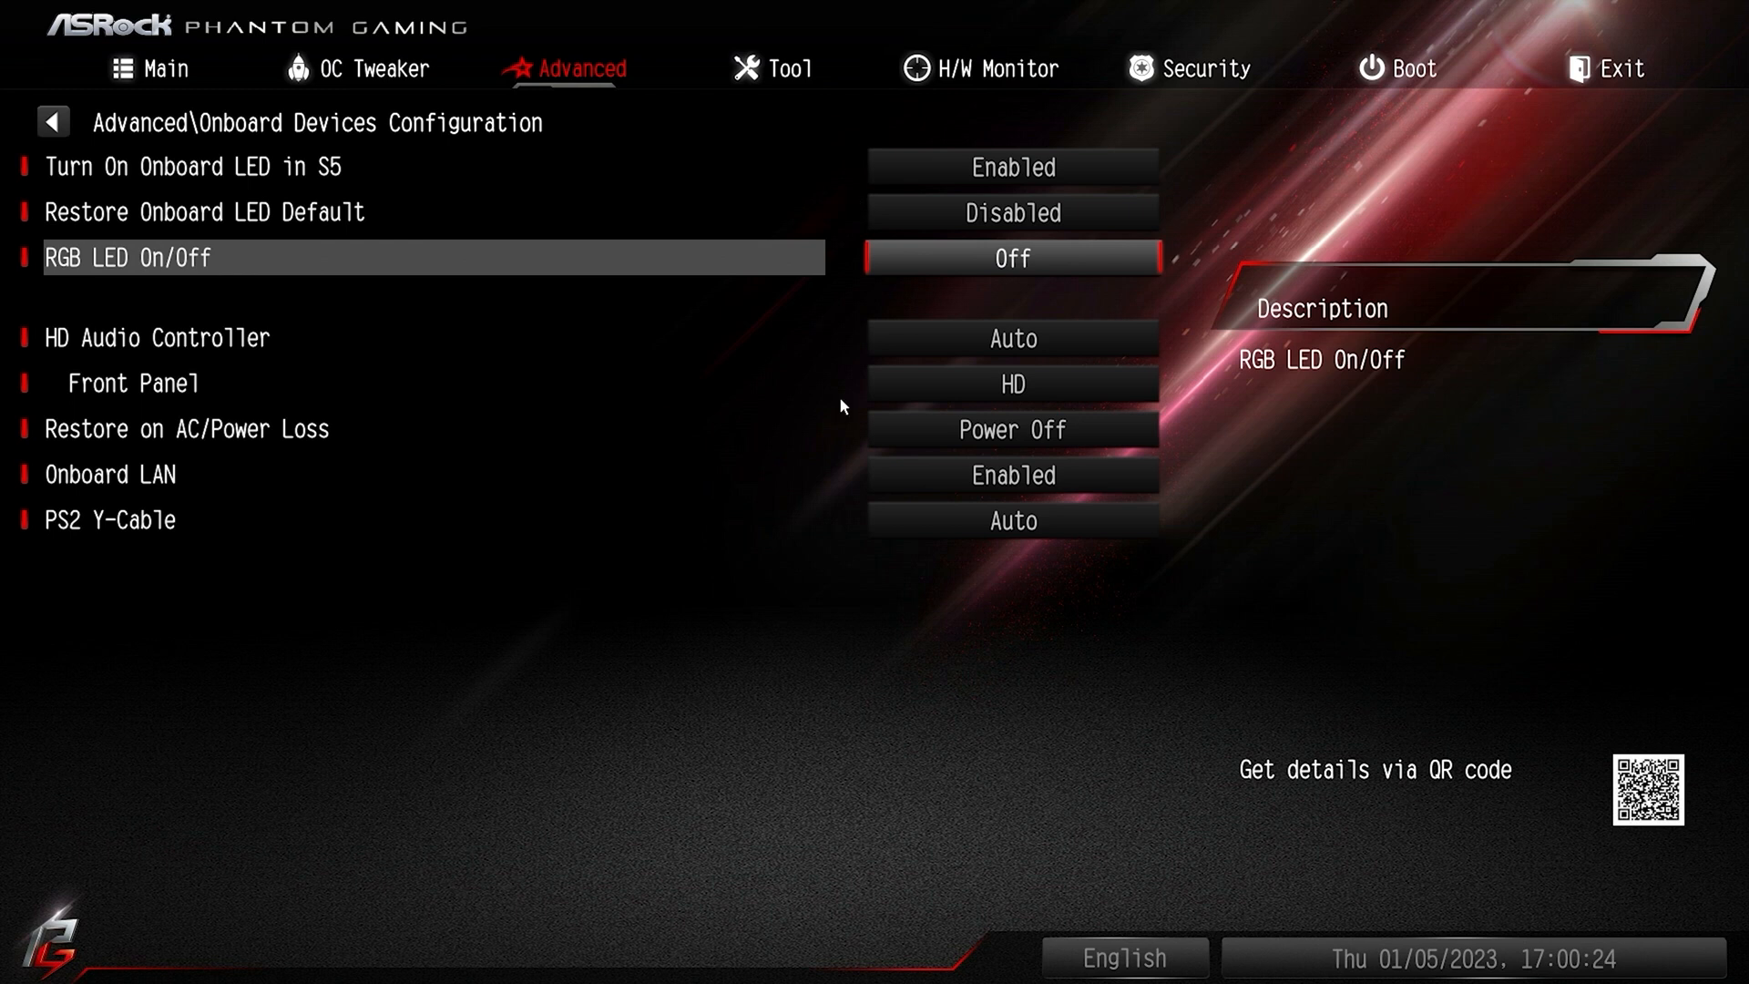
click(1000, 260)
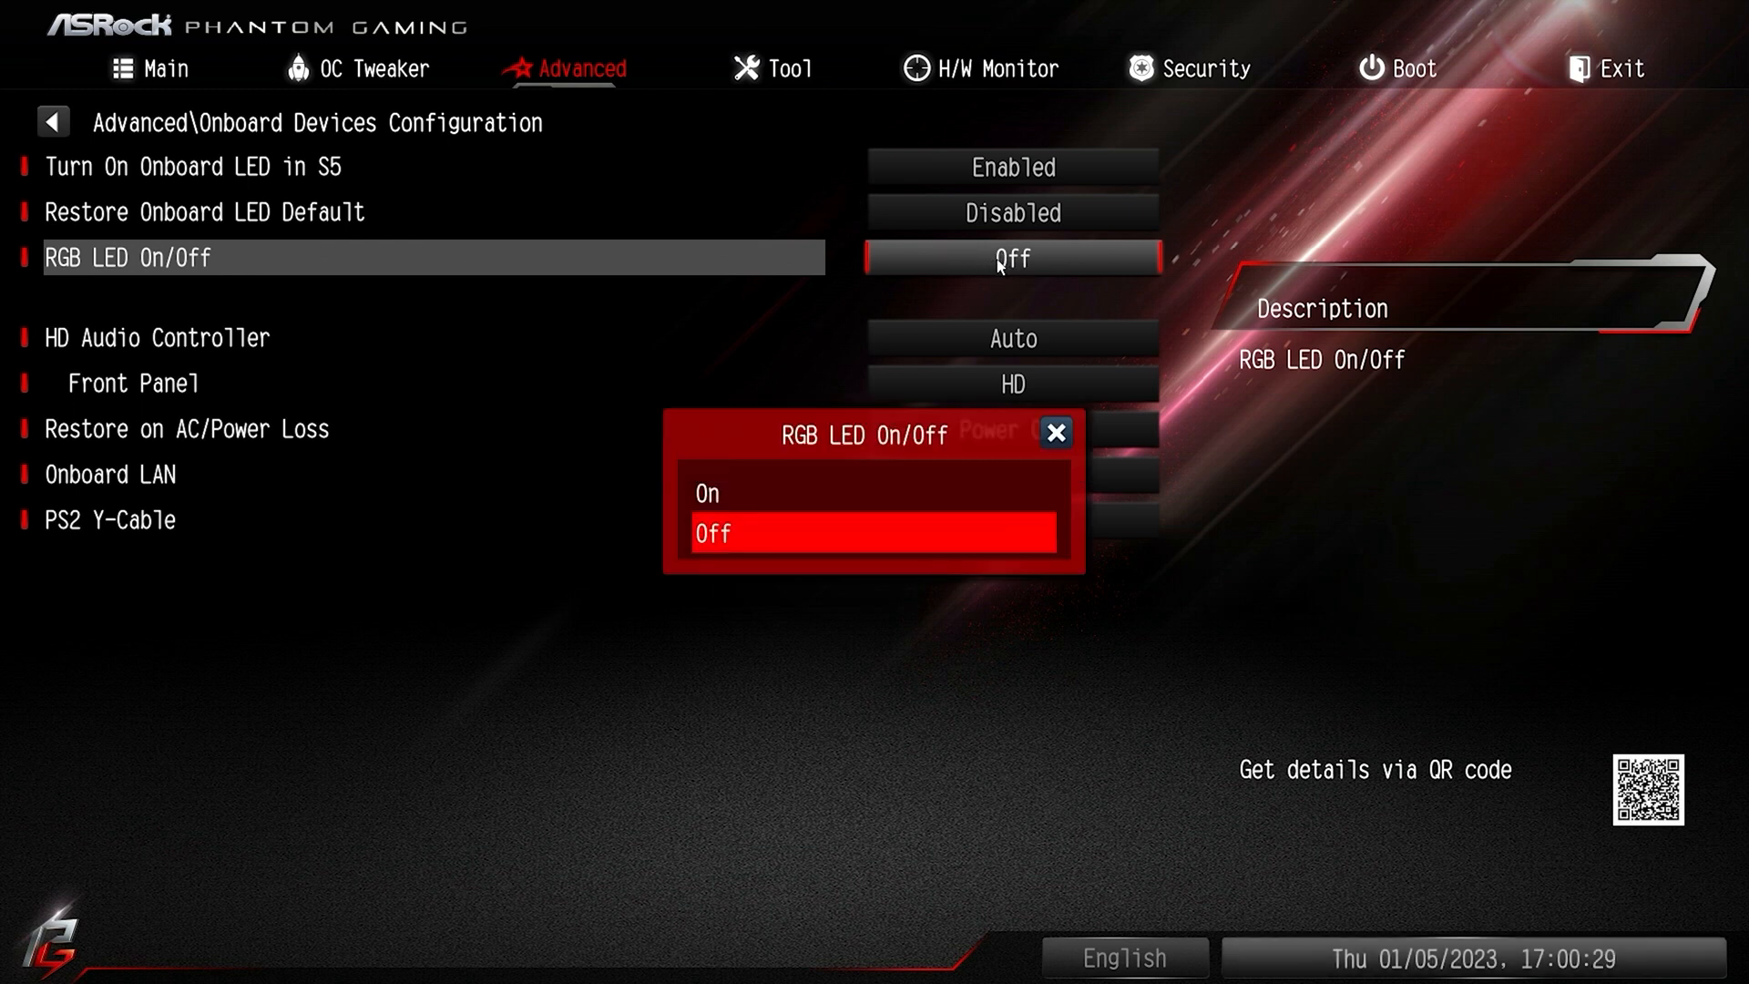
click(822, 495)
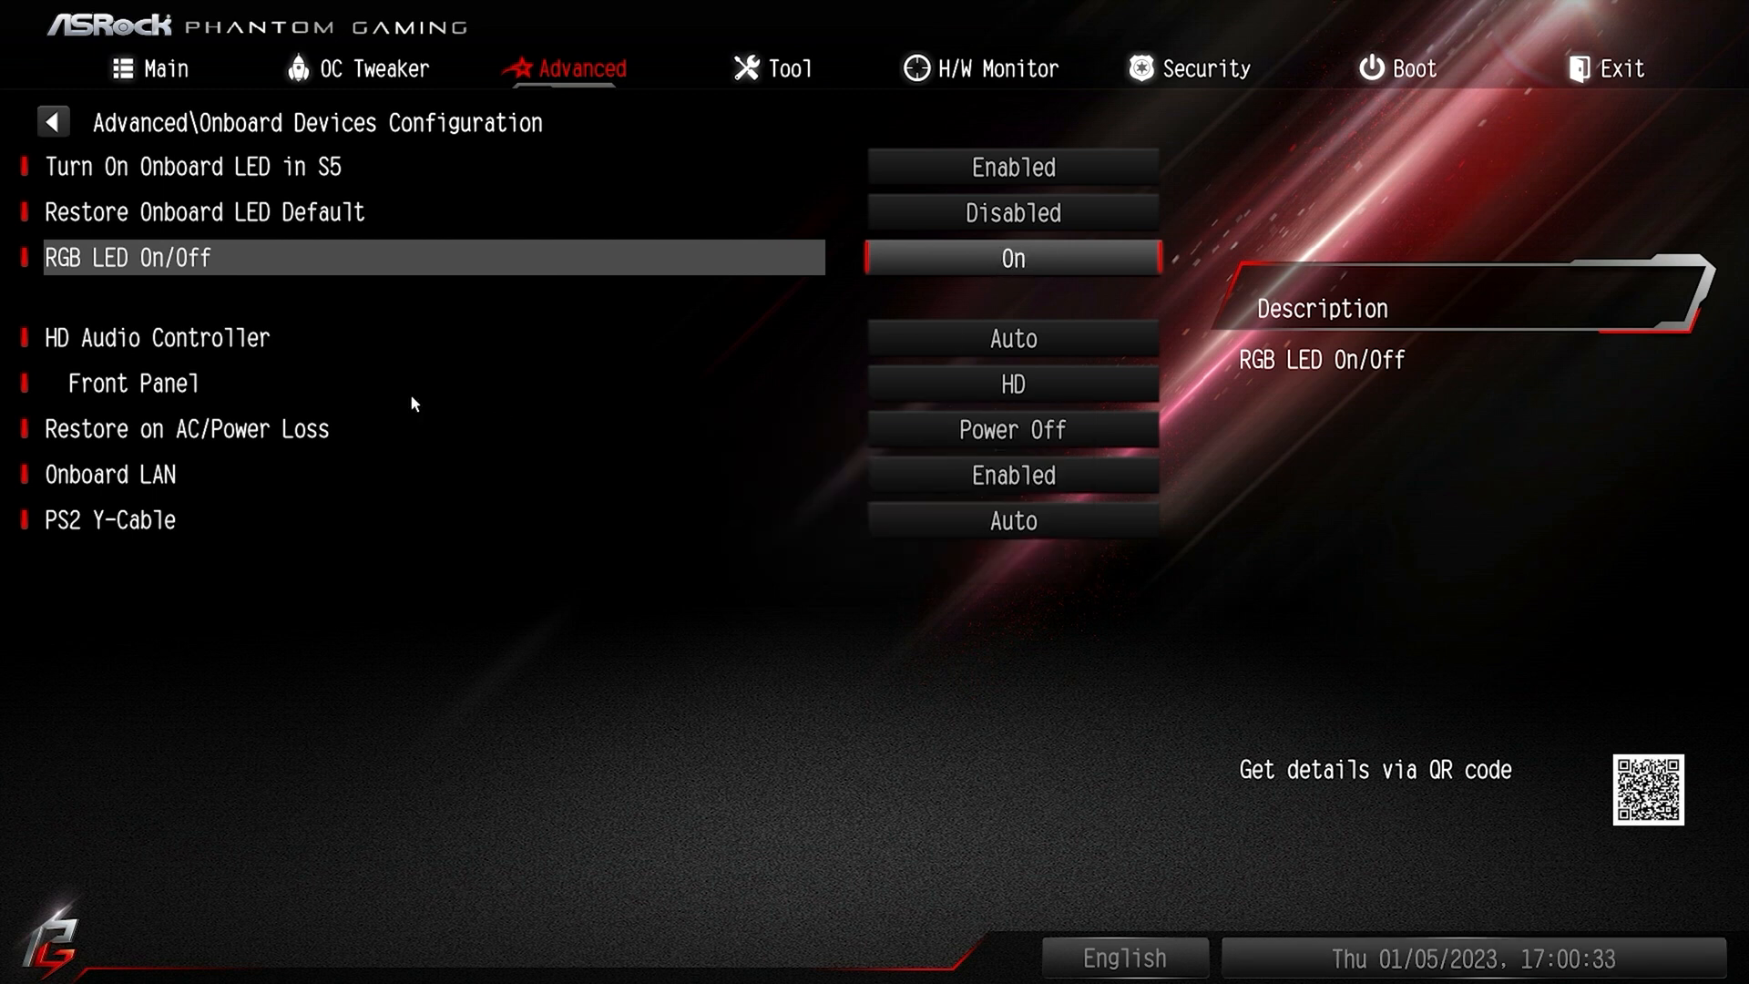
- Review the HD Audio Controller and Front Panel audio options, keeping Auto and HD
click(989, 350)
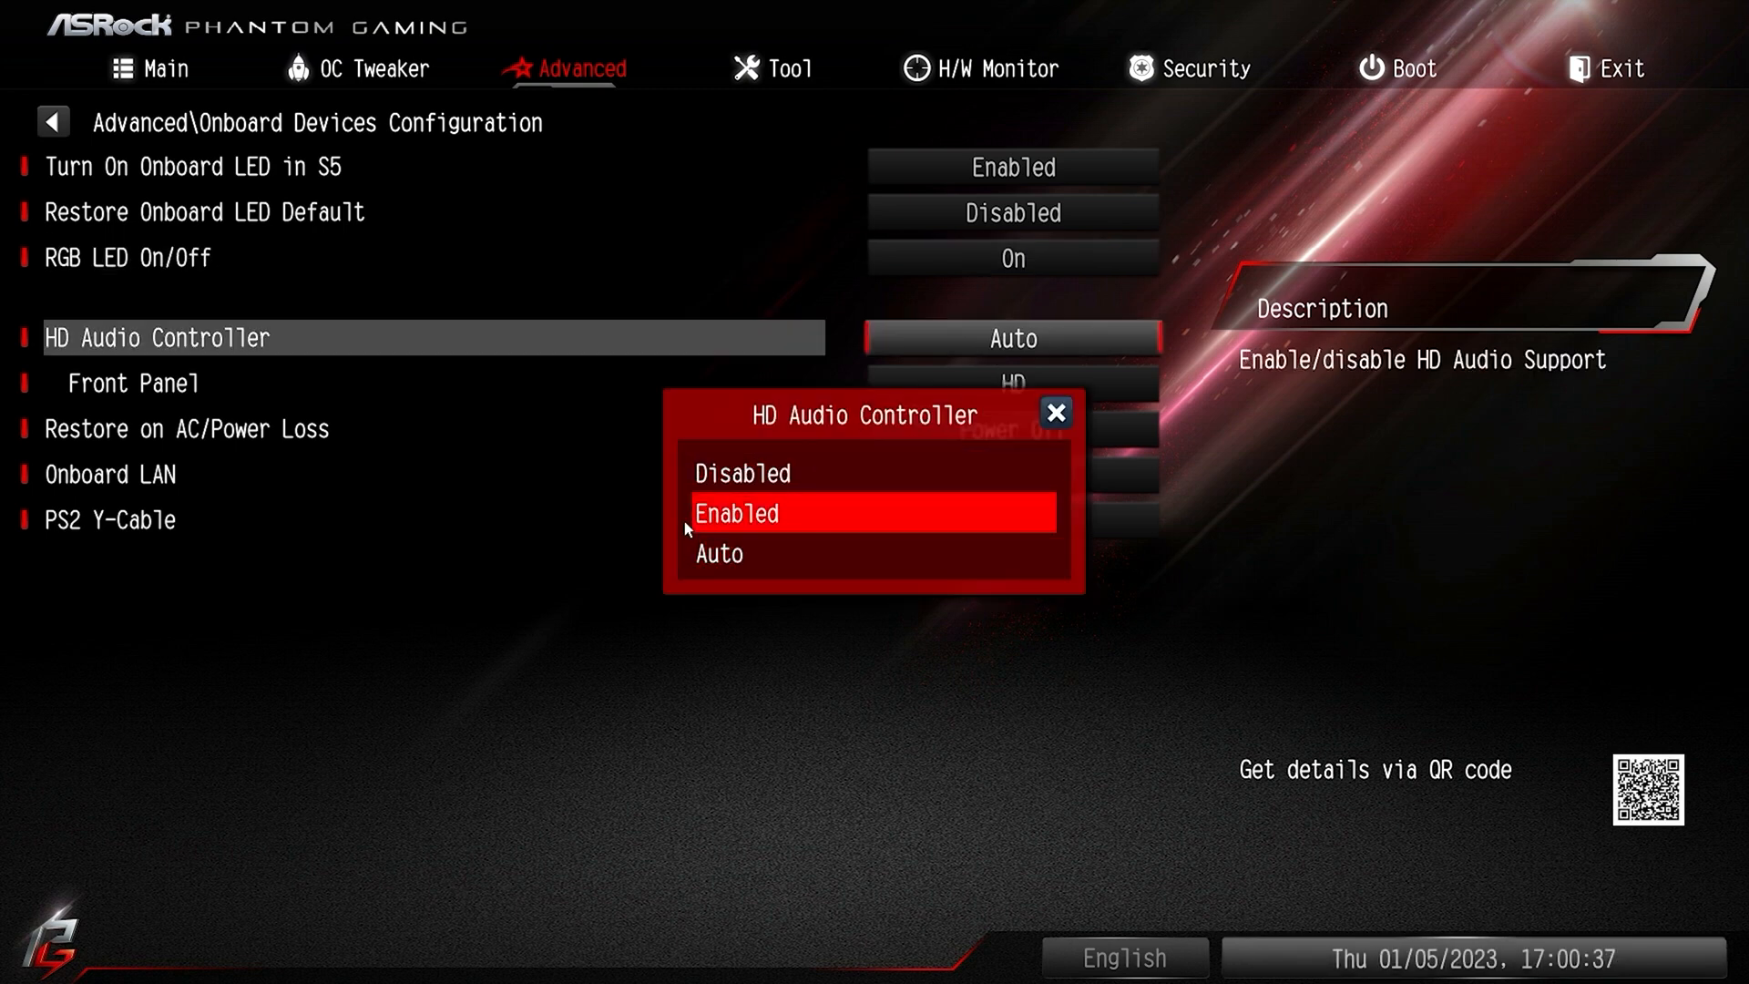
click(714, 554)
click(307, 387)
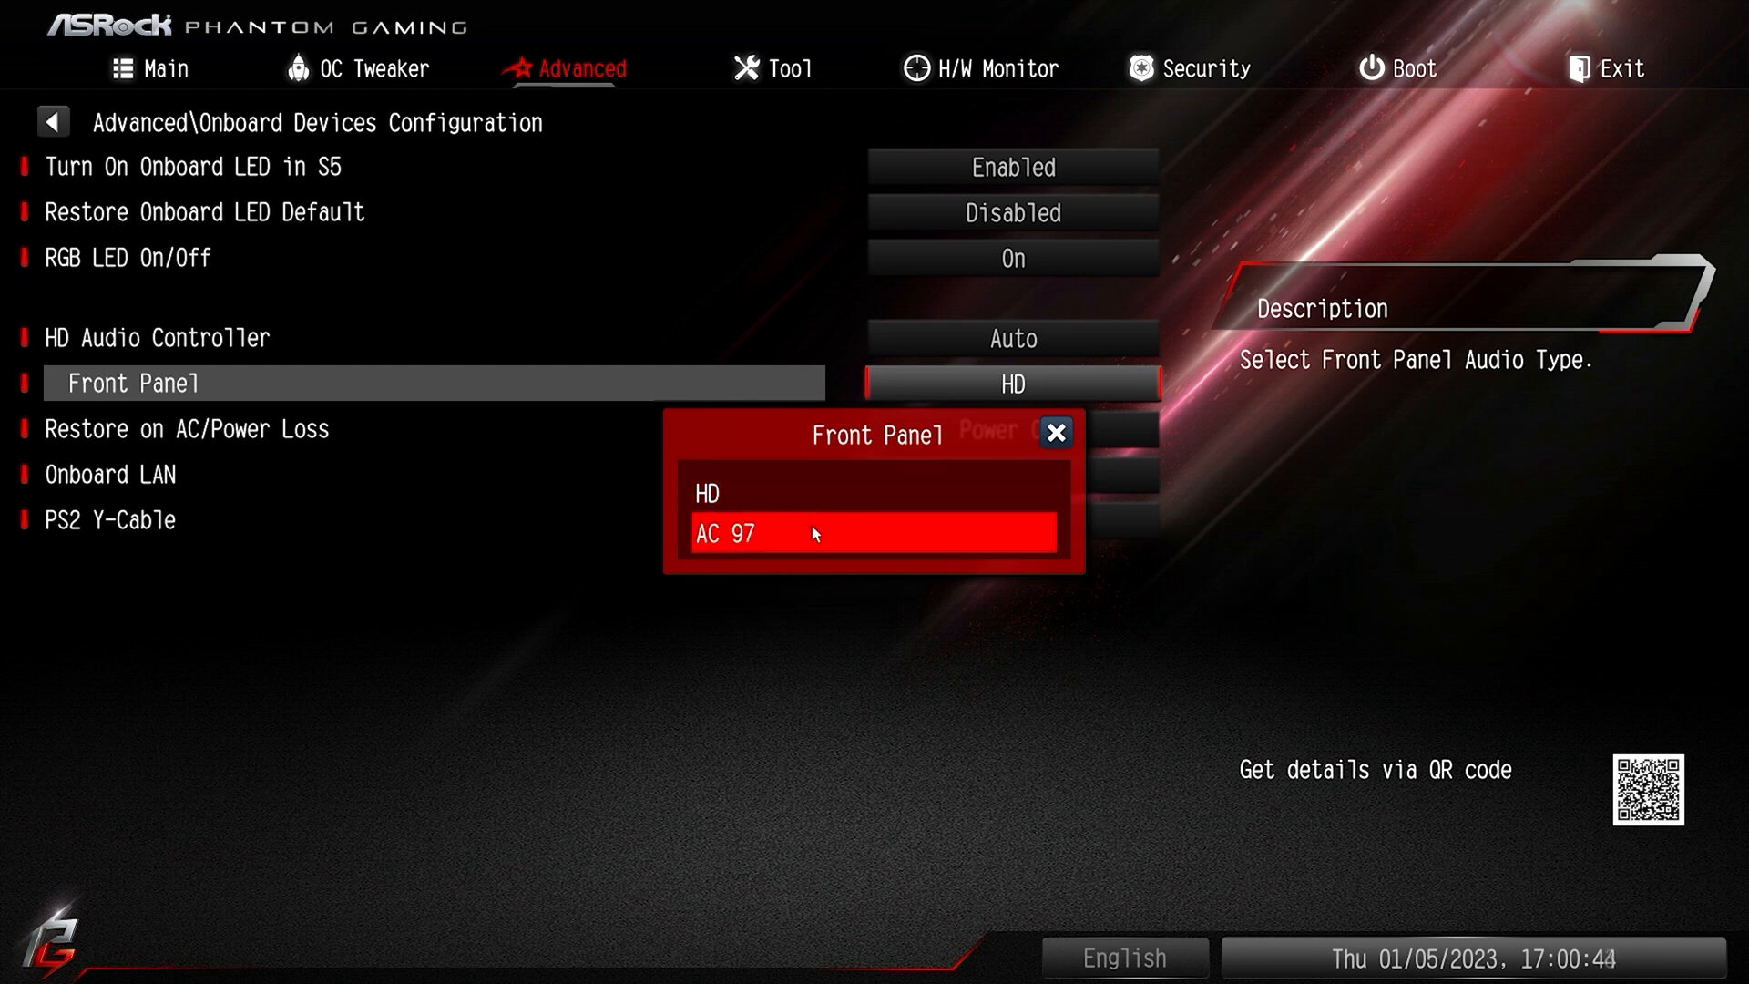
click(757, 496)
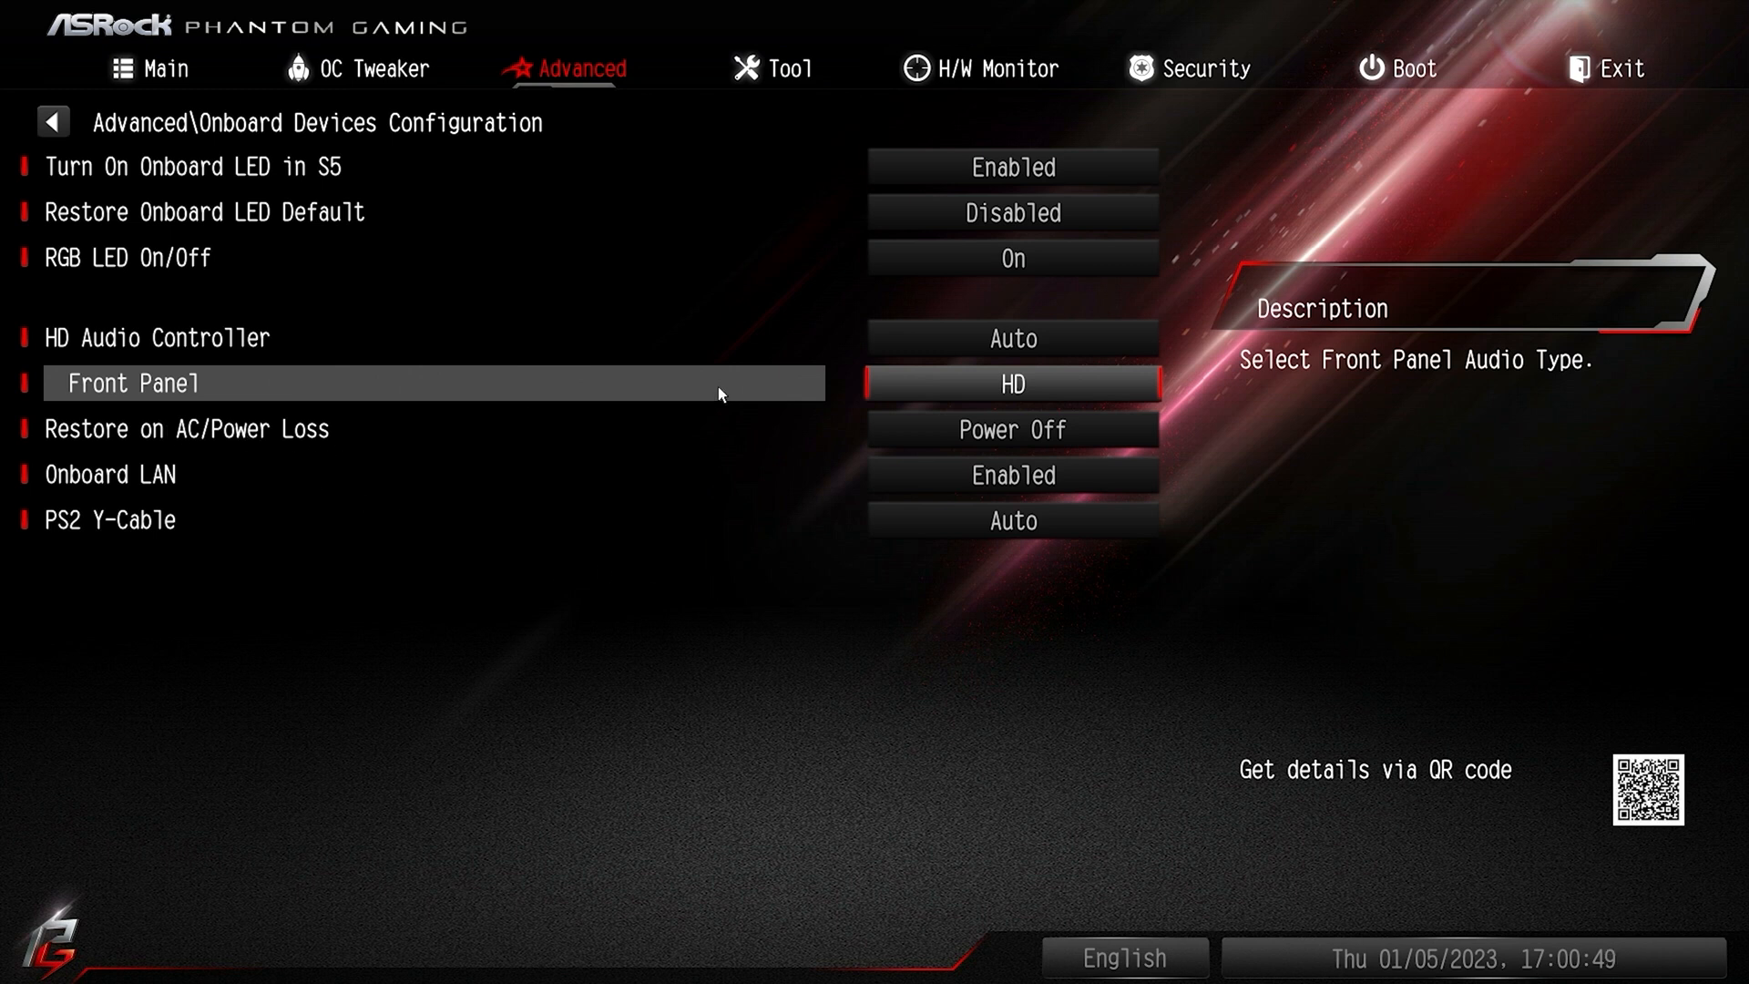
- Review the Restore on AC/Power Loss and Onboard LAN options, keeping Power Off and Enabled
click(981, 442)
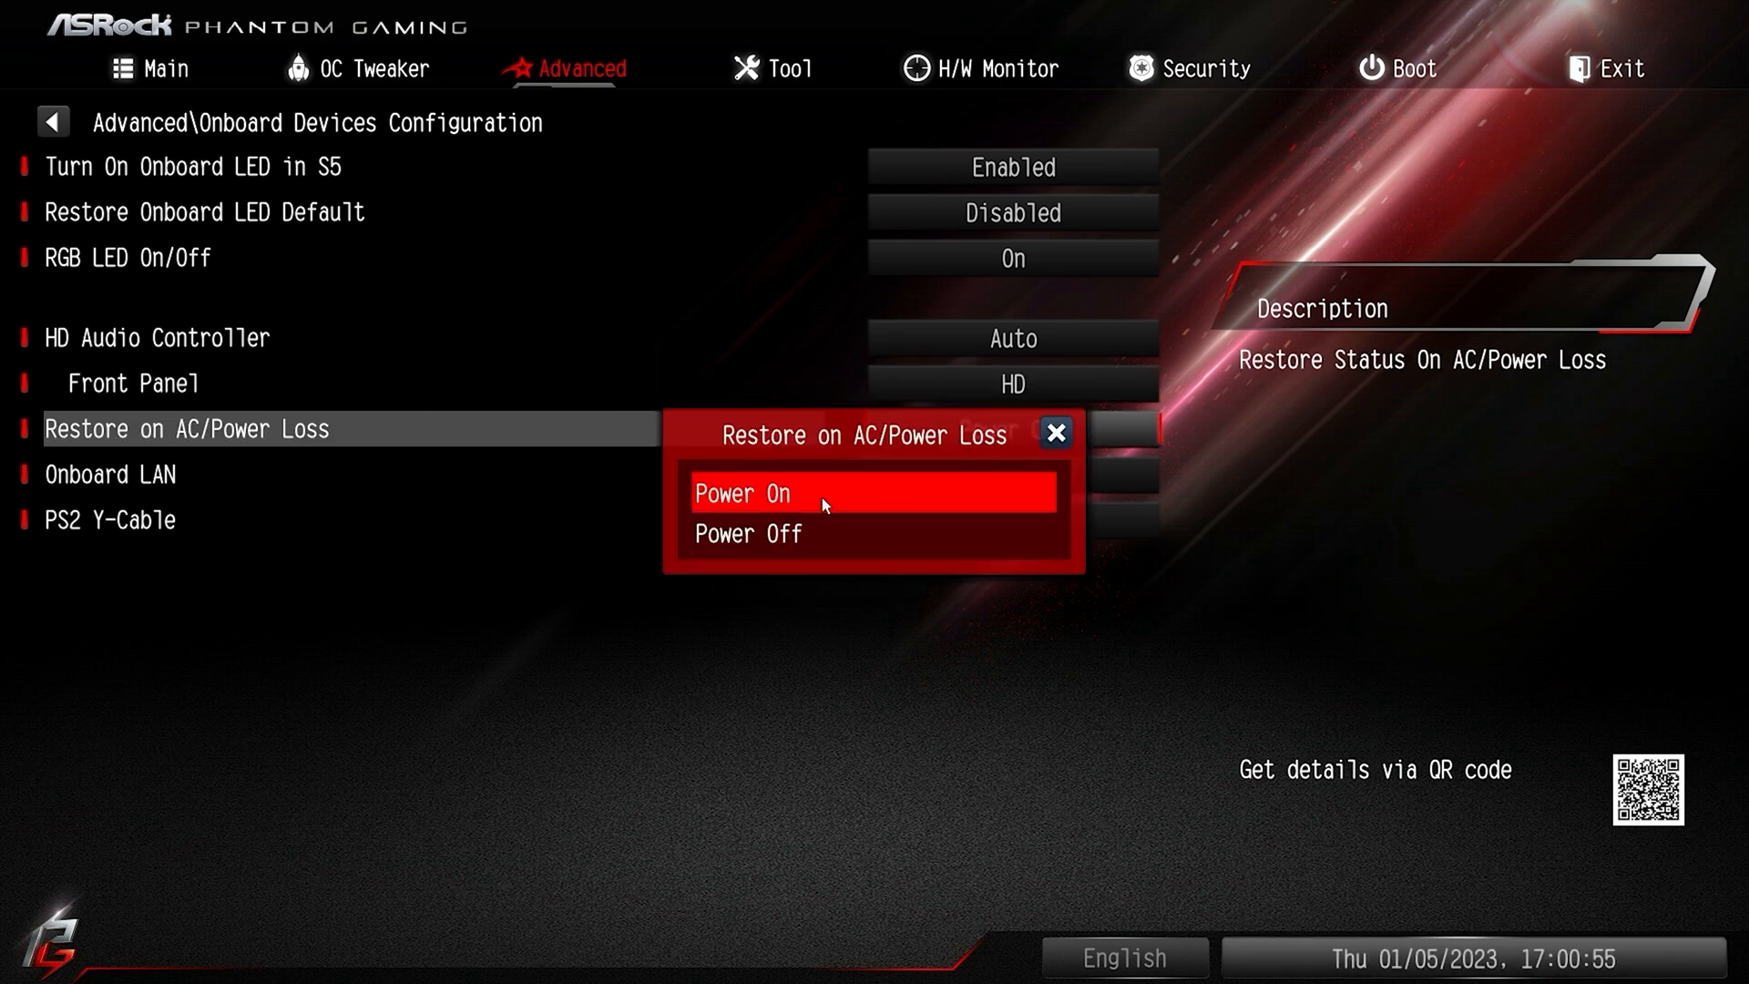
click(904, 519)
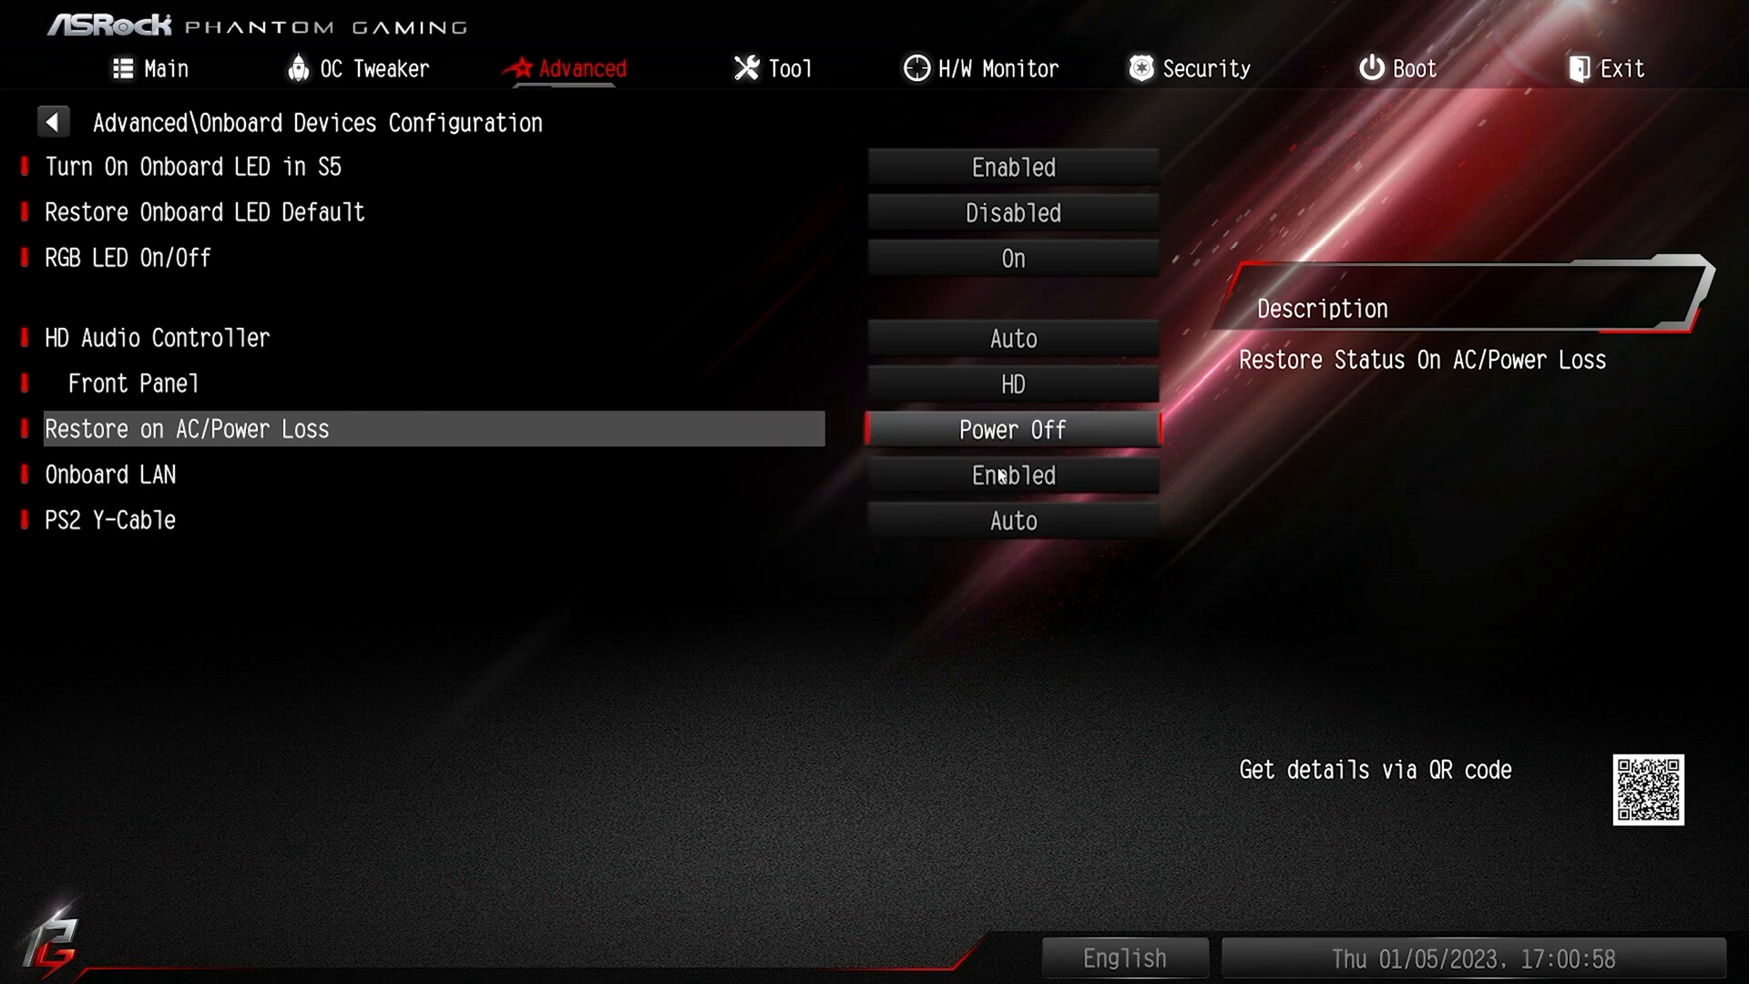
click(115, 484)
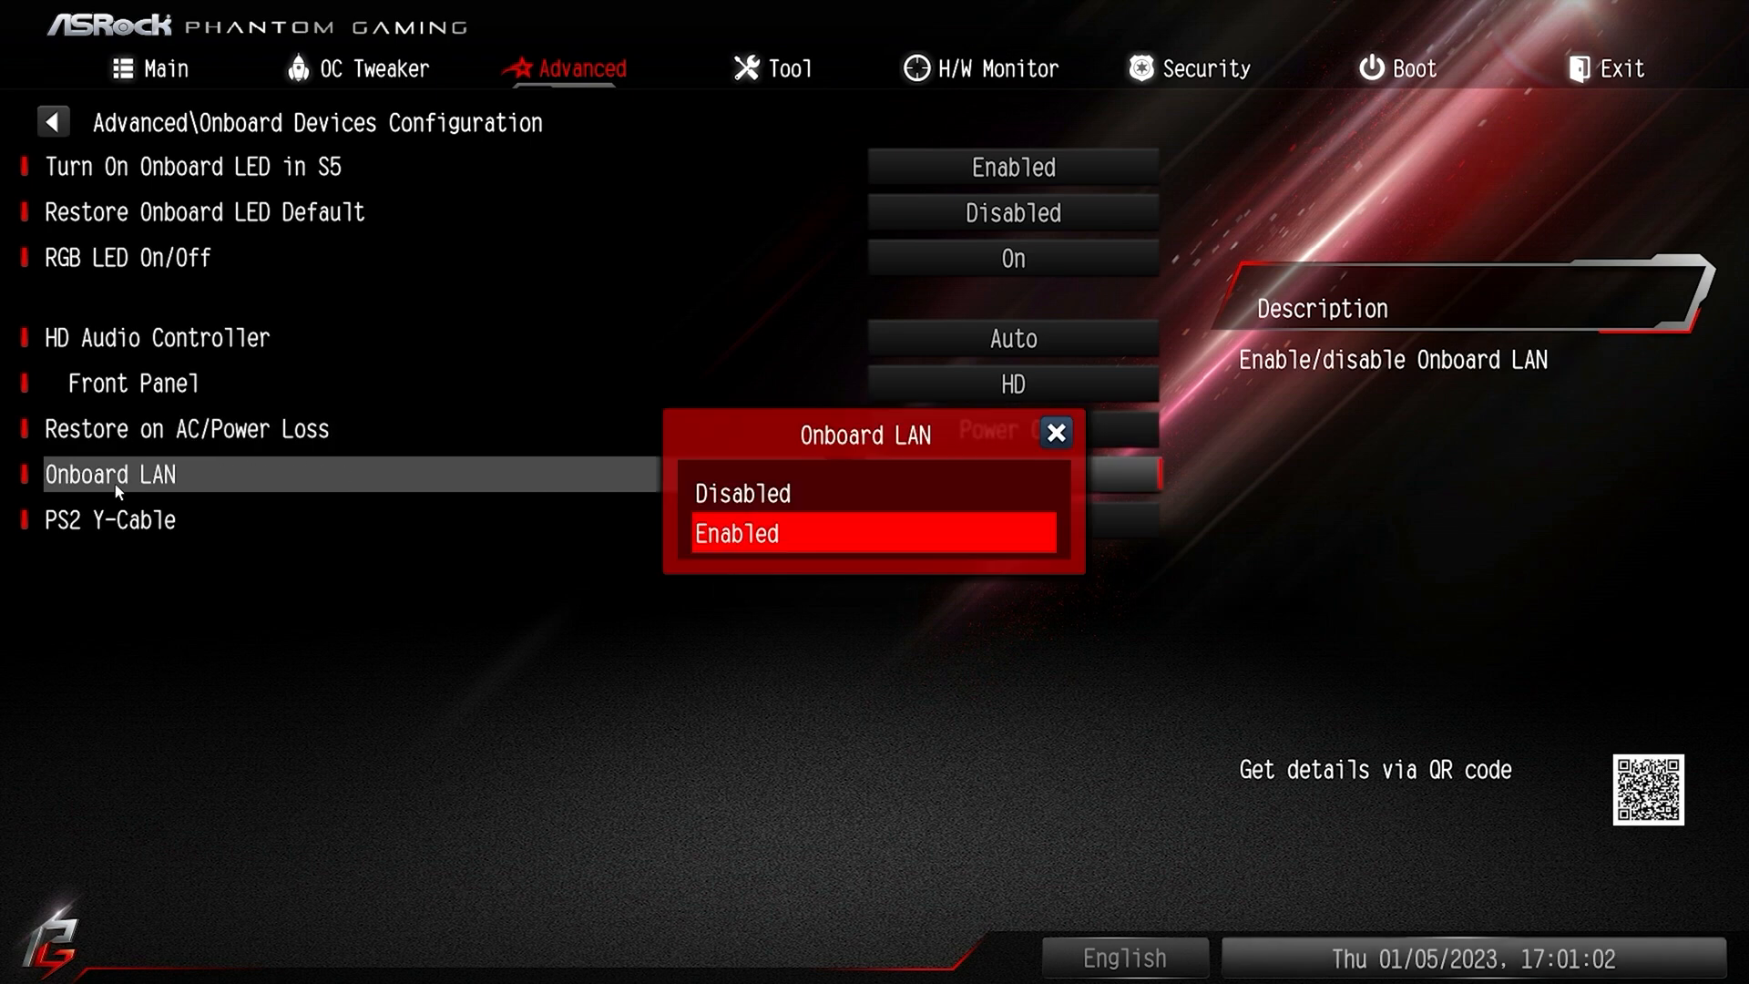
click(729, 533)
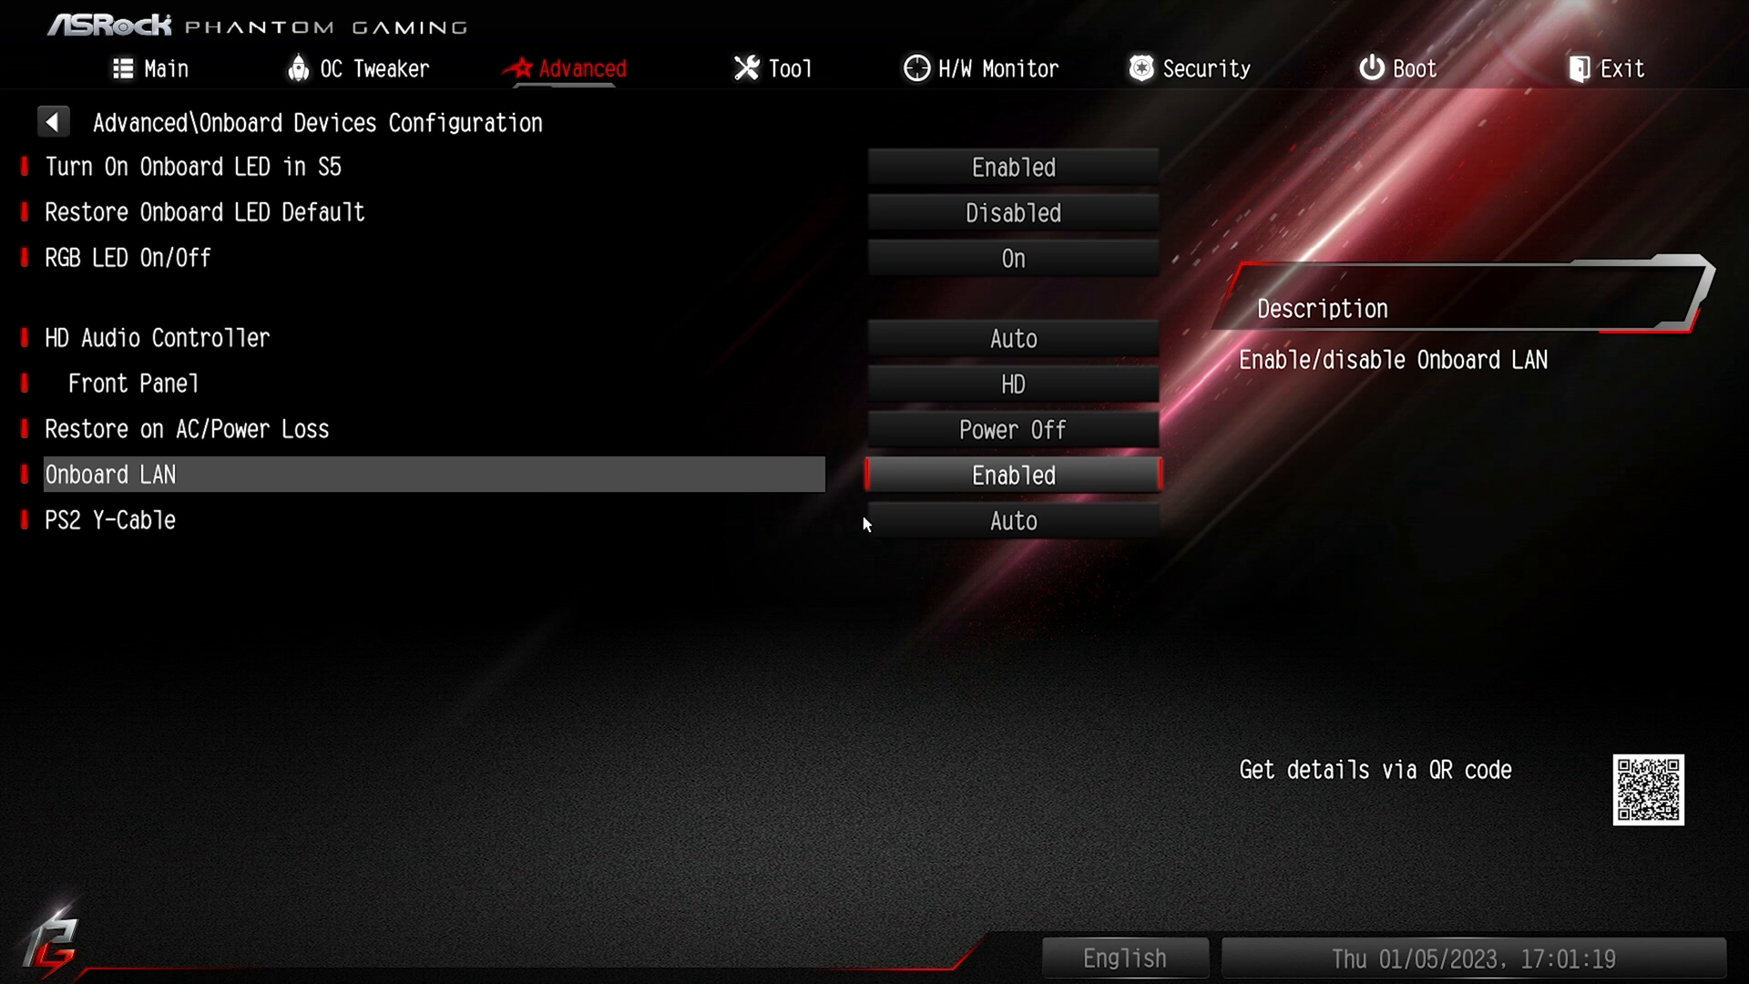
- Review the PS2 Y-Cable options, keep Auto, and leave Onboard Devices Configuration
click(976, 515)
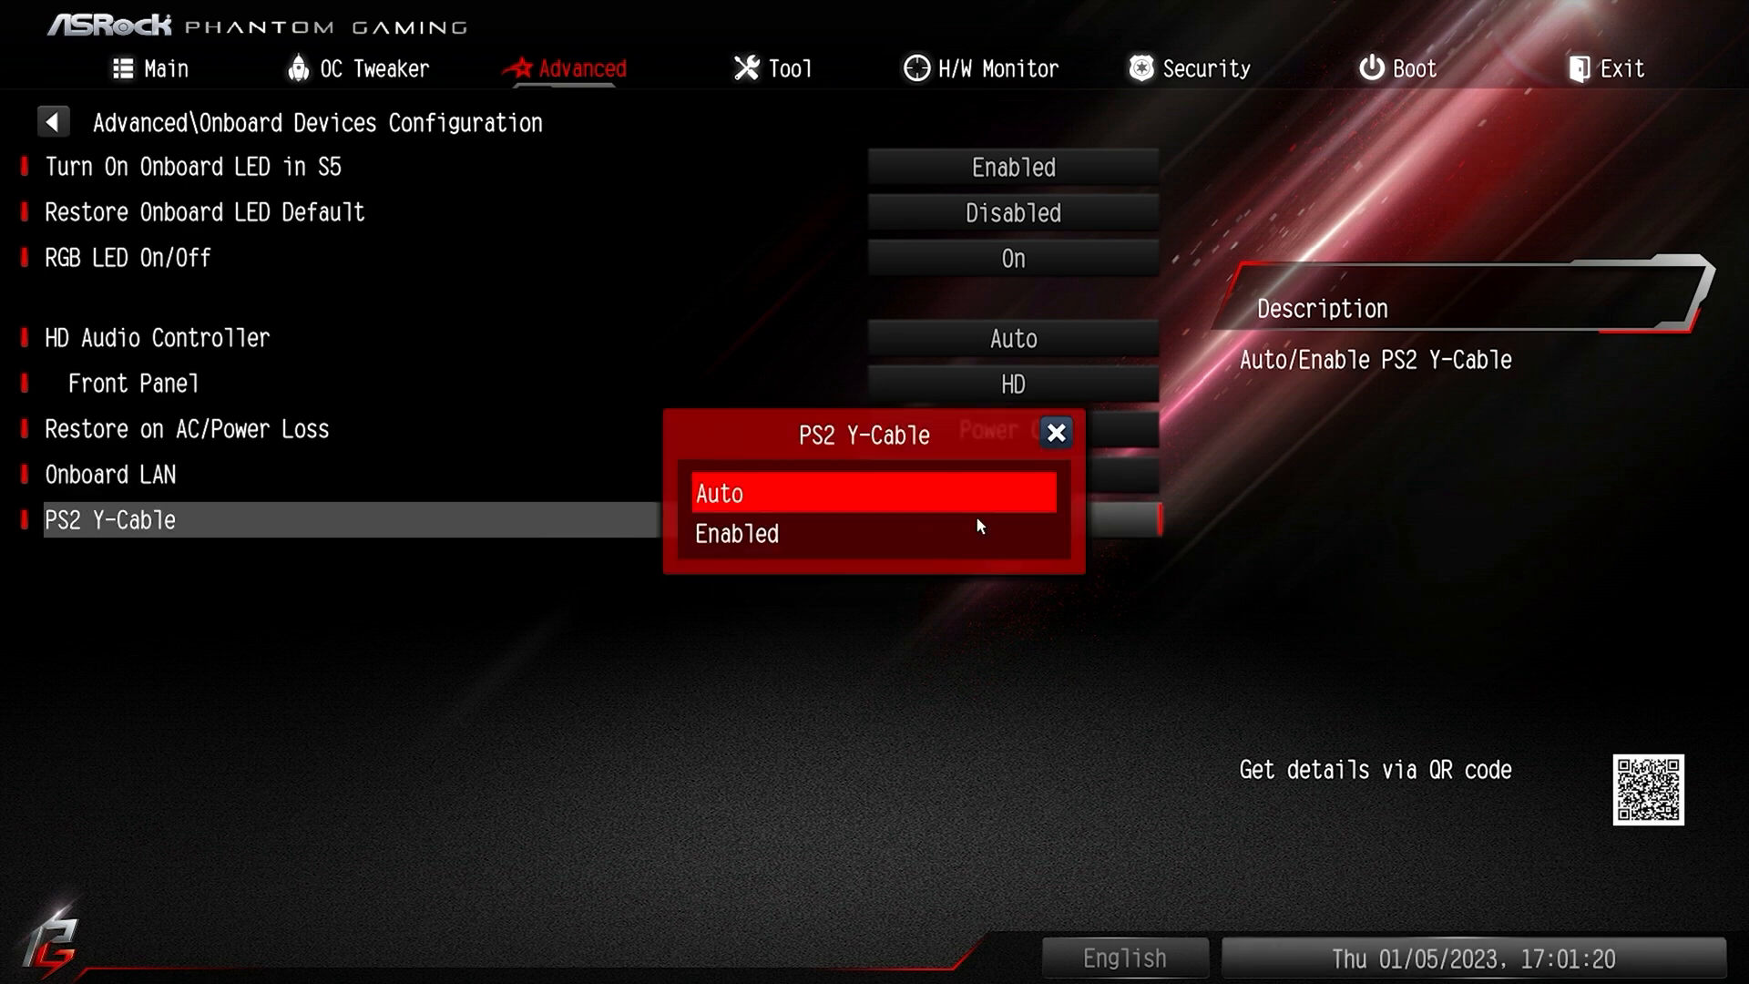
click(784, 501)
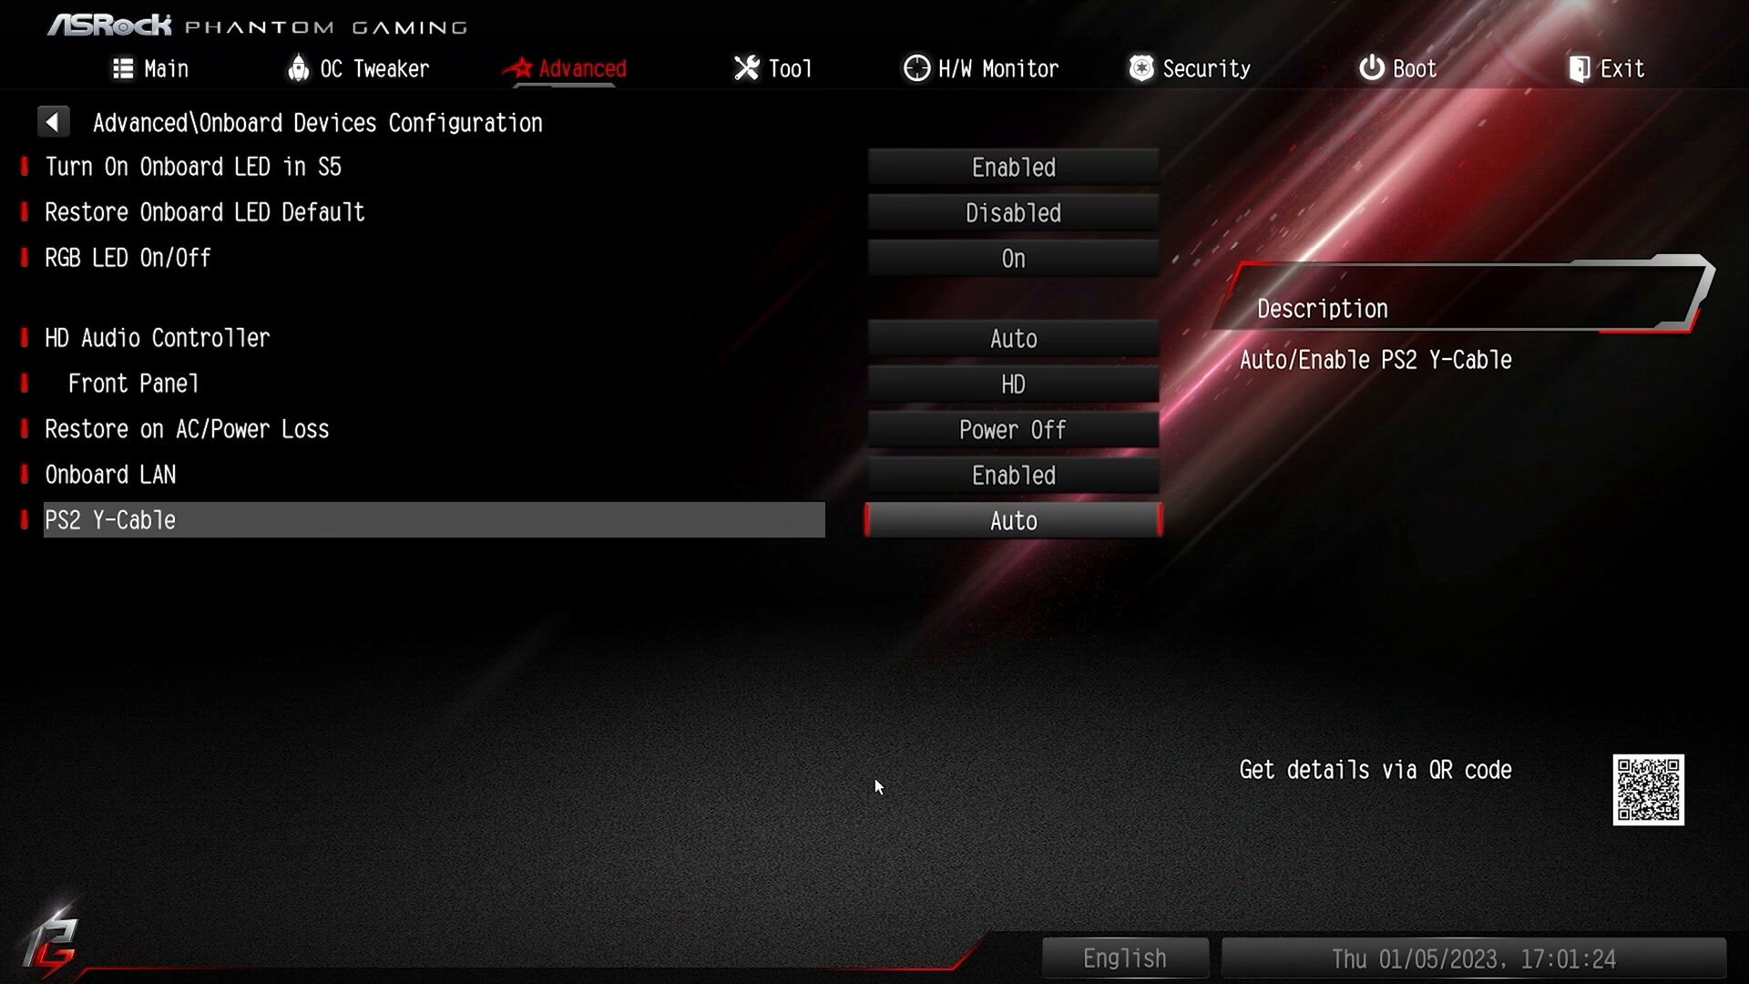
key(Escape)
- In Storage Configuration, try RAID for SATA Mode and restore it to AHCI
click(232, 308)
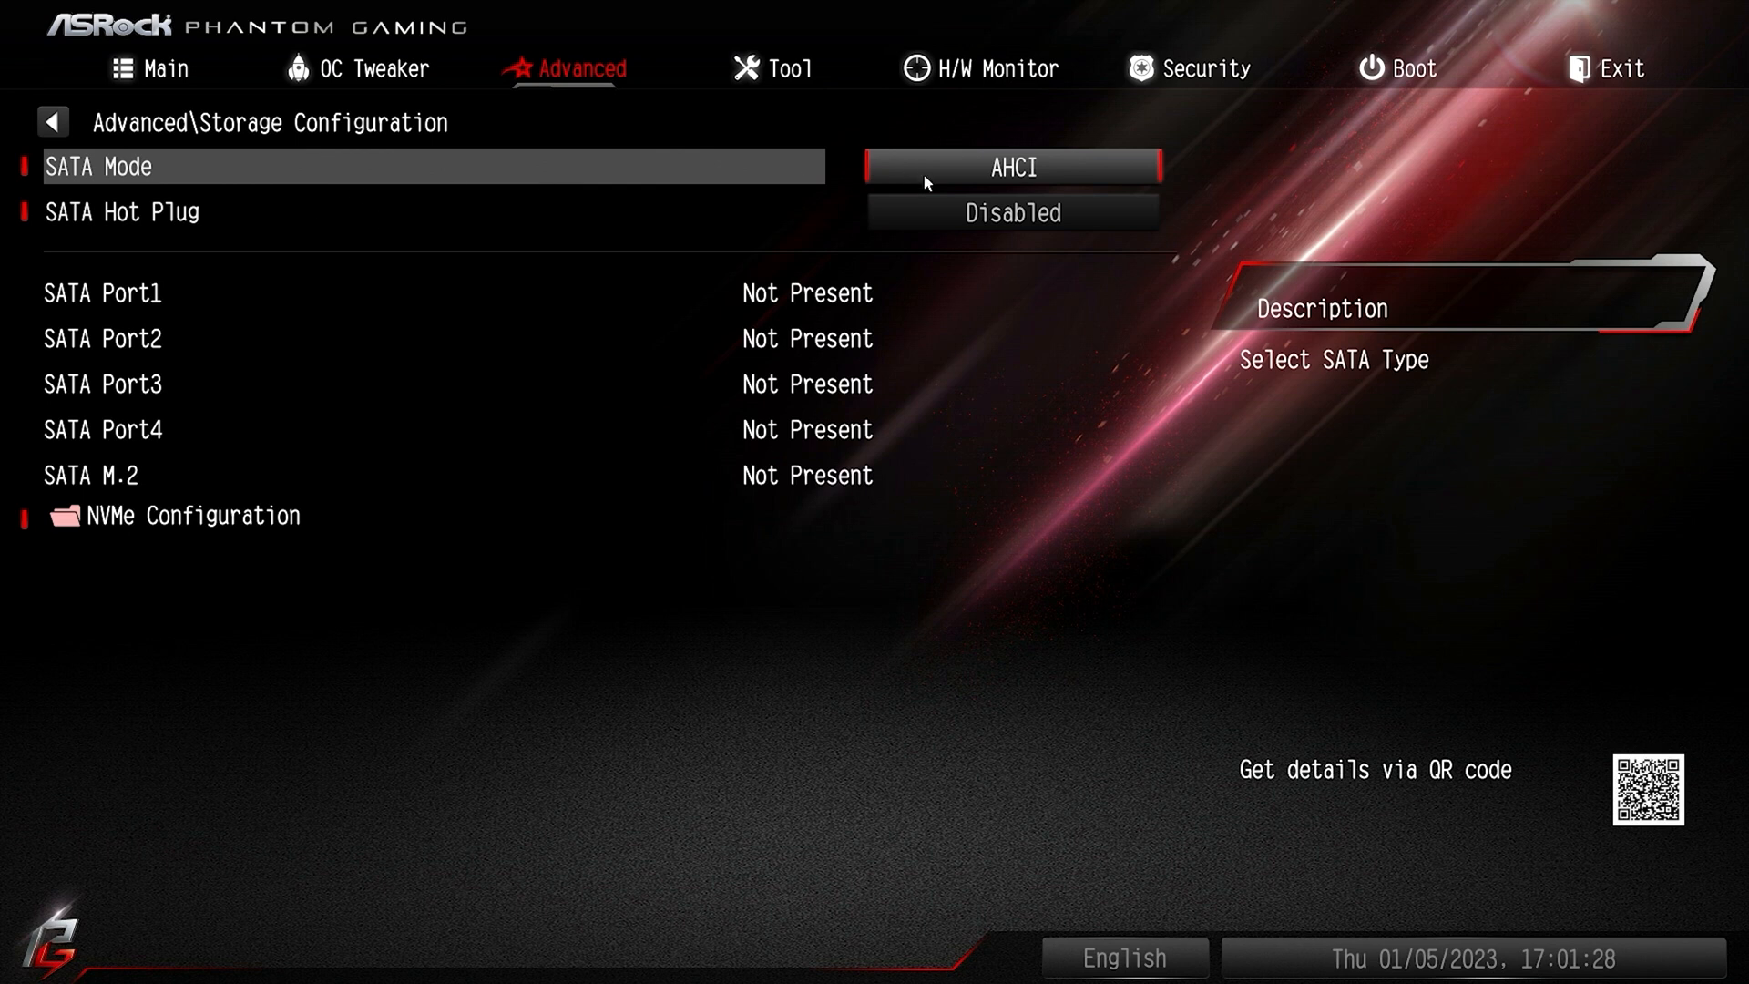
click(969, 181)
click(806, 540)
click(970, 179)
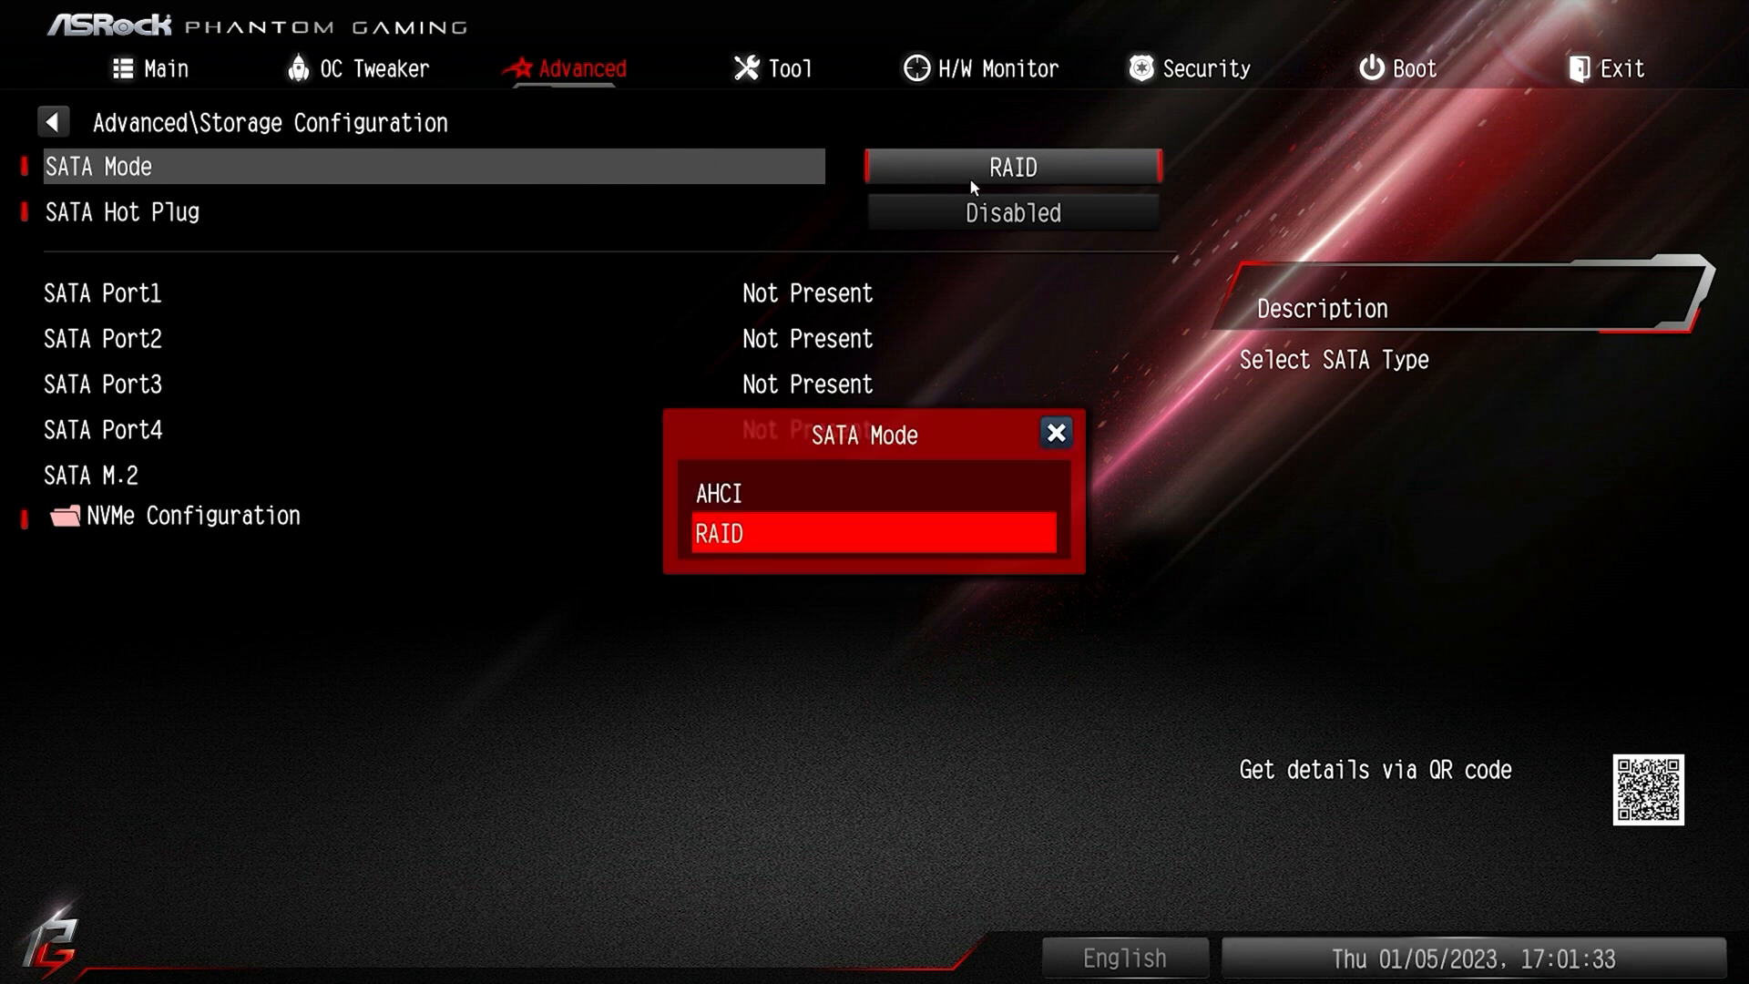
click(864, 494)
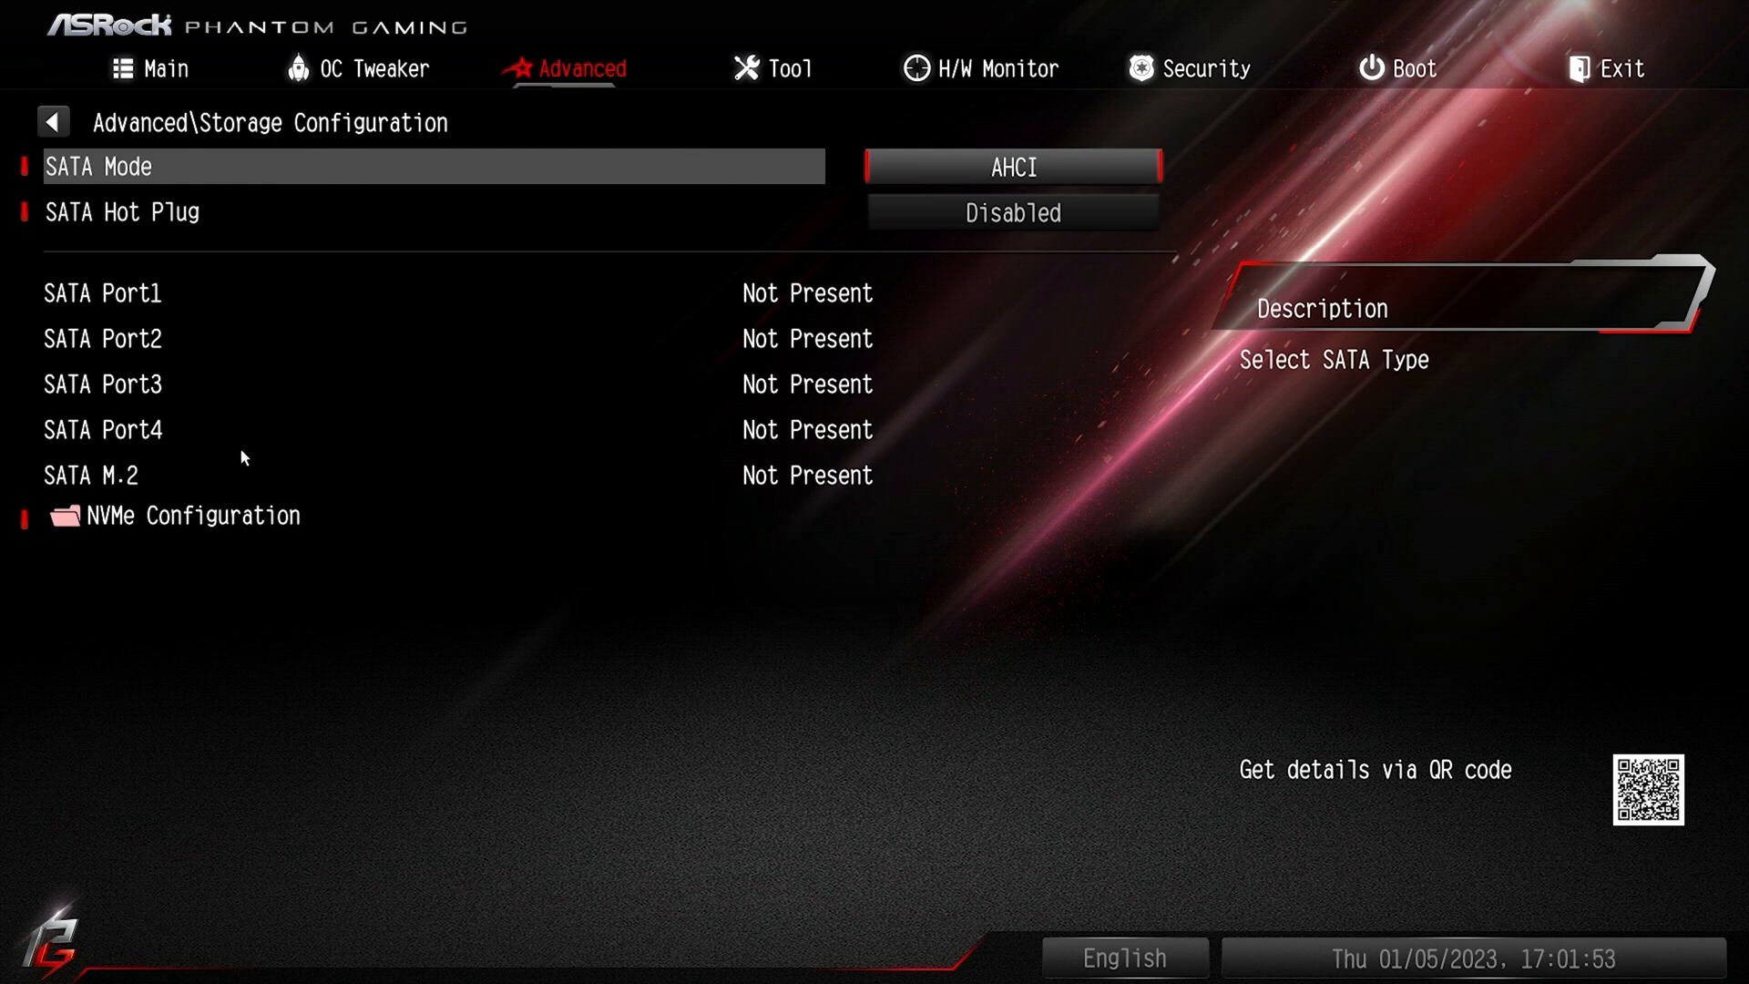
- Review the drive information in Storage Configuration's NVMe Configuration, and return to the Advanced list
click(131, 518)
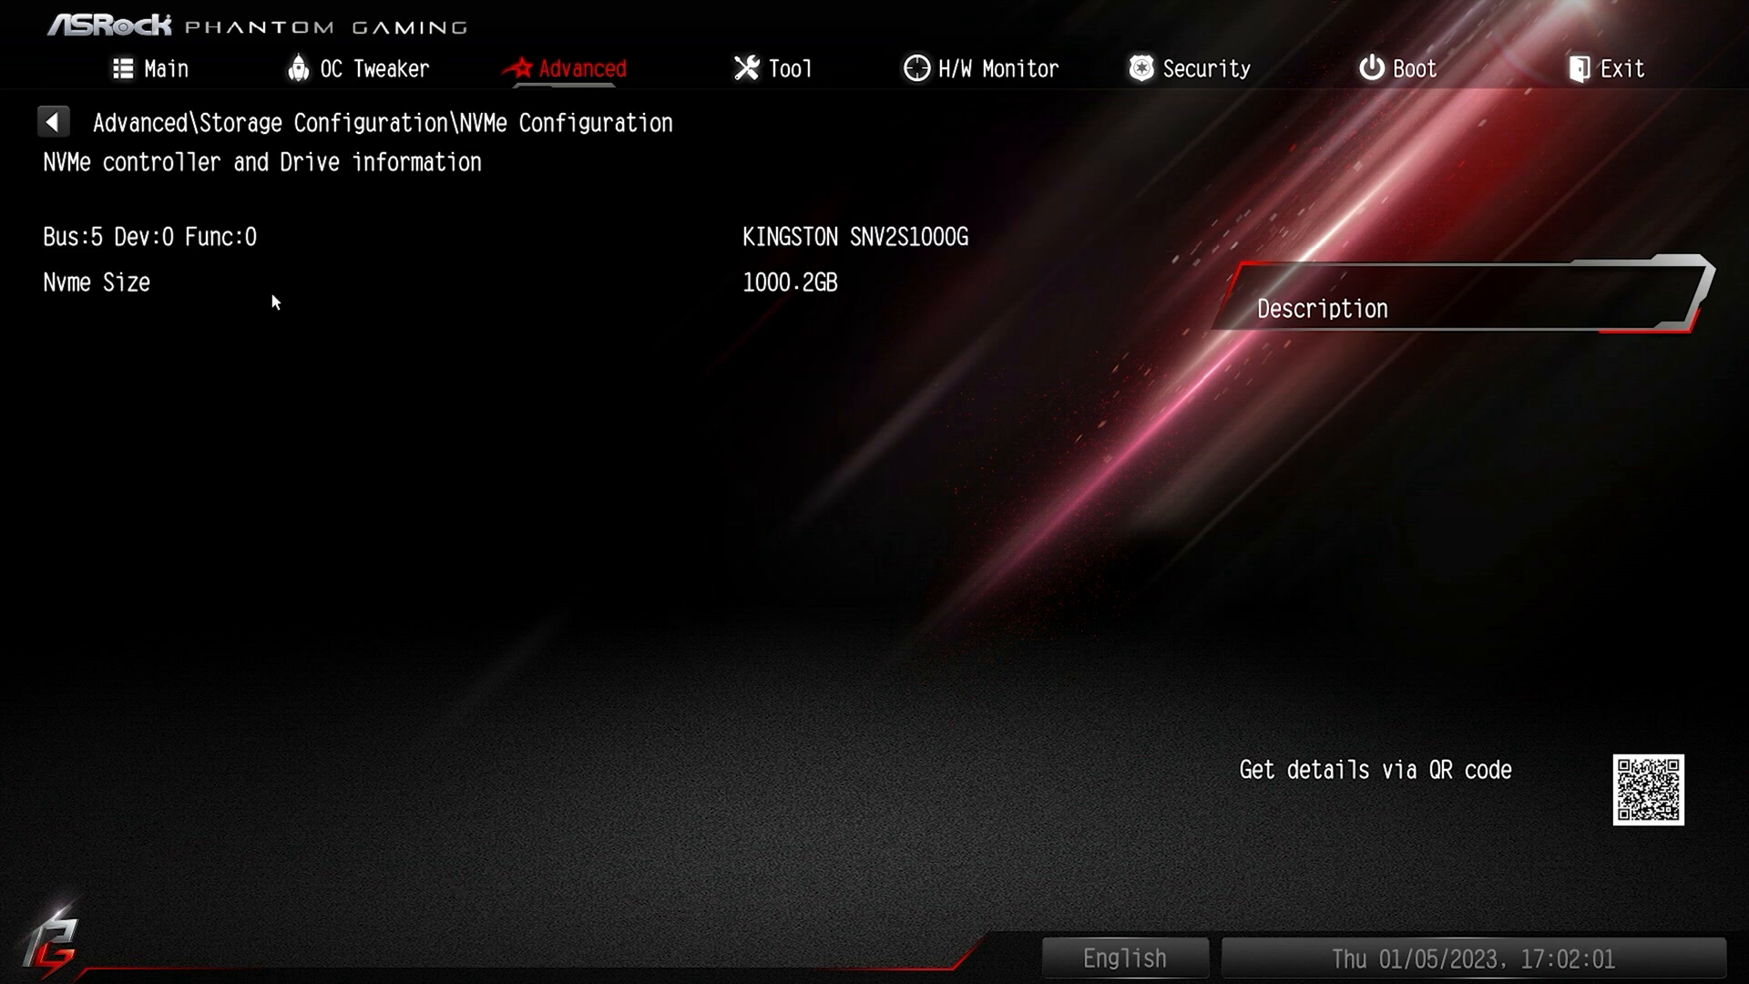
click(52, 121)
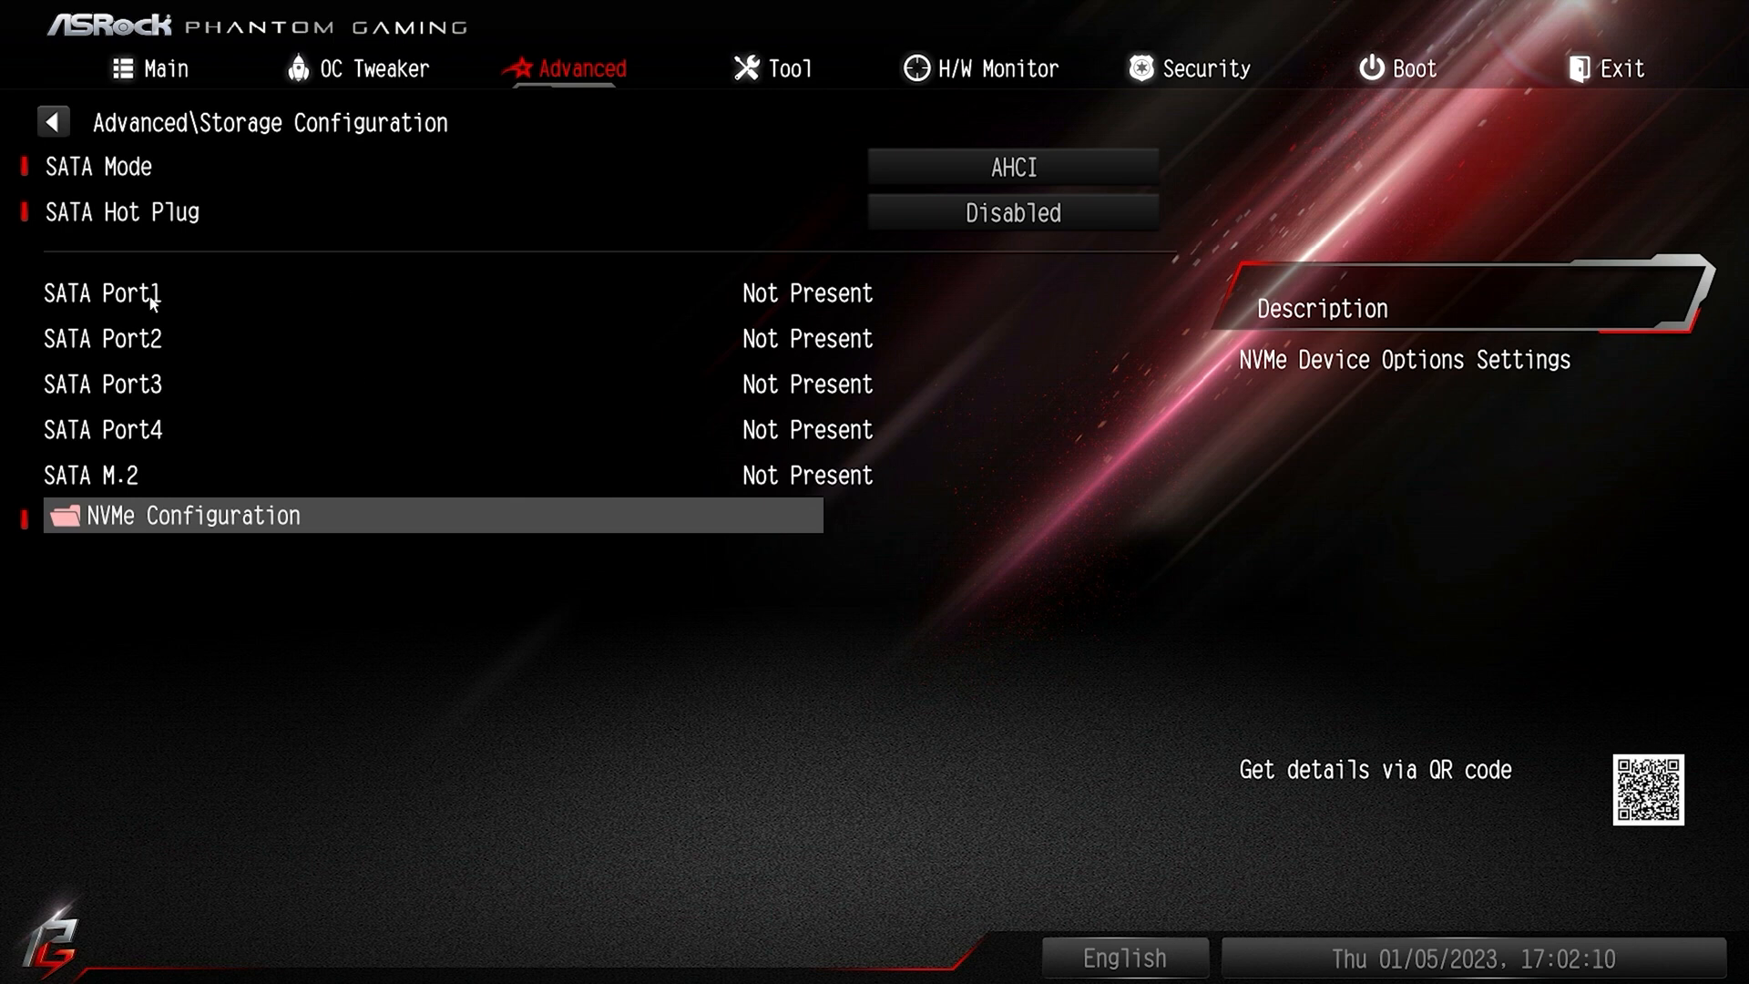
key(Escape)
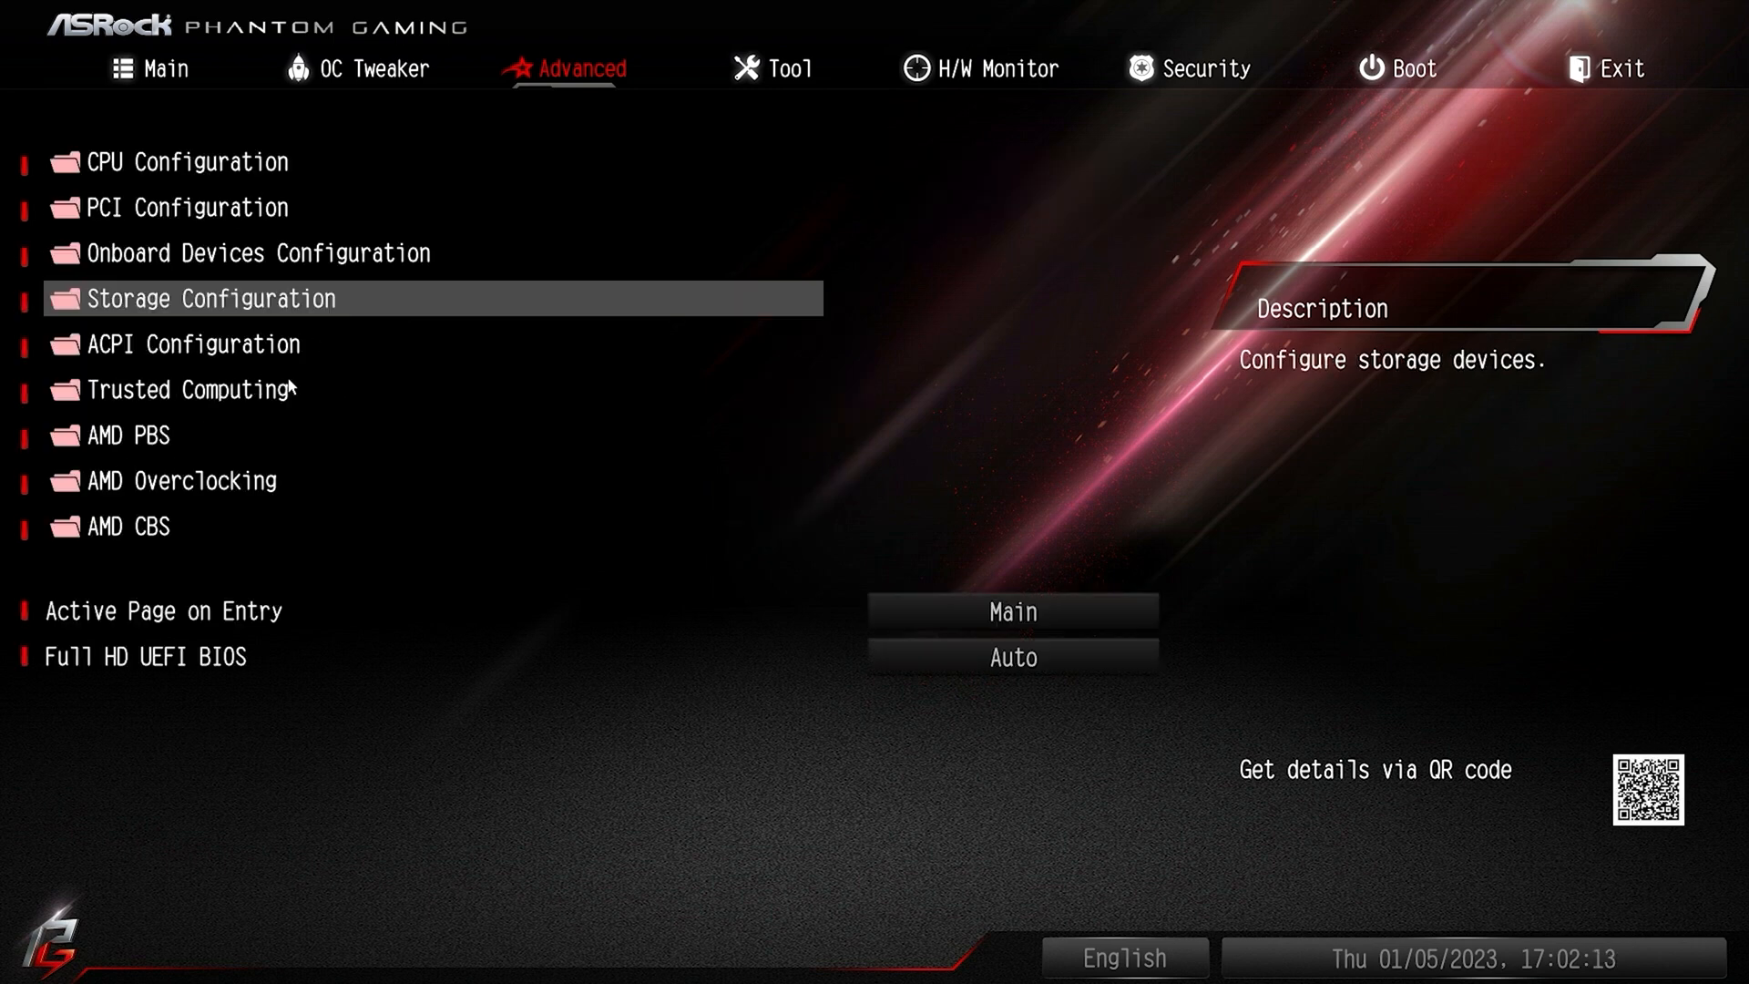
- In ACPI Configuration, review the Suspend to RAM and Deep Sleep options, keeping Auto and Disabled
click(191, 355)
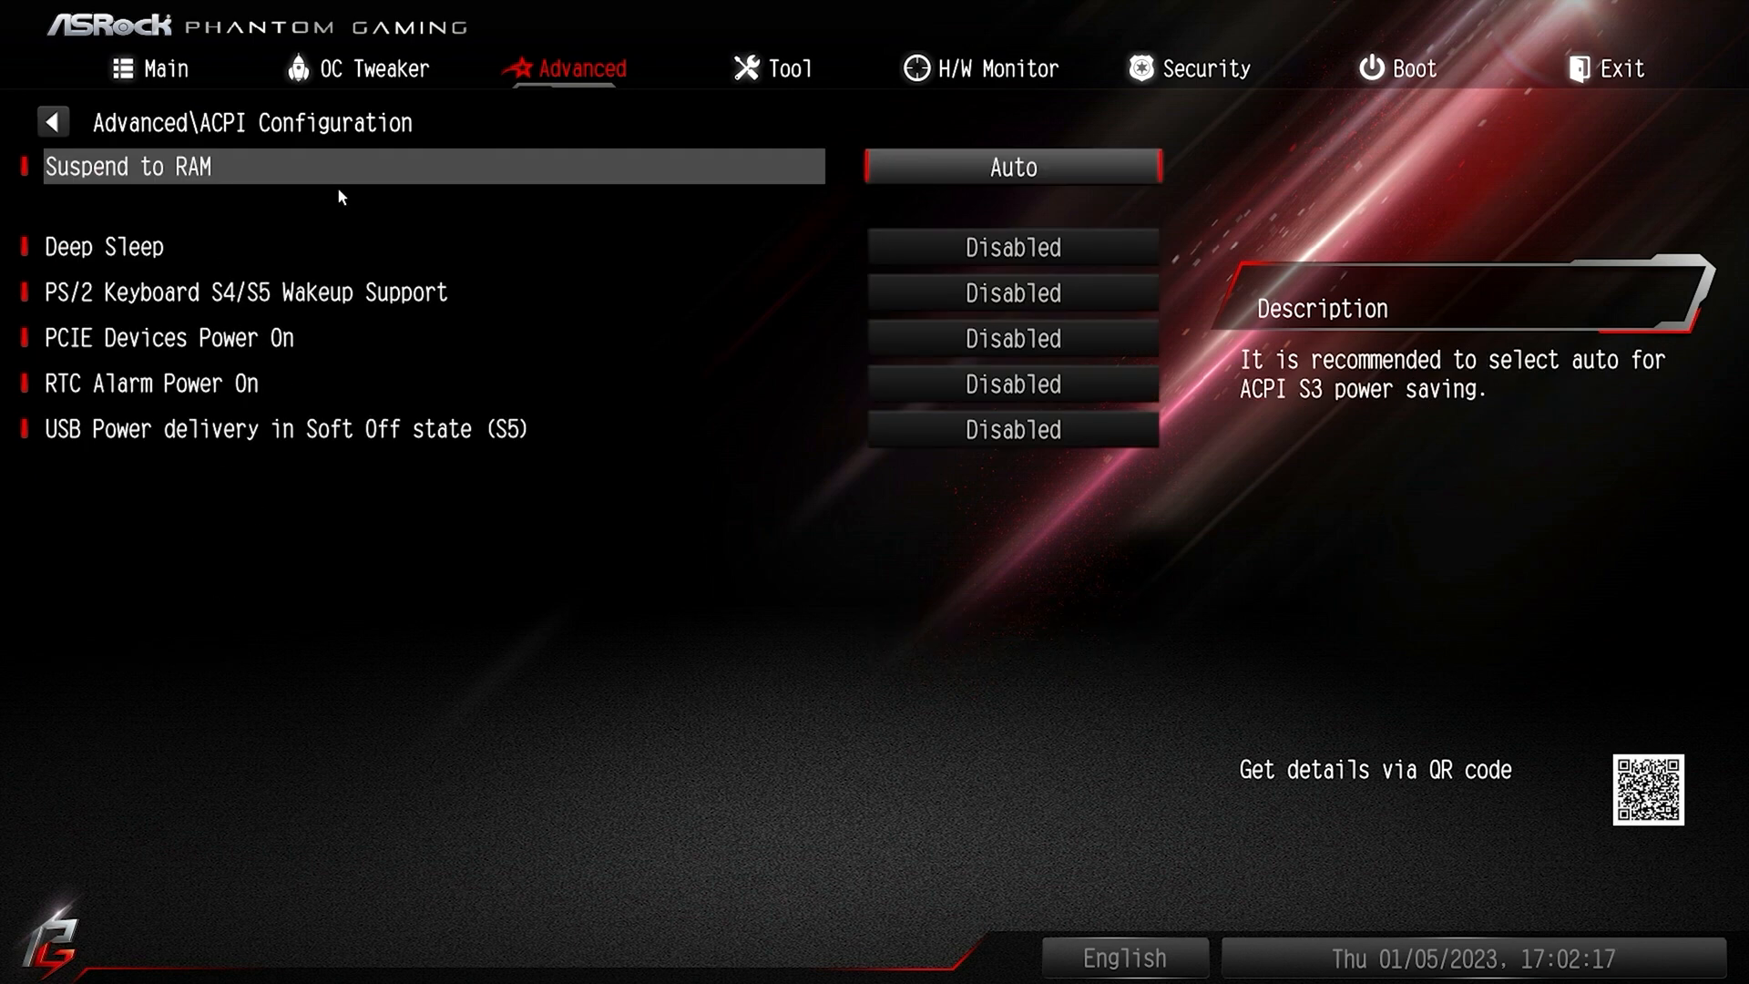
click(1008, 169)
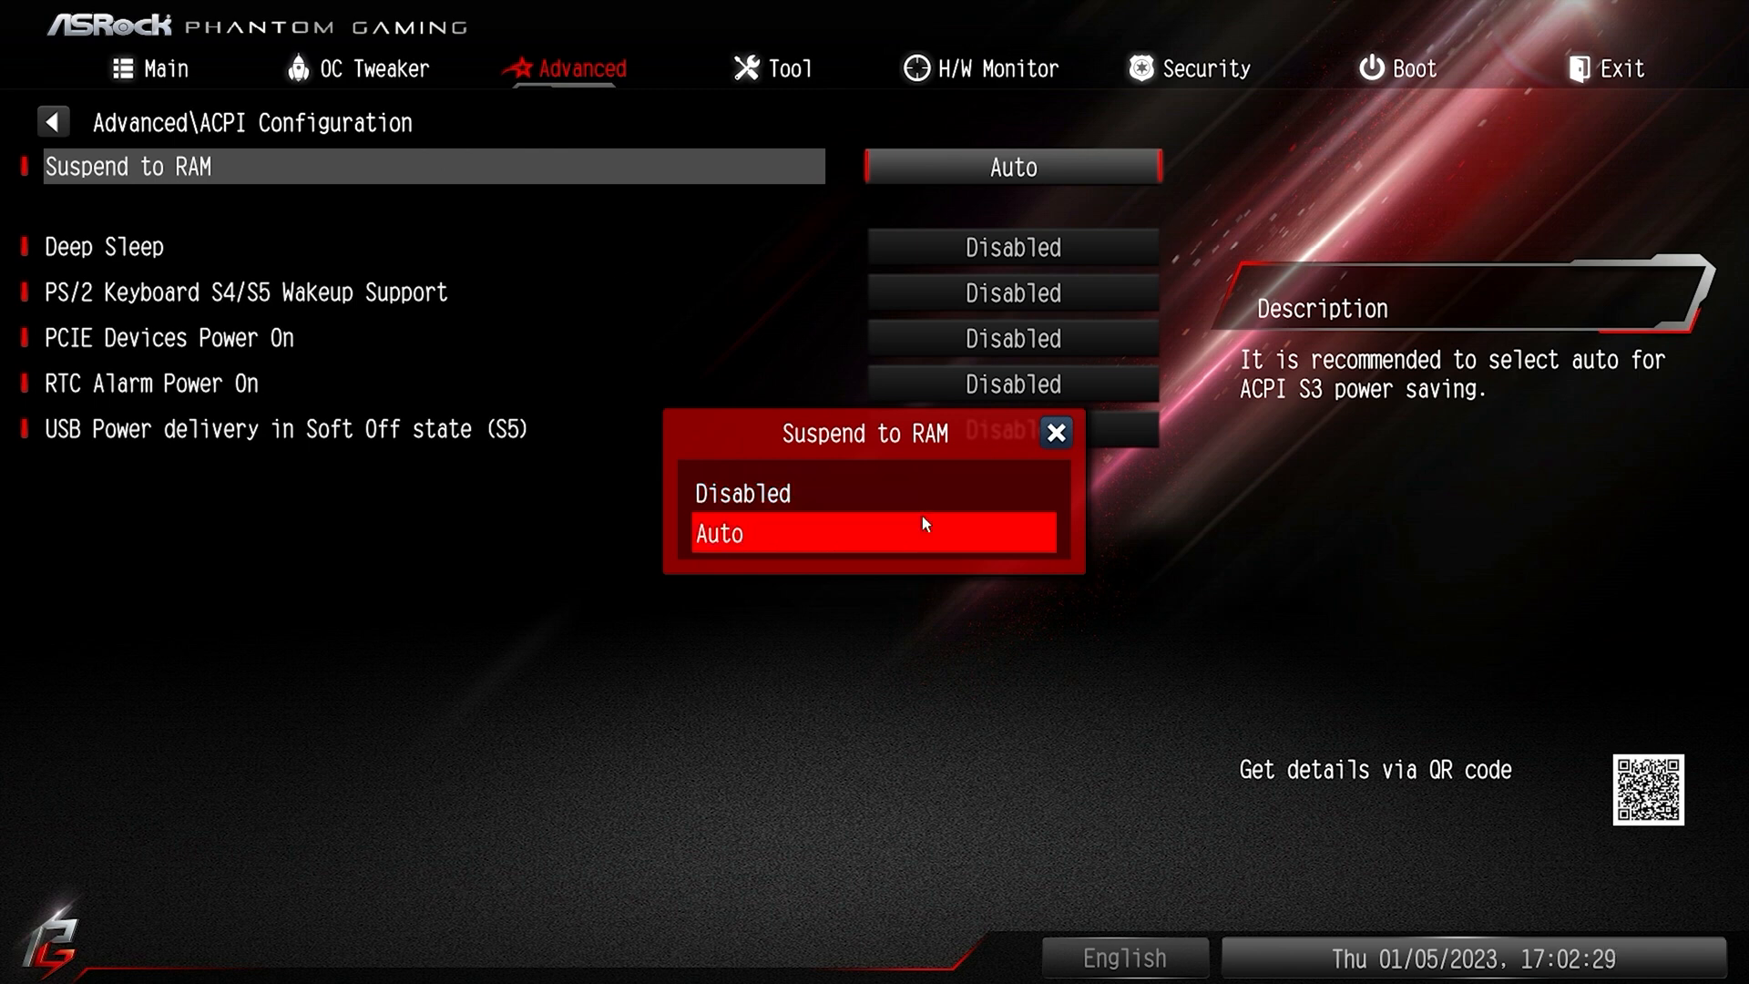
click(774, 538)
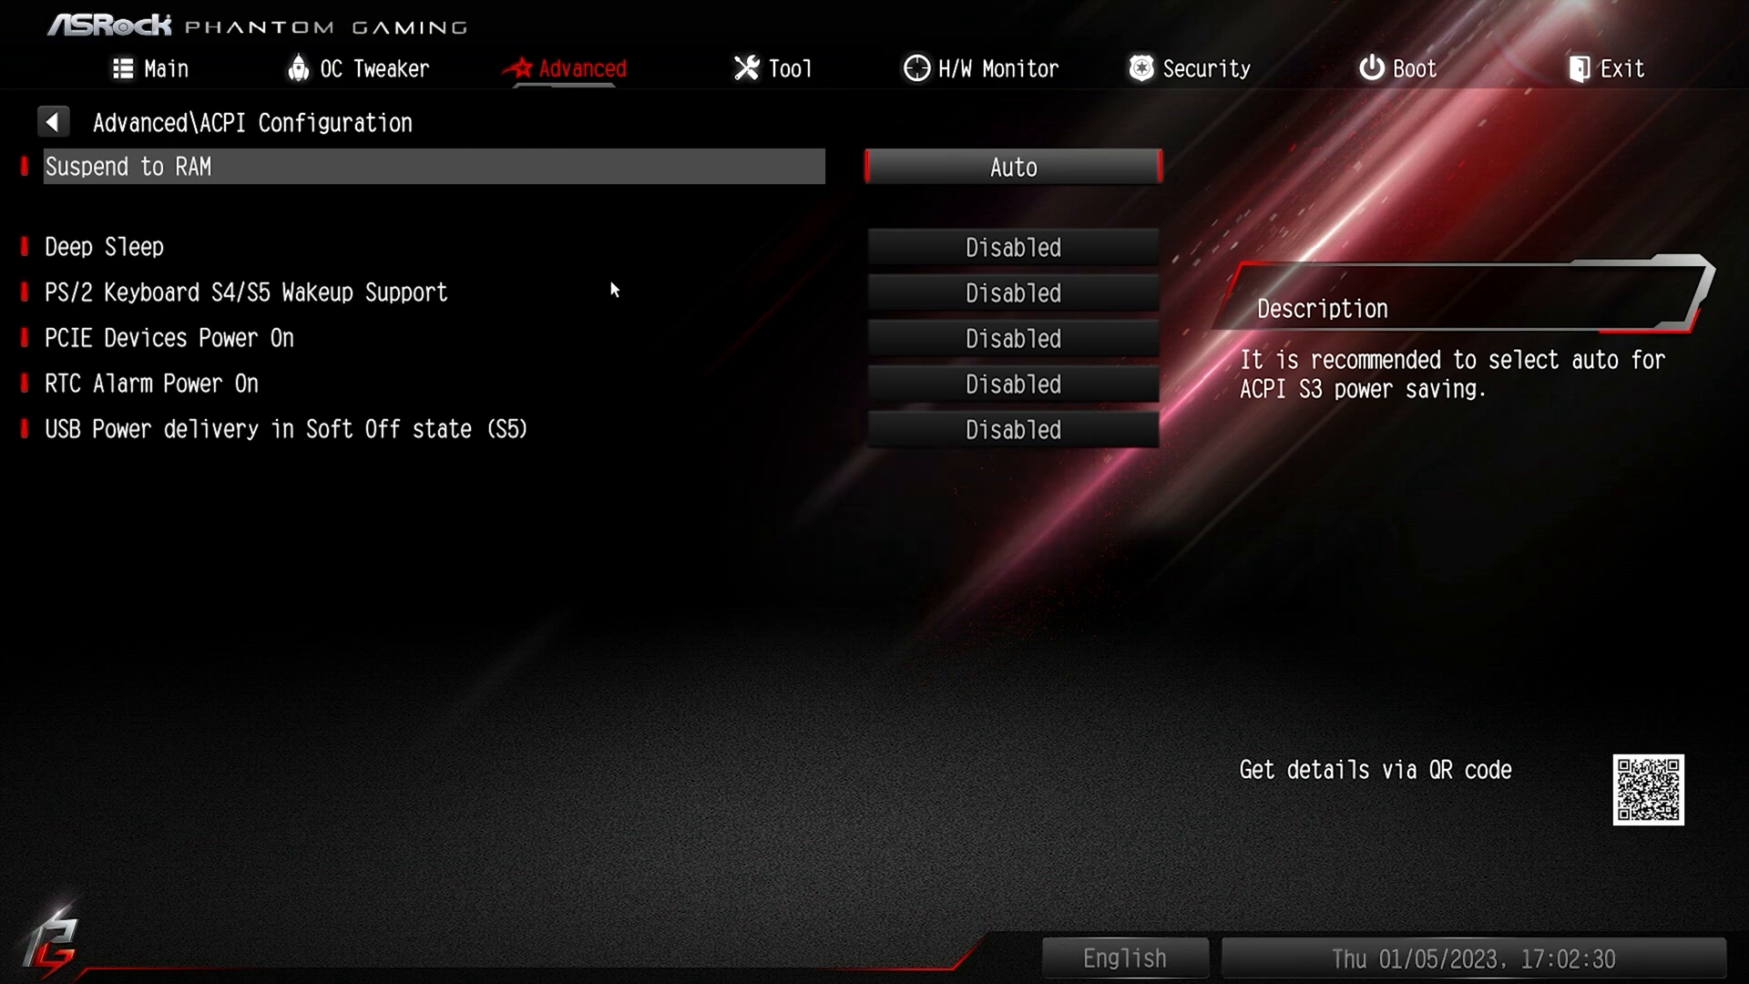
click(299, 246)
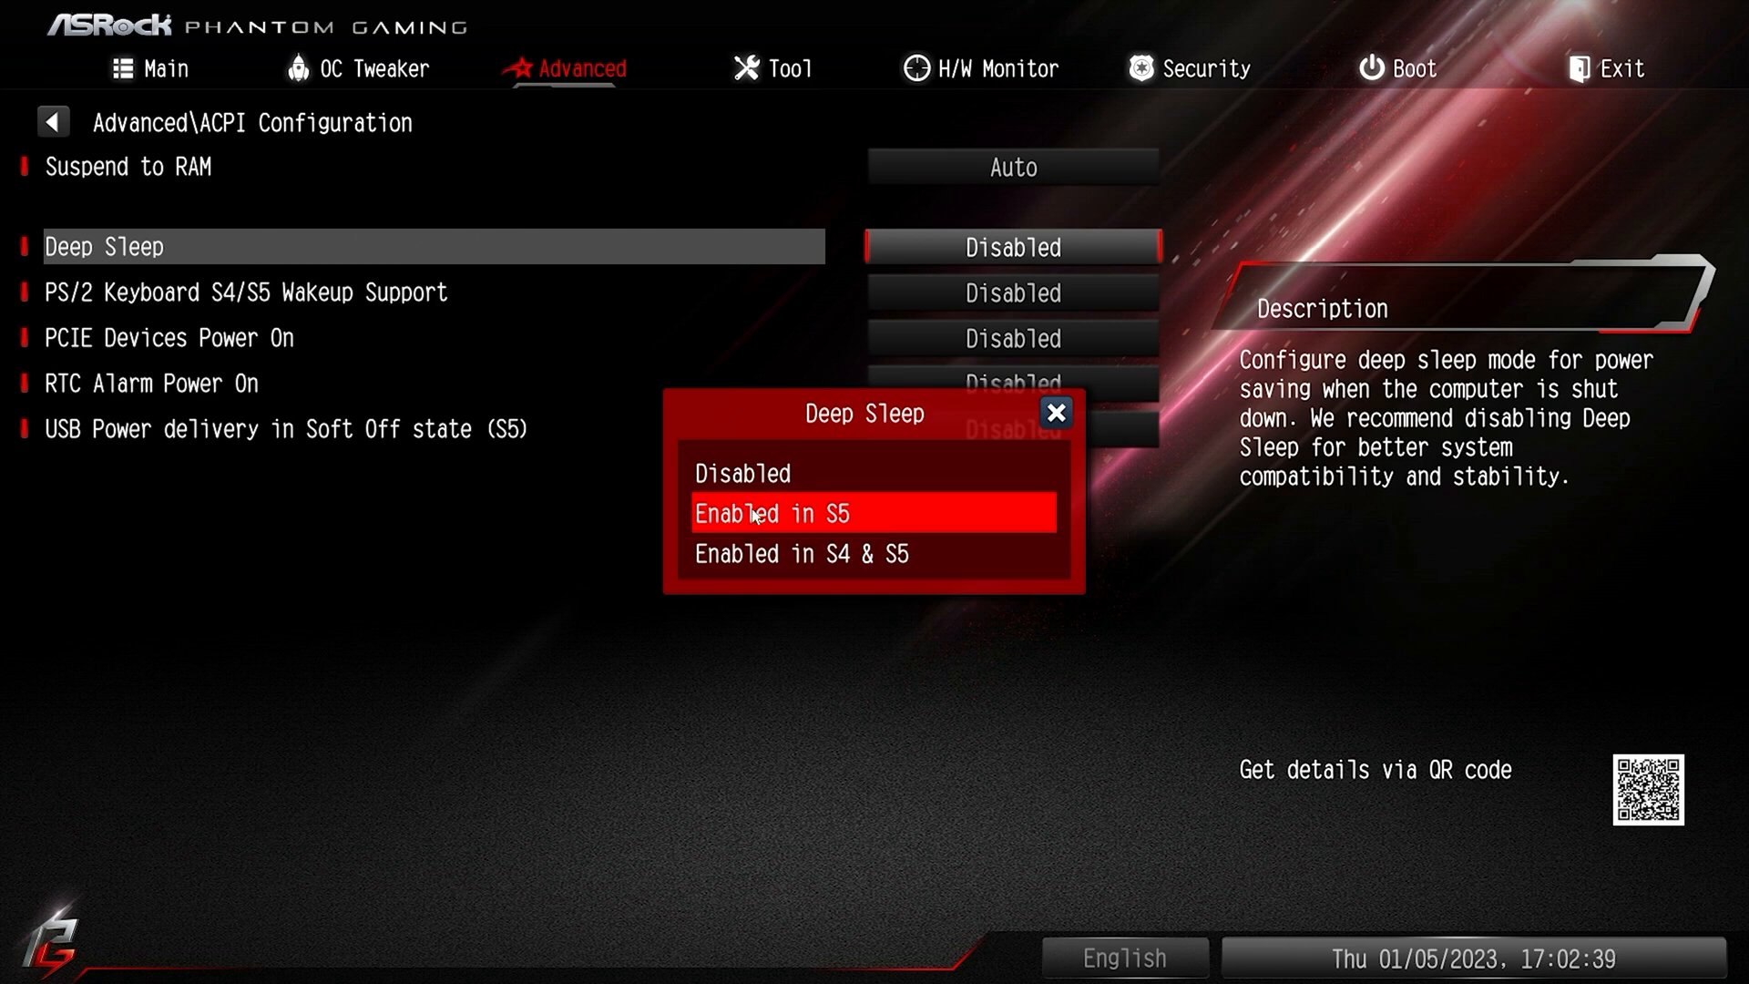
click(1056, 414)
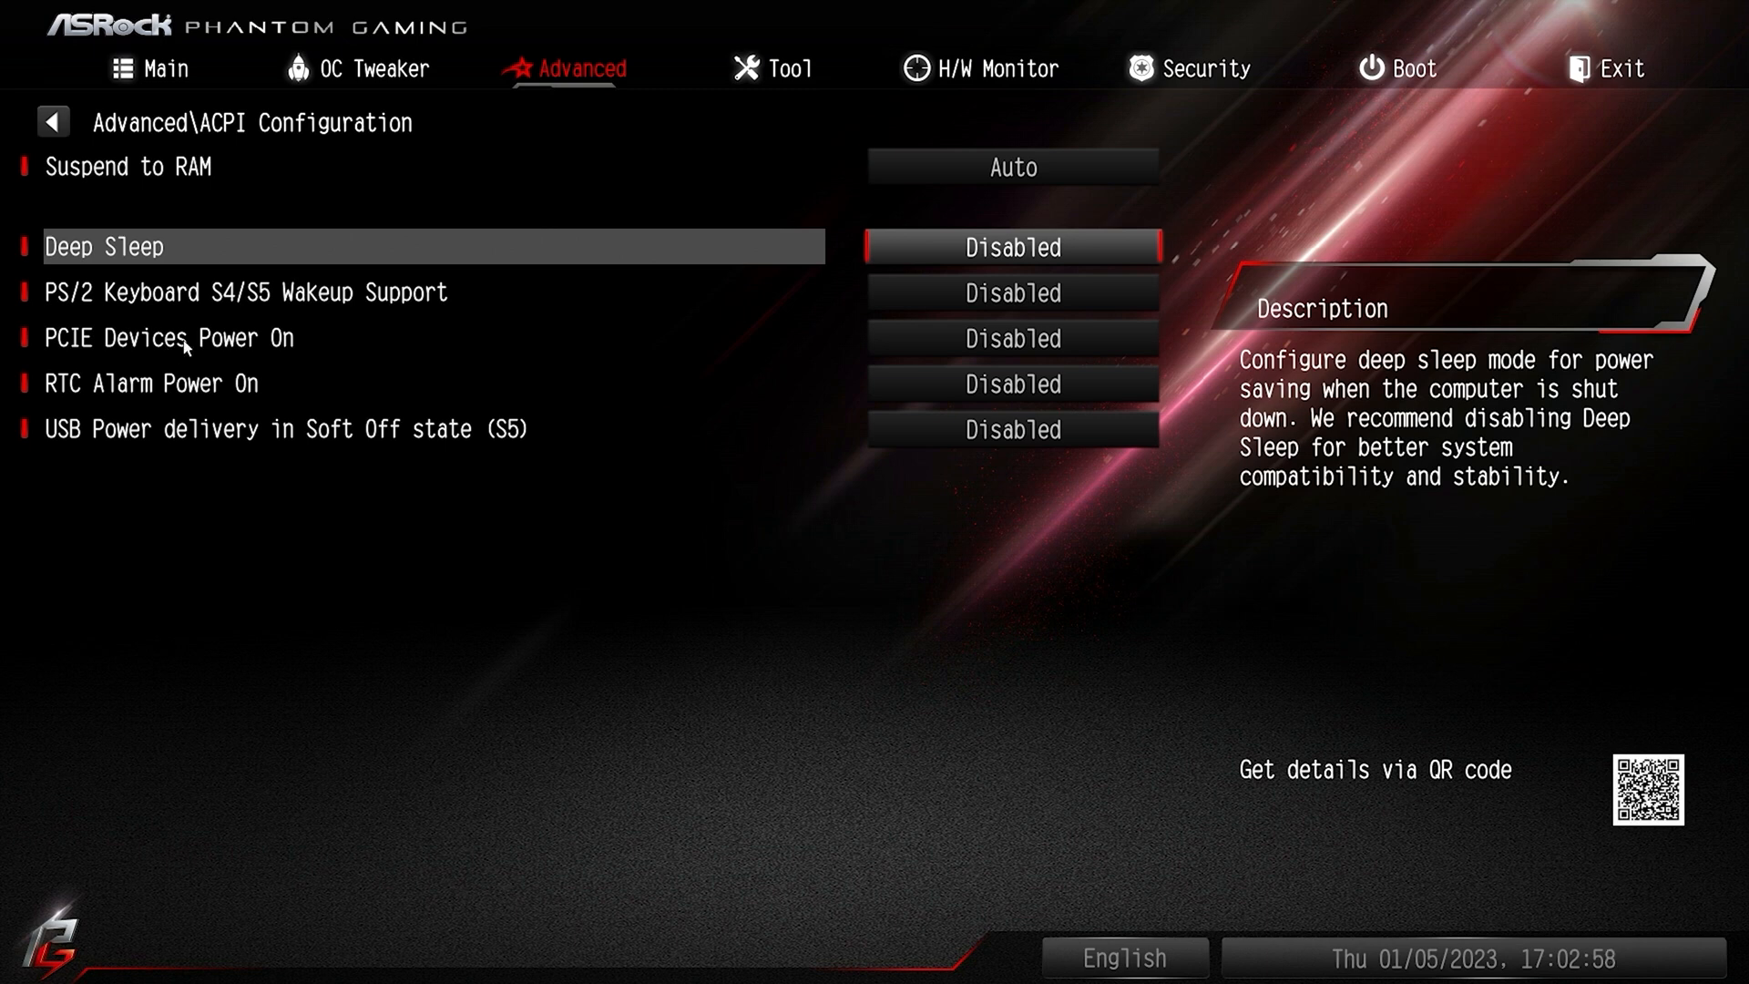
- Examine the RTC Alarm Power On choices, including the alarm schedule for Enabled, and keep Disabled
click(153, 384)
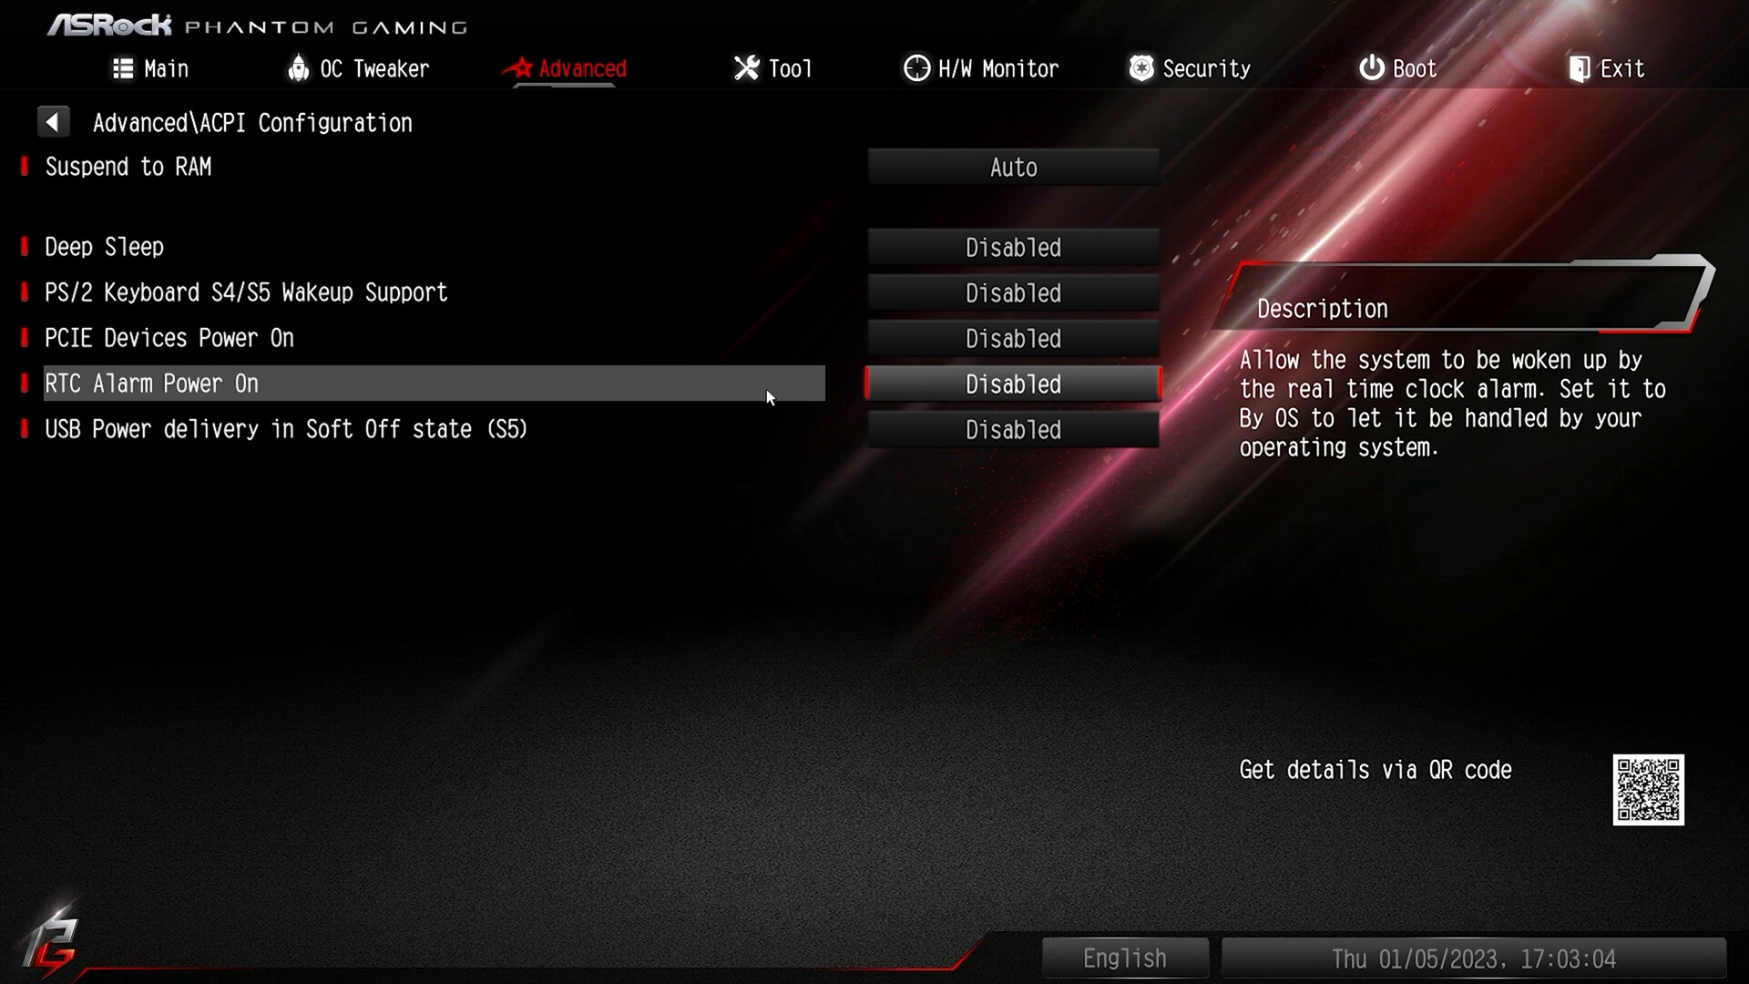
click(956, 400)
click(796, 515)
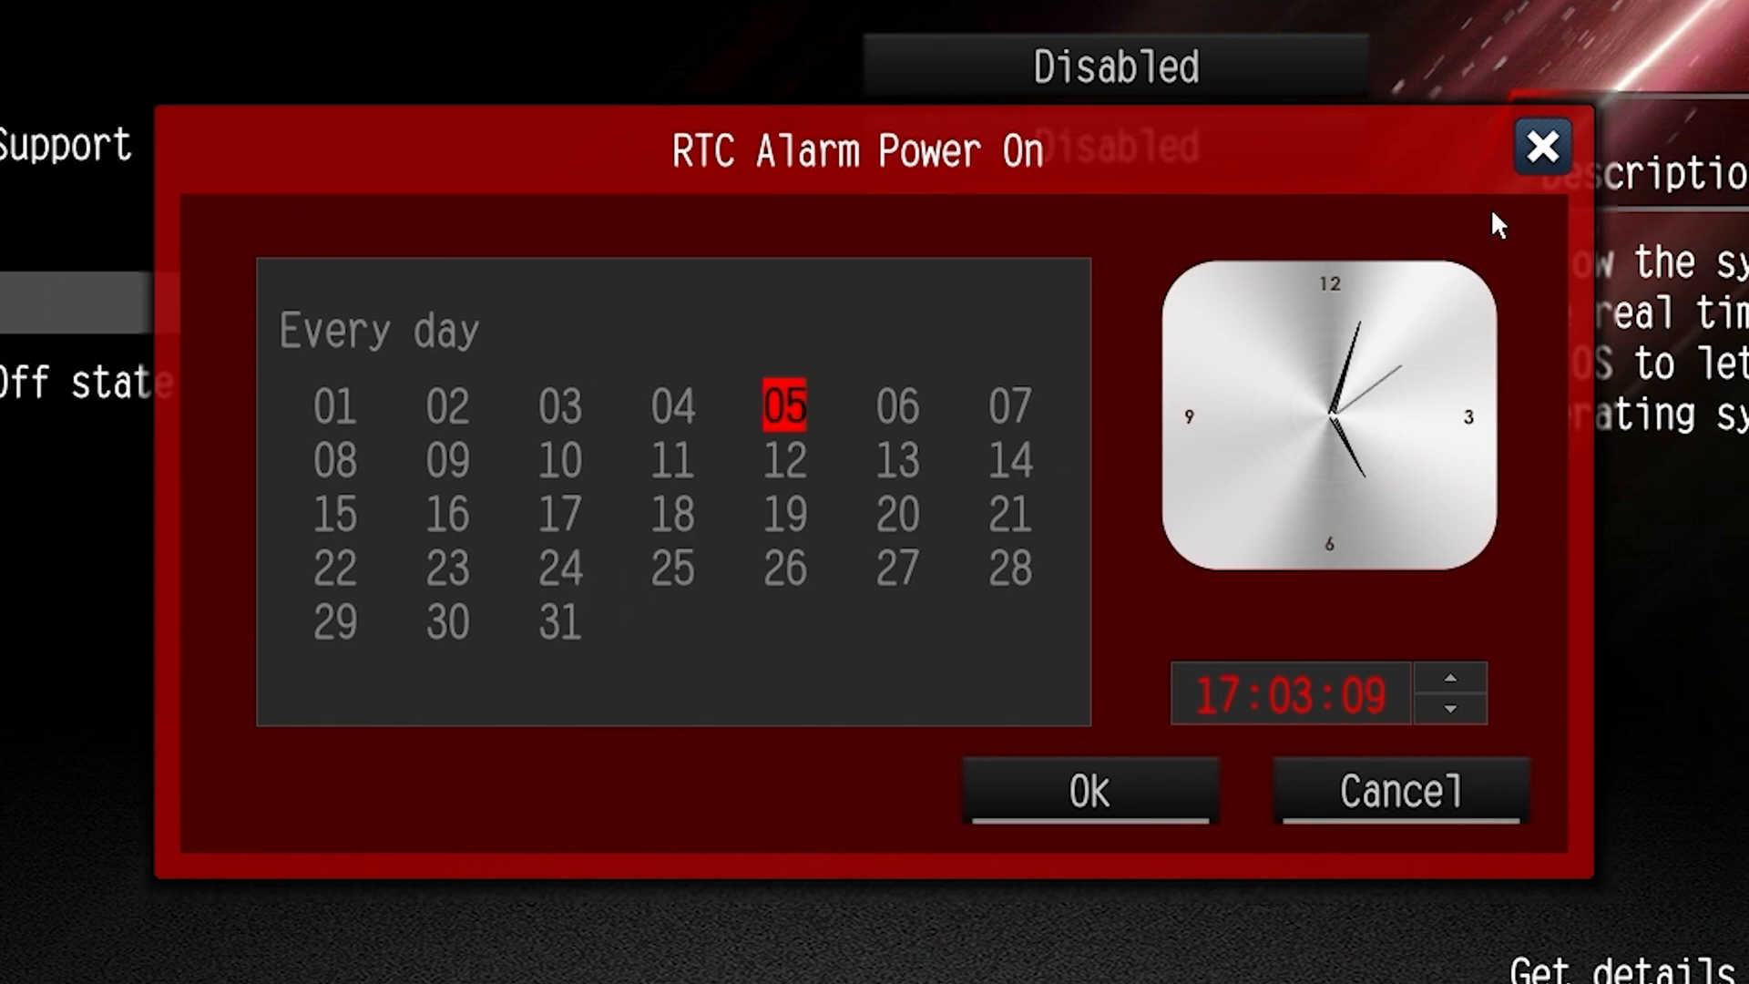
click(1526, 166)
click(1052, 323)
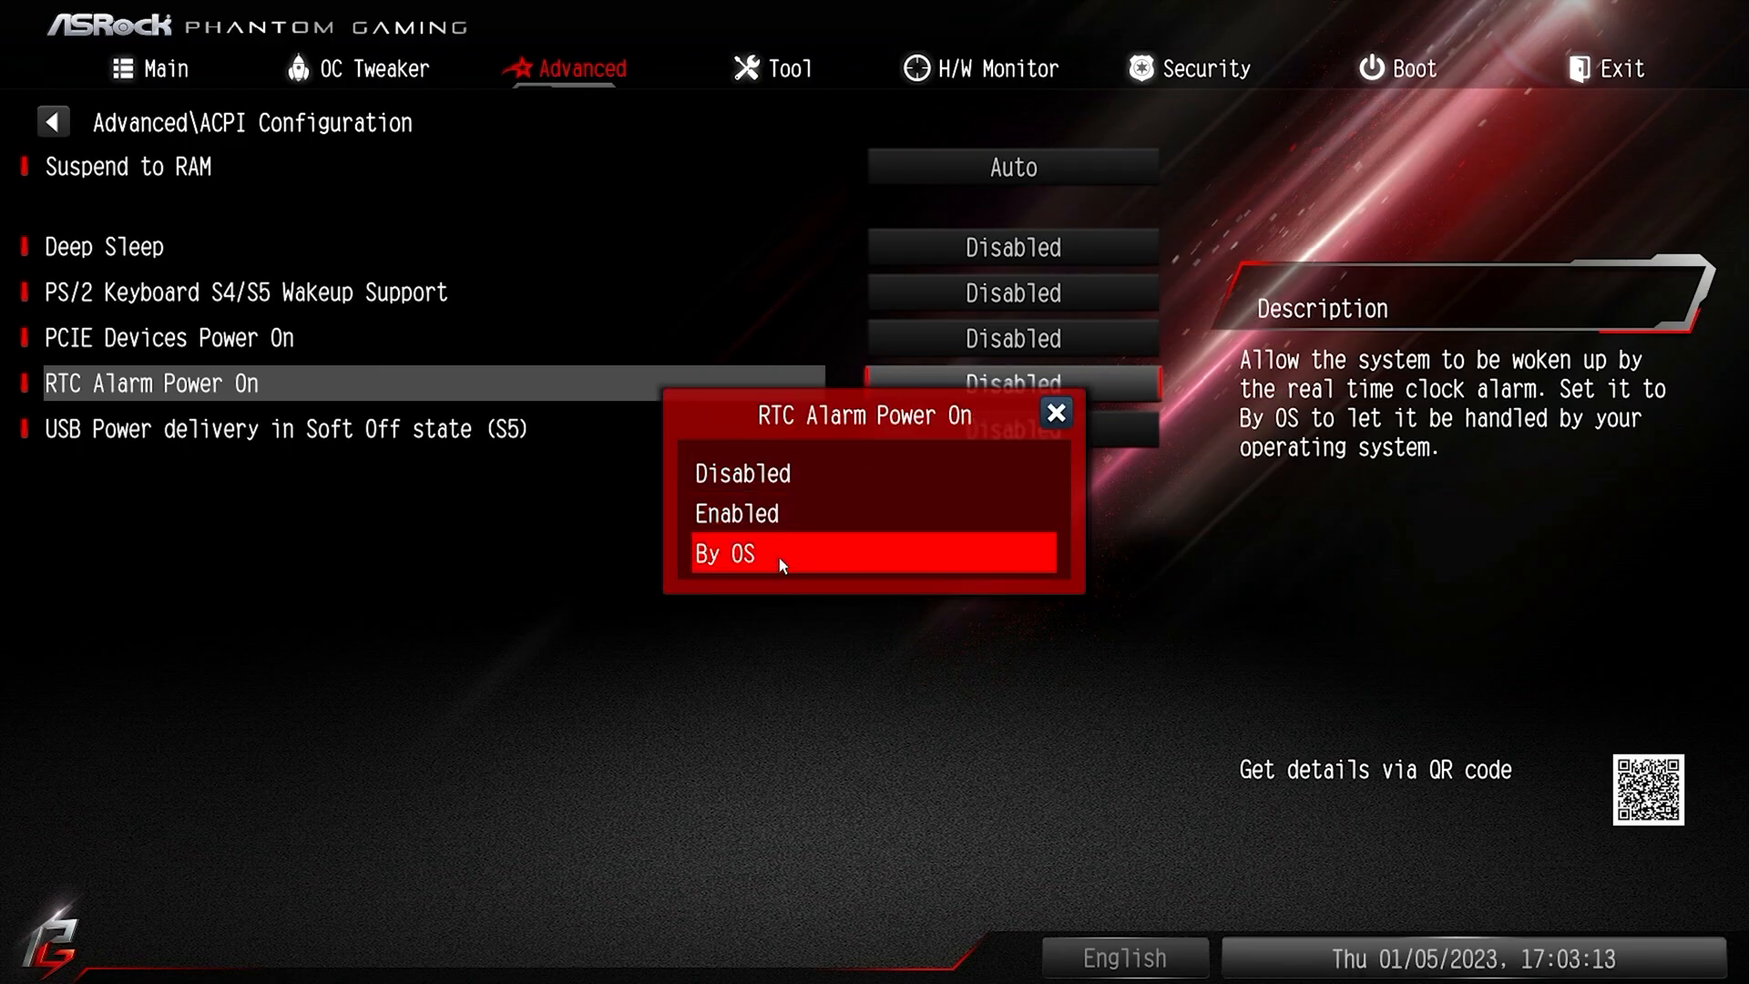
click(807, 482)
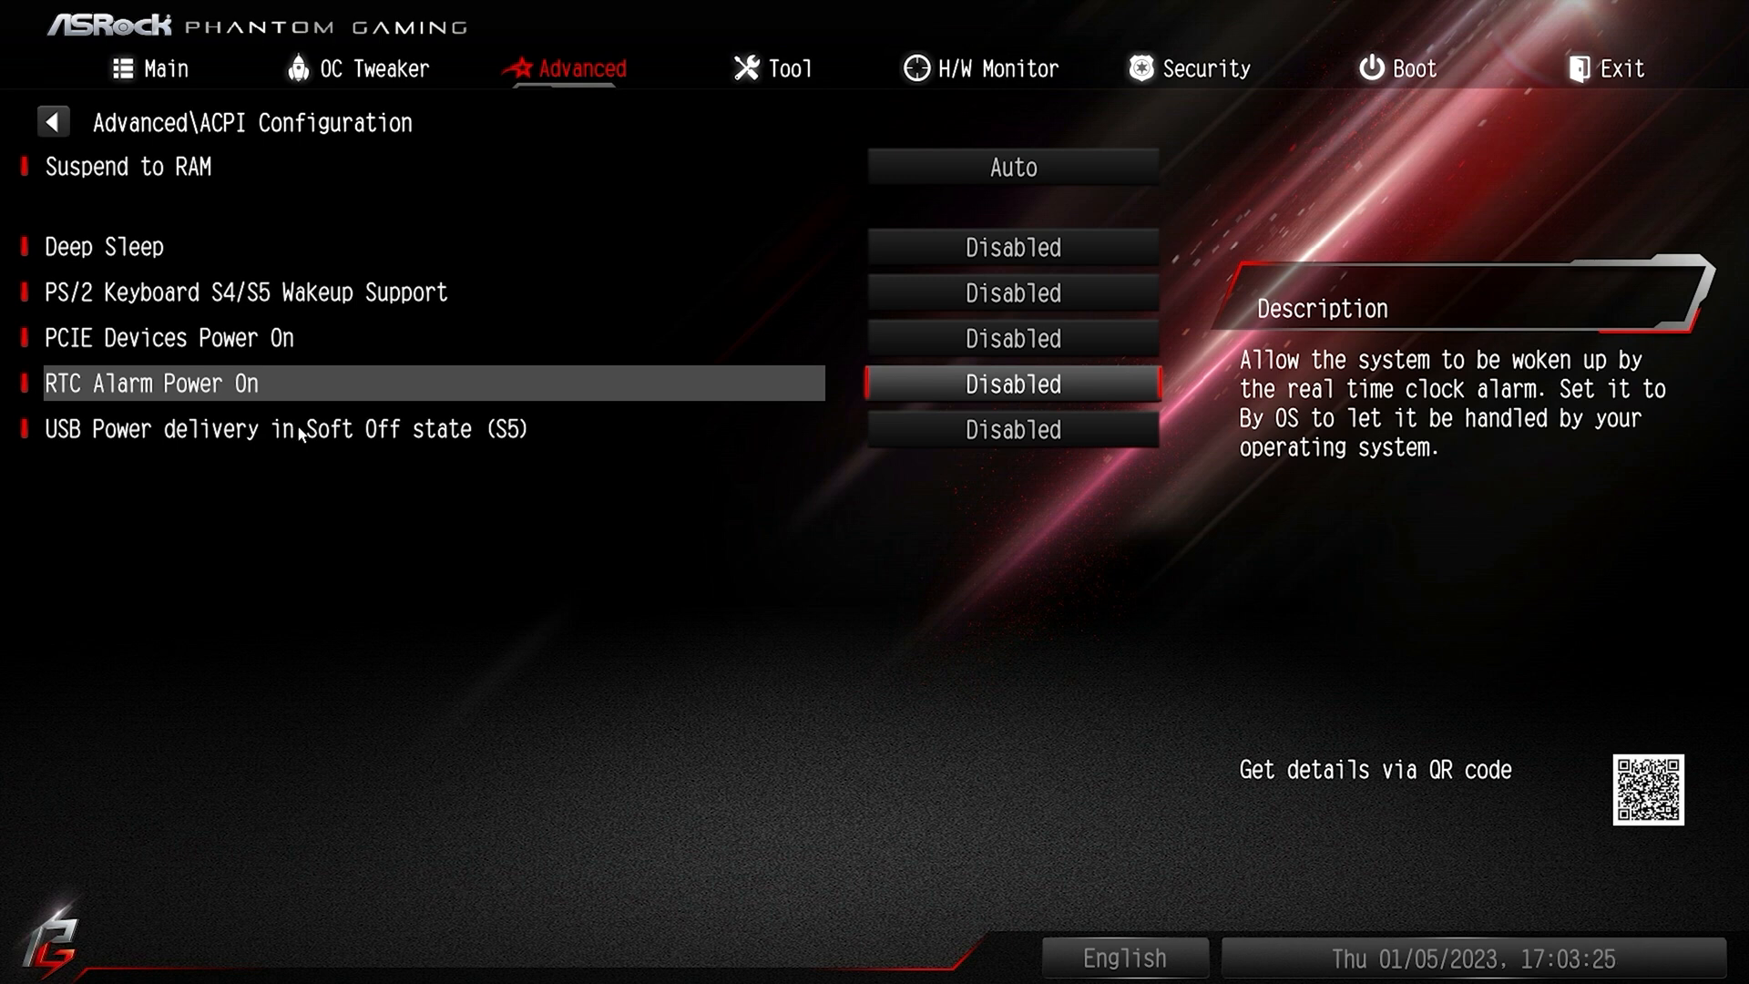
- Review the options for USB Power delivery in Soft Off state (S5), keep Disabled, and leave ACPI Configuration
click(985, 434)
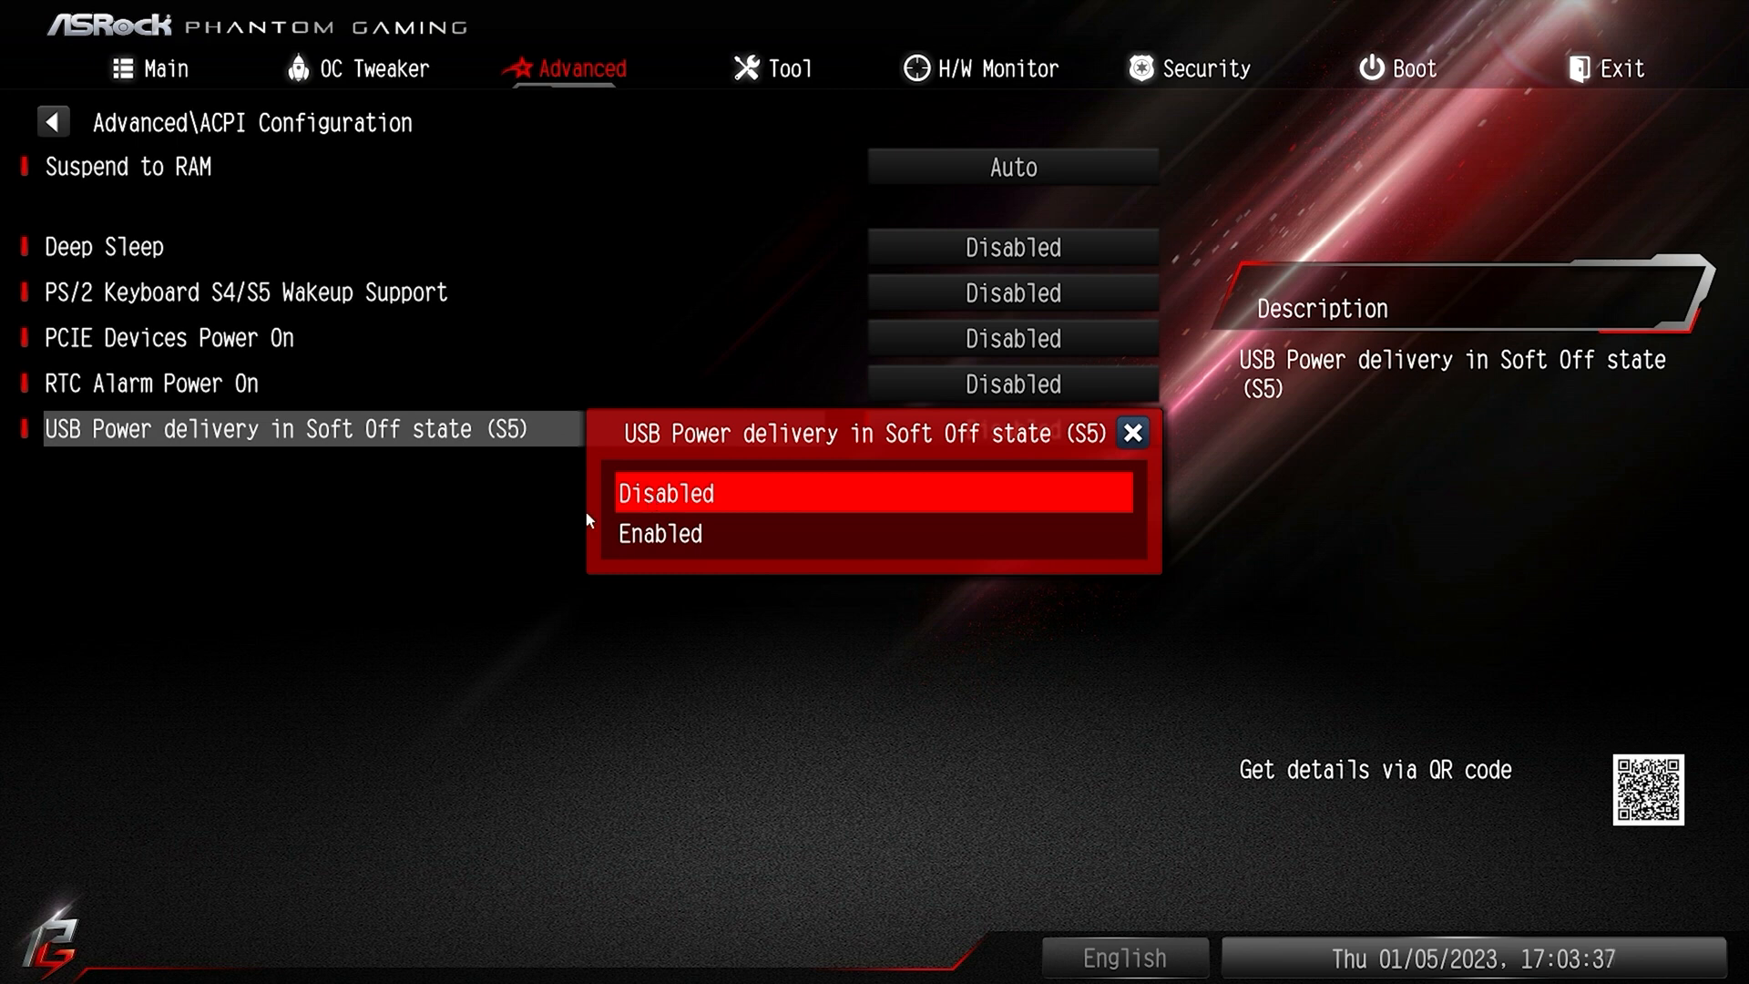
click(1135, 435)
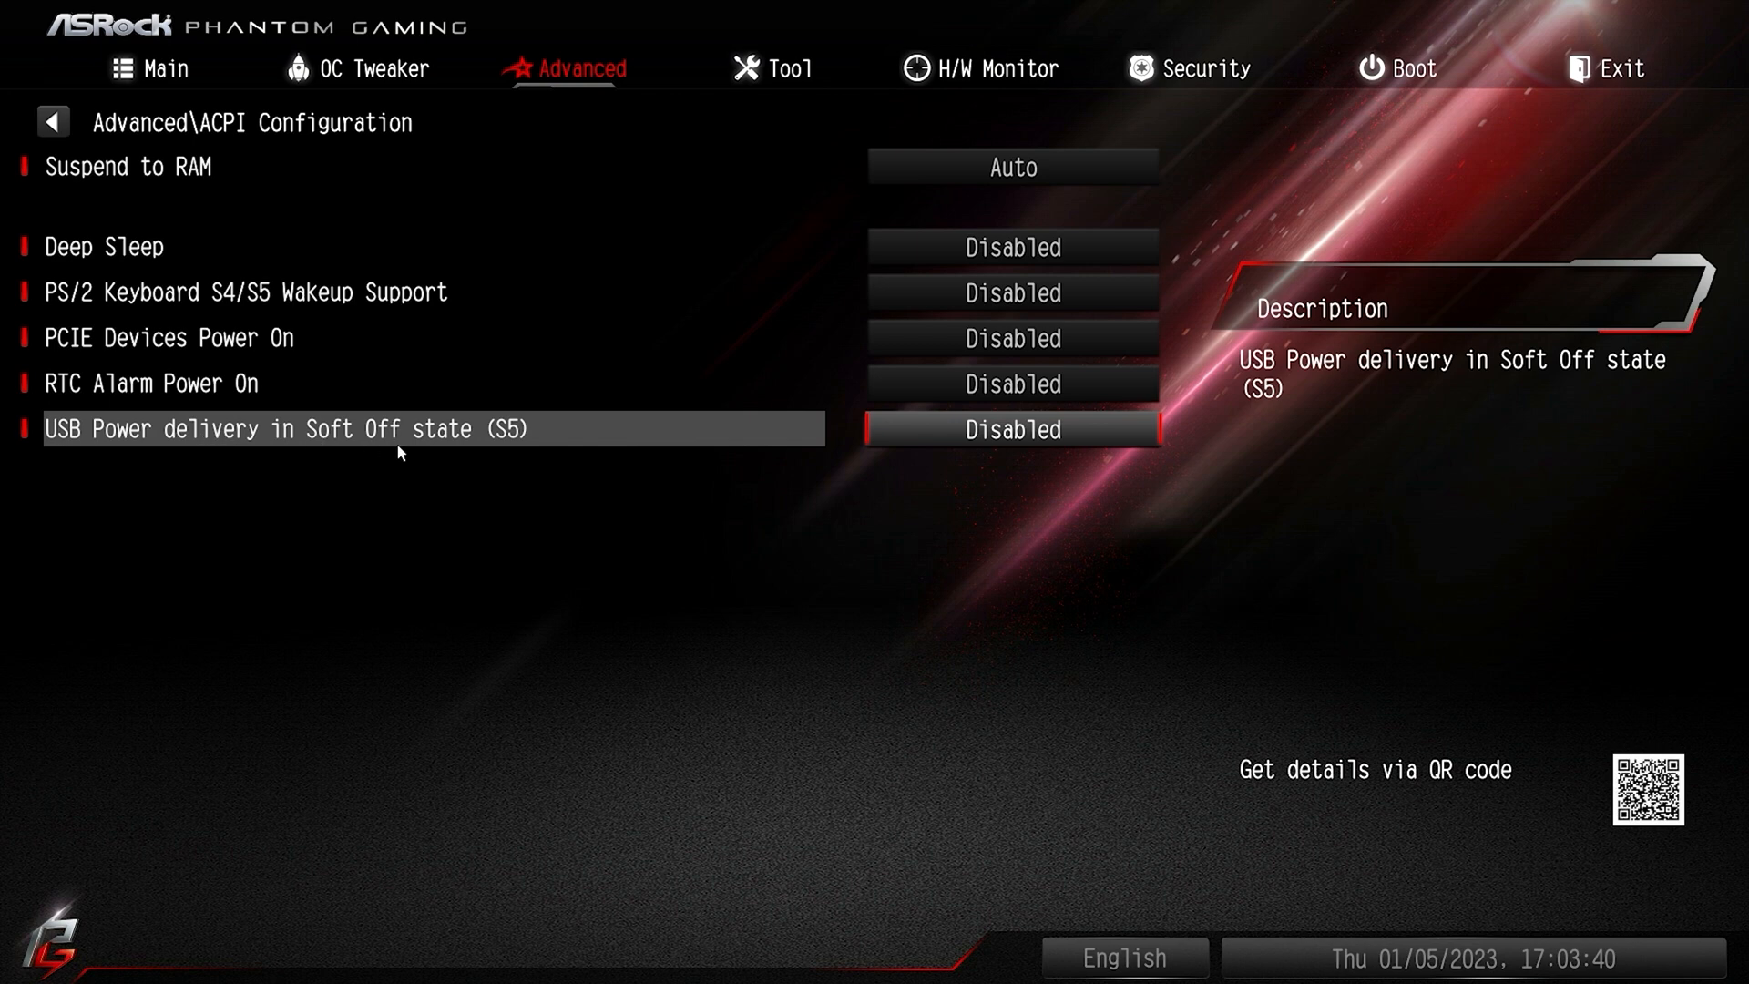
click(924, 440)
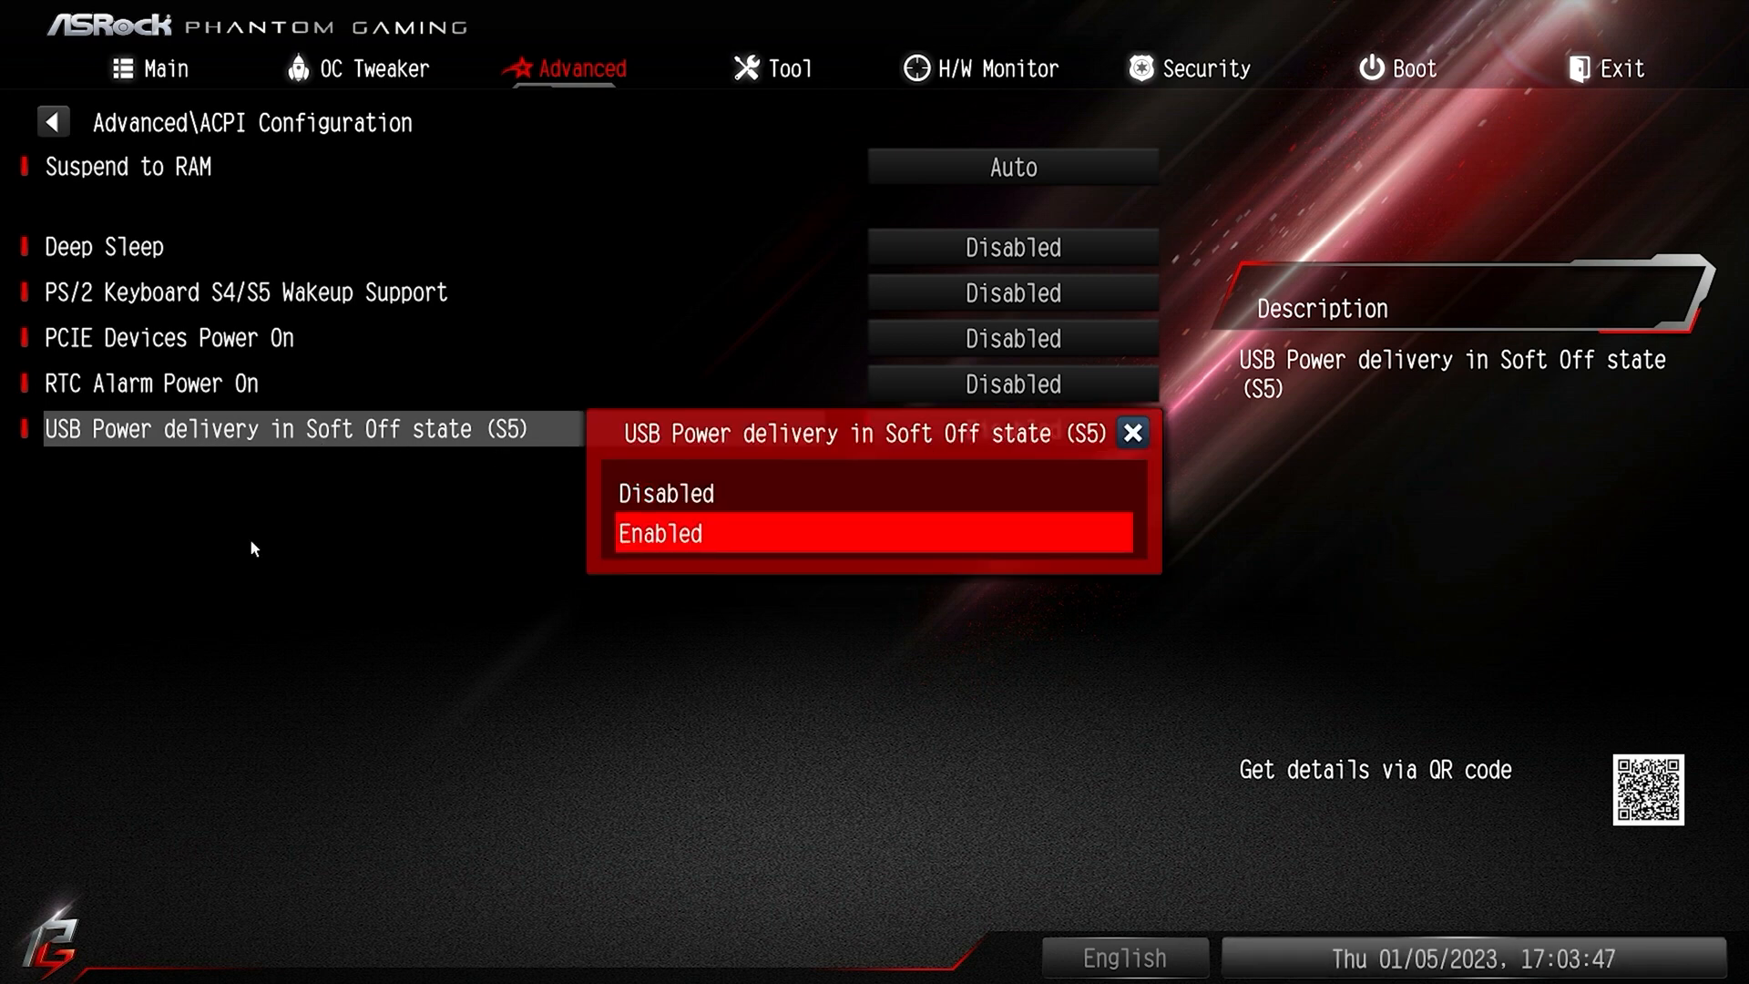
click(1137, 436)
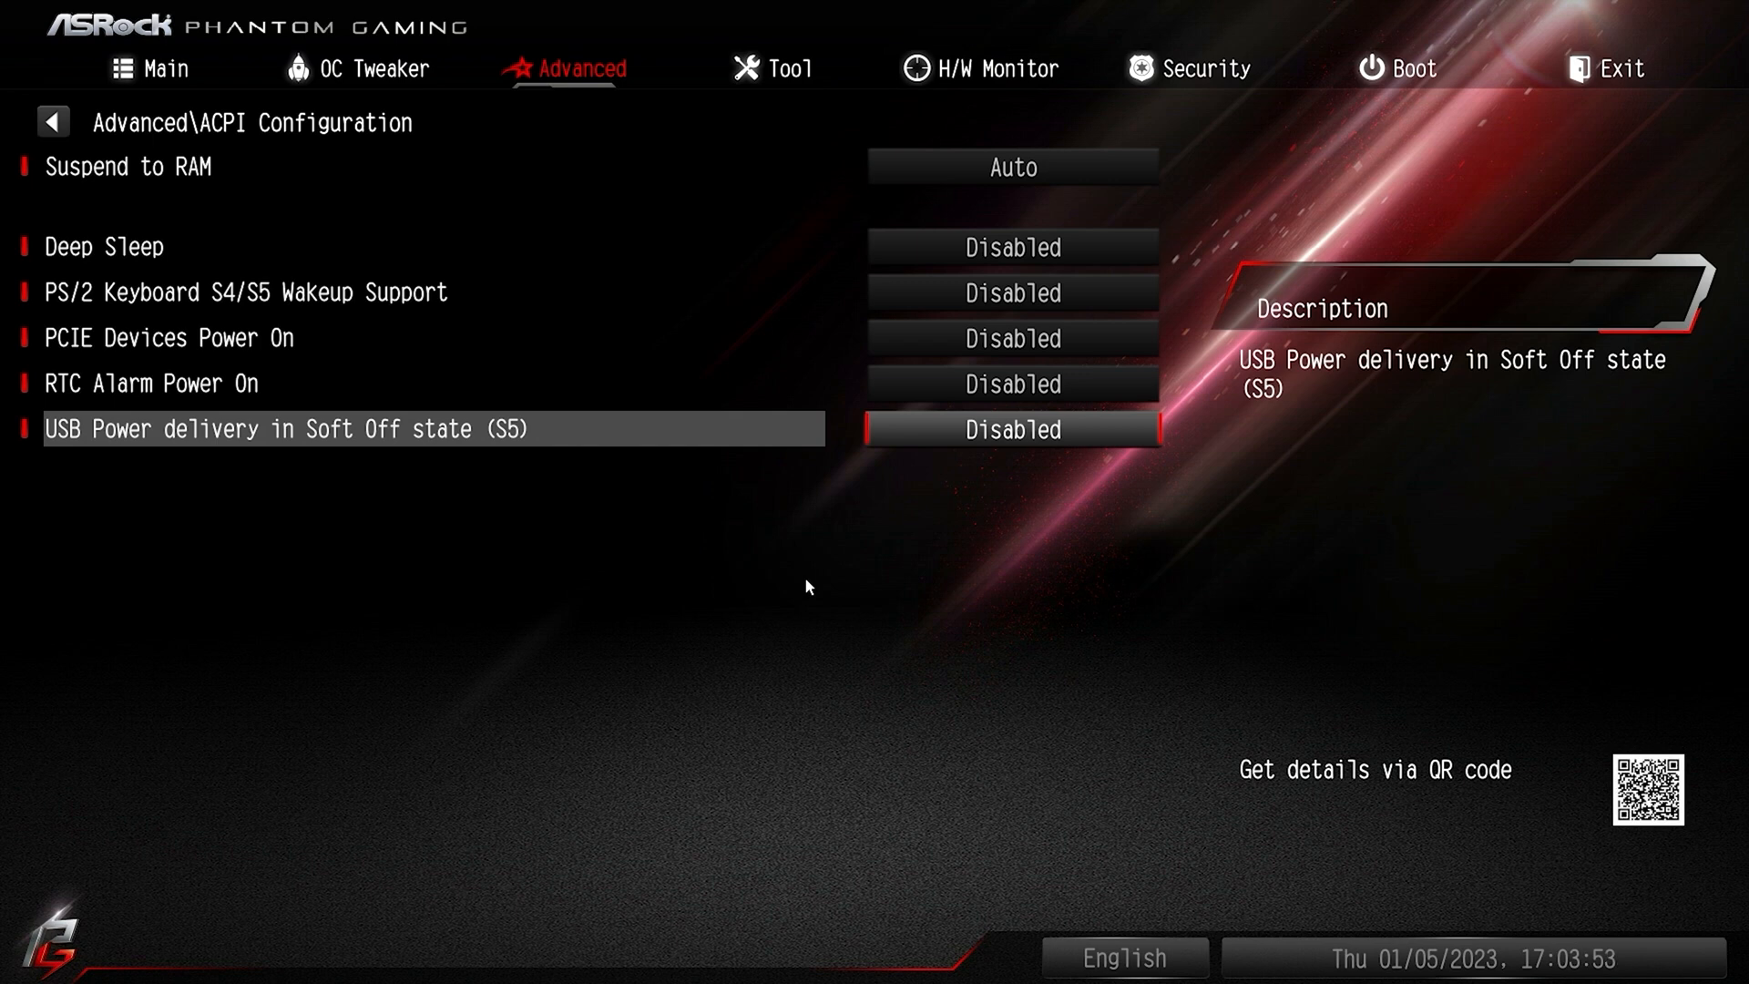
key(Escape)
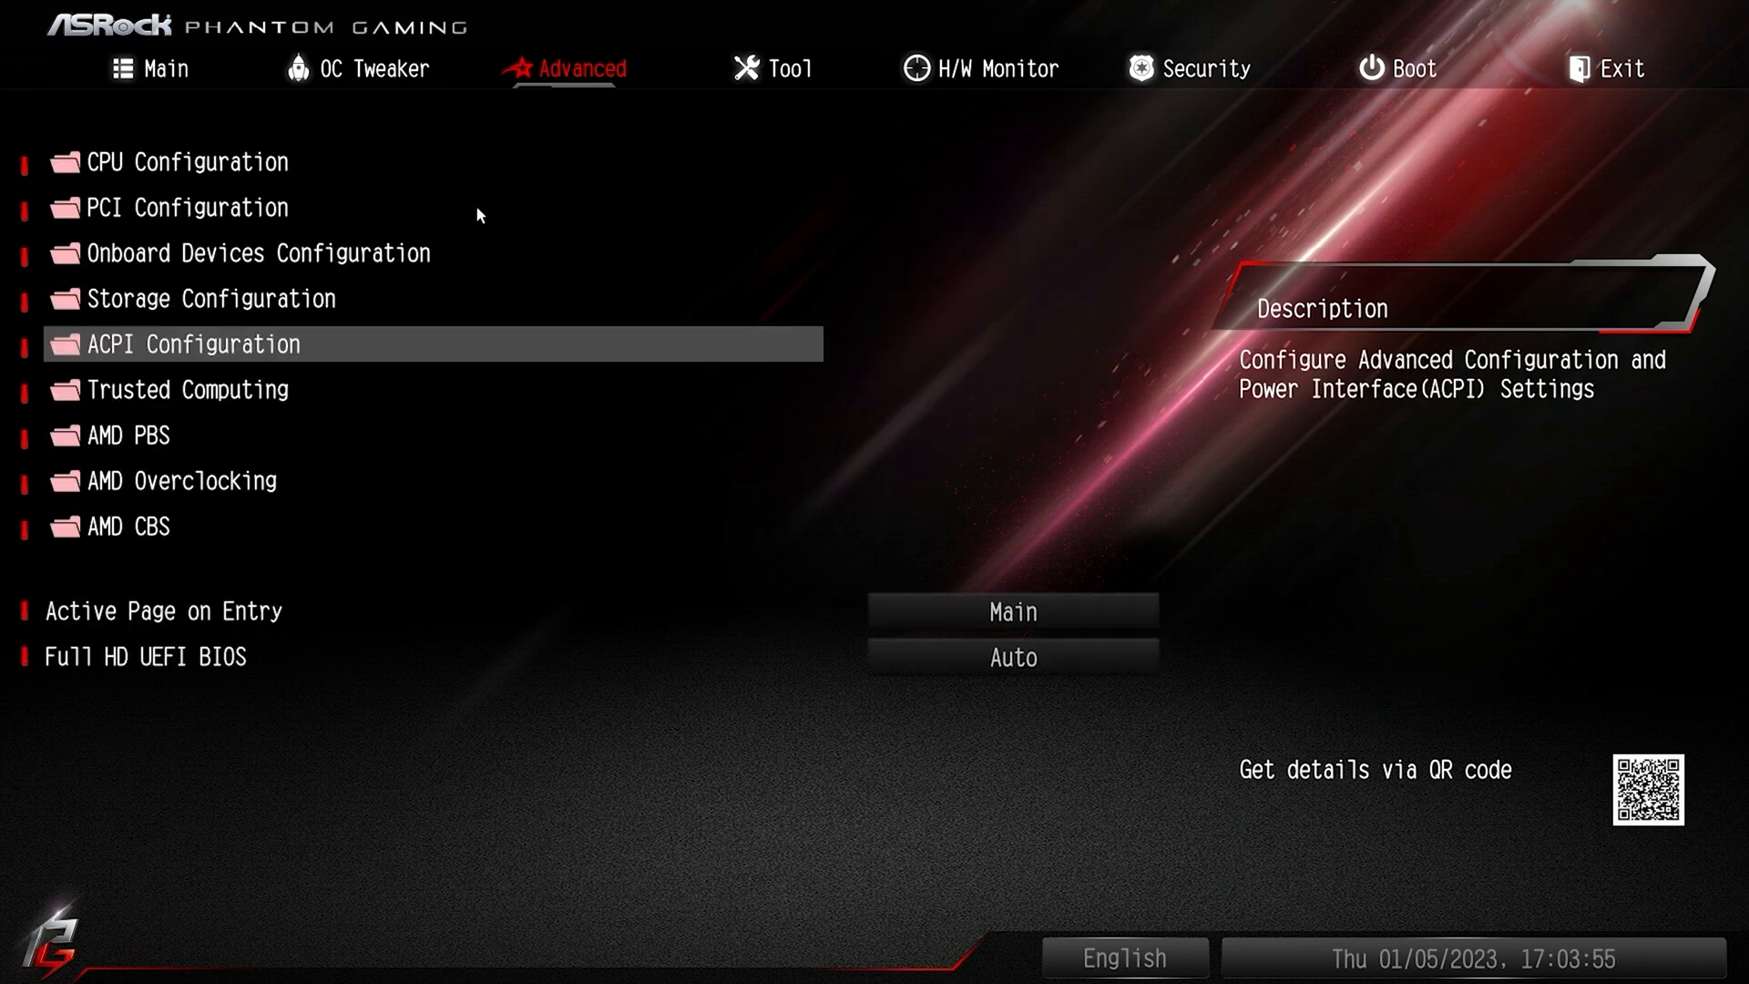
- In Trusted Computing, review the Security Device Support options, keep Enable, and look through the remaining TPM settings
click(244, 401)
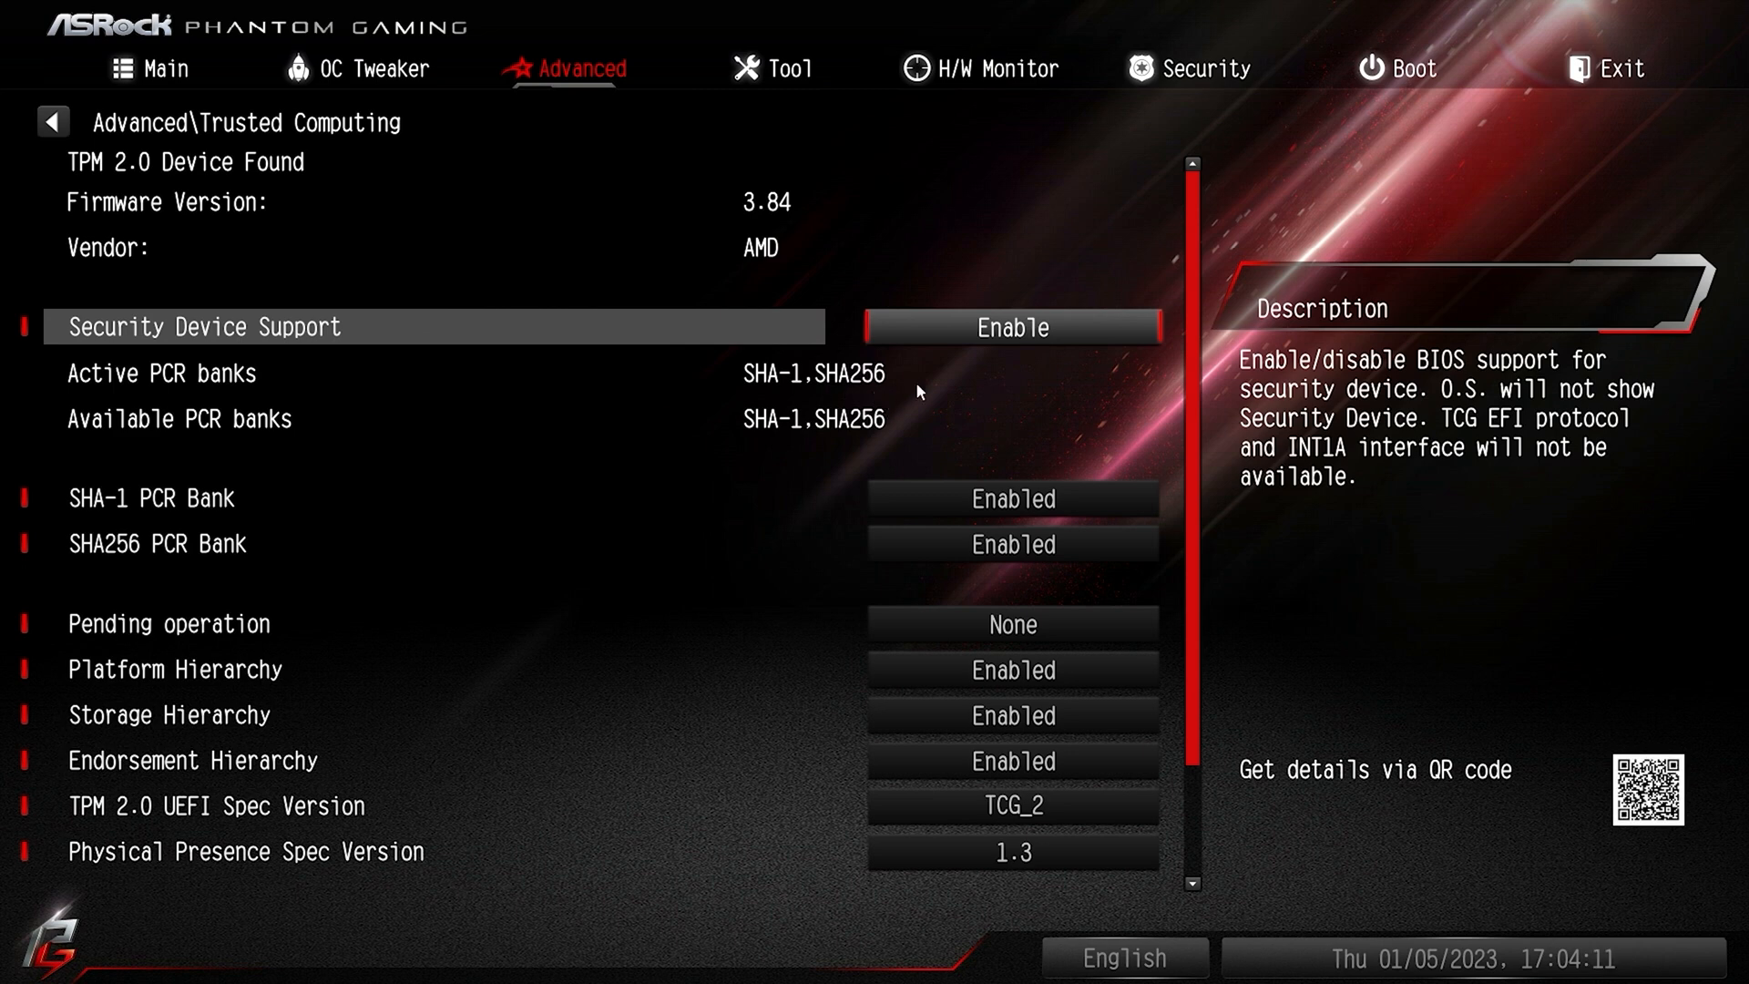
click(983, 337)
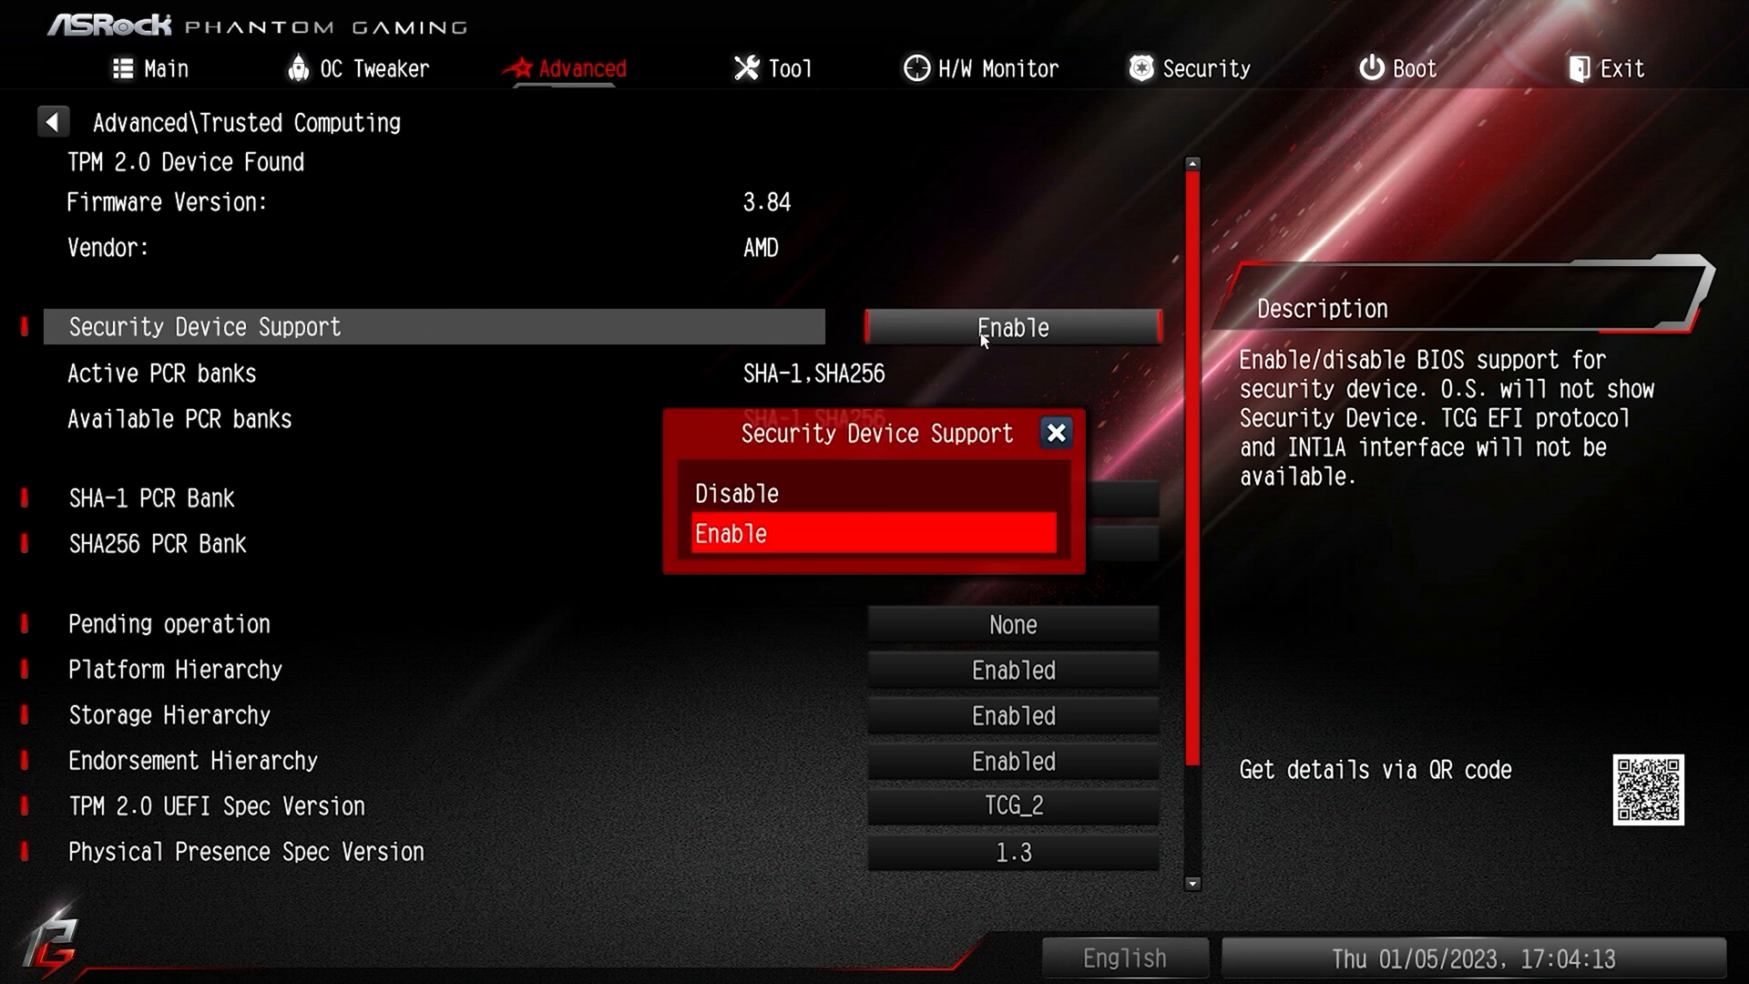
key(Up)
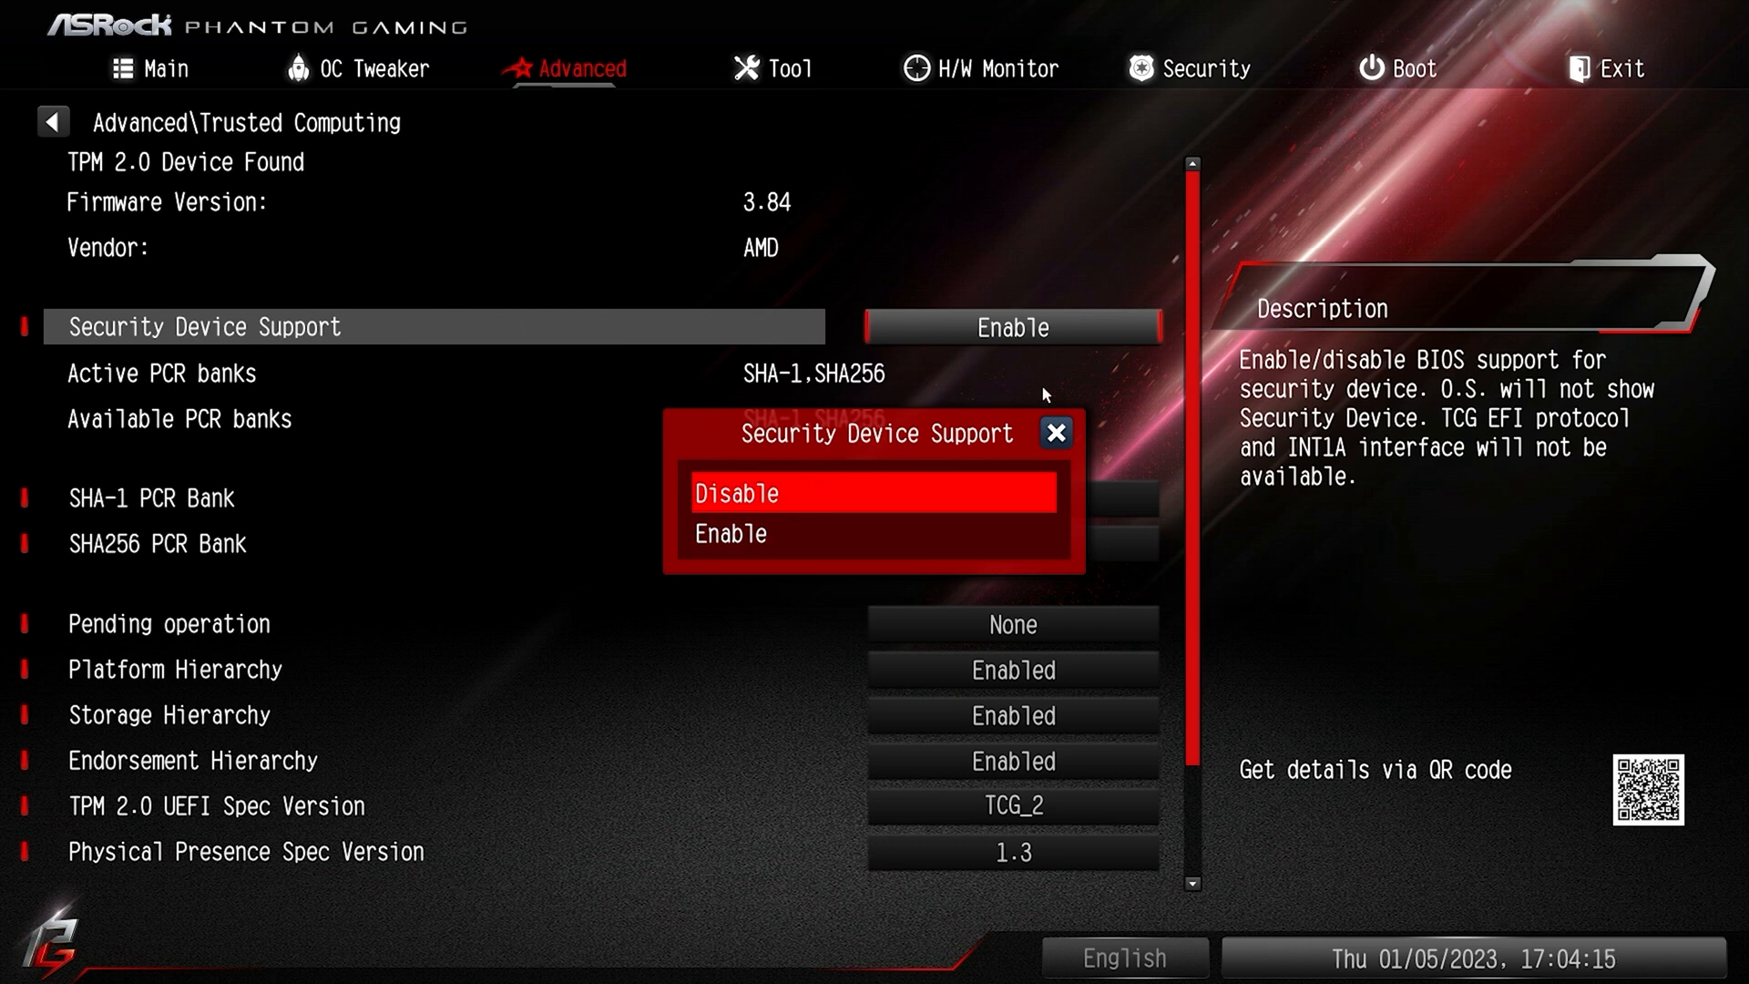
click(1057, 434)
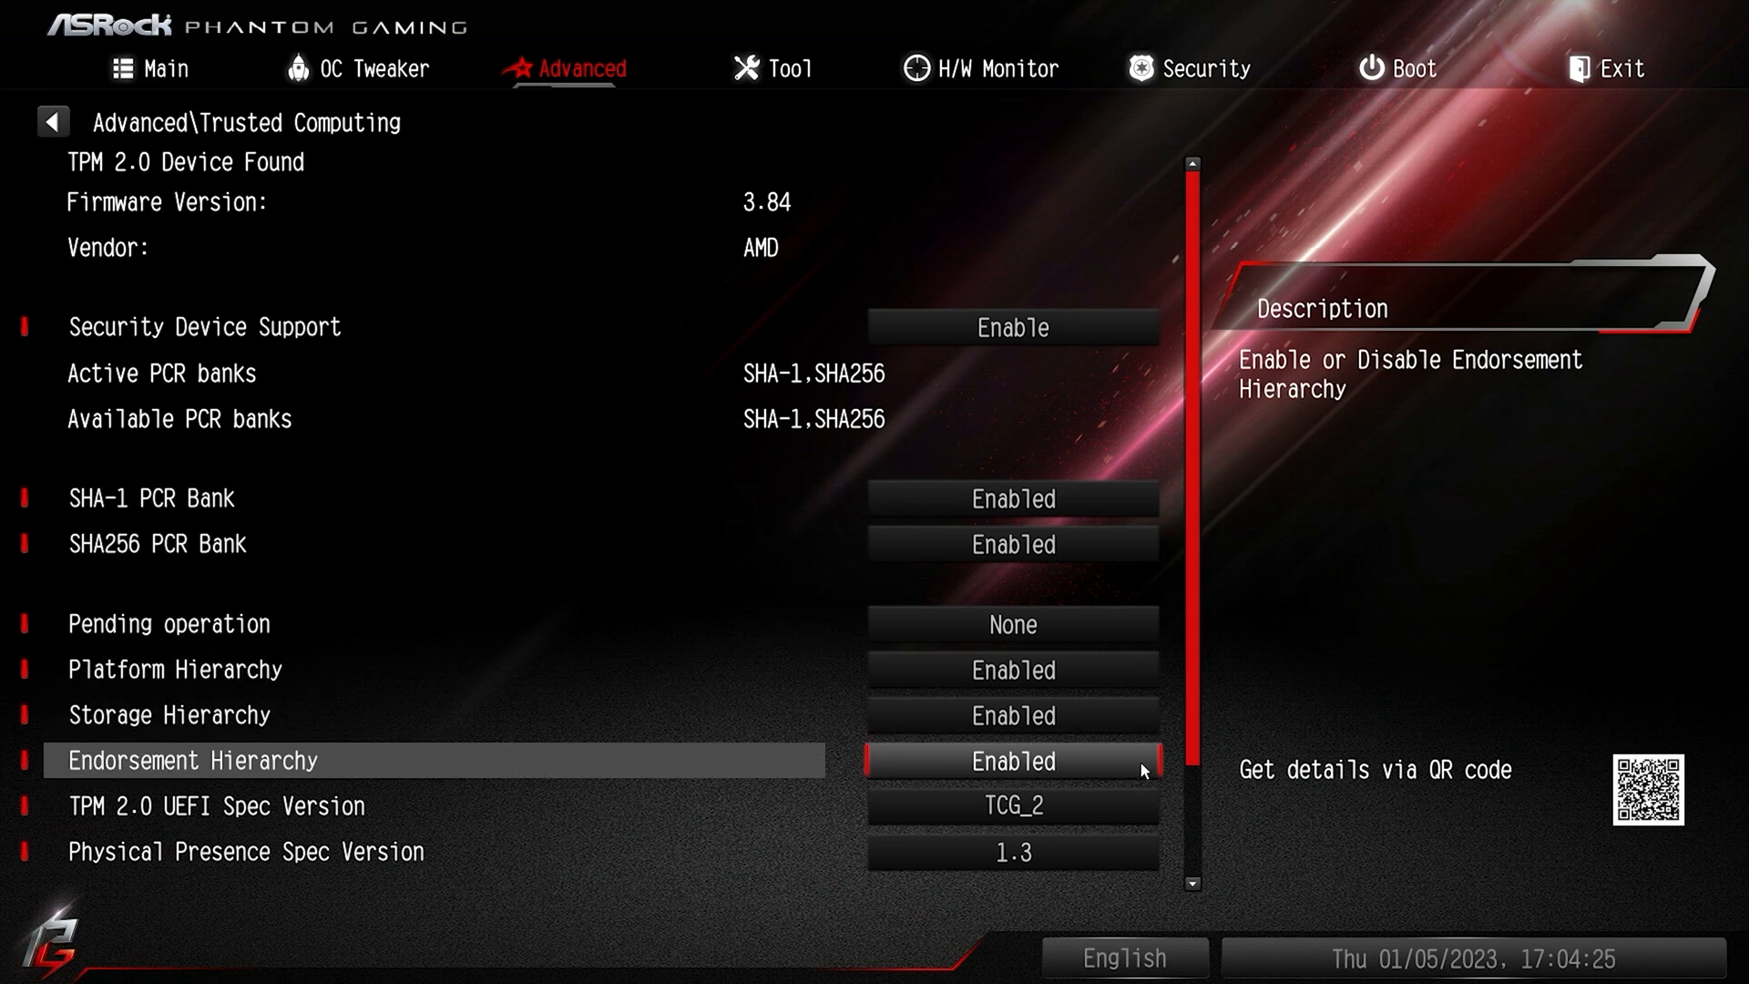
scroll(1140, 862, down, 2)
scroll(1141, 862, down, 1)
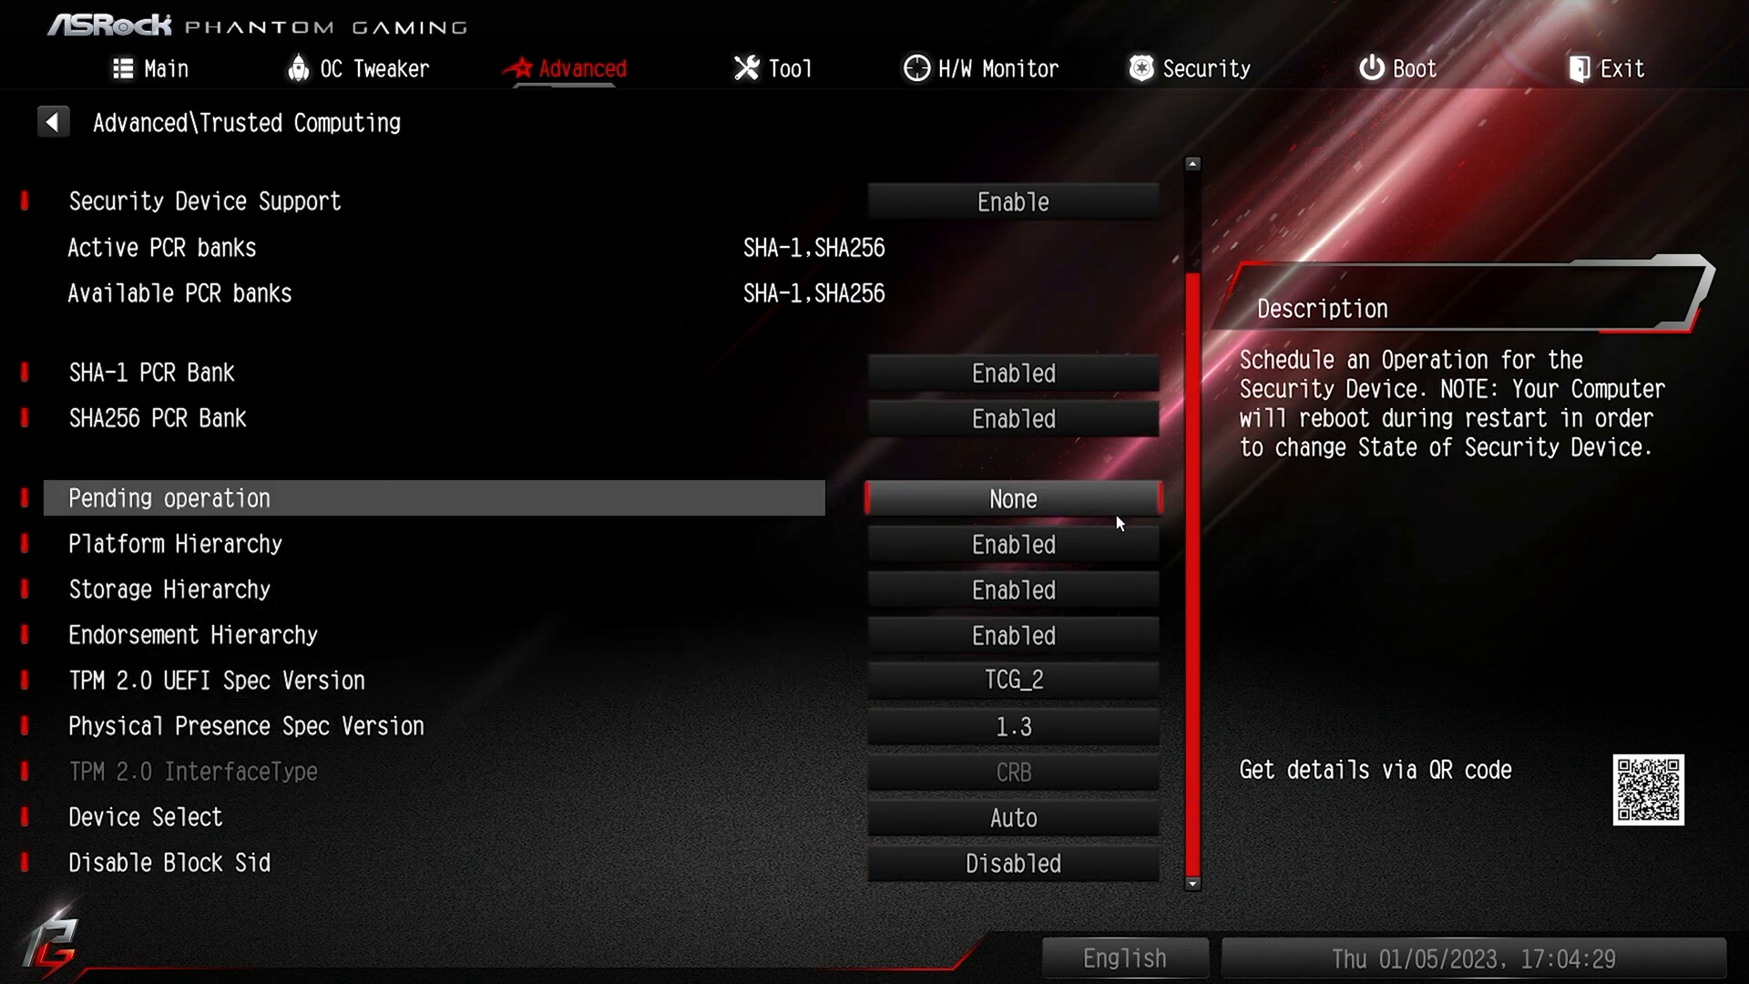
scroll(1140, 292, up, 3)
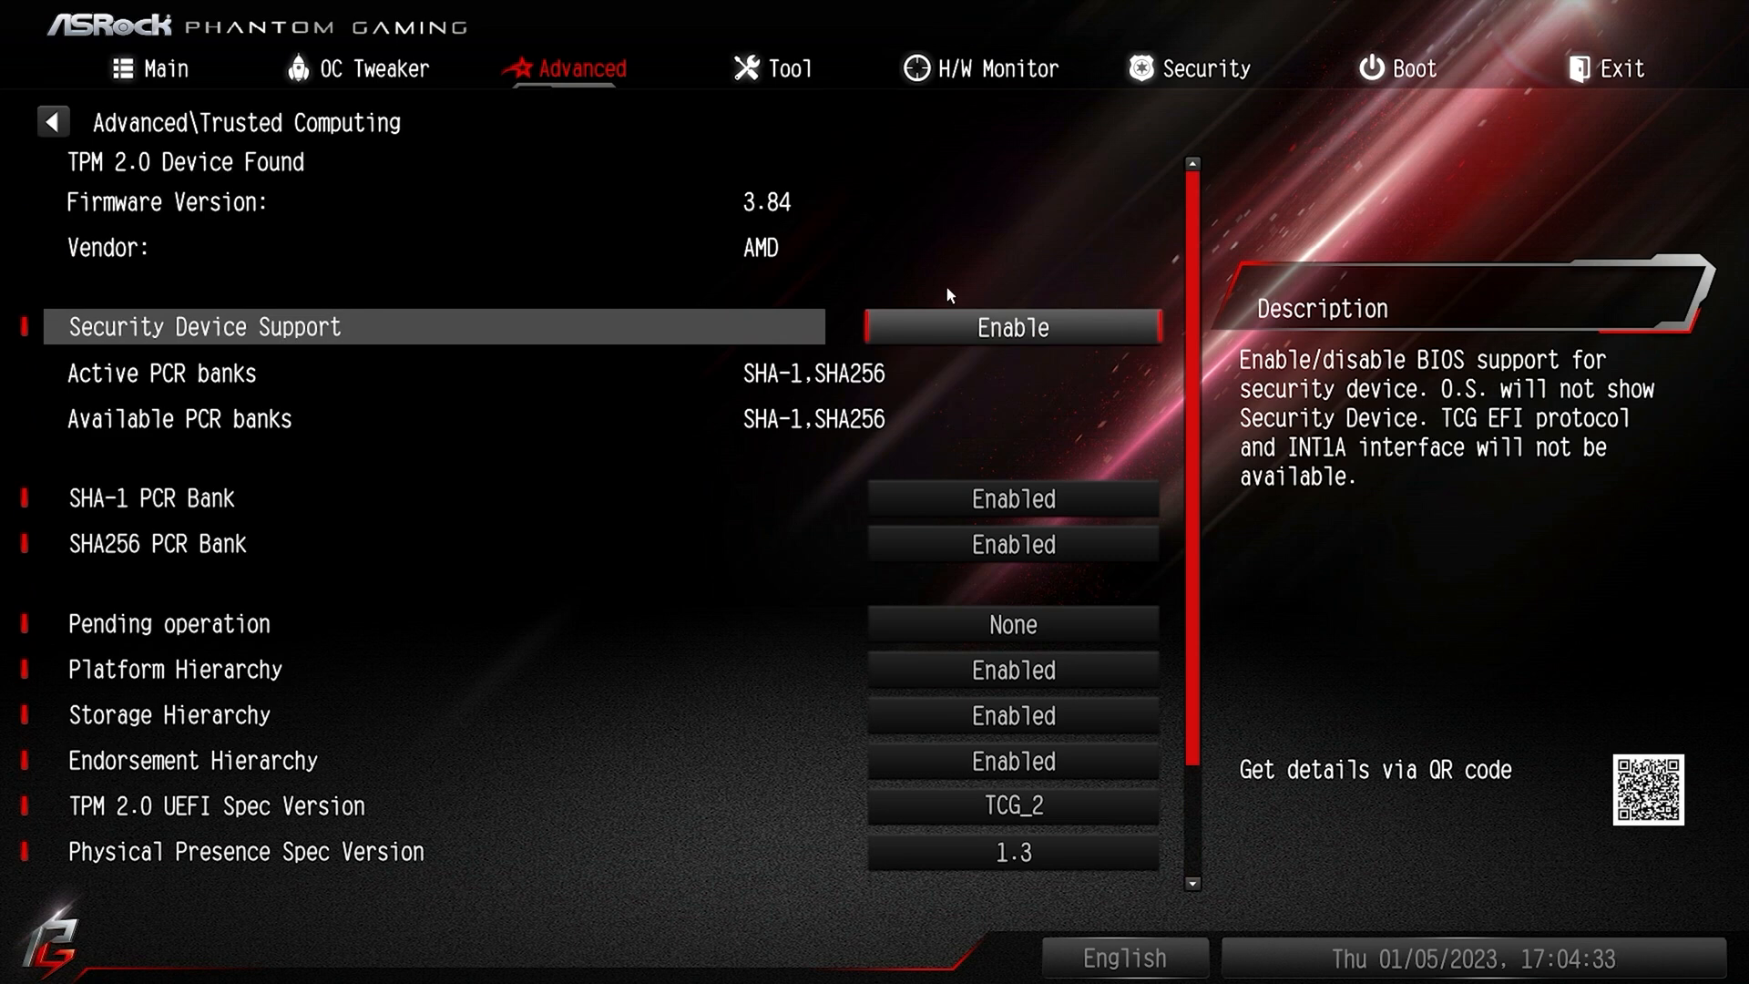
key(Escape)
- Review the firmware details under AMD PBS's AMD Firmware Version page, and return to AMD PBS
key(Down)
key(Return)
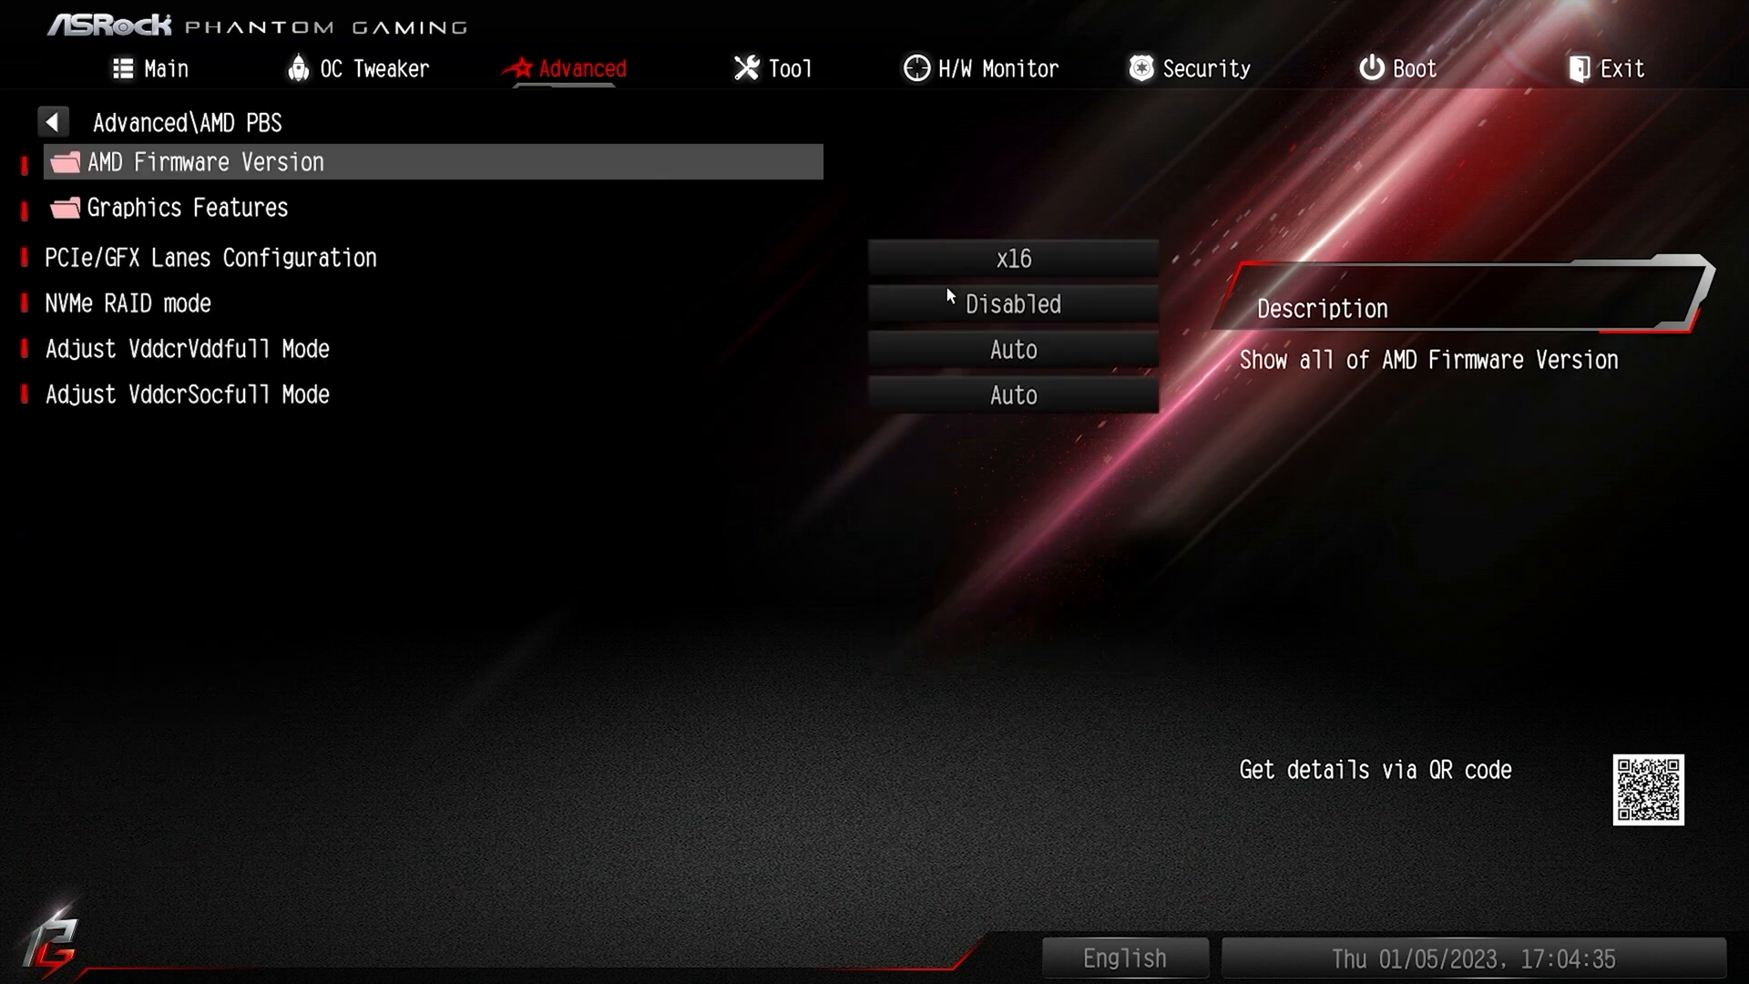
key(Return)
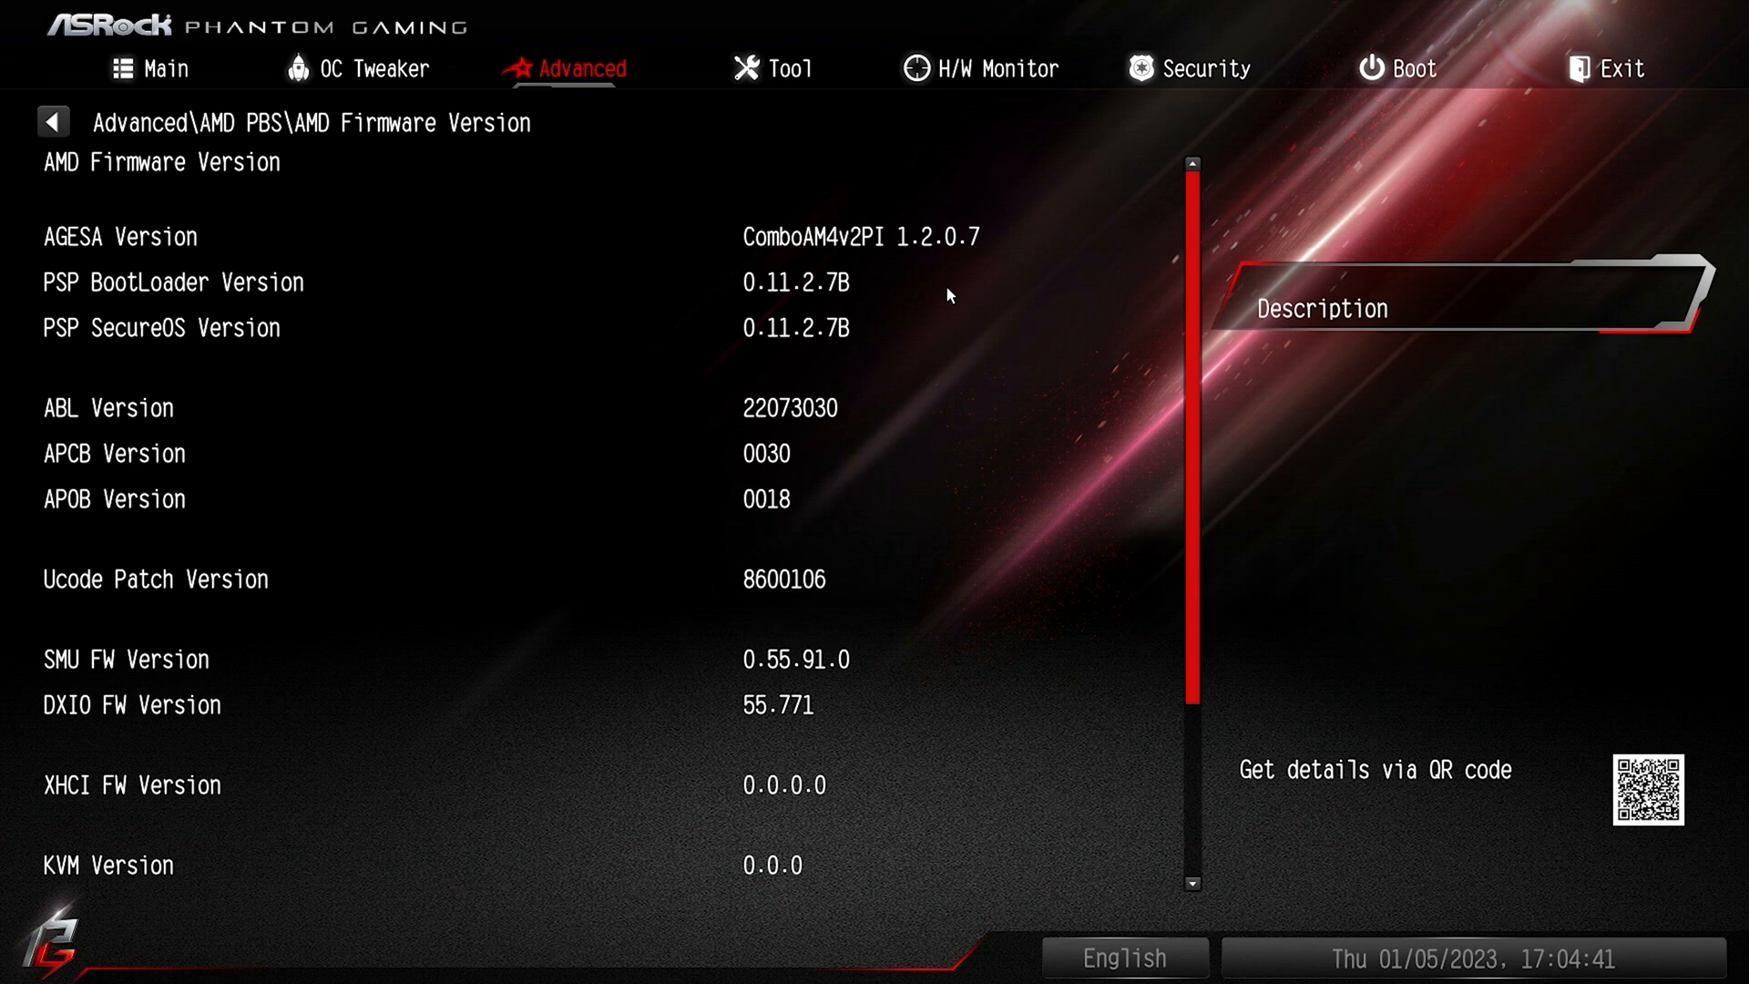
key(Escape)
- In Graphics Features, review the Primary Video Adaptor options, keep Ext Graphics (PEG), and return to AMD PBS
key(Down)
key(Return)
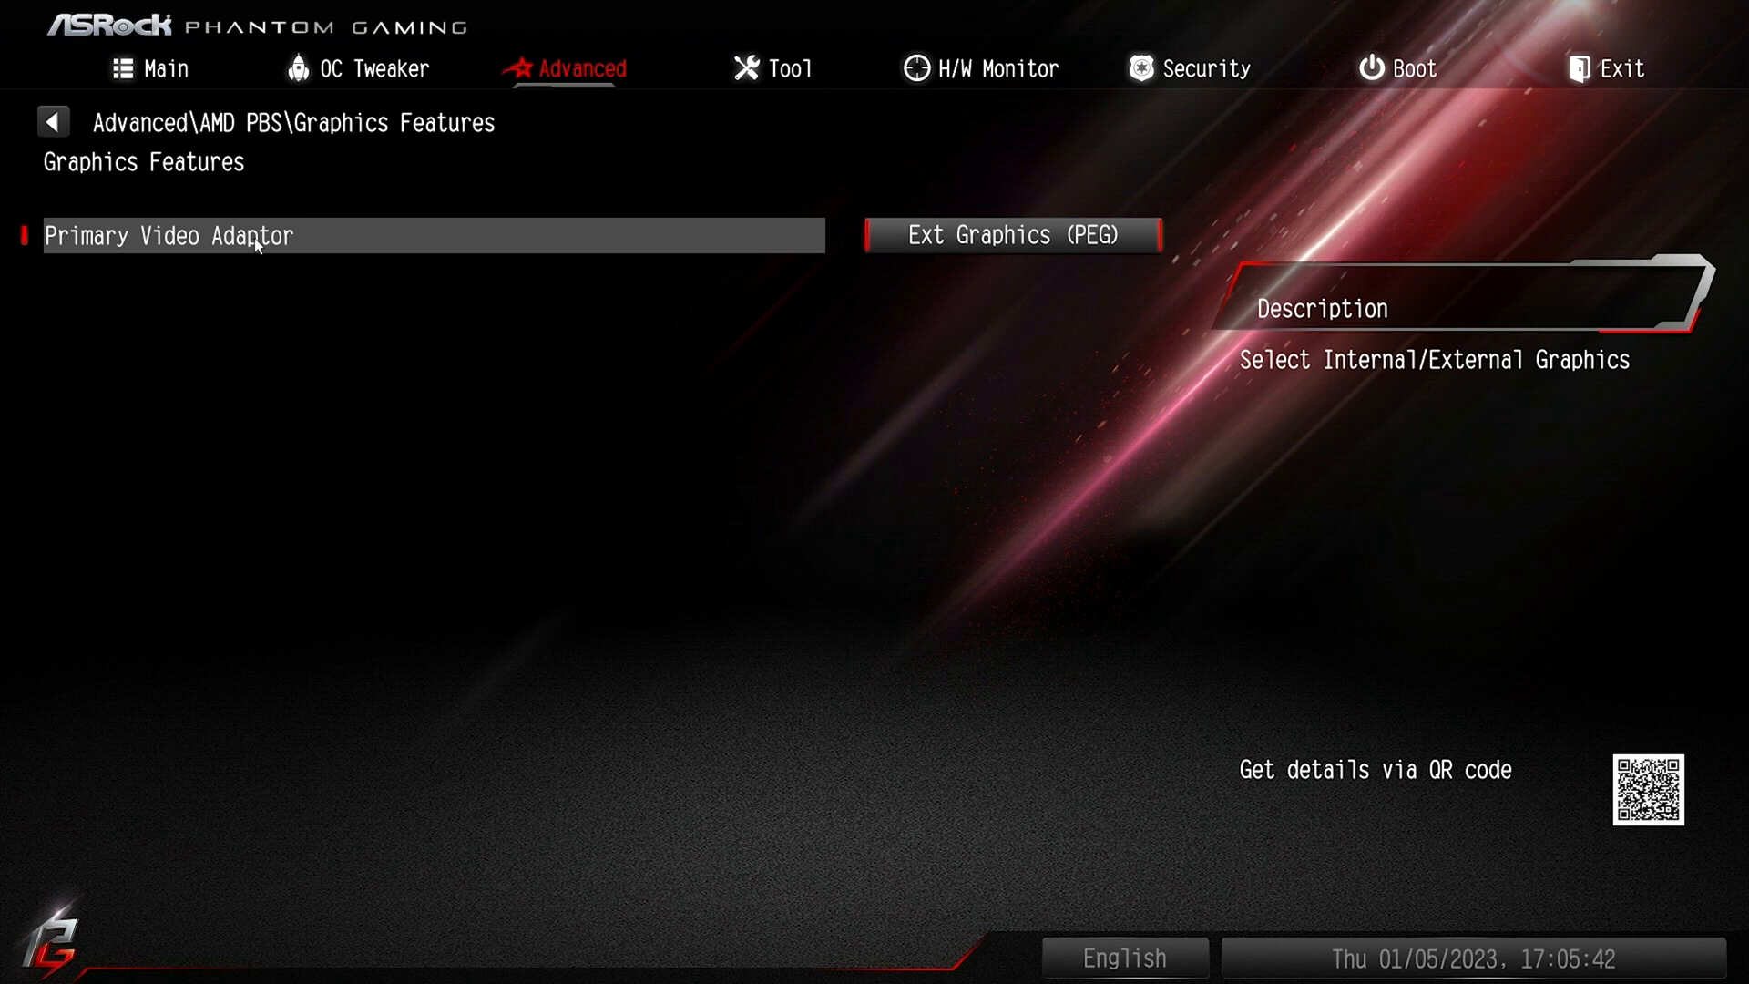
click(255, 238)
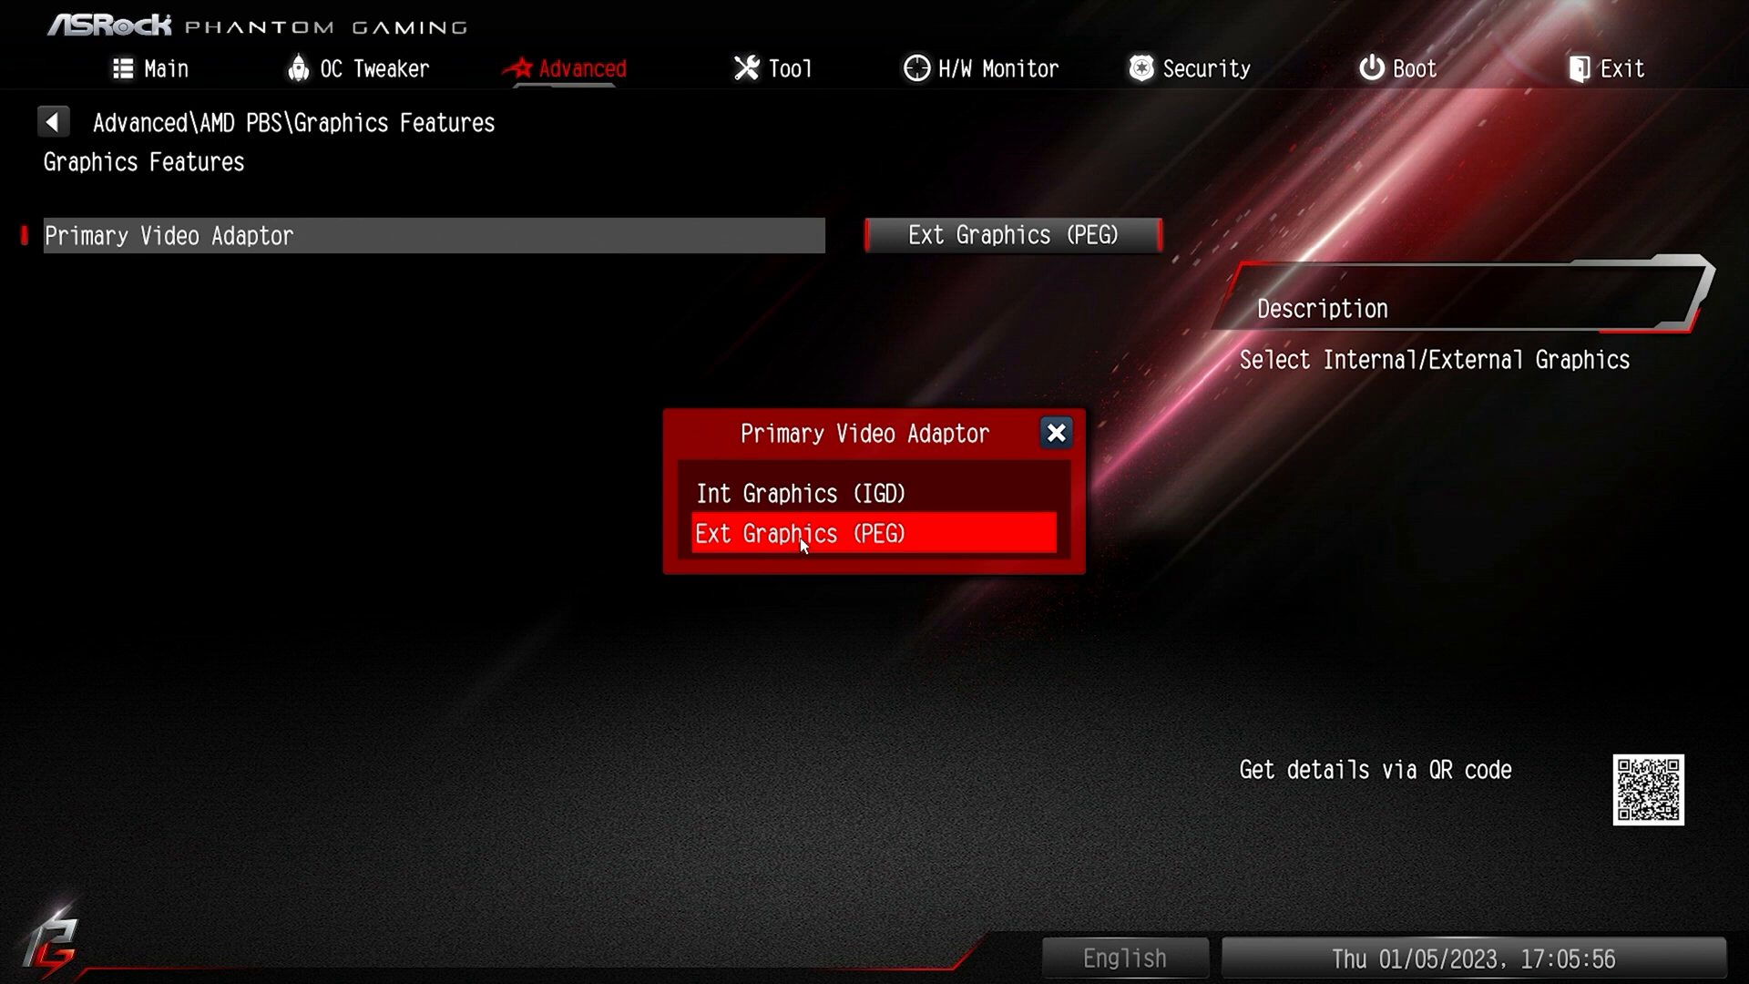
click(802, 540)
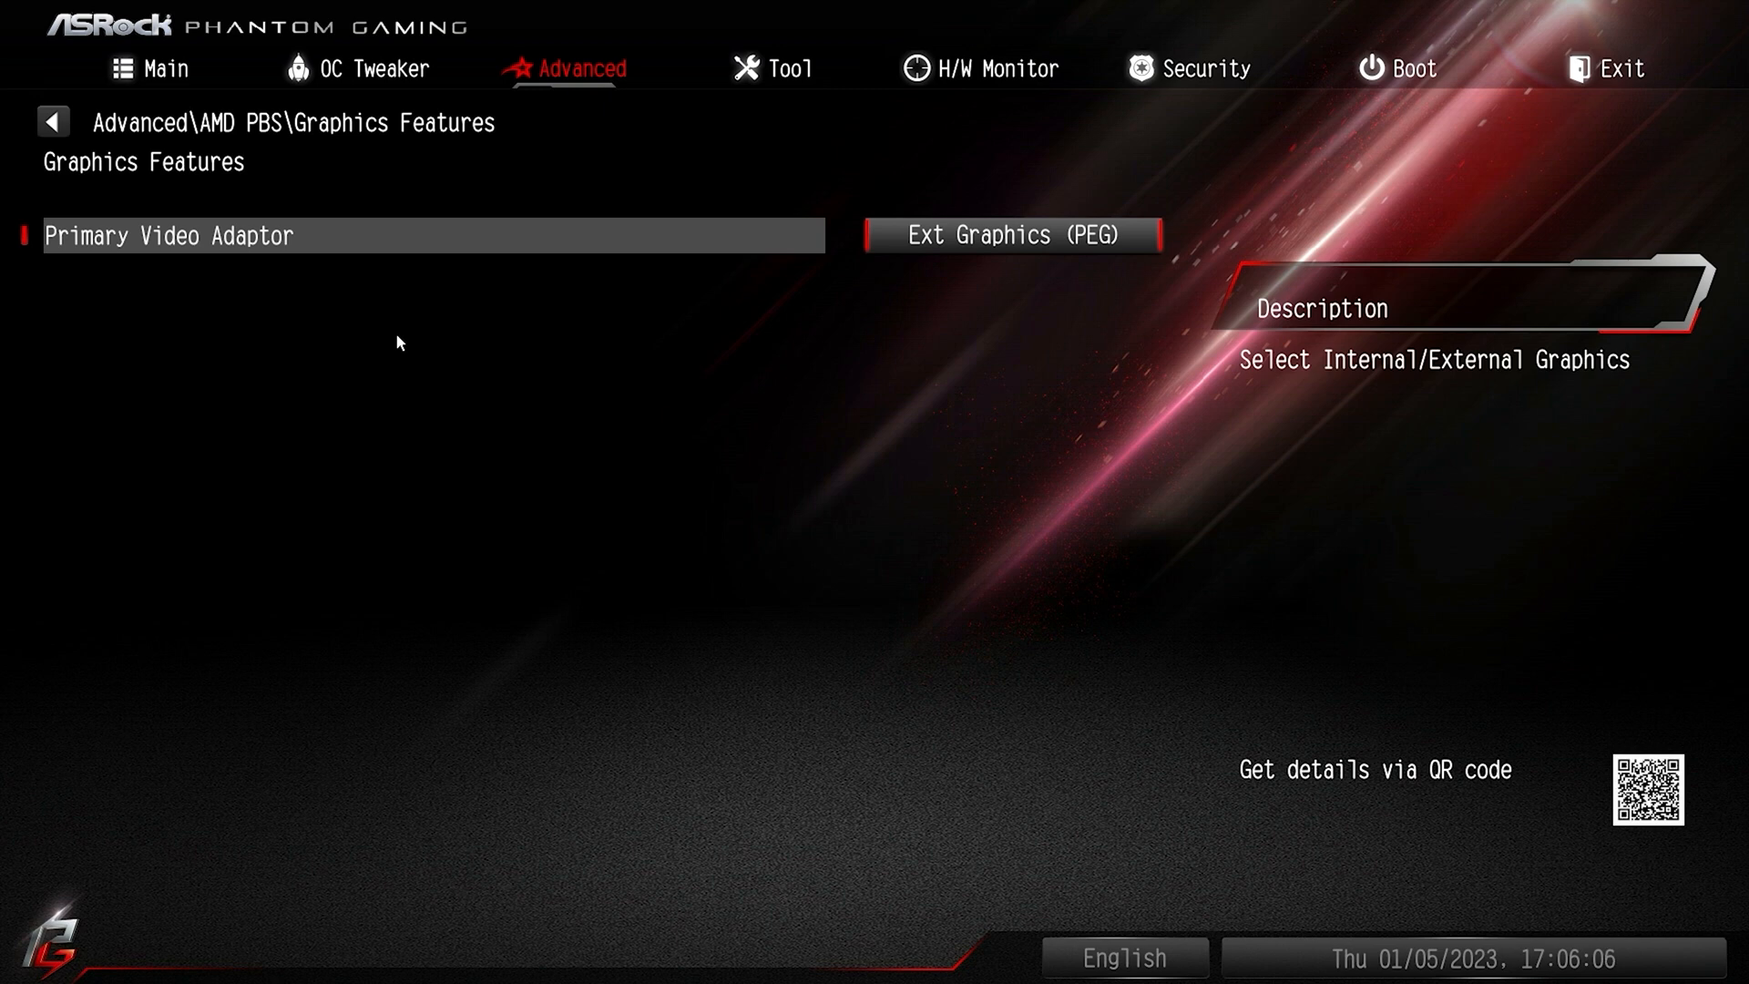
key(Escape)
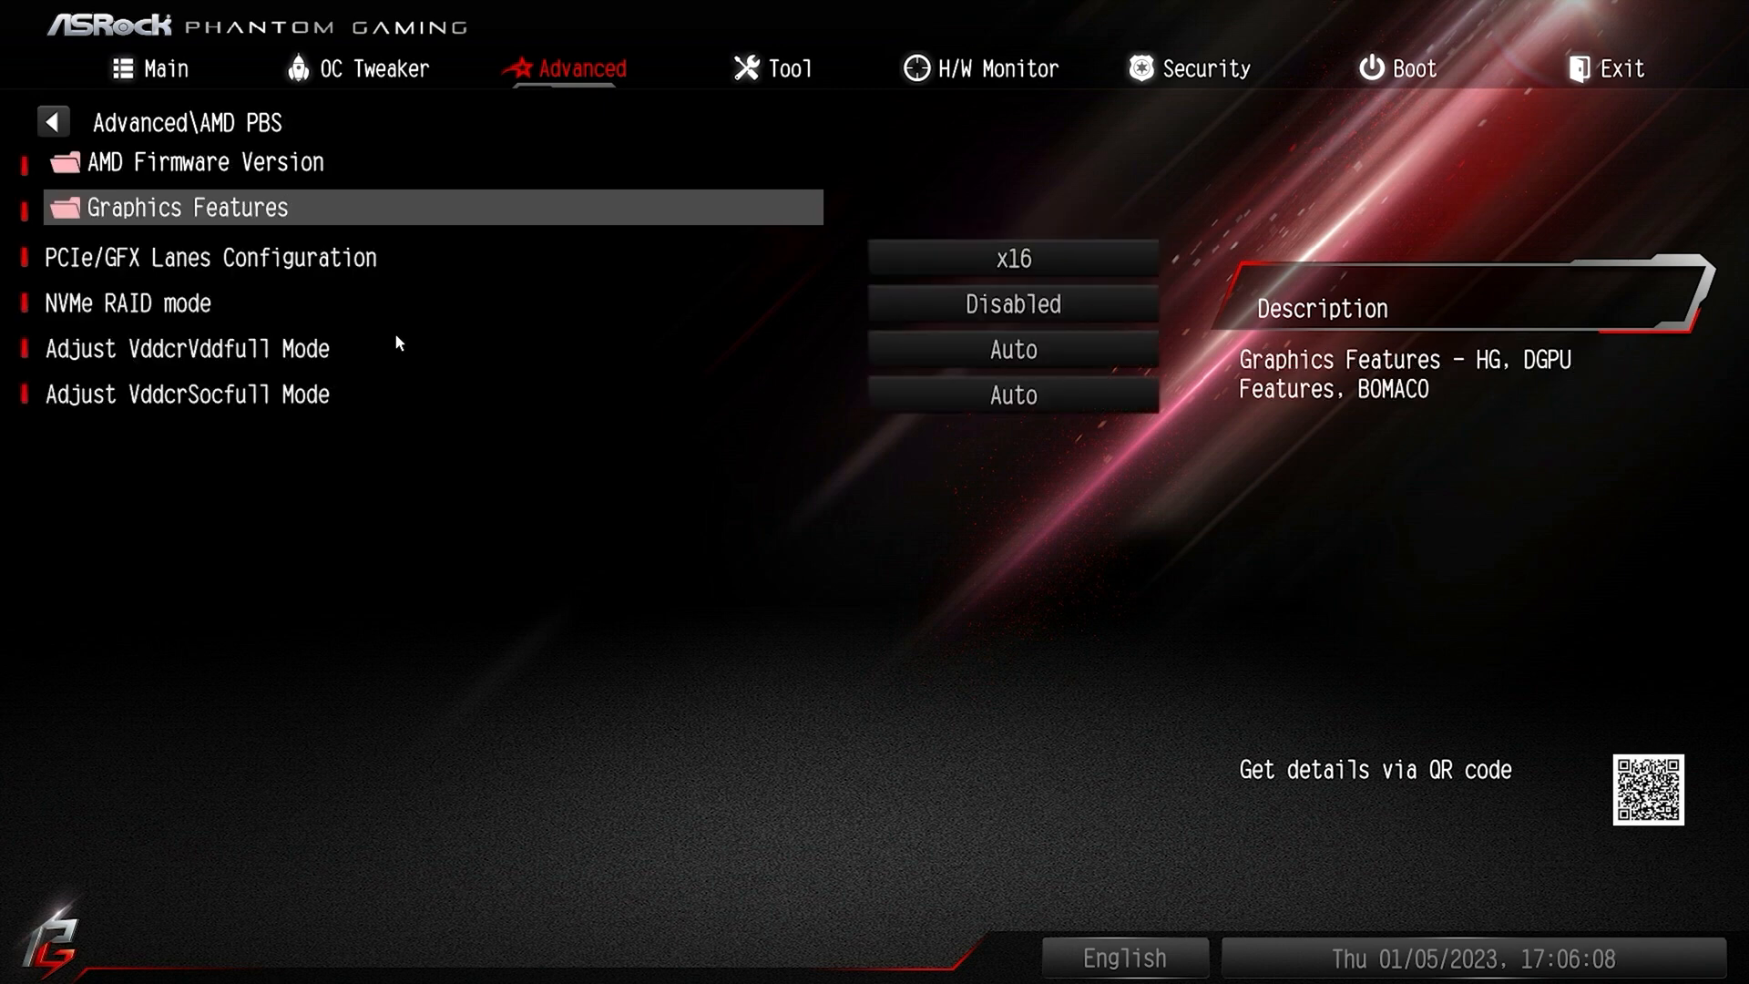
- Review the PCIe/GFX Lanes Configuration and NVMe RAID mode options, keeping x16 and Disabled
key(Down)
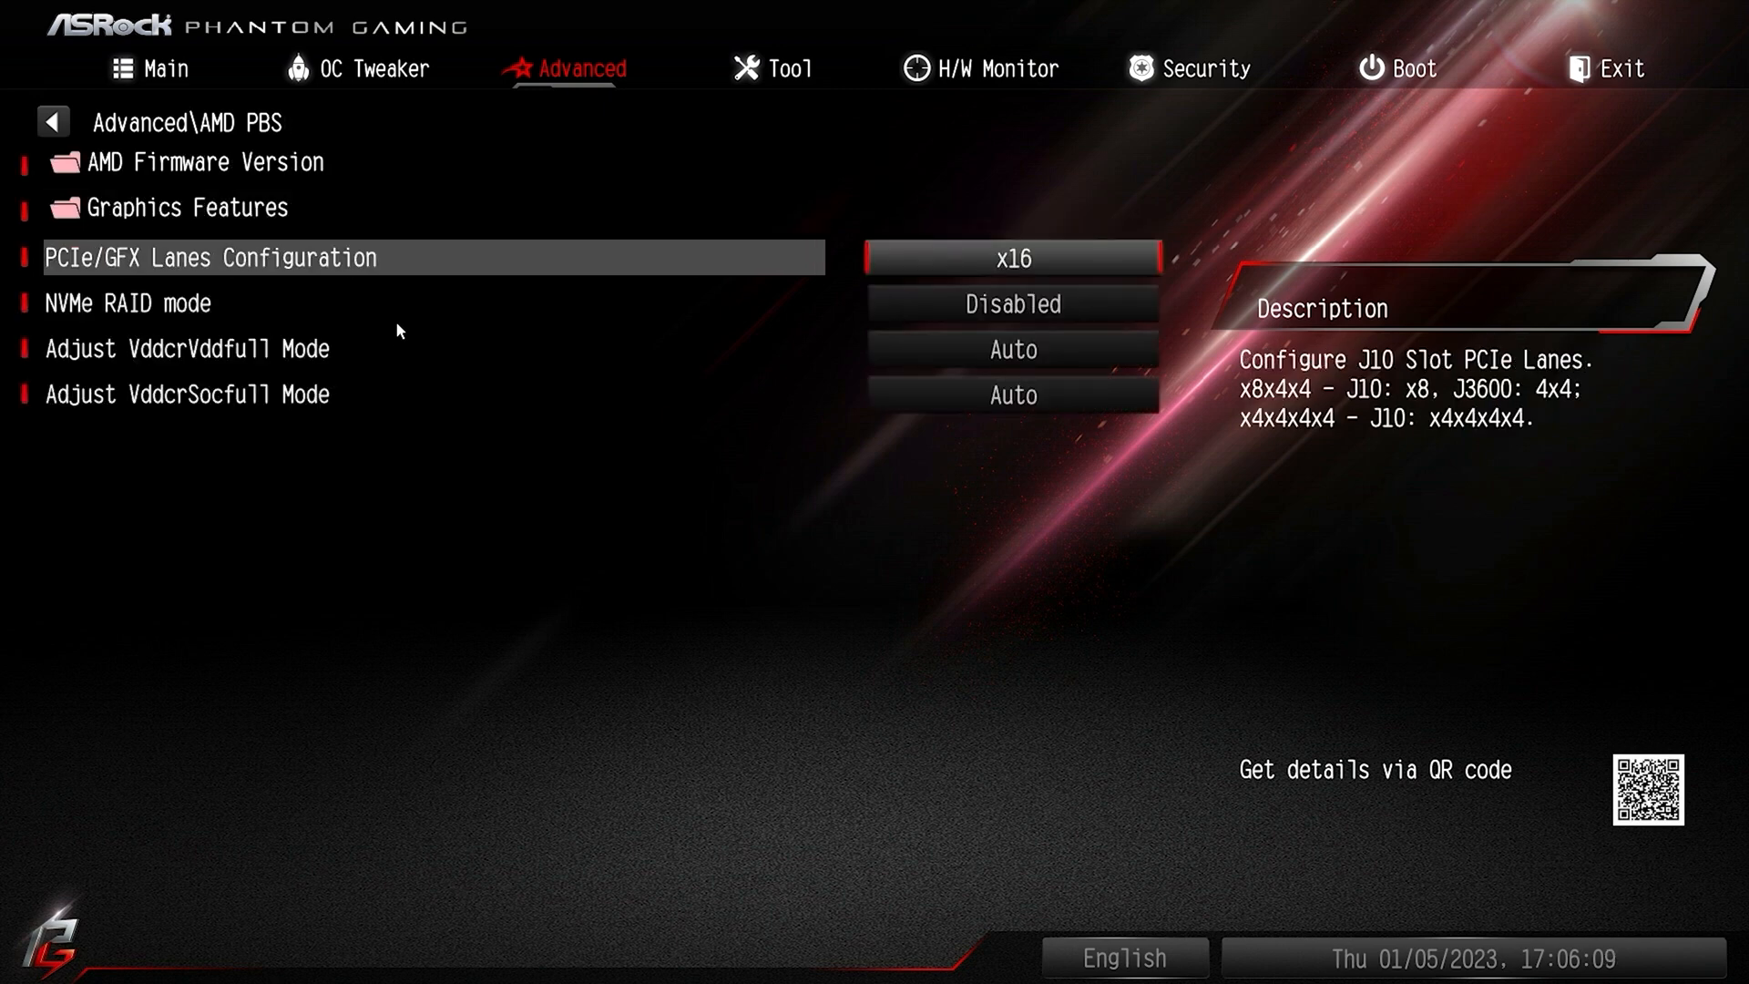
key(Return)
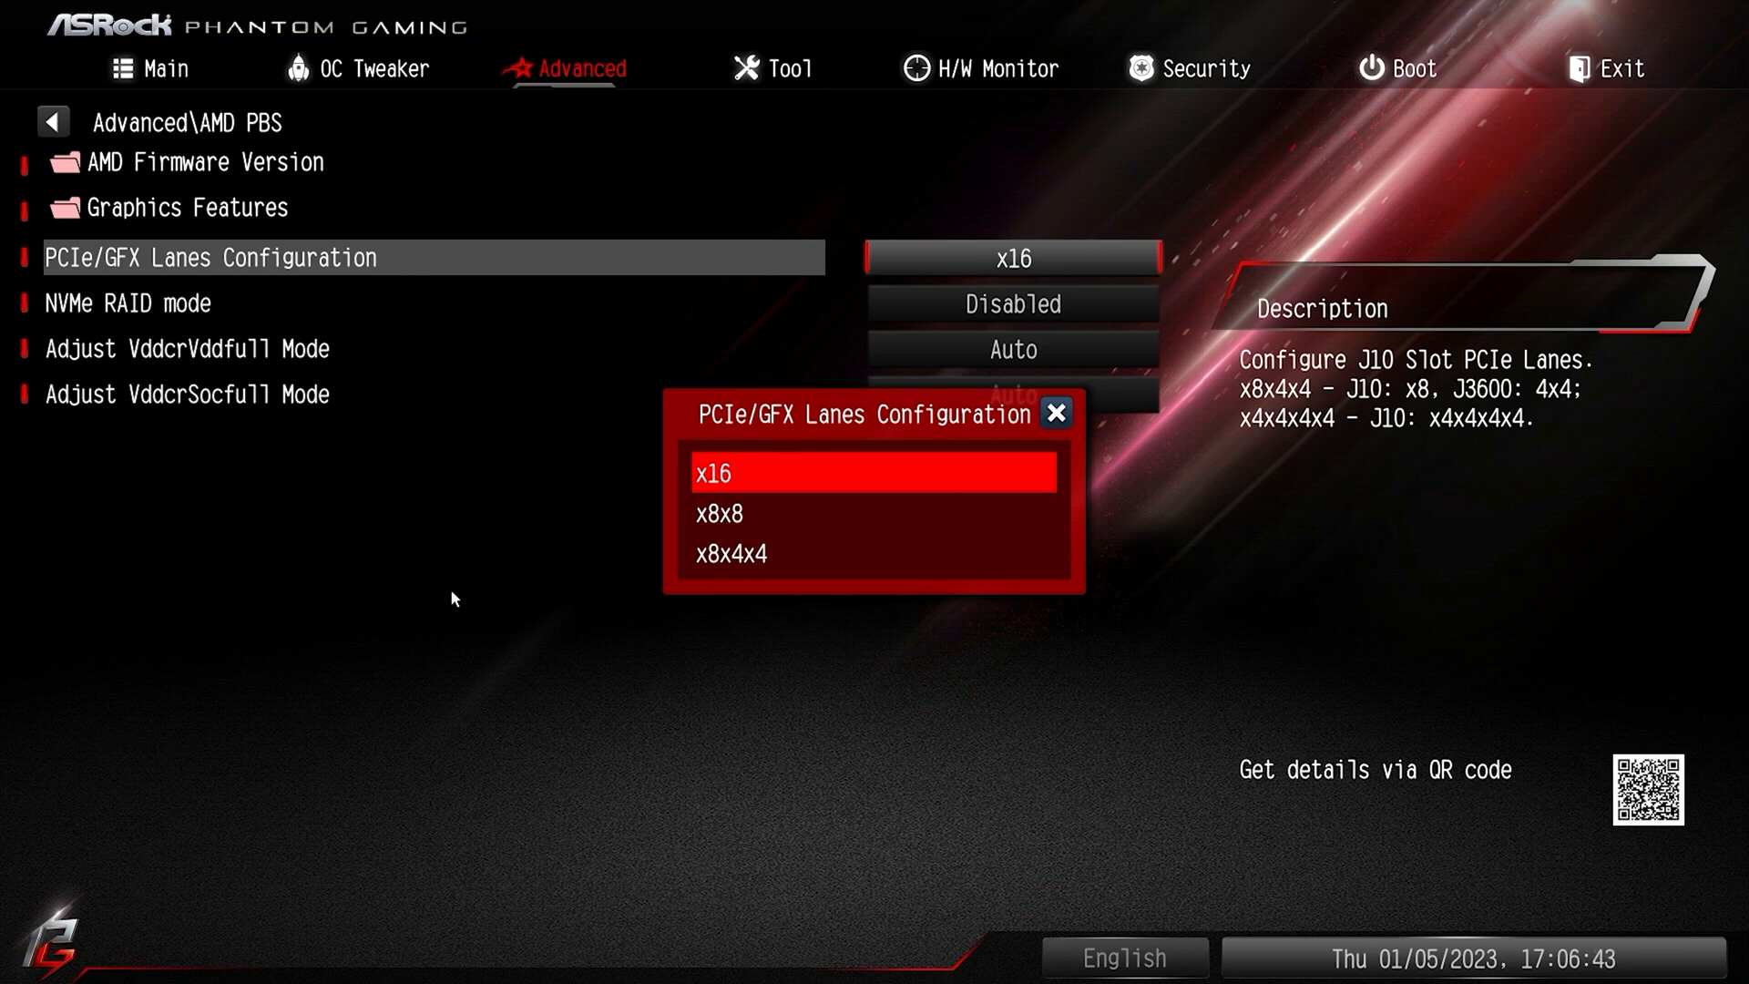
key(Escape)
key(Down)
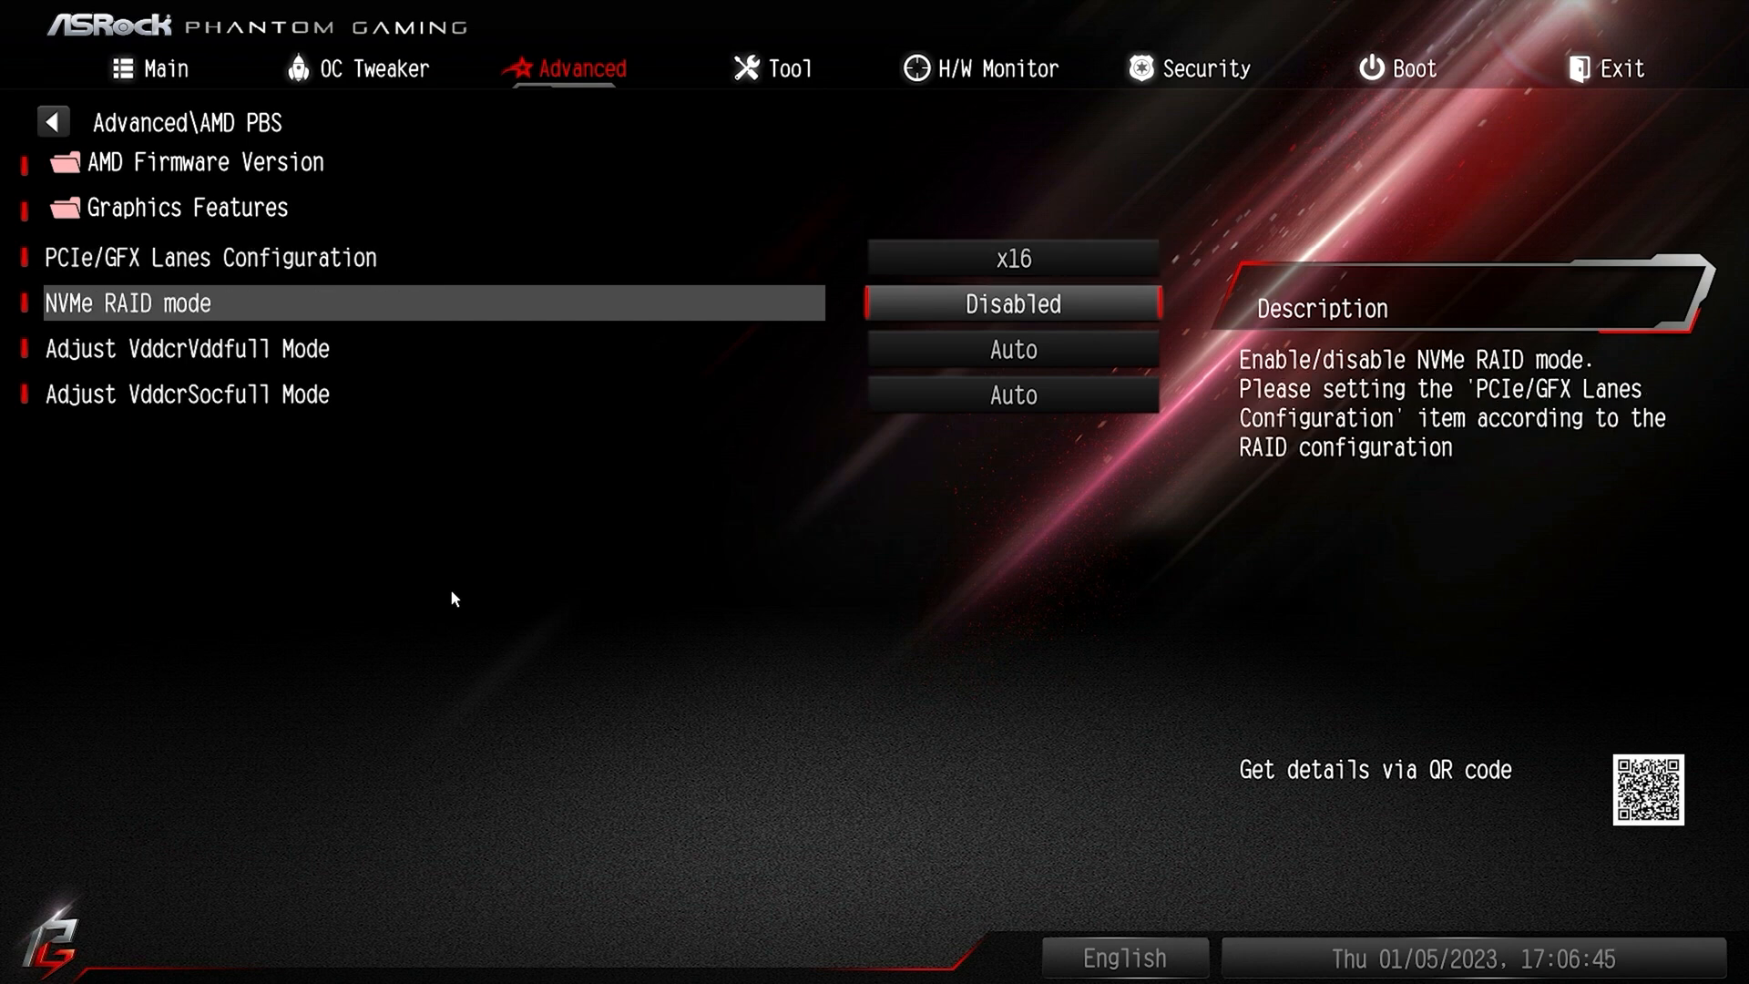
key(Return)
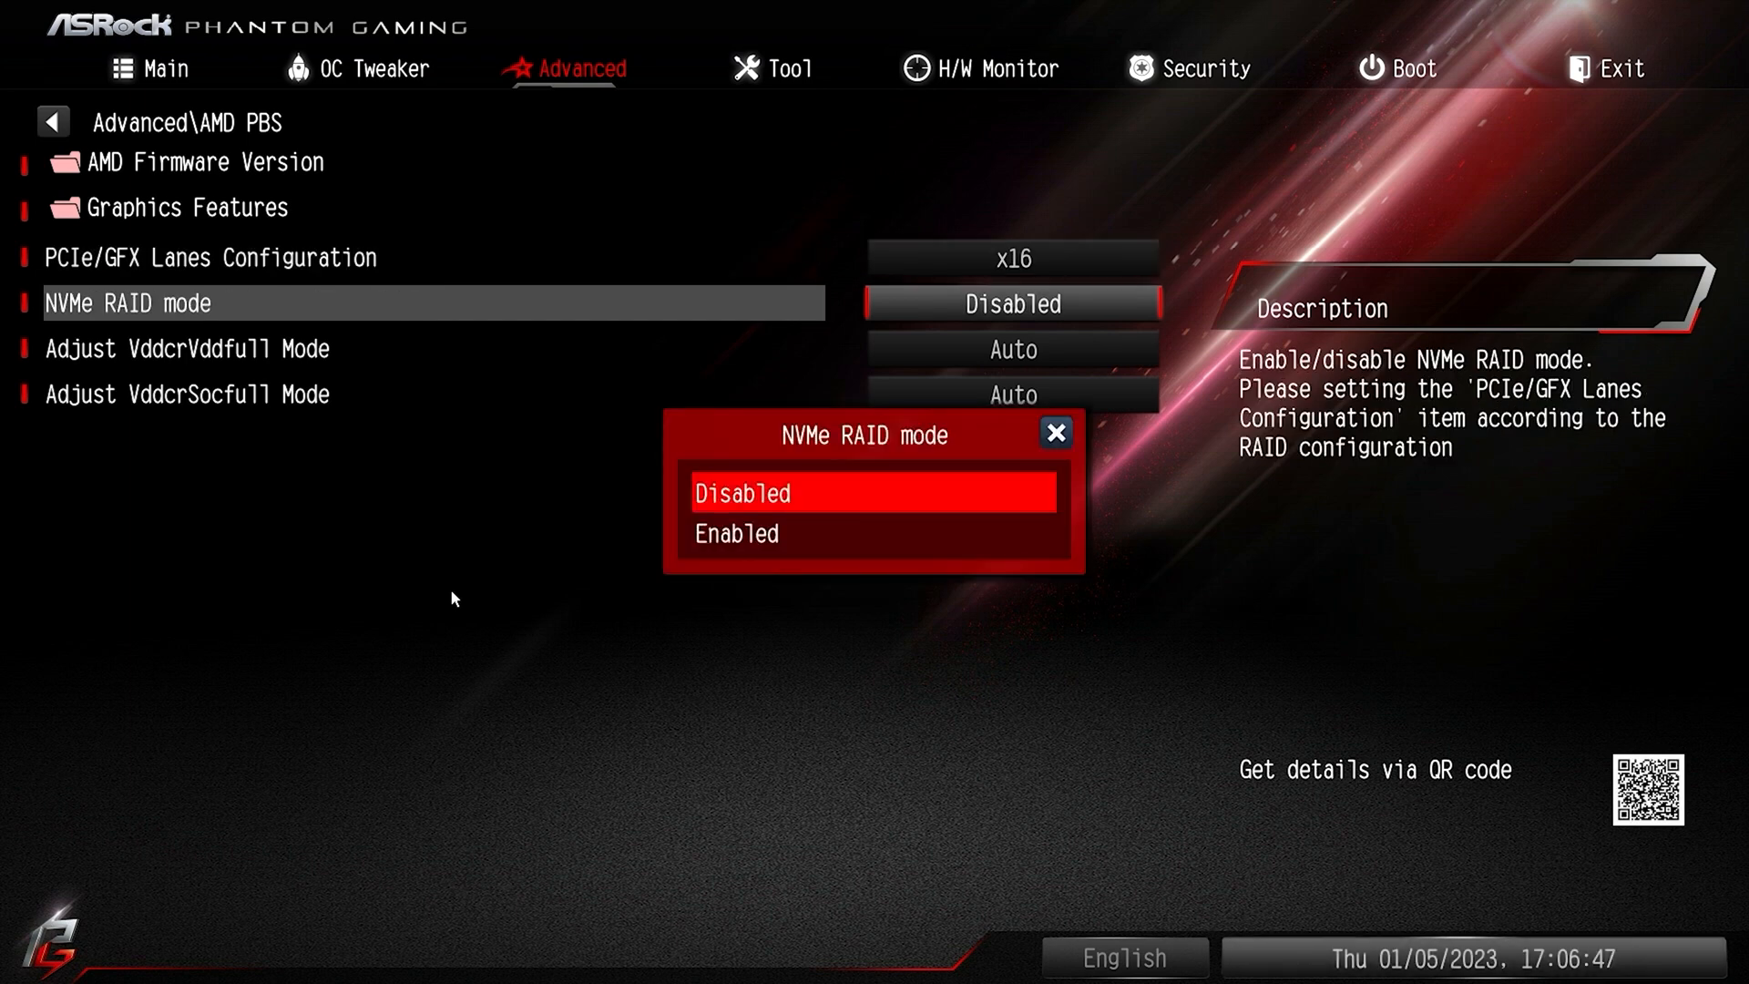
key(Escape)
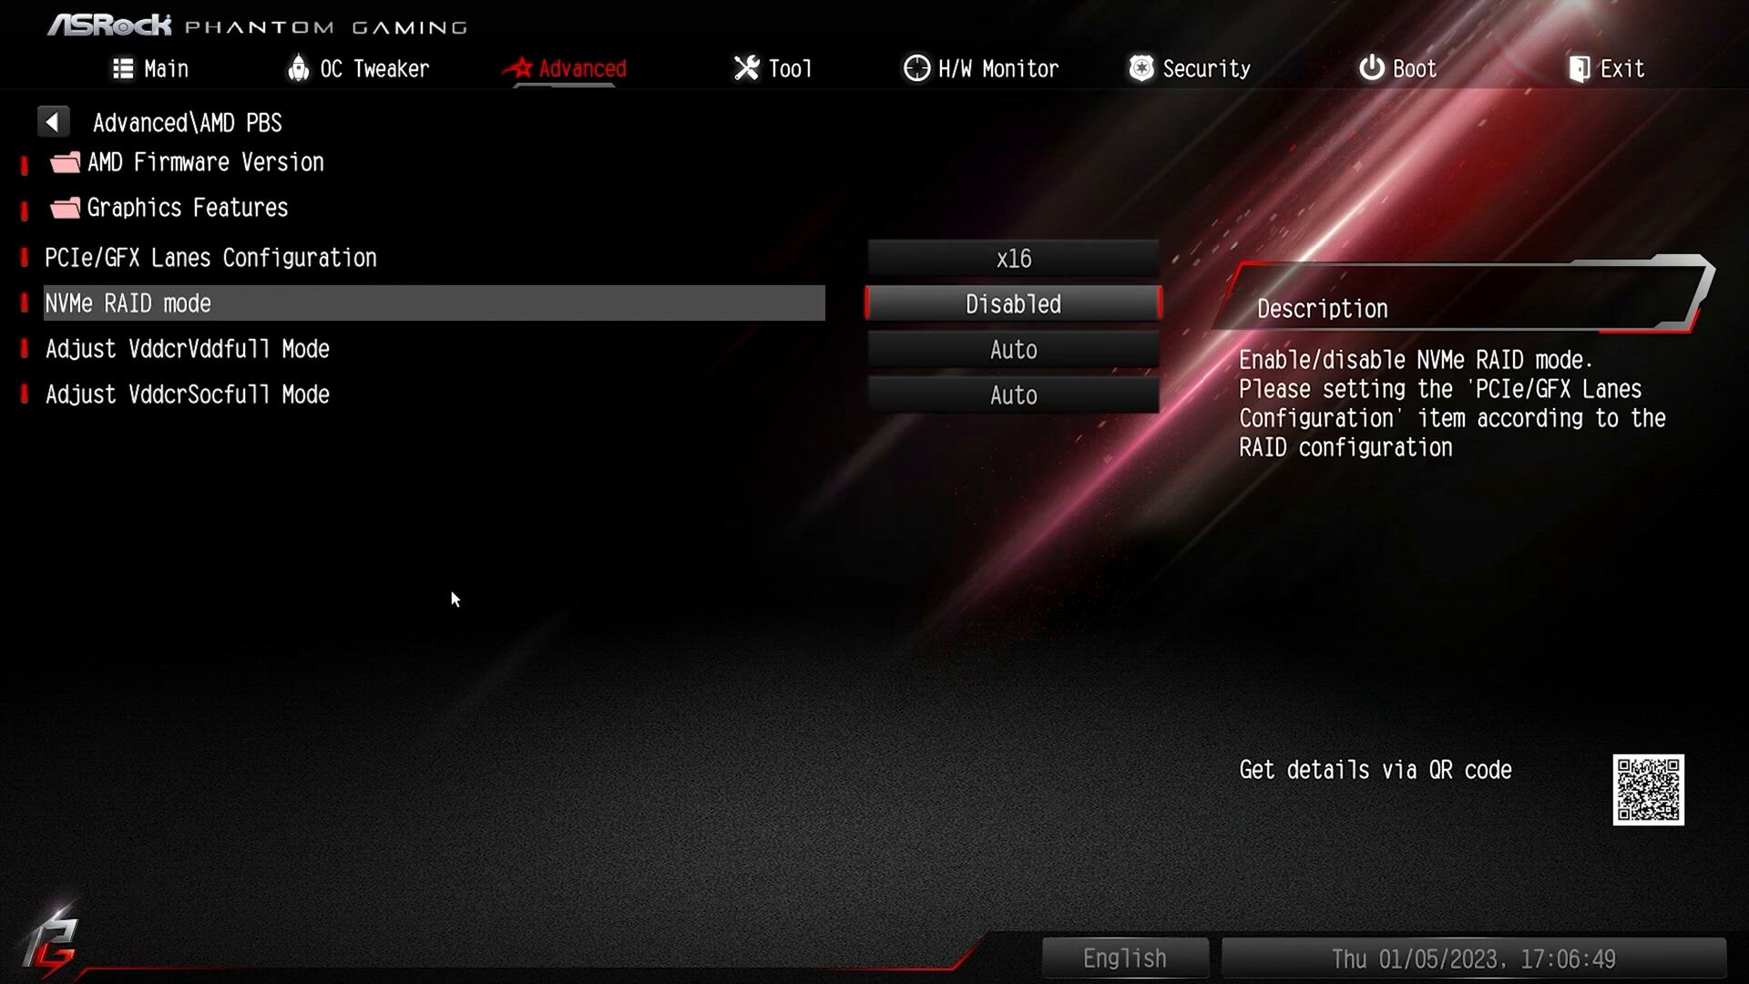
- Review the Auto and Manual options for Adjust VddcrVddfull Mode and keep Auto
key(Down)
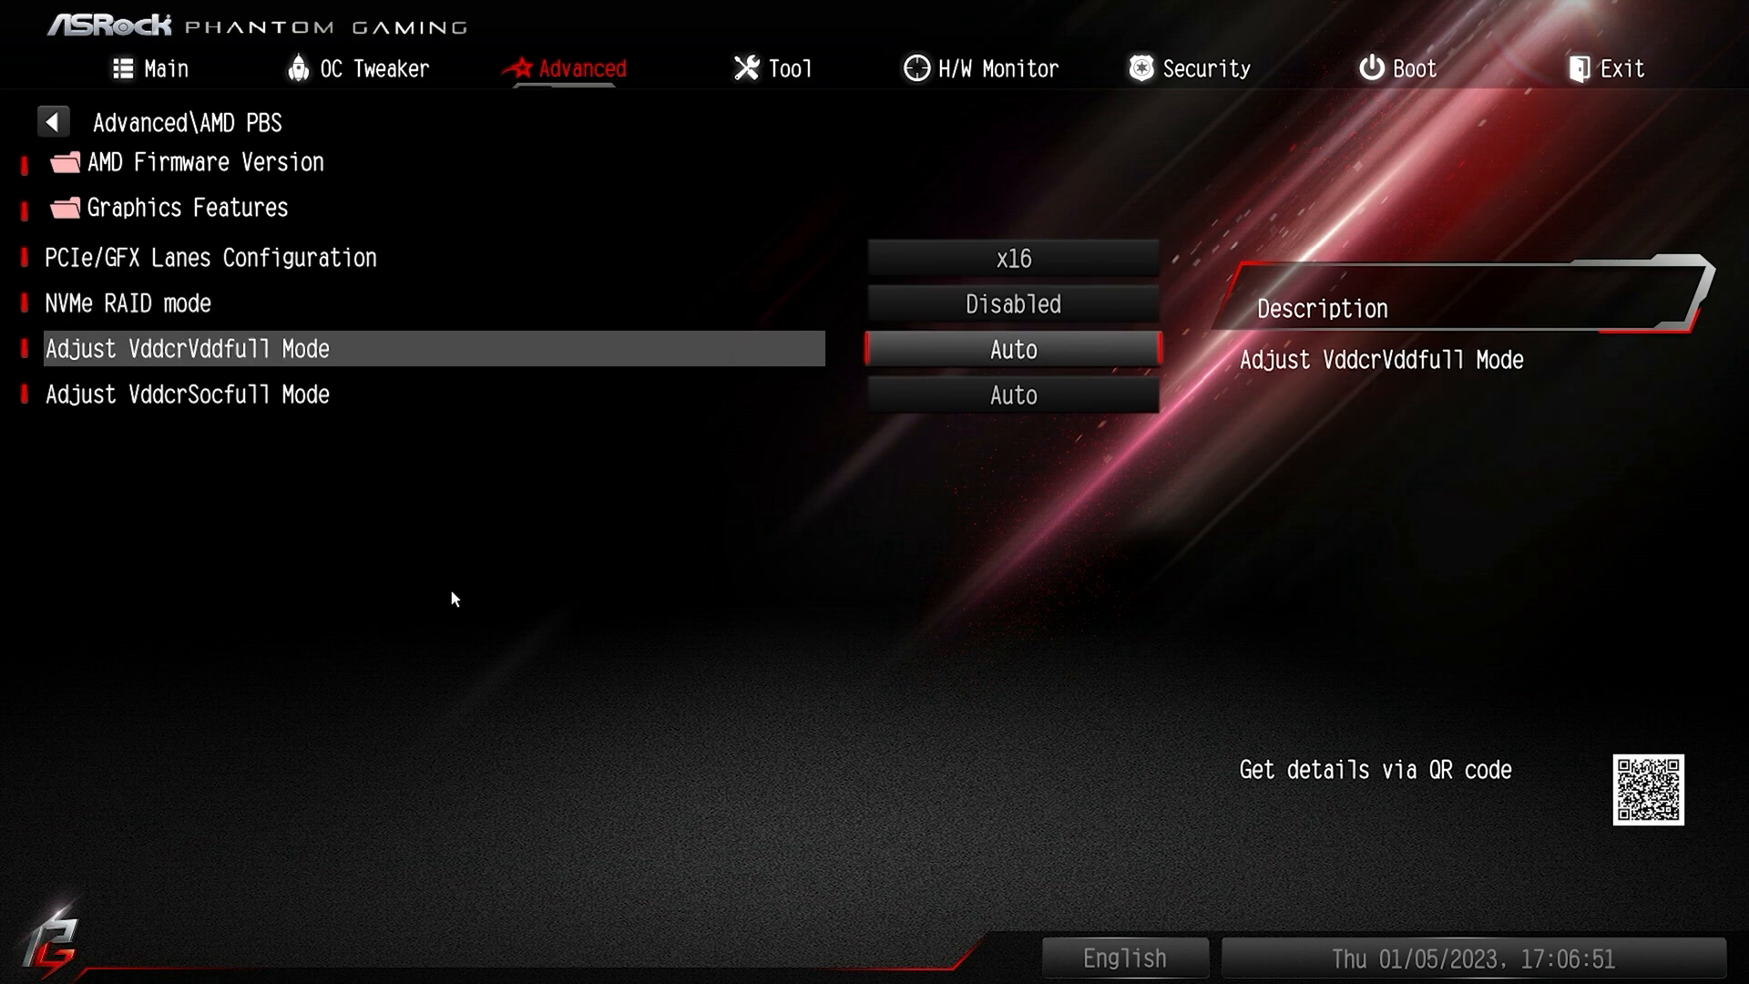
key(Return)
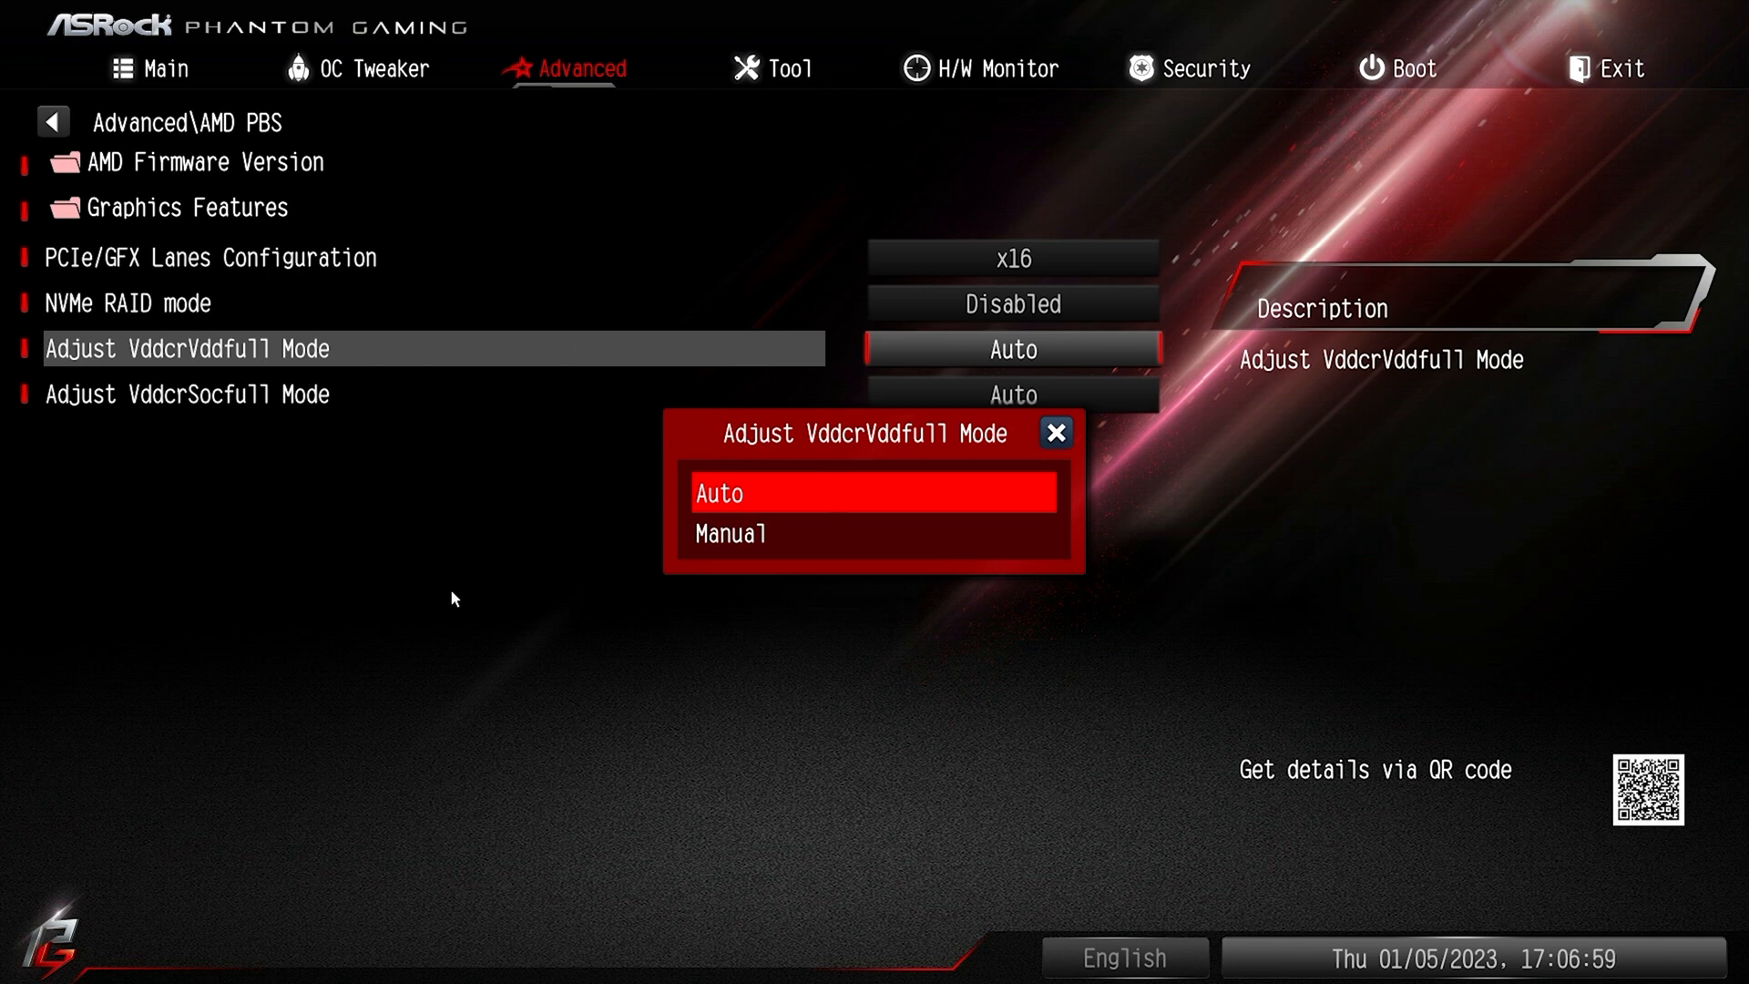
key(Down)
key(Up)
key(Return)
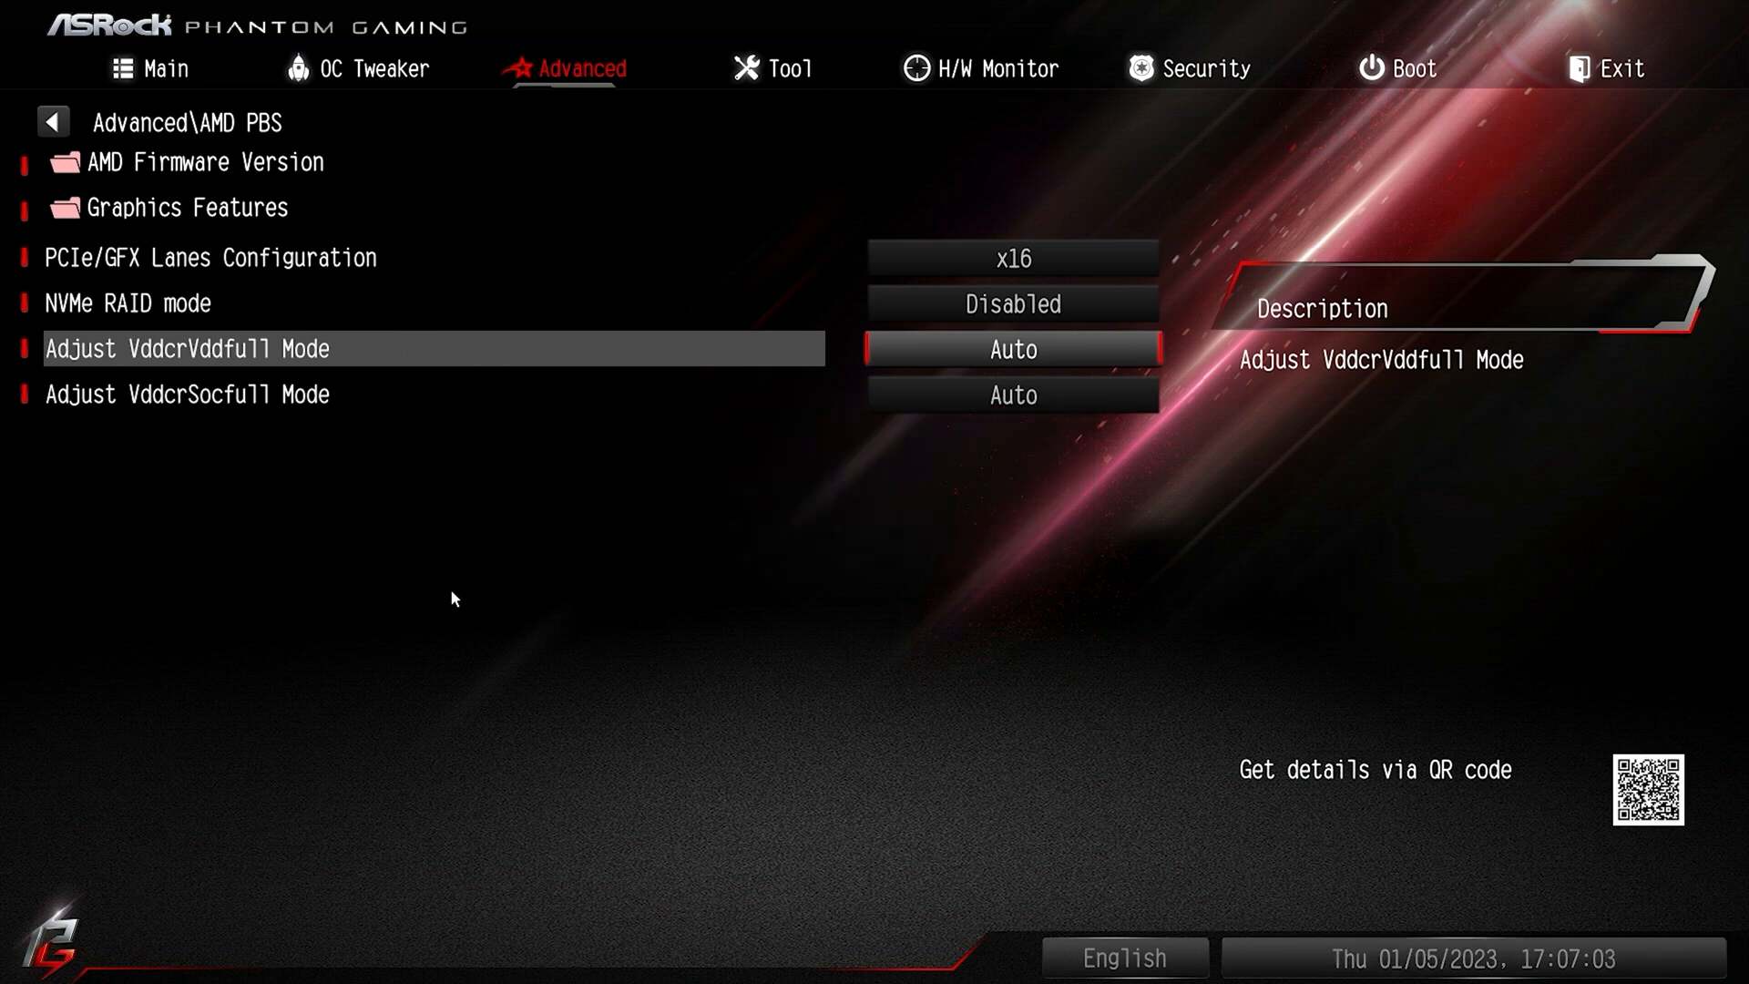
- Leave AMD PBS and open the AMD Overclocking page from the Advanced list
key(Escape)
key(Down)
key(Return)
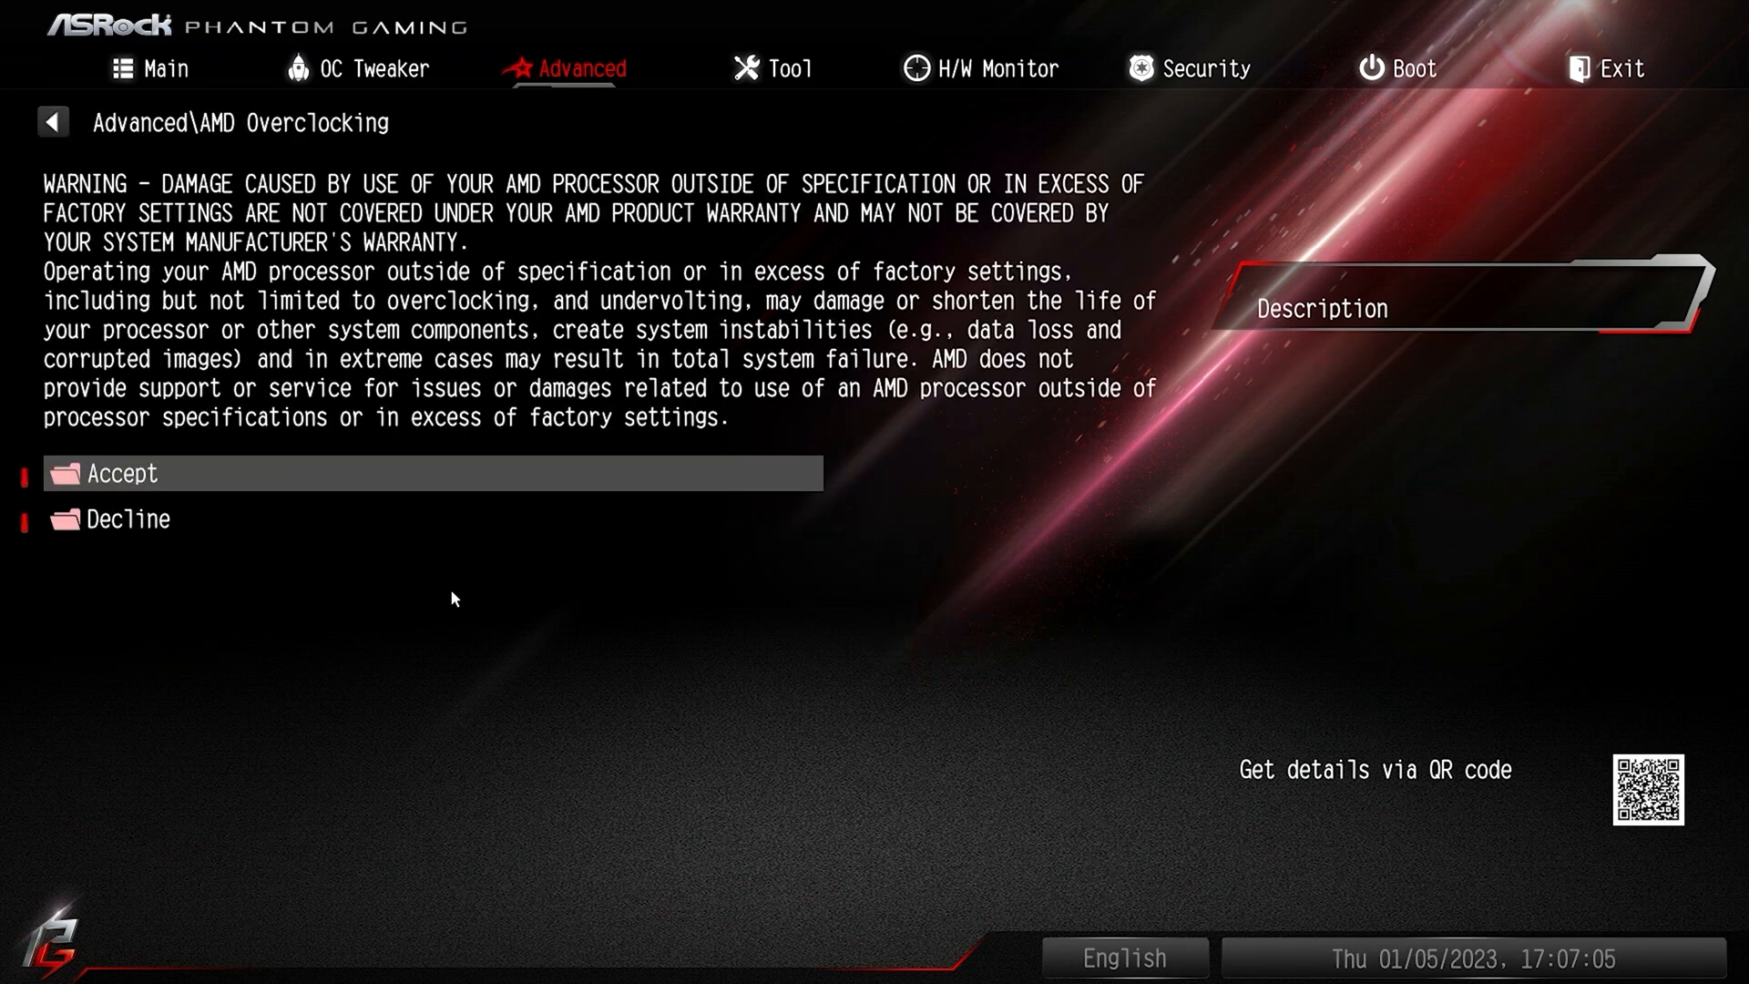
- Accept the AMD Overclocking warning, review its three submenus, and open CPU Core Count Control under Manual CPU Overclocking
key(Return)
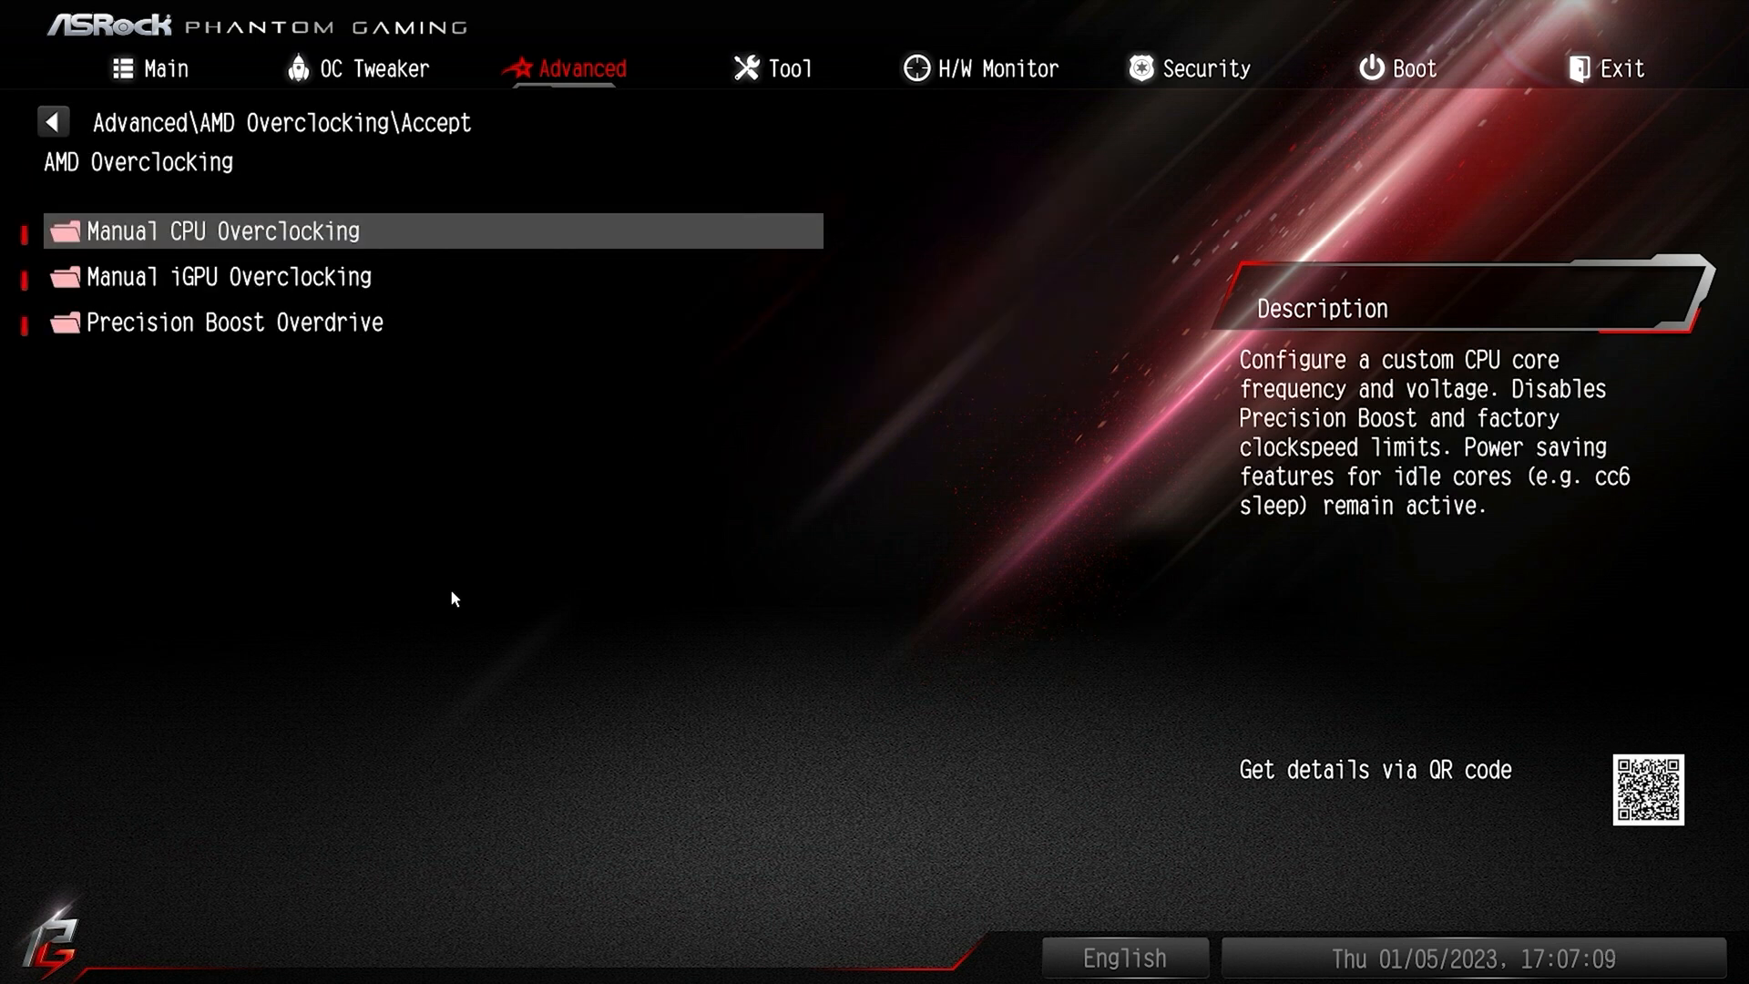
key(Down)
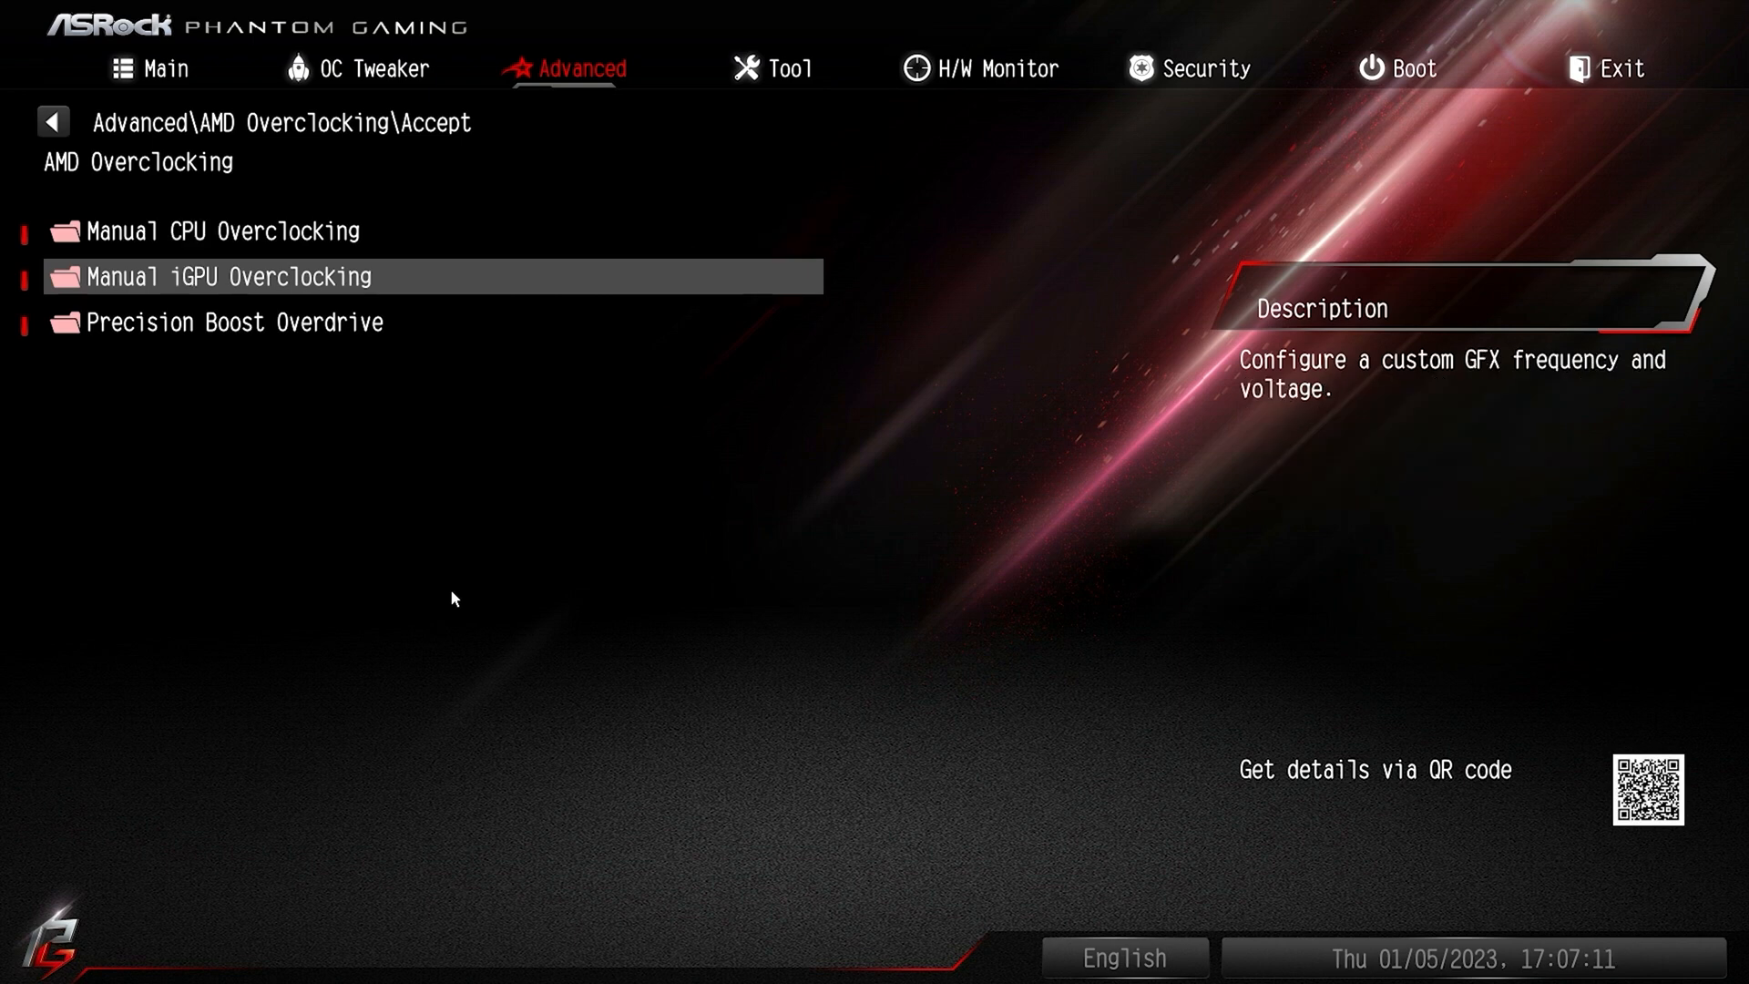
key(Down)
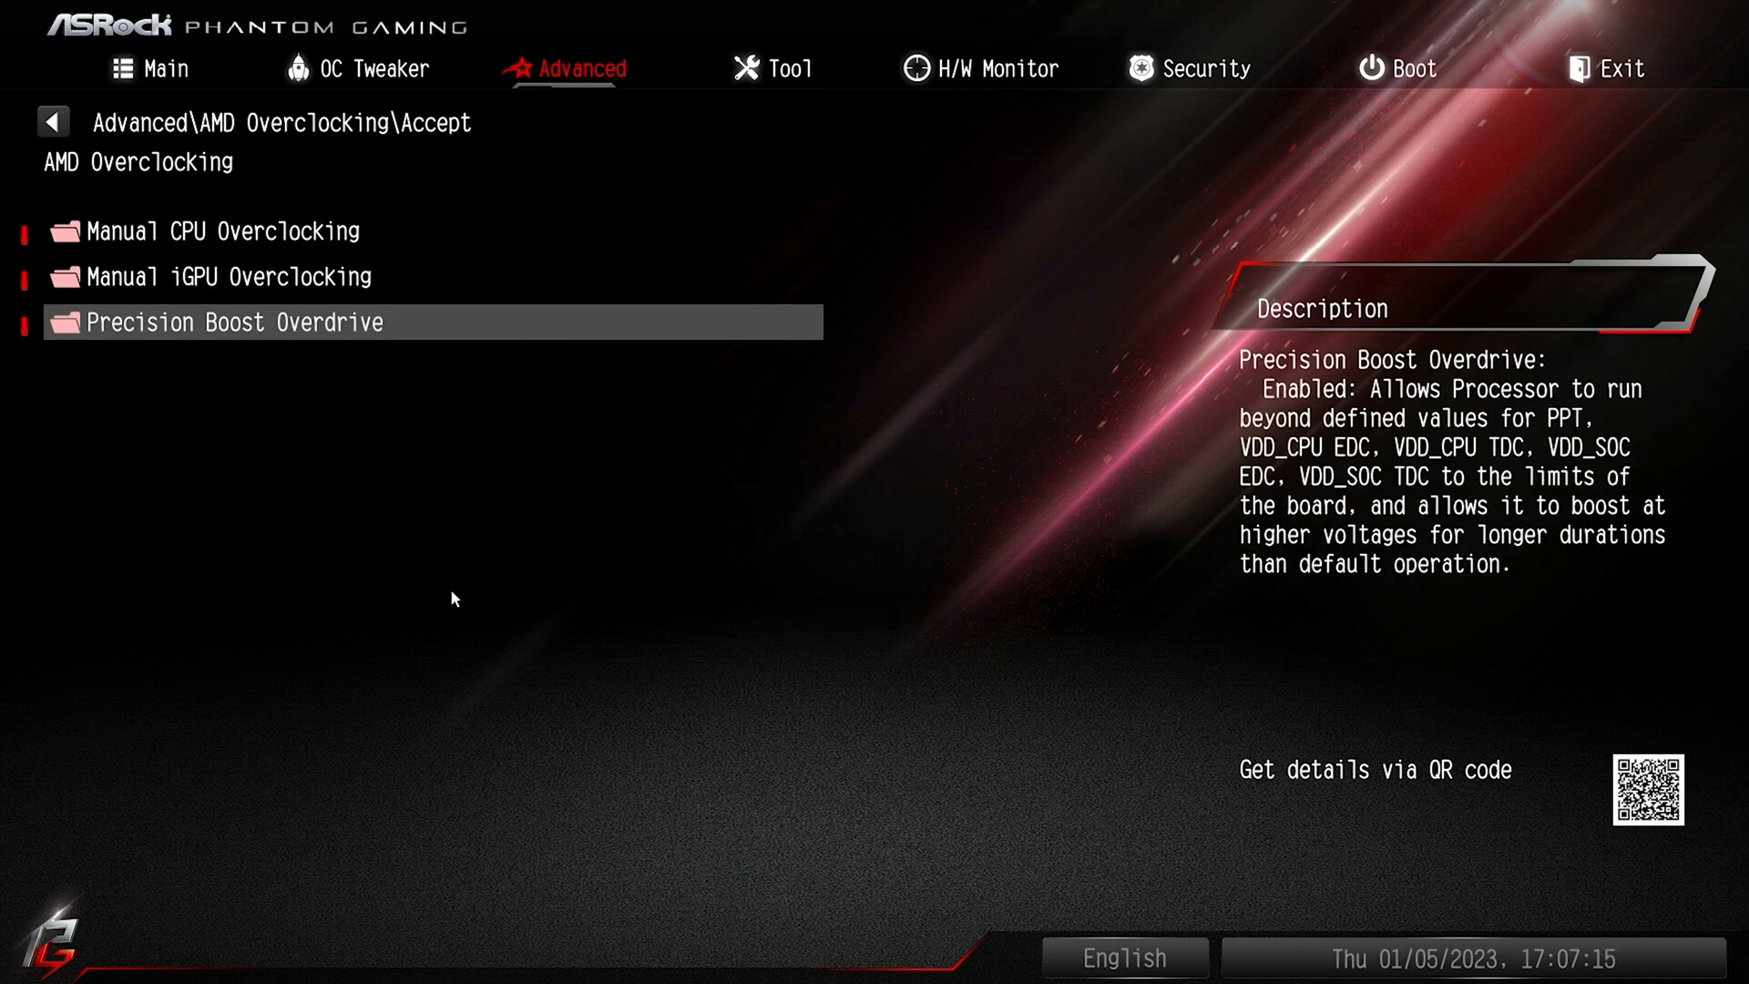
key(Down)
key(Return)
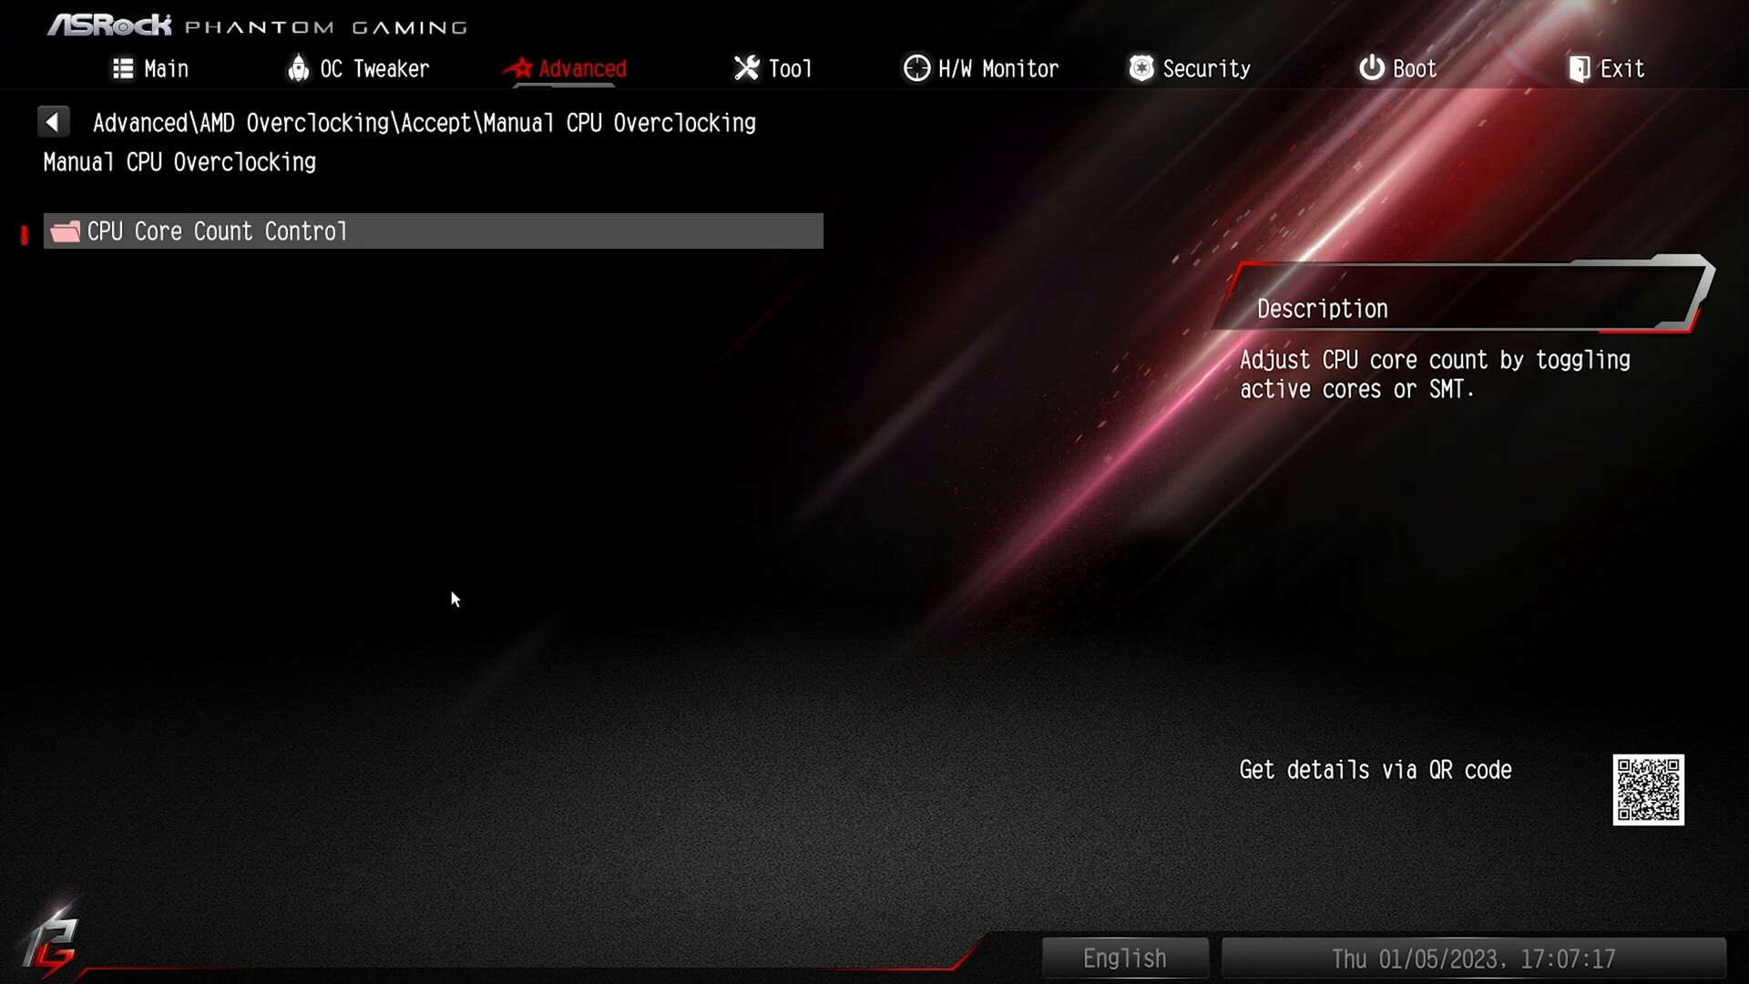
key(Return)
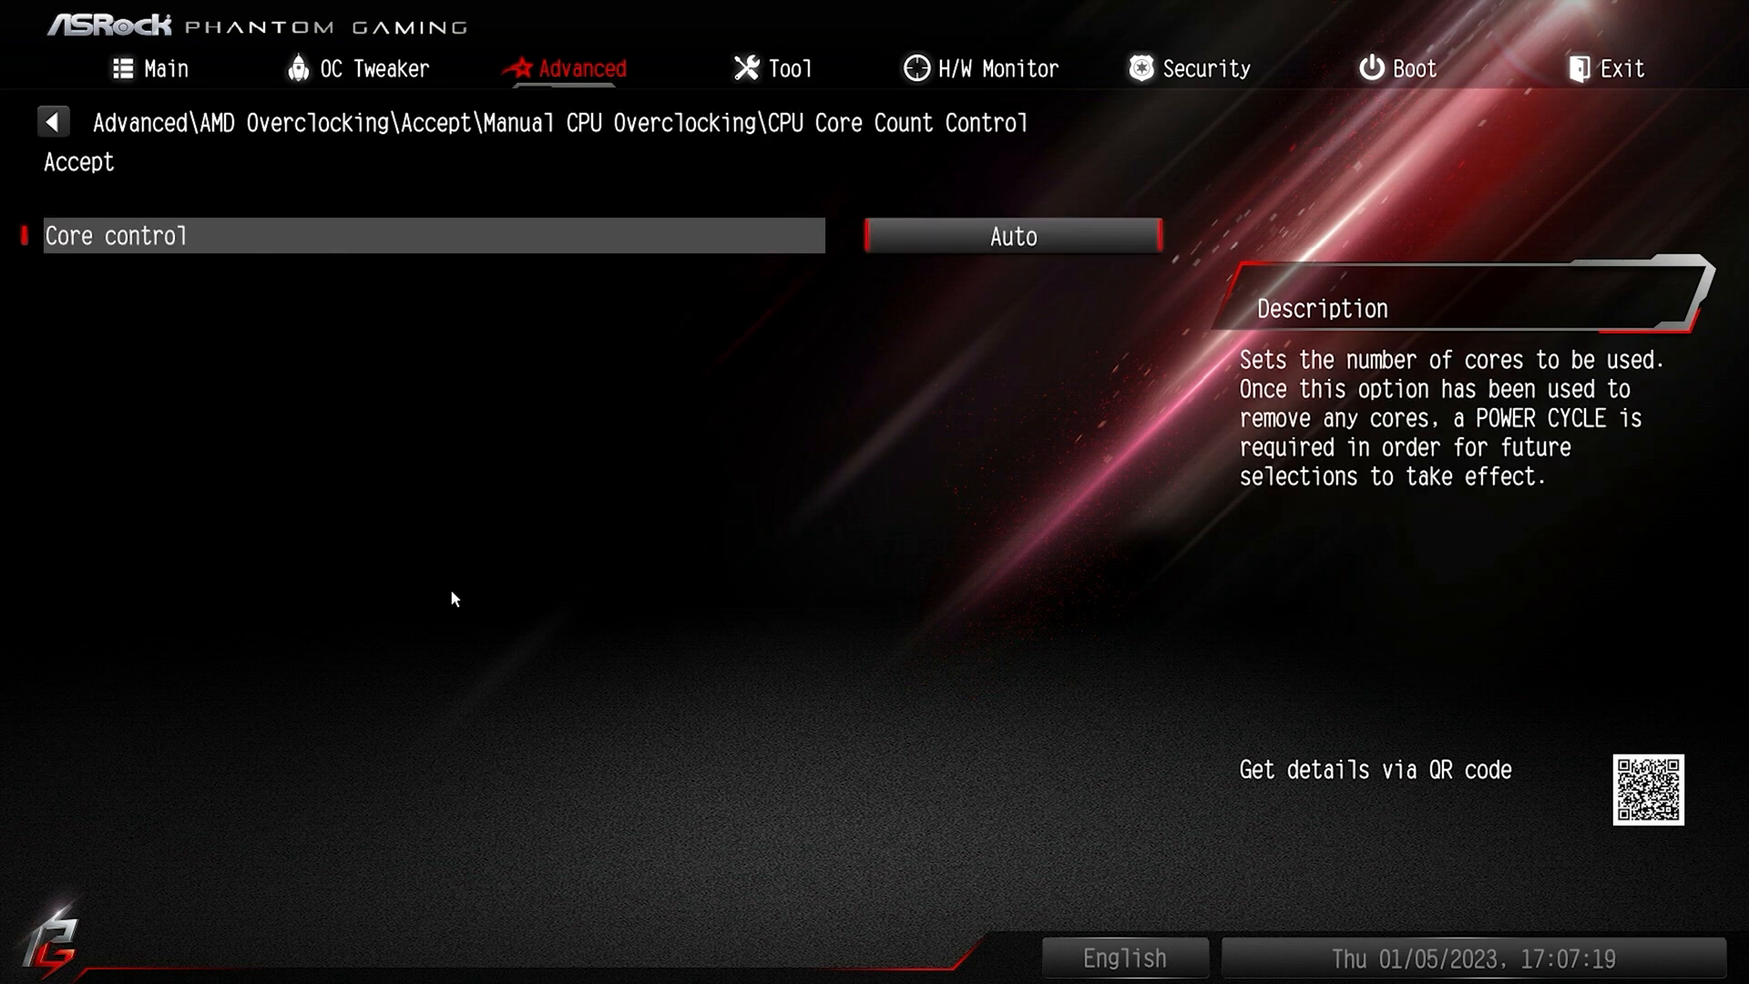
- Leave CPU Core Count Control, view the GFX fields in Manual iGPU Overclocking, and return to the AMD Overclocking submenus
key(Escape)
key(Escape)
key(Down)
key(Return)
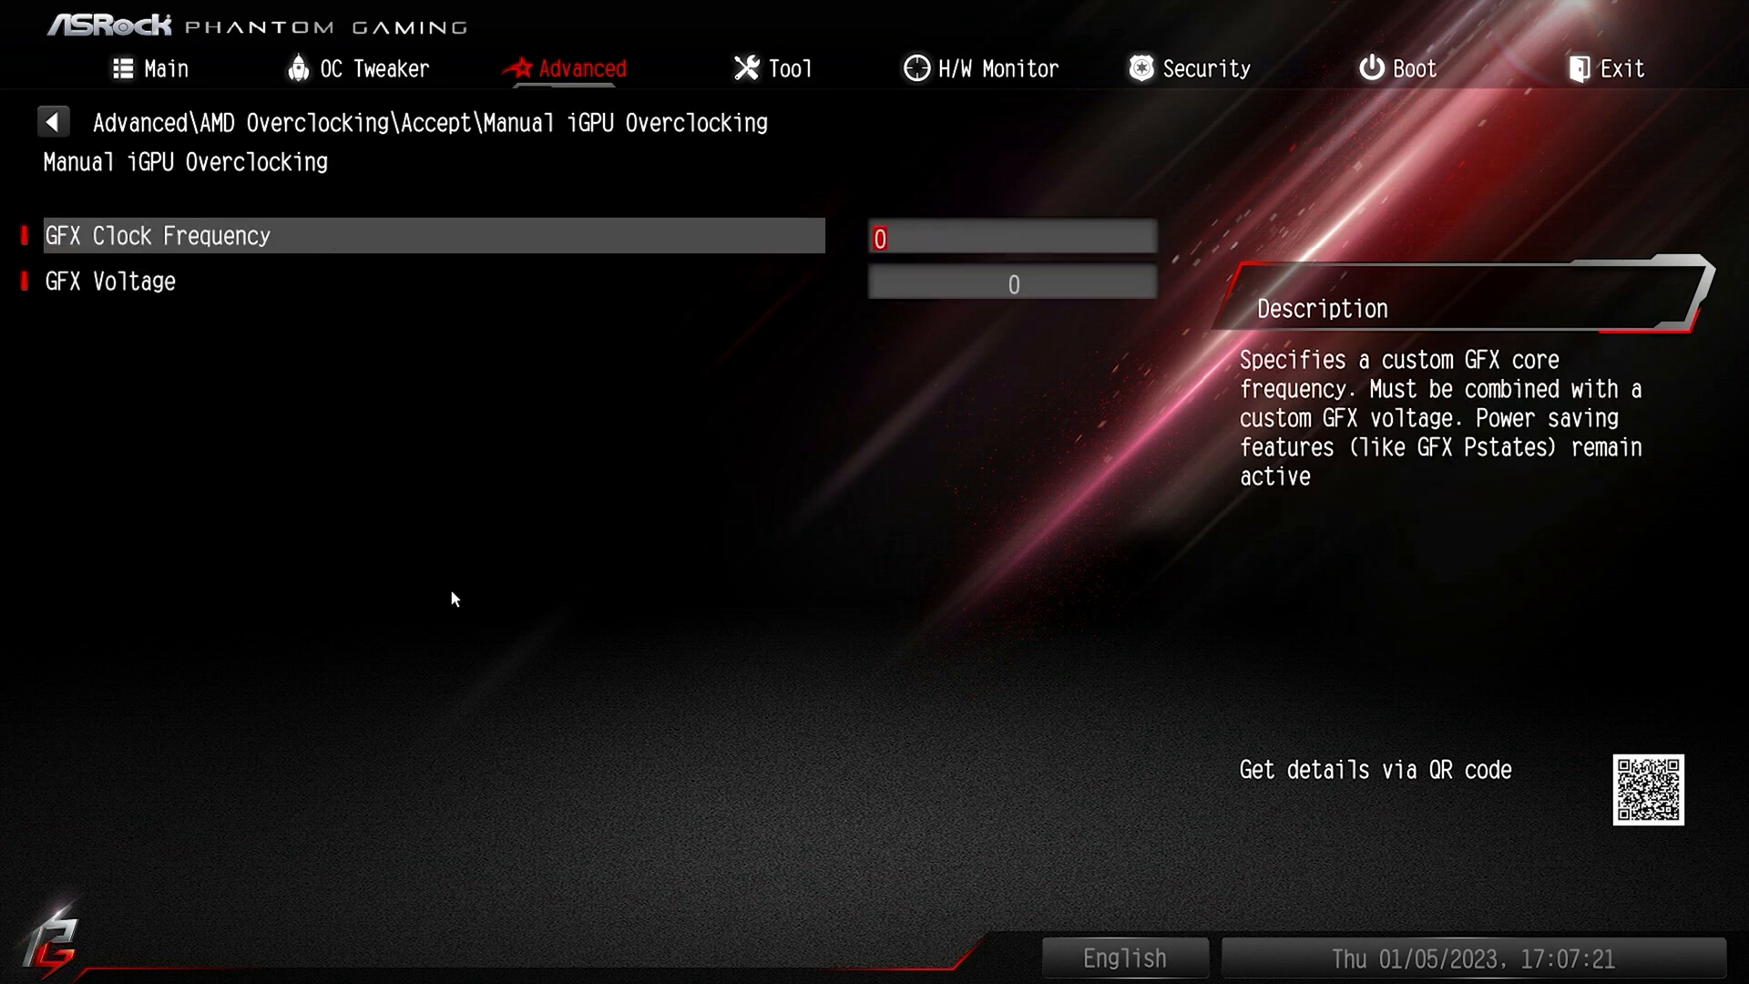
key(Escape)
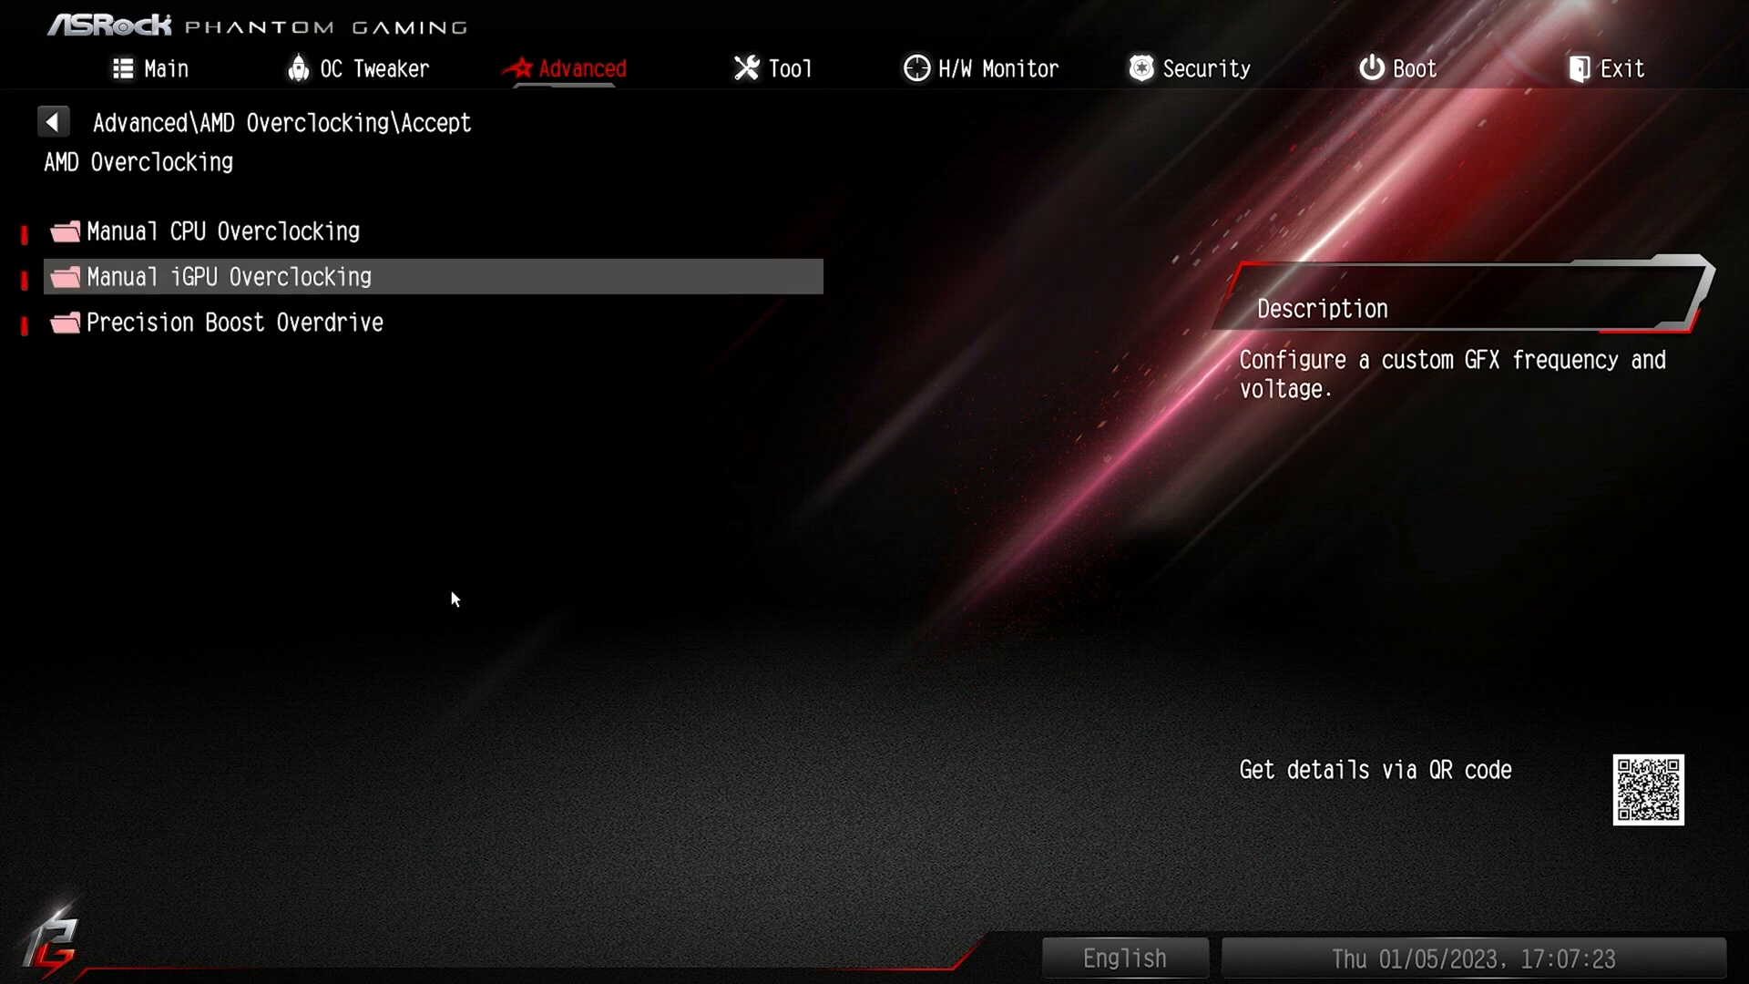
- Open the Precision Boost Overdrive submenu and set Precision Boost Overdrive to Advanced
key(Down)
key(Return)
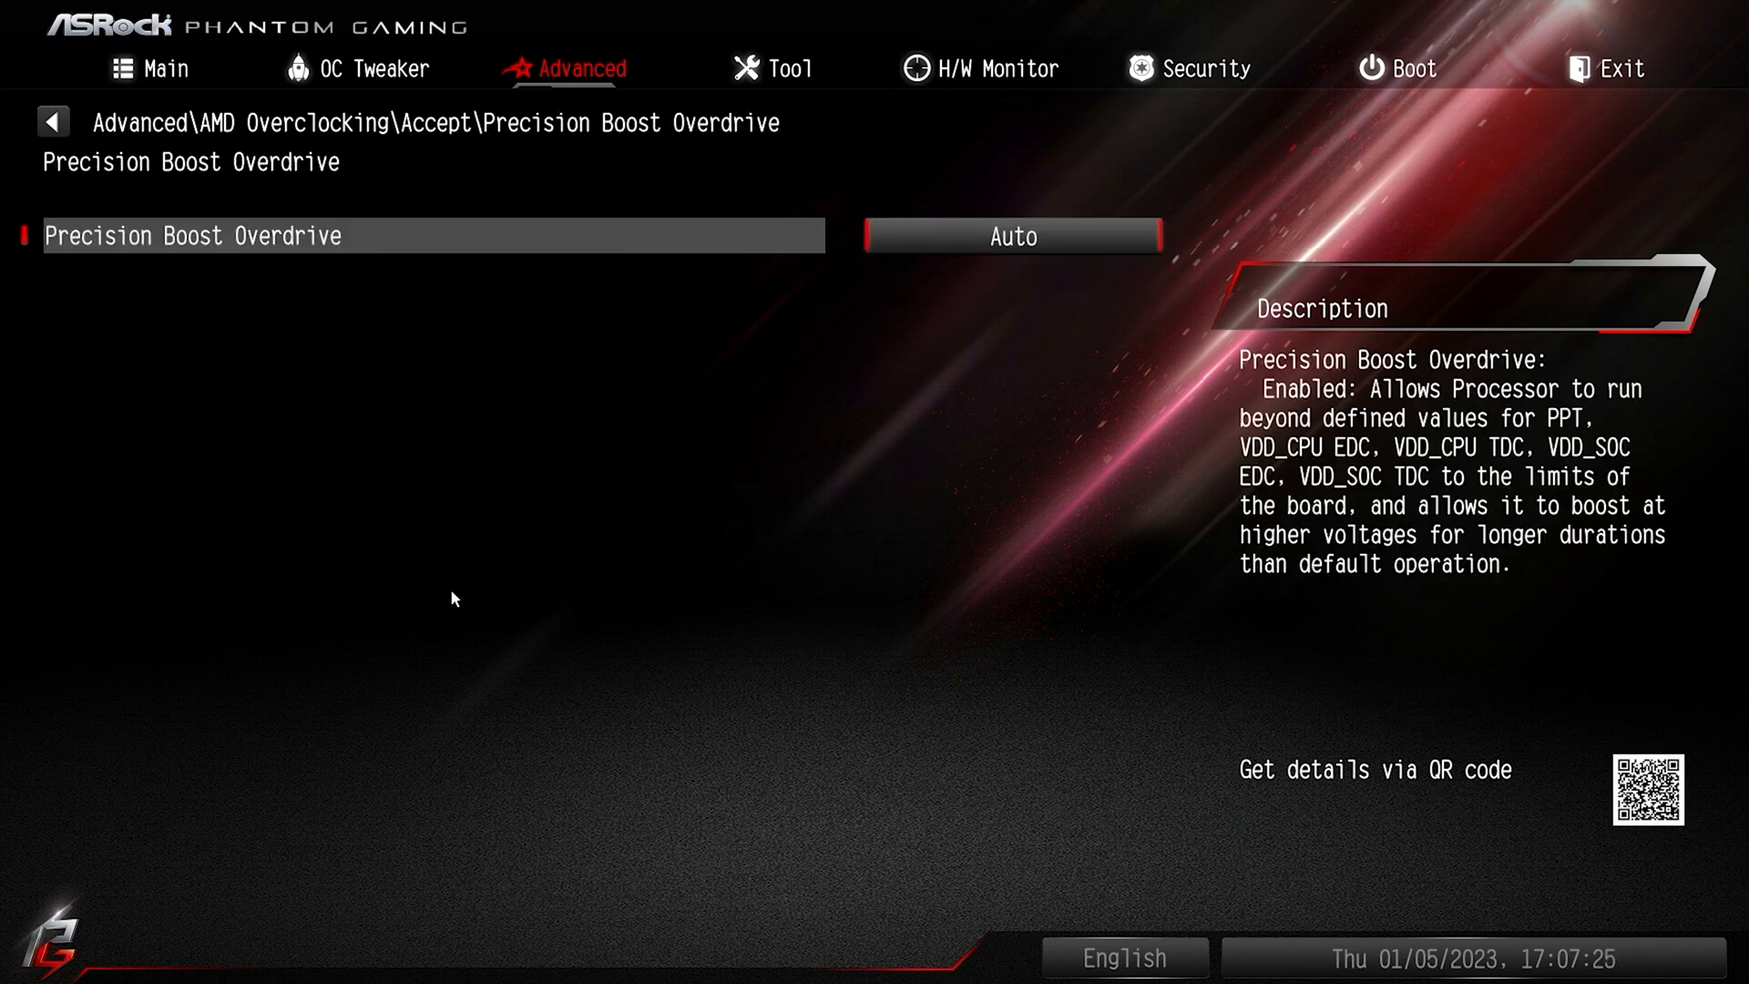
key(Return)
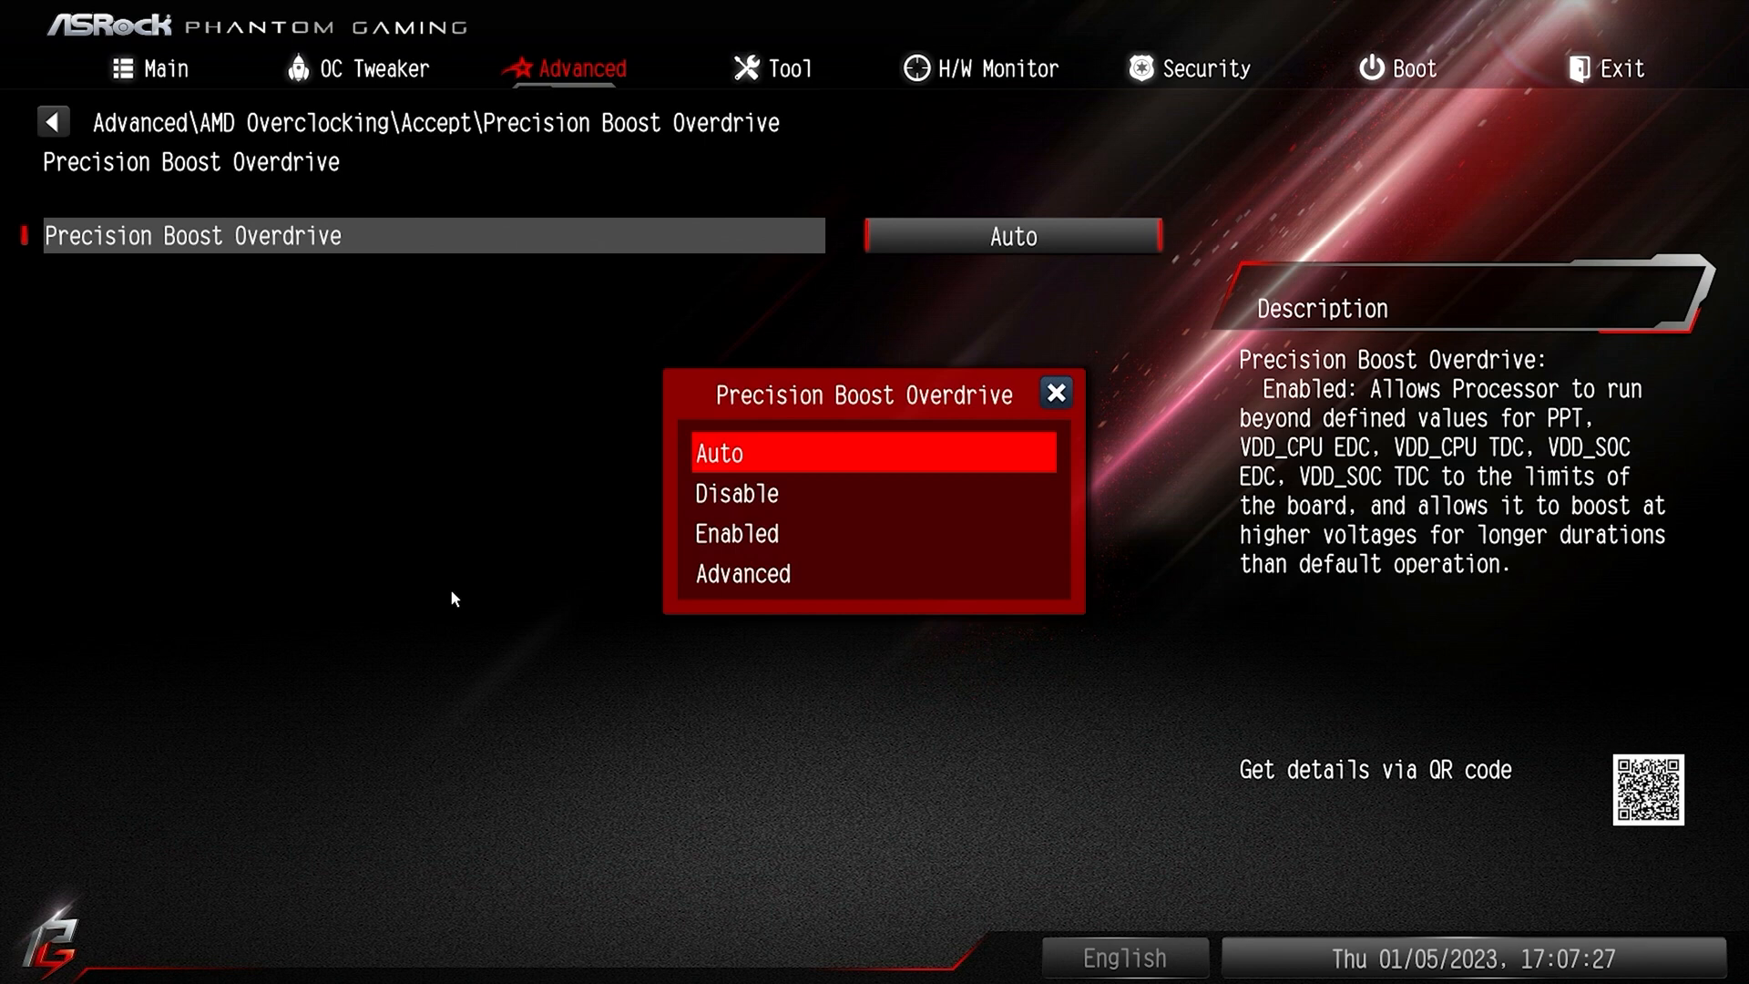
key(Down)
key(Down)
key(Down)
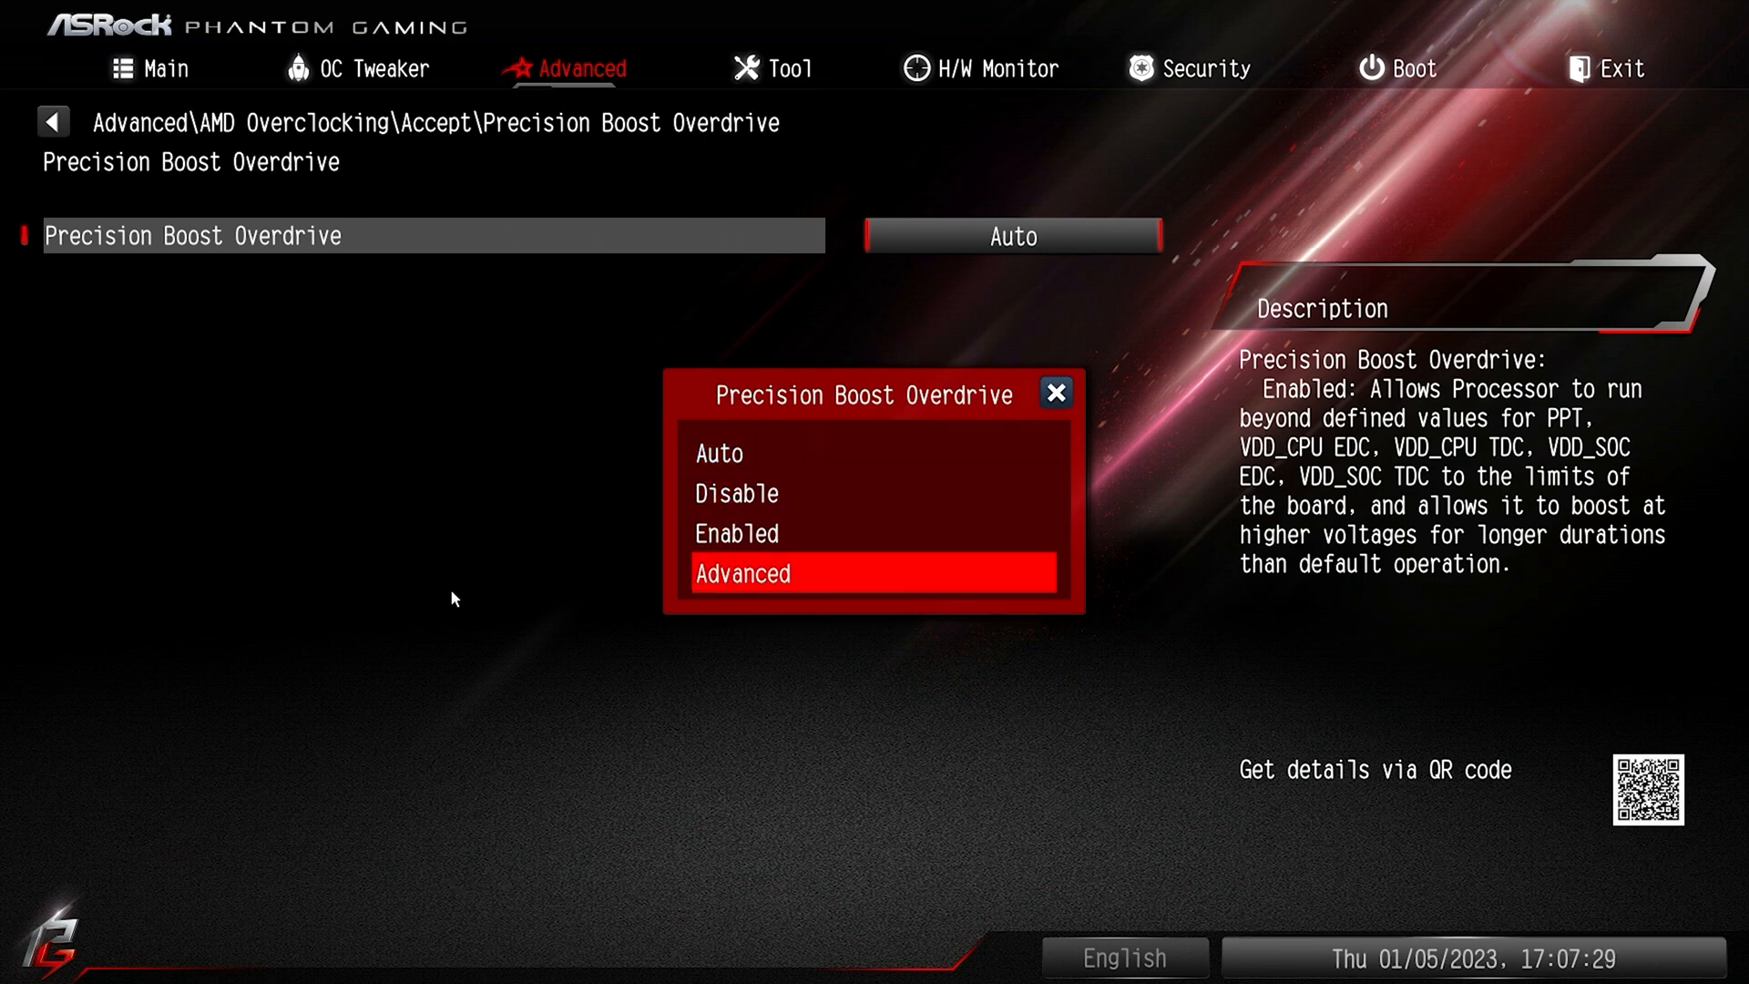
key(Return)
- Review the advanced settings from PBO Limits through Platform Thermal Throttle Limit and return to the AMD Overclocking submenus
key(Down)
key(Down)
key(Up)
key(Down)
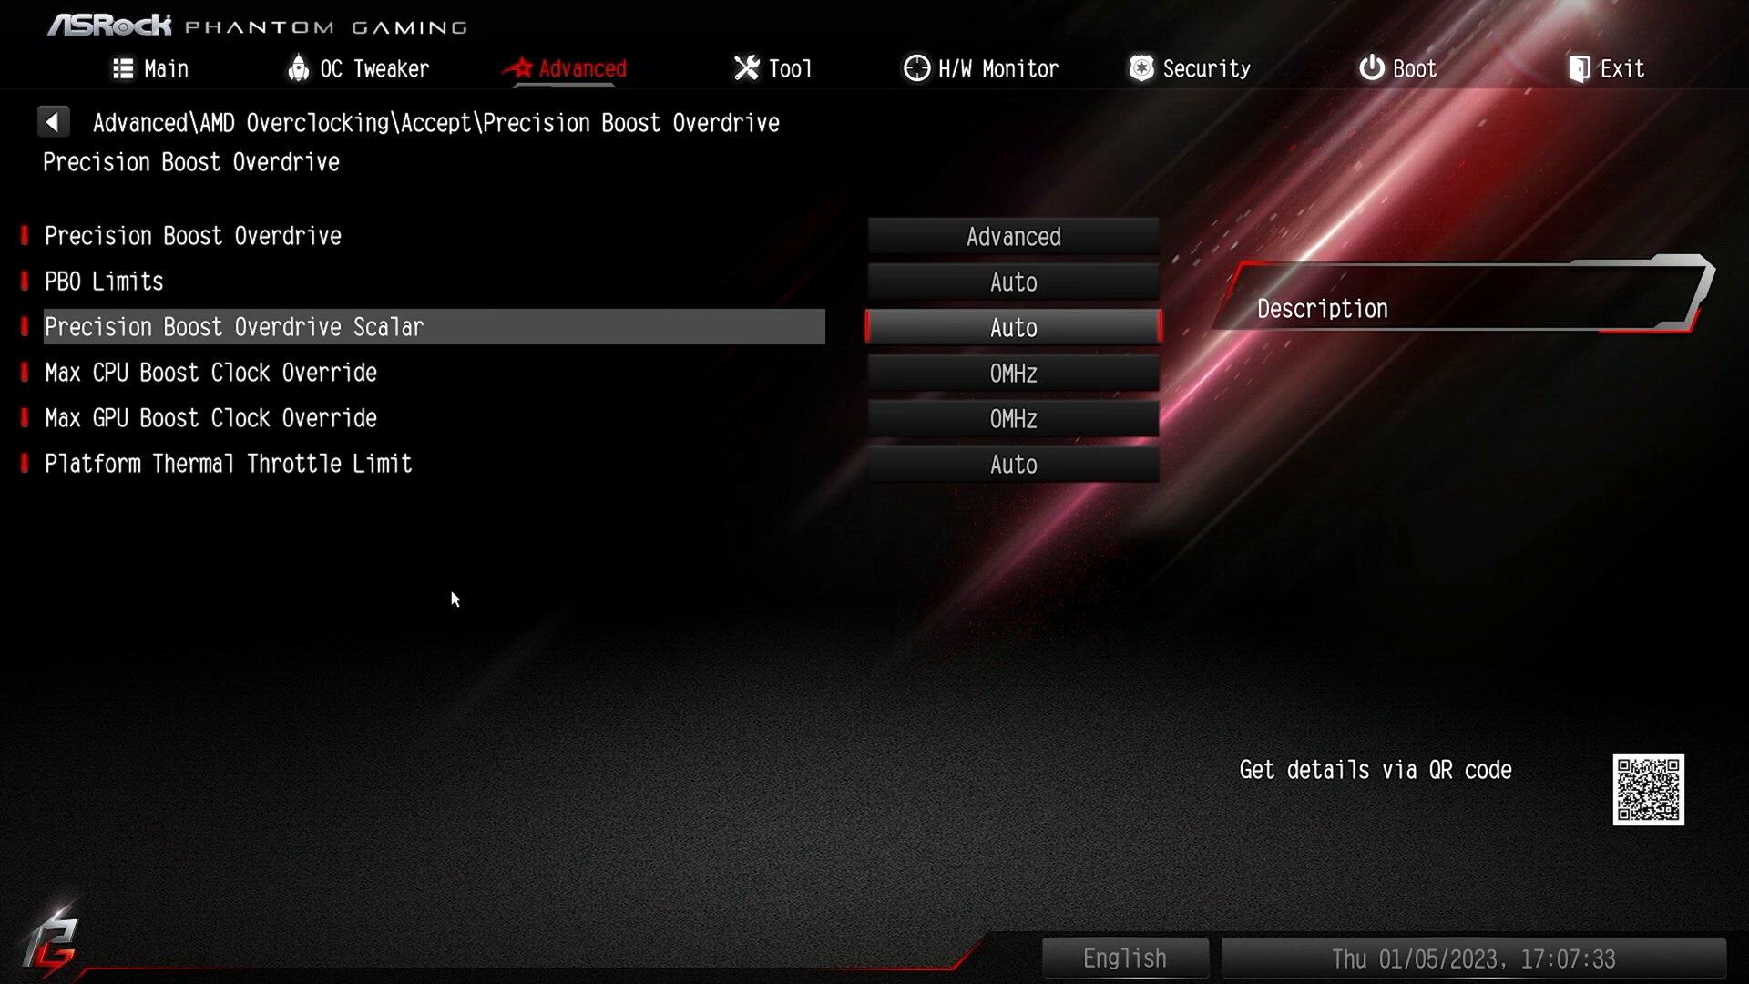
key(Down)
key(Down)
key(Down)
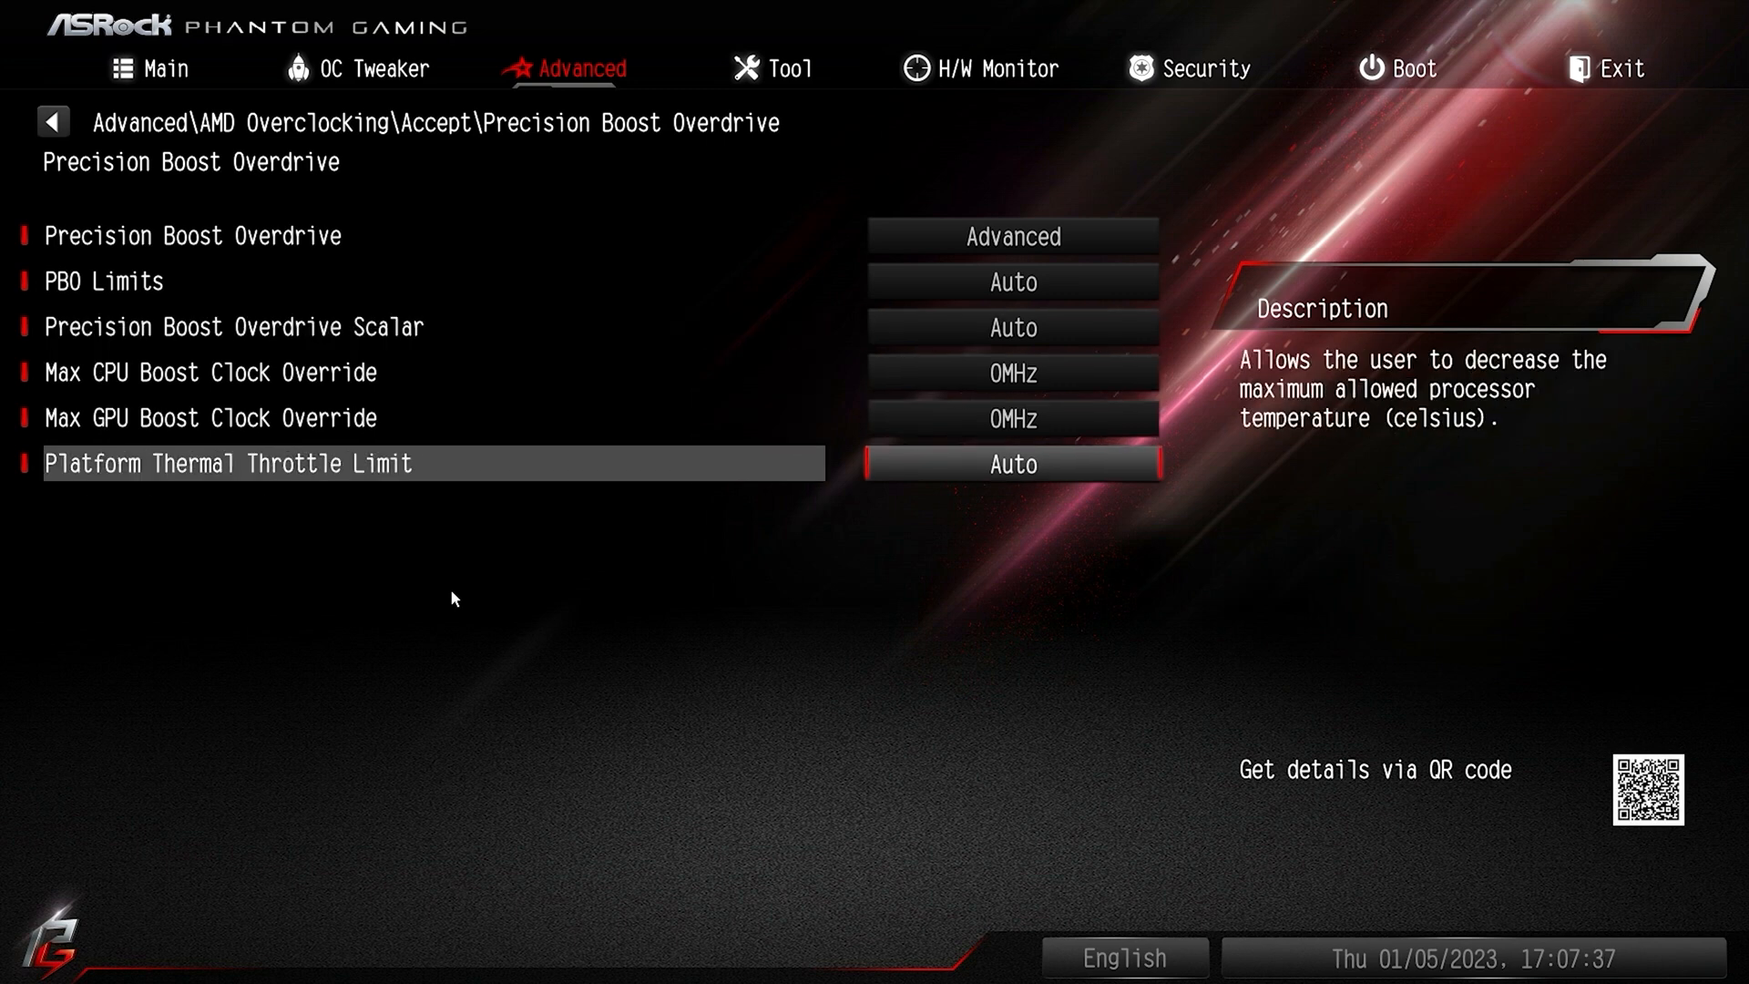
key(Escape)
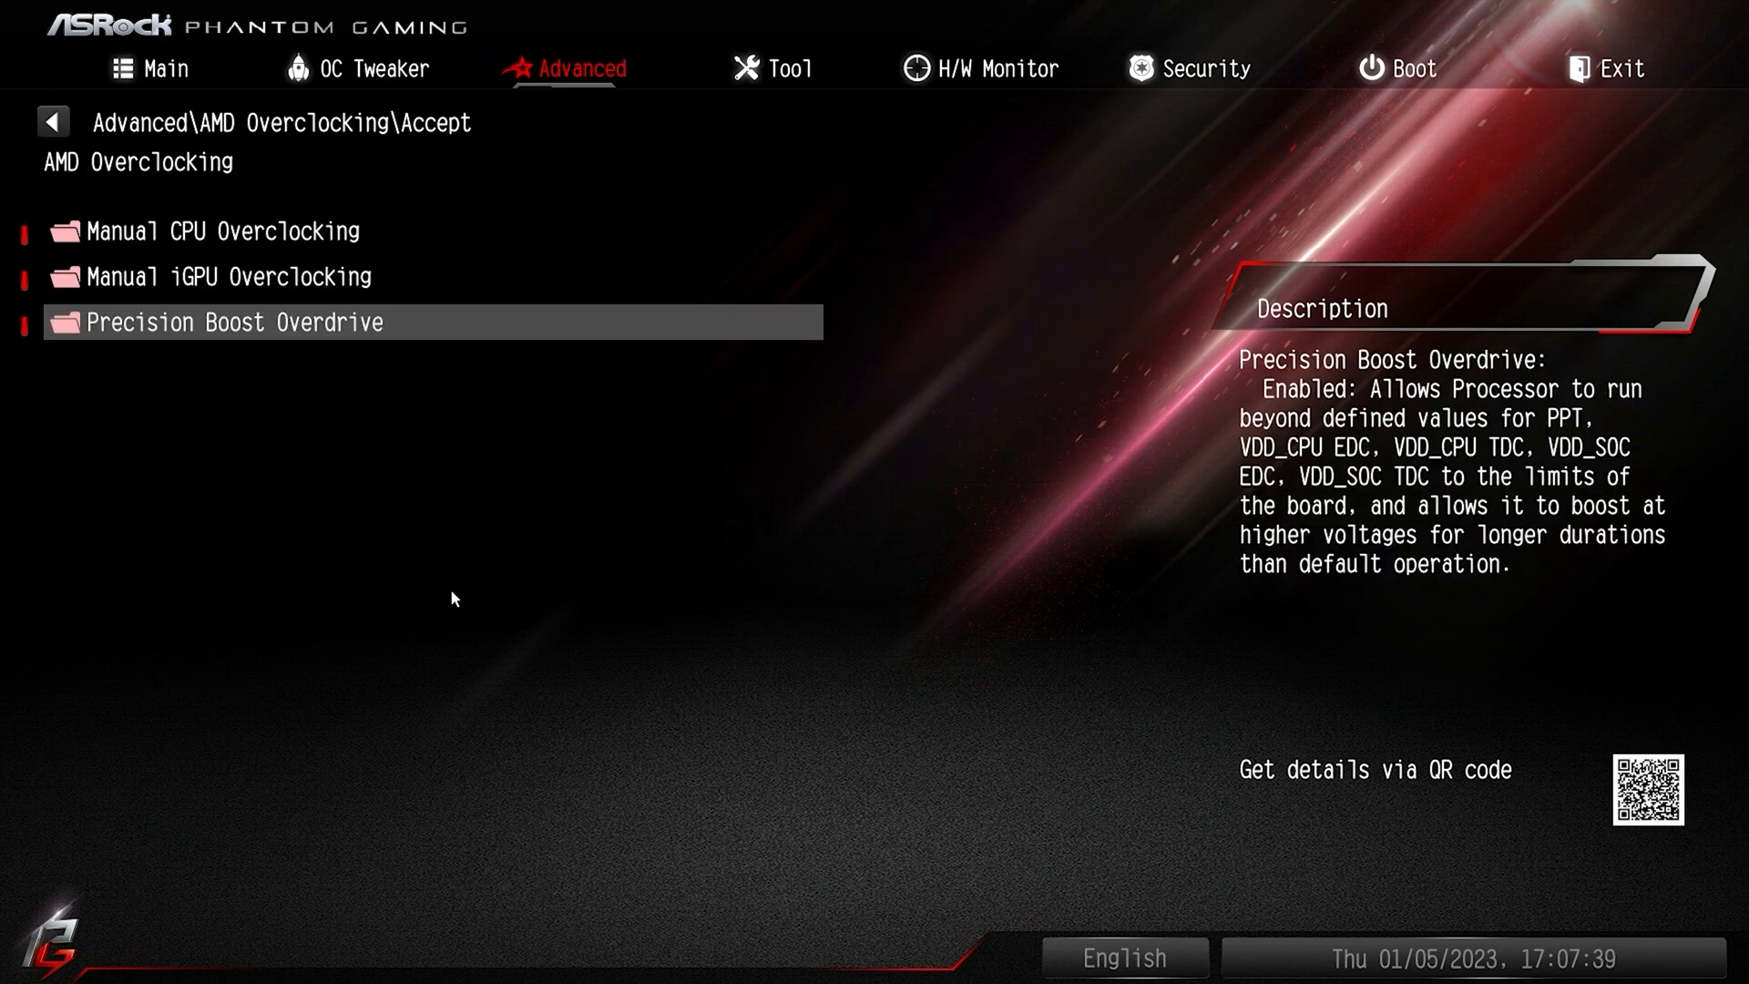
- Reopen Precision Boost Overdrive and set it back to Auto
key(Return)
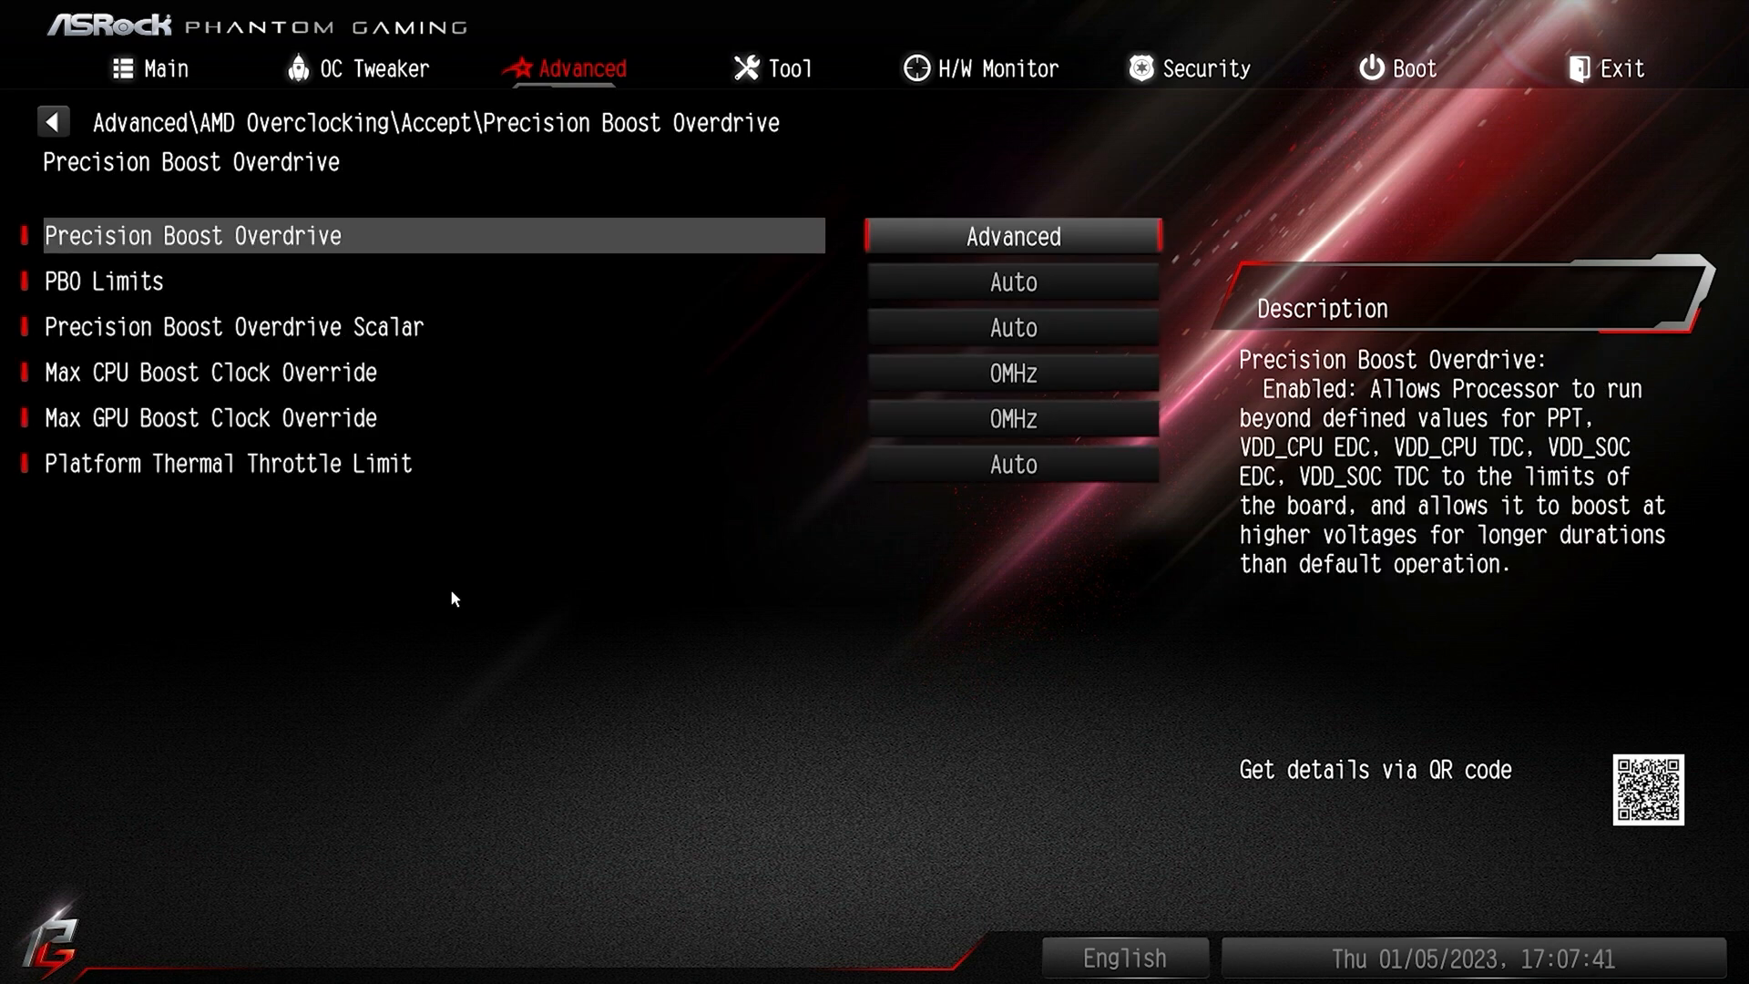
key(Return)
key(Up)
key(Up)
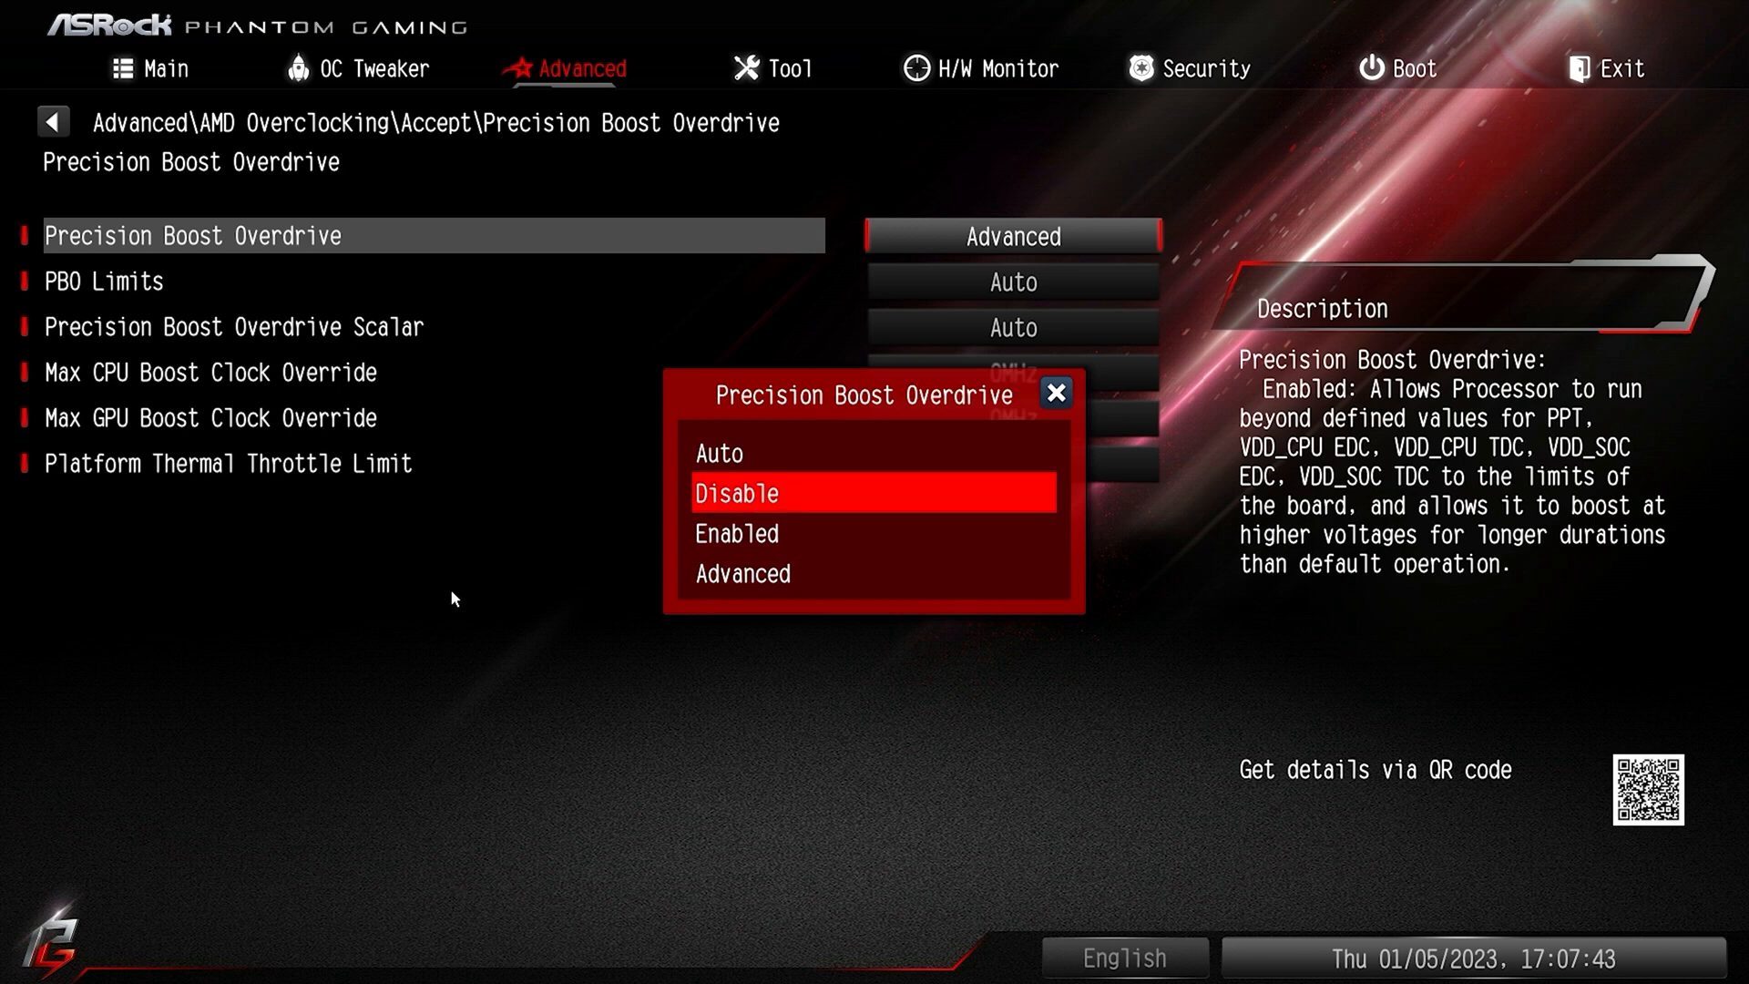
key(Up)
key(Return)
- Set Precision Boost Overdrive to Enabled
key(Return)
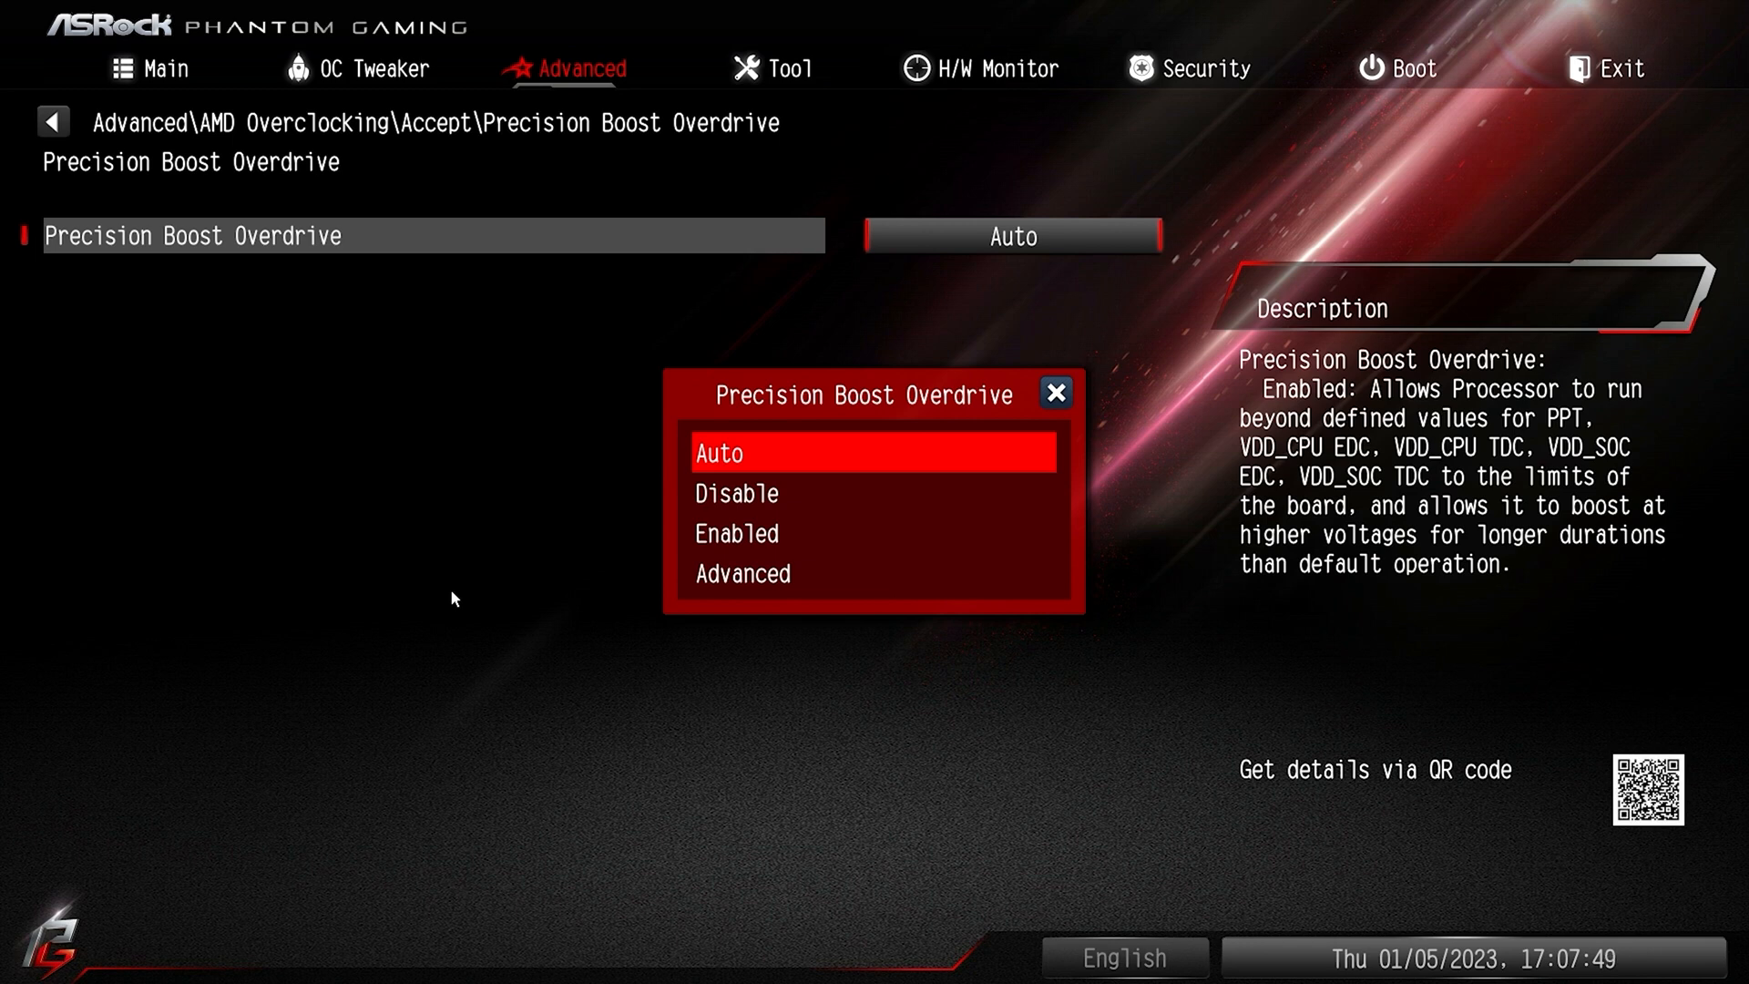
key(Down)
key(Down)
key(Return)
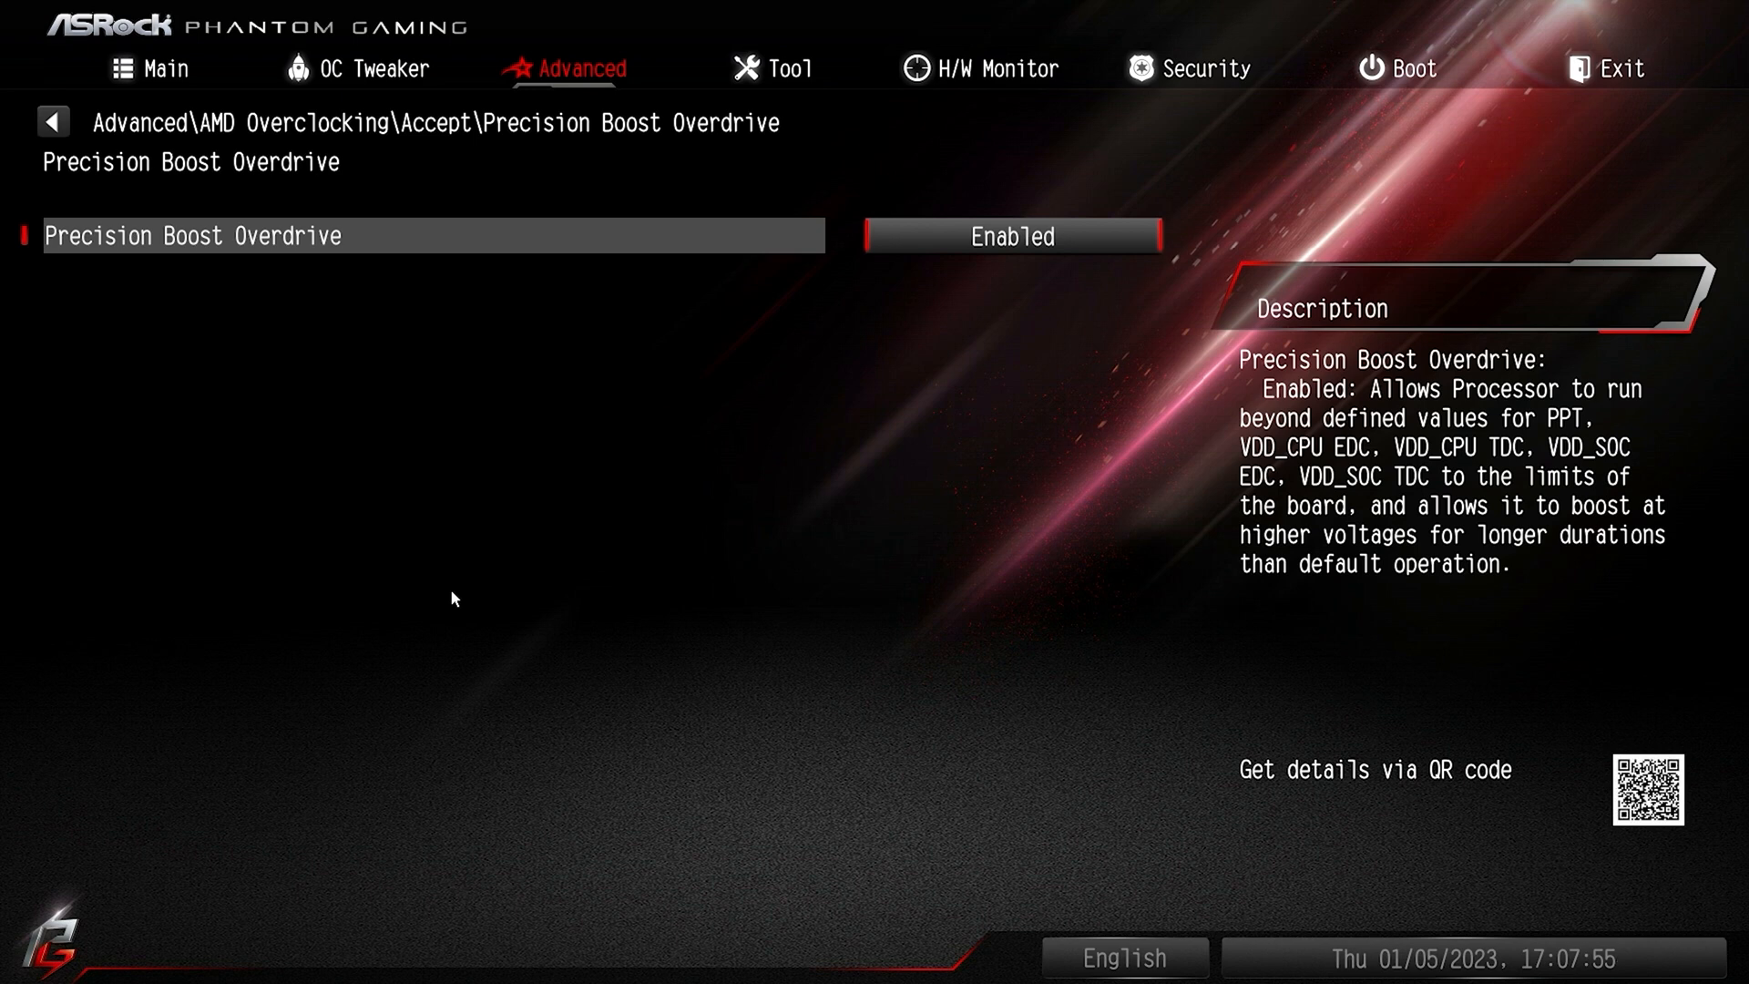
- Restore Precision Boost Overdrive to Auto and leave AMD Overclocking for the Advanced list
key(Return)
key(Up)
key(Up)
key(Return)
key(Escape)
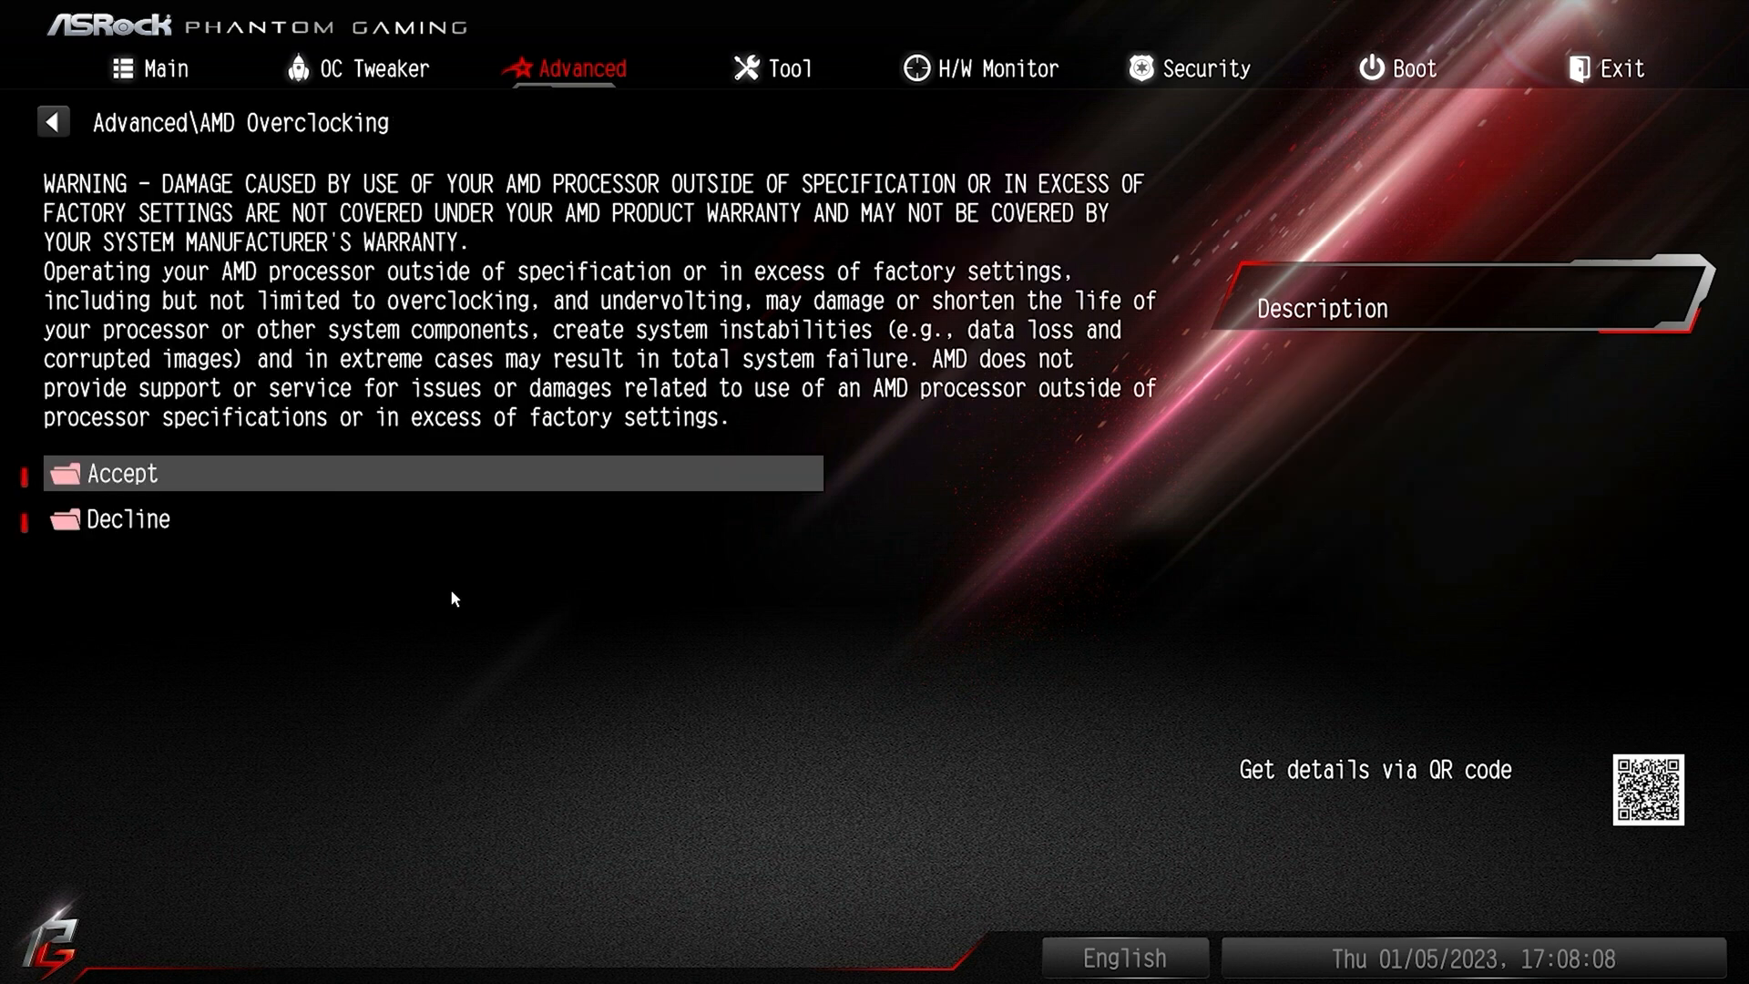
key(Escape)
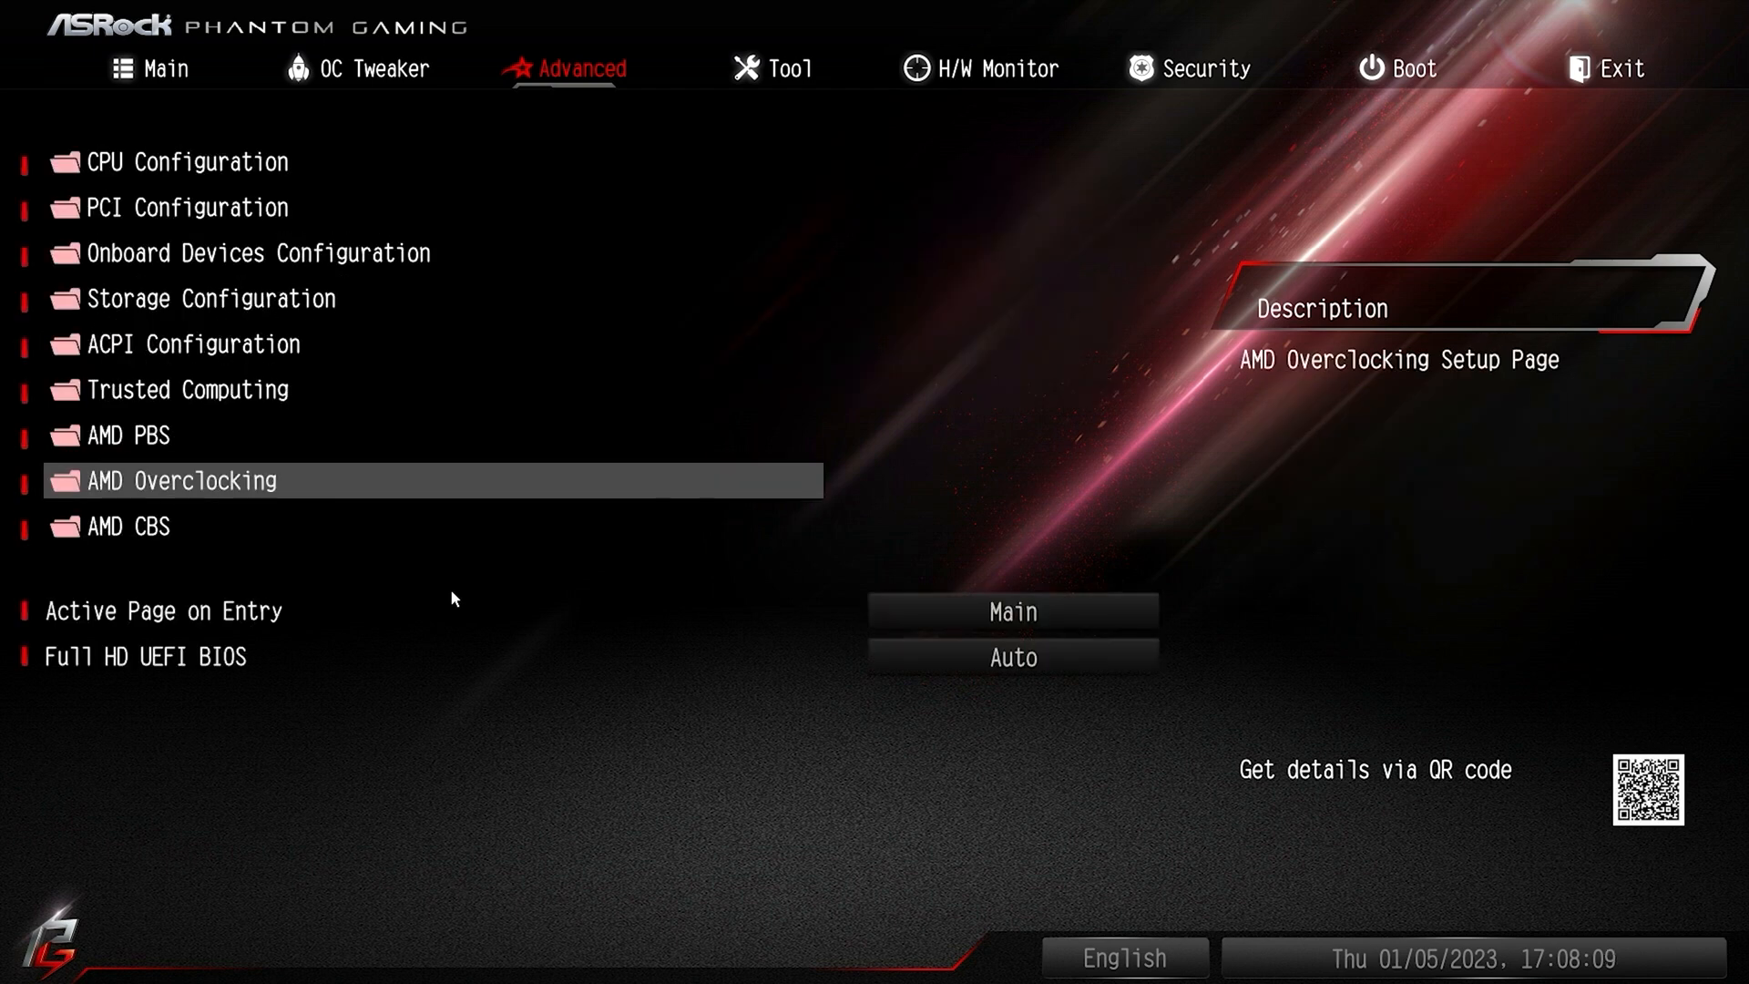
- Open AMD CBS, look through CPU Common Options and its Performance submenu, and return to the AMD CBS list
key(Down)
key(Return)
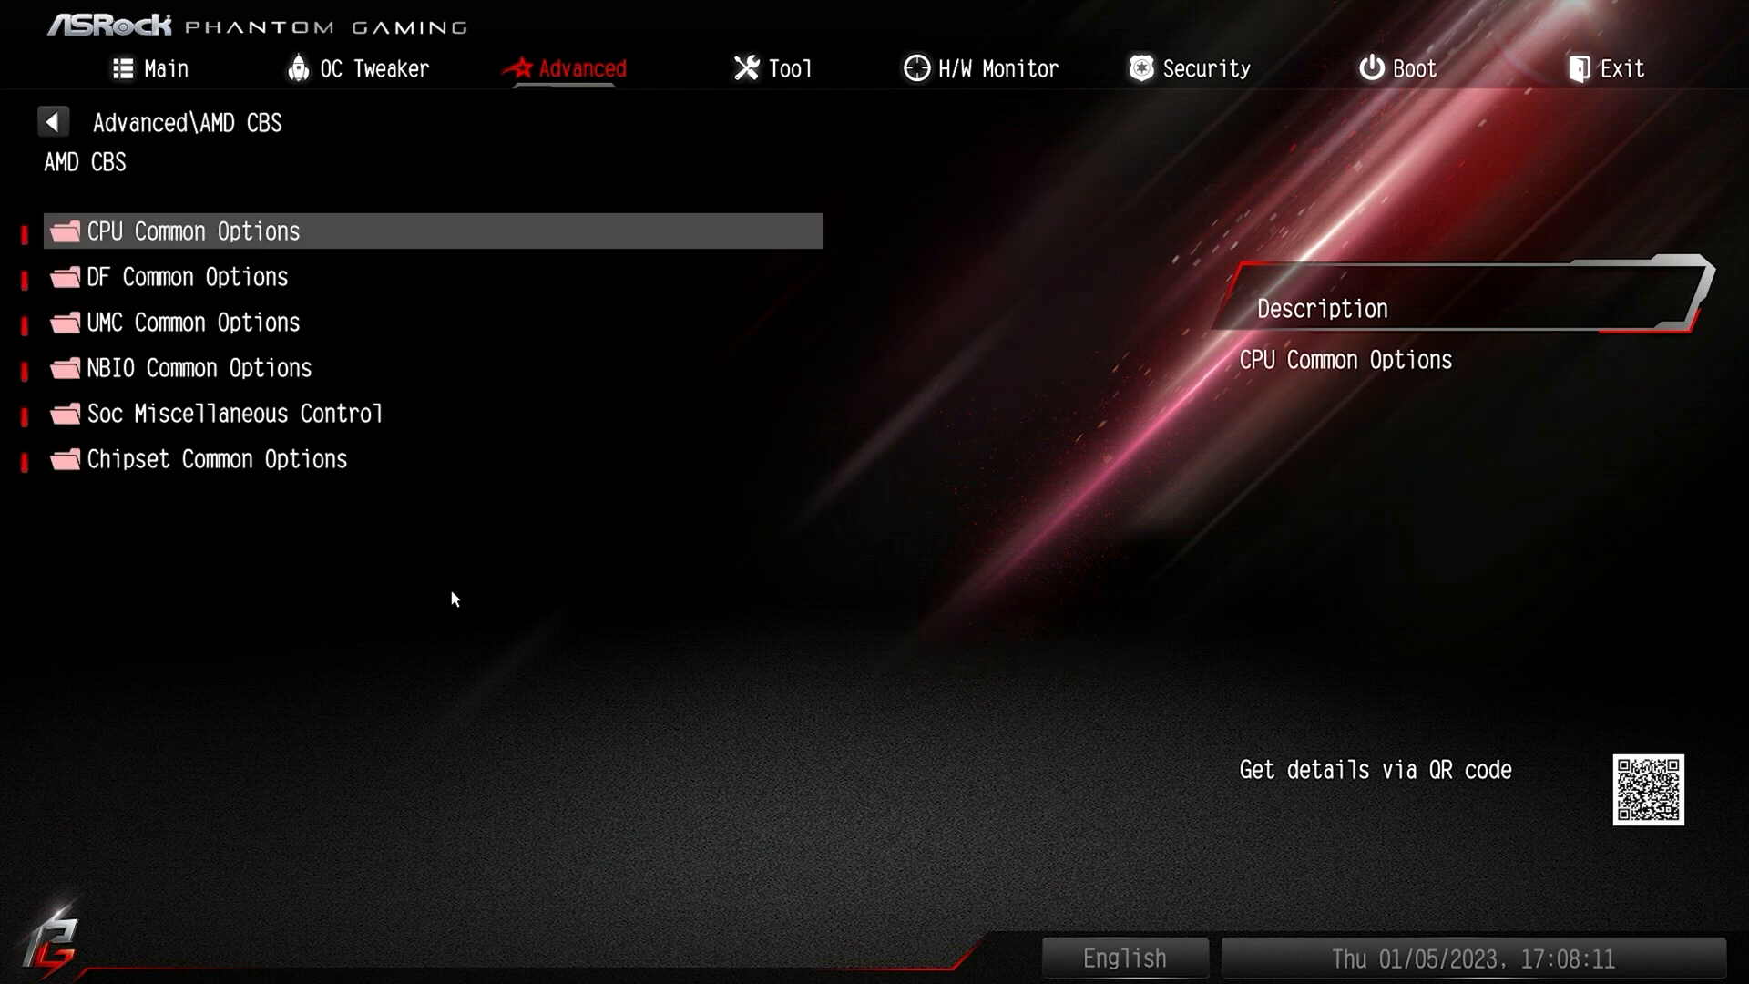
key(Return)
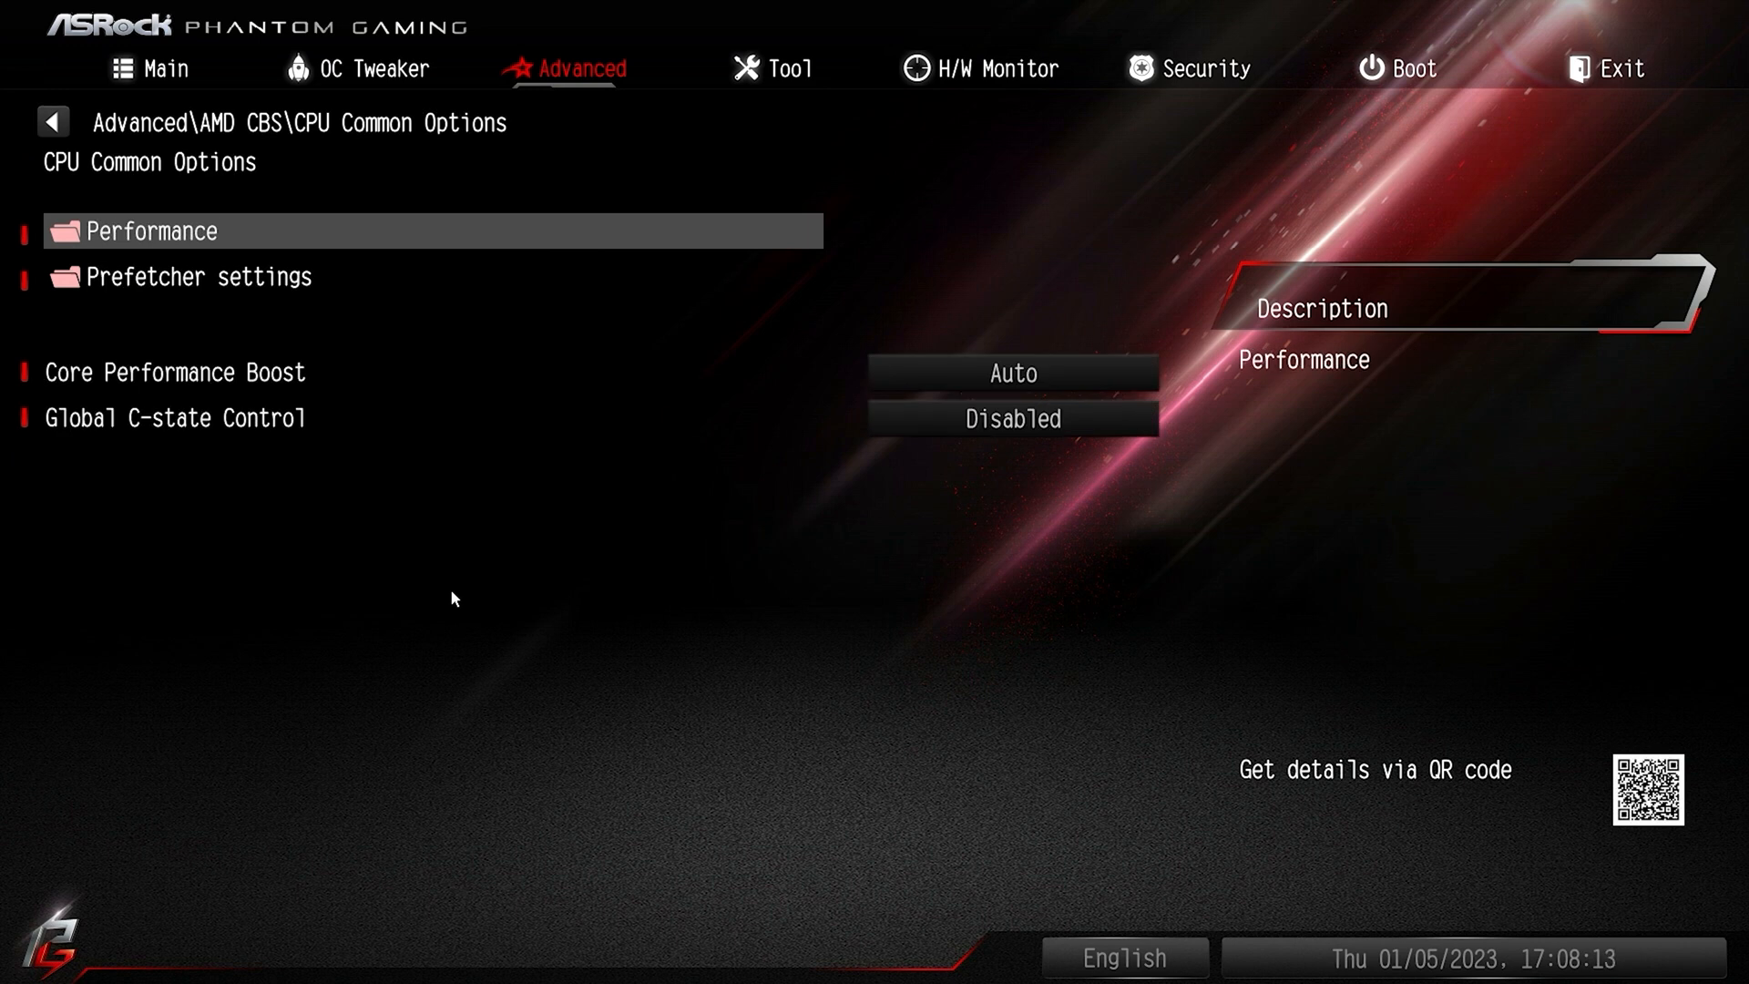
key(Return)
key(Escape)
key(Escape)
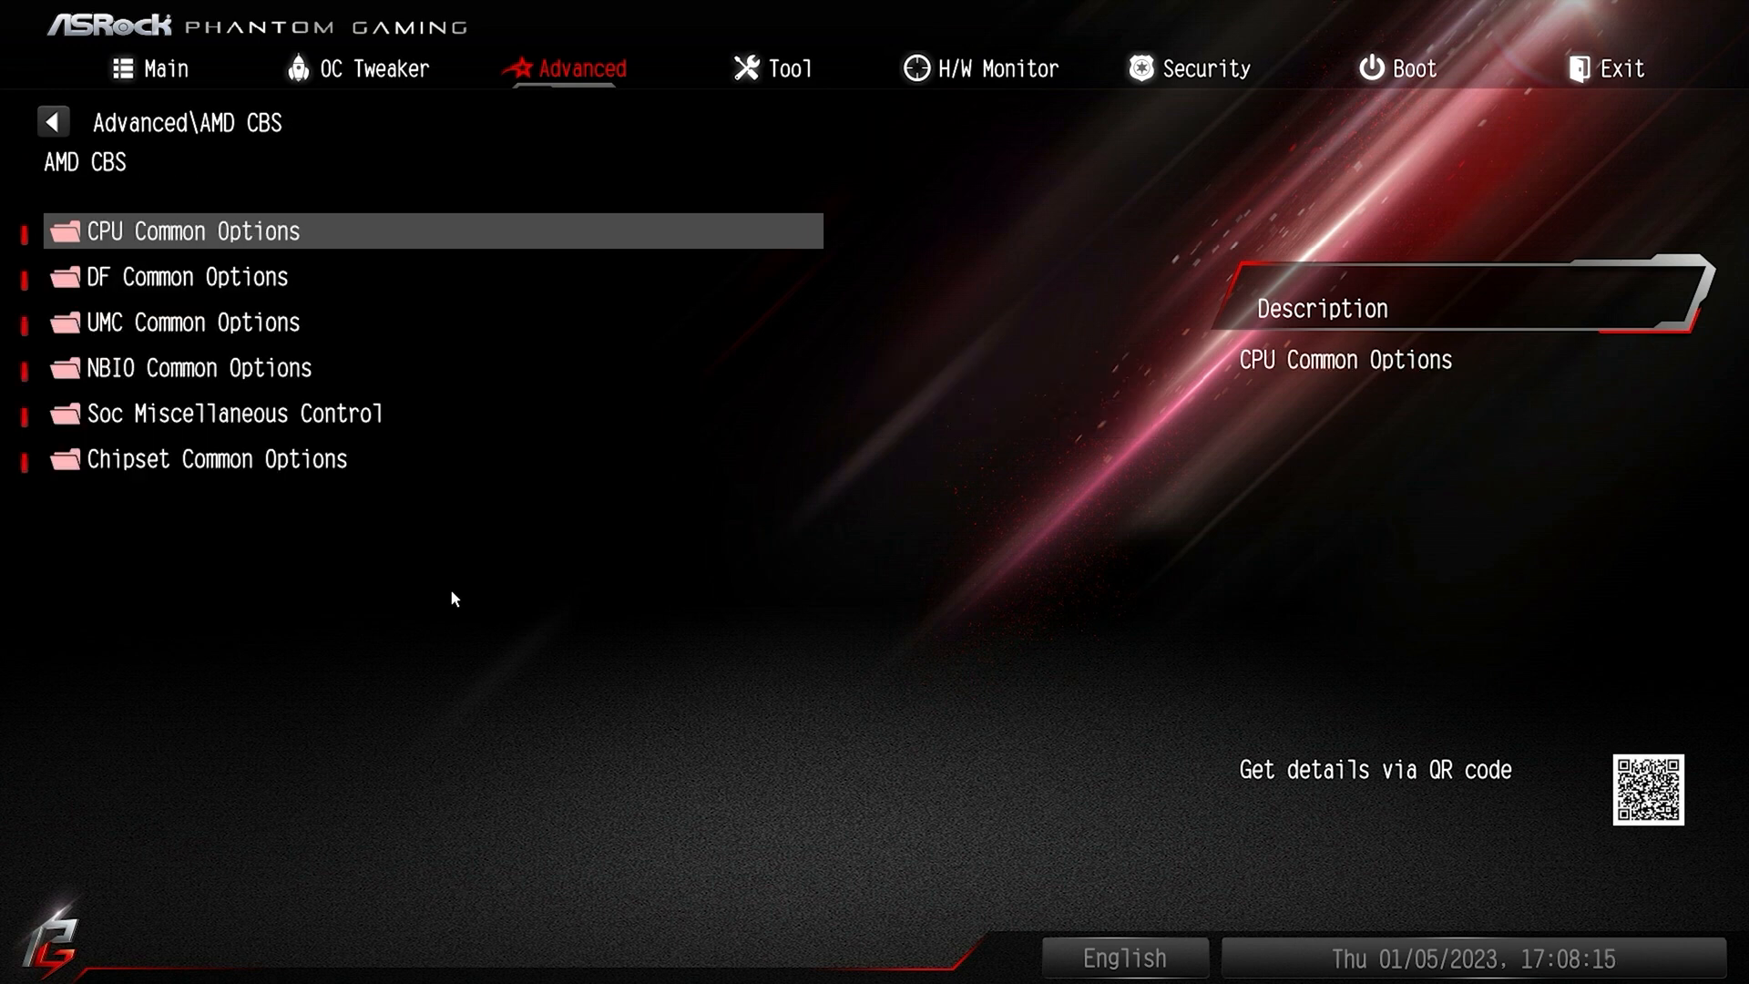
- View the NBIO Common Options, including IOMMU and PCIe ARI Support, and return to the AMD CBS list
key(Down)
key(Down)
key(Down)
key(Return)
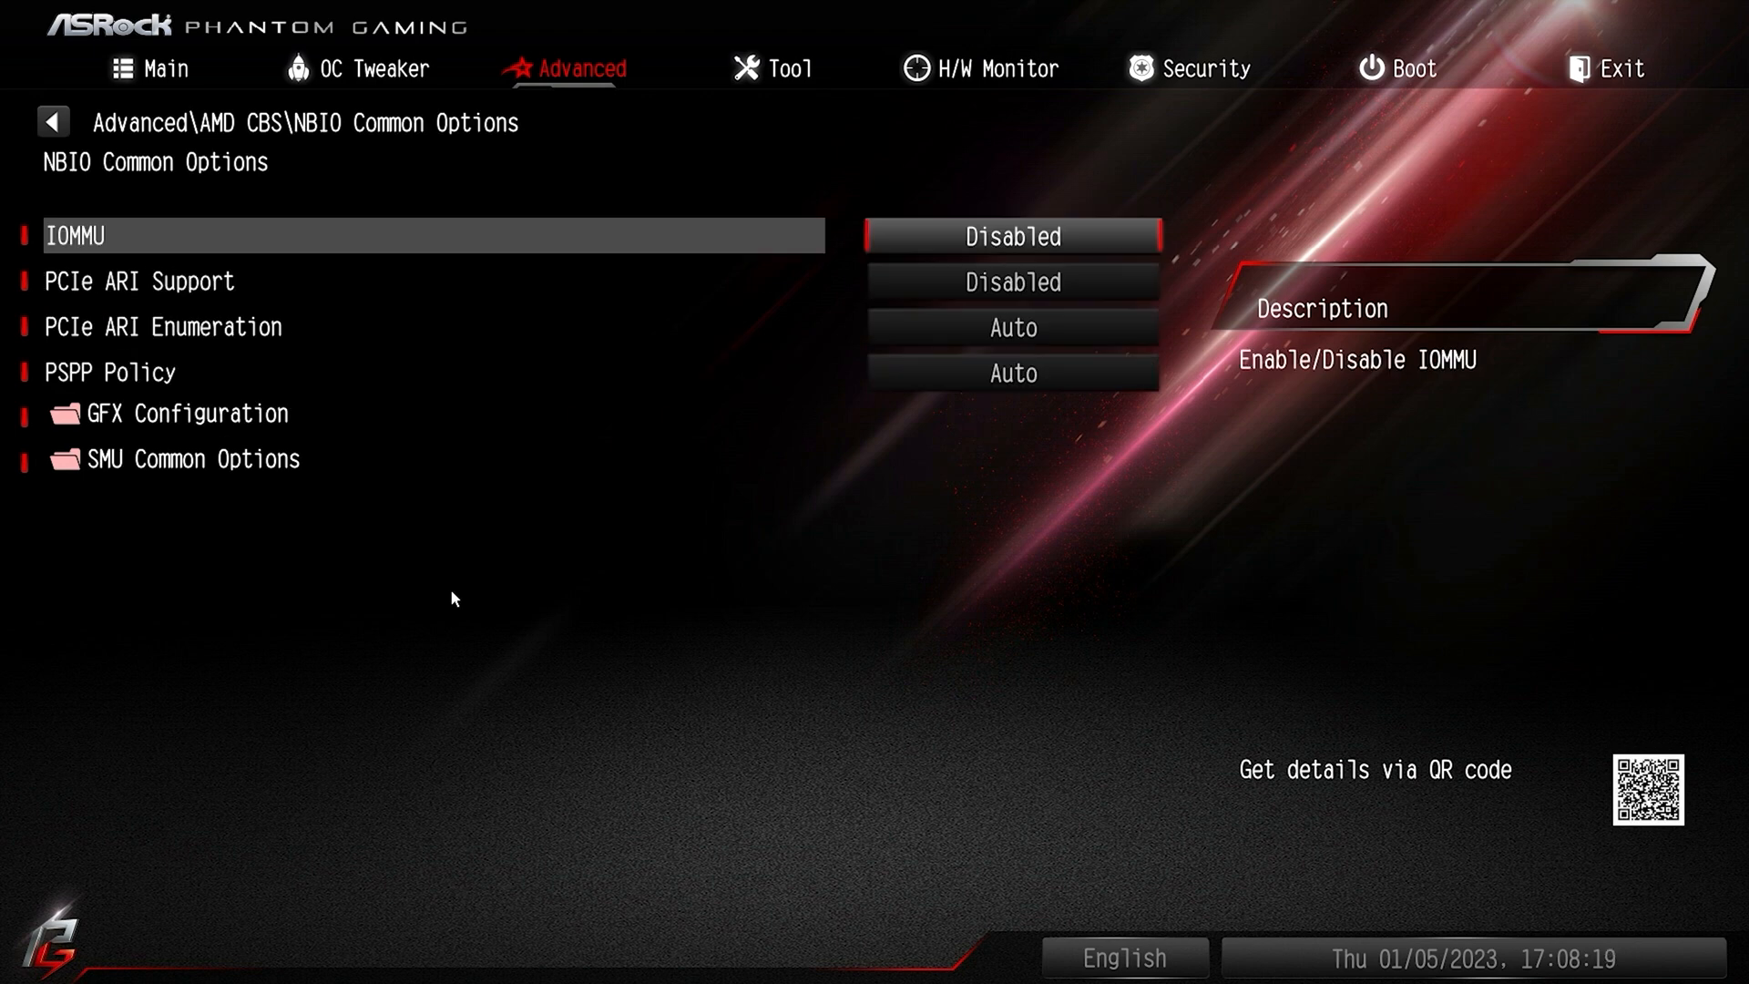
key(Escape)
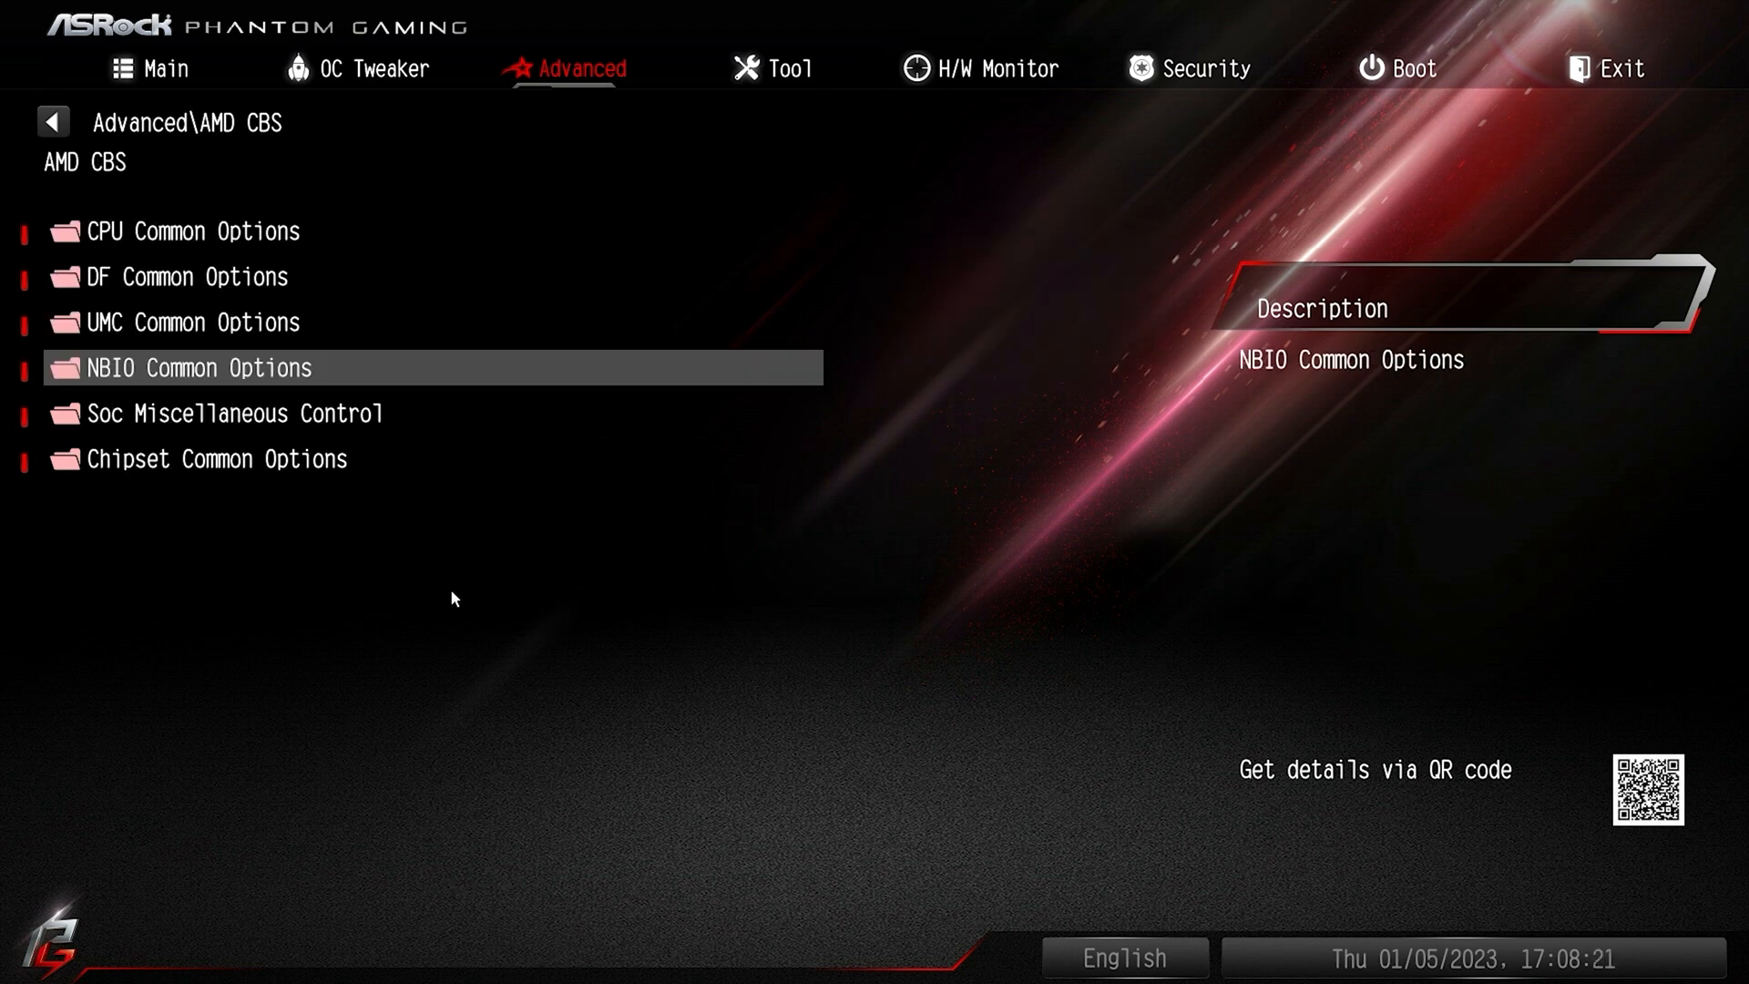
- In Chipset Common Options, open SATA Configuration Options and review the AHCI and RAID choices for SATA Mode, keeping Auto
key(Down)
key(Down)
key(Return)
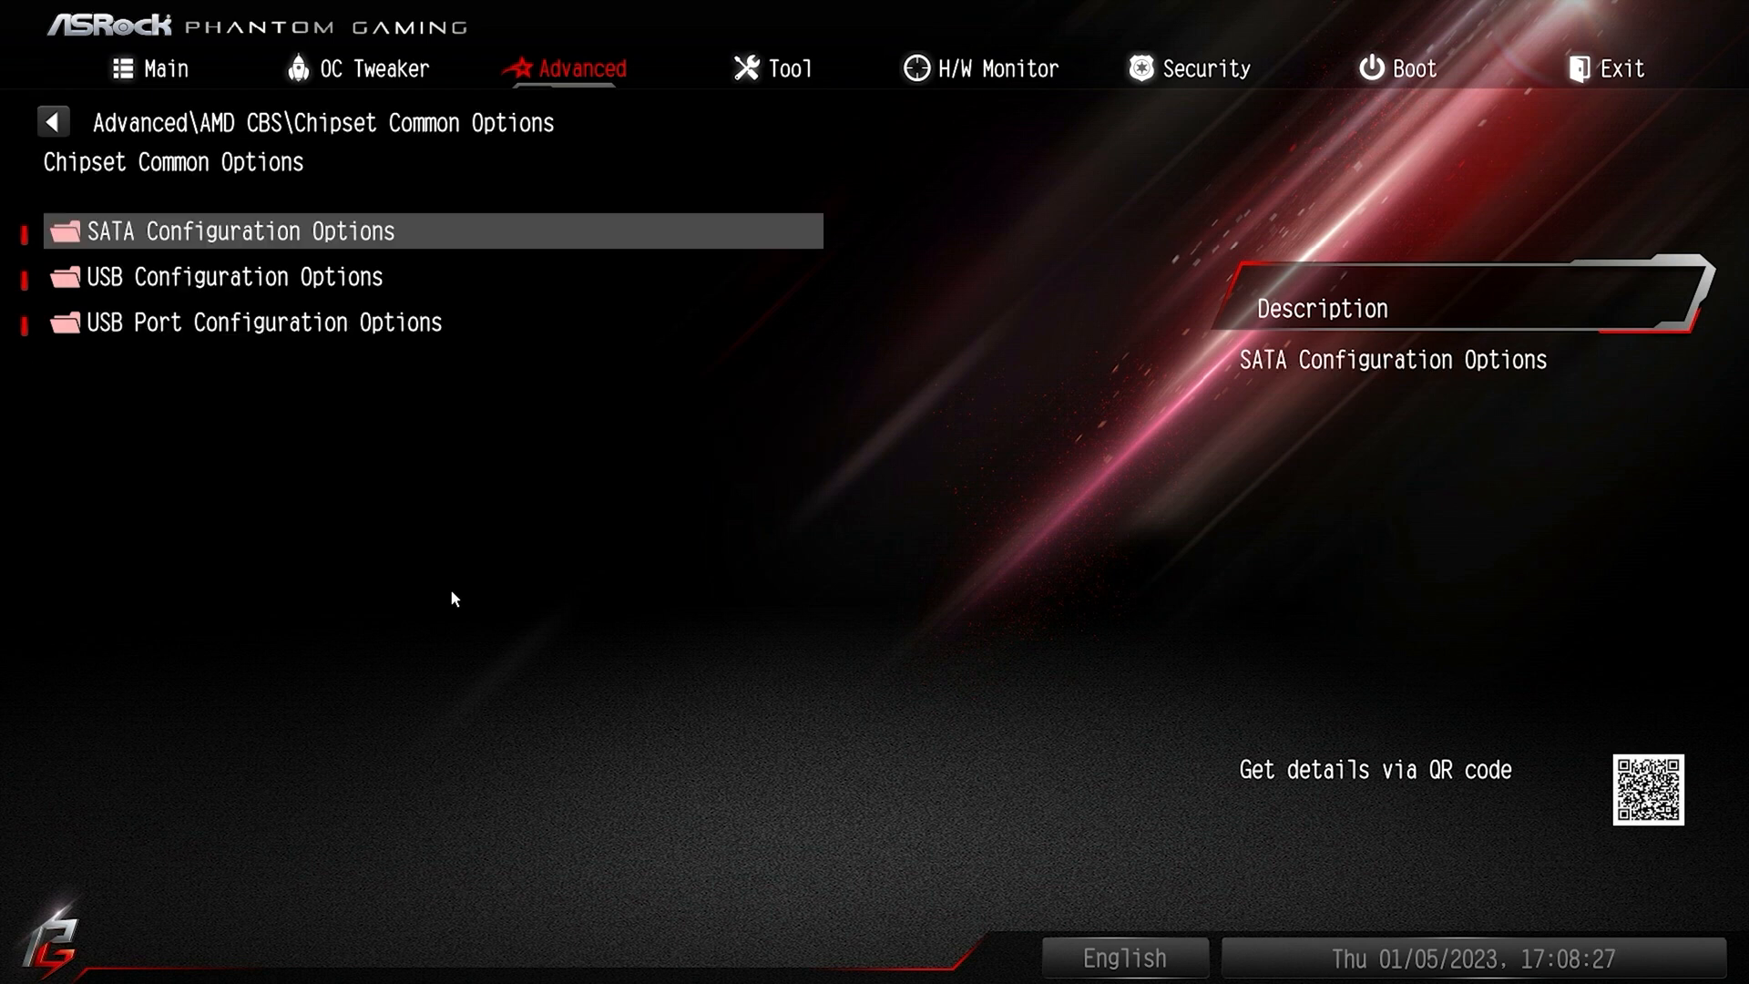
key(Return)
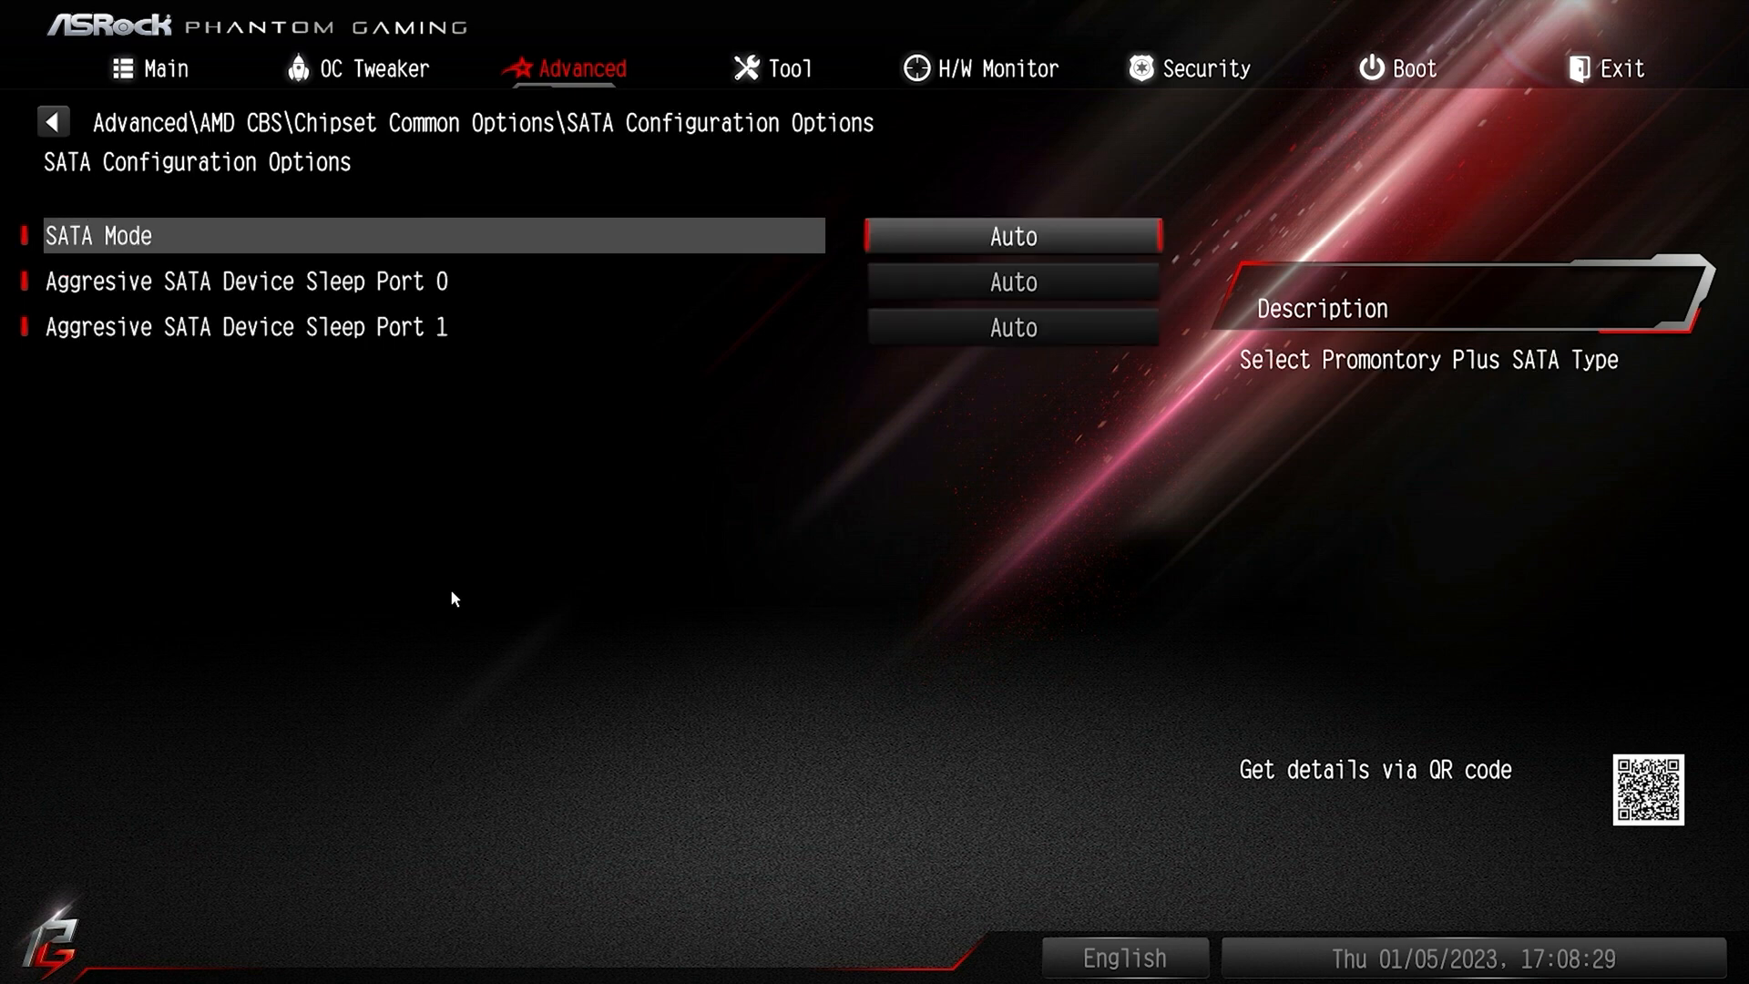
key(Return)
key(Up)
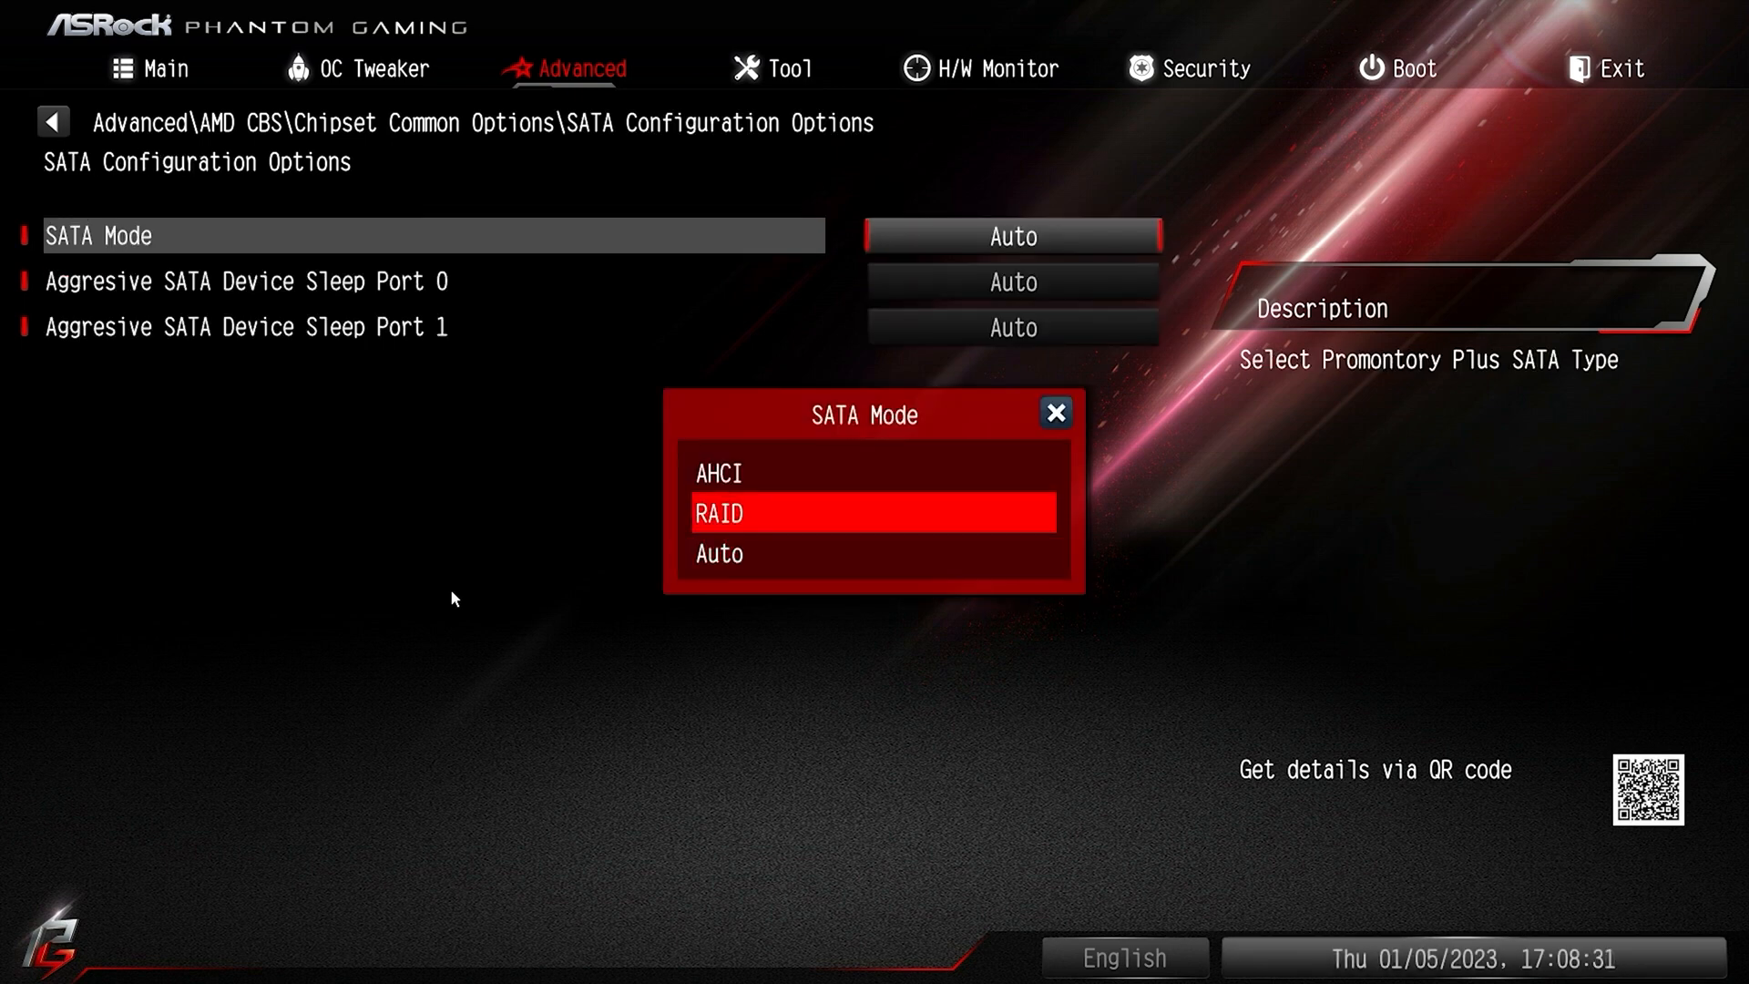
key(Up)
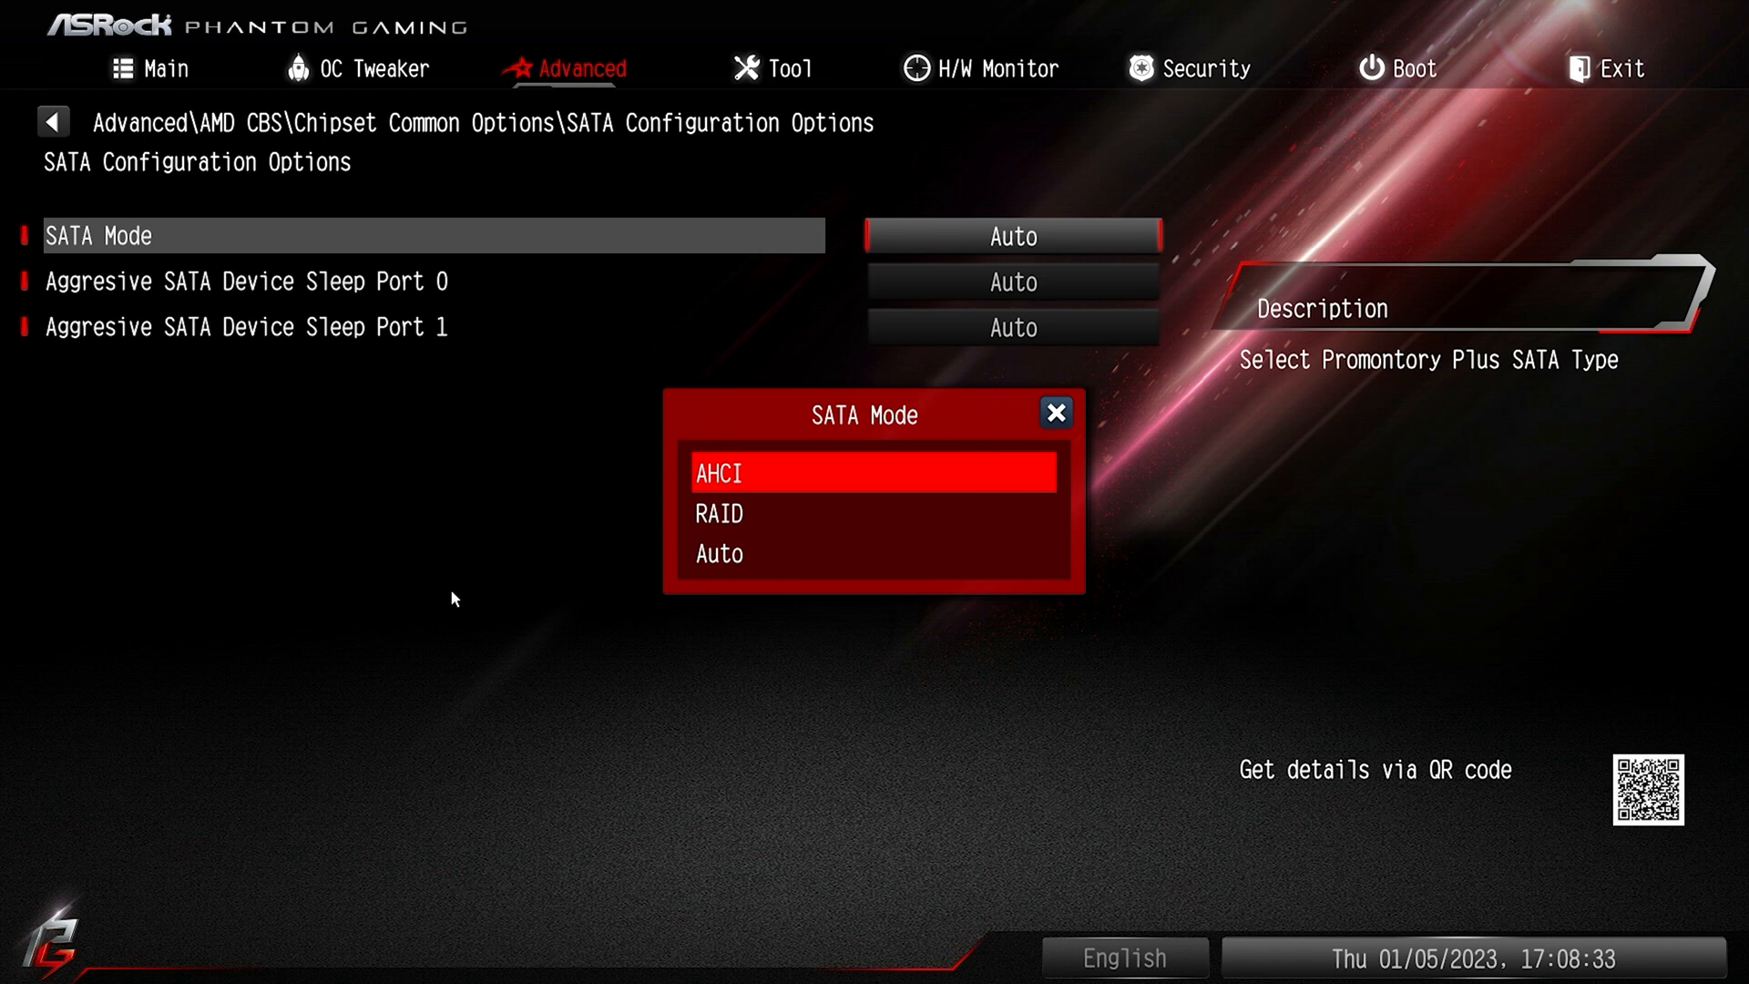
key(Down)
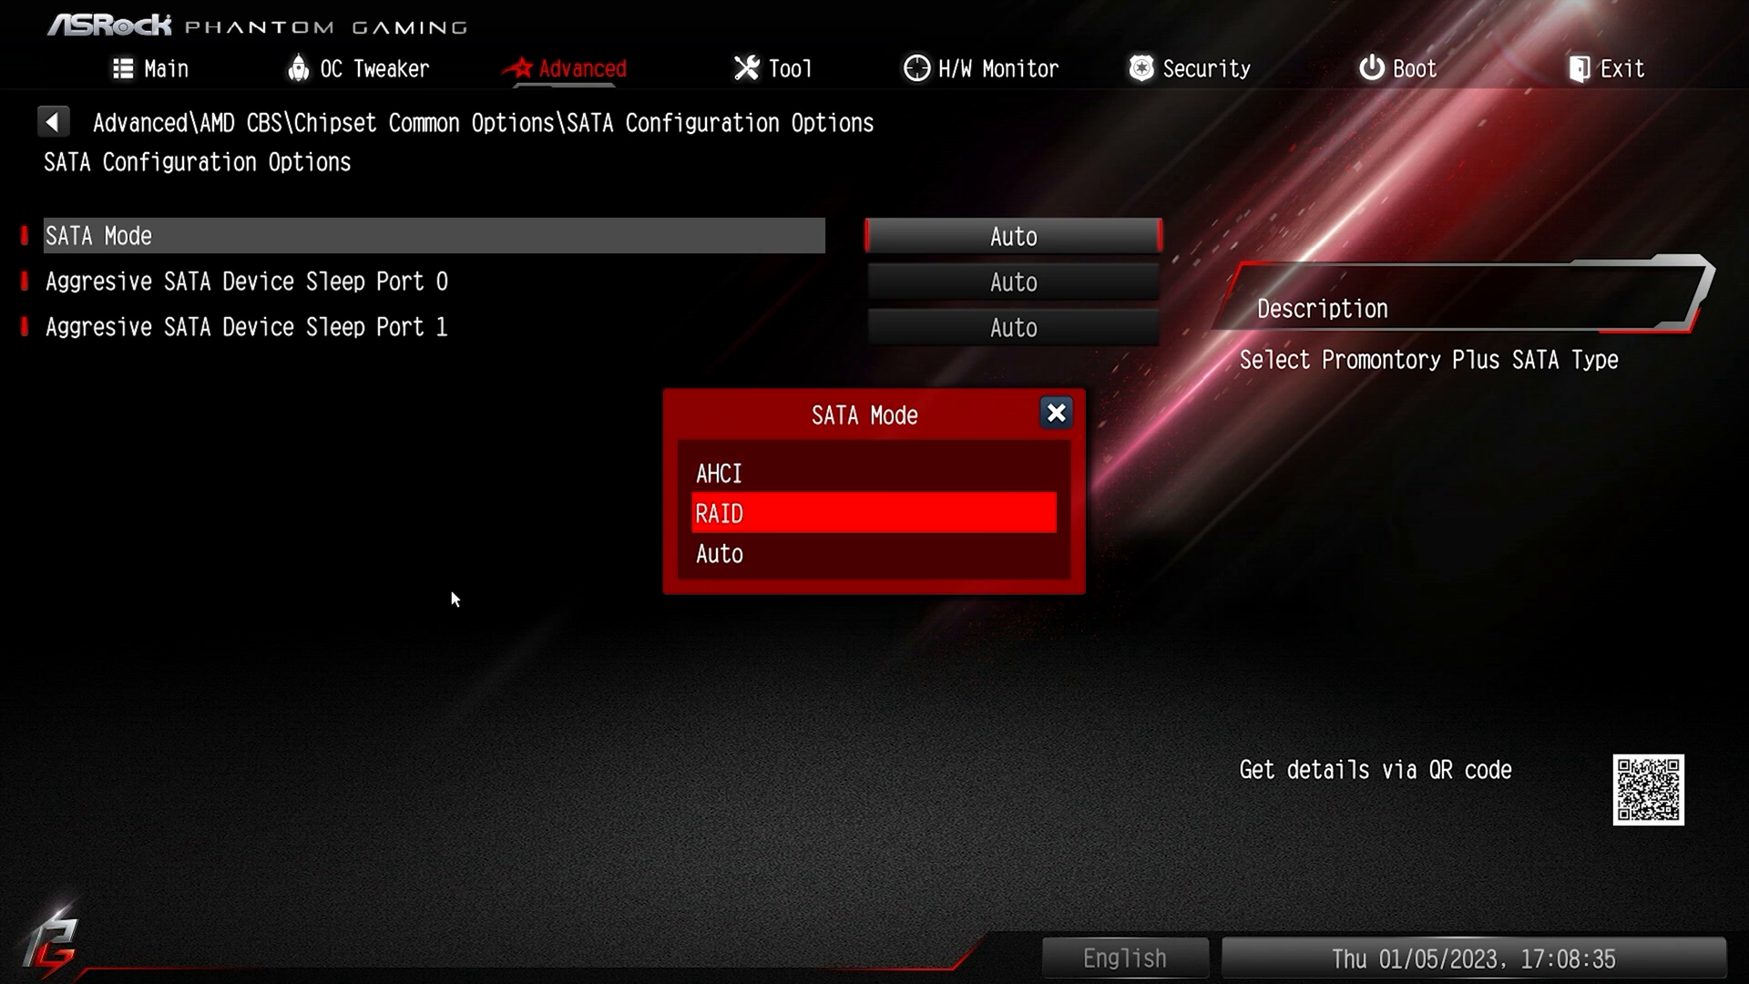
key(Escape)
- Review the Aggresive SATA Device Sleep settings for Port 0 and Port 1 and return to Chipset Common Options
key(Down)
key(Down)
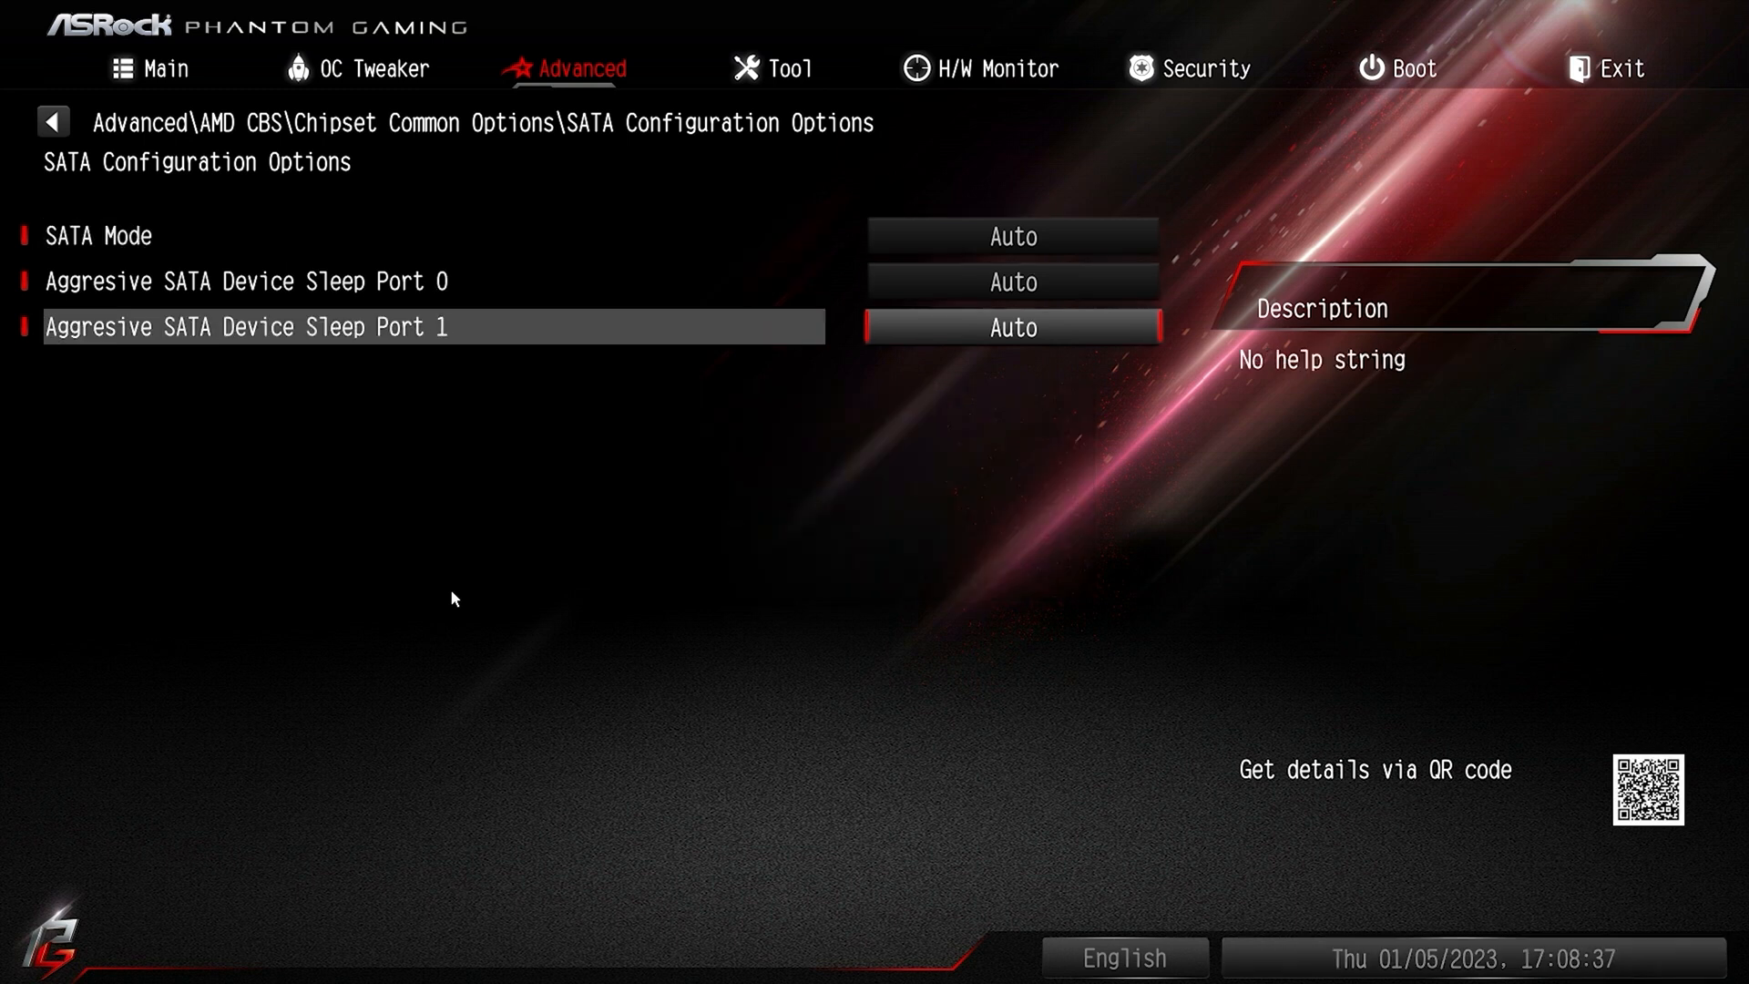
key(Up)
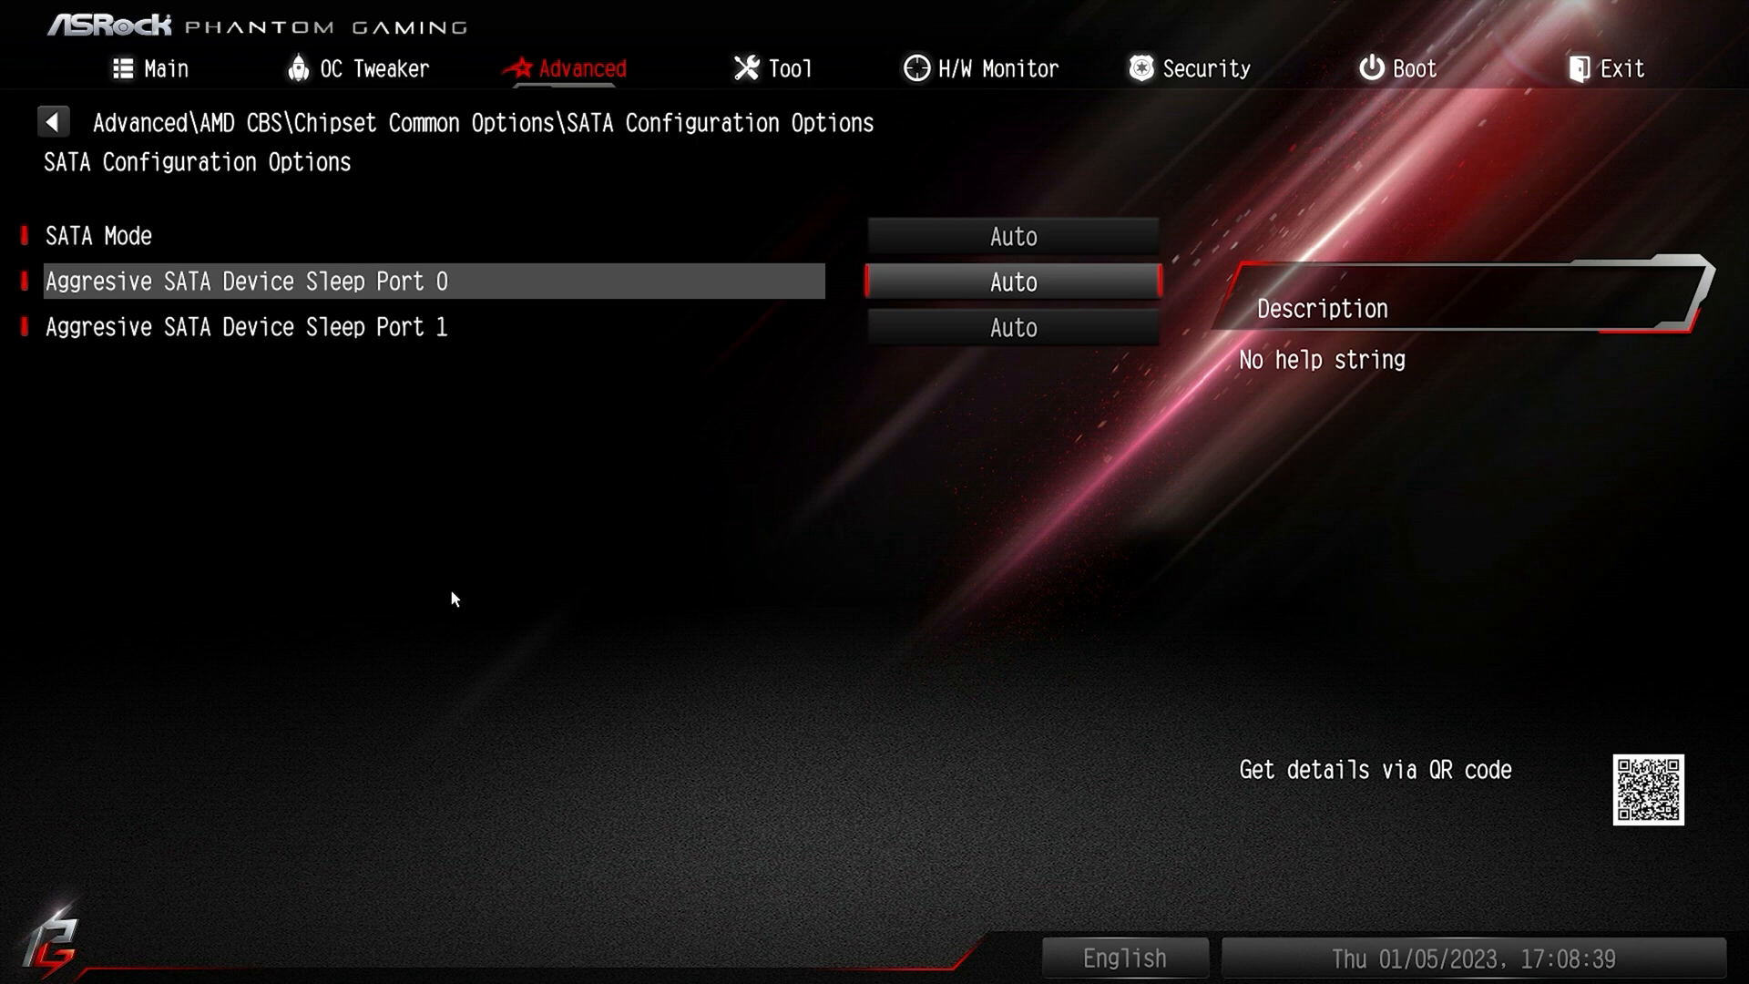
key(Up)
key(Escape)
- View USB Configuration Options, covering XHCI GEN1, XHCI GEN2 and the USB BT Remote Wakeup choices, and return to Chipset Common Options
key(Down)
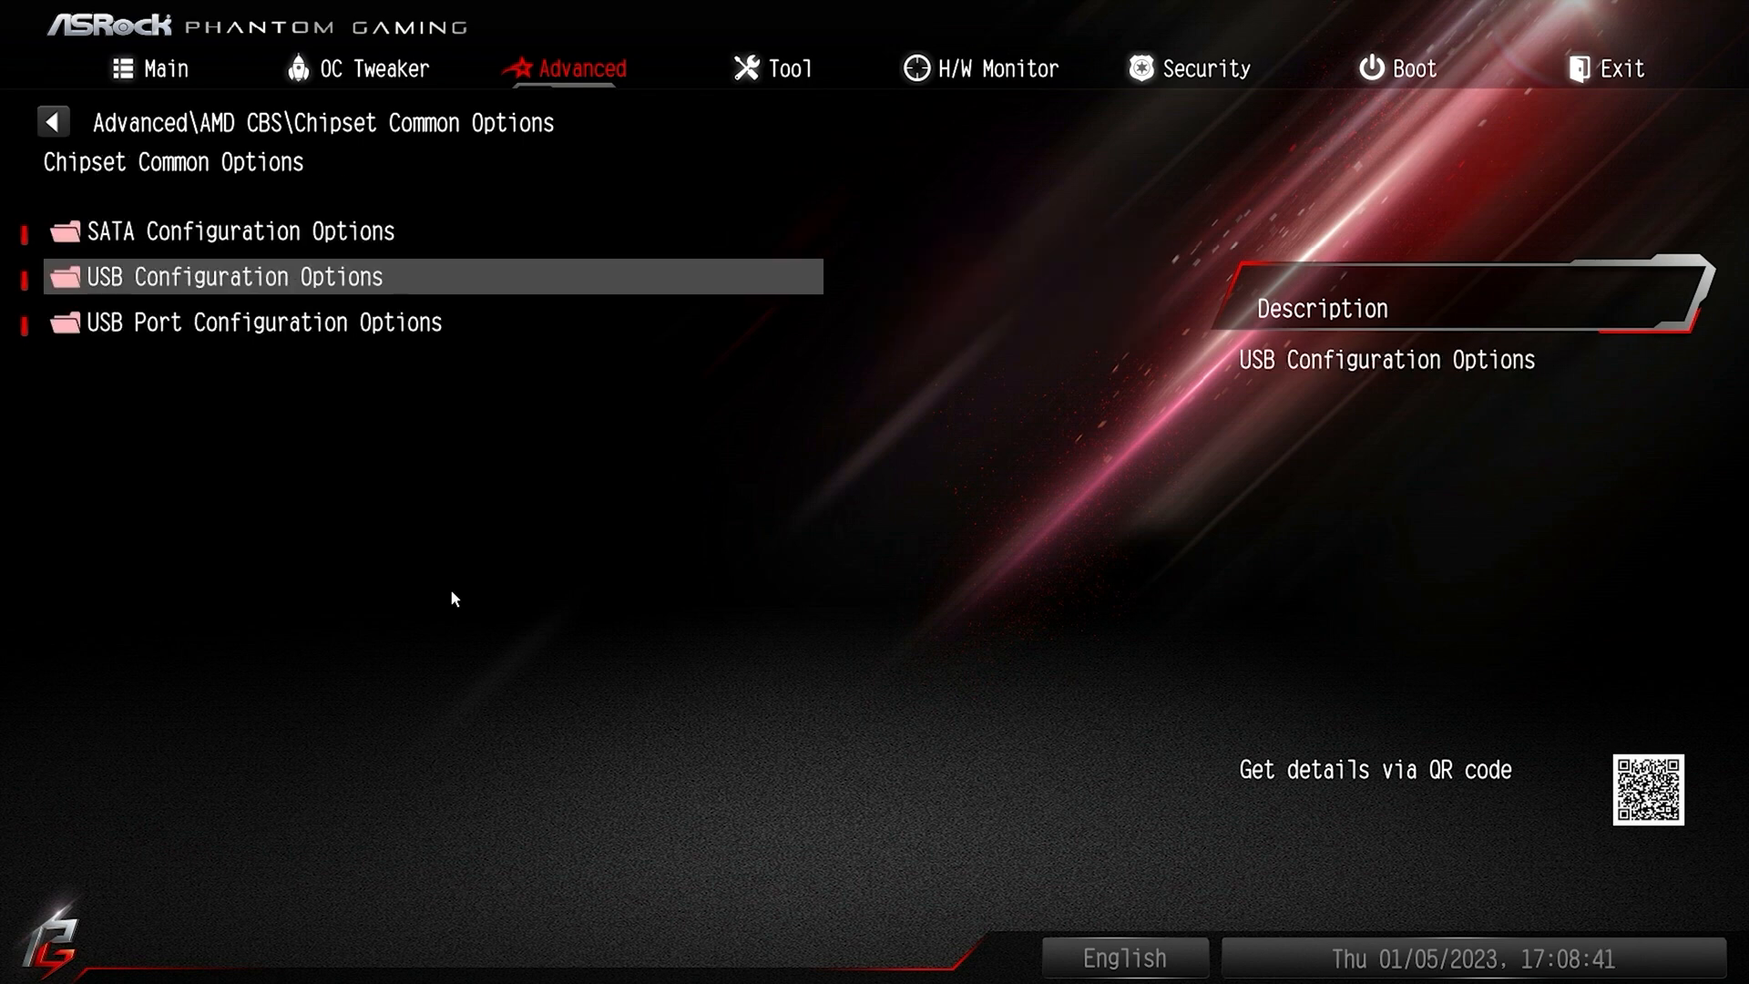
key(Return)
key(Down)
key(Up)
key(Down)
key(Up)
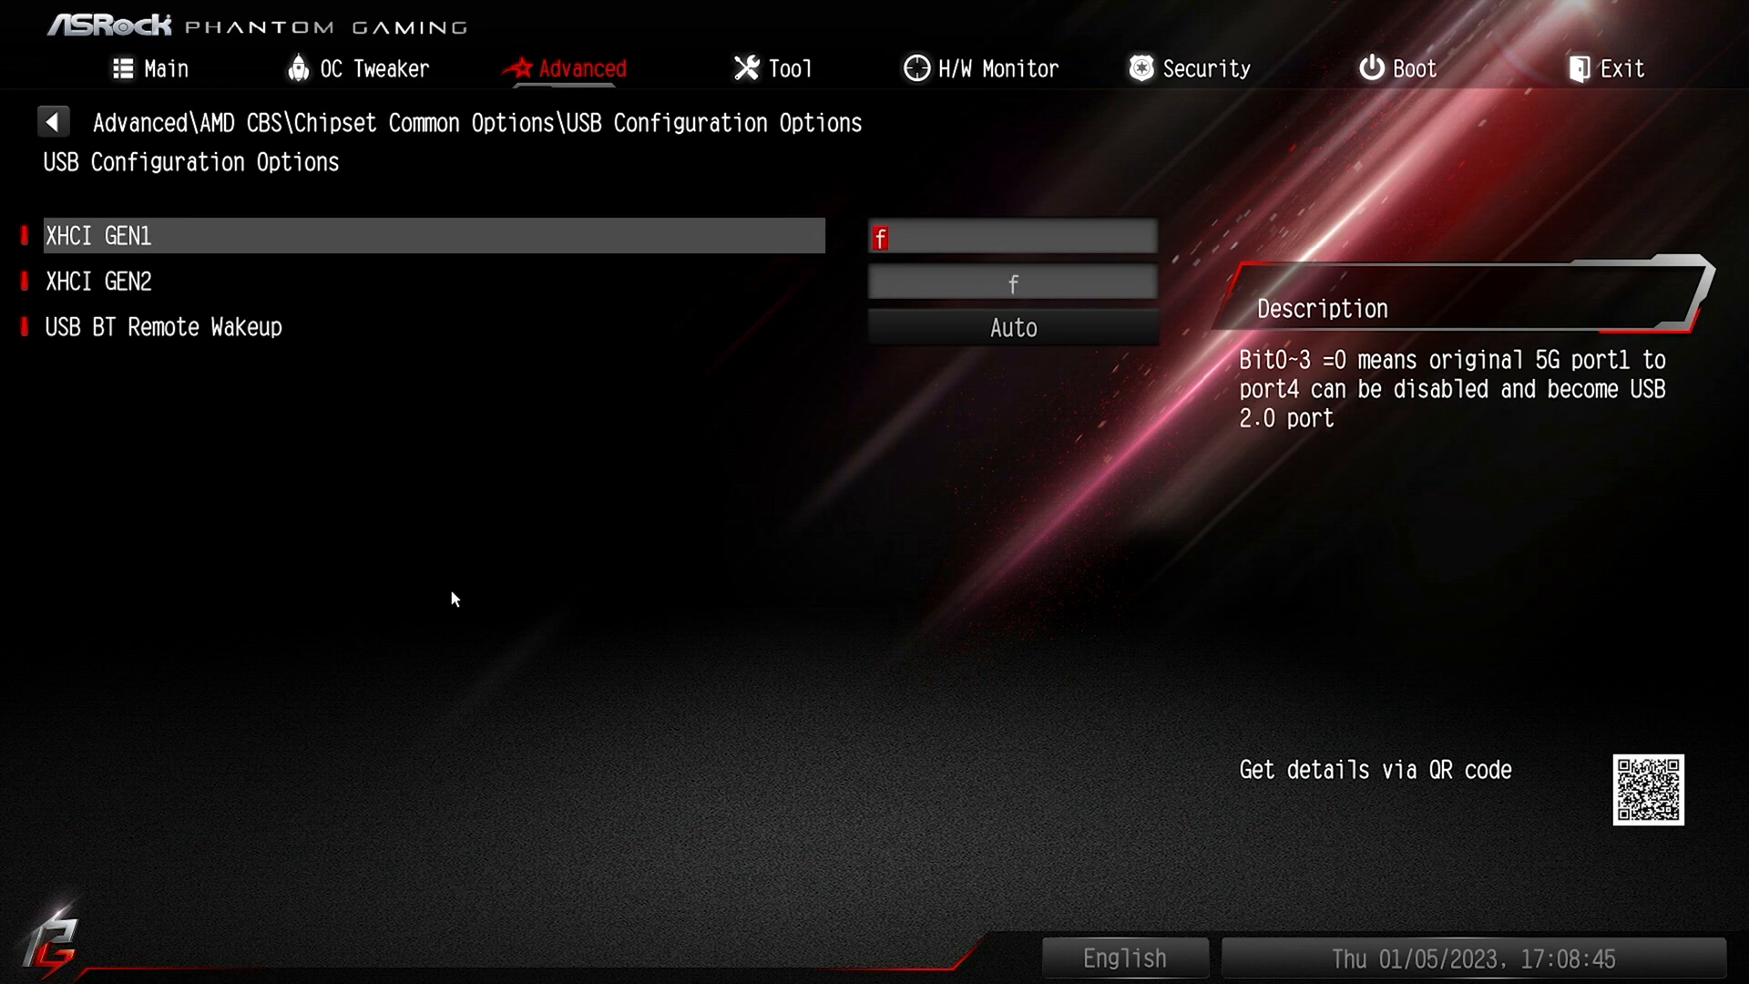
key(Up)
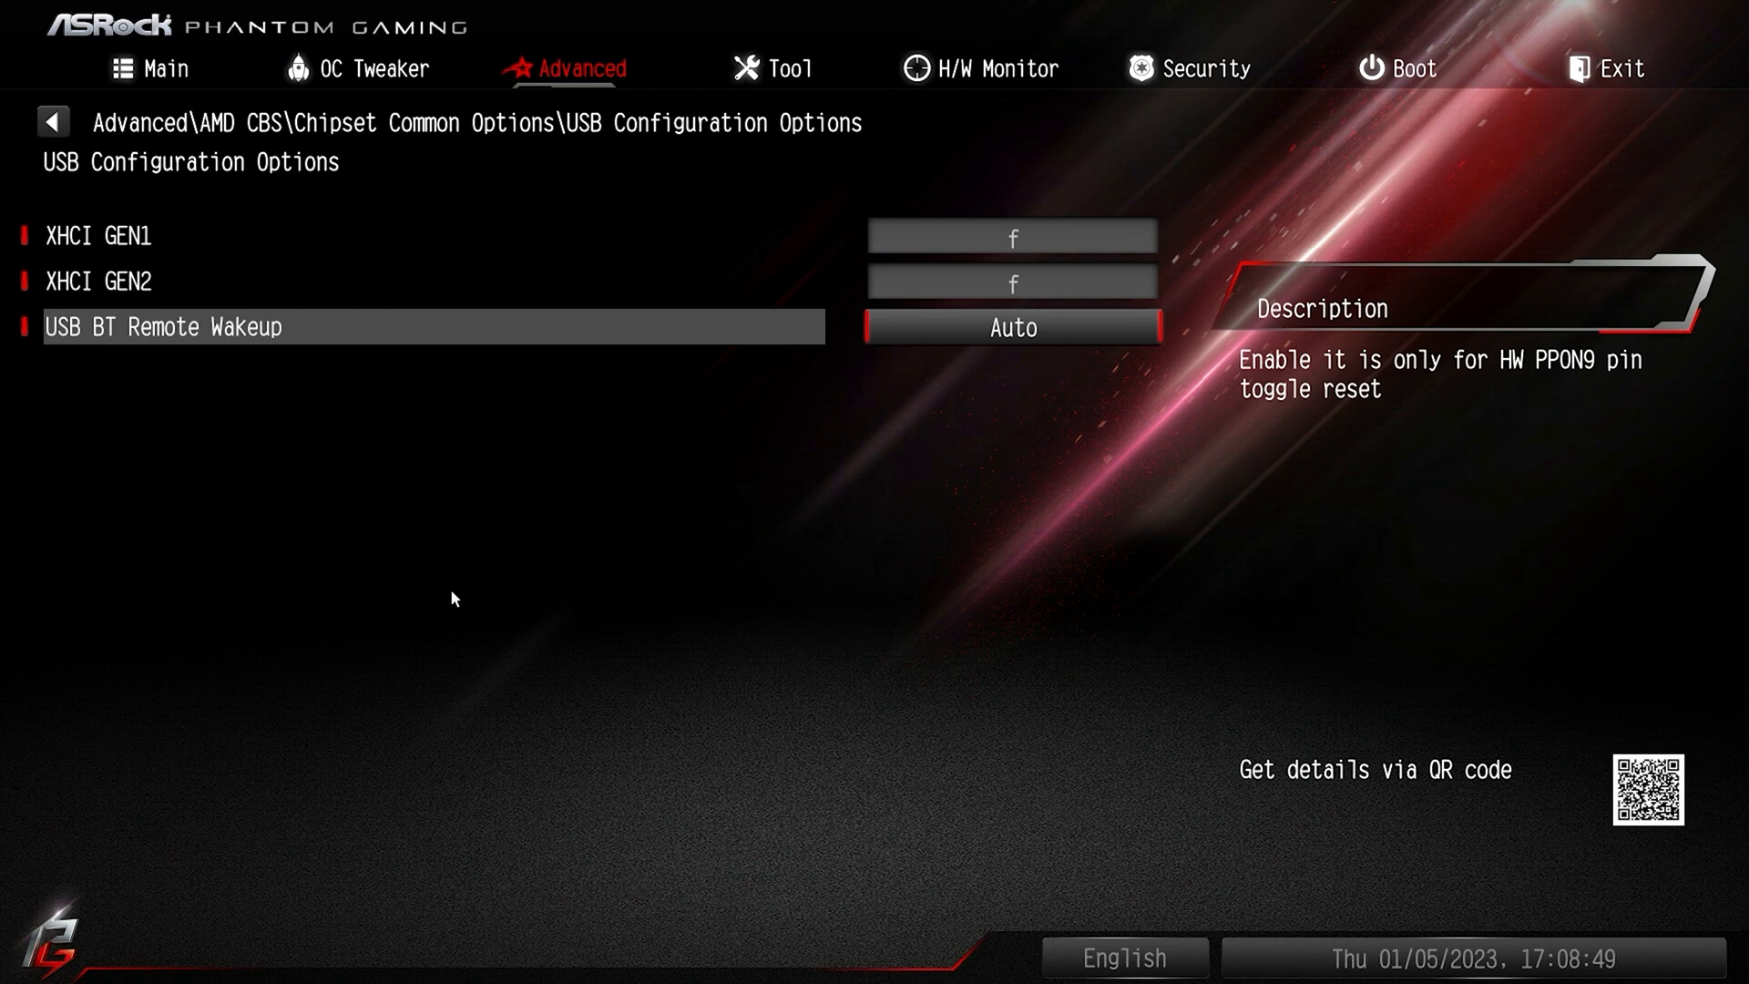
key(Return)
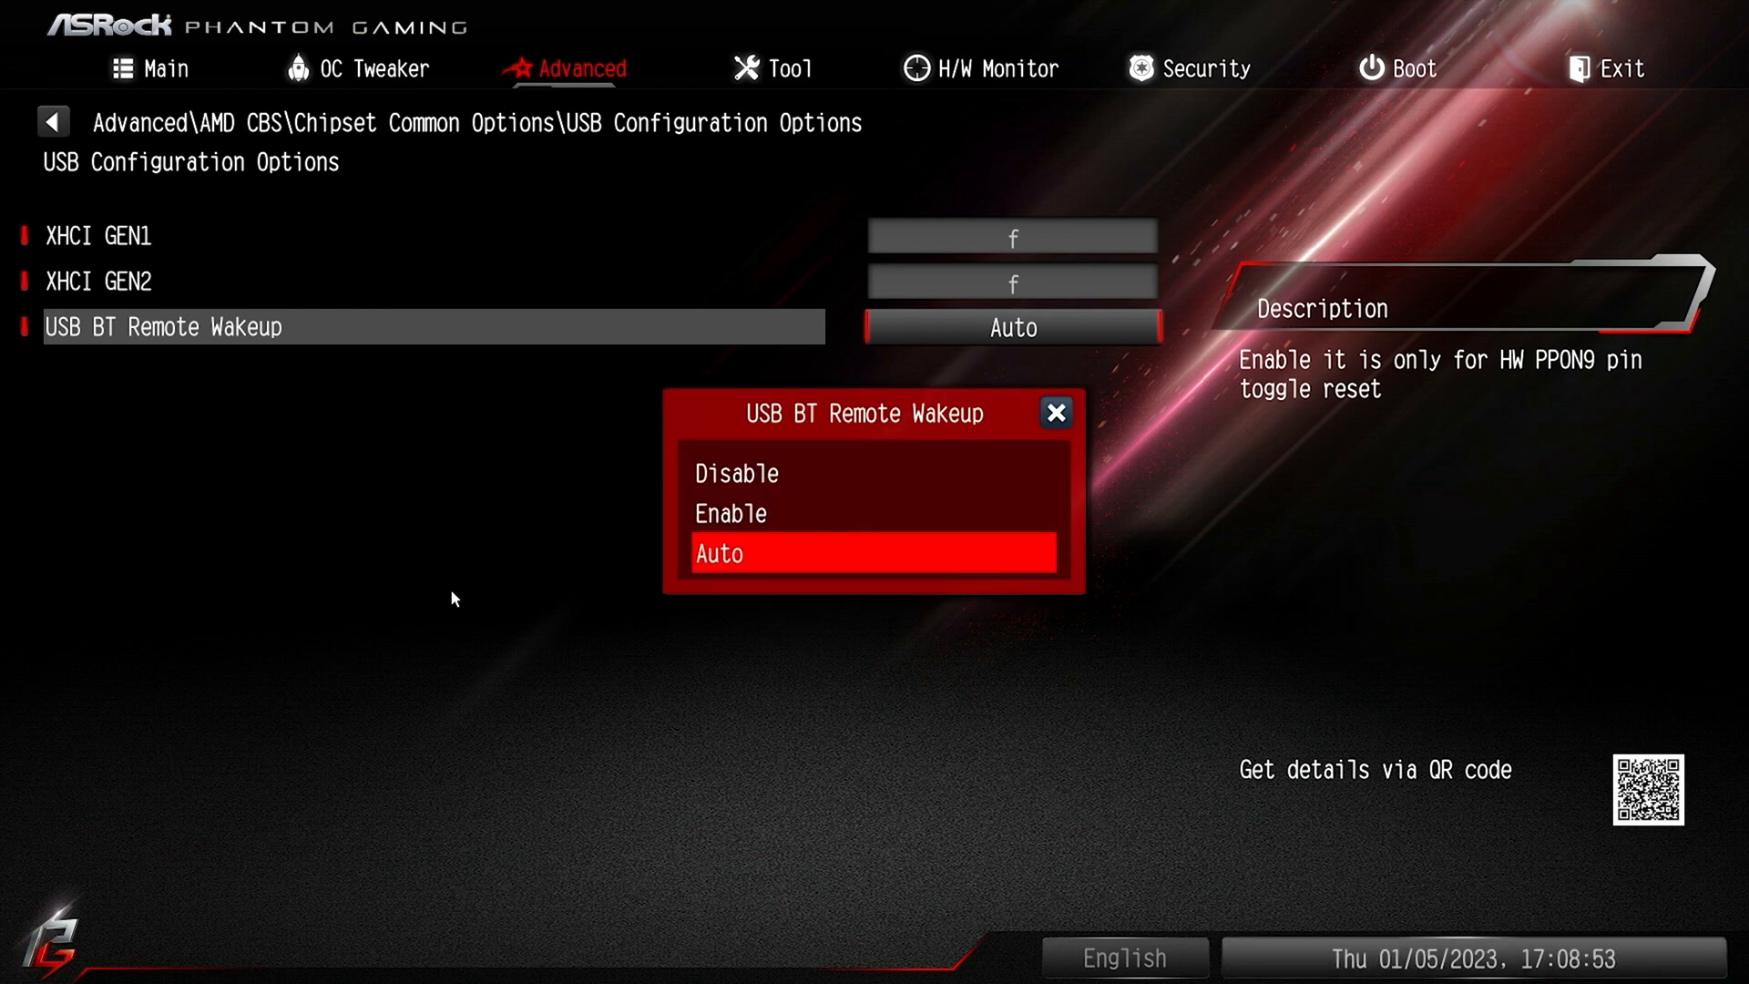
key(Escape)
key(Escape)
- Open USB Port Configuration Options and review the USB31, USB30 and USB20 port entries
key(Down)
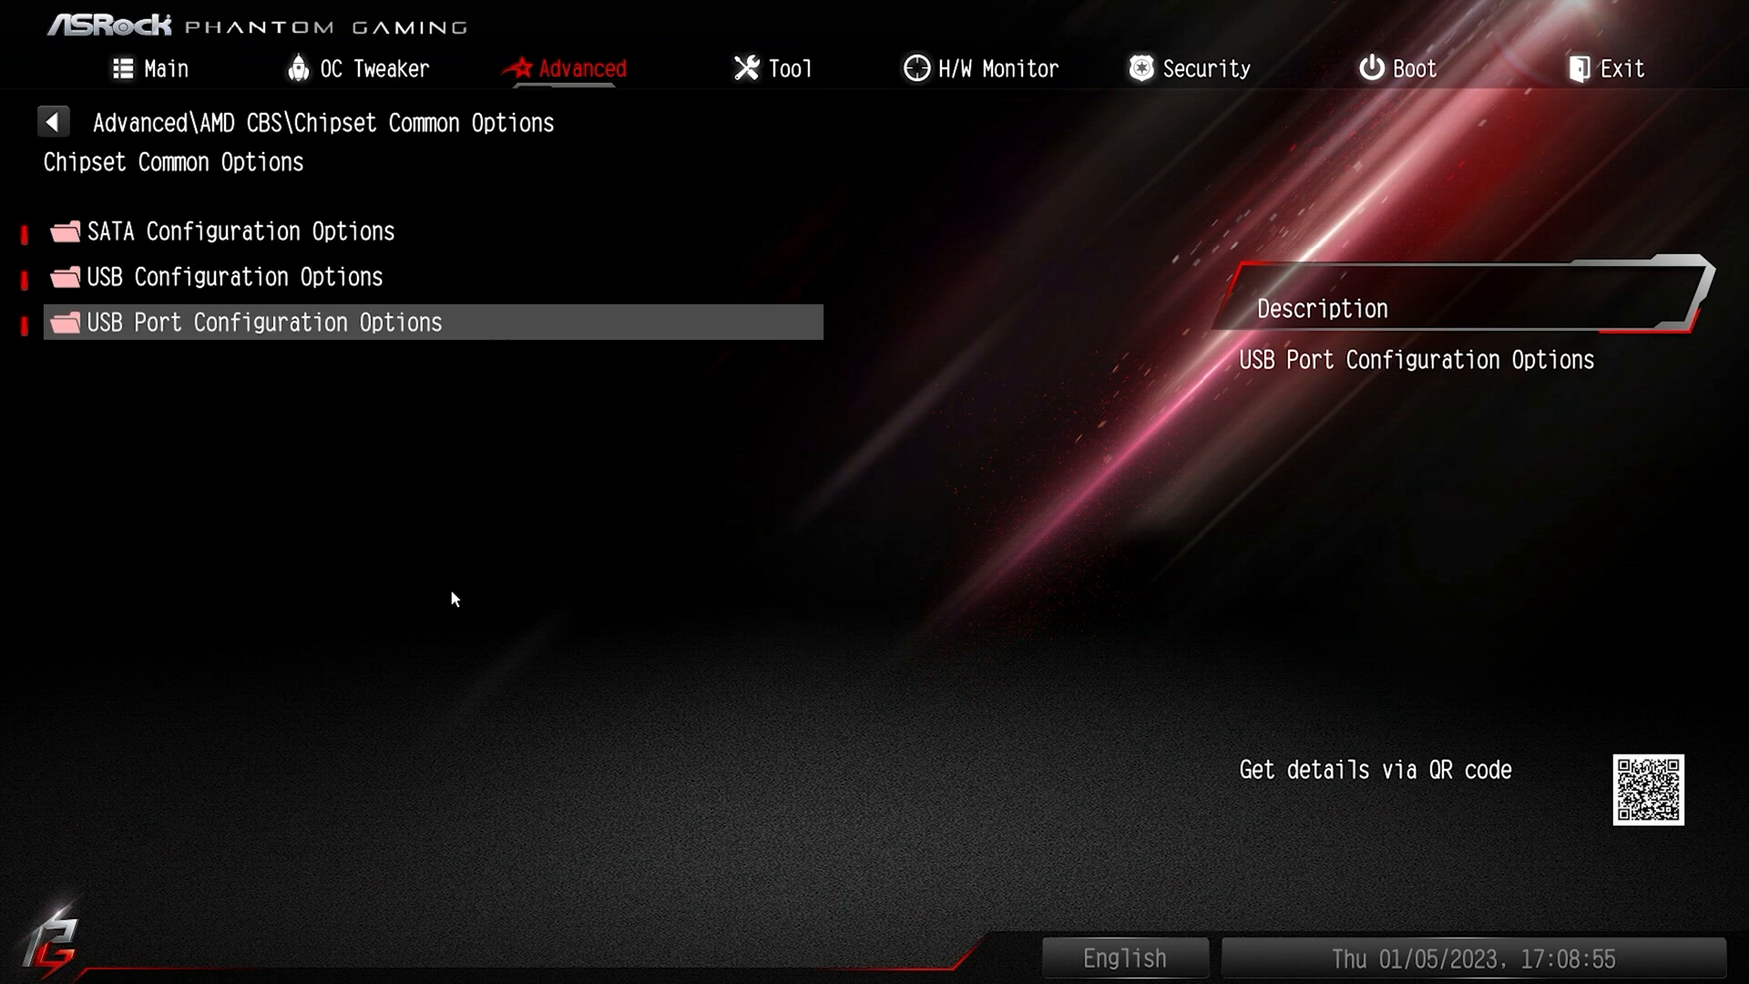
key(Return)
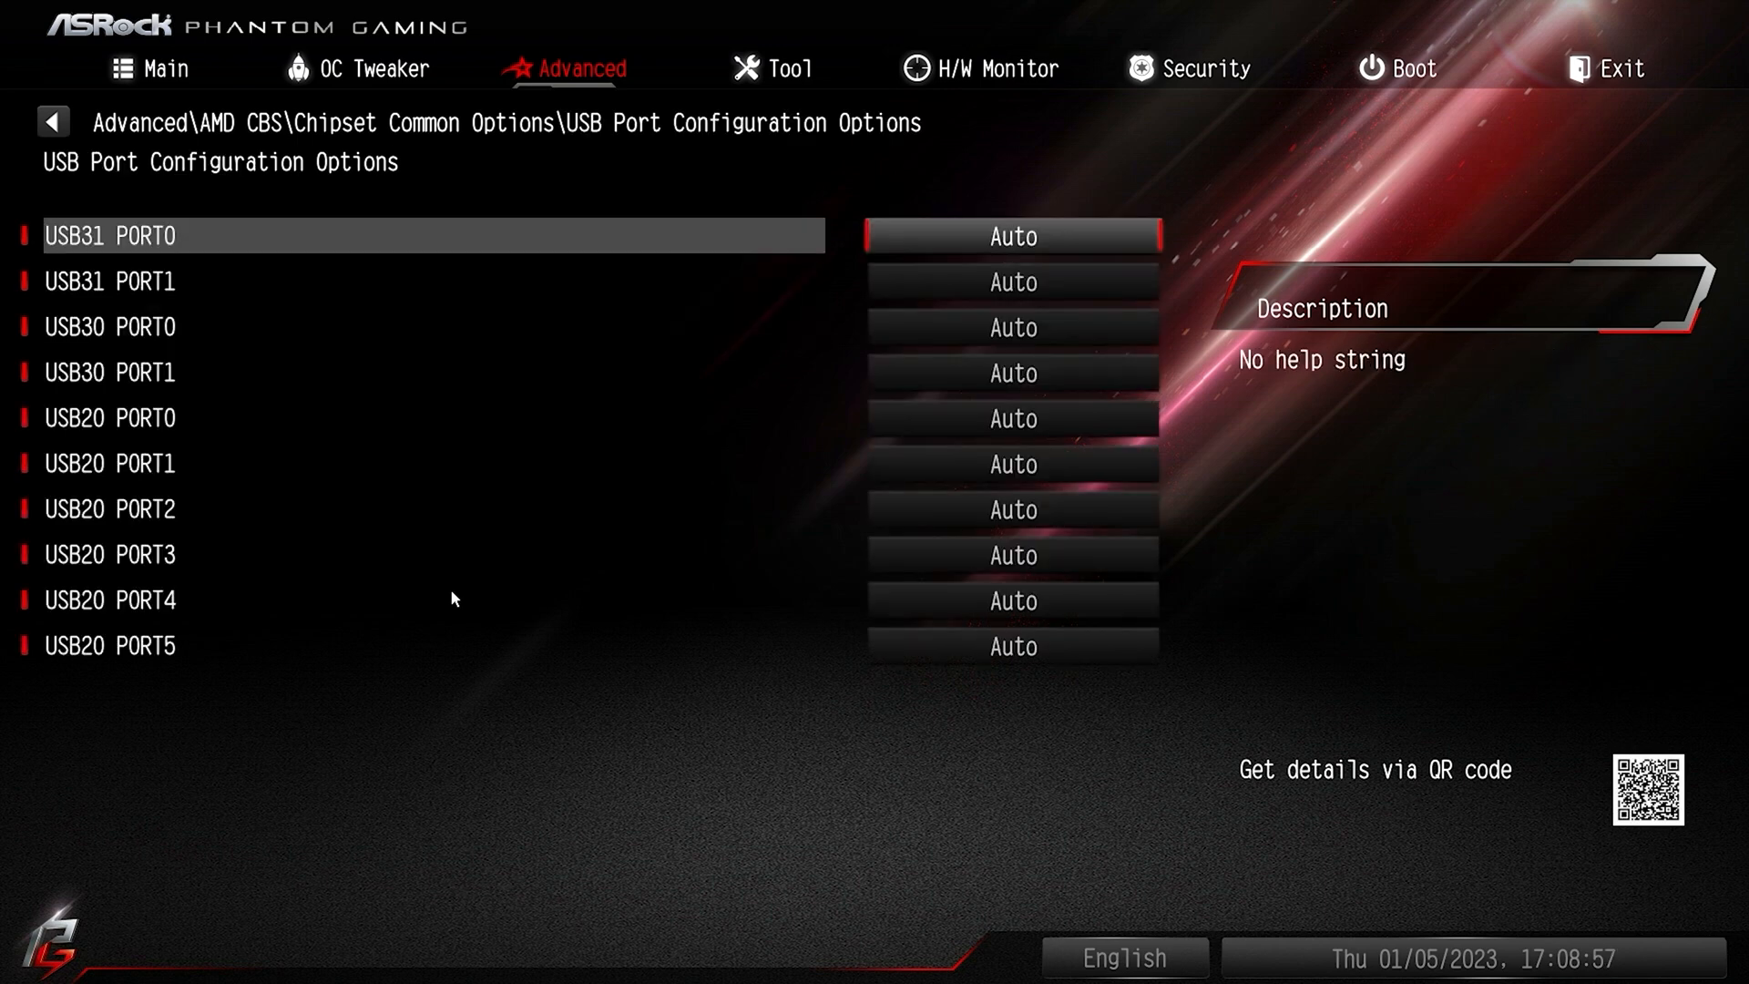
key(Down)
key(Down)
key(Down)
key(Down)
key(Down)
key(Down)
key(Down)
key(Down)
key(Down)
key(Up)
key(Up)
key(Up)
key(Up)
key(Up)
key(Up)
key(Up)
key(Up)
key(Up)
key(Down)
key(Down)
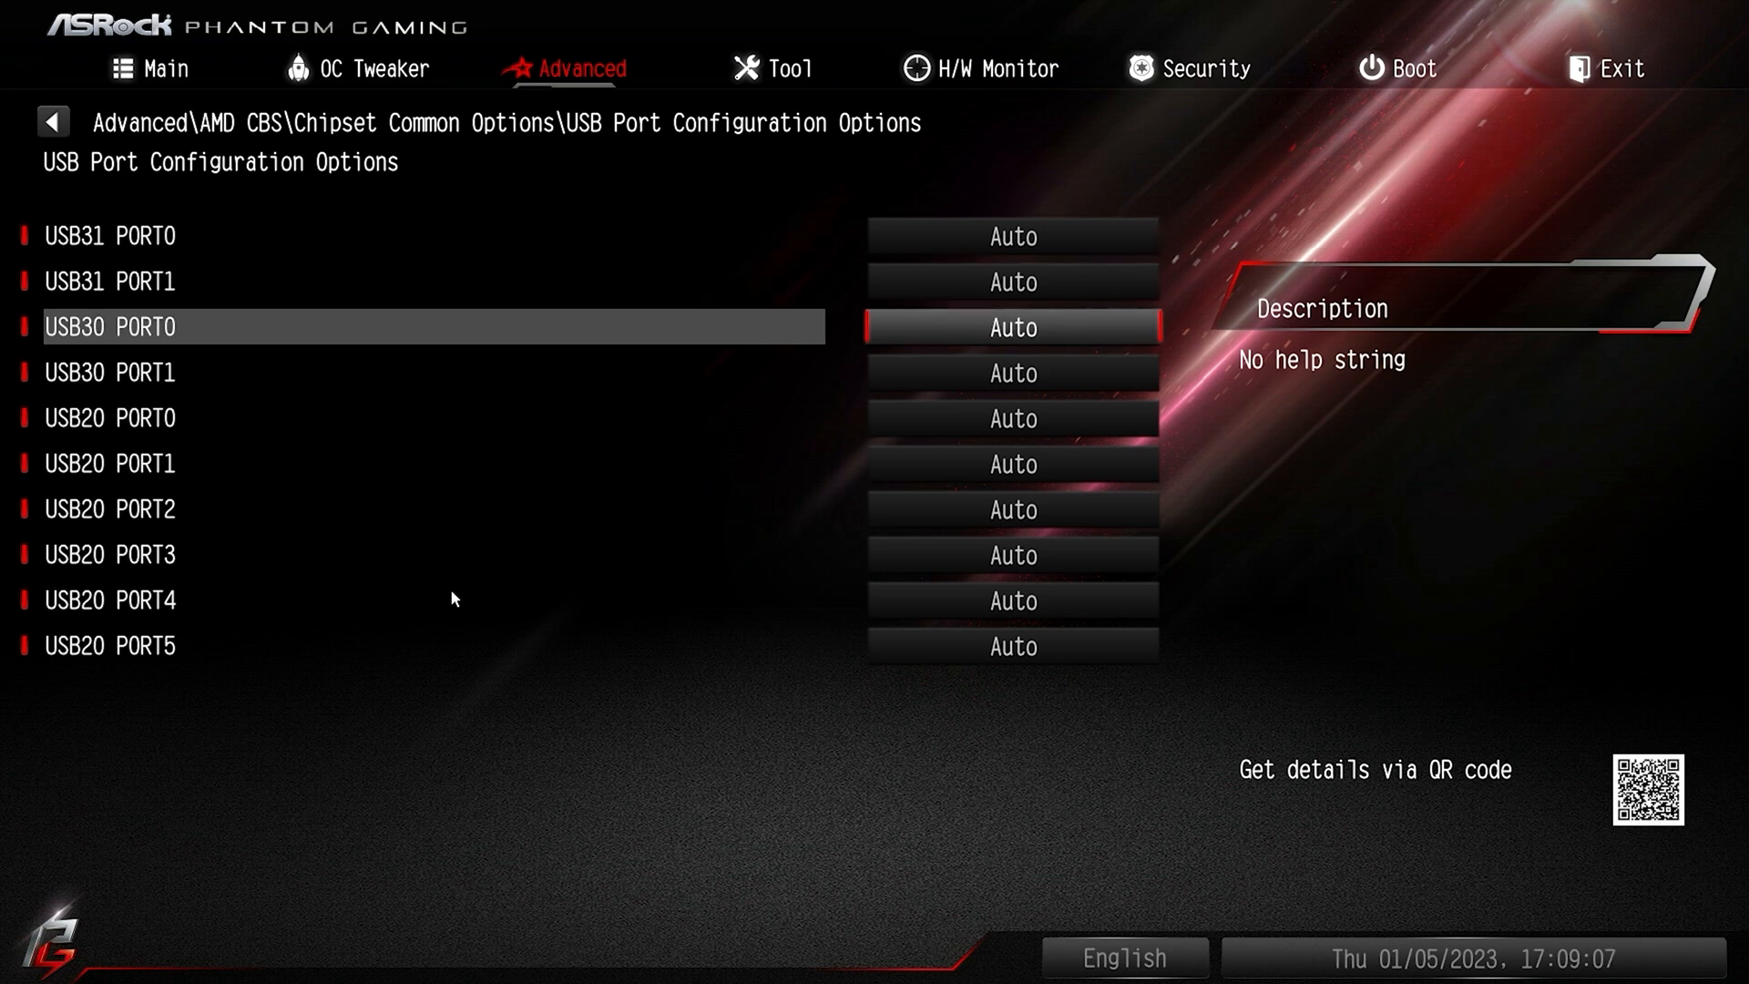
key(Up)
key(Up)
key(Down)
key(Down)
key(Down)
key(Down)
key(Down)
key(Down)
key(Down)
key(Down)
key(Down)
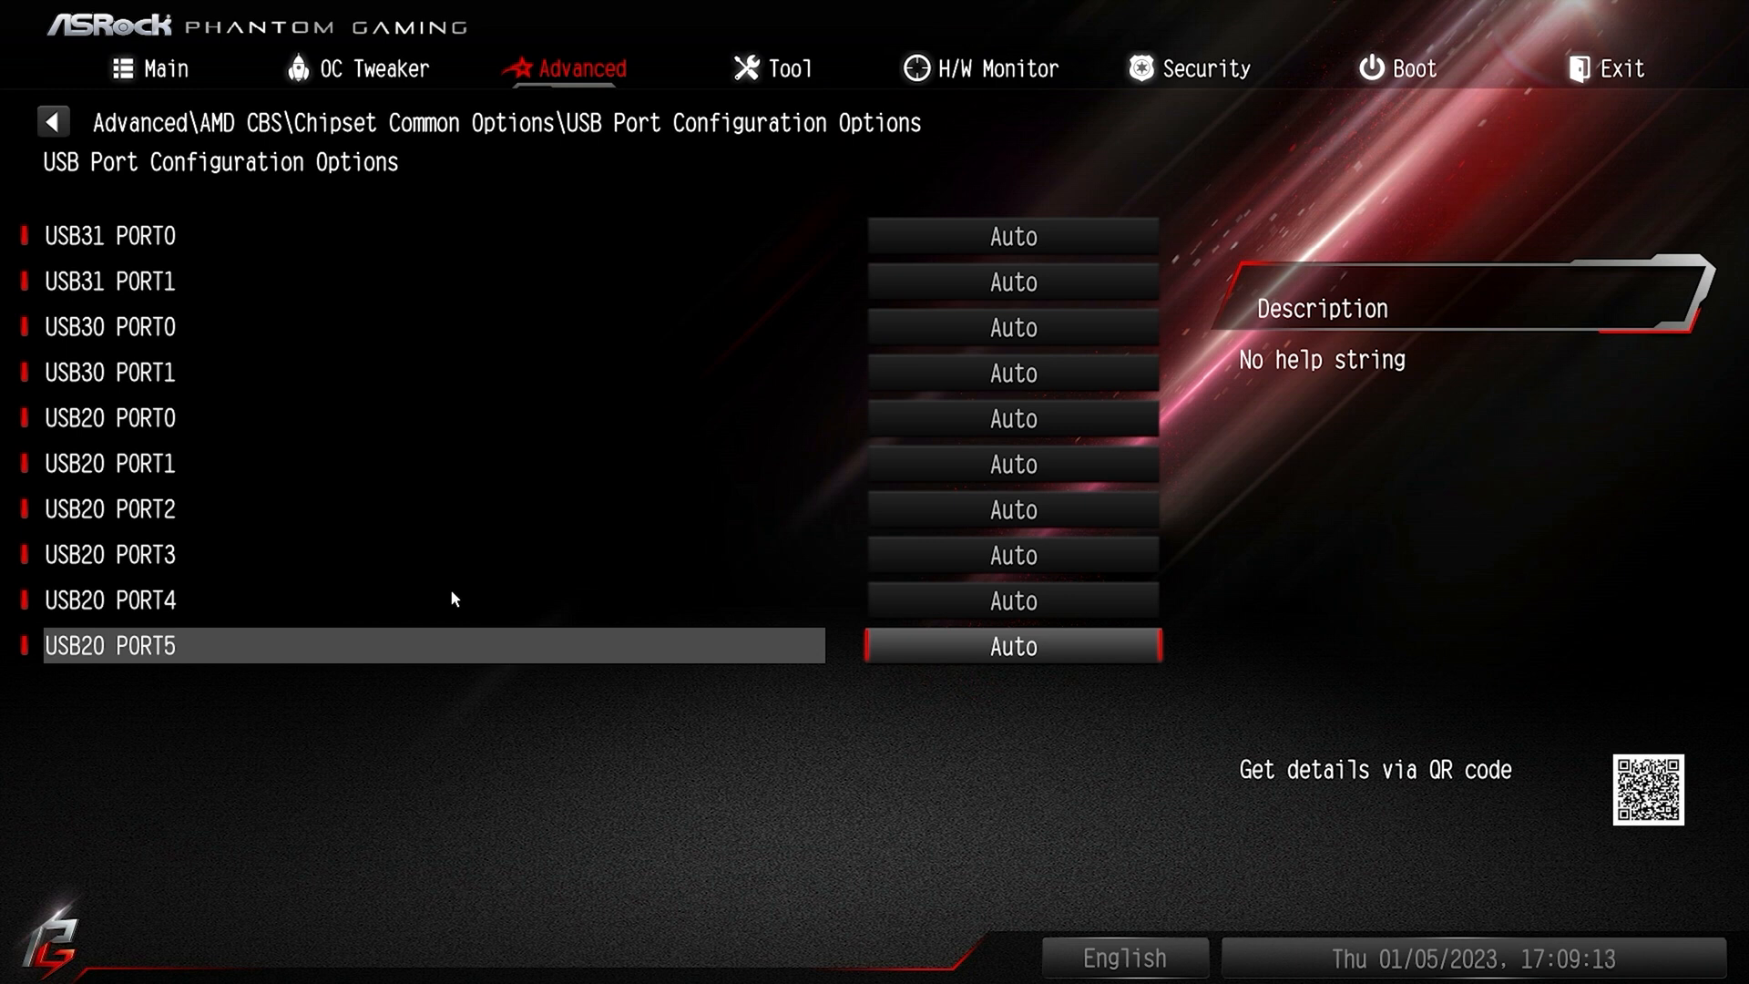
key(Up)
key(Up)
key(Up)
key(Up)
key(Up)
key(Up)
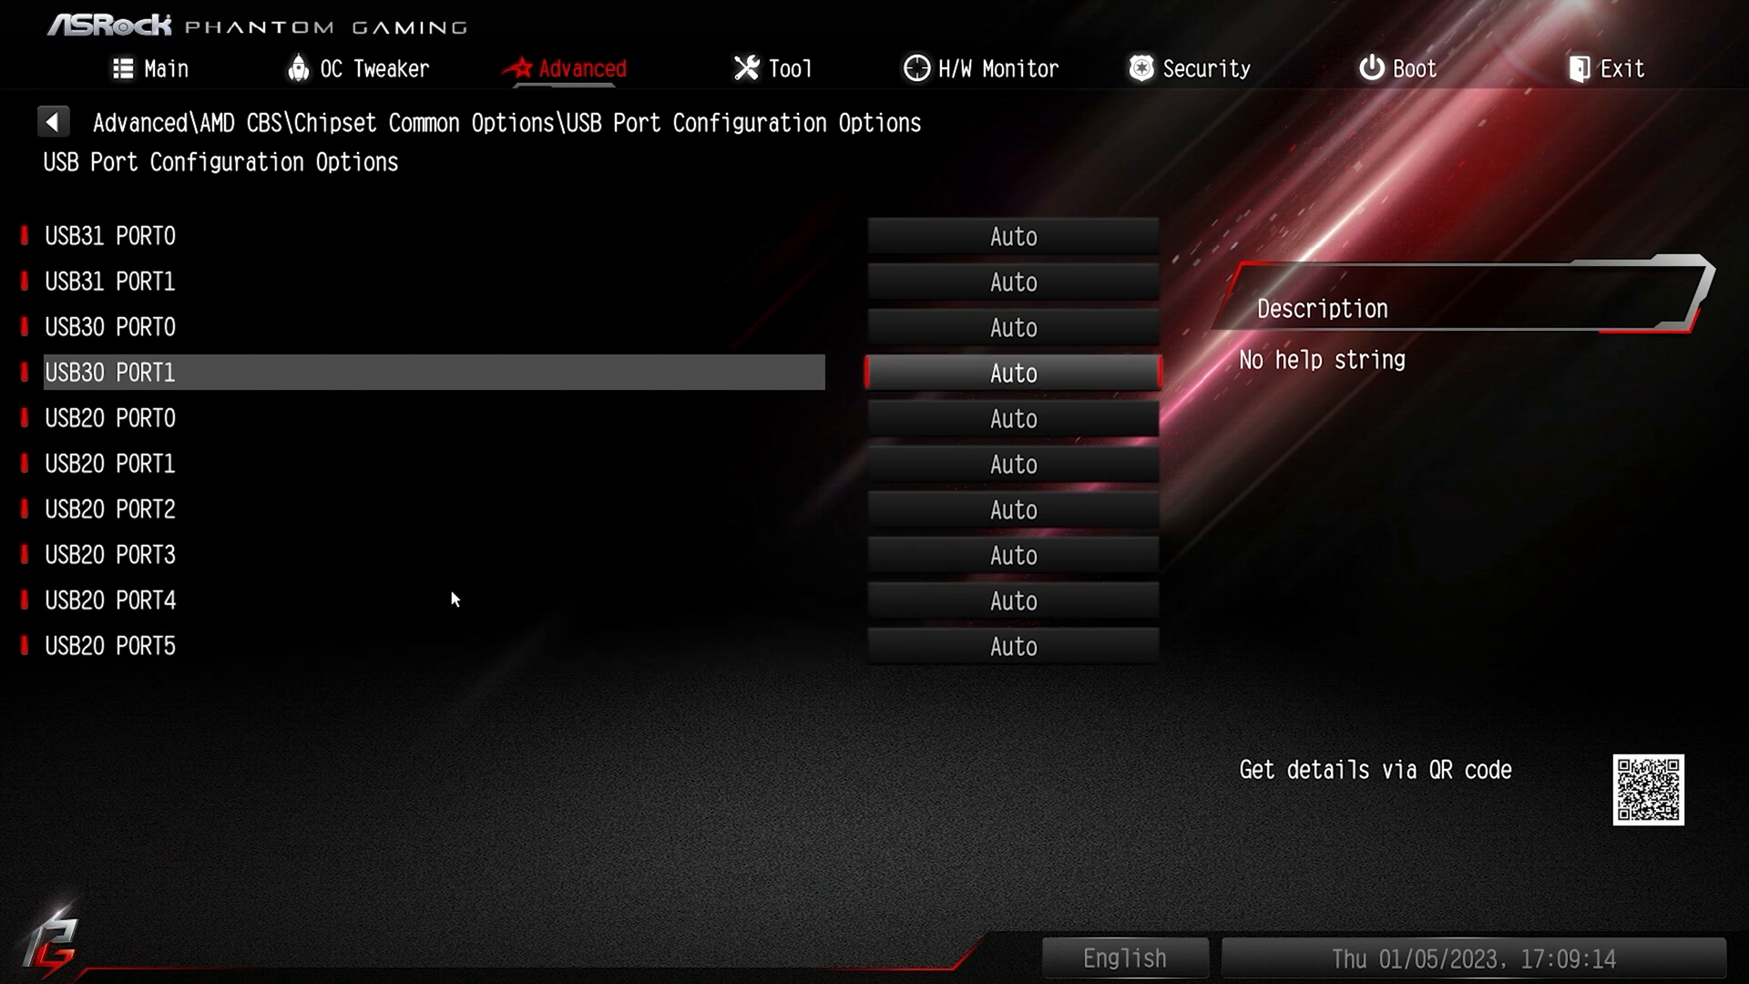
key(Down)
key(Down)
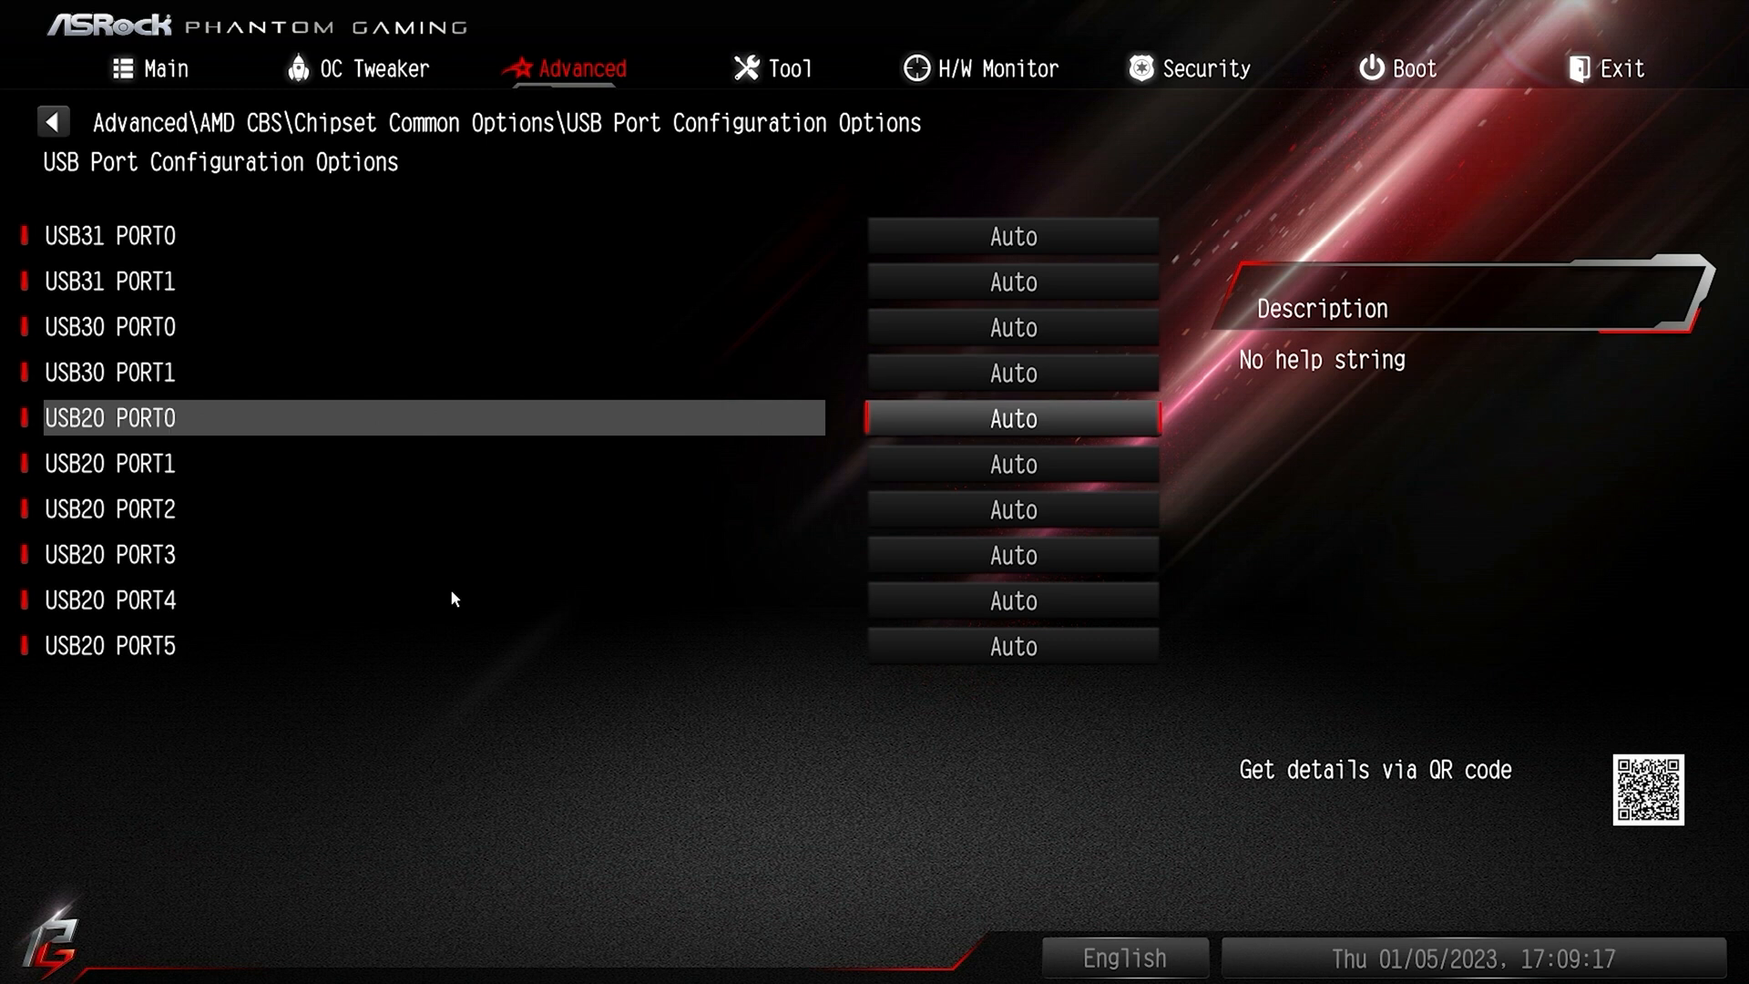
key(Up)
key(Up)
key(Up)
key(Up)
key(Up)
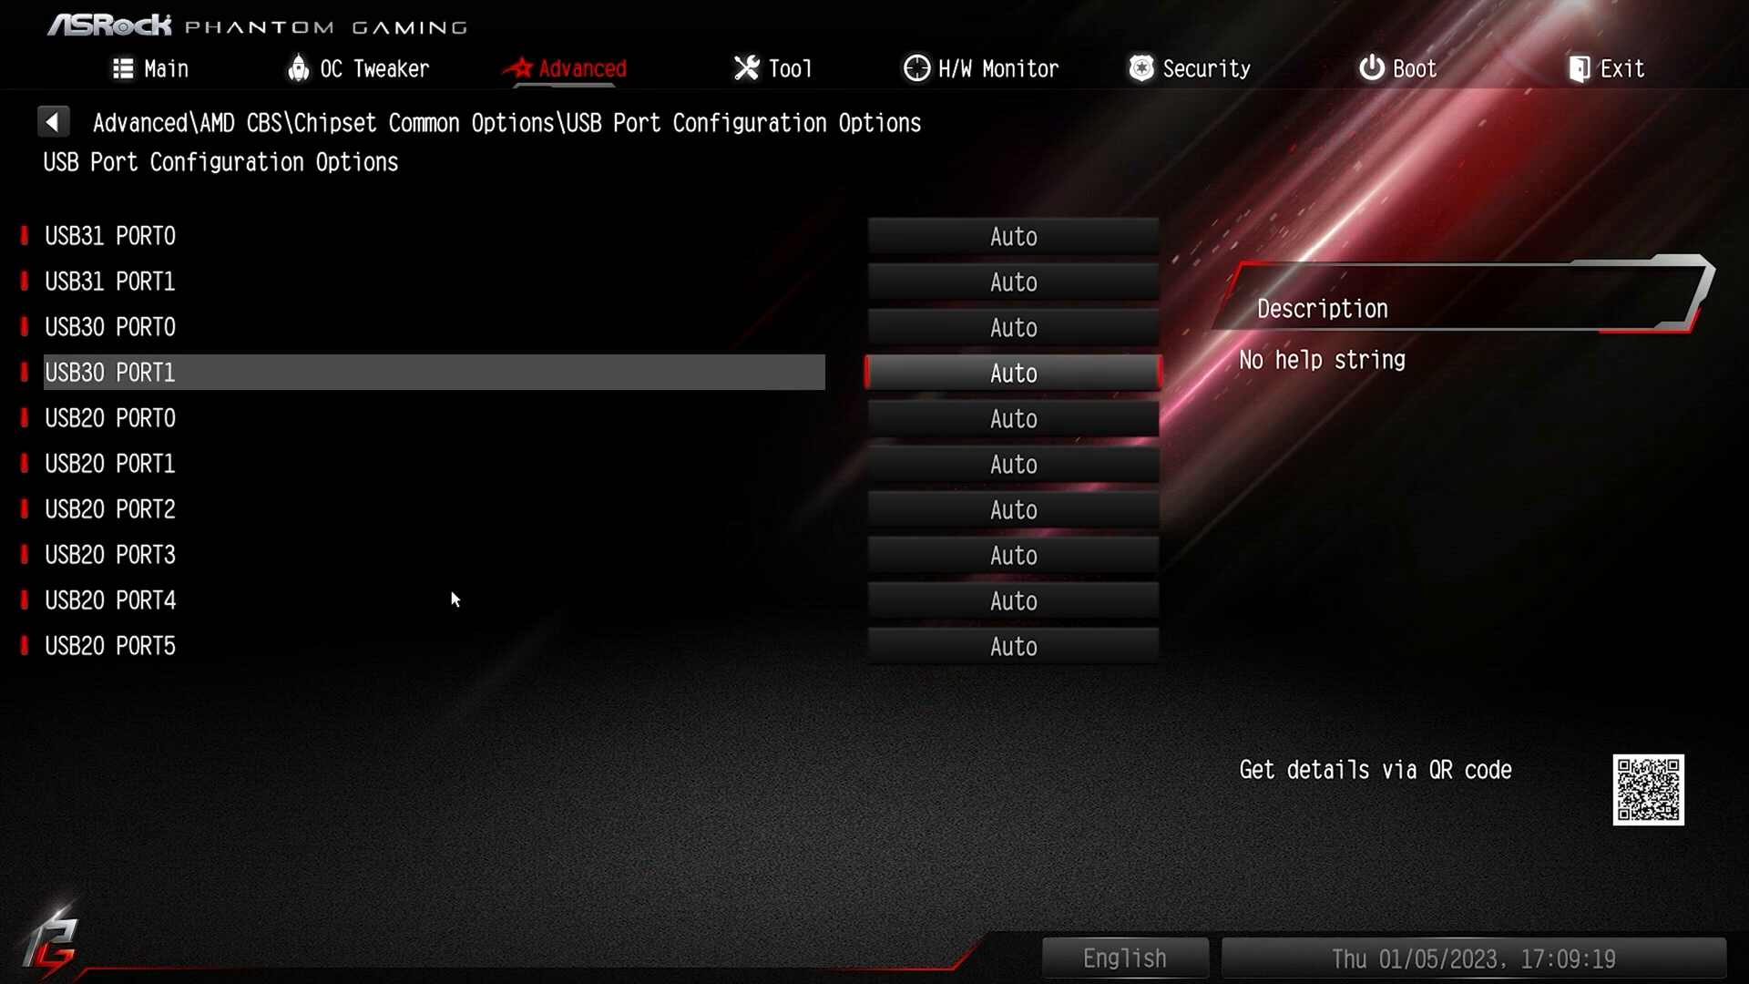
key(Down)
key(Down)
key(Down)
- Back out of AMD CBS to the Advanced page and dismiss the request to discard changes and exit setup
key(Escape)
key(Escape)
key(Escape)
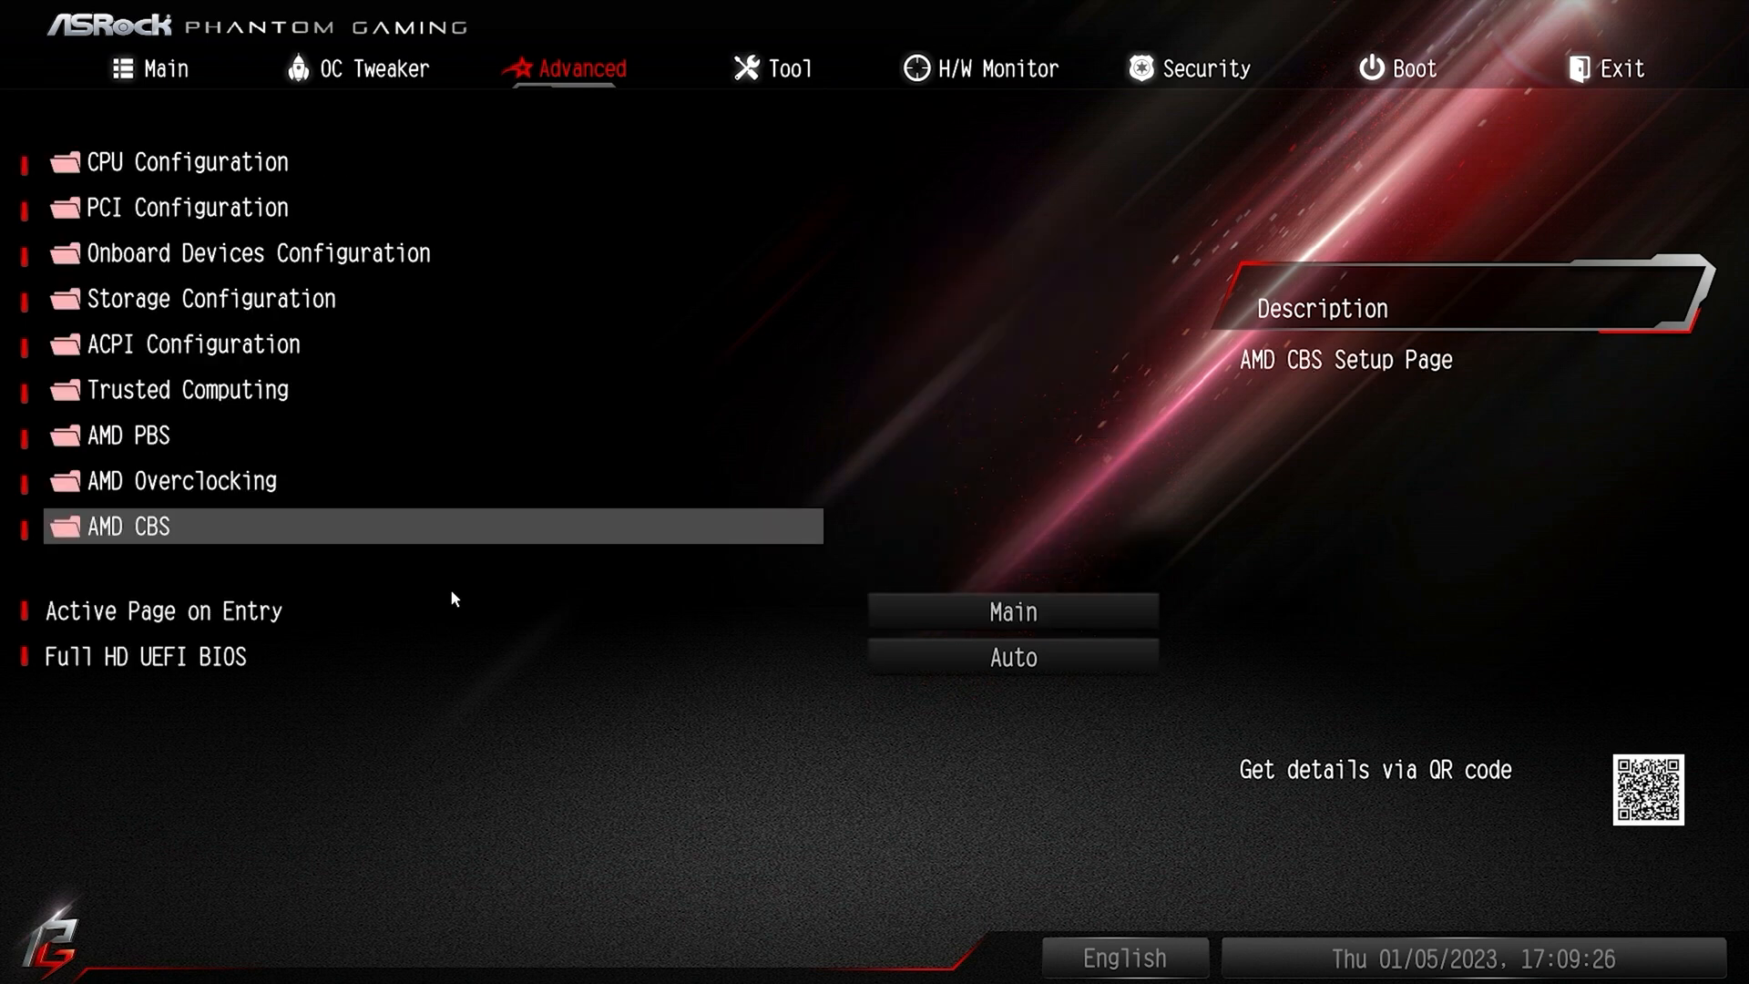
key(Escape)
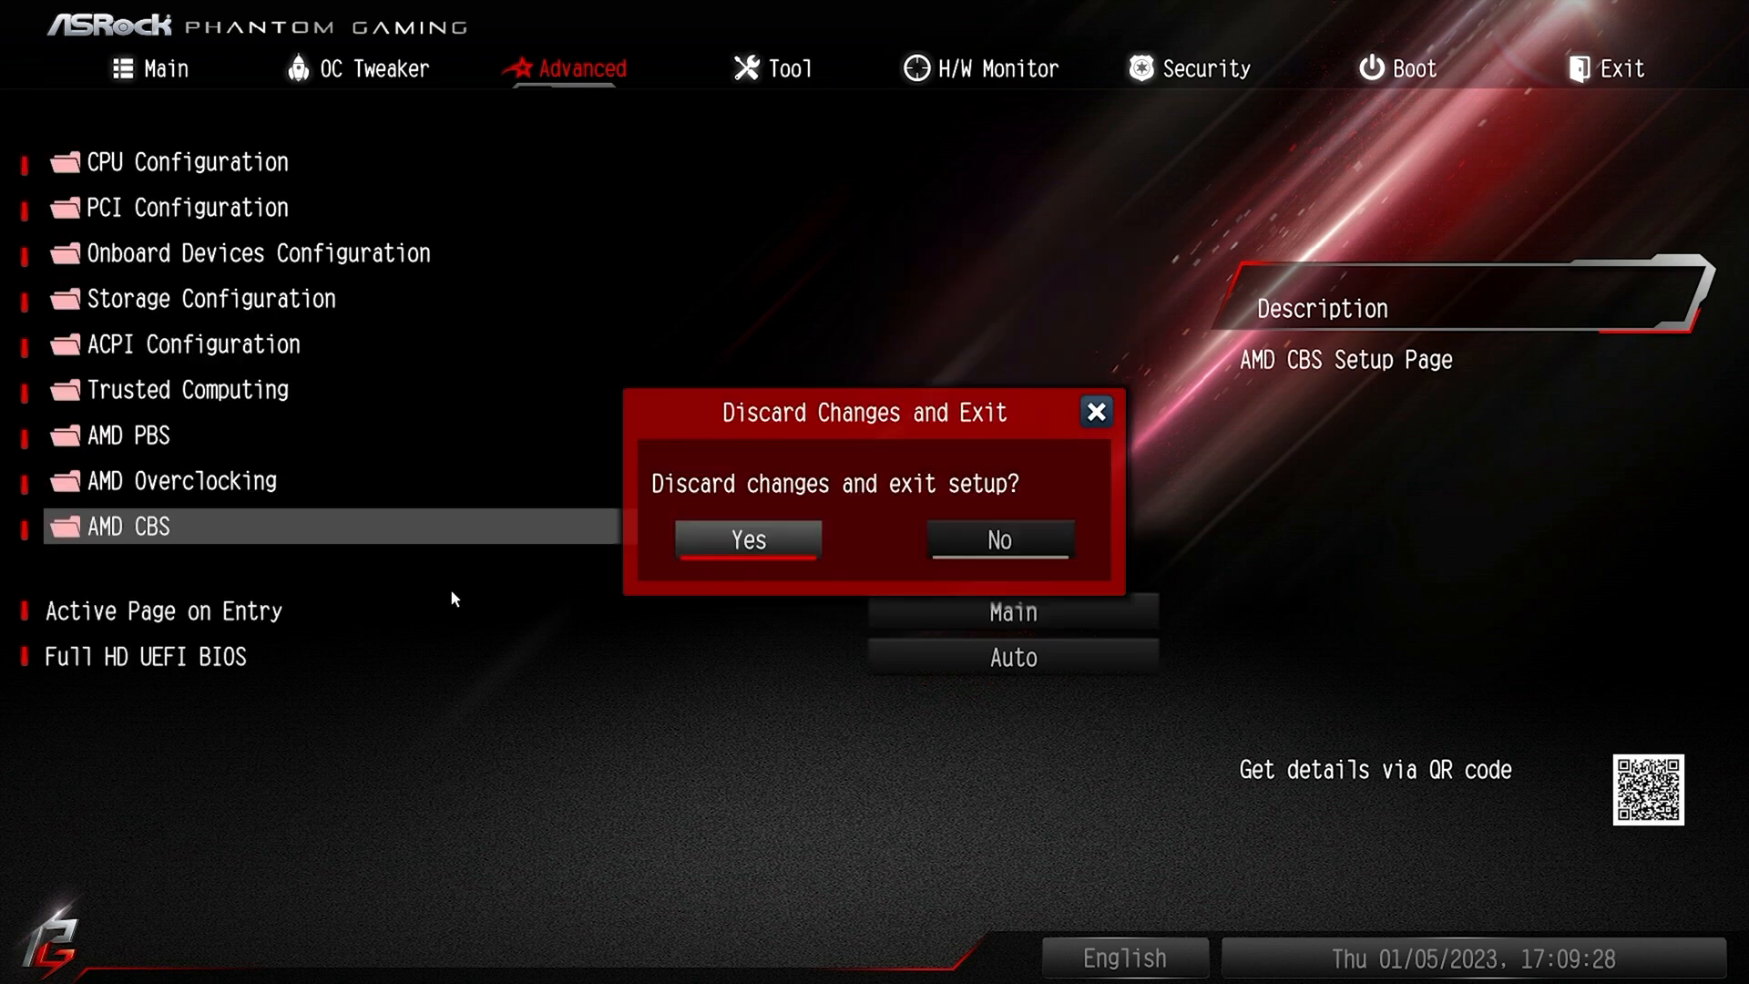
key(Escape)
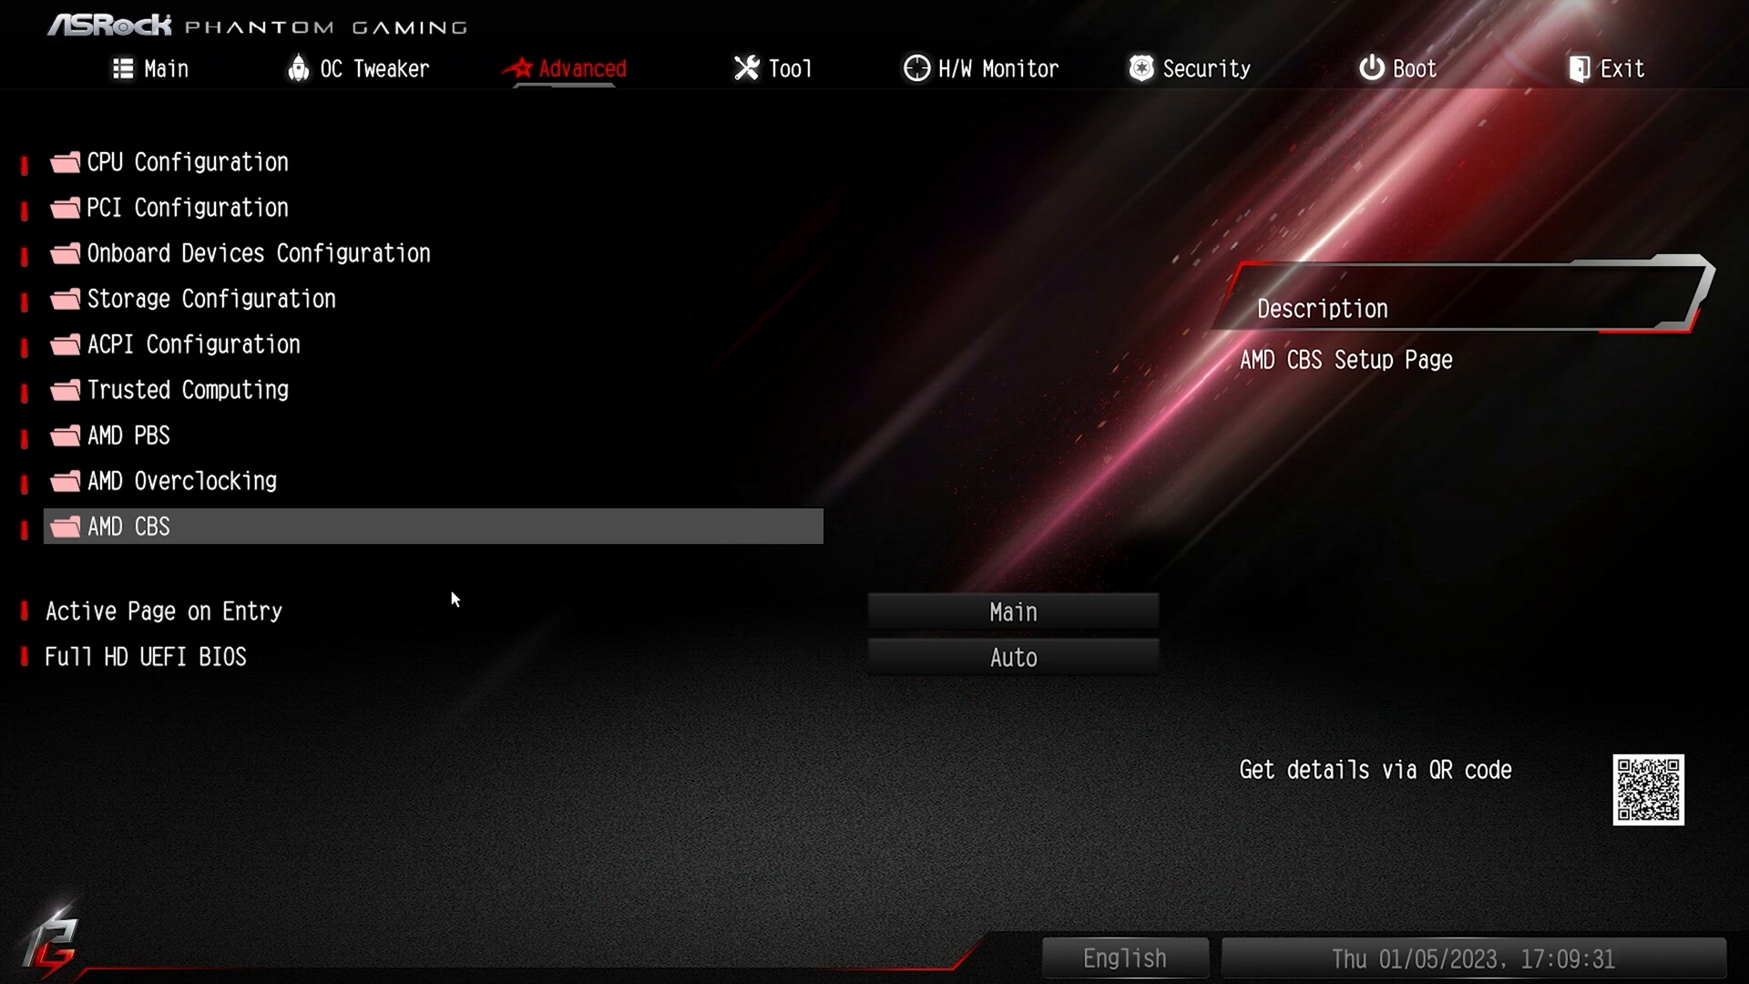
- Review the page choices for Active Page on Entry and keep Main
key(Down)
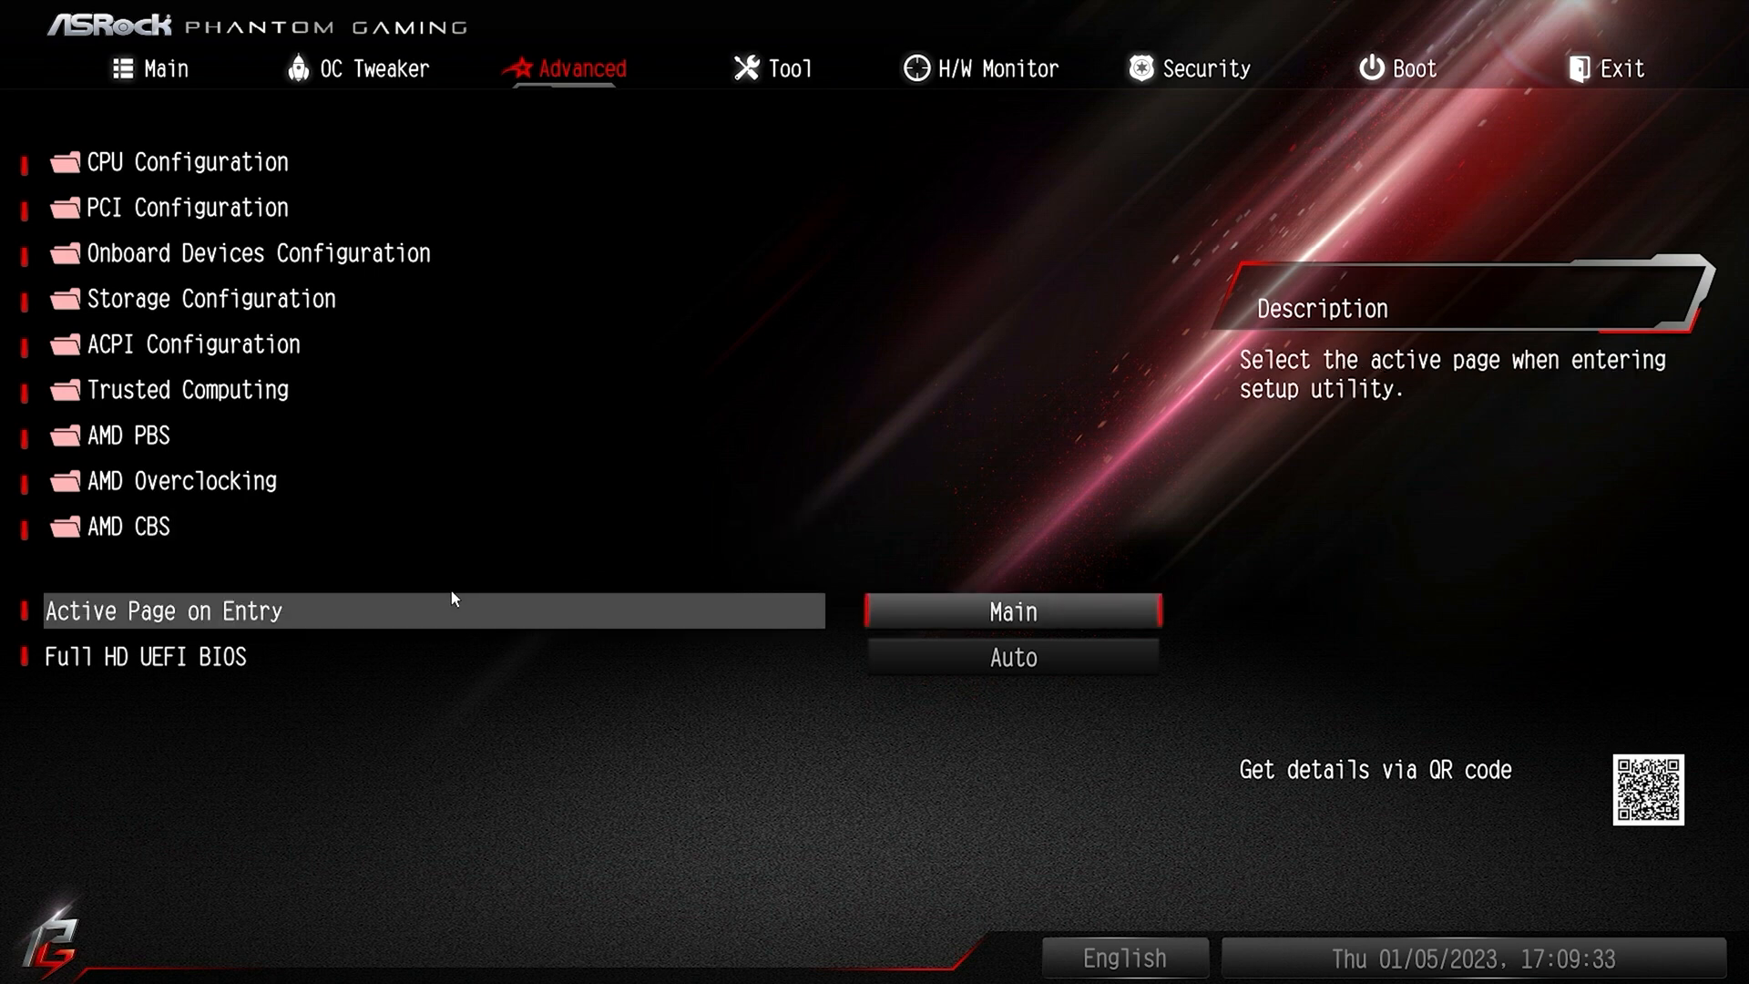
key(Return)
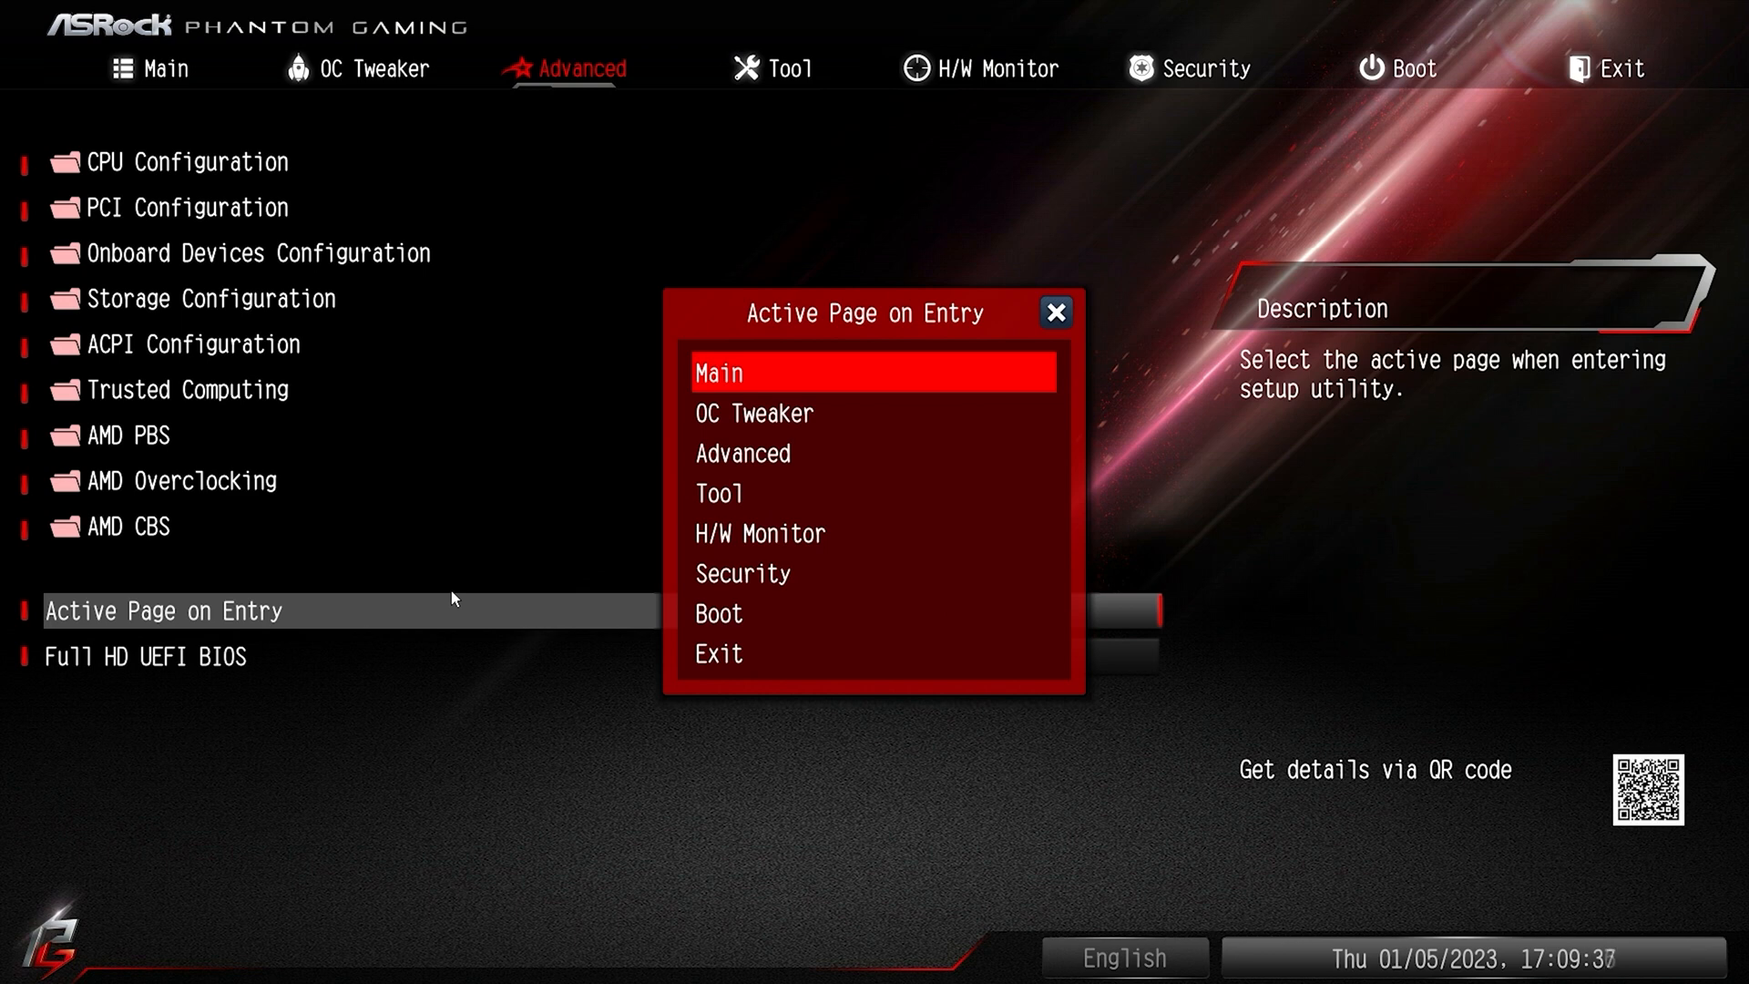
key(Down)
key(Down)
key(Down)
key(Down)
key(Down)
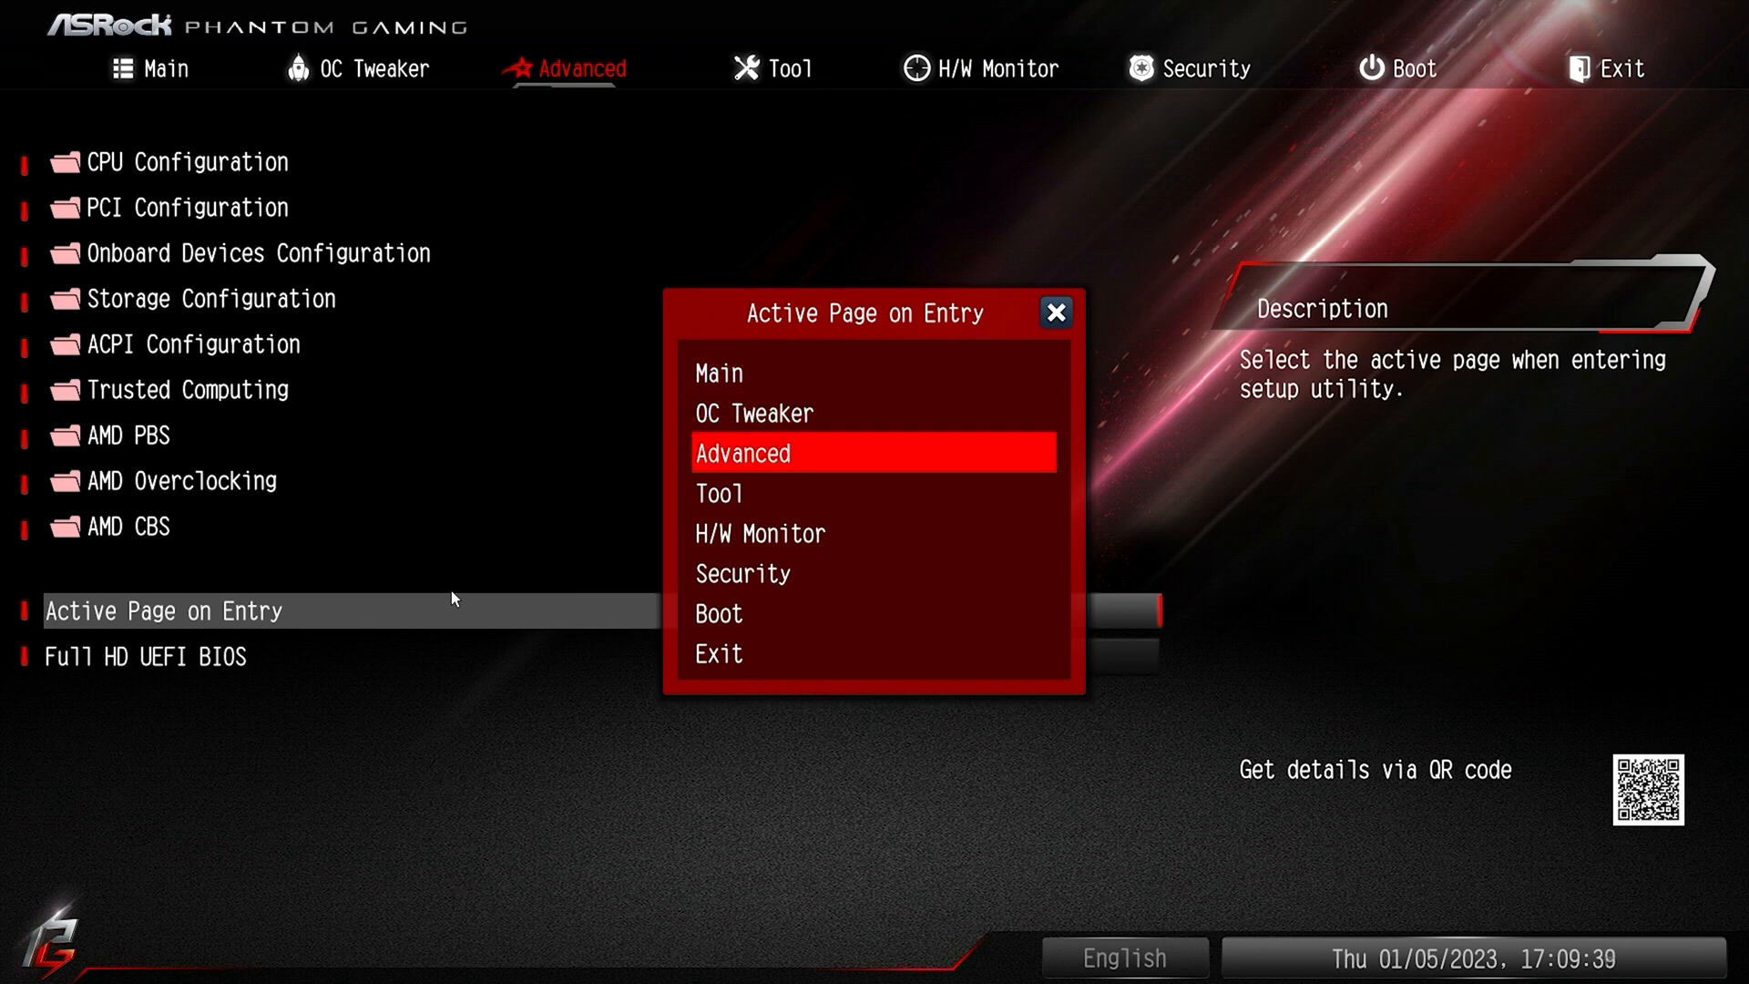
key(Up)
key(Down)
key(Down)
key(Down)
key(Up)
key(Up)
key(Up)
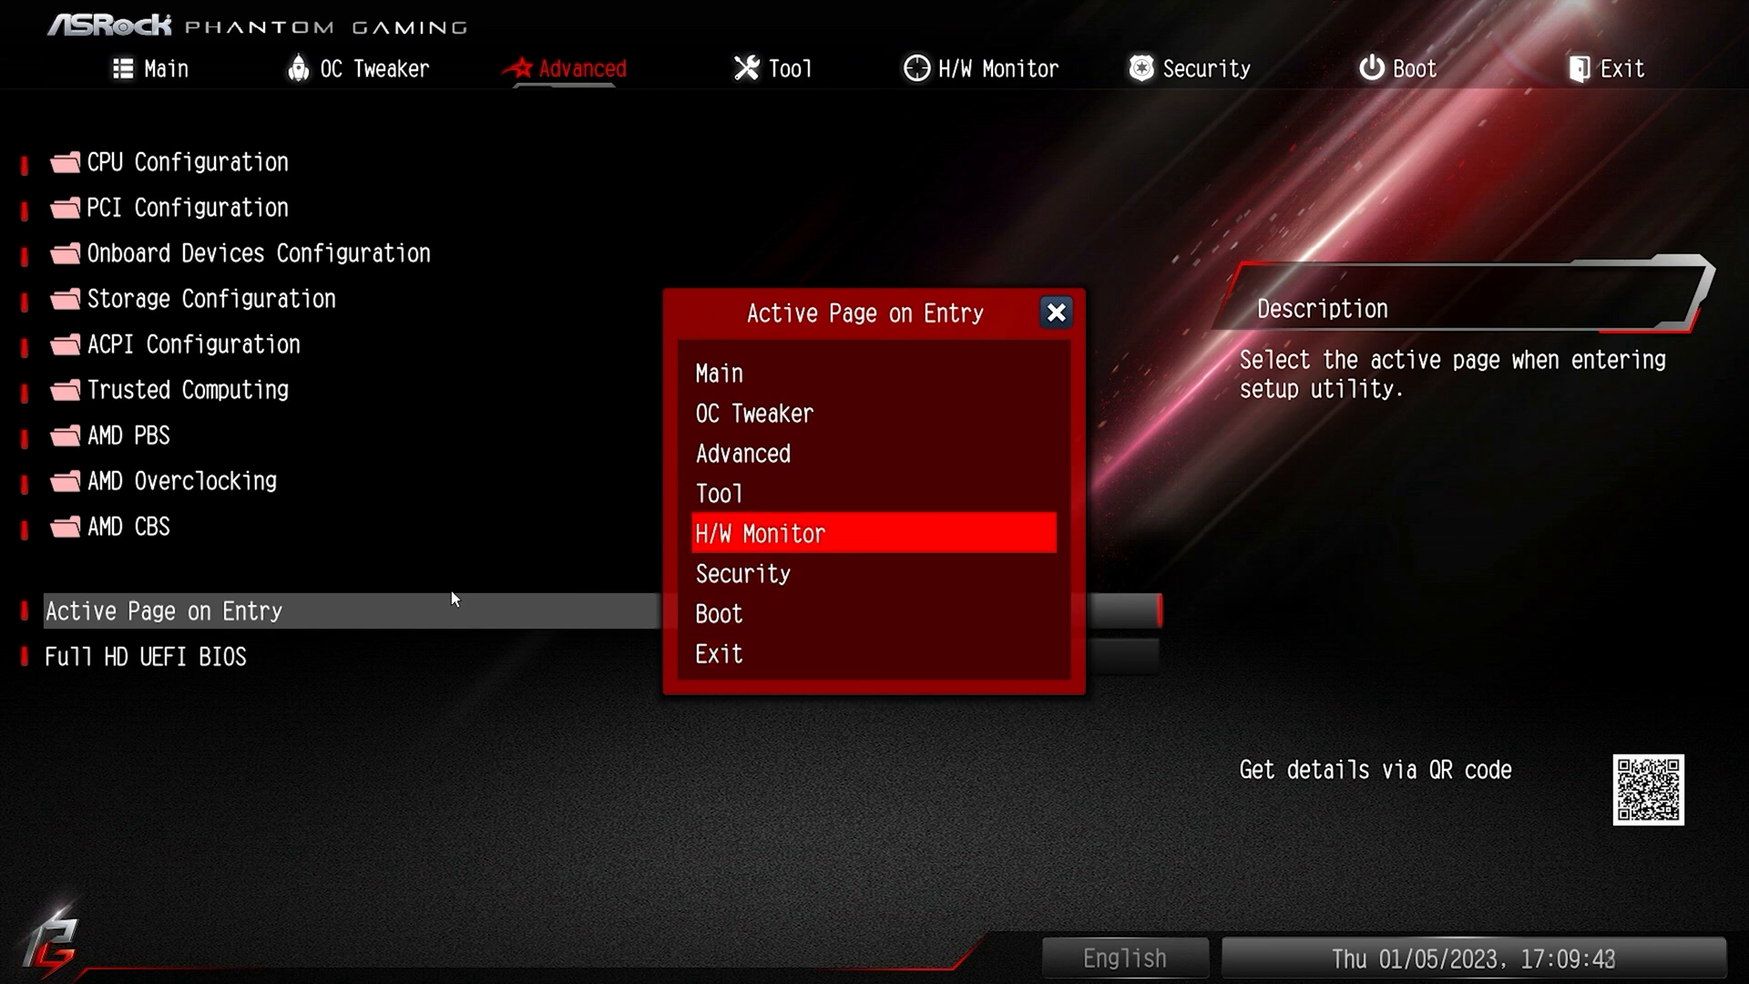
key(Up)
key(Up)
key(Up)
key(Up)
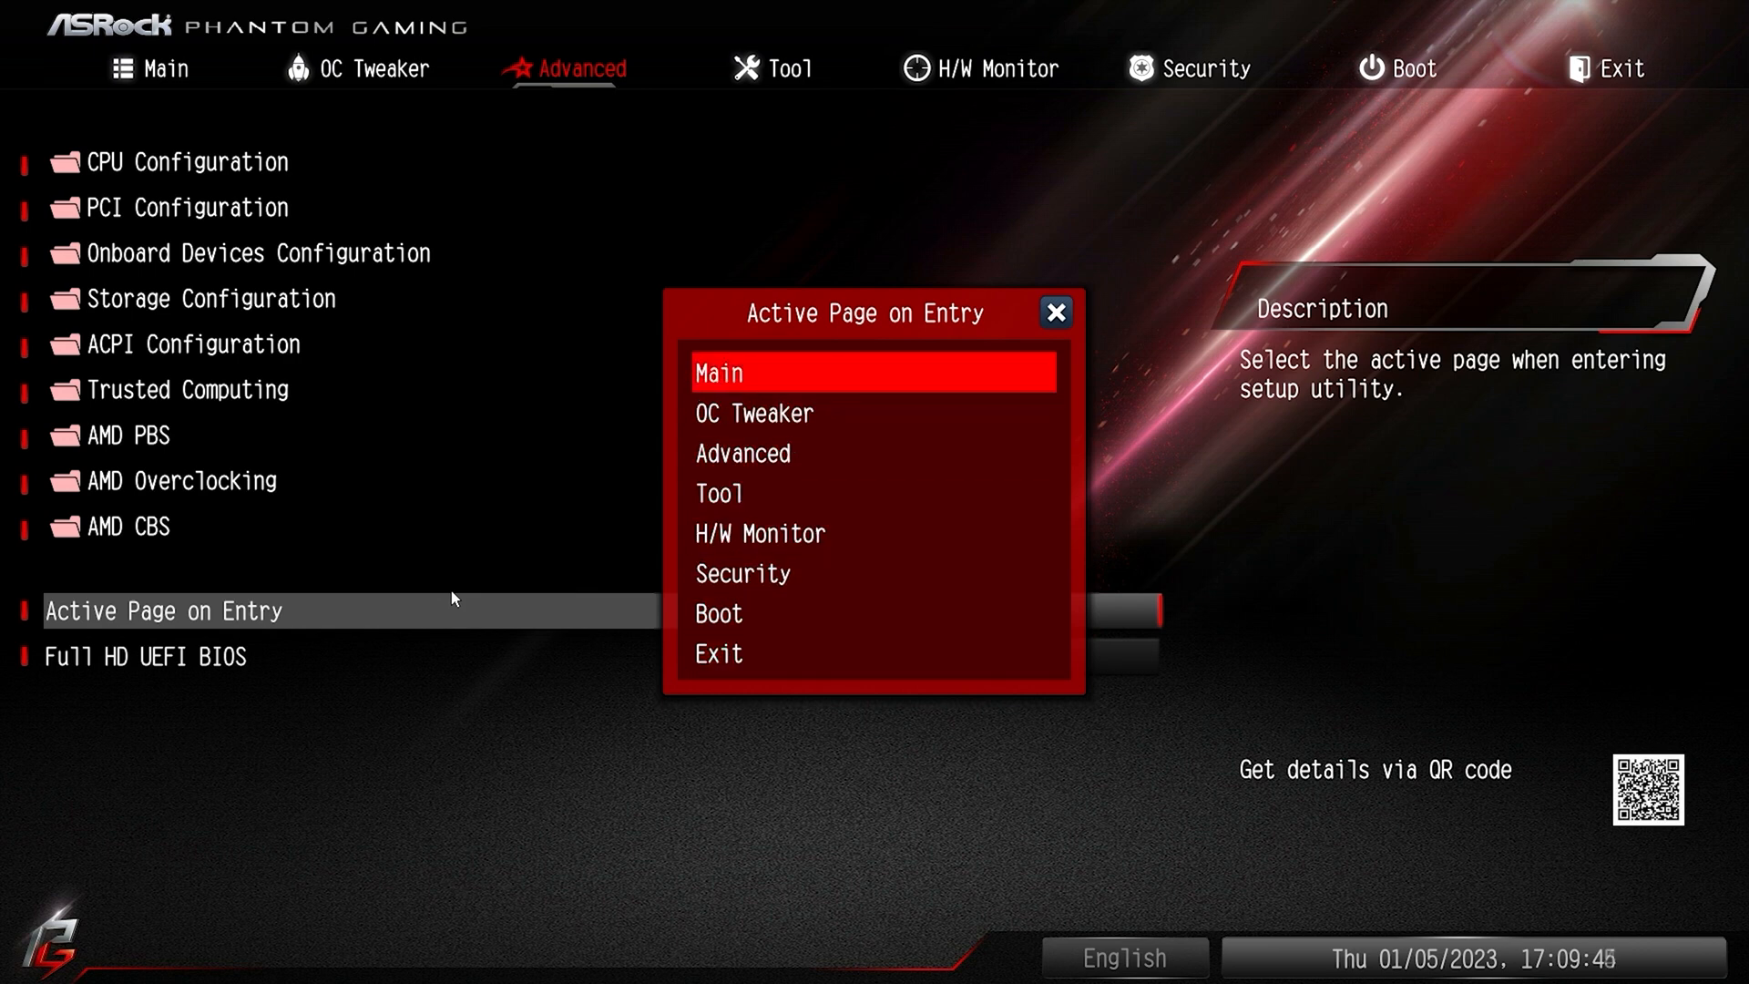
key(Return)
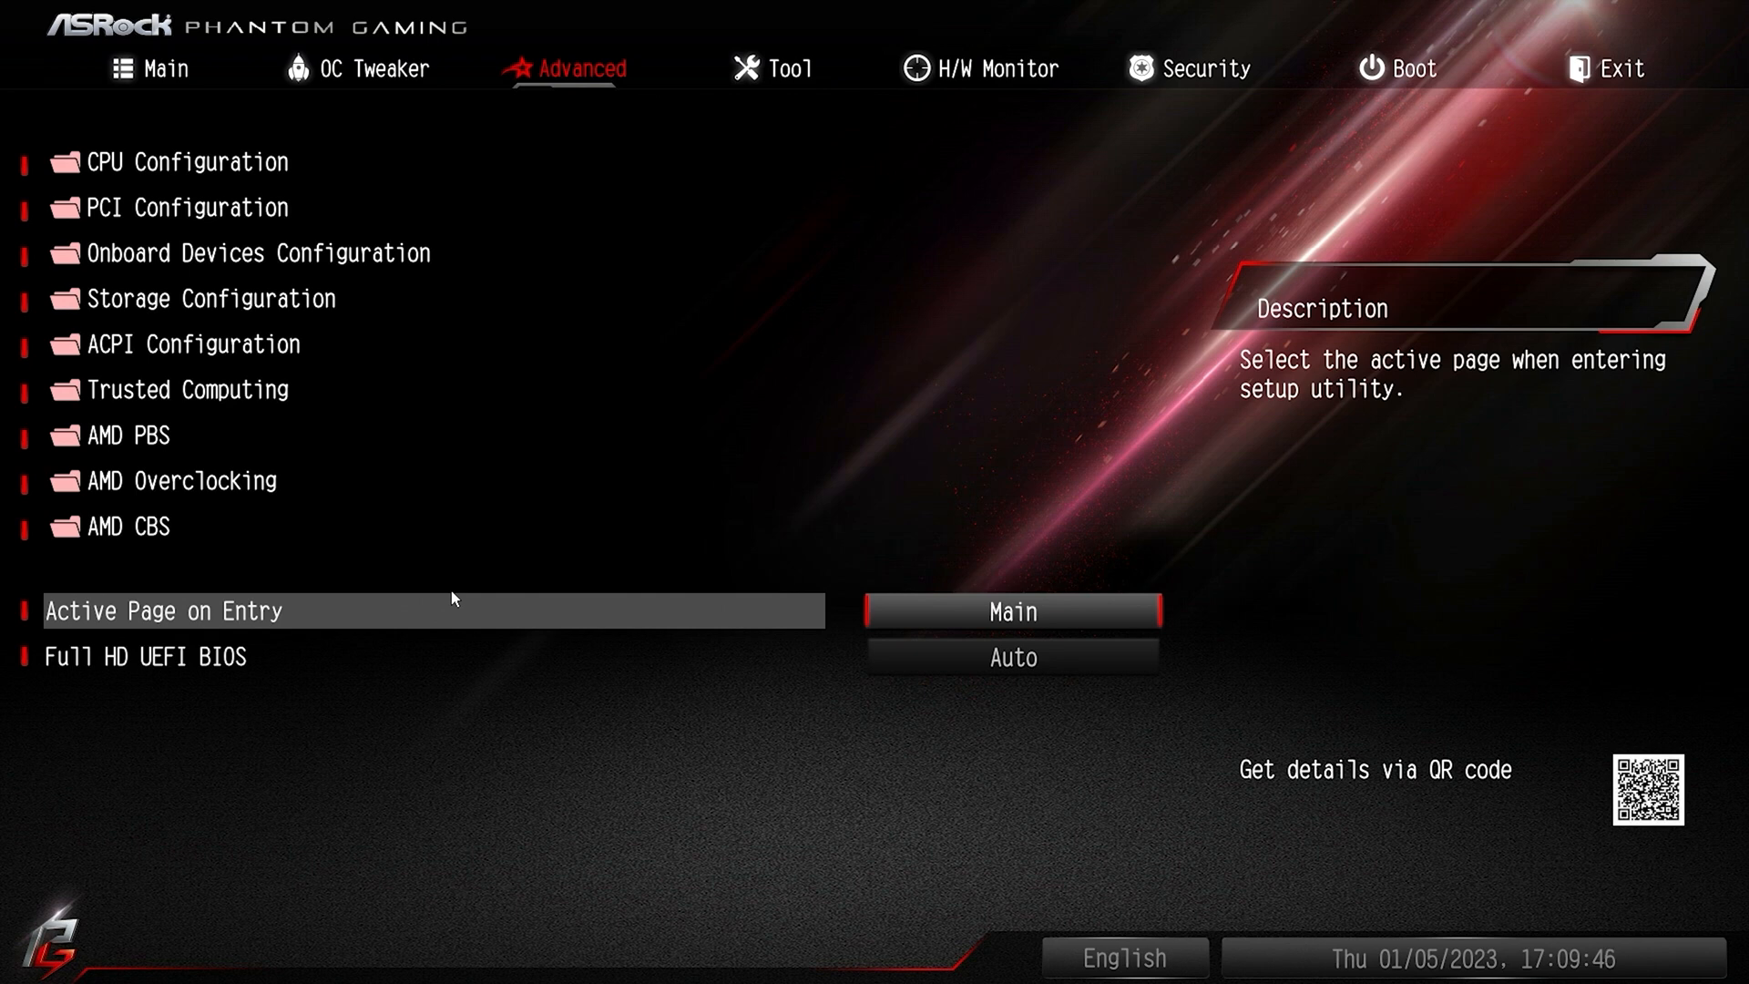
- Read the Full HD UEFI BIOS description, view its Disabled and Auto choices, and keep Auto
key(Down)
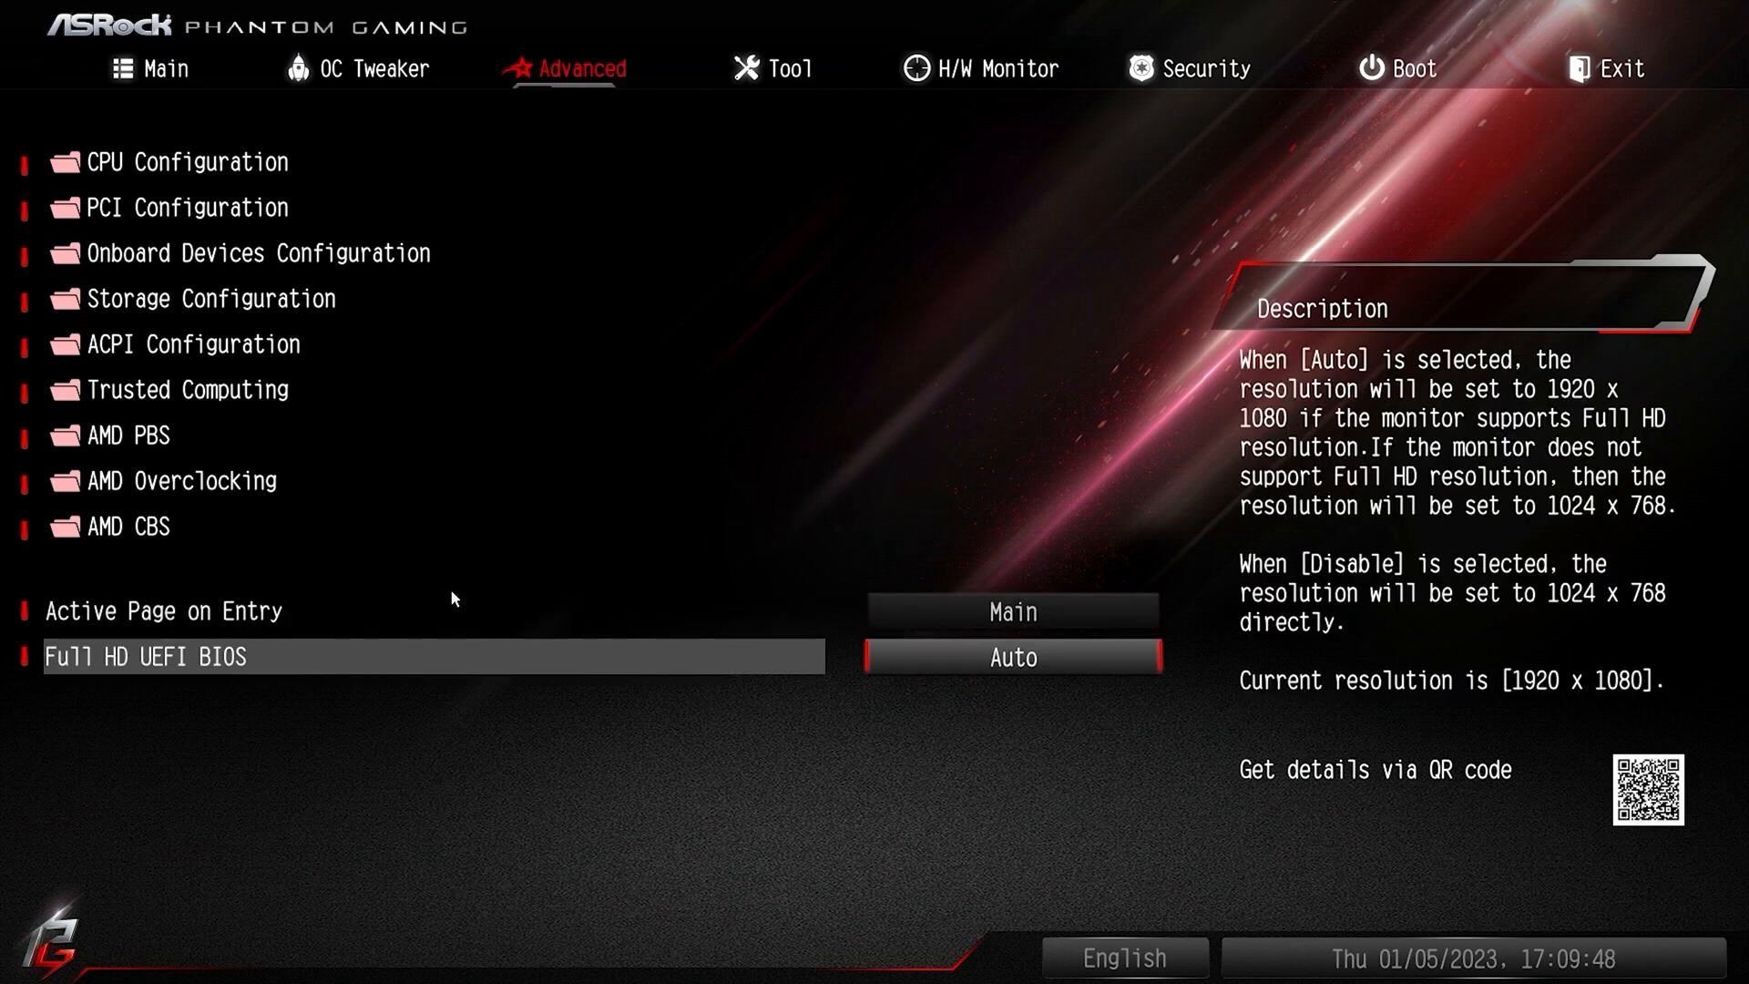
key(Return)
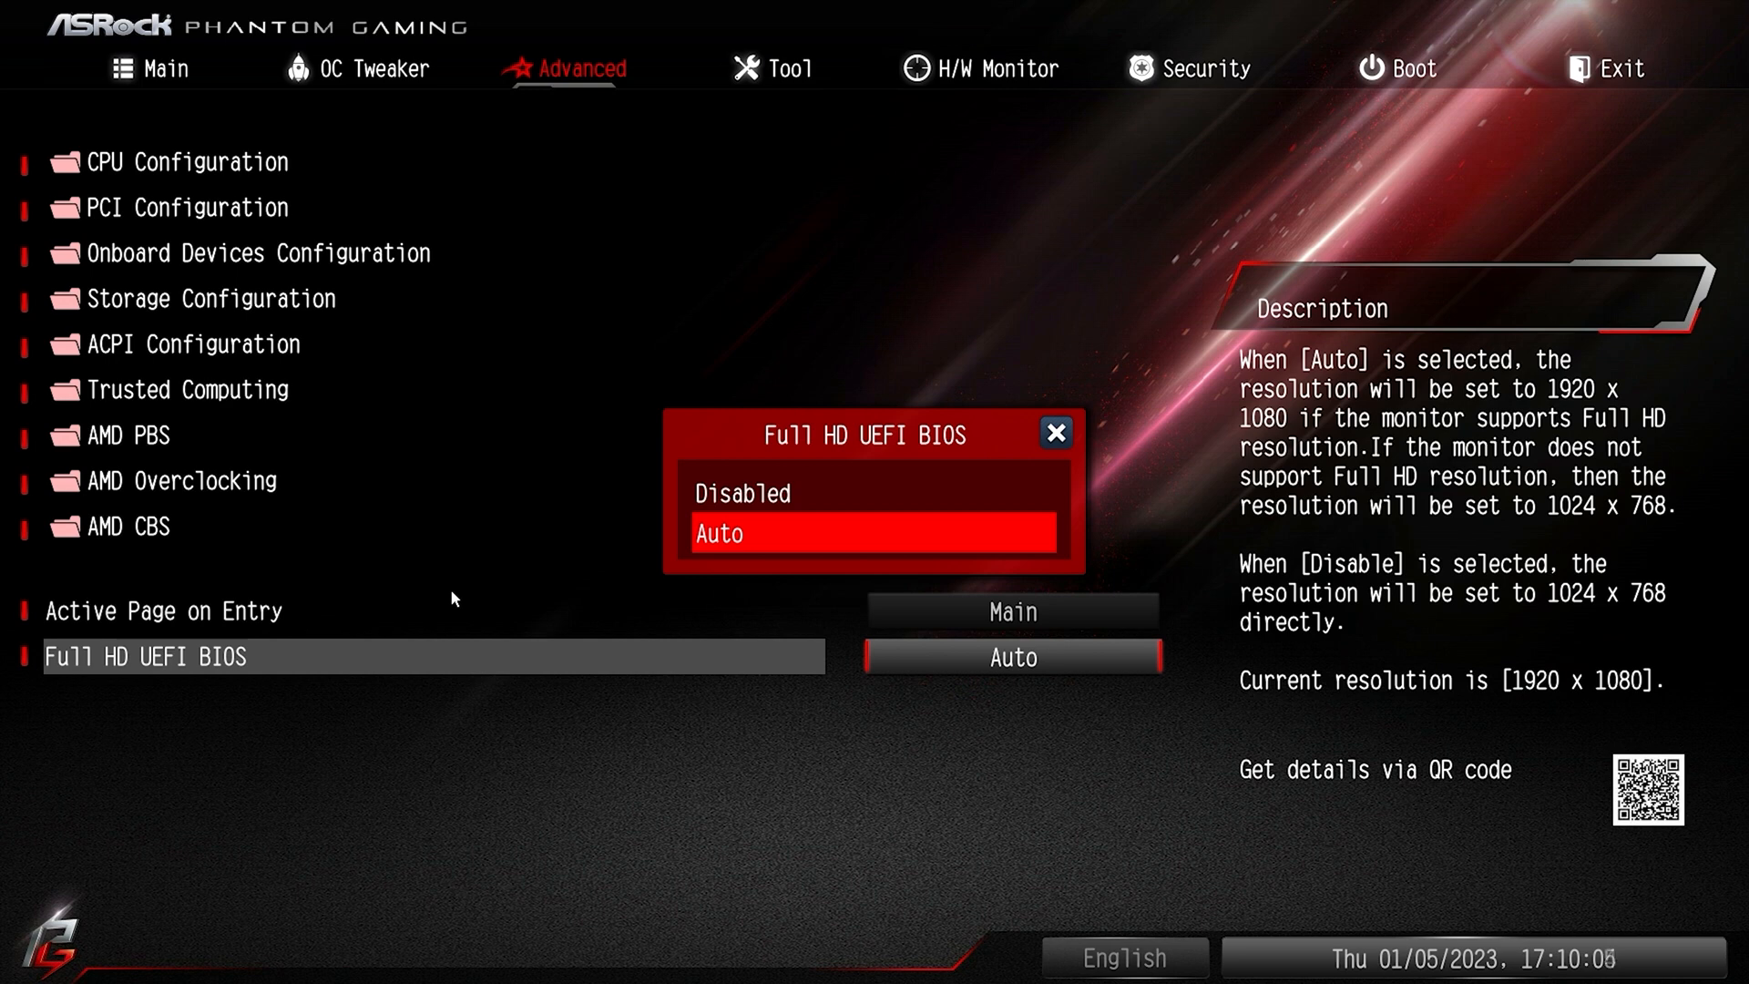
key(Return)
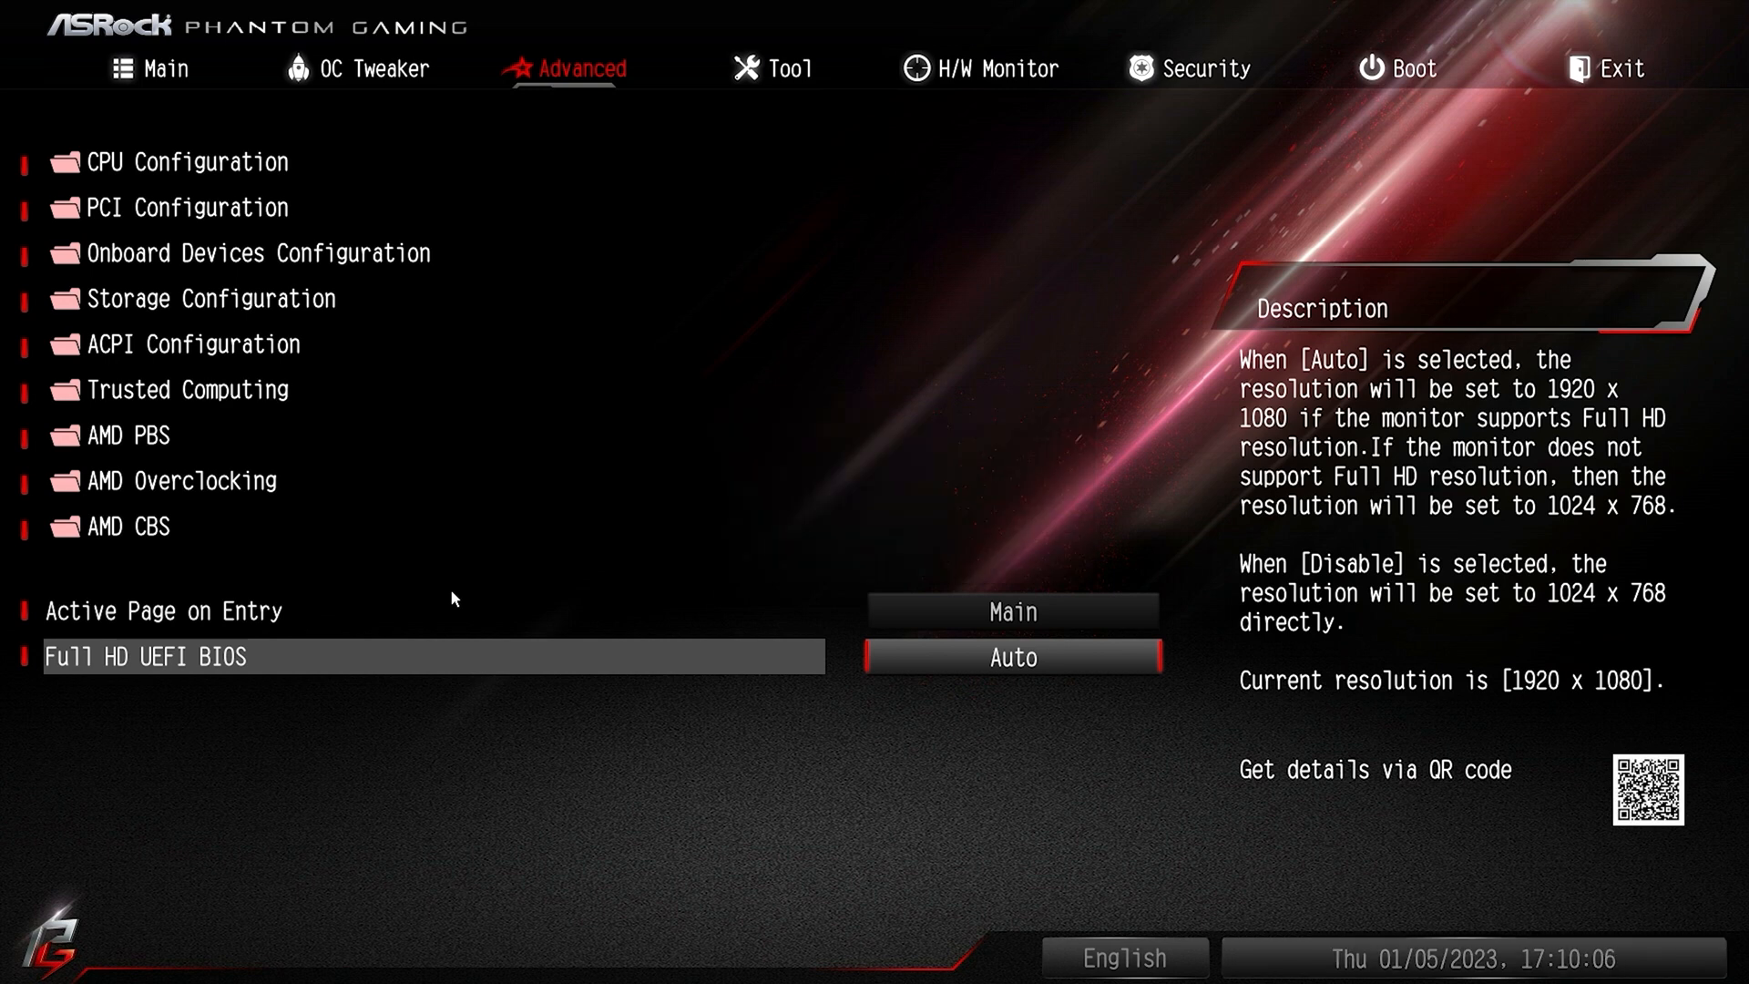
- Leave the Advanced page for the Tool page and open the RGB LED settings
key(Escape)
key(Escape)
key(Right)
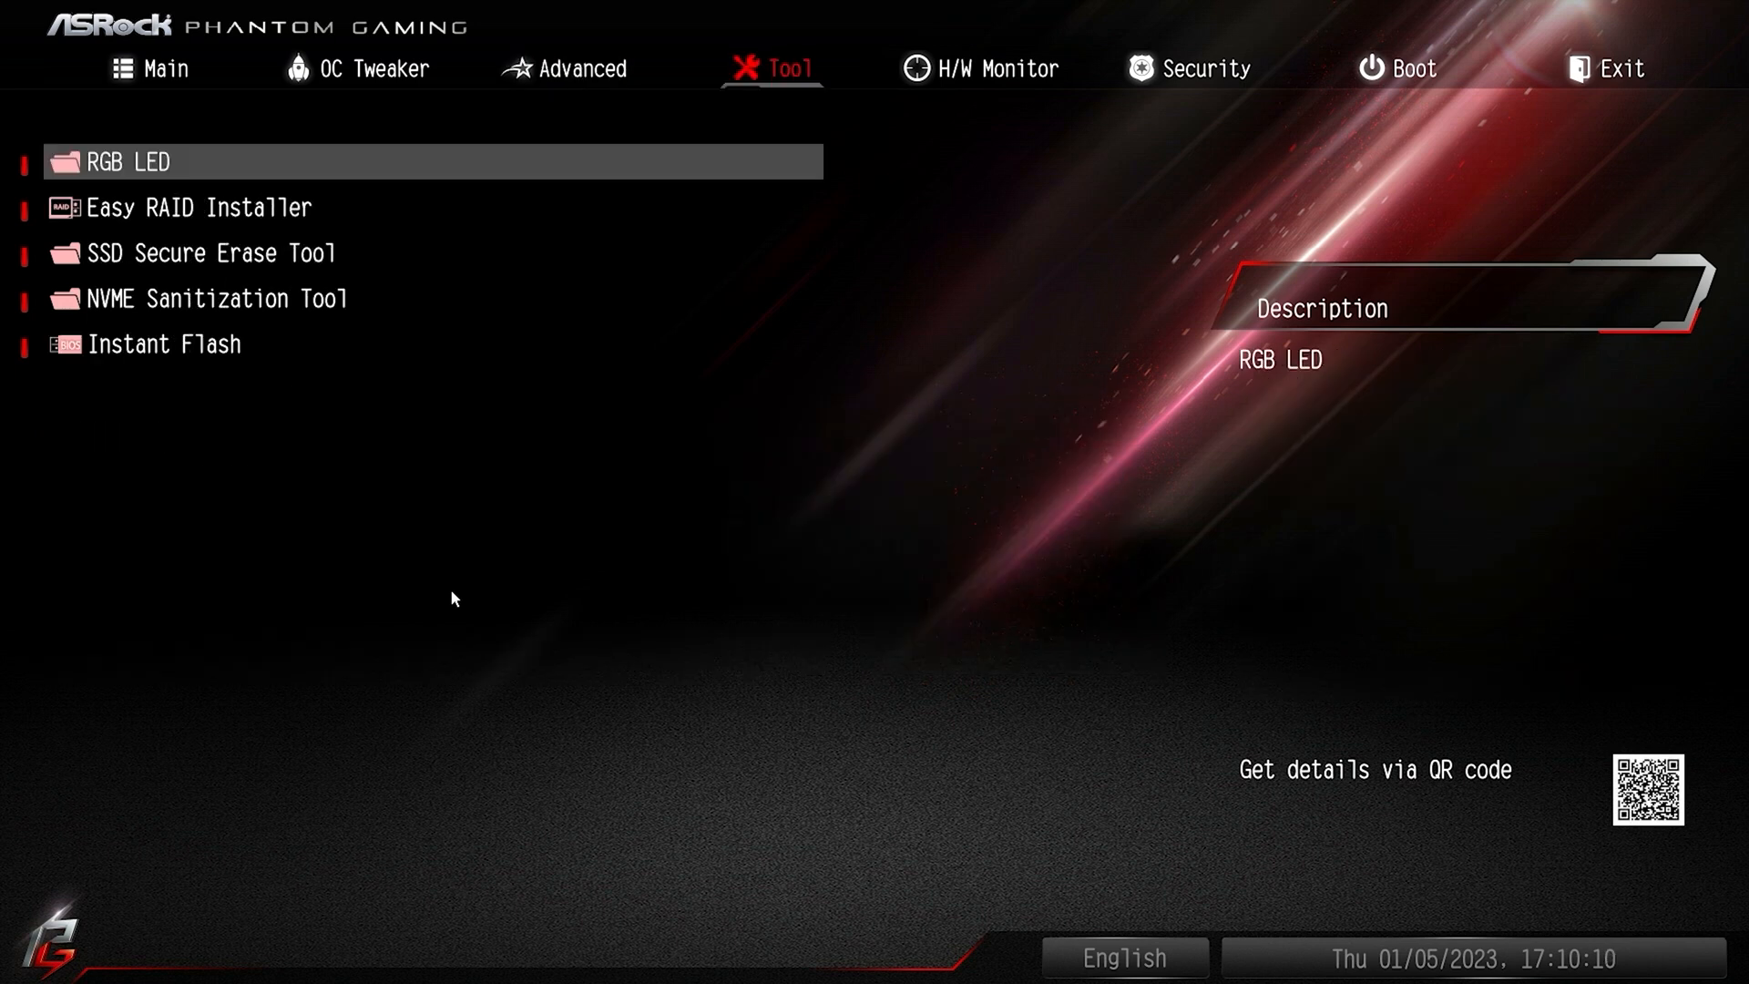
key(Return)
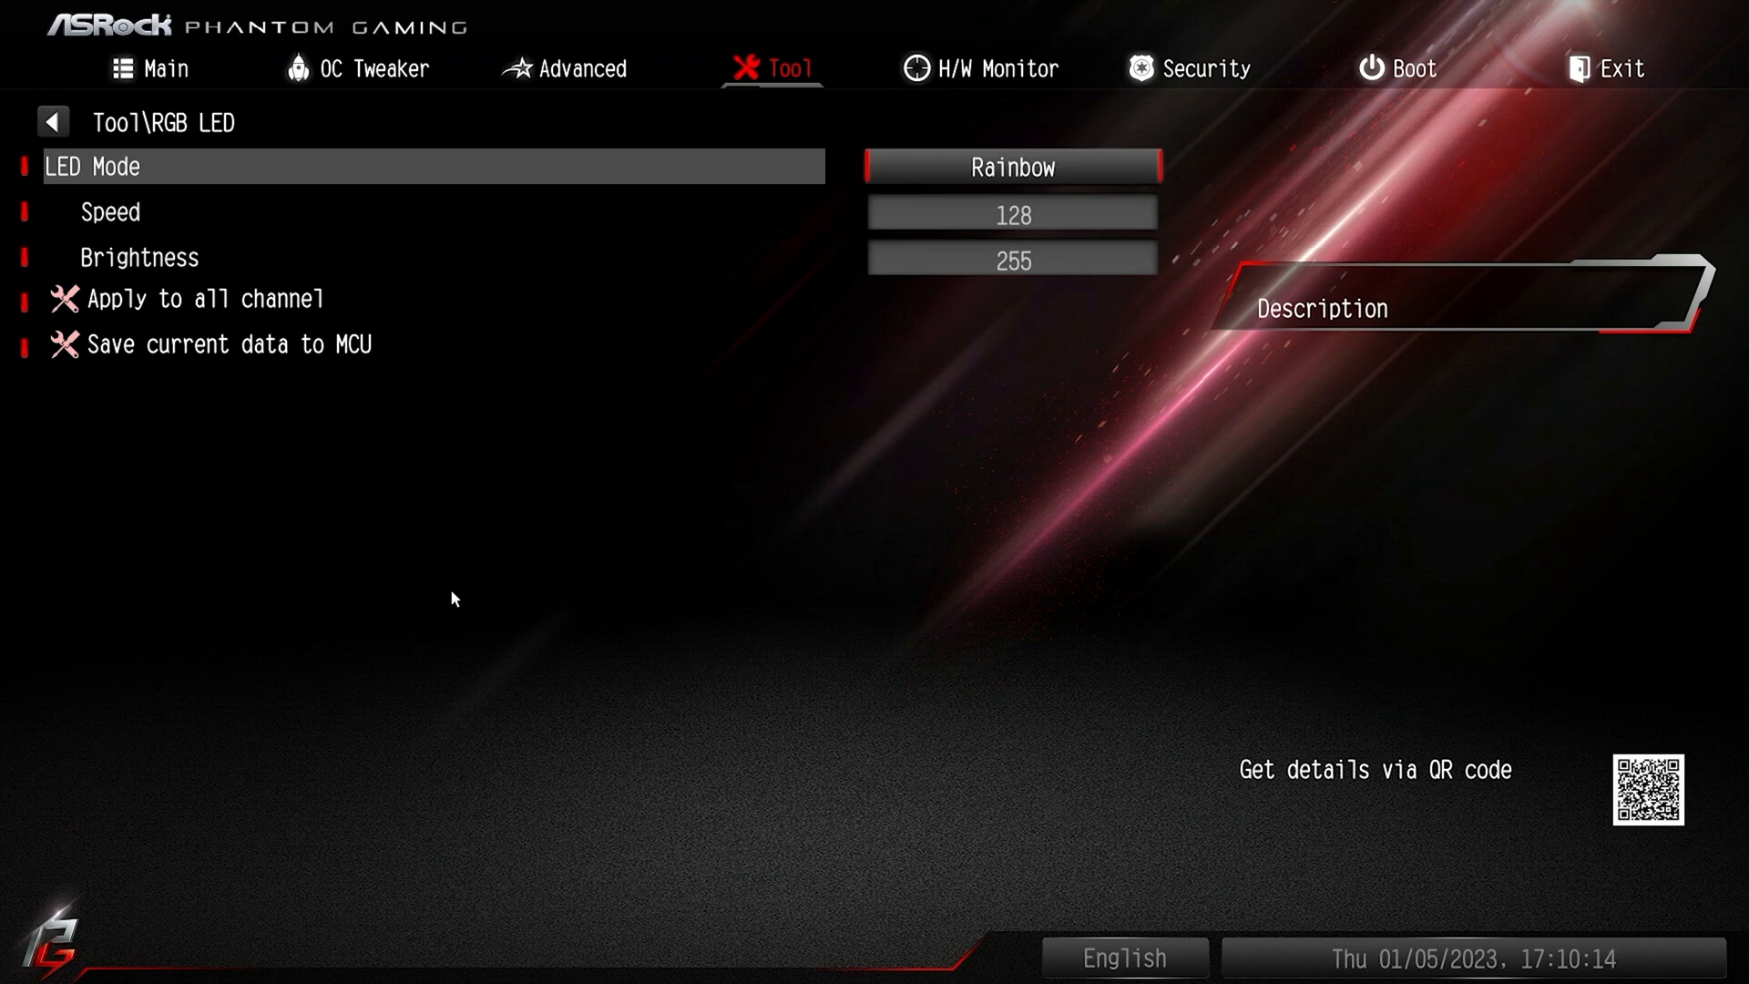
- Set the LED Mode to Off to demonstrate switching off the case lighting
key(Return)
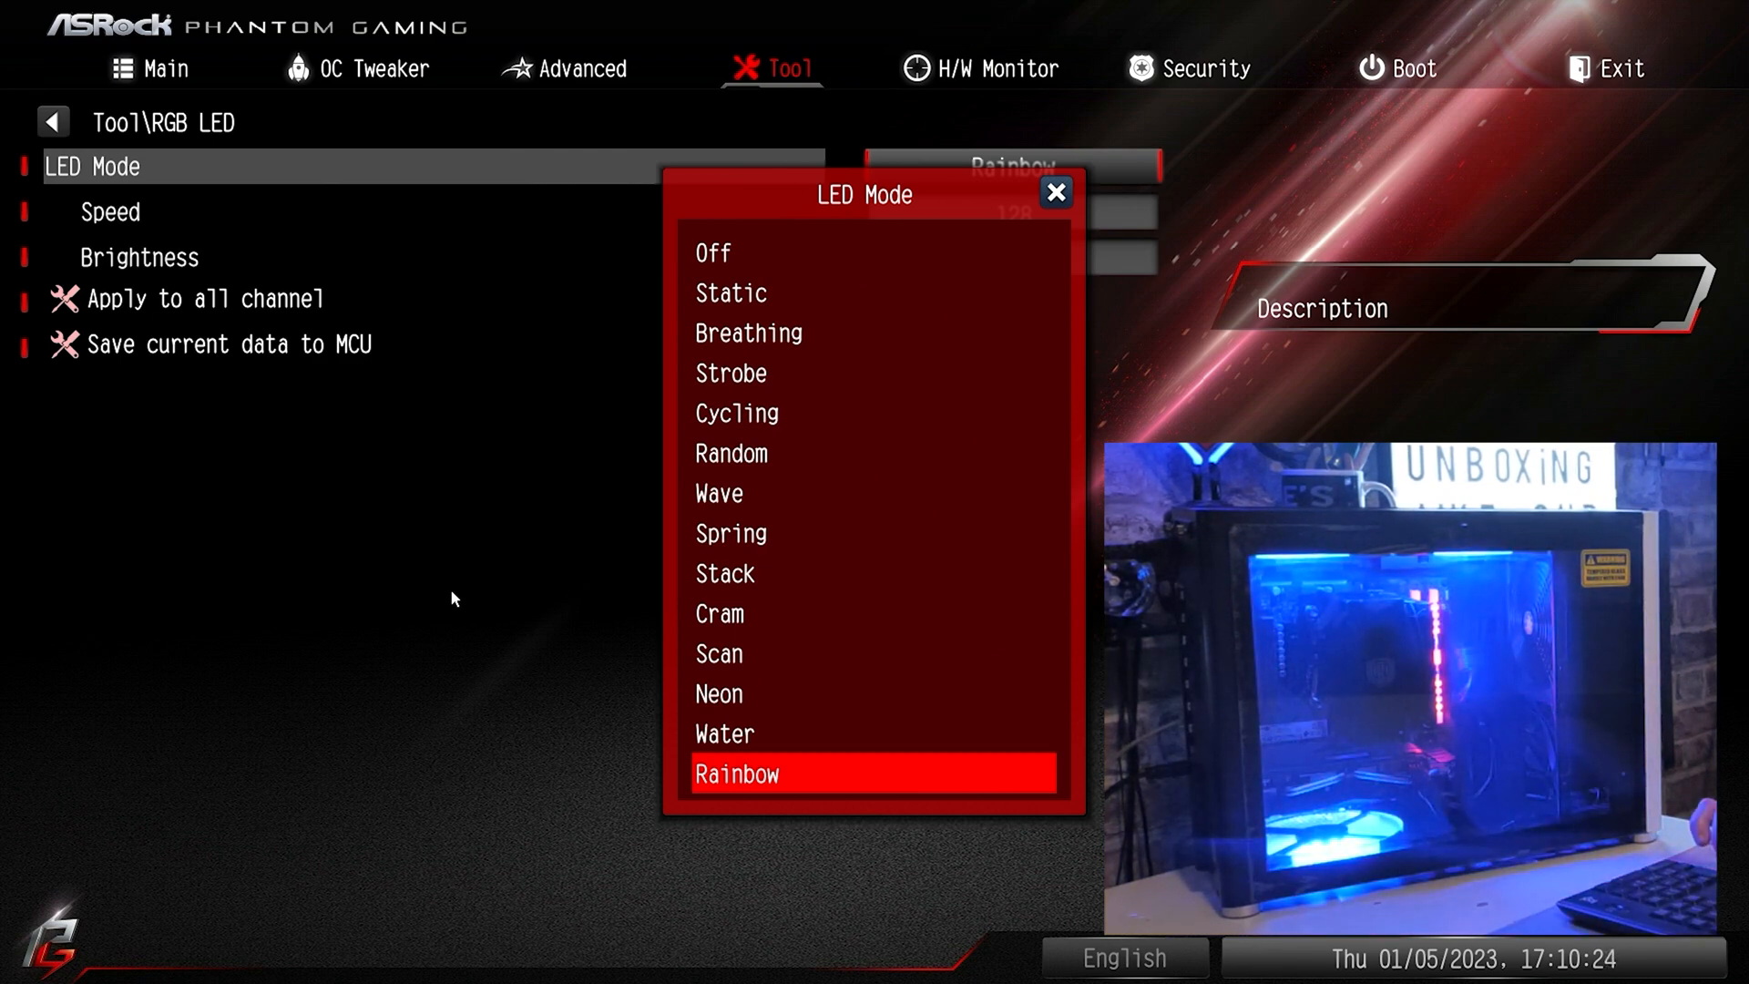
key(Up)
key(Up)
key(Up)
key(Up)
key(Up)
key(Up)
key(Up)
key(Up)
key(Up)
key(Up)
key(Up)
key(Up)
key(Up)
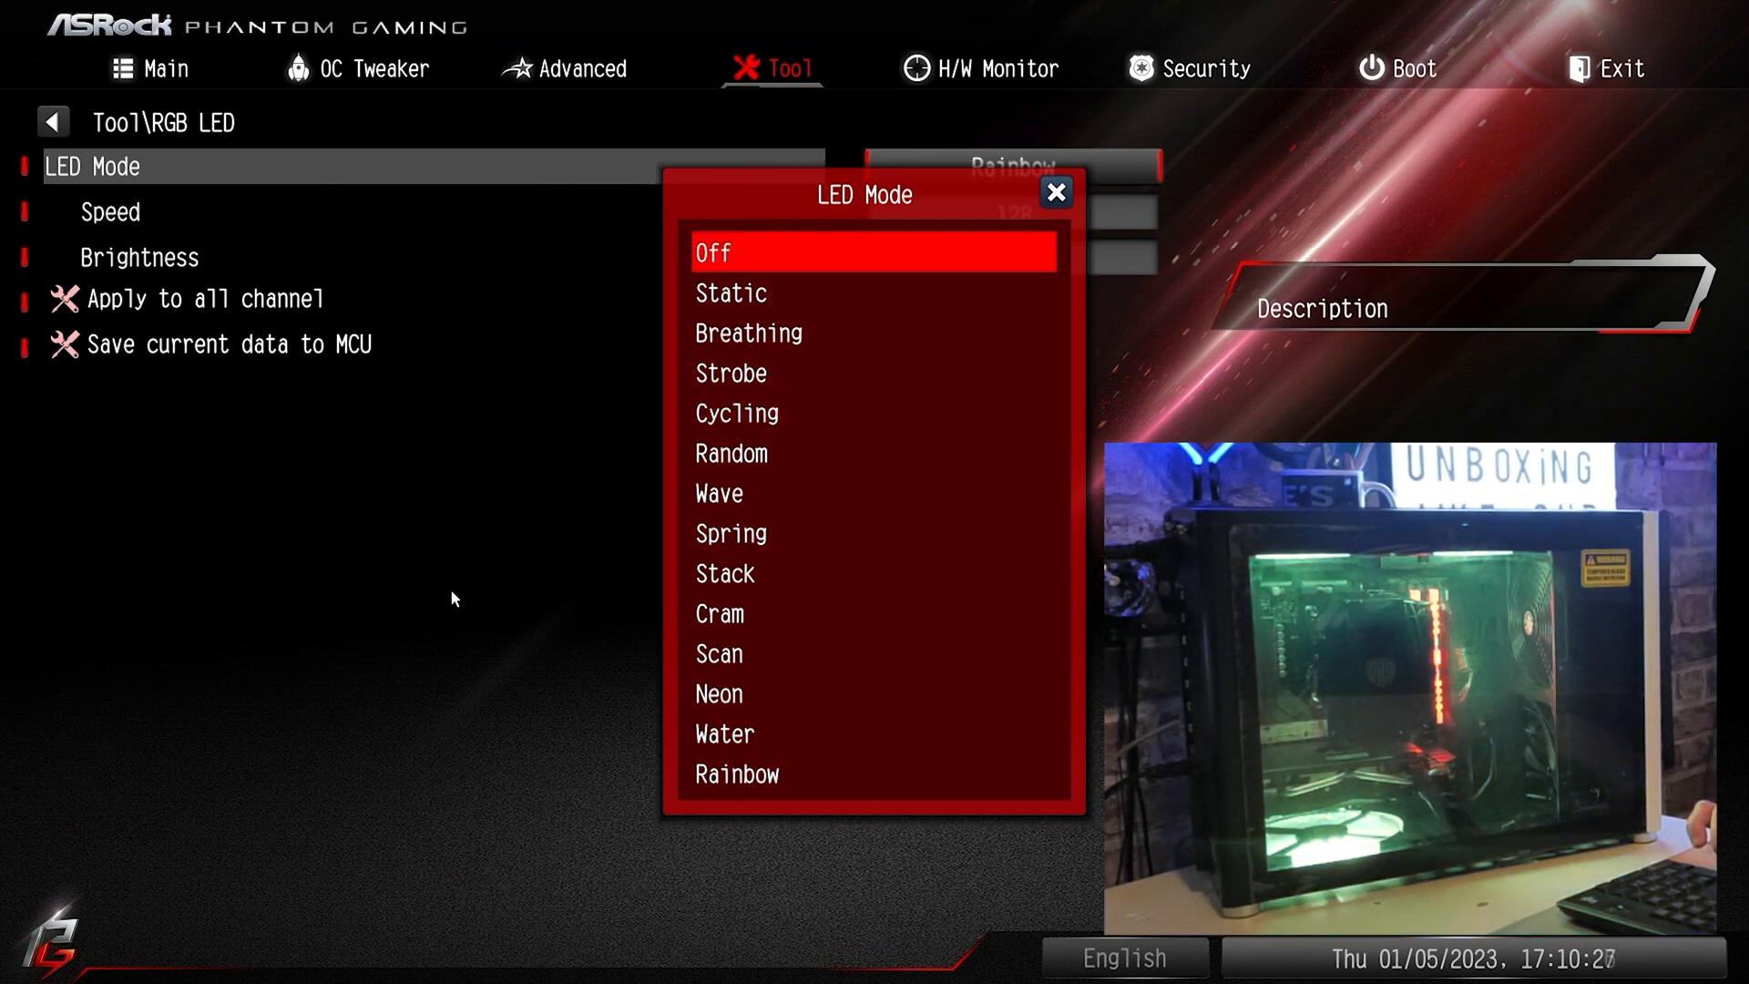
key(Return)
key(Down)
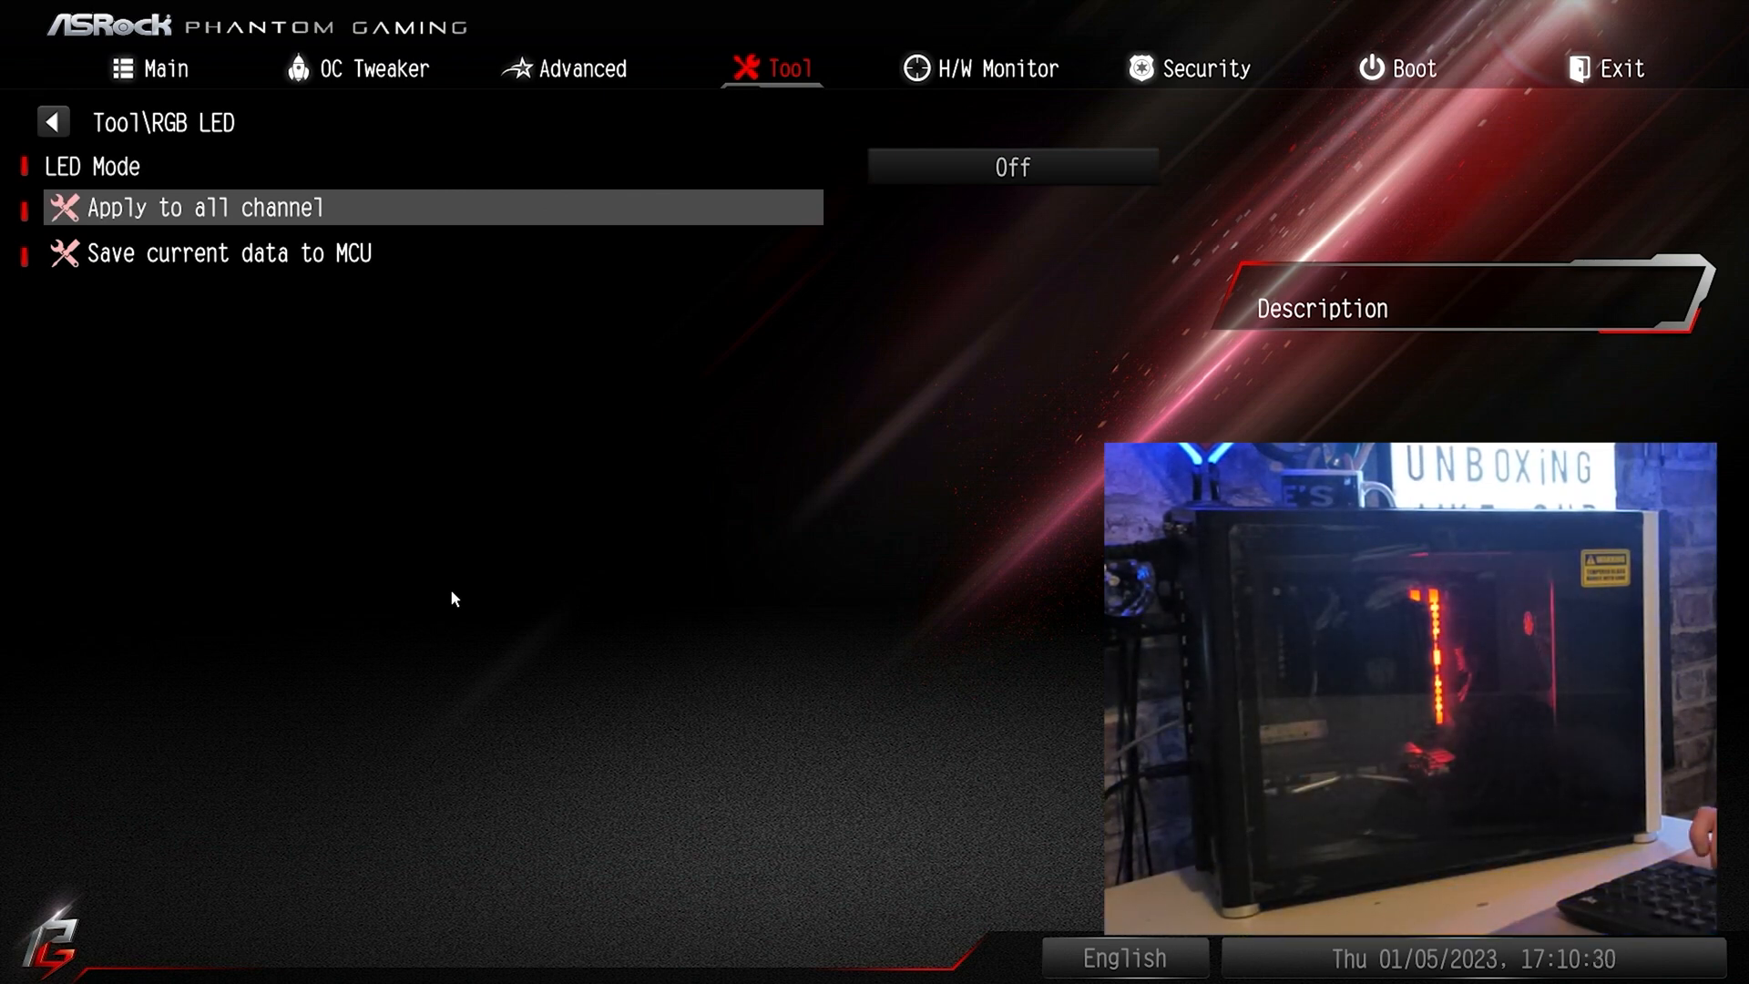
- Change the LED Mode to Breathing
key(Up)
key(Return)
key(Down)
key(Down)
key(Down)
key(Down)
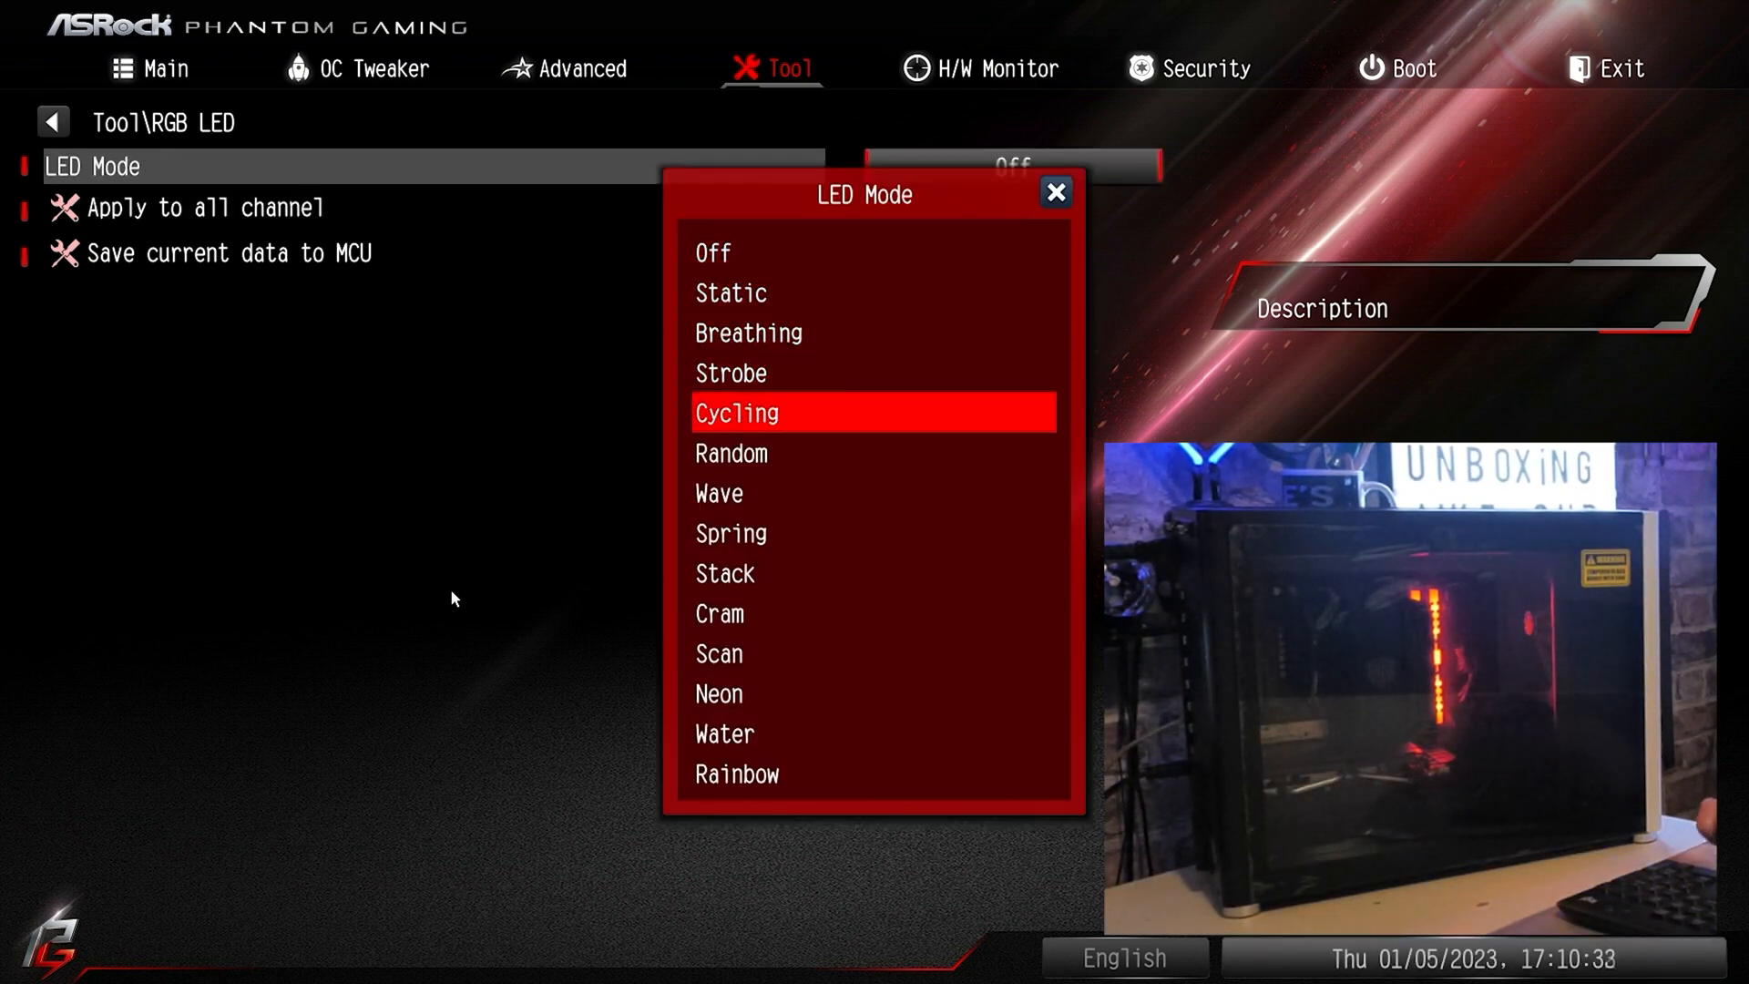
key(Up)
key(Up)
key(Return)
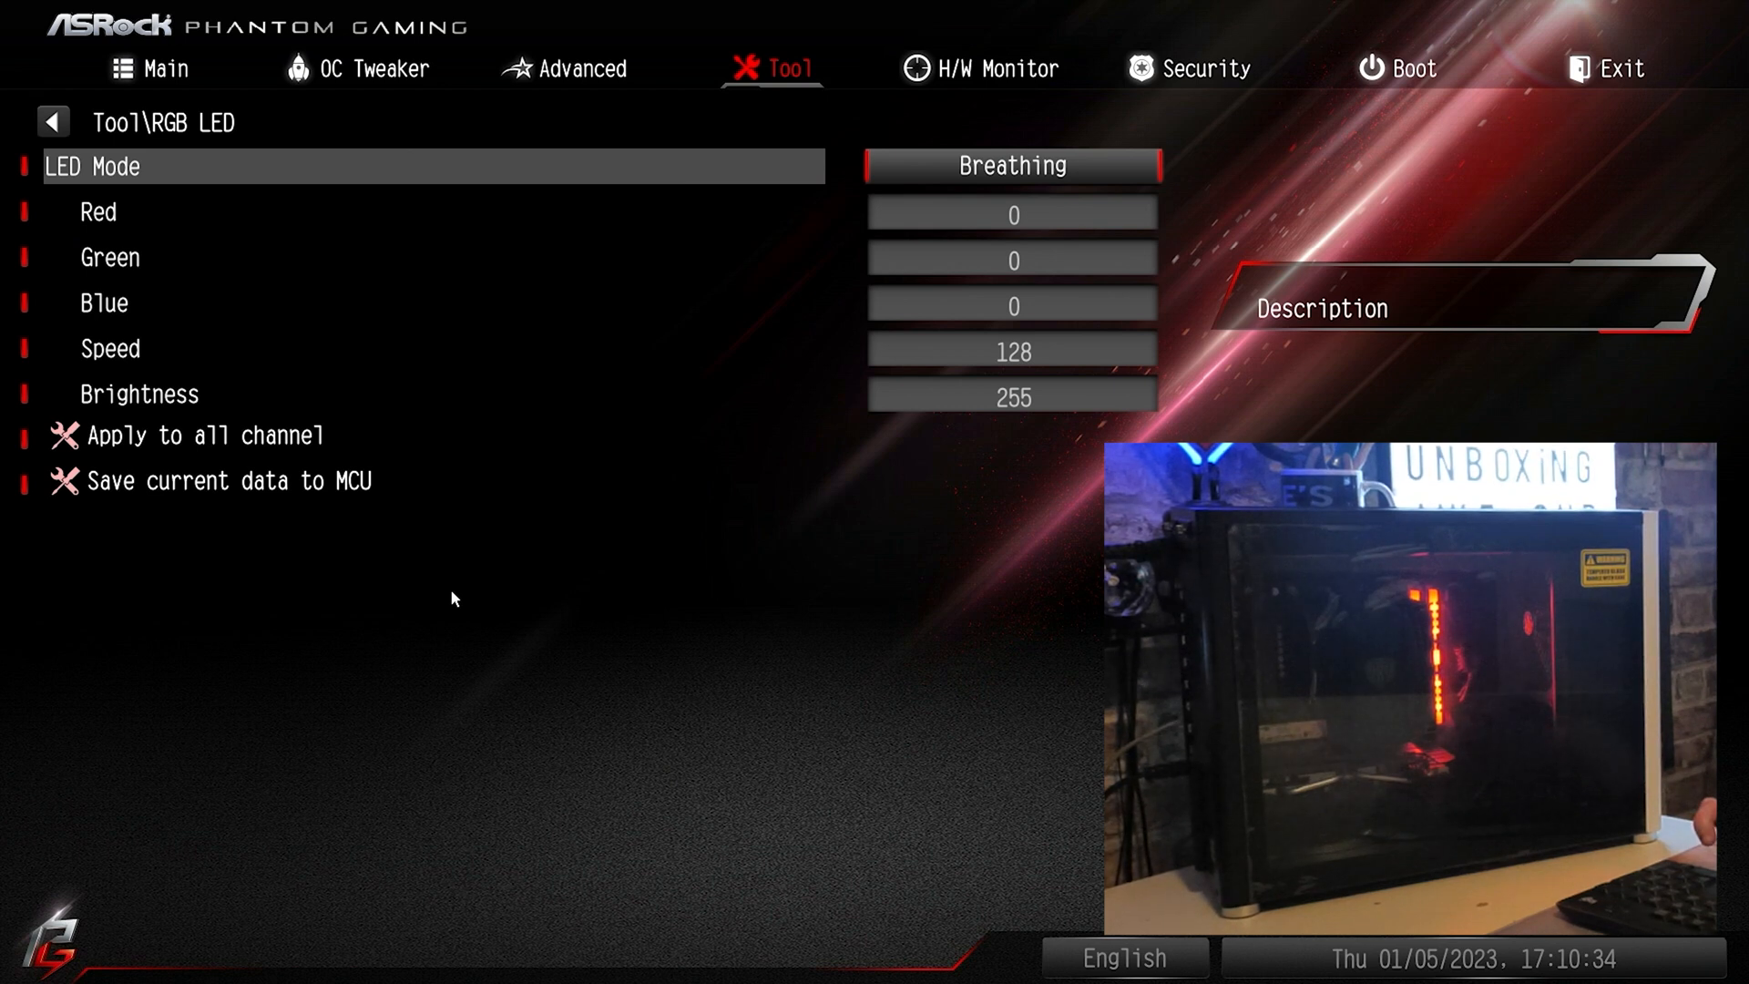
- Set the Breathing effect's Red value to 255 and move on to the Apply to all channel entry
key(Down)
key(Down)
key(Down)
key(Down)
key(Up)
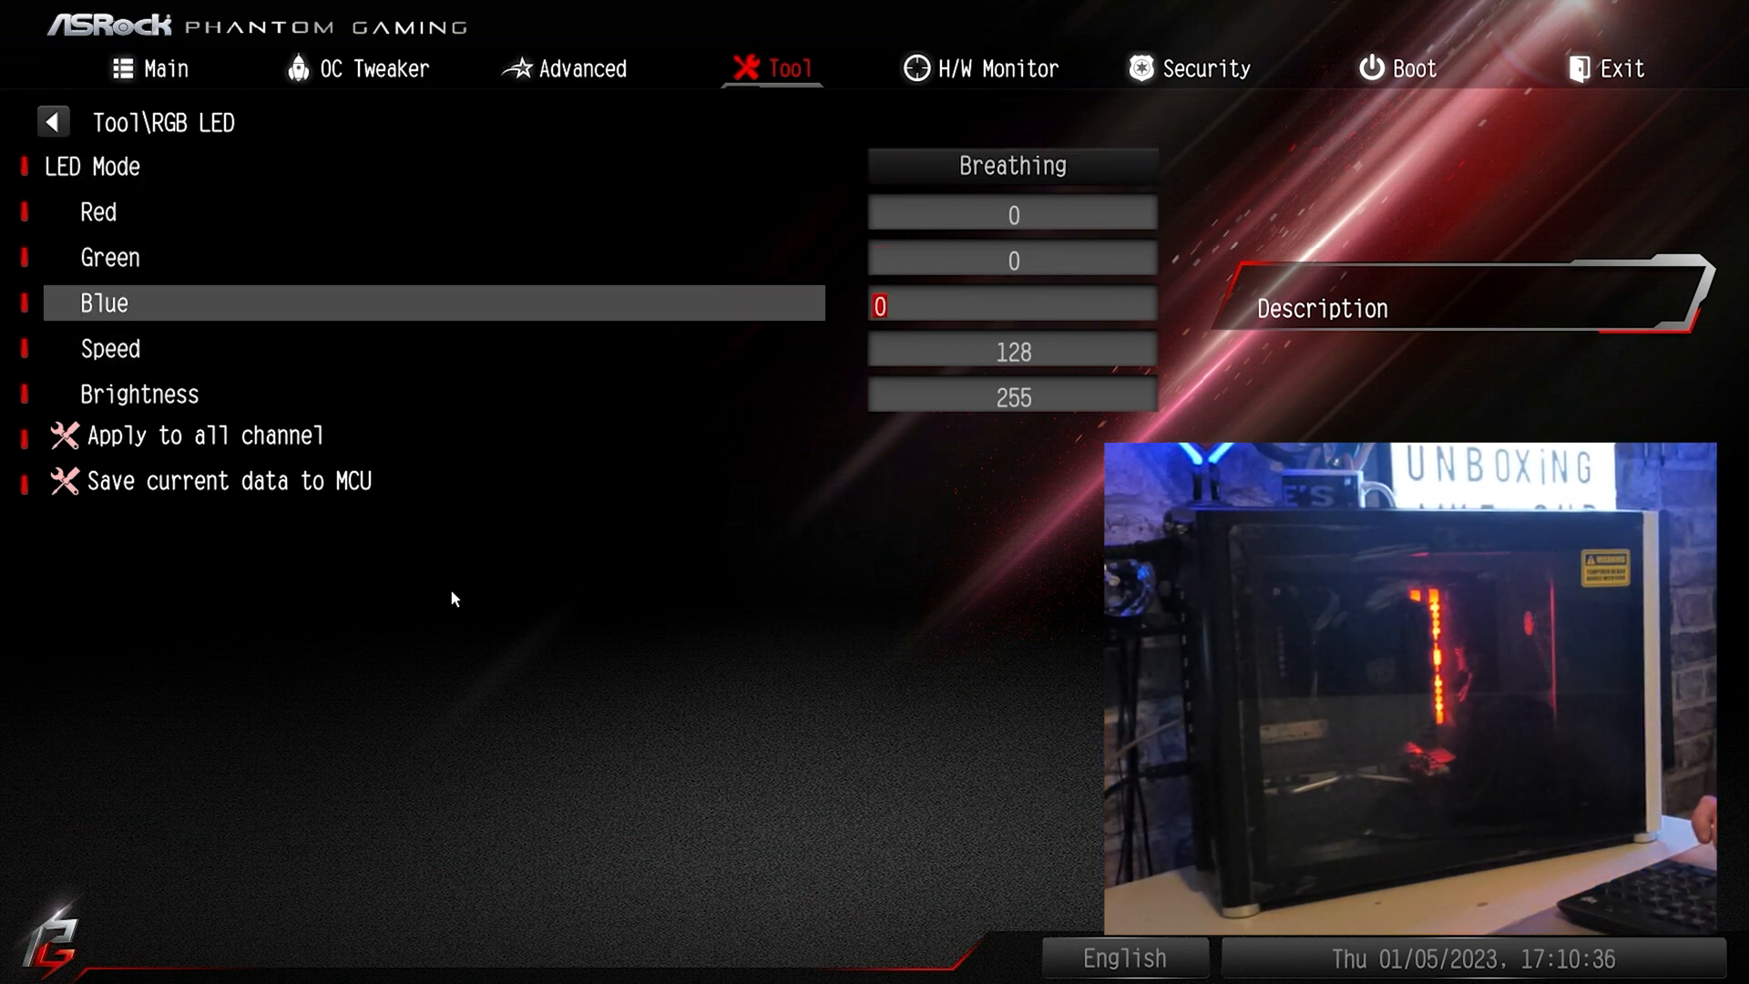
key(Up)
key(Up)
text(2)
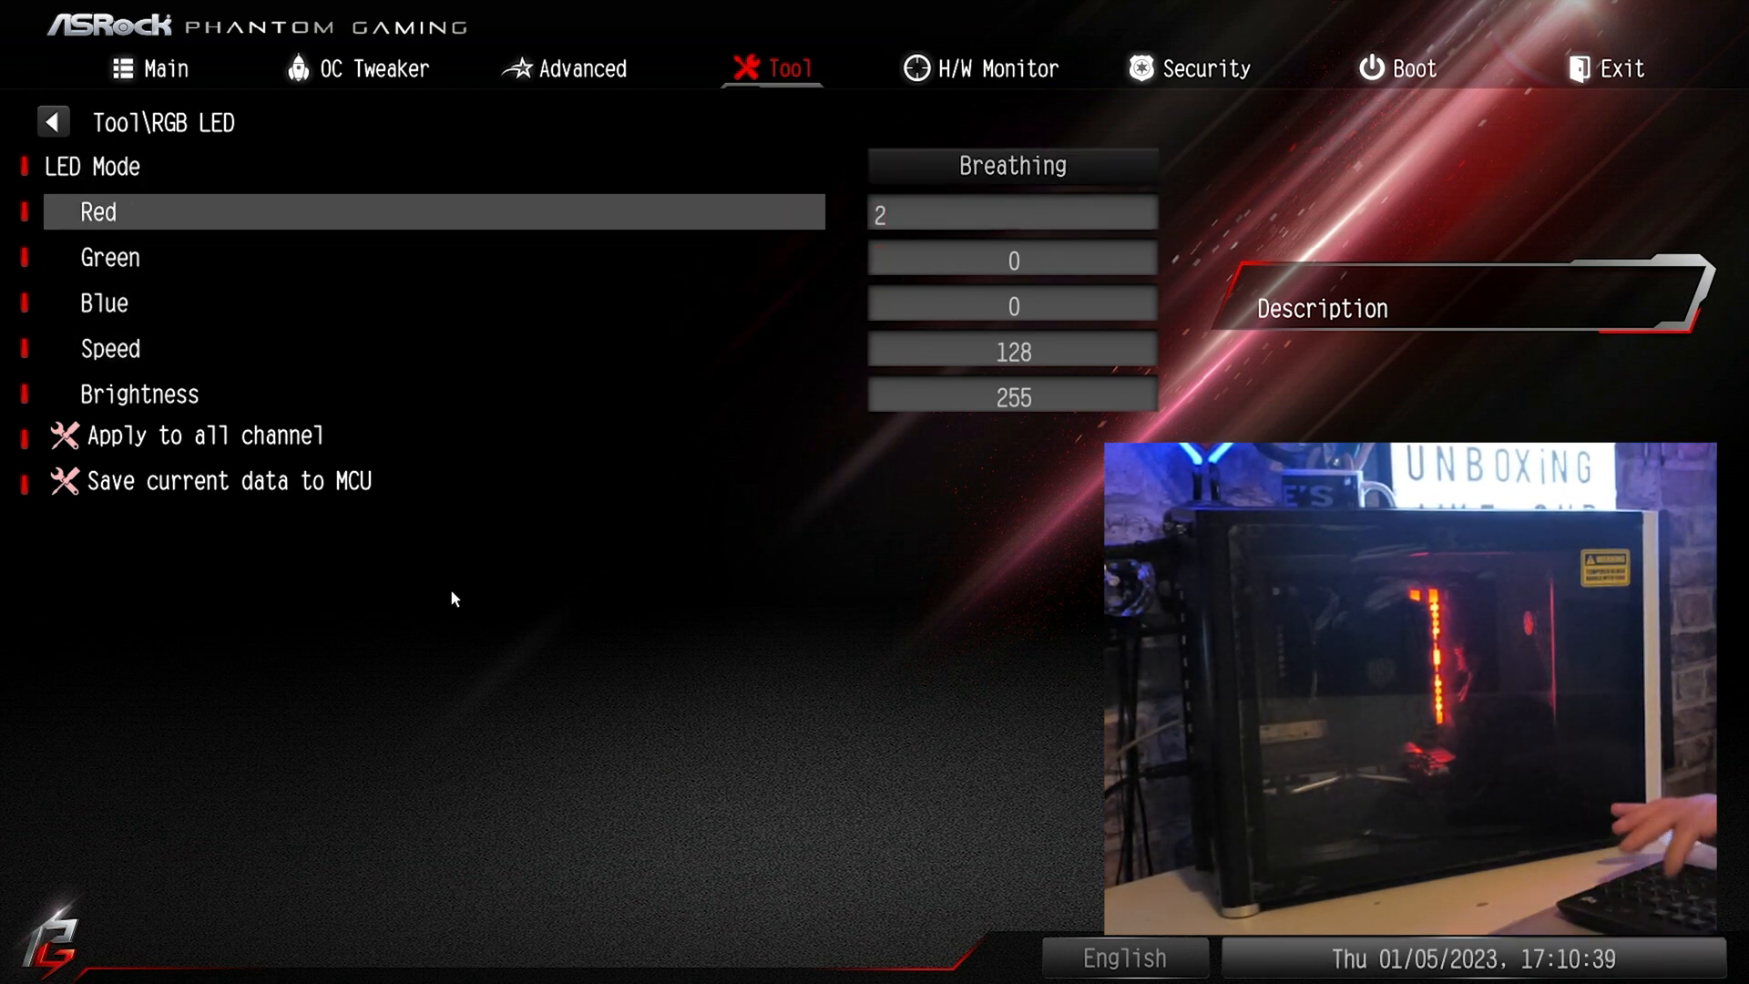
text(55)
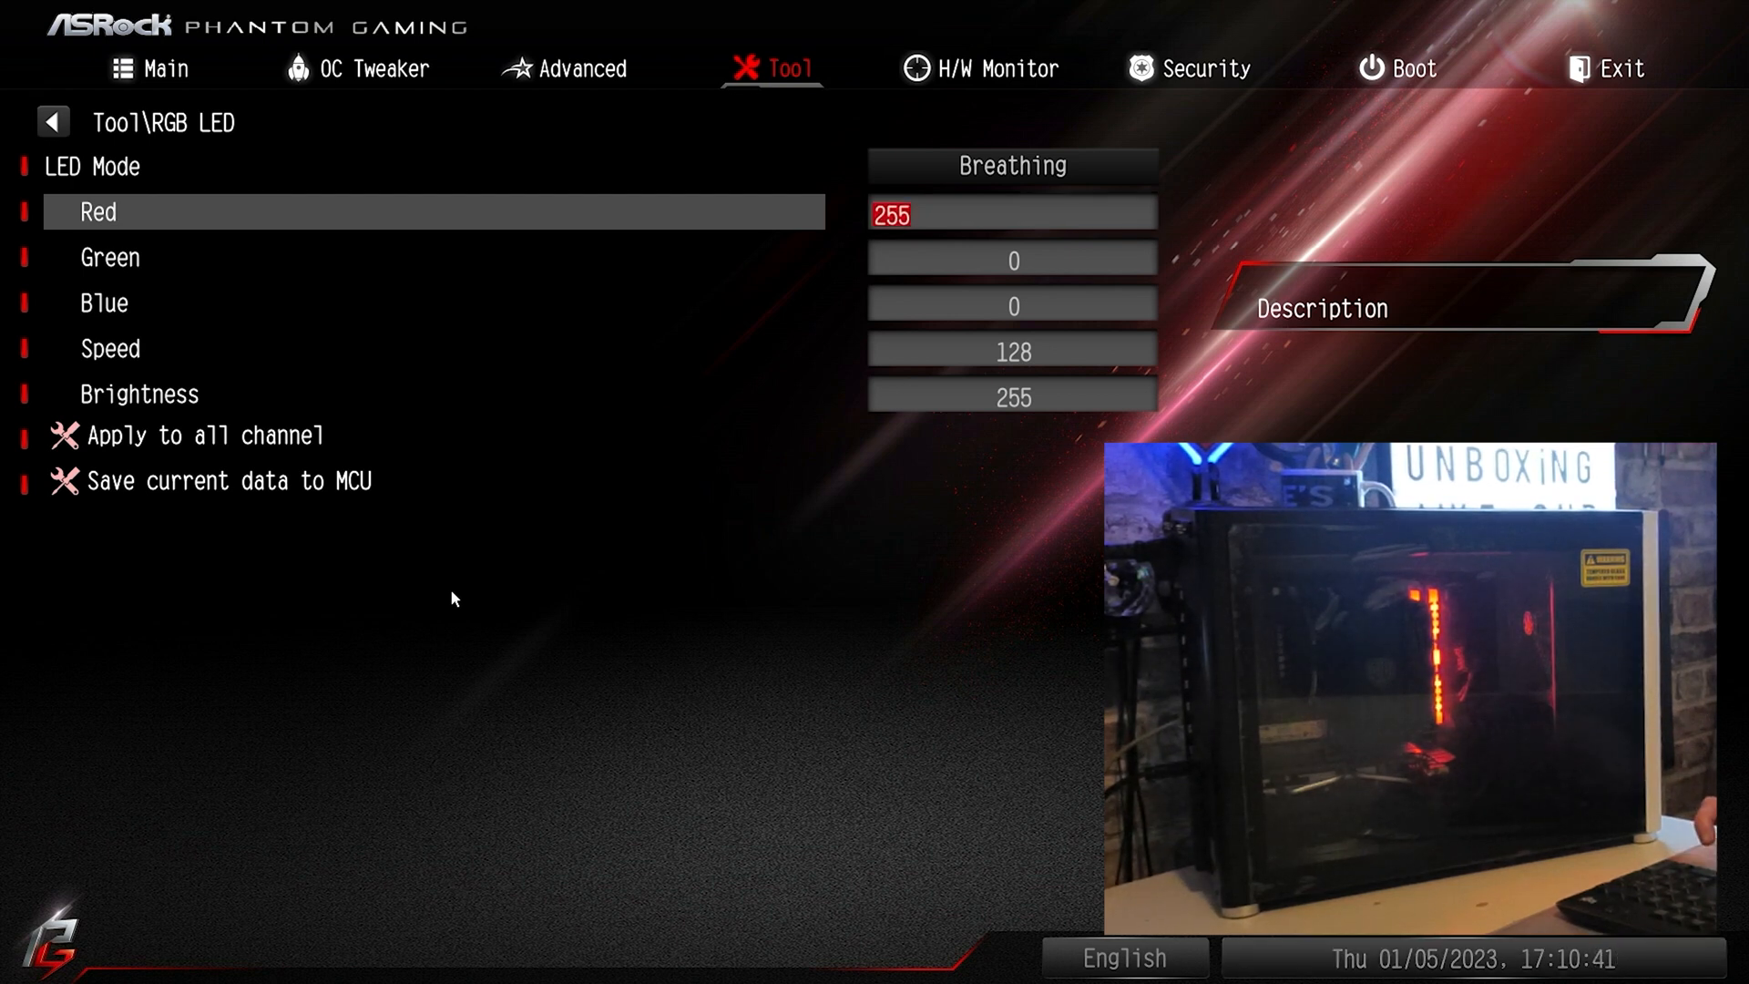
key(Down)
key(Down)
key(Down)
key(Down)
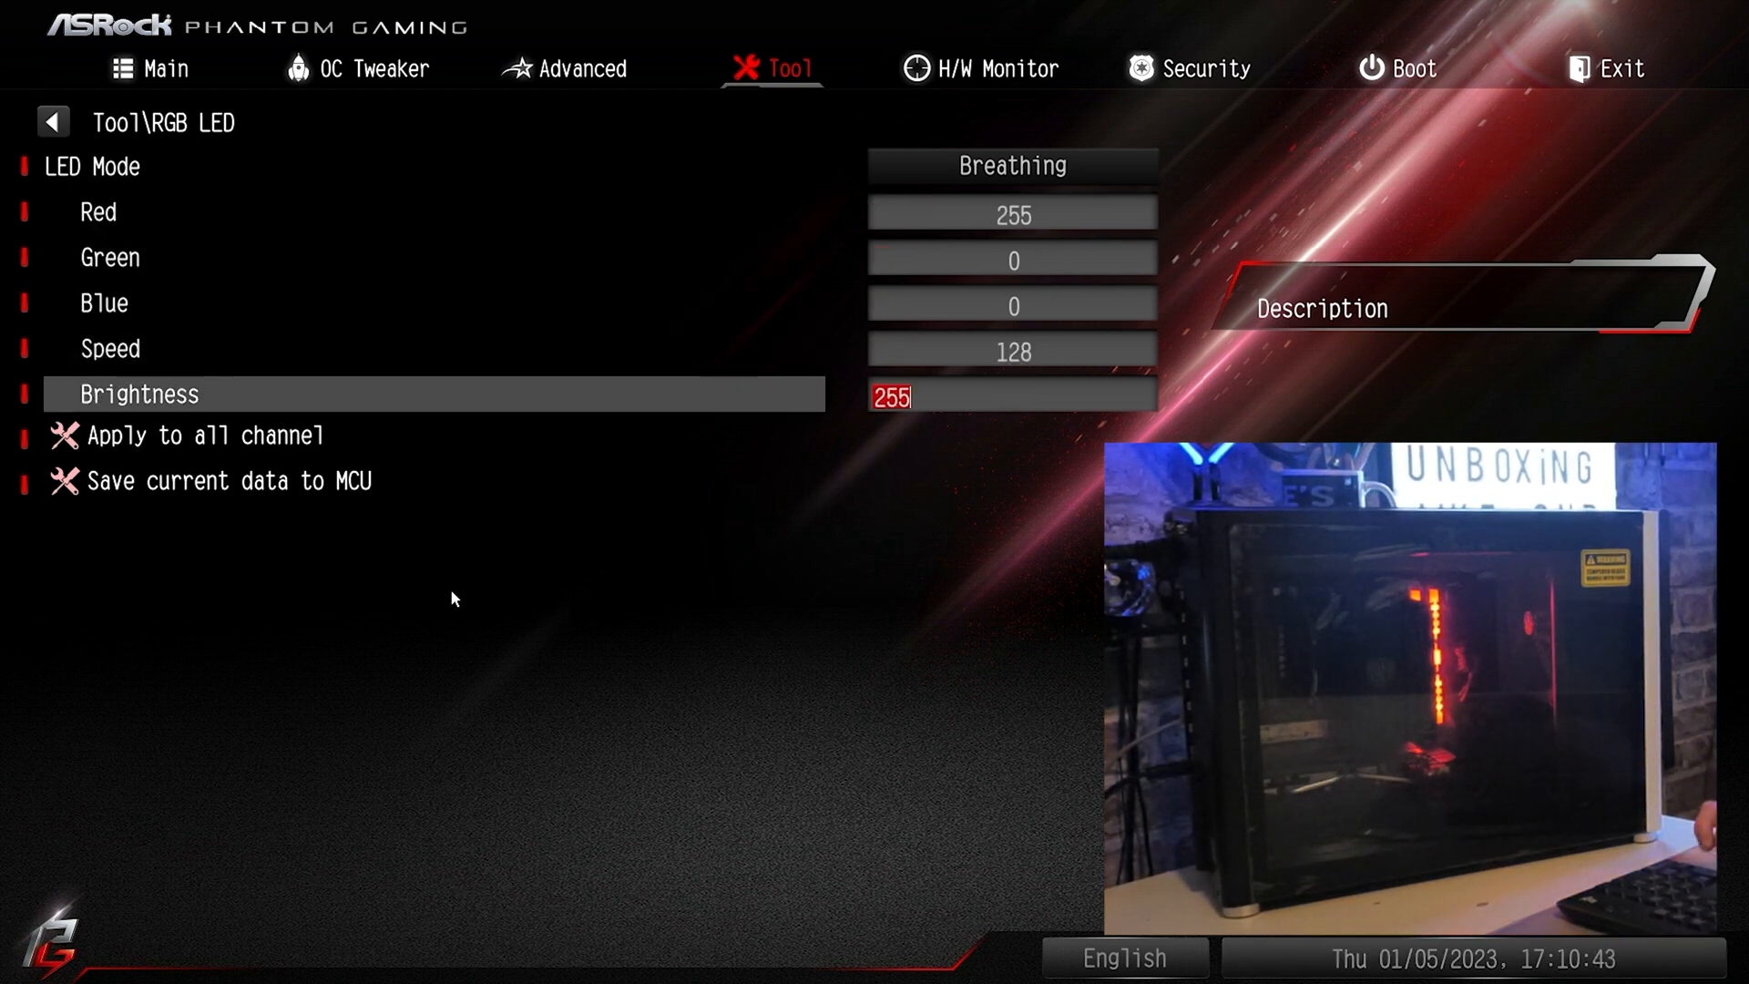
key(Down)
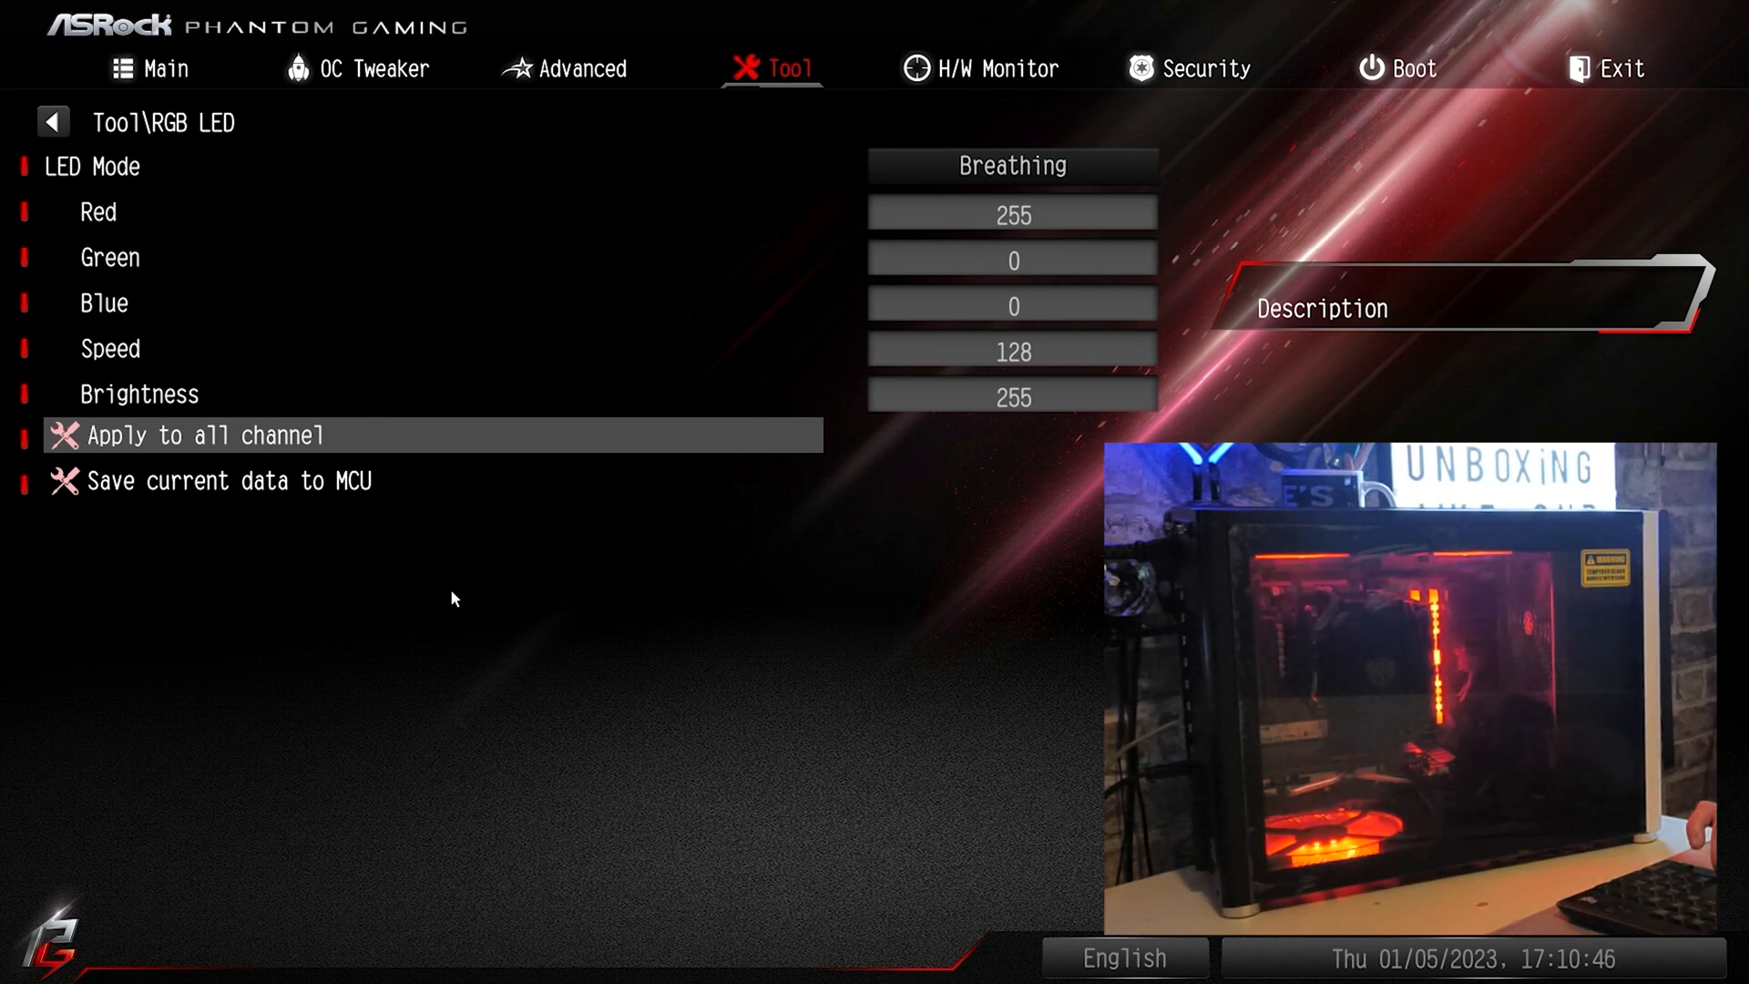
- Change the LED Mode from the Breathing effect to Rainbow
key(Down)
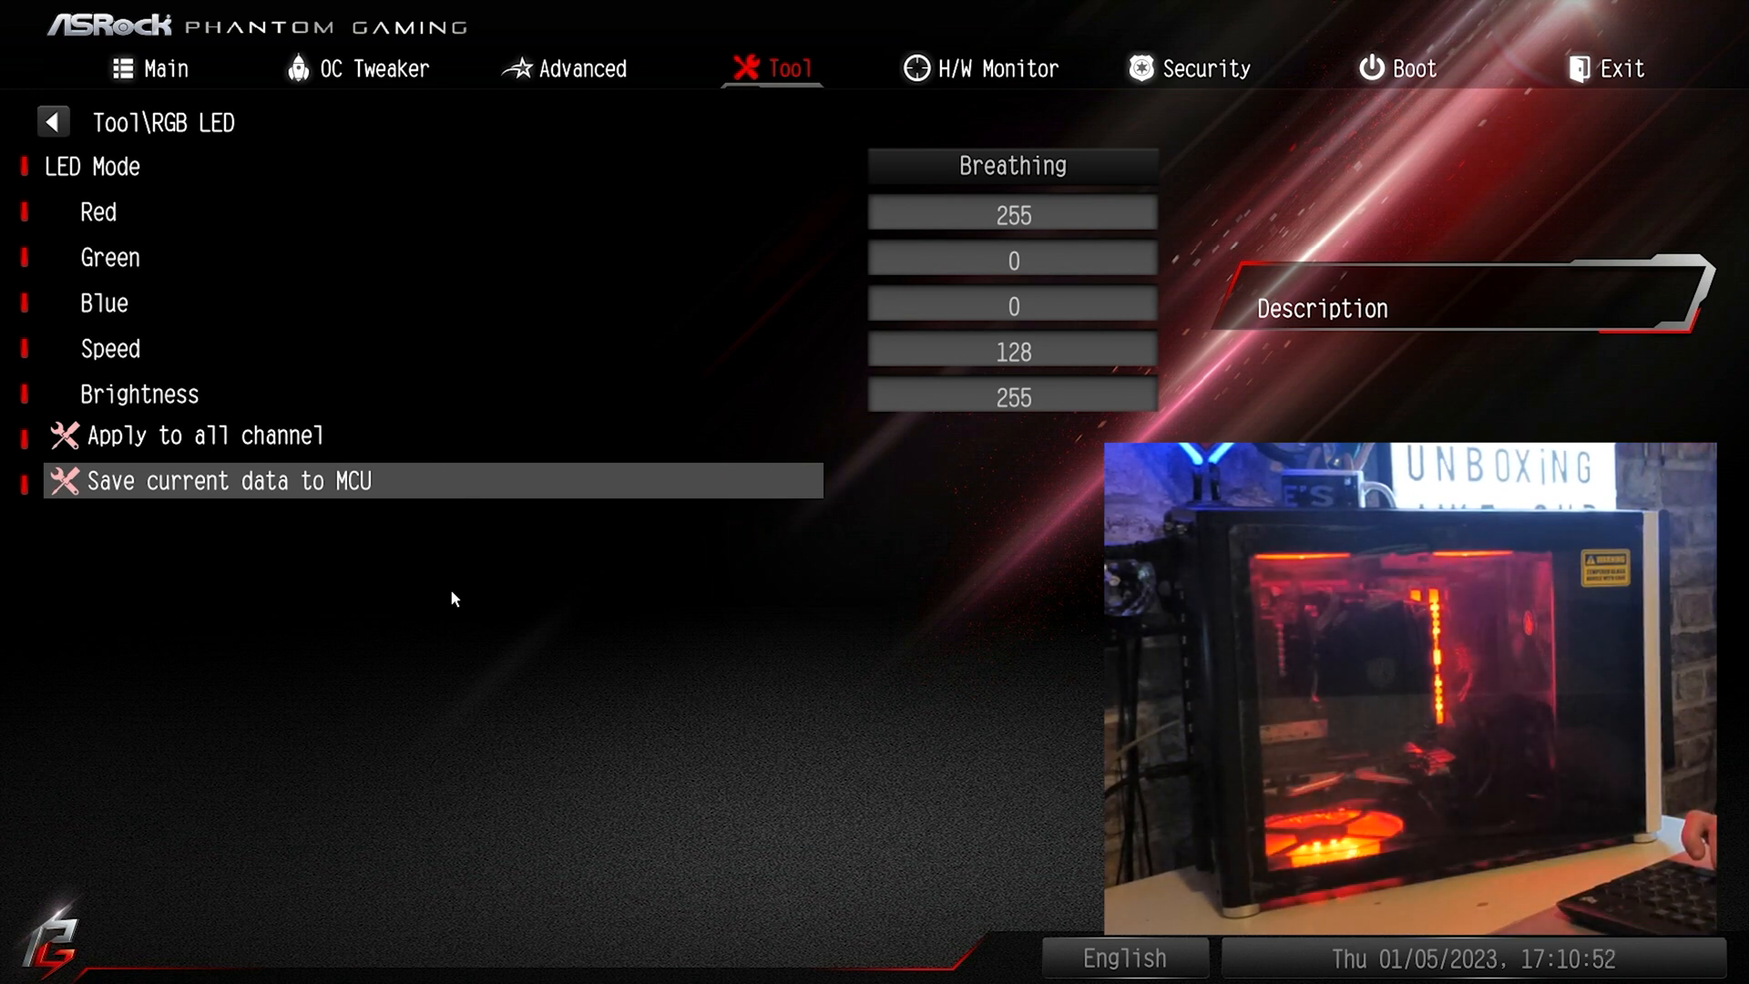
key(Up)
key(Up)
key(Up)
key(Up)
key(Up)
key(Up)
key(Up)
key(Return)
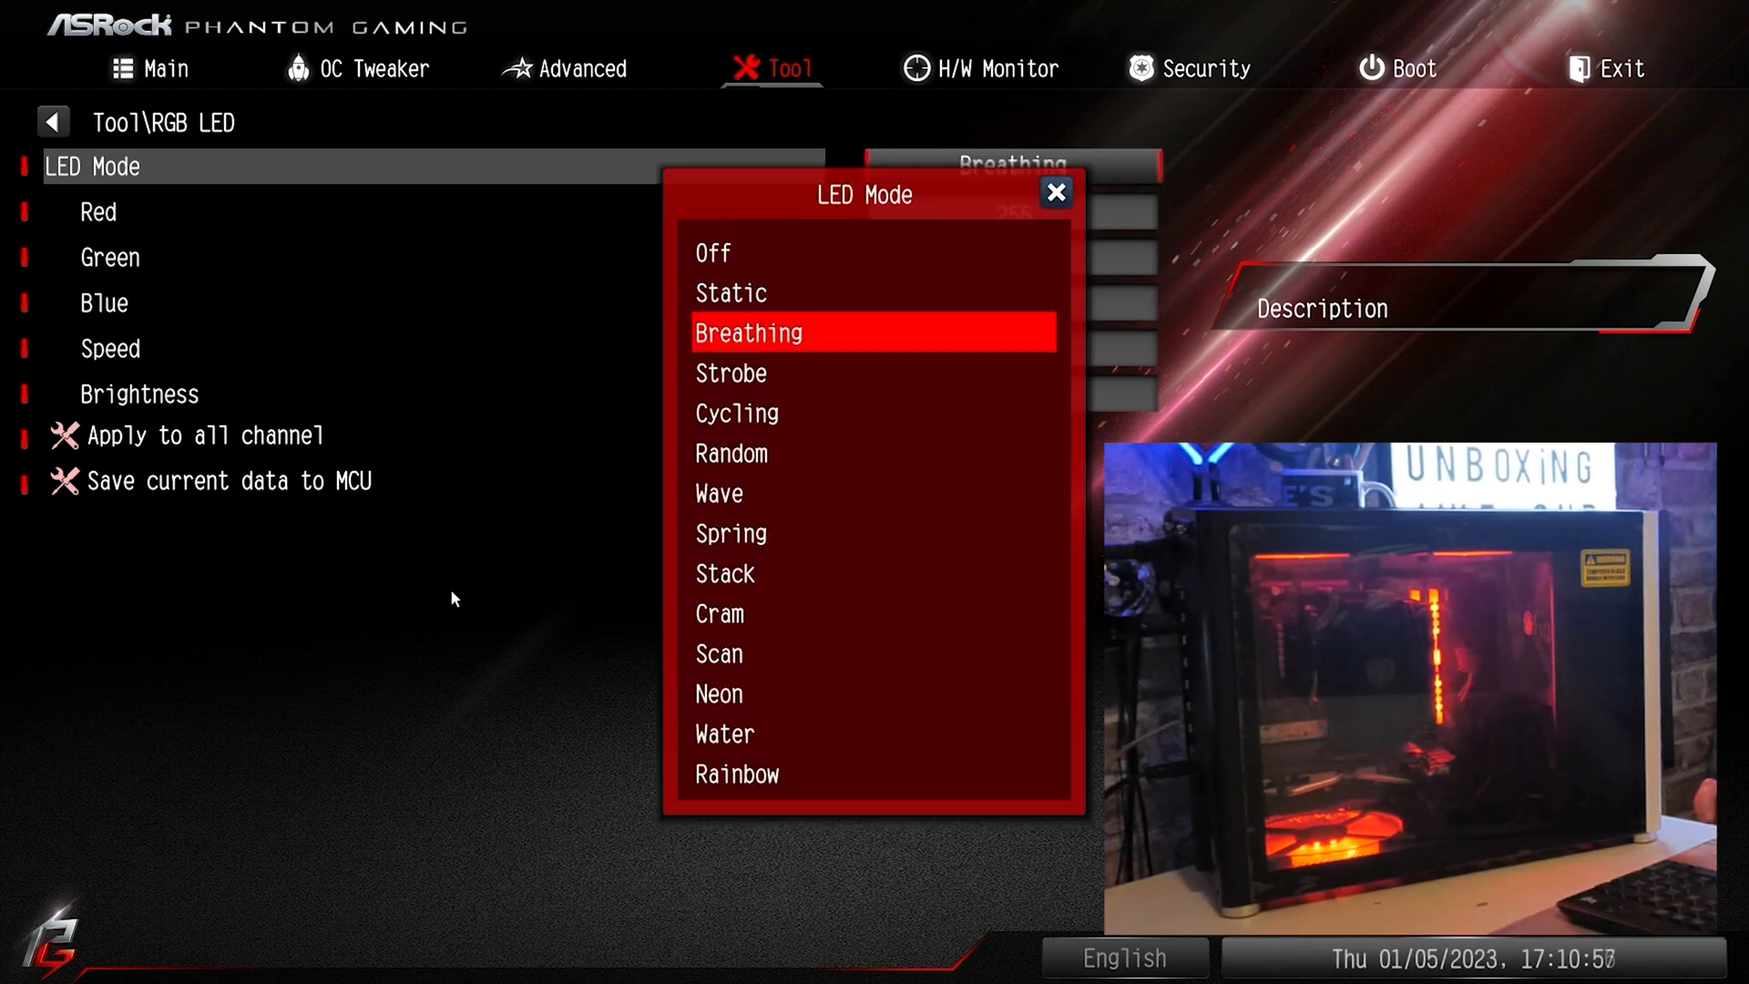
key(Down)
key(Down)
key(Down)
key(Down)
key(Down)
key(Down)
key(Down)
key(Down)
key(Down)
key(Down)
key(Down)
key(Return)
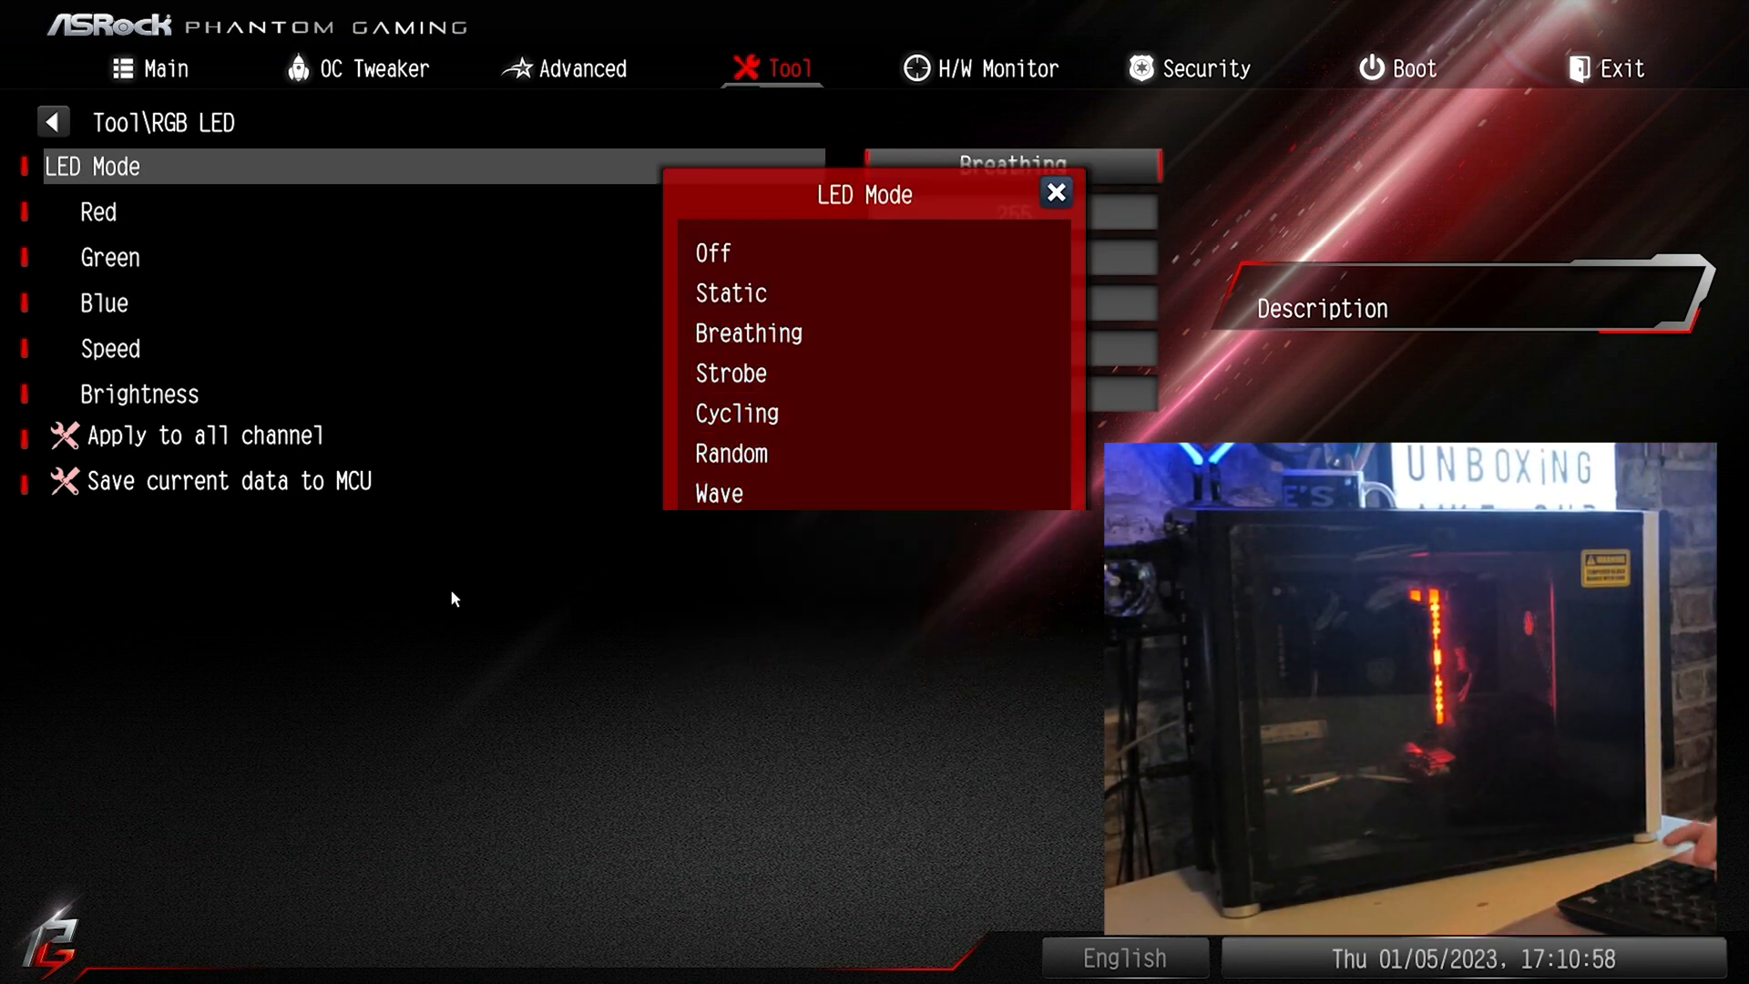
- Set the Rainbow effect's Speed to 64, then return to the main Tool page
key(Down)
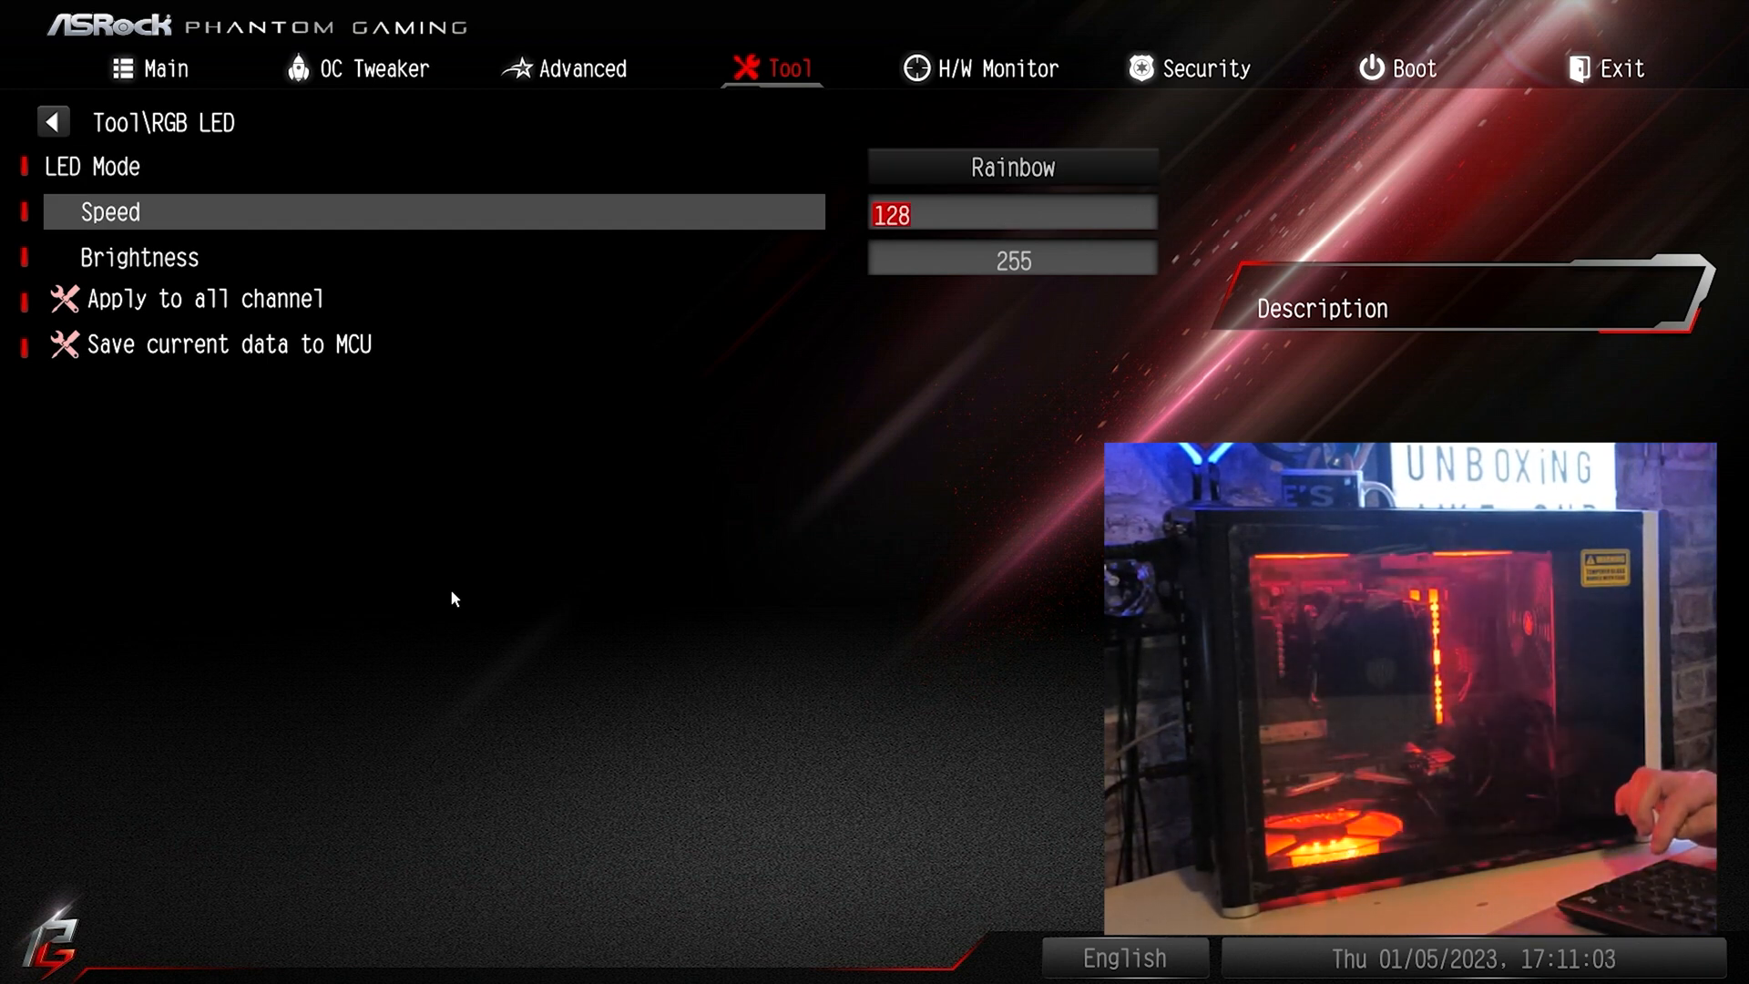
text(64)
key(Return)
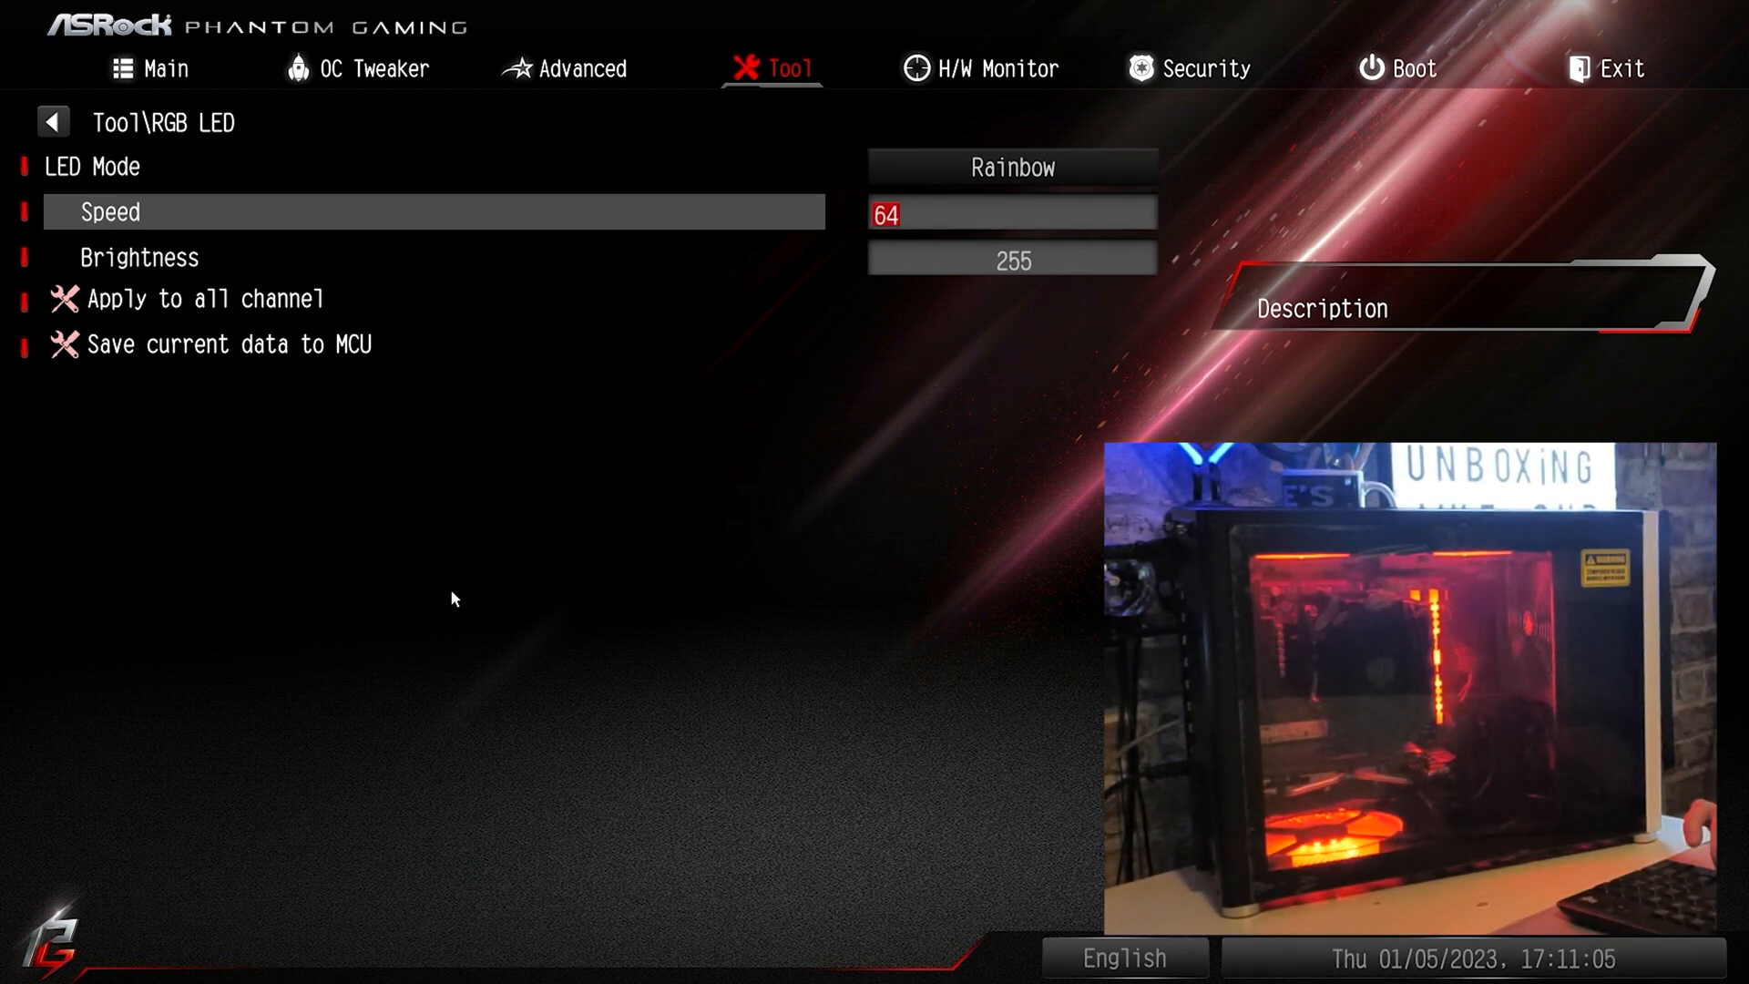
key(Down)
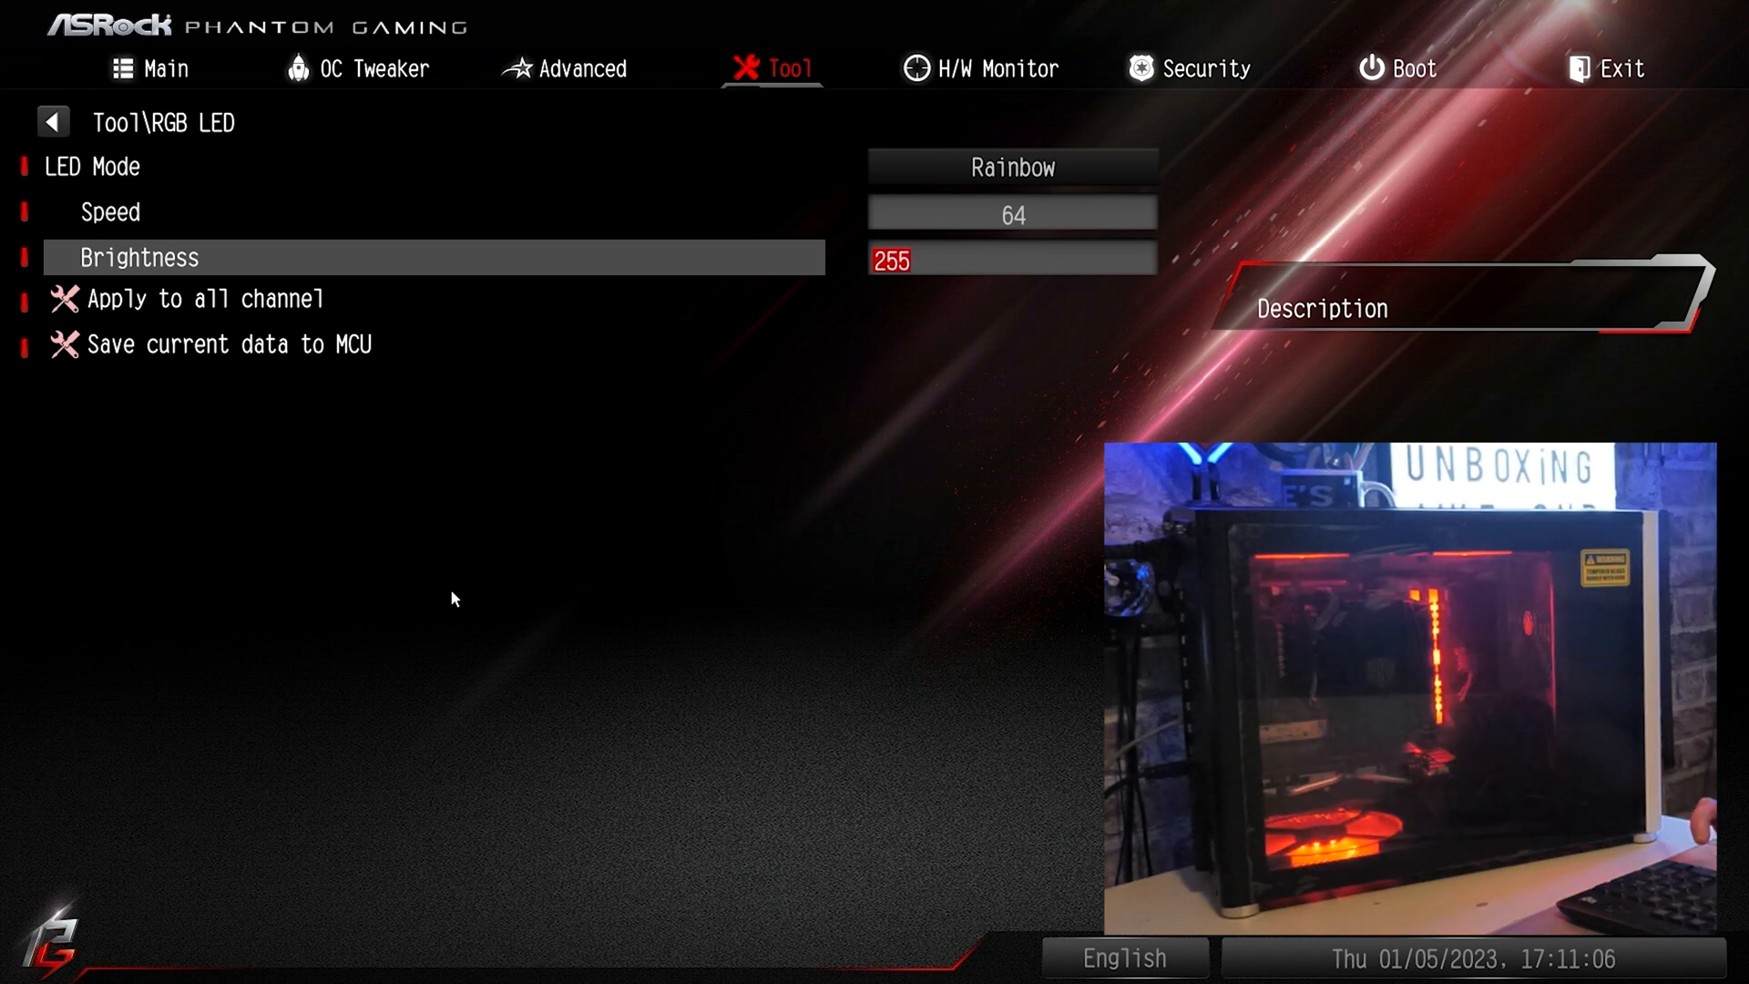
key(Down)
key(Down)
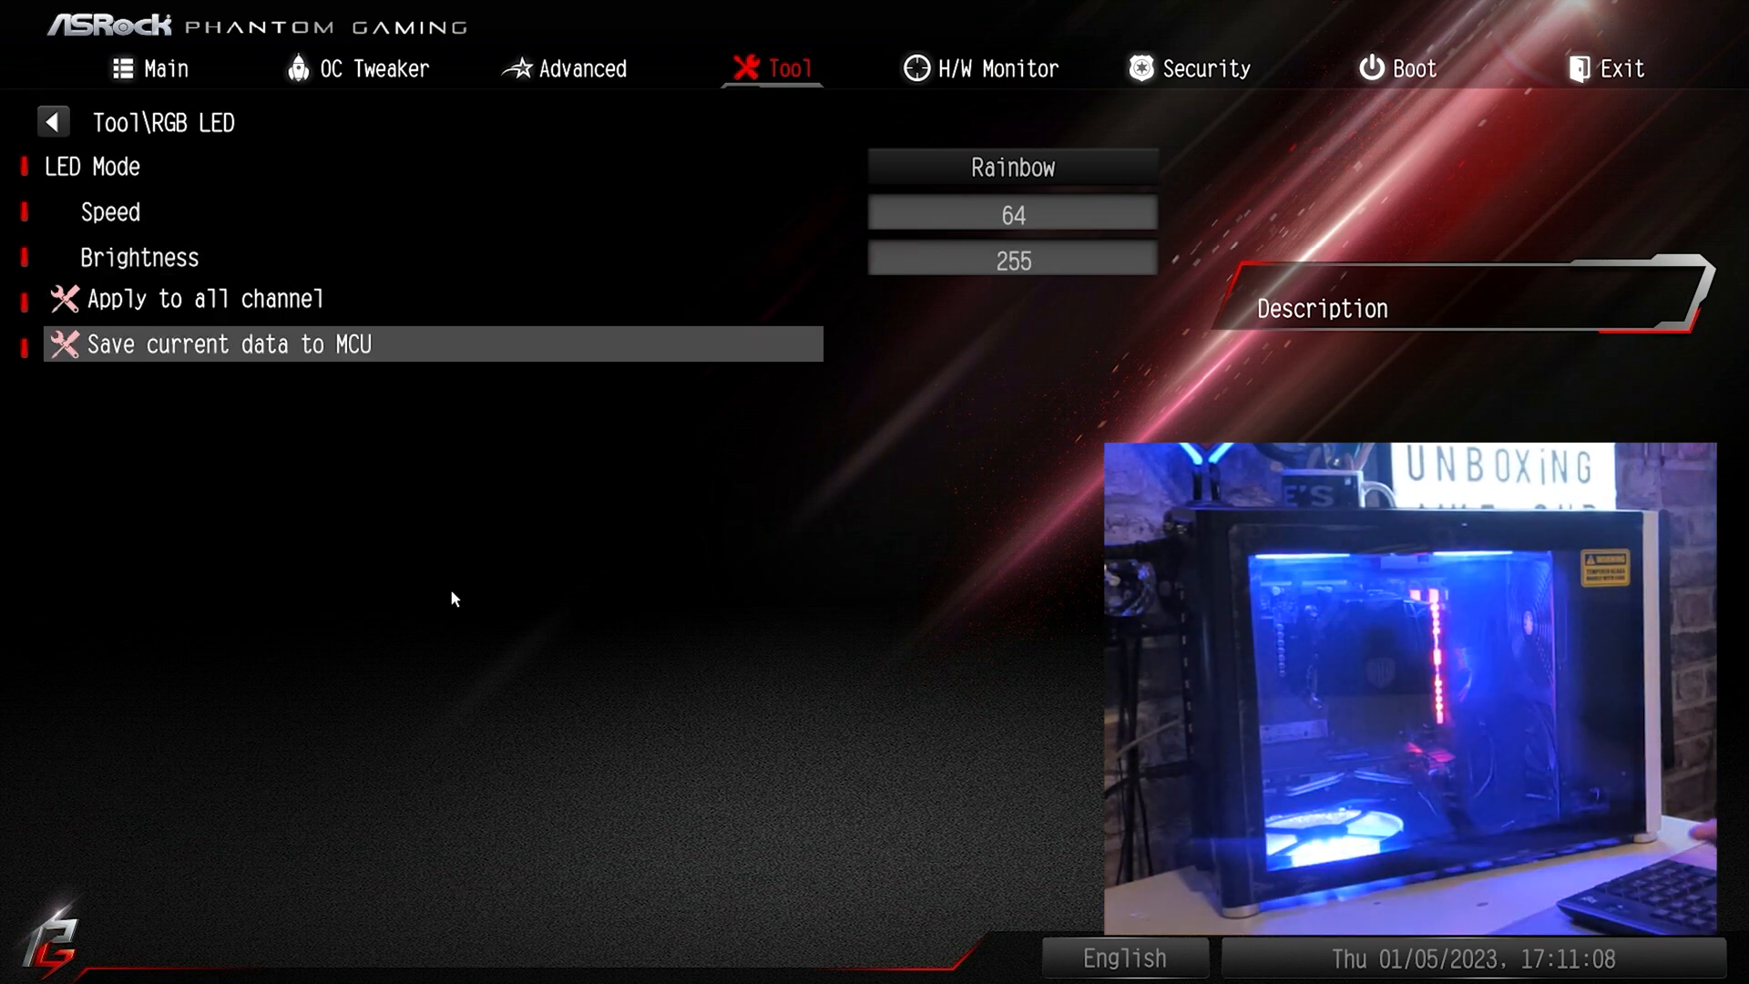
key(Up)
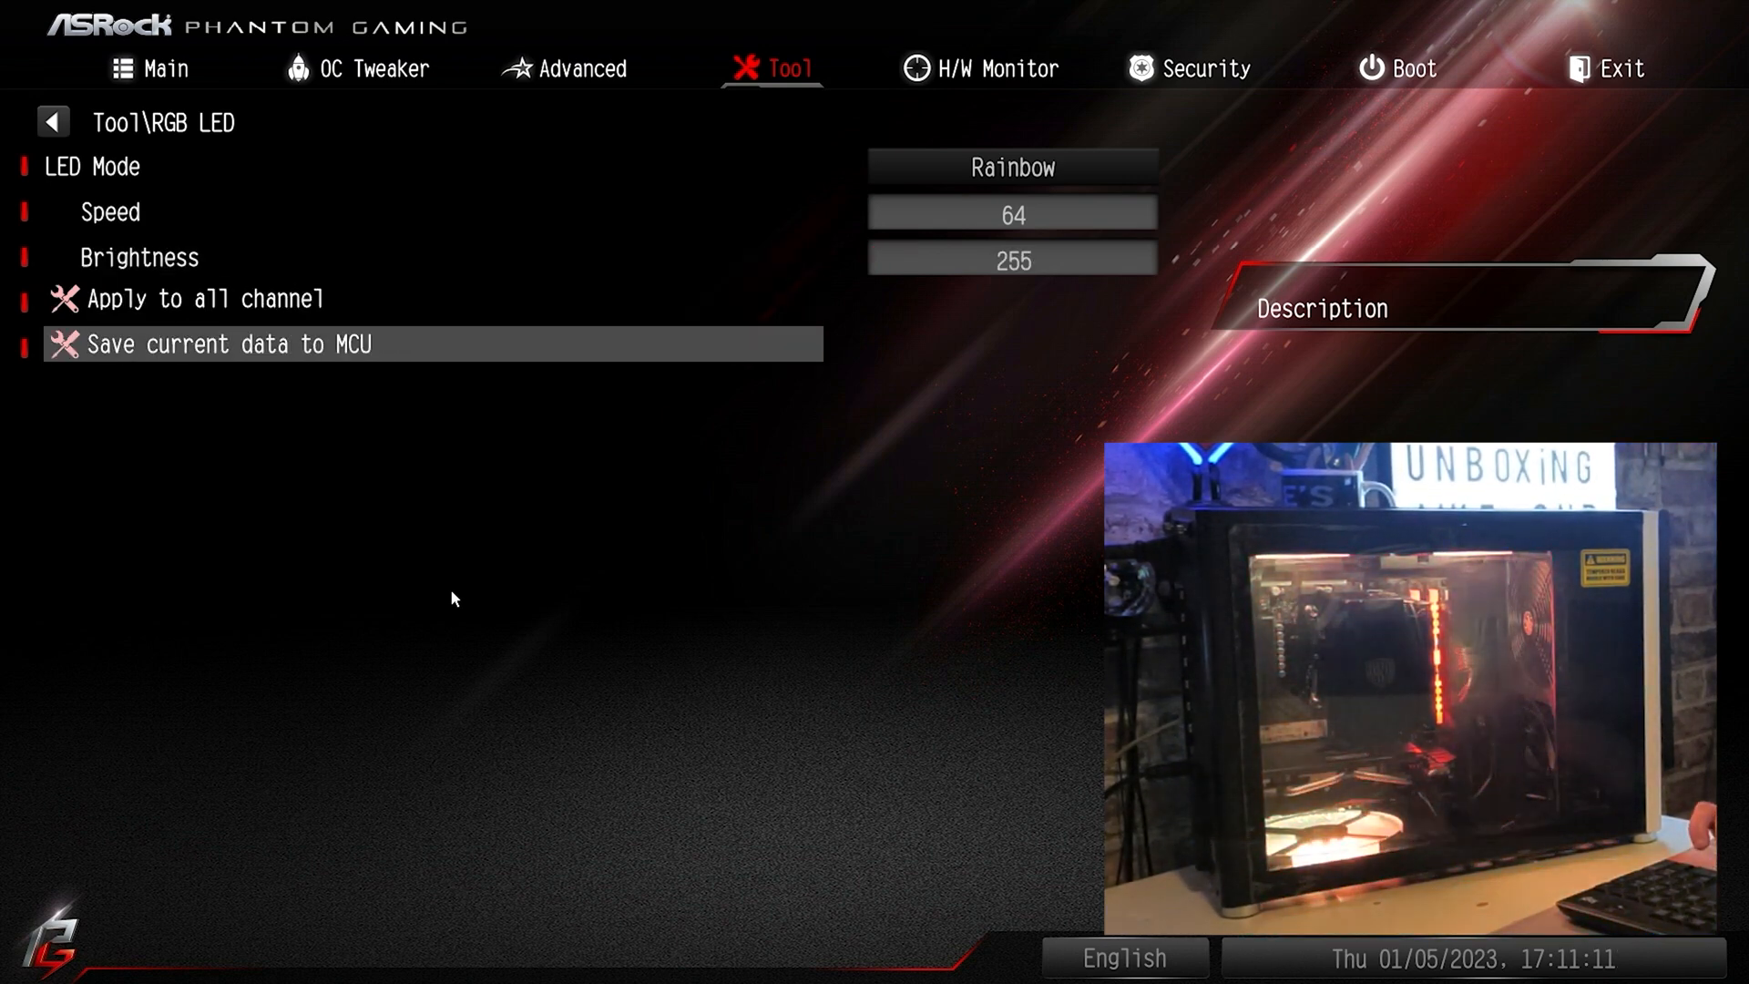
key(Down)
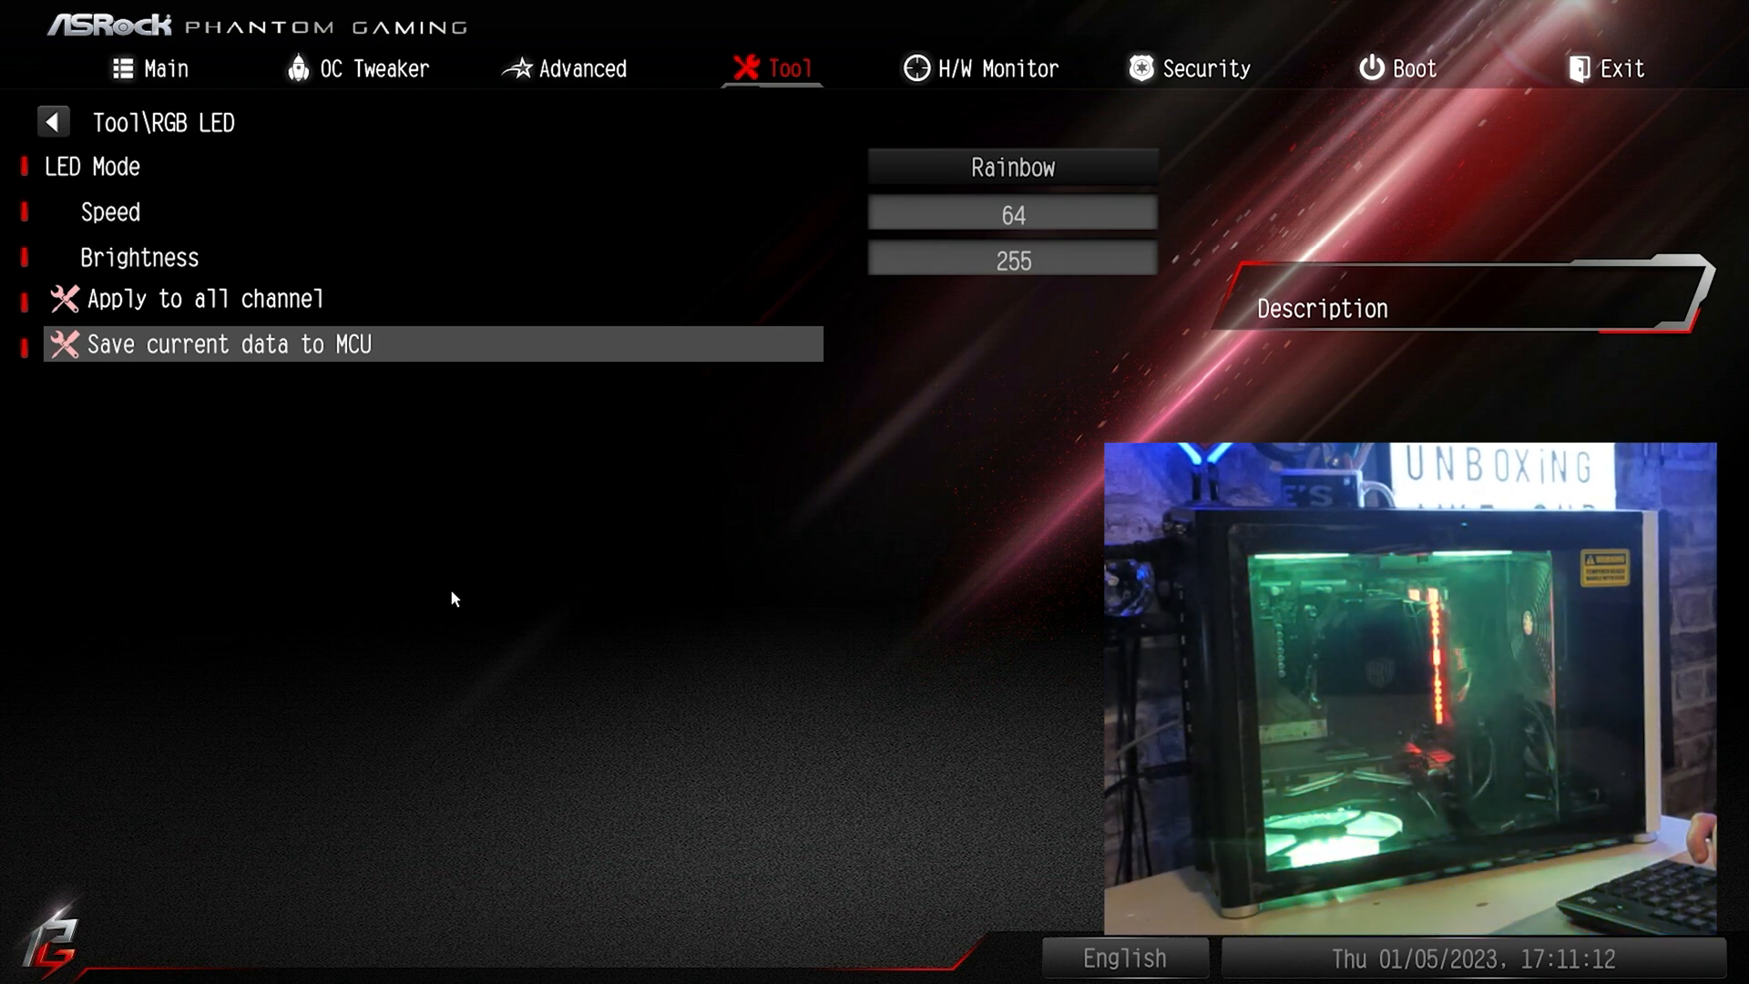
key(Escape)
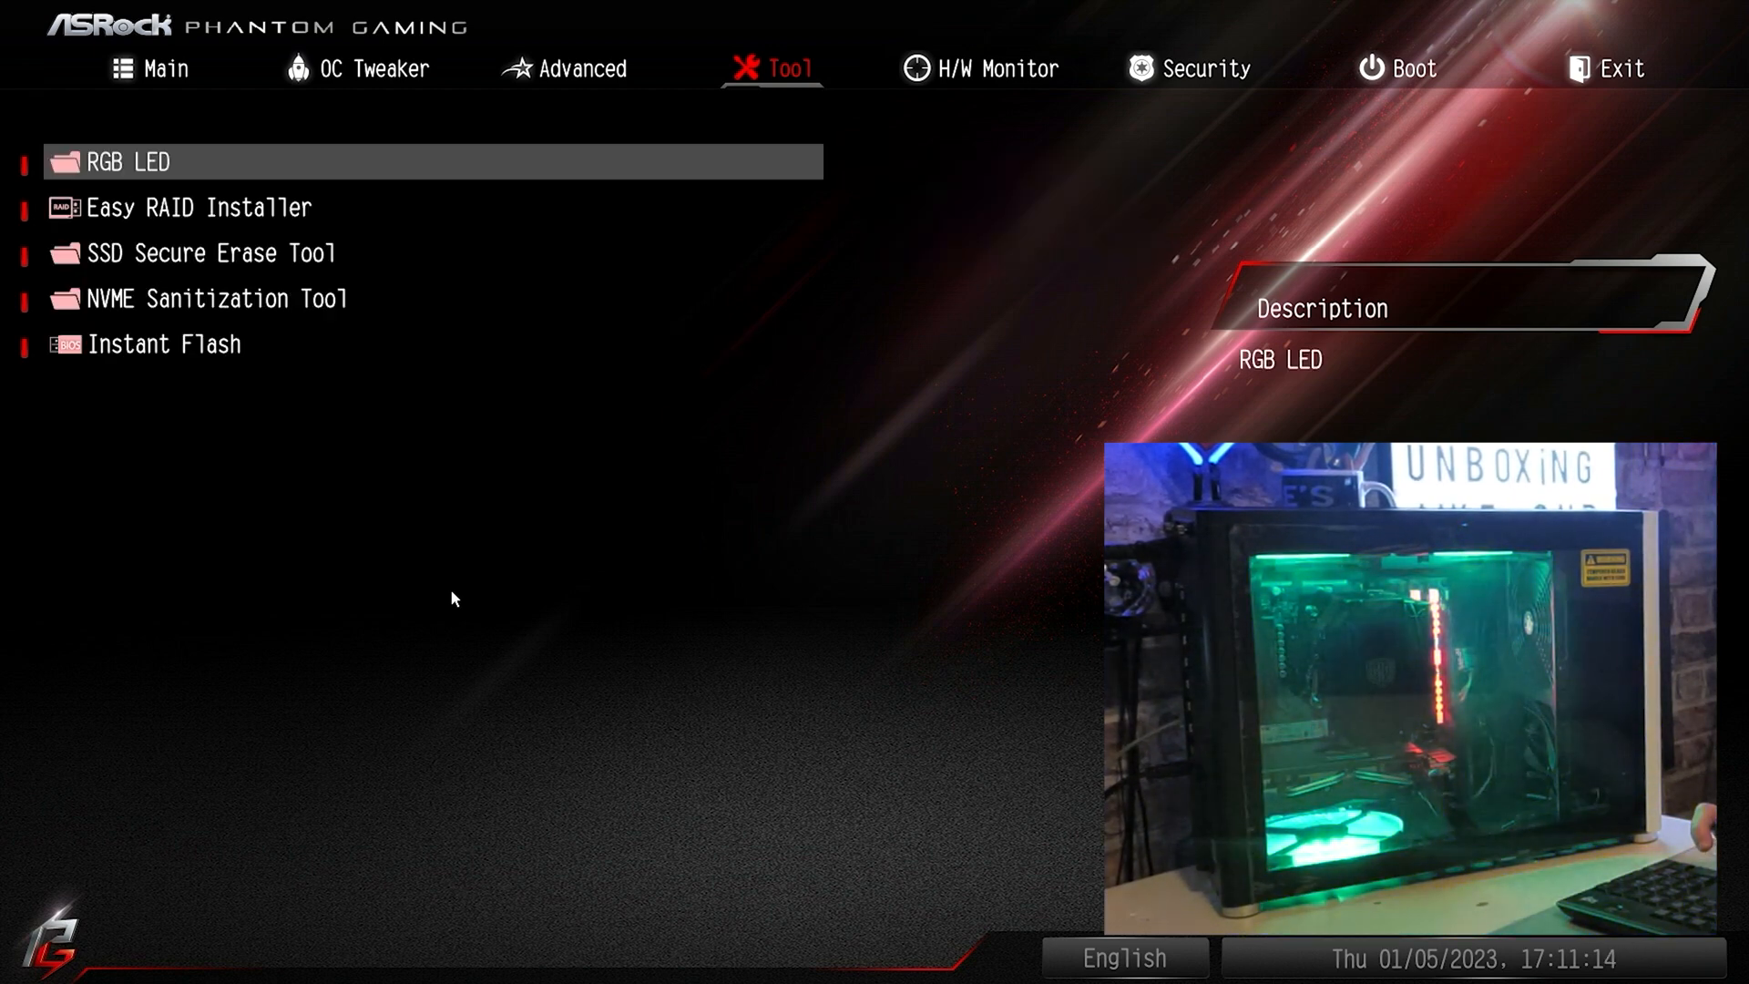
- Start the Easy RAID Installer and dismiss its Copy Driver dialog
key(Down)
key(Return)
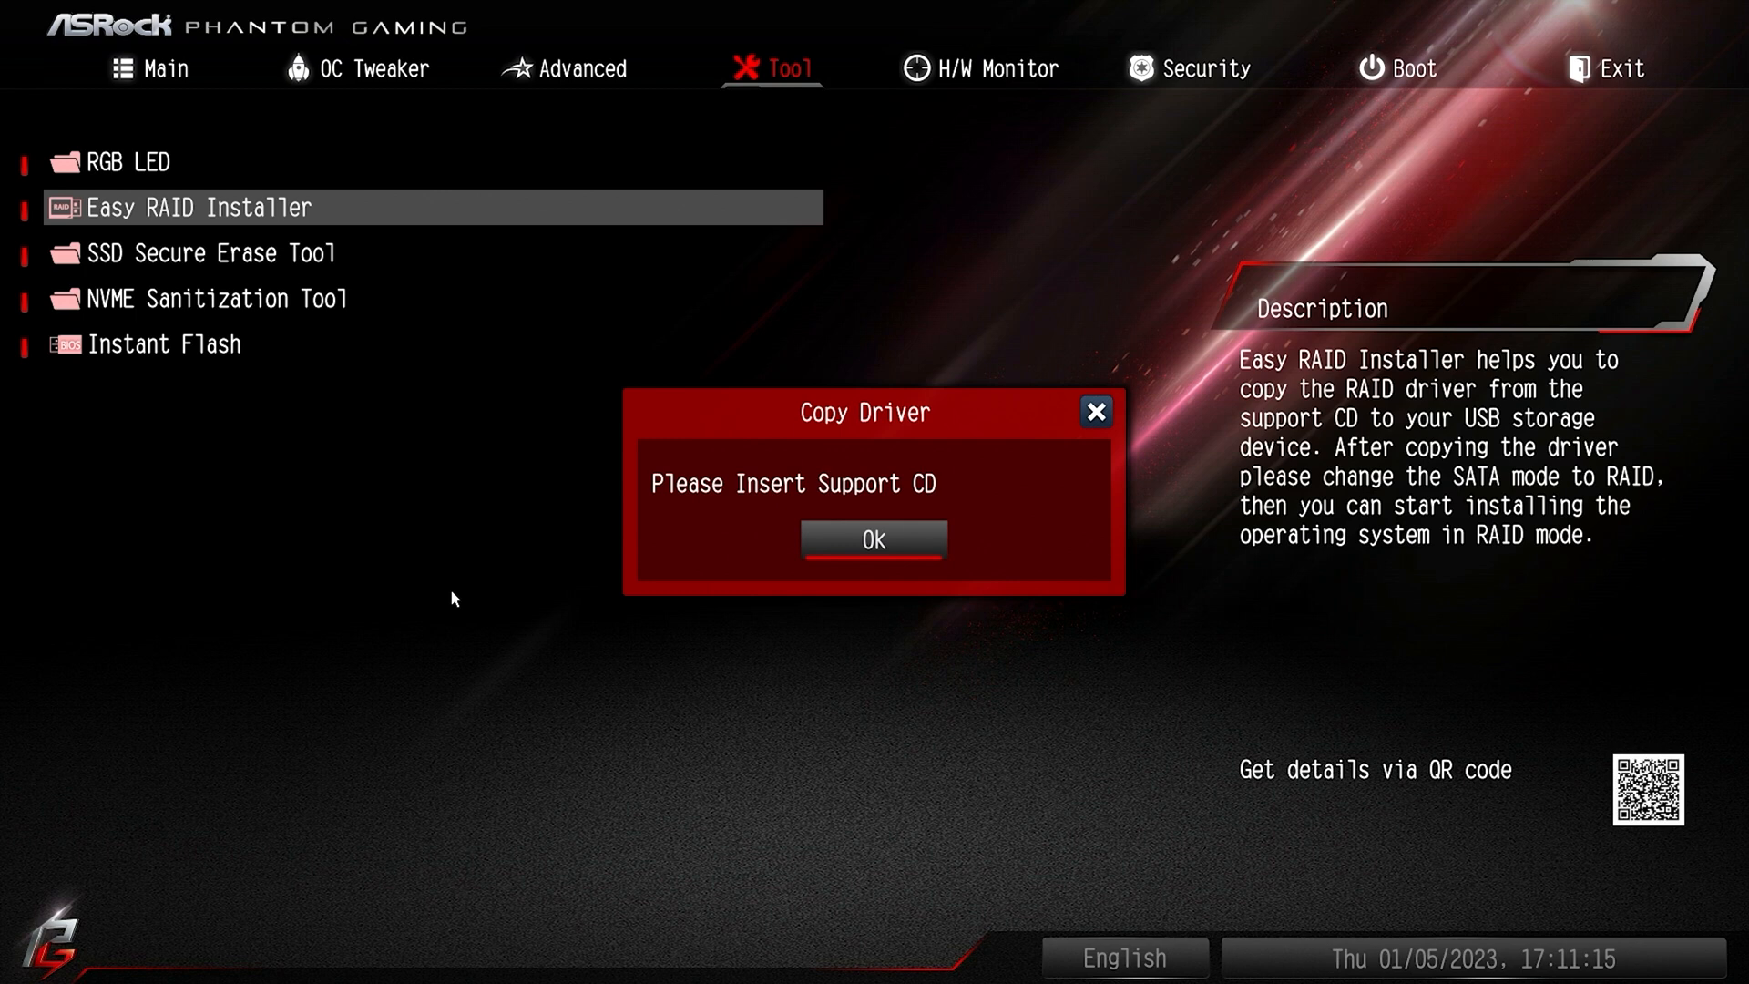
key(Return)
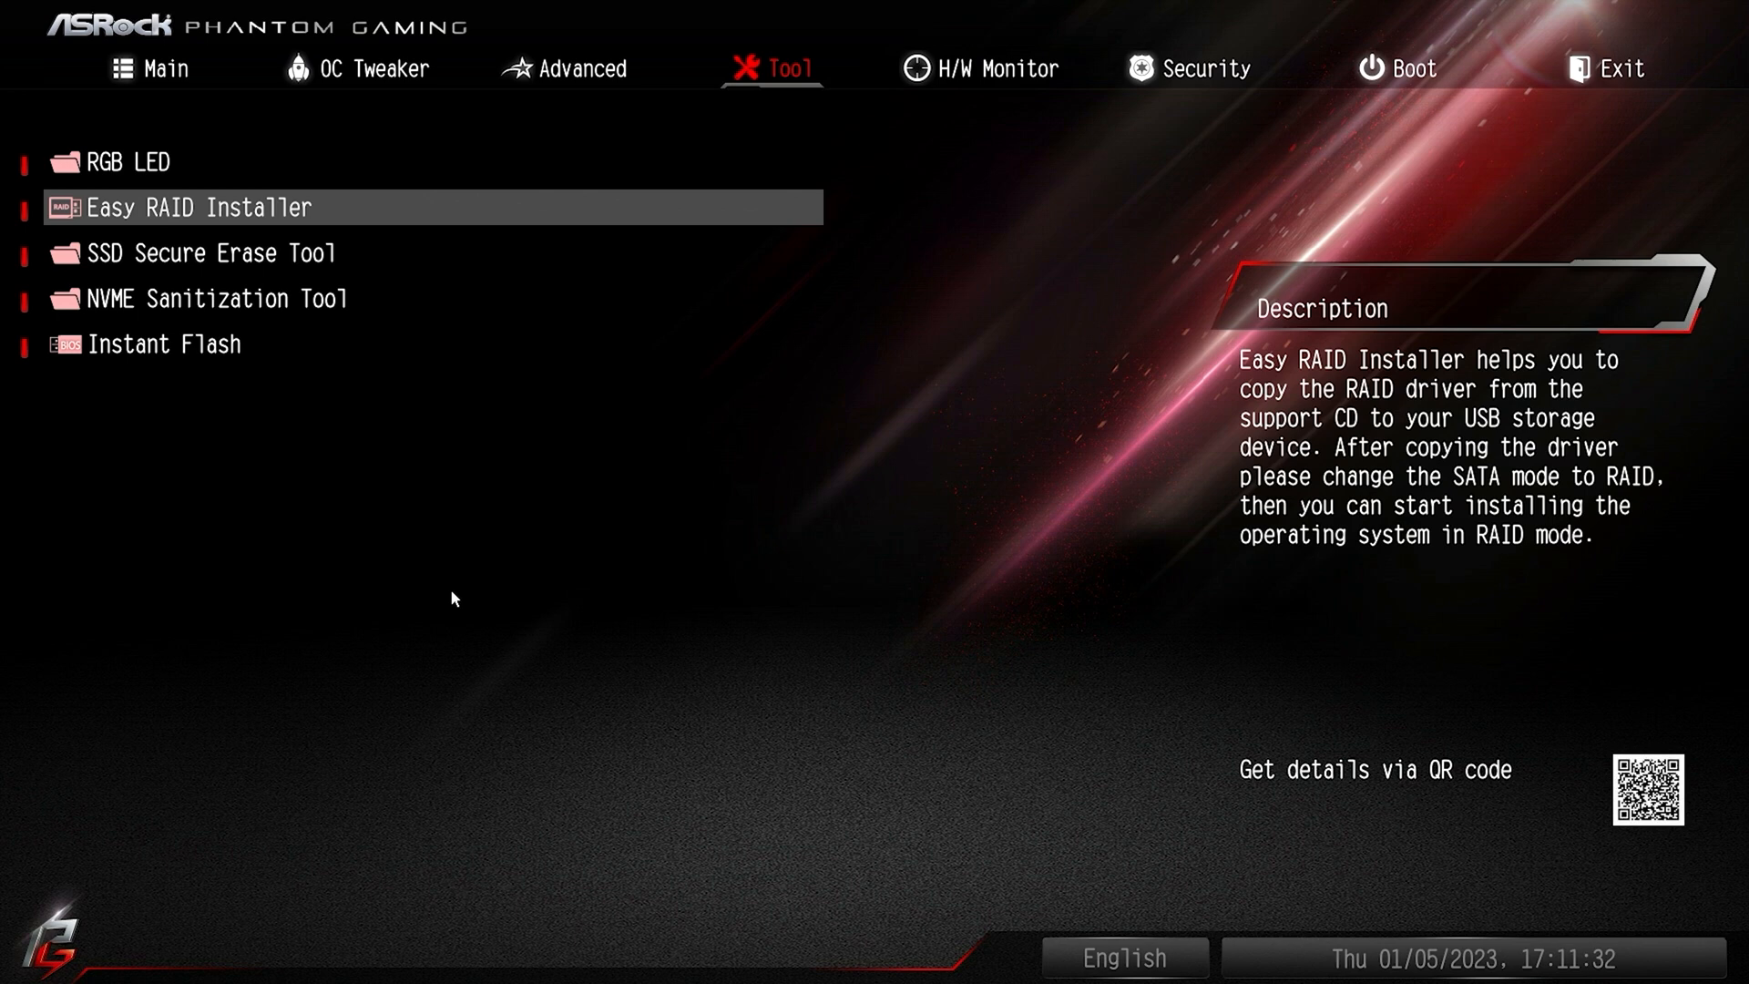
- Review the SSD Secure Erase Tool and NVME Sanitization Tool descriptions, then open Instant Flash and leave it
key(Down)
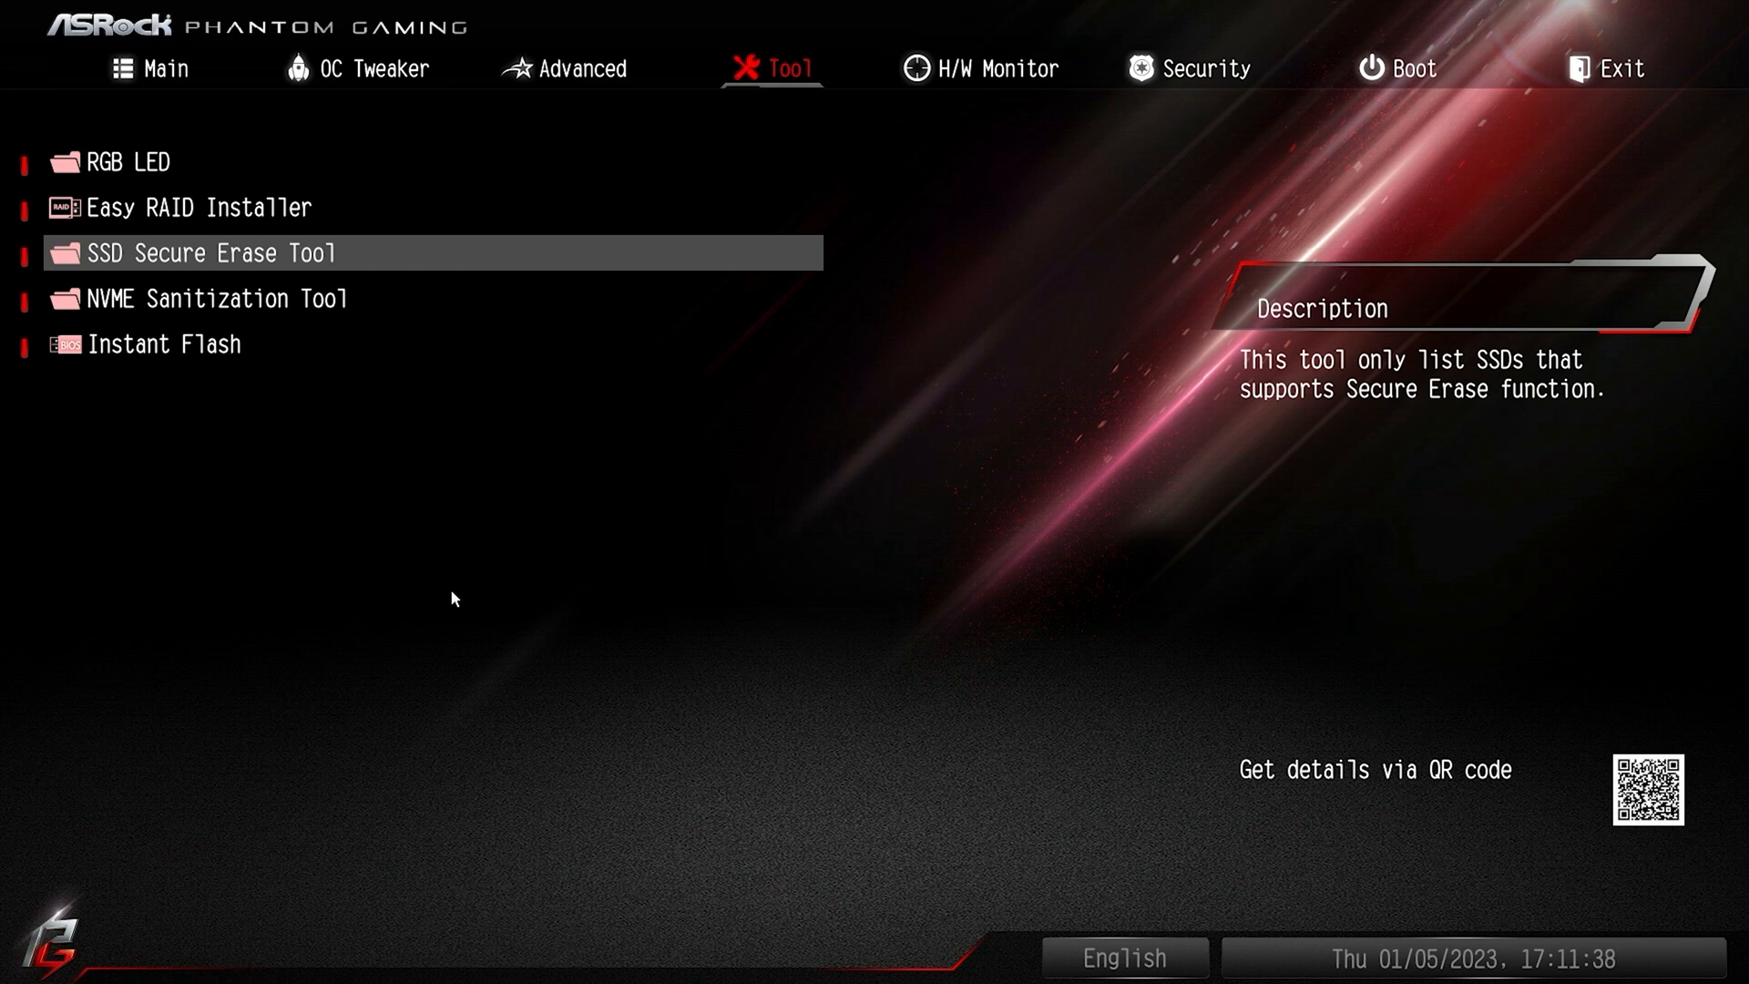
key(Down)
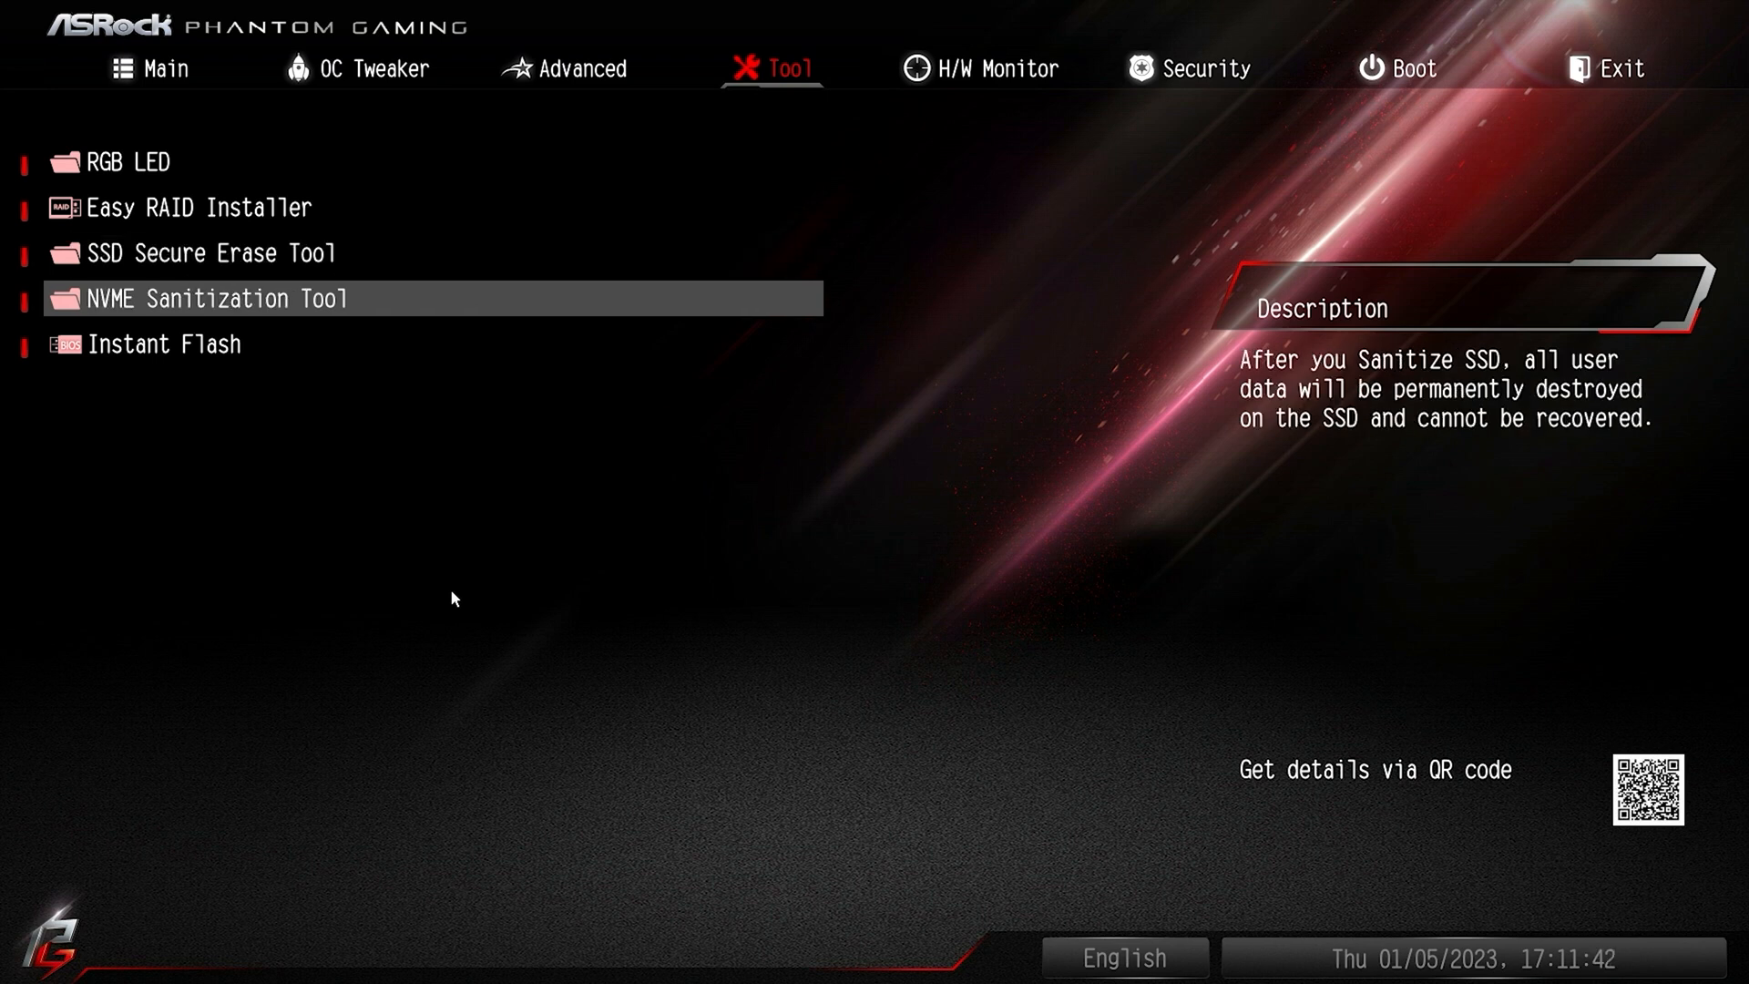
key(Down)
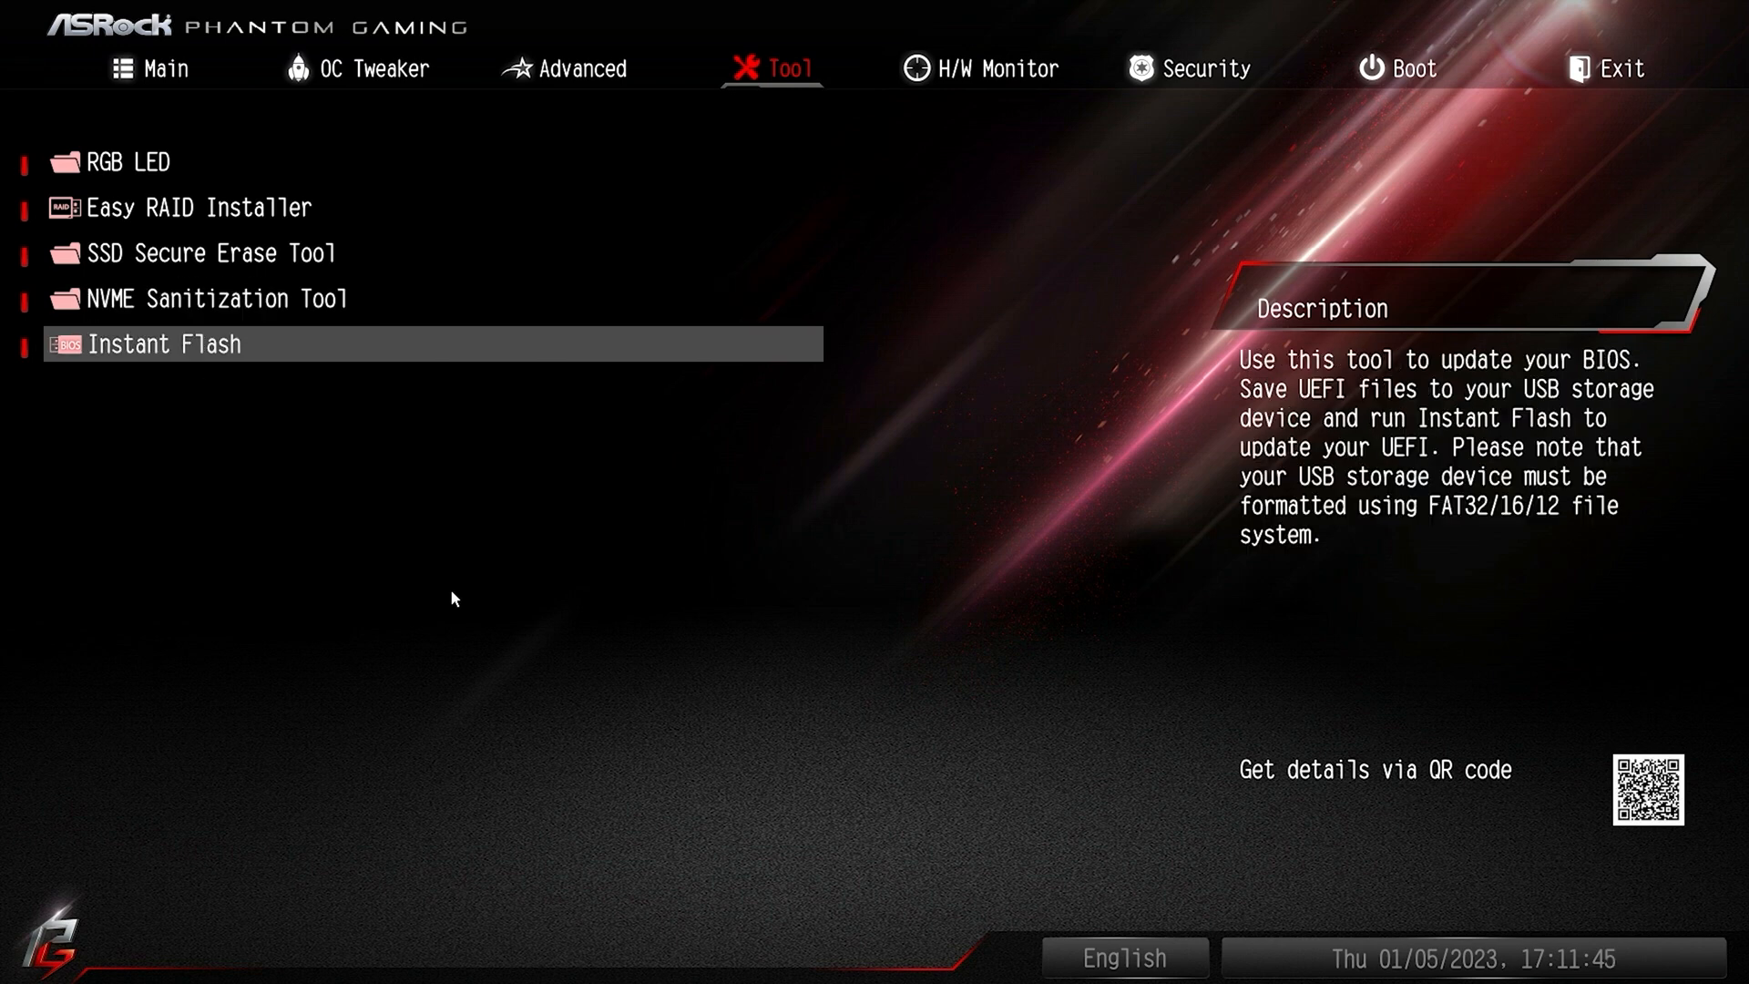
key(Return)
key(Escape)
key(Escape)
- Open the H/W Monitor page and review its temperature, fan speed and voltage readings and the CPU Fan 1 settings
key(Right)
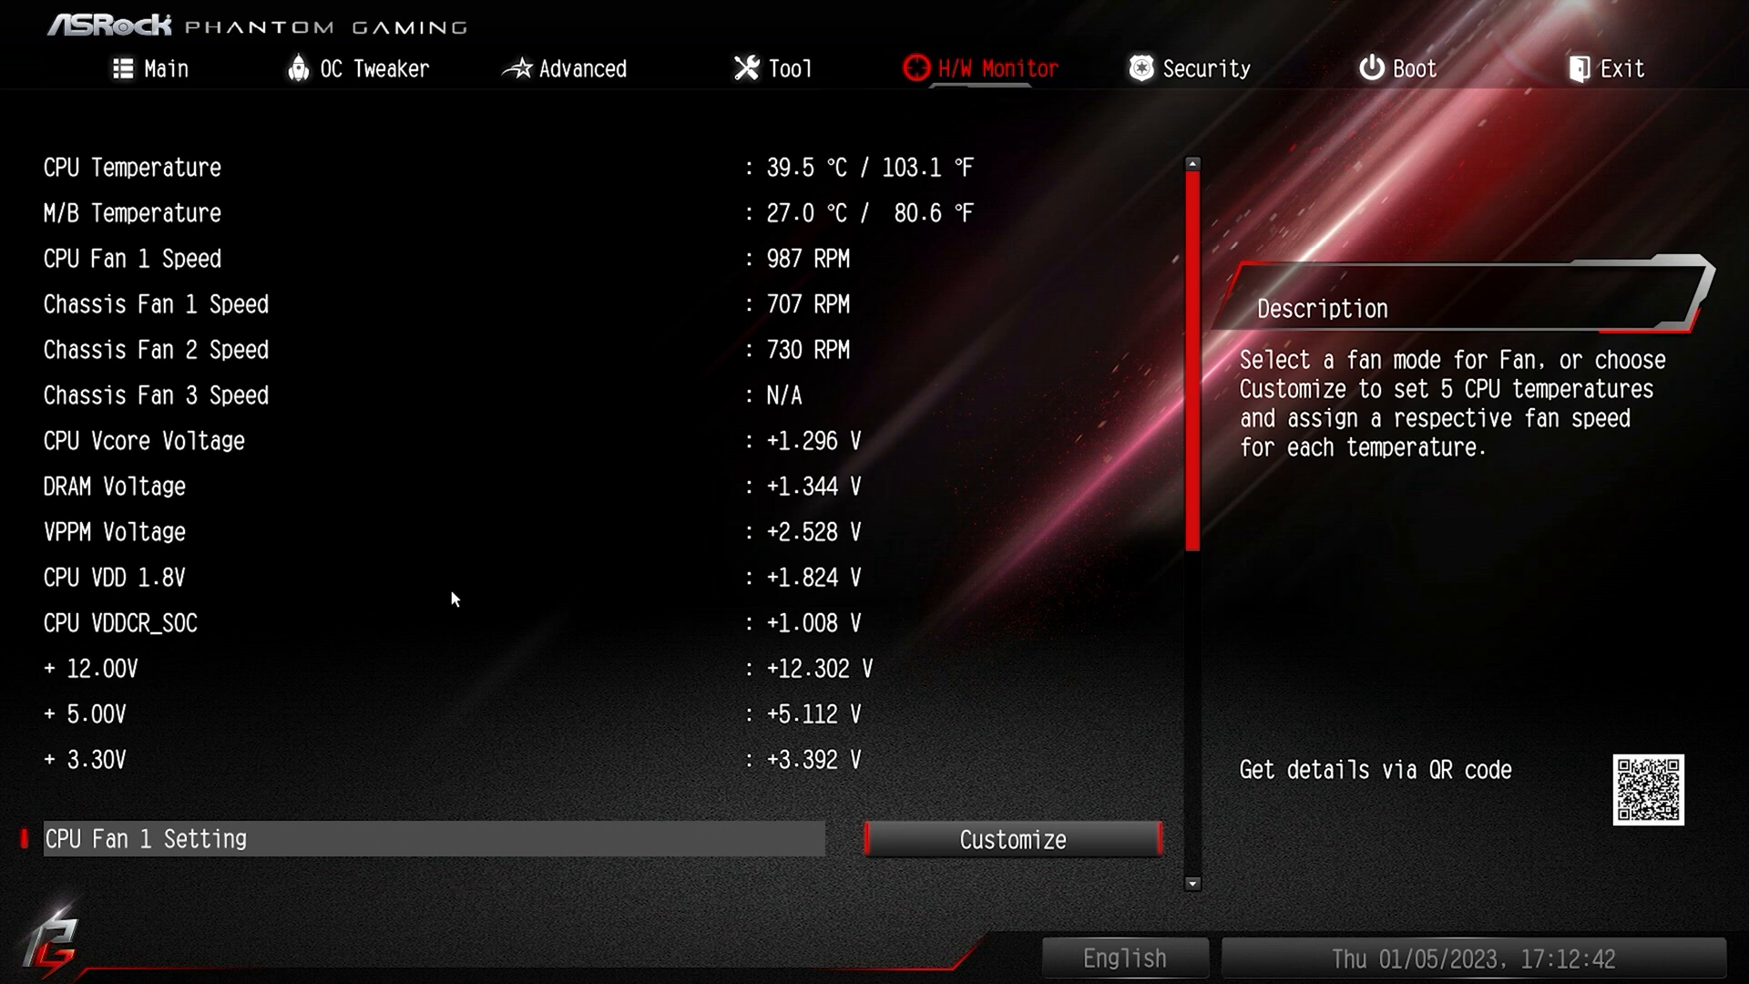
key(Down)
key(Down)
key(Up)
key(Up)
scroll(1137, 836, down, 8)
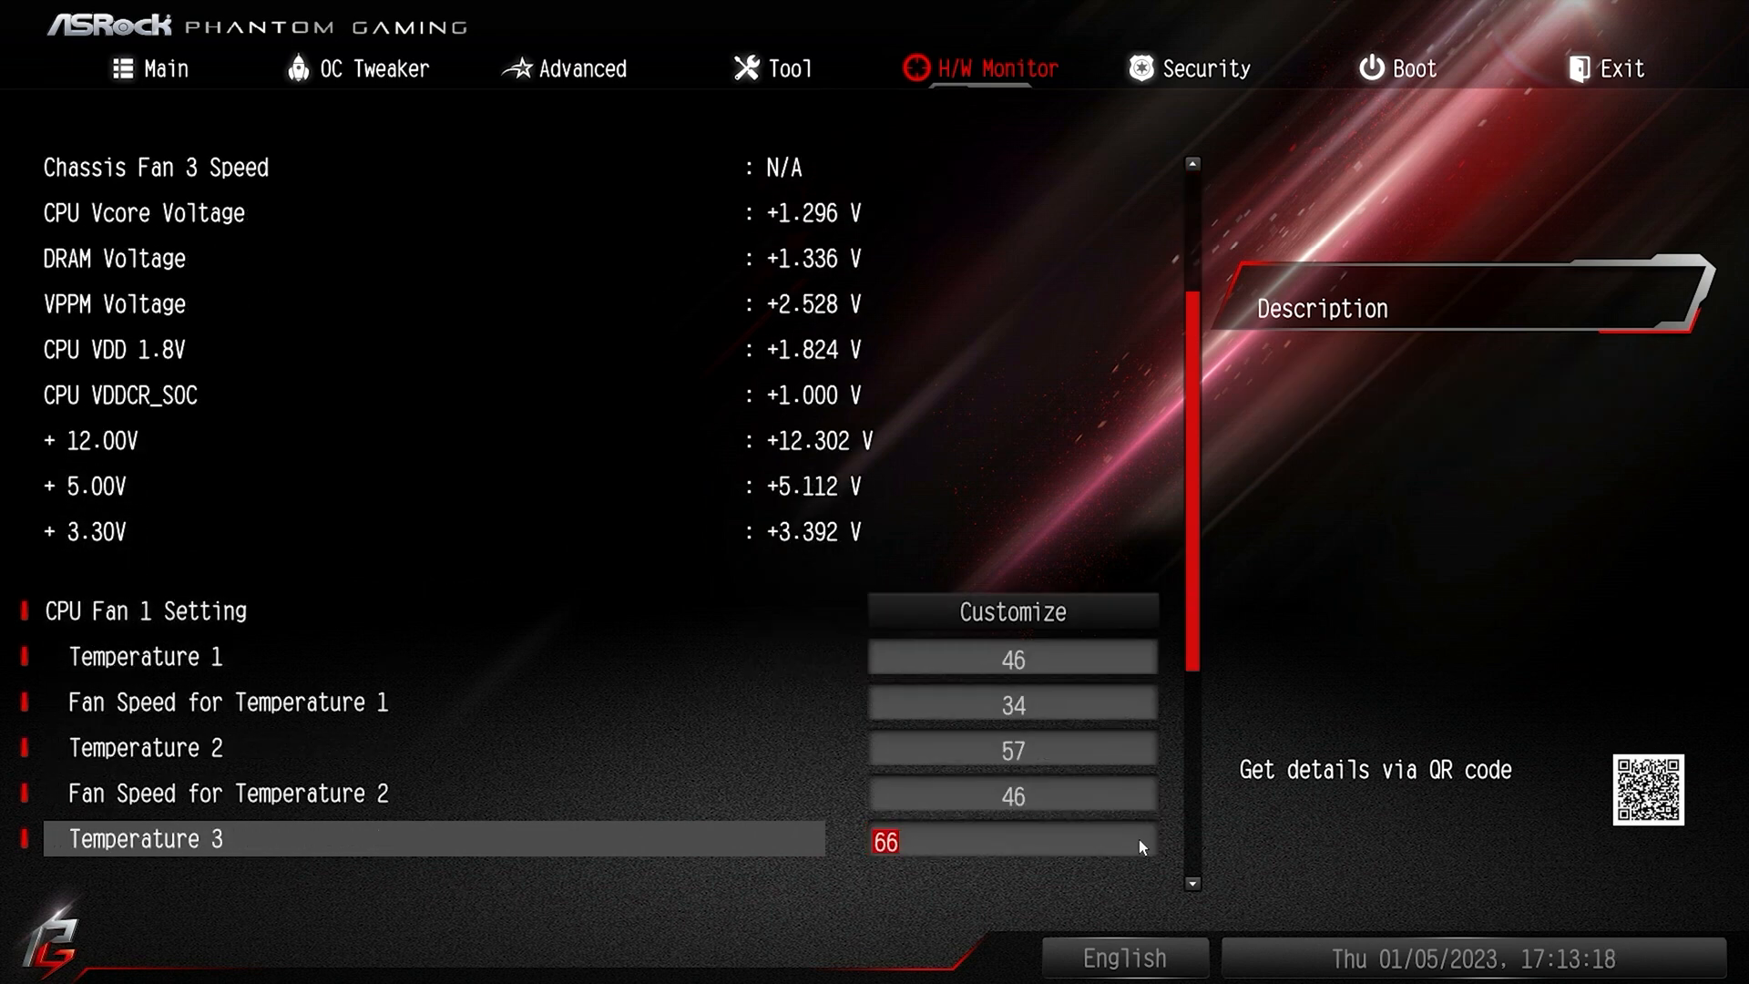
scroll(1135, 836, down, 4)
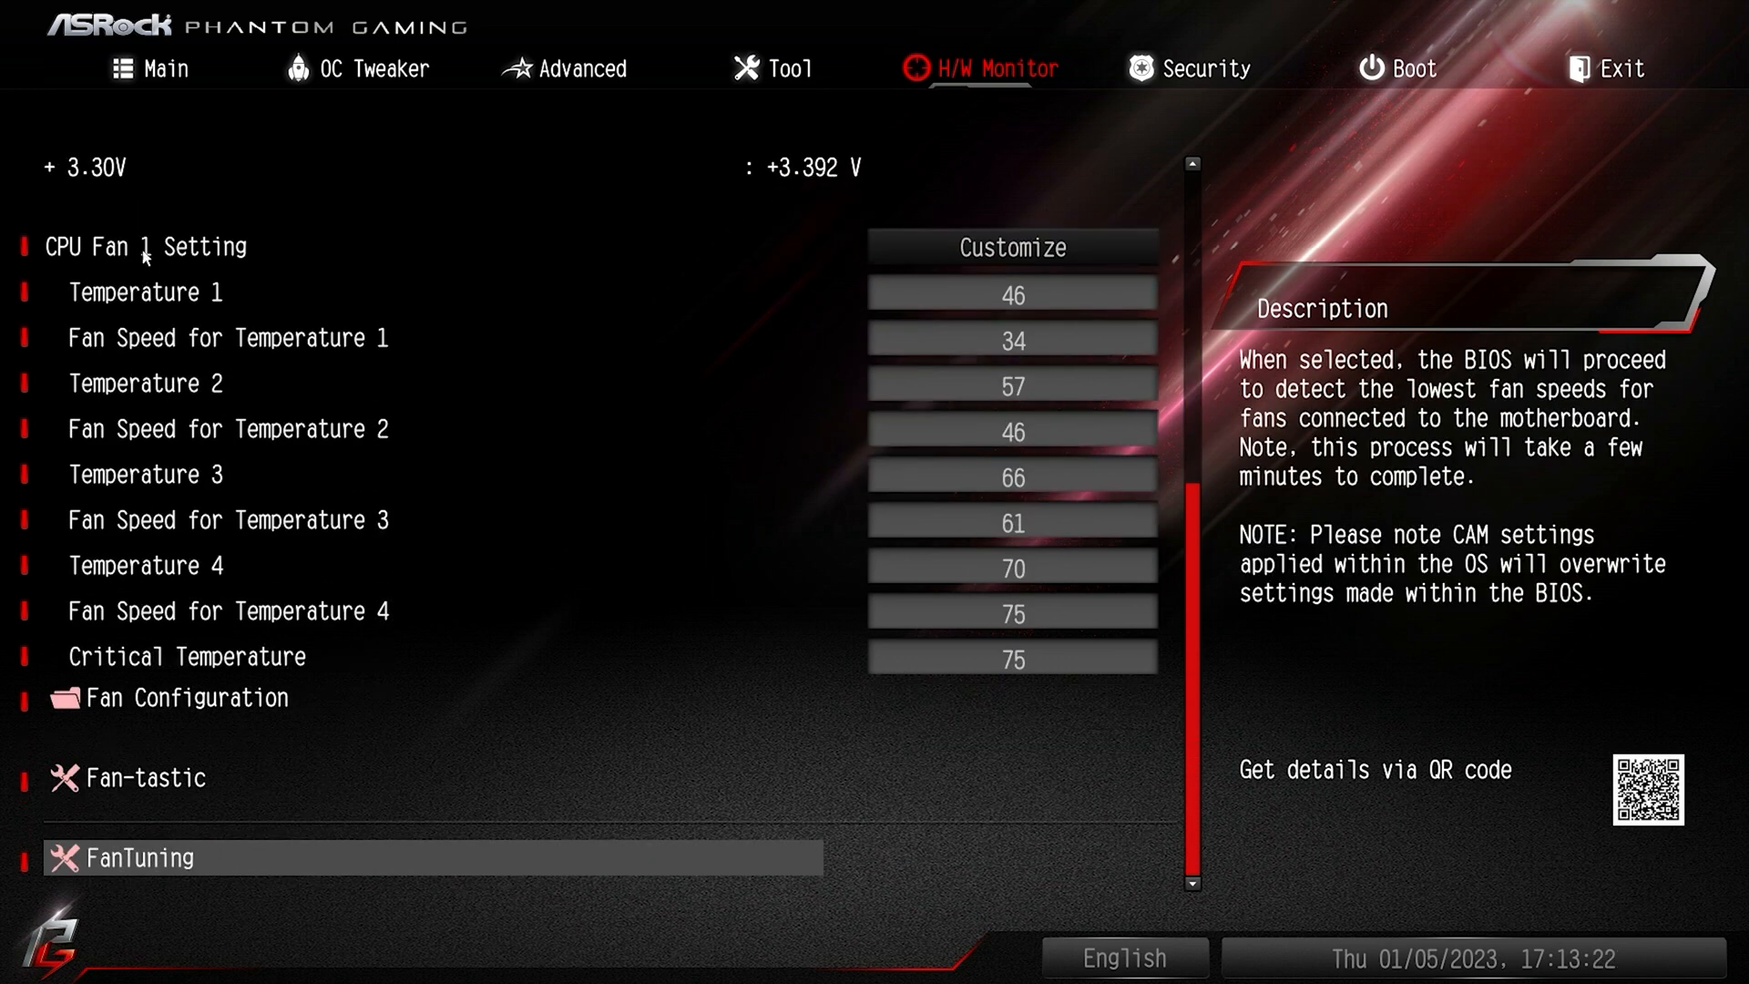
- Review the CPU Fan 1 Setting modes, keep Customize selected, and open the Fan Configuration page
click(1018, 246)
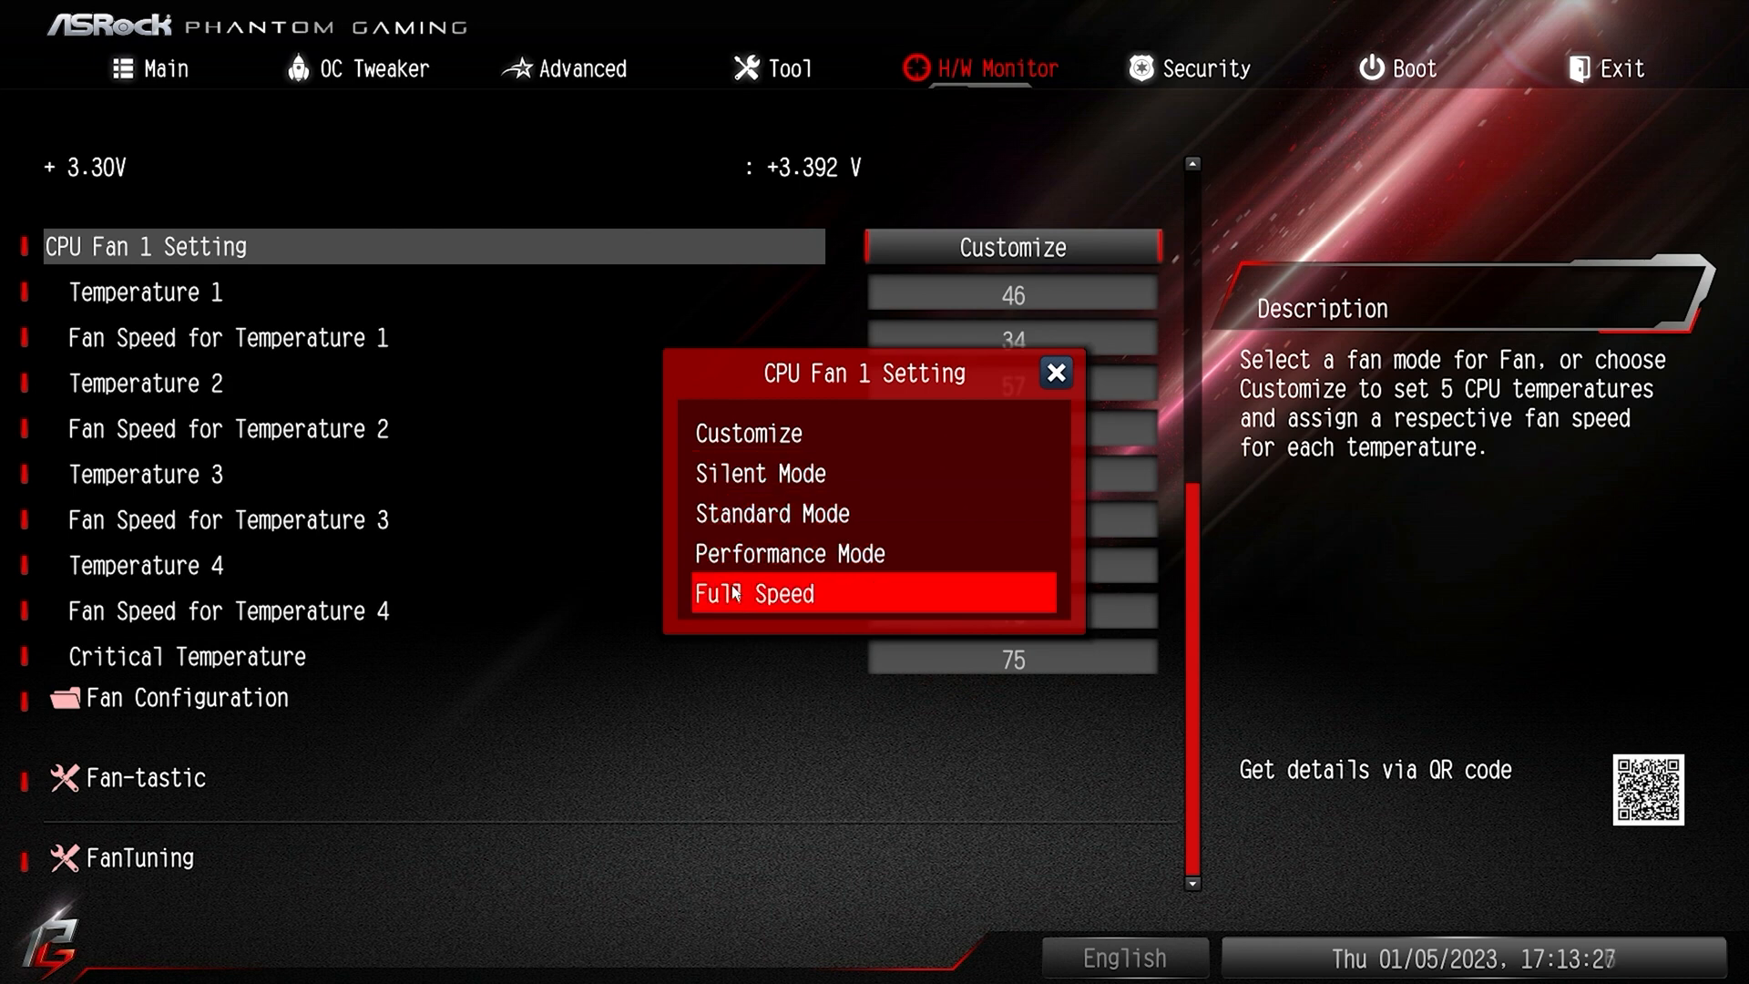
click(741, 440)
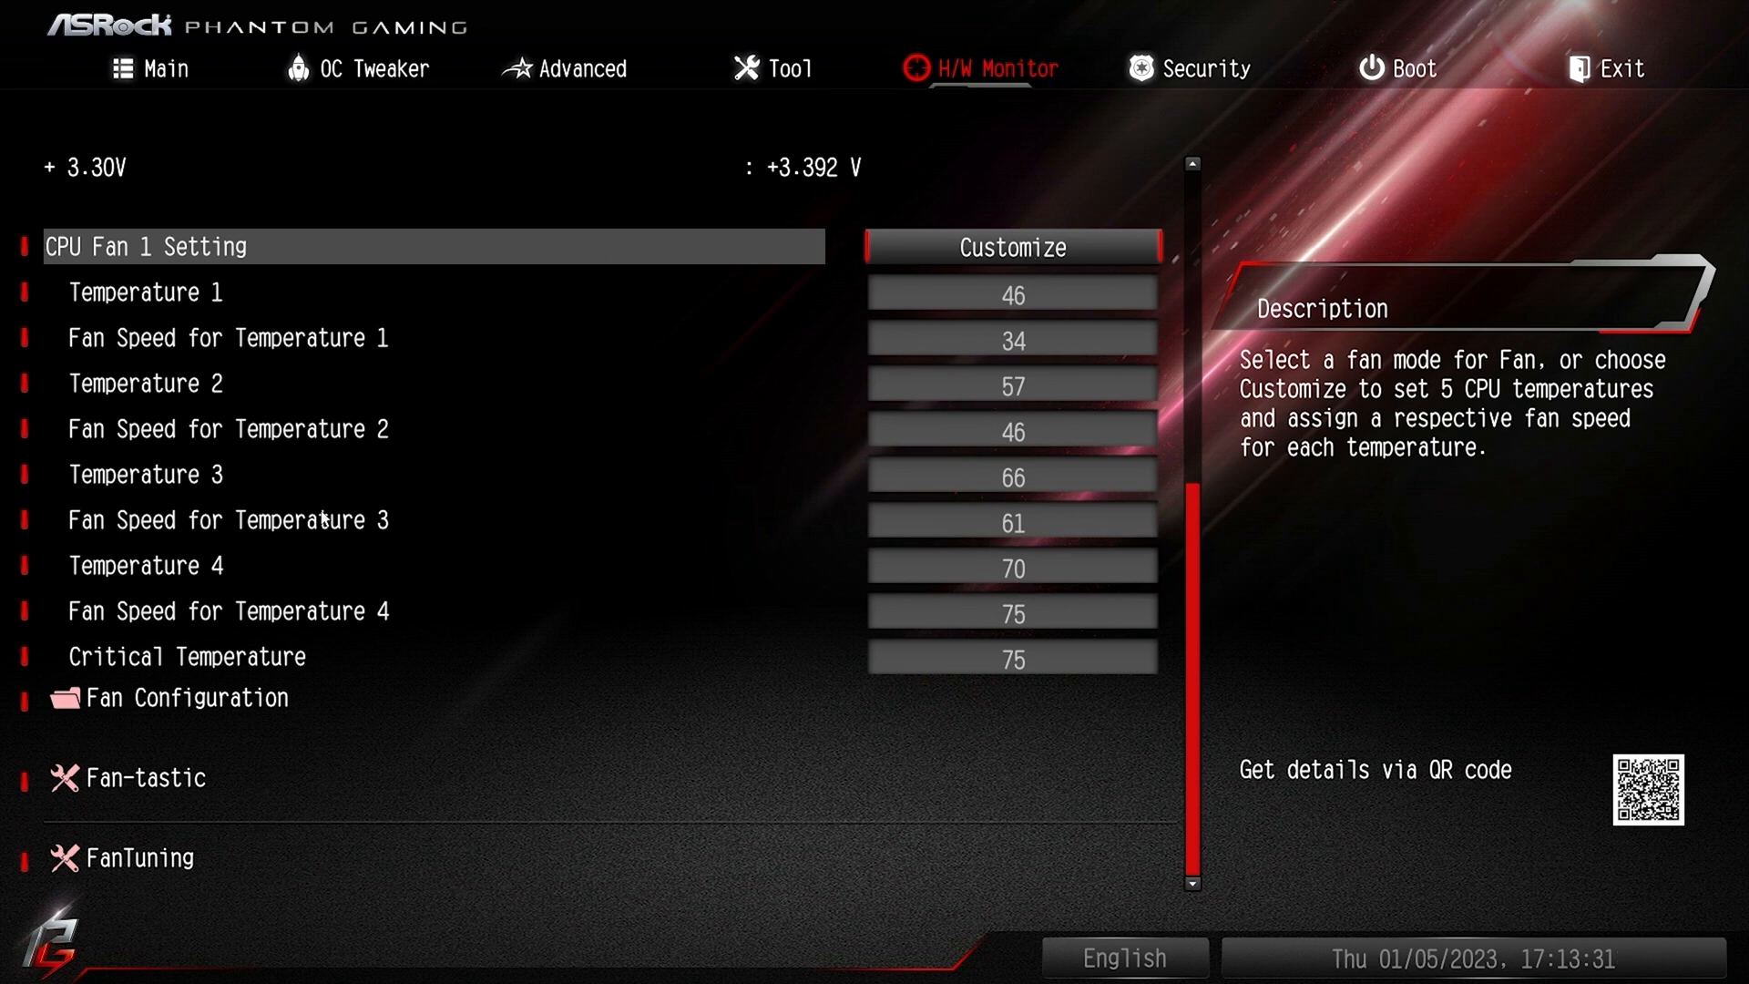
click(166, 699)
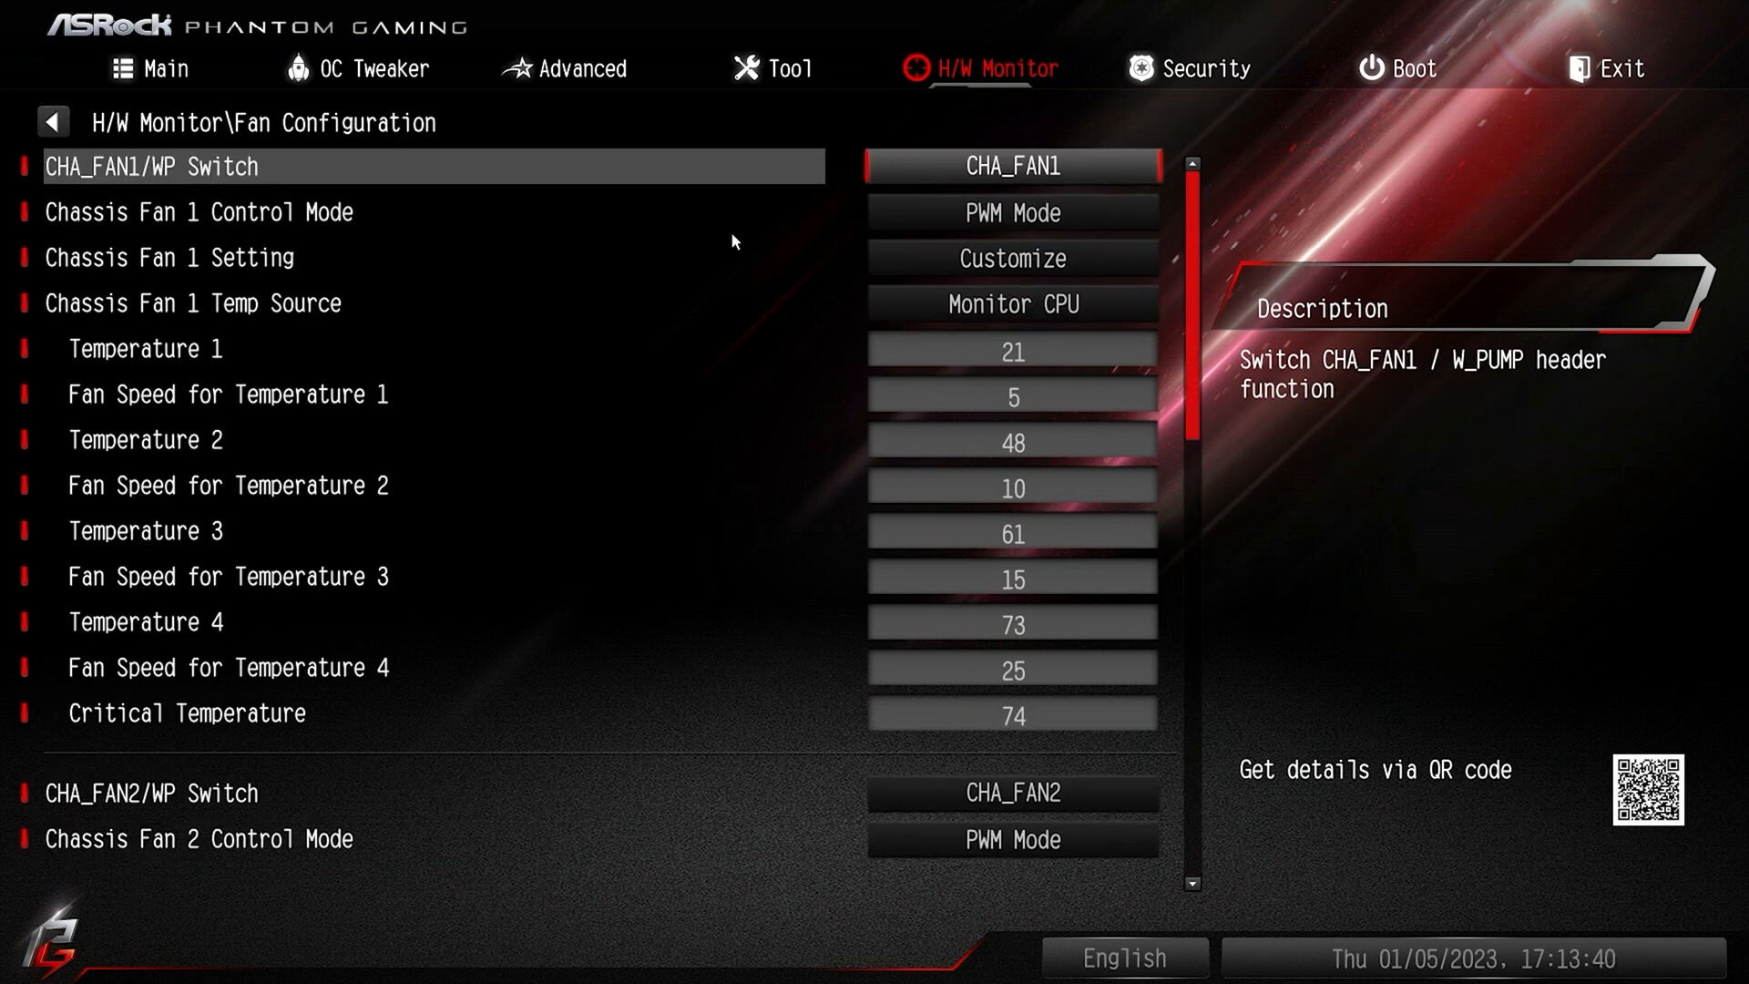
- Set the Chassis Fan 1 Control Mode to Auto
key(Down)
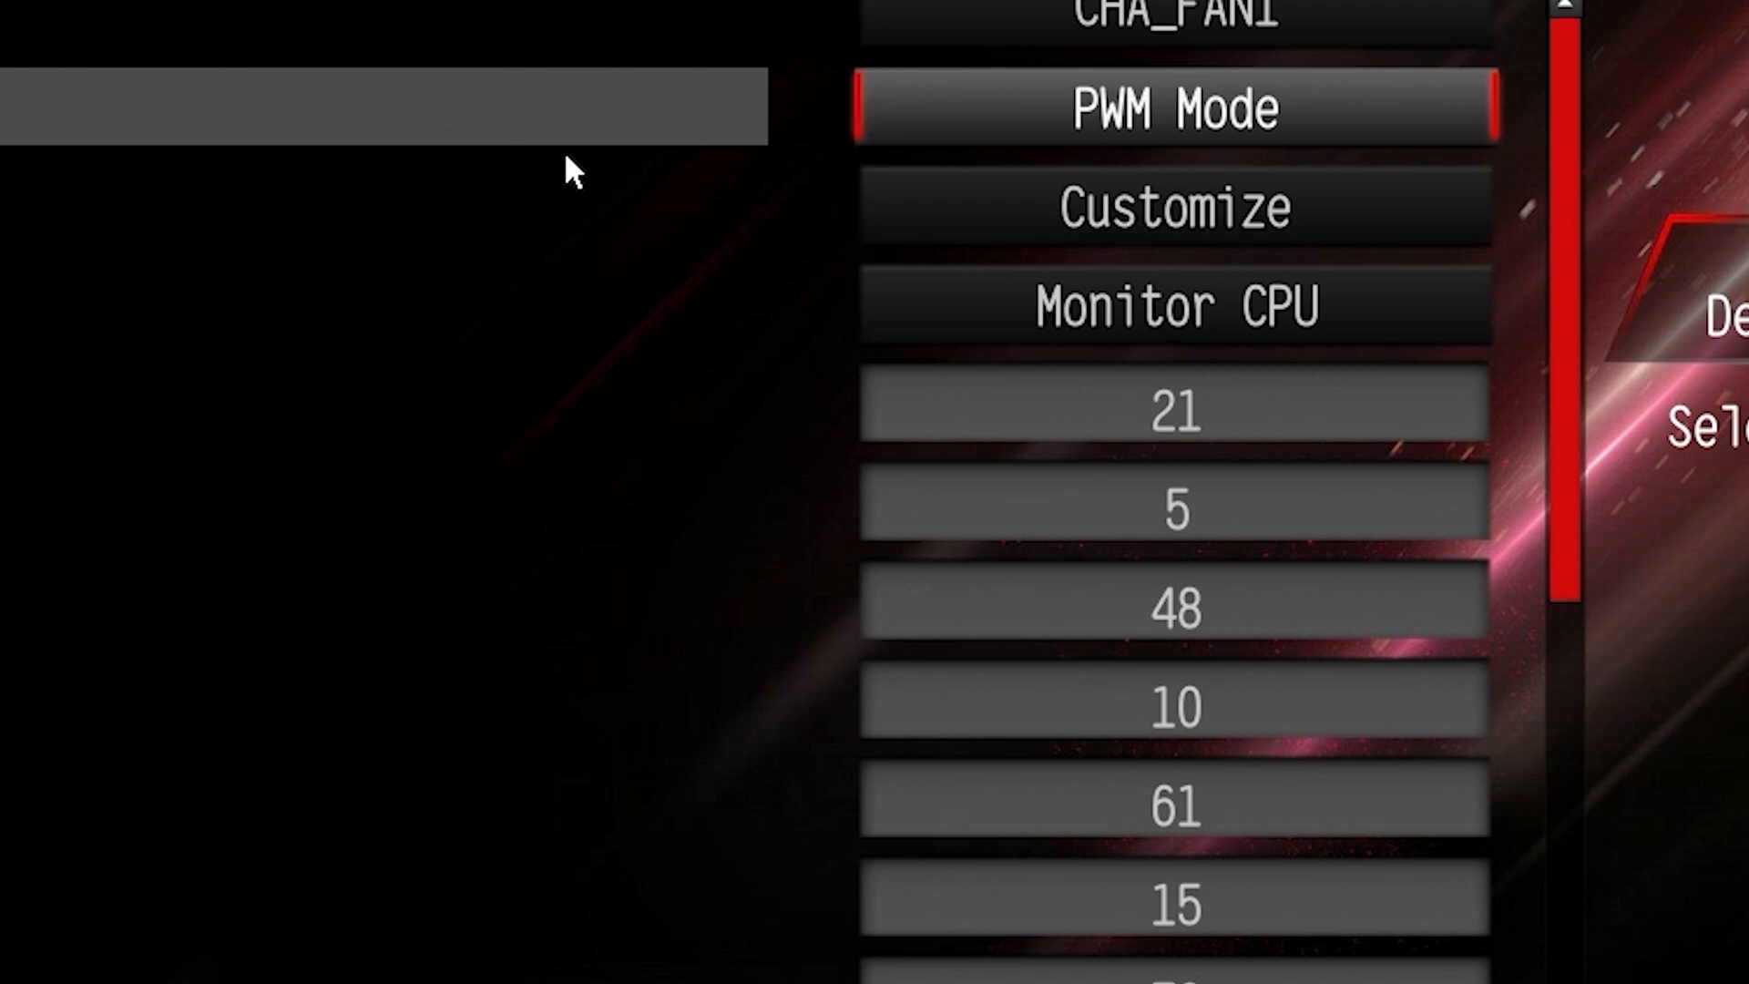
key(Return)
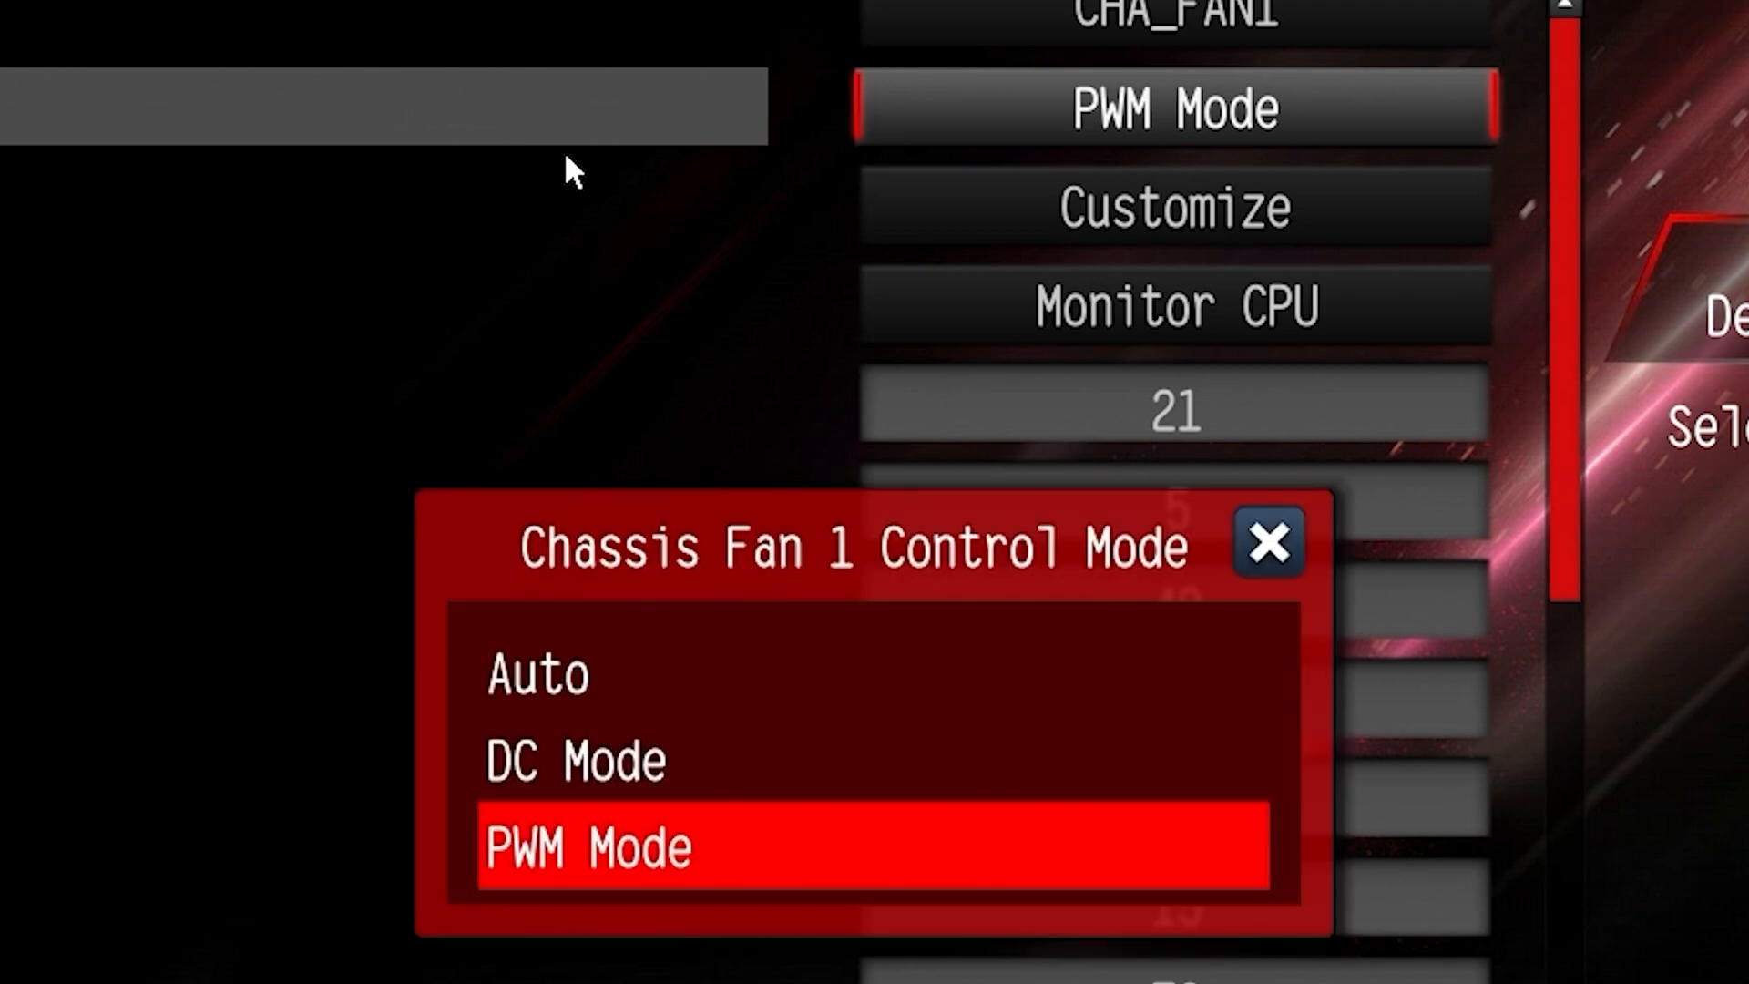
key(Up)
key(Up)
key(Return)
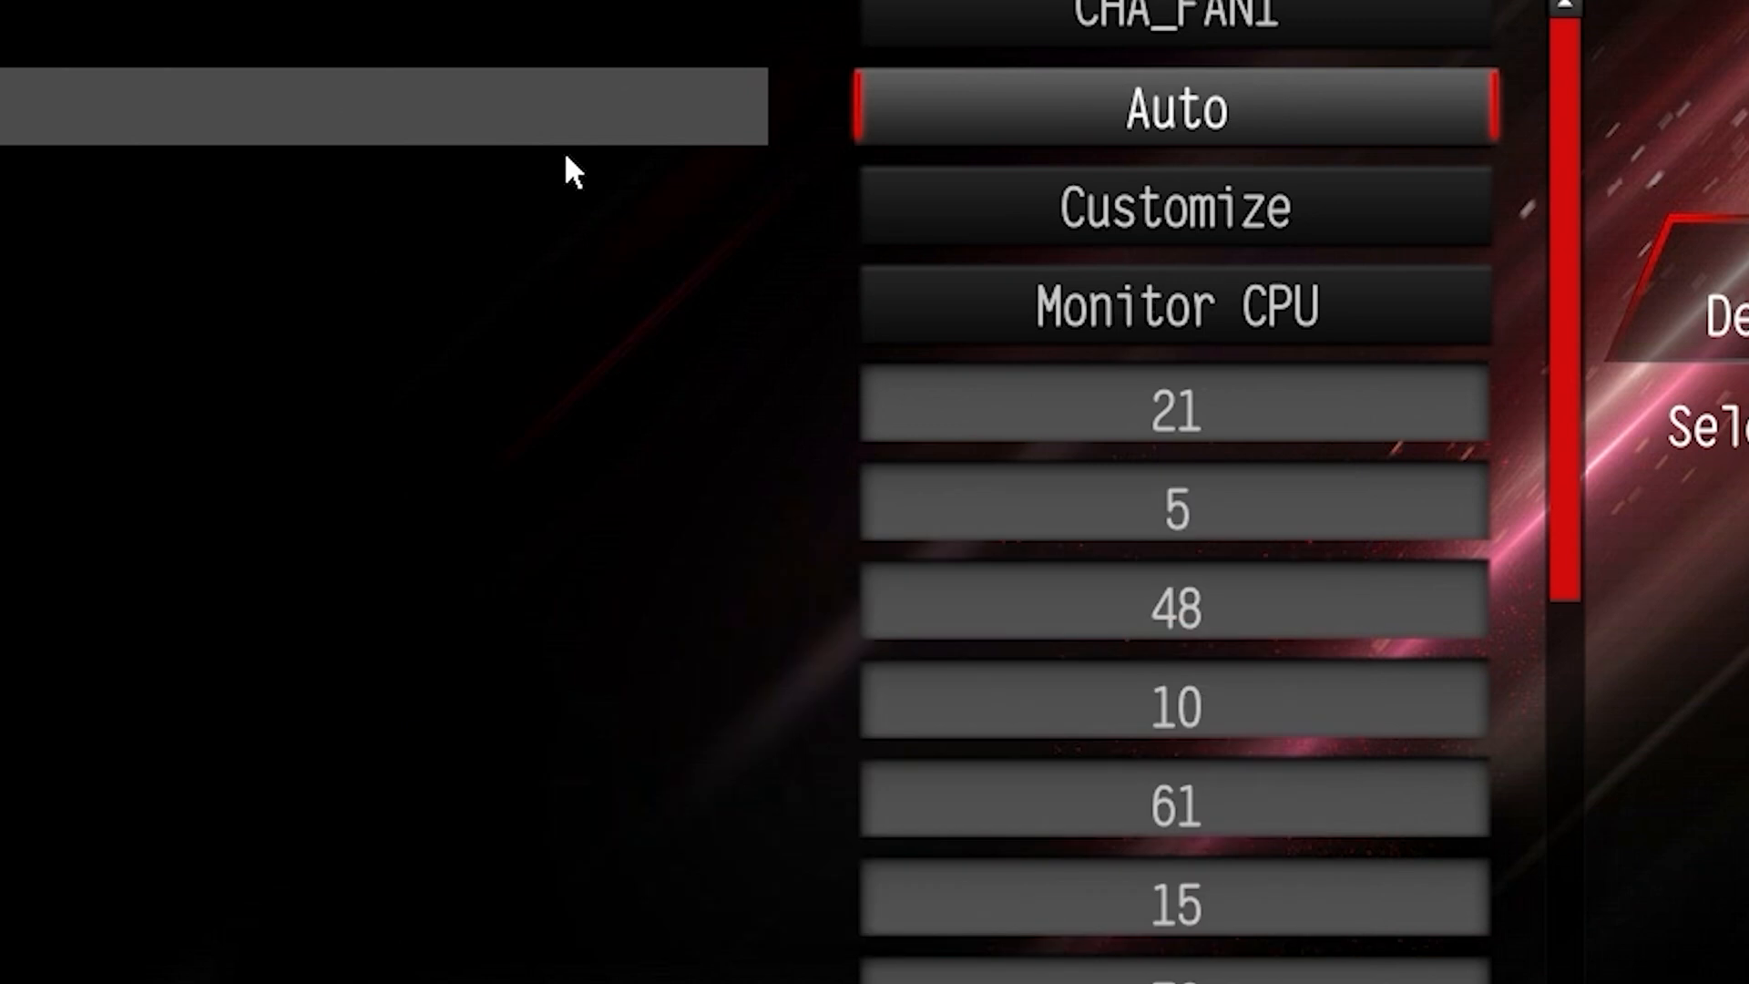
- Compare the DC and PWM options for Chassis Fan 1 Control Mode and choose PWM Mode
key(Return)
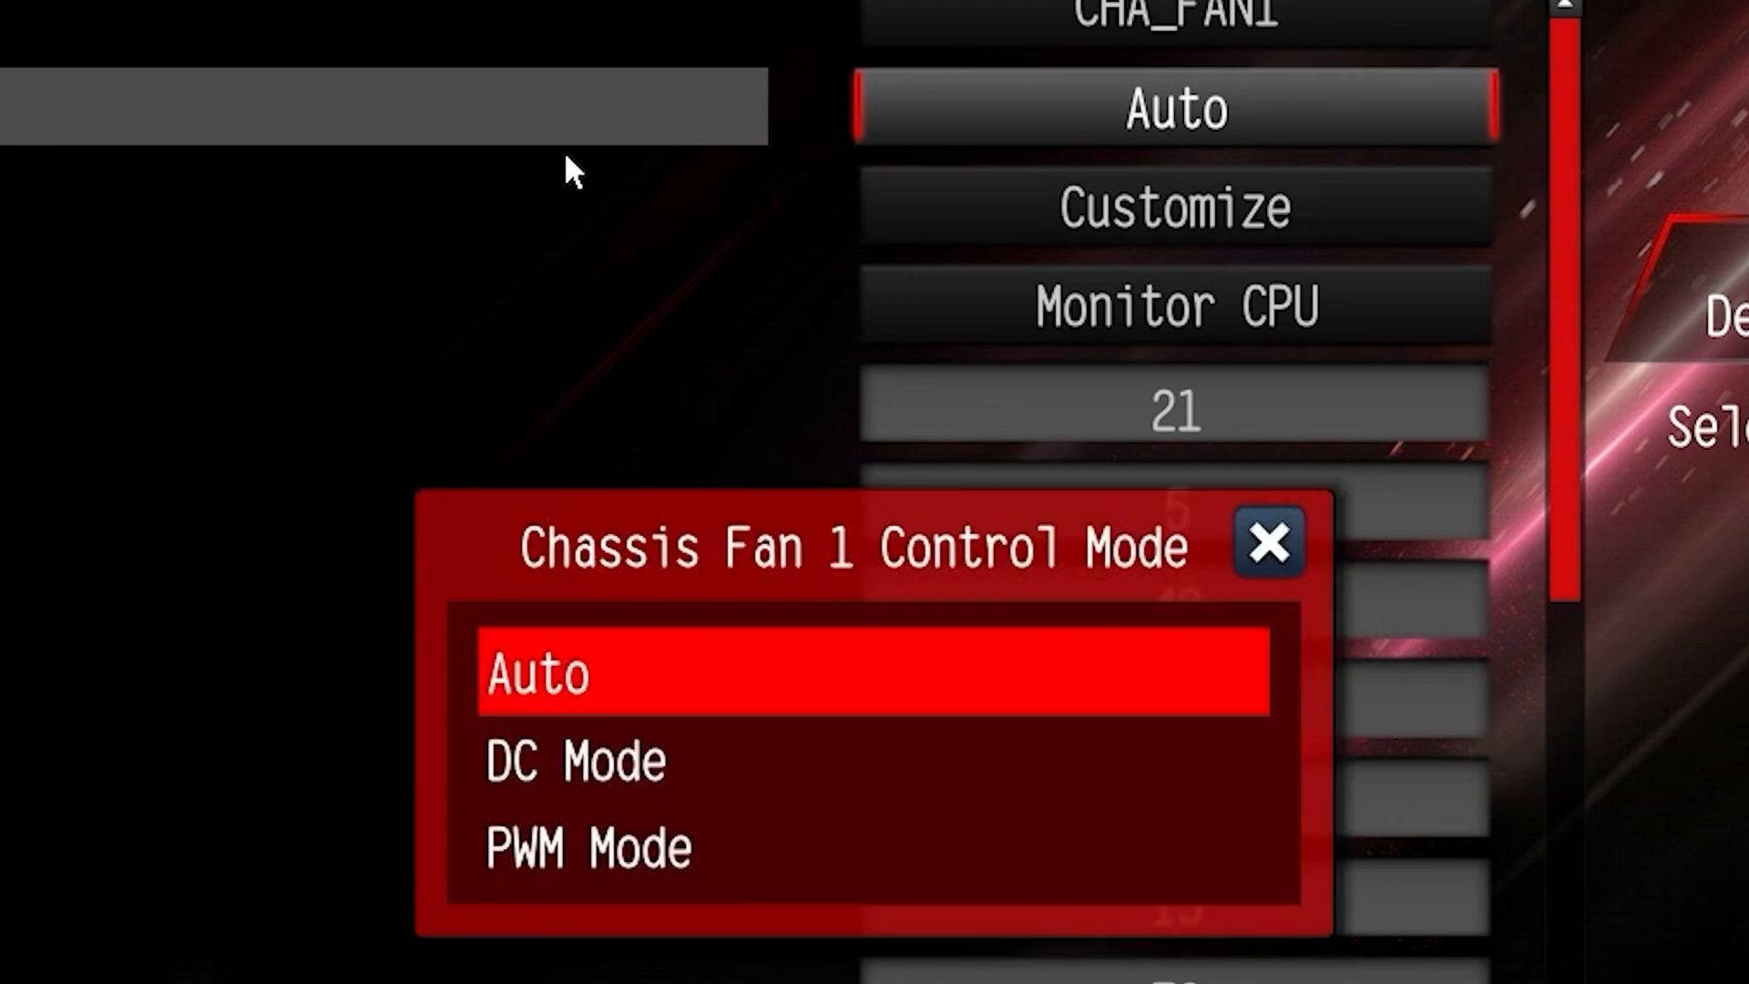
key(Down)
key(Down)
key(Up)
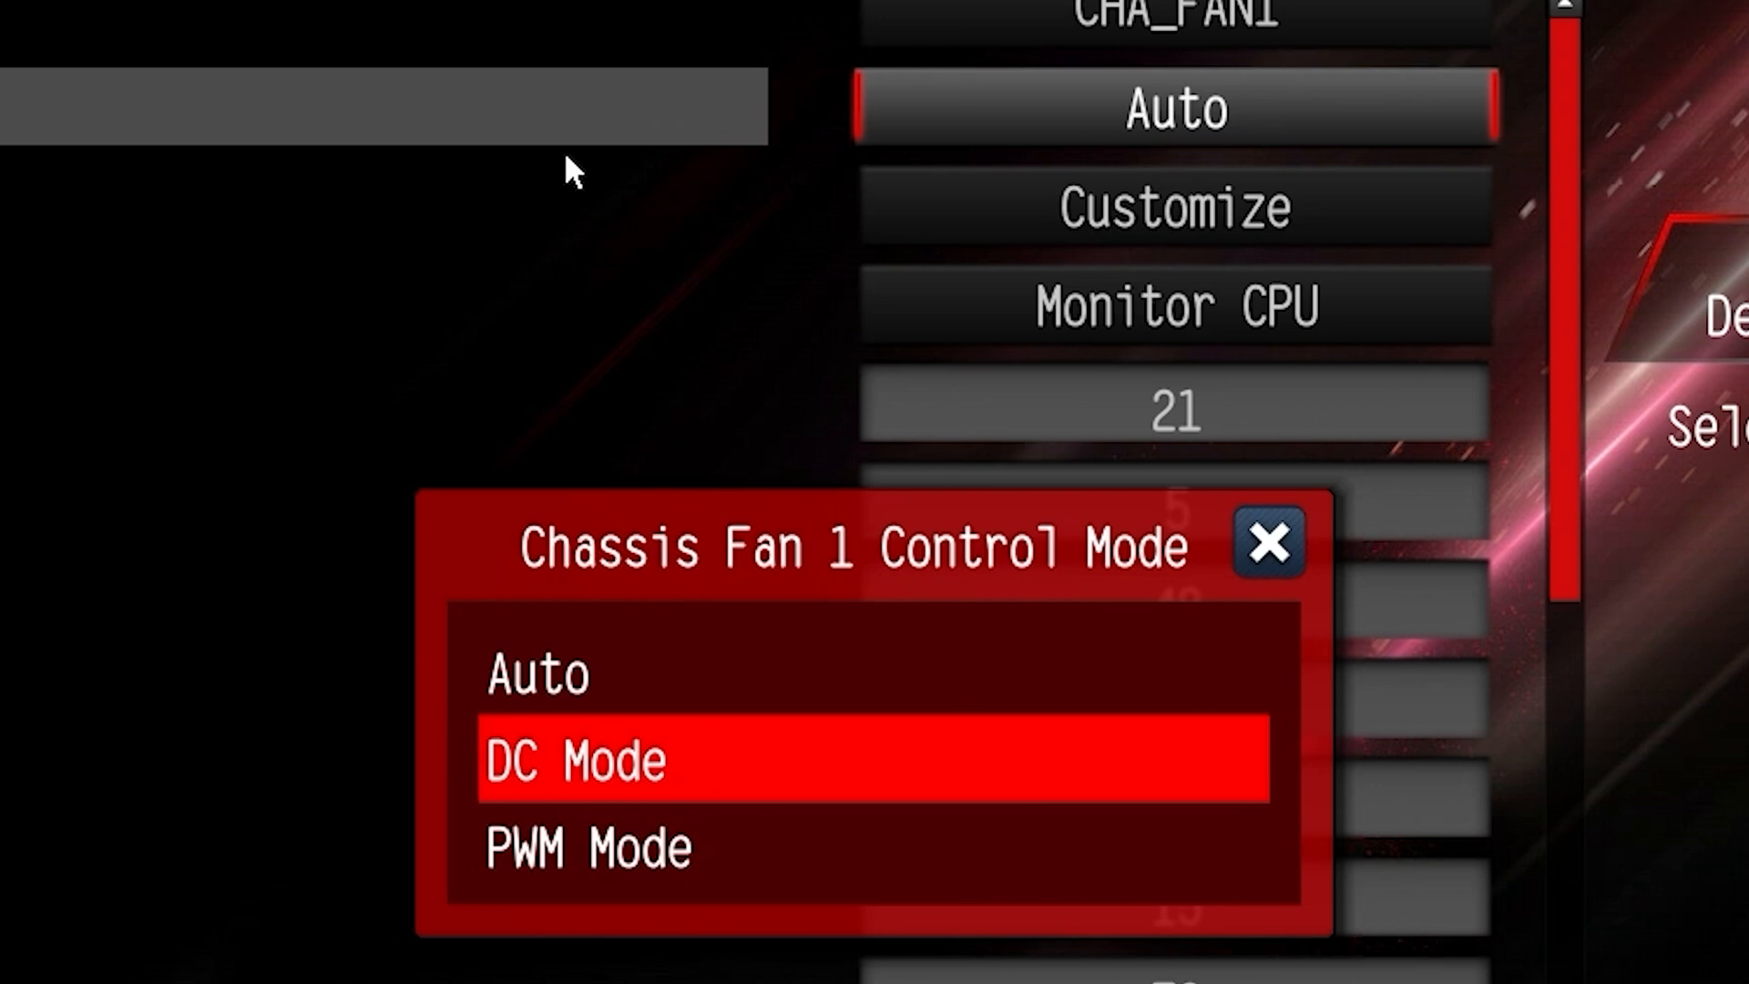
key(Down)
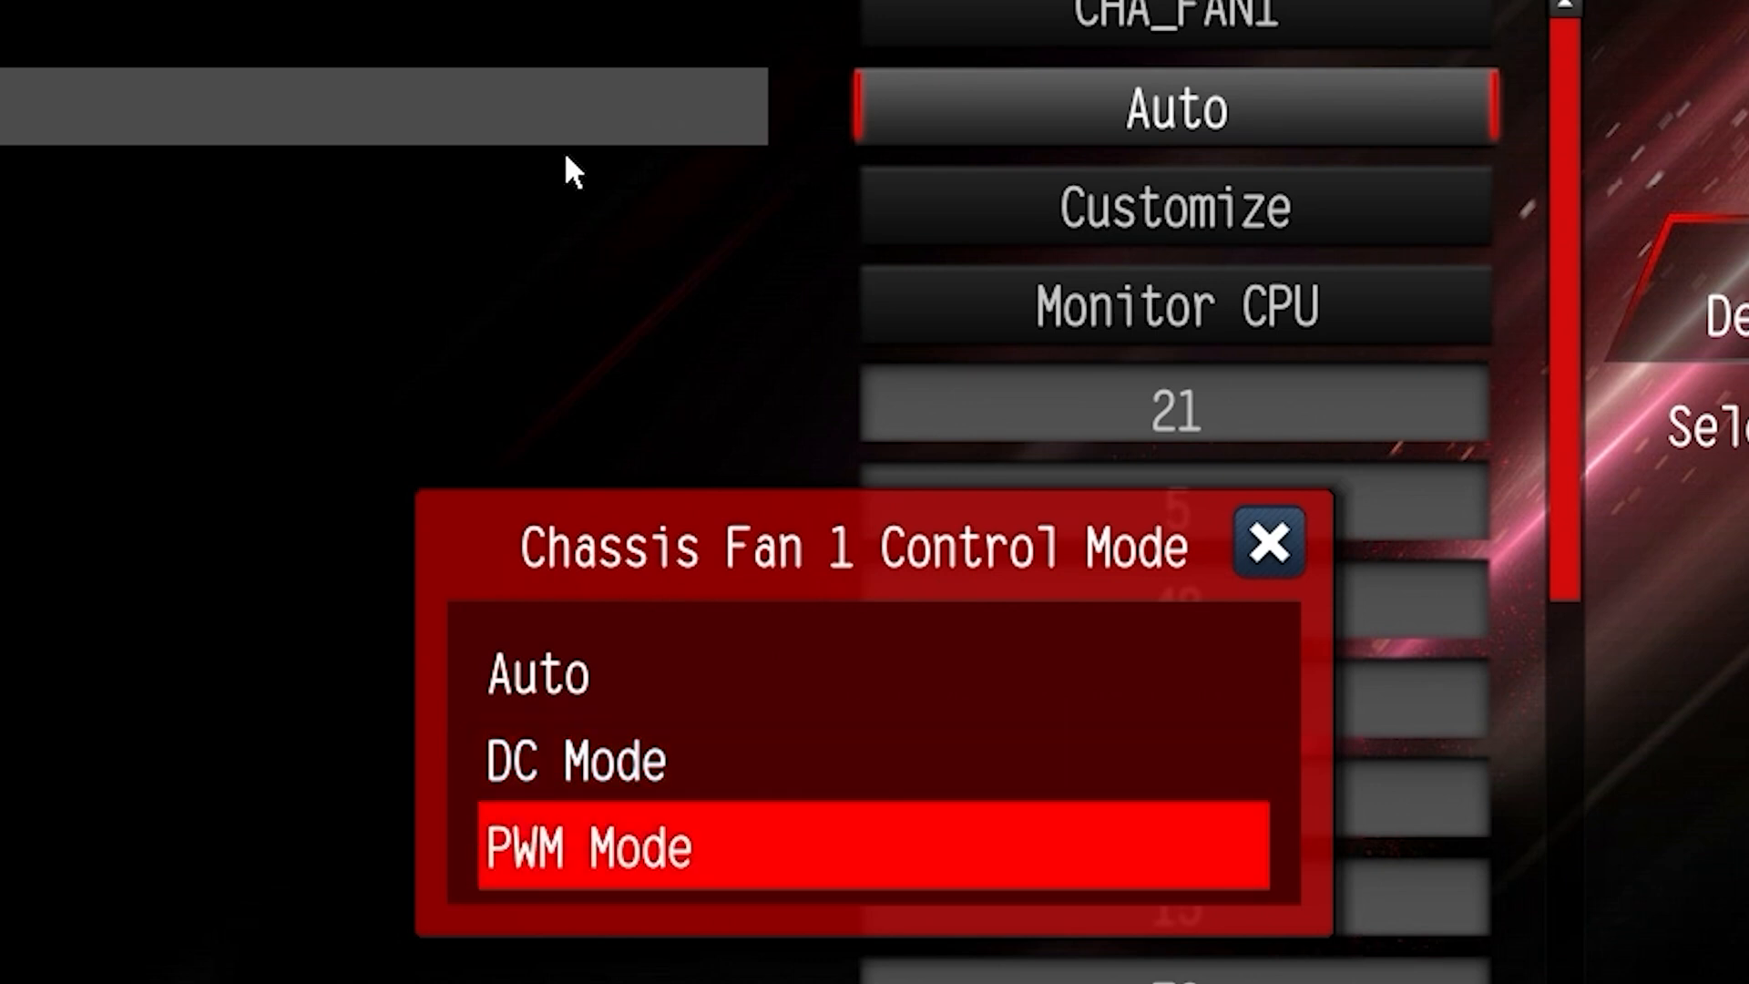
key(Return)
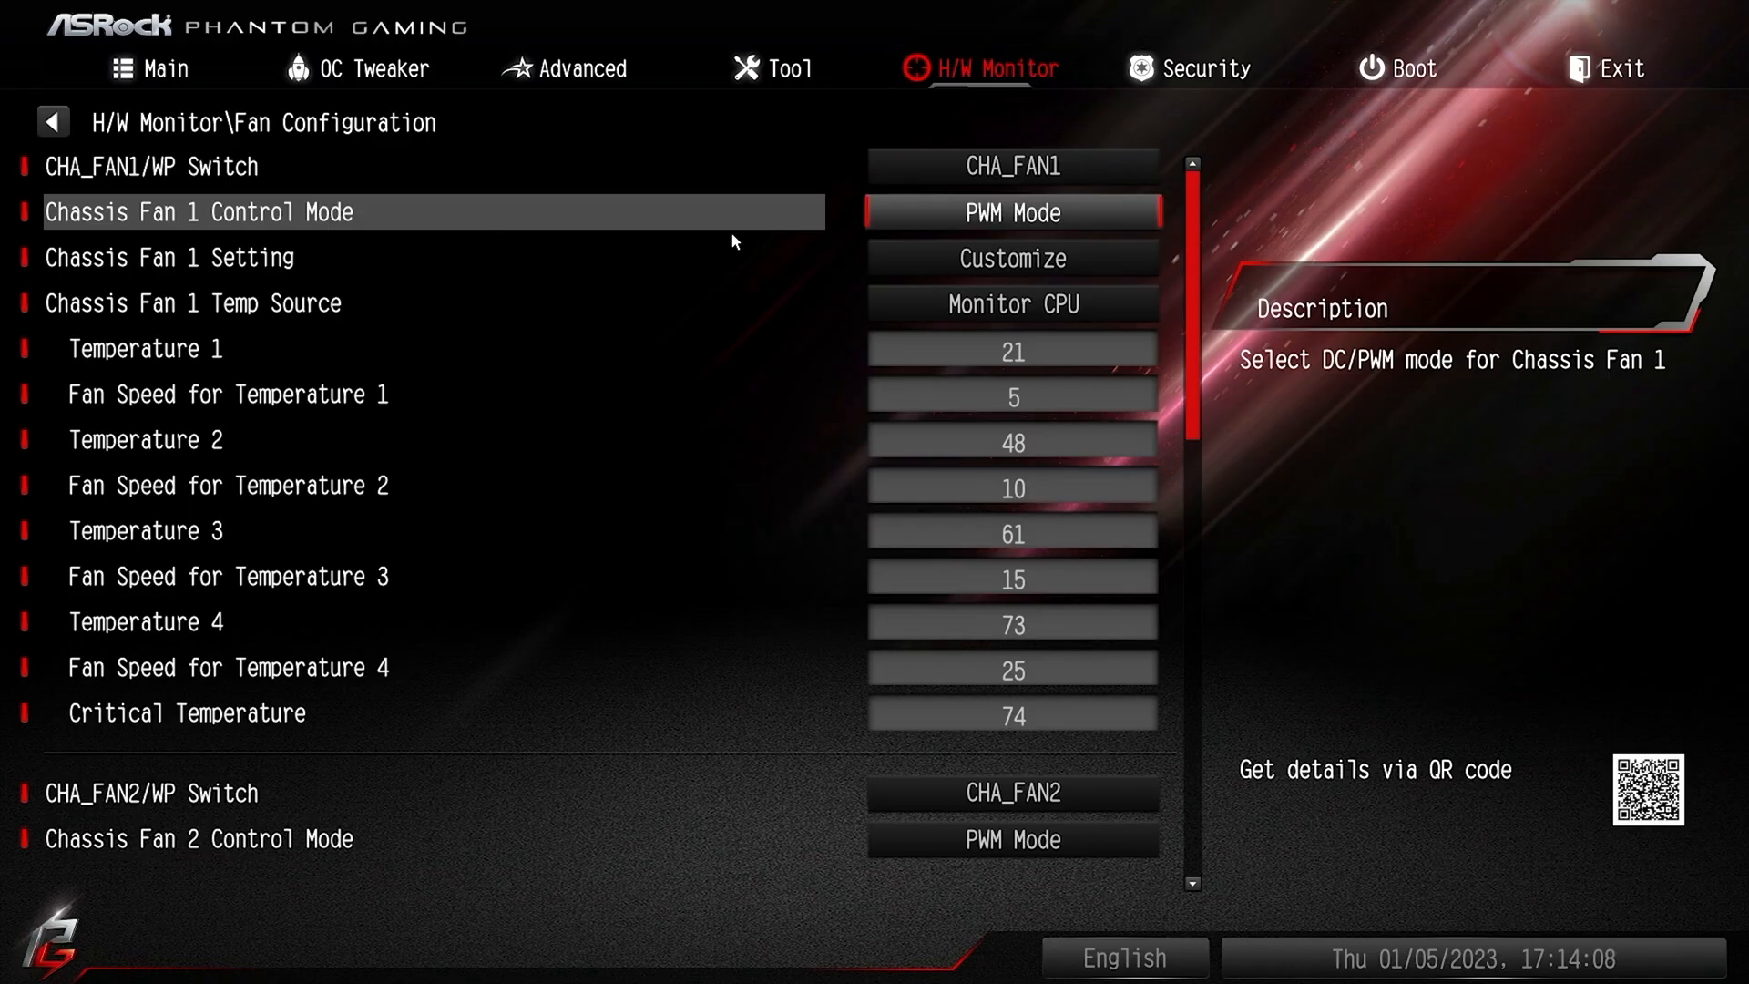
- Review the available Chassis Fan 1 Setting modes and keep Customize selected
key(Down)
key(Return)
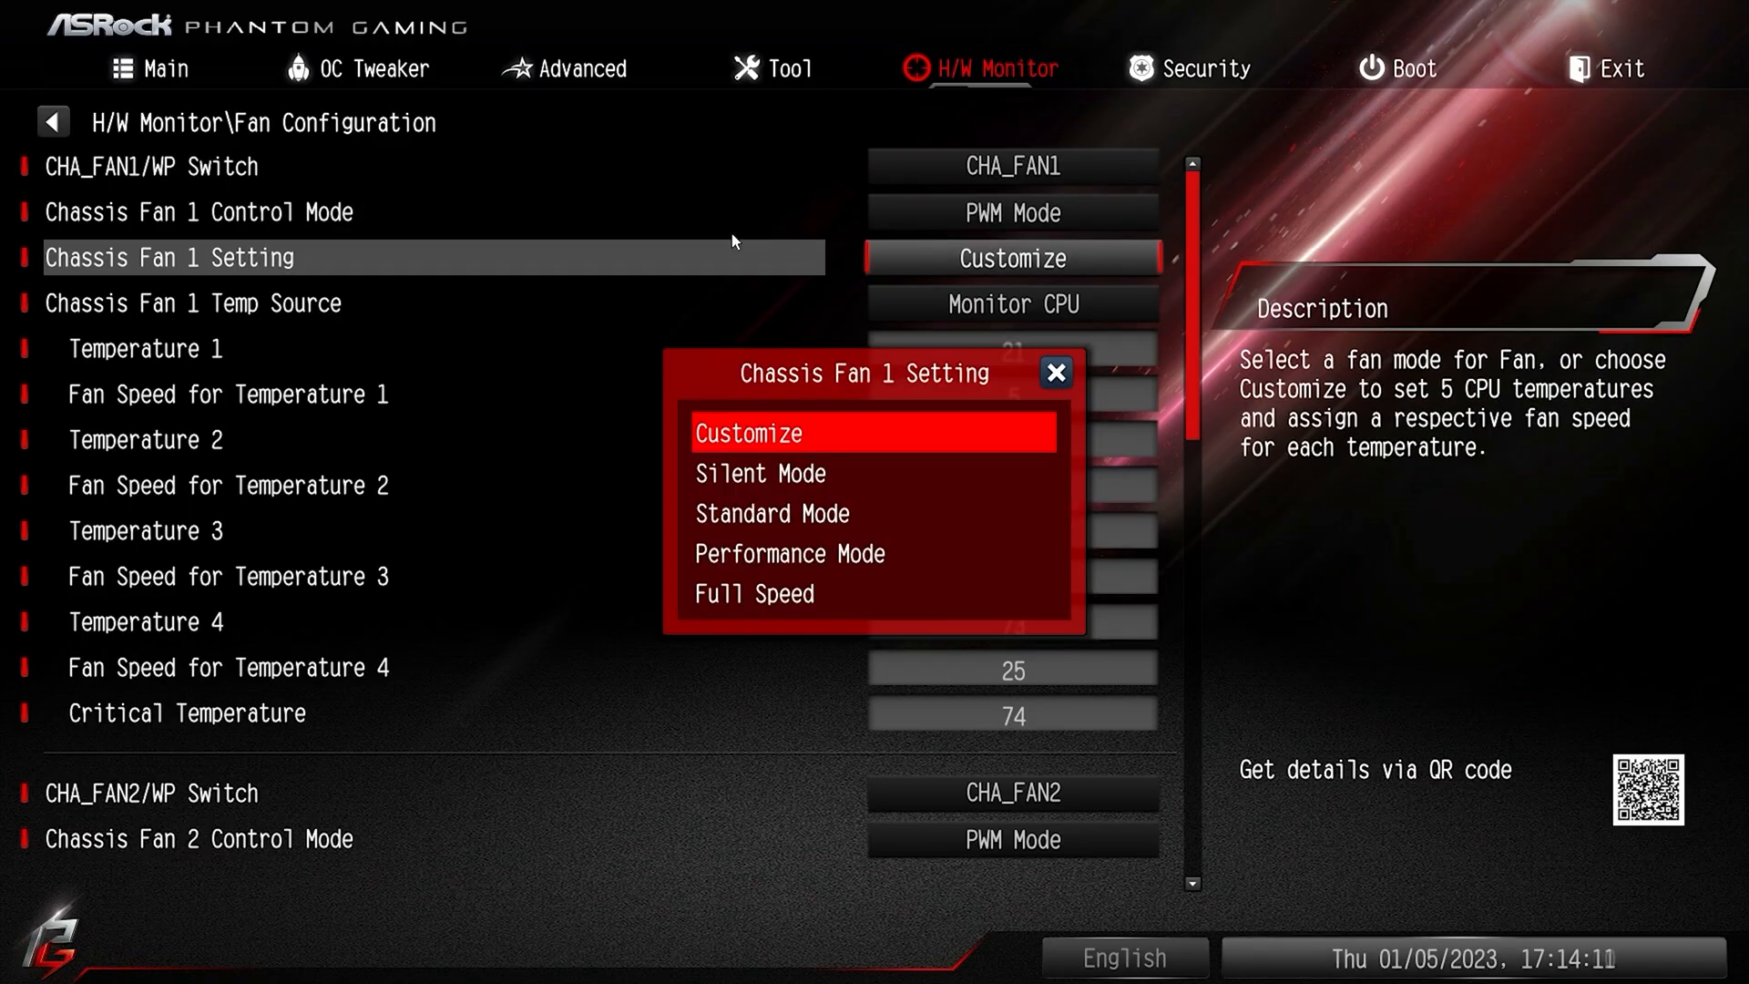
key(Return)
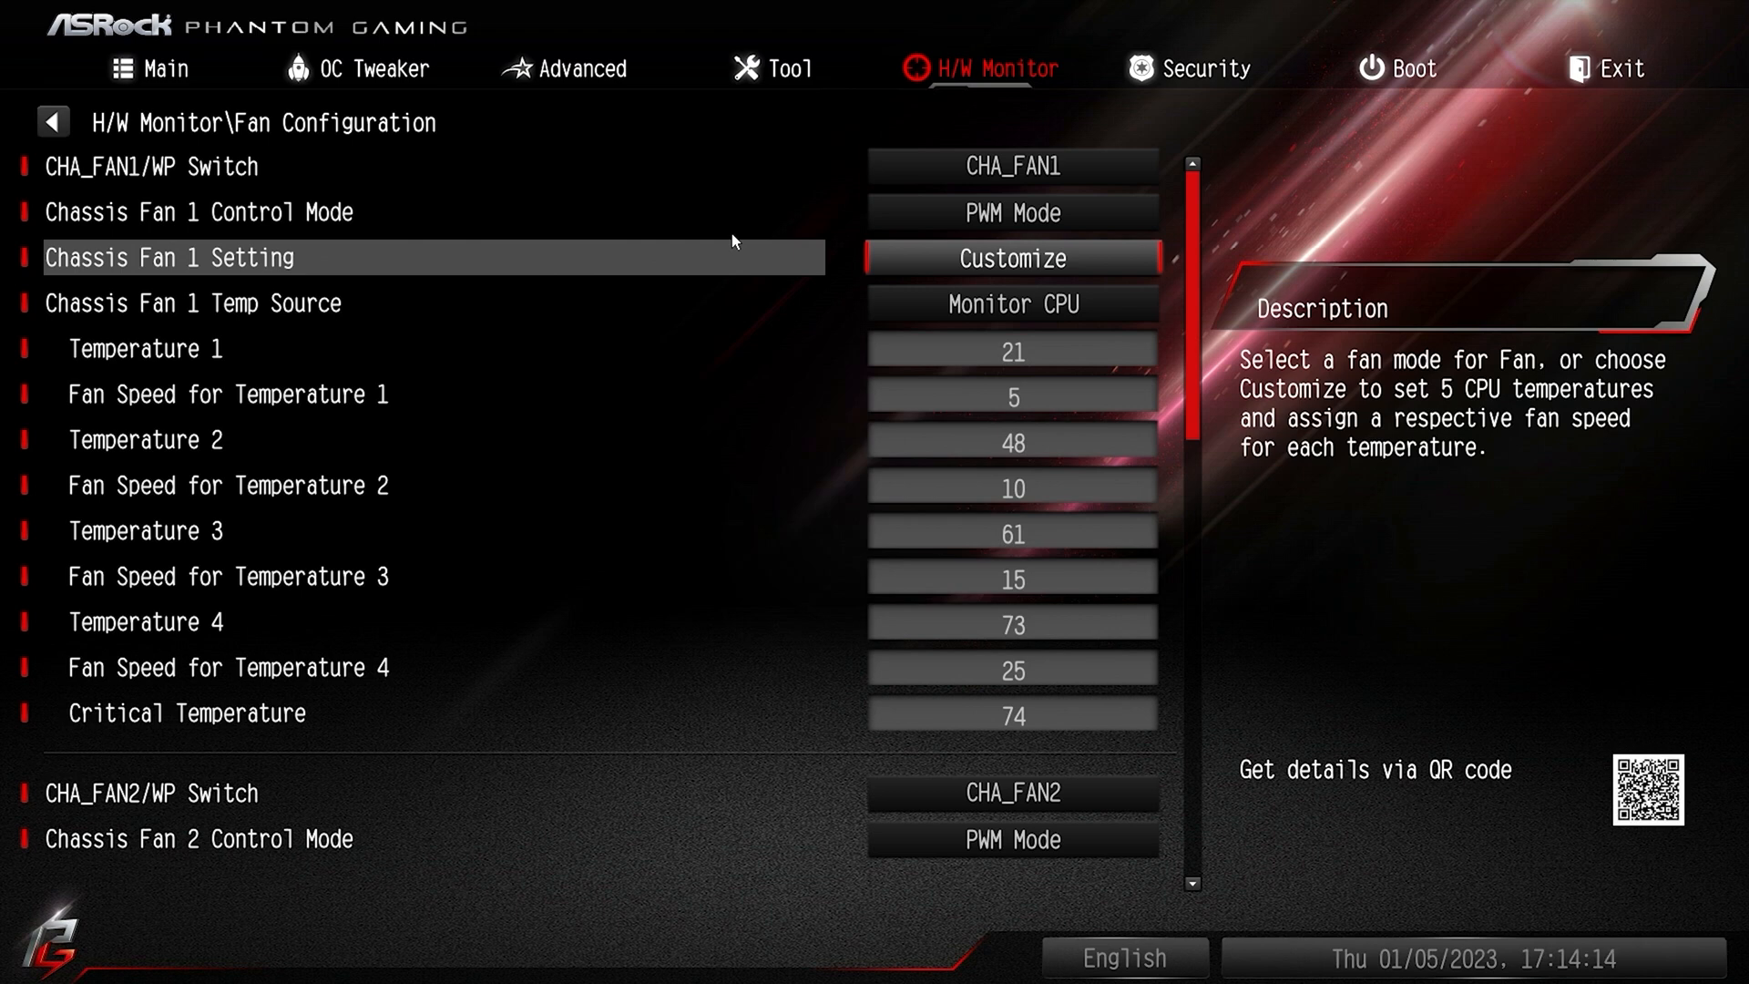
- Look through the Chassis Fan 1 temperature and fan speed points and the corresponding Chassis Fan 2 settings
key(Down)
key(Down)
key(Down)
key(Down)
key(Down)
key(Down)
key(Down)
key(Down)
key(Down)
key(Down)
key(Down)
key(Down)
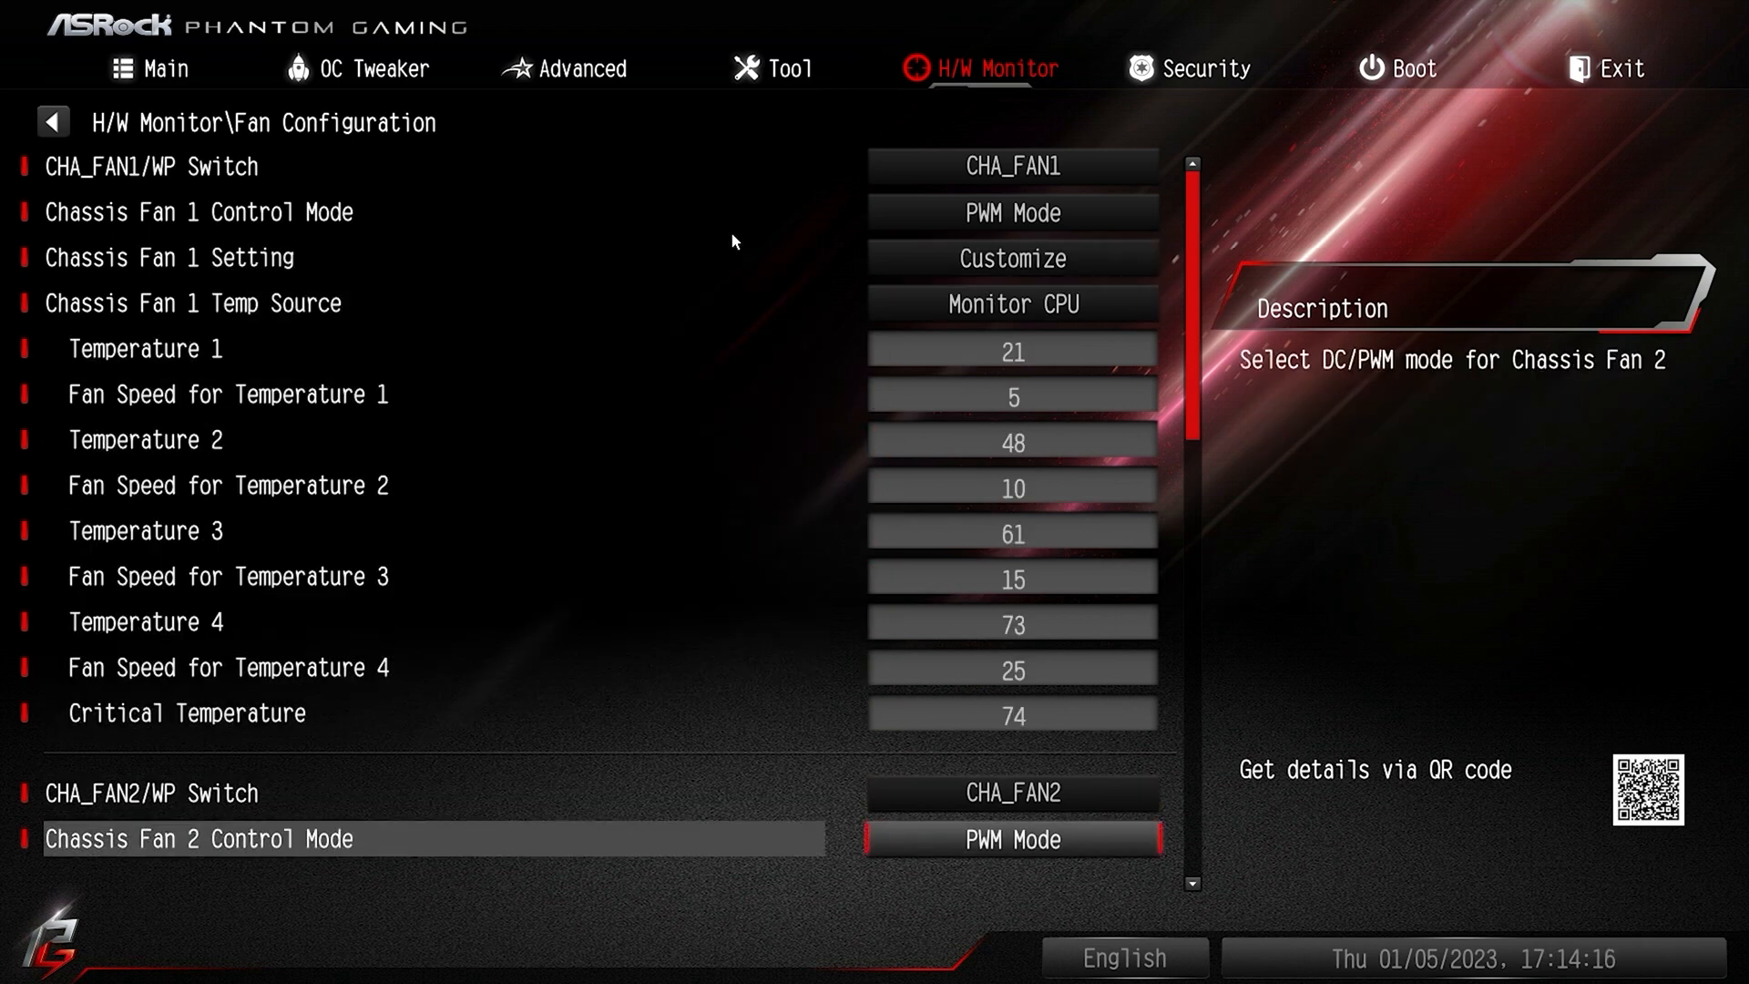
key(Down)
key(Down)
key(Down)
key(Down)
key(Down)
key(Down)
key(Up)
key(Up)
key(Up)
key(Up)
key(Up)
key(Up)
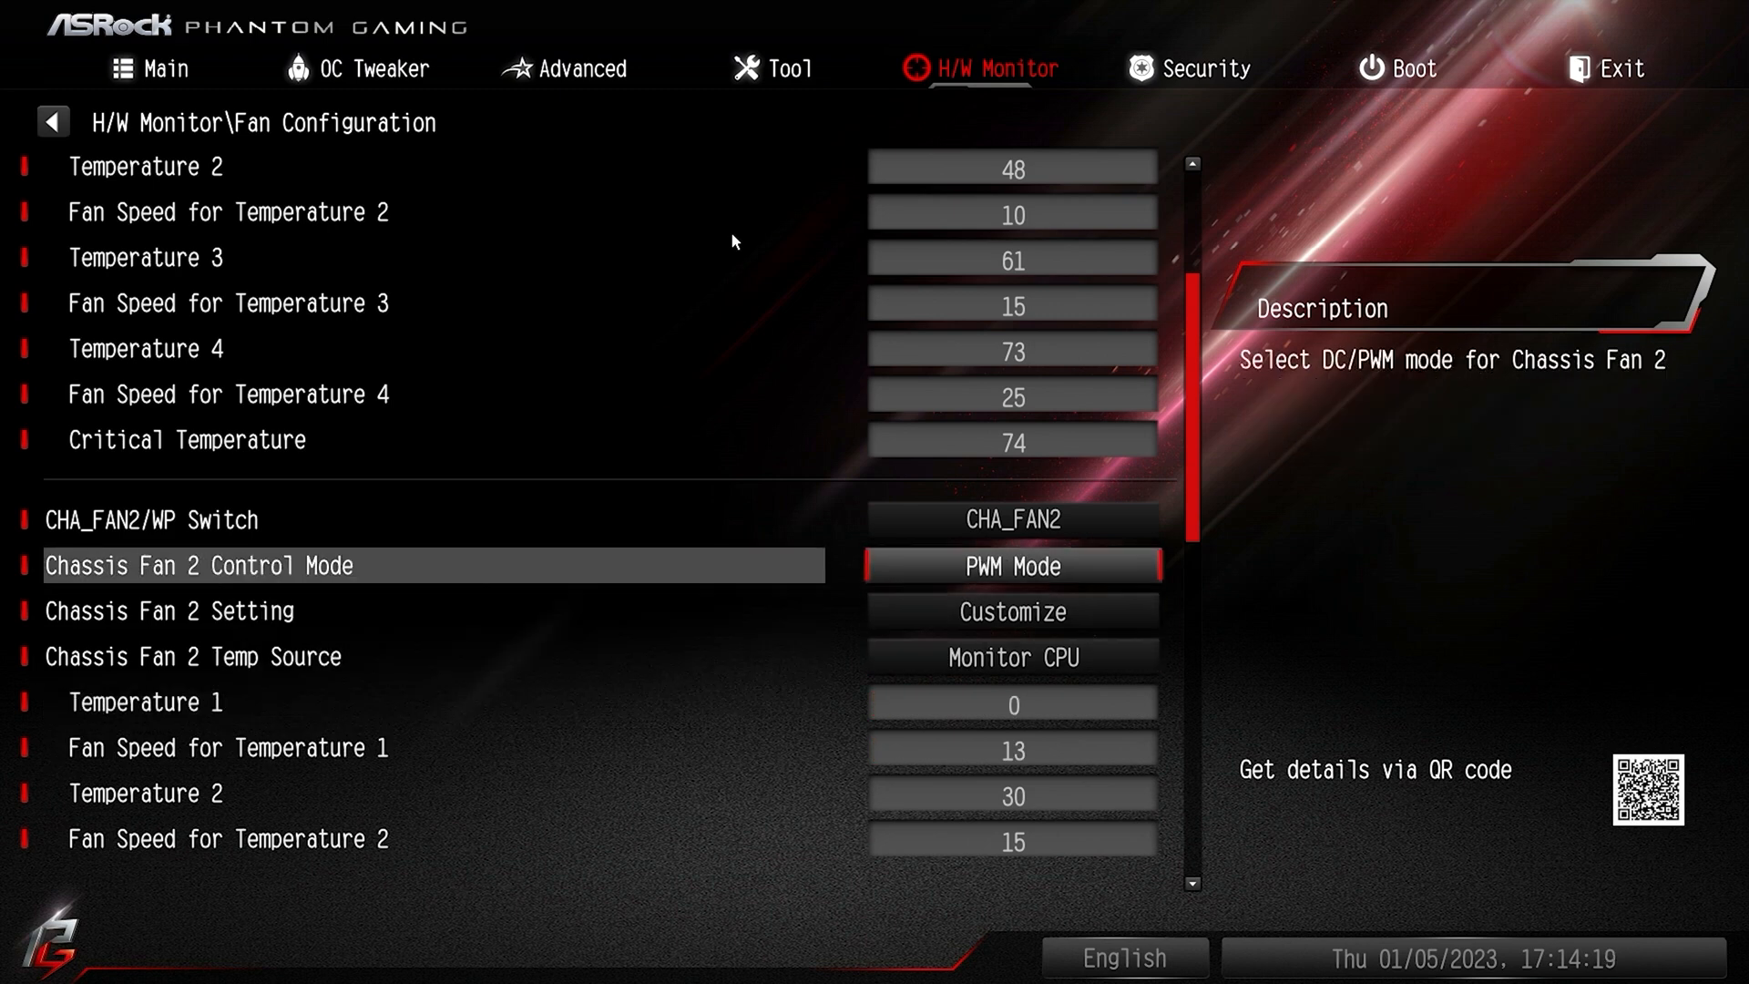
key(Up)
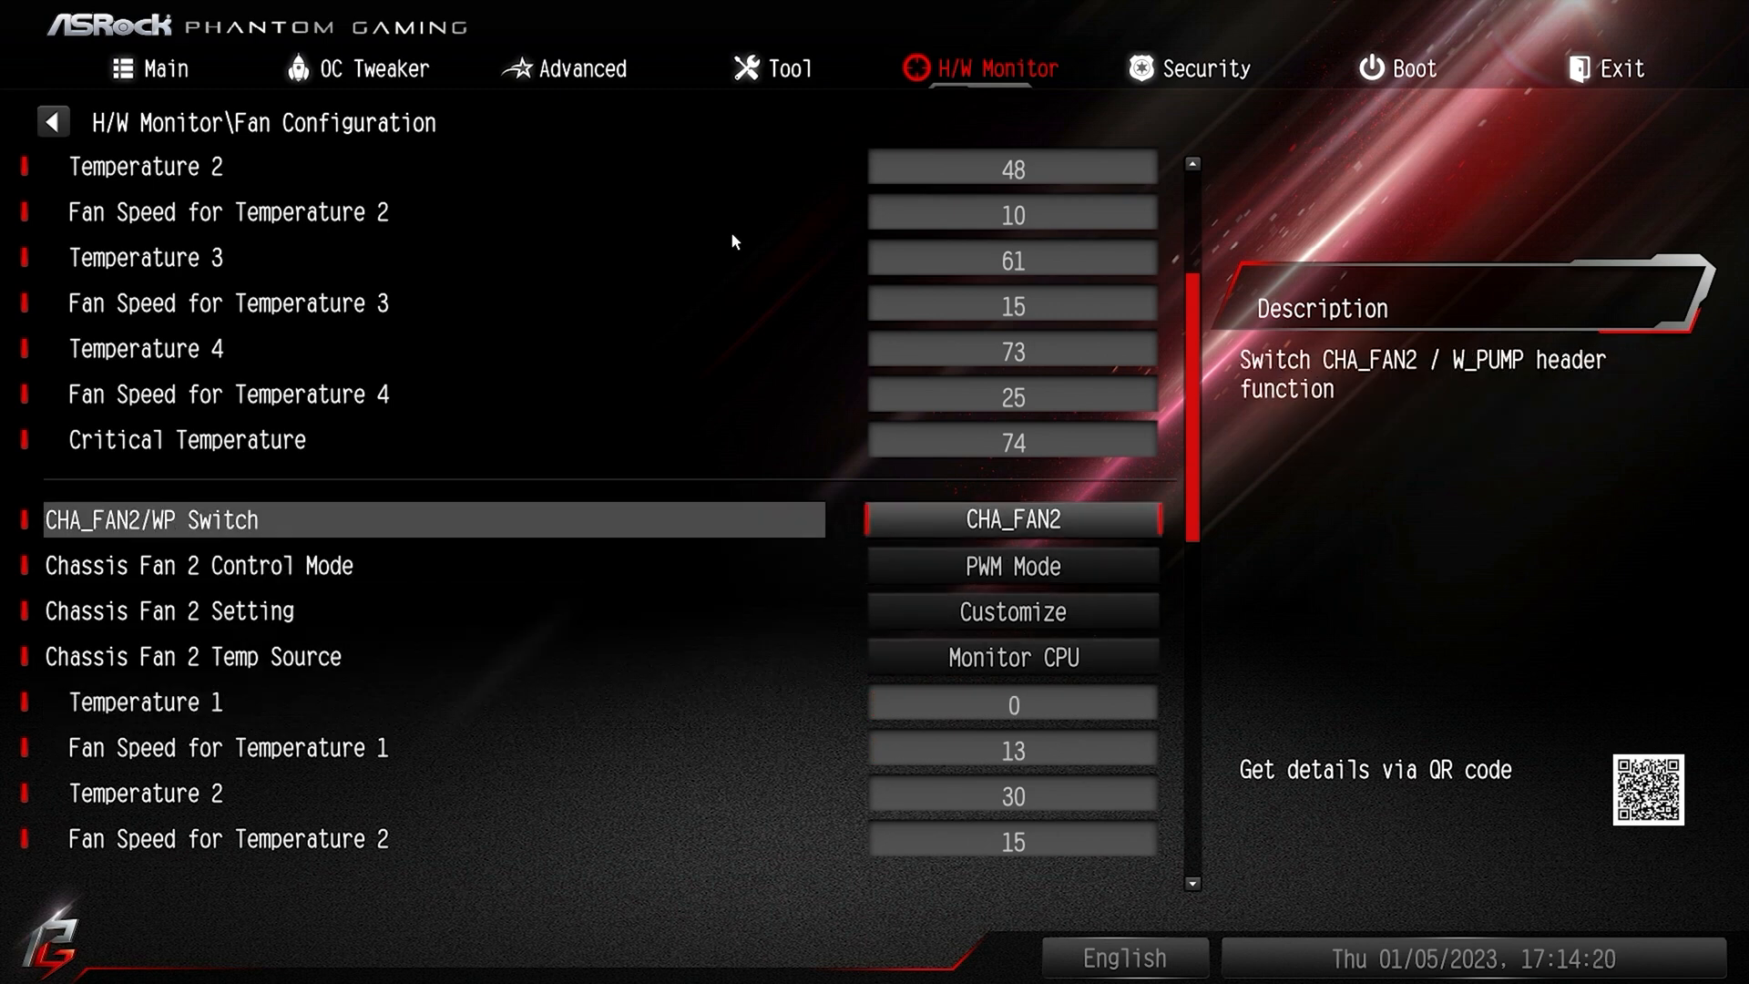
key(Down)
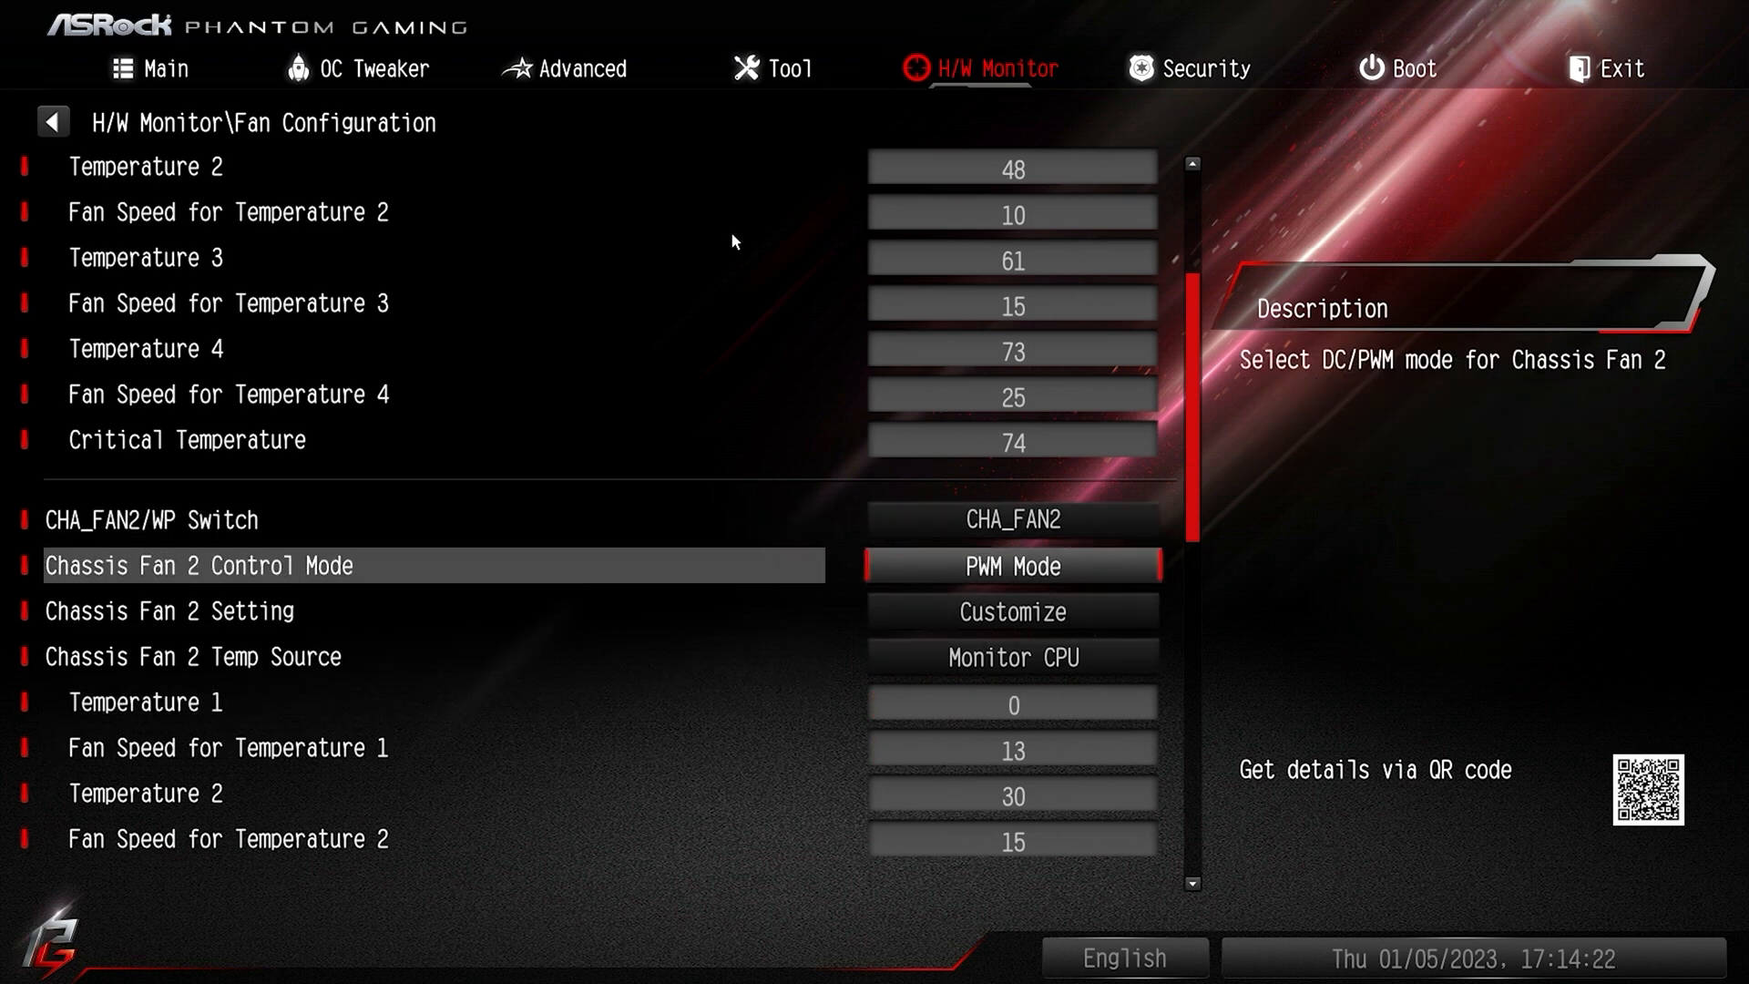
key(Up)
key(Up)
key(Up)
key(Up)
key(Up)
key(Up)
key(Up)
key(Up)
key(Up)
key(Up)
key(Up)
key(Up)
key(Up)
key(Up)
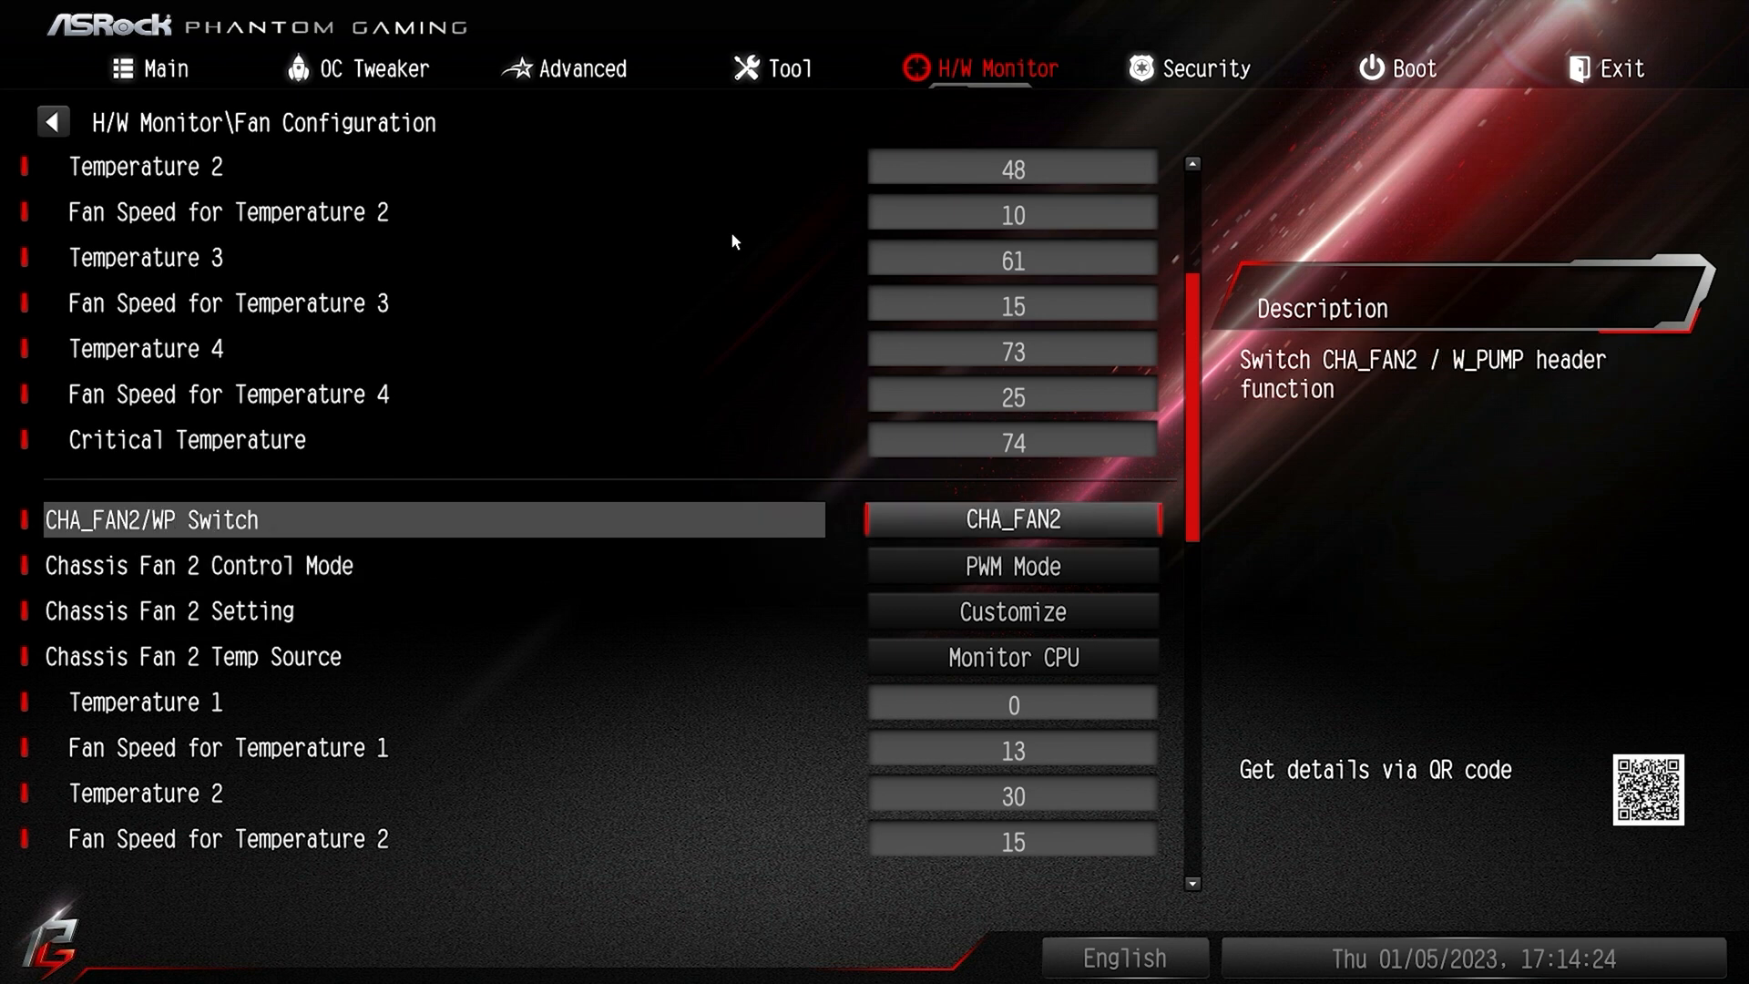
- Review the Chassis Fan 1 Temp Source options and keep Monitor CPU selected
key(Down)
key(Down)
key(Down)
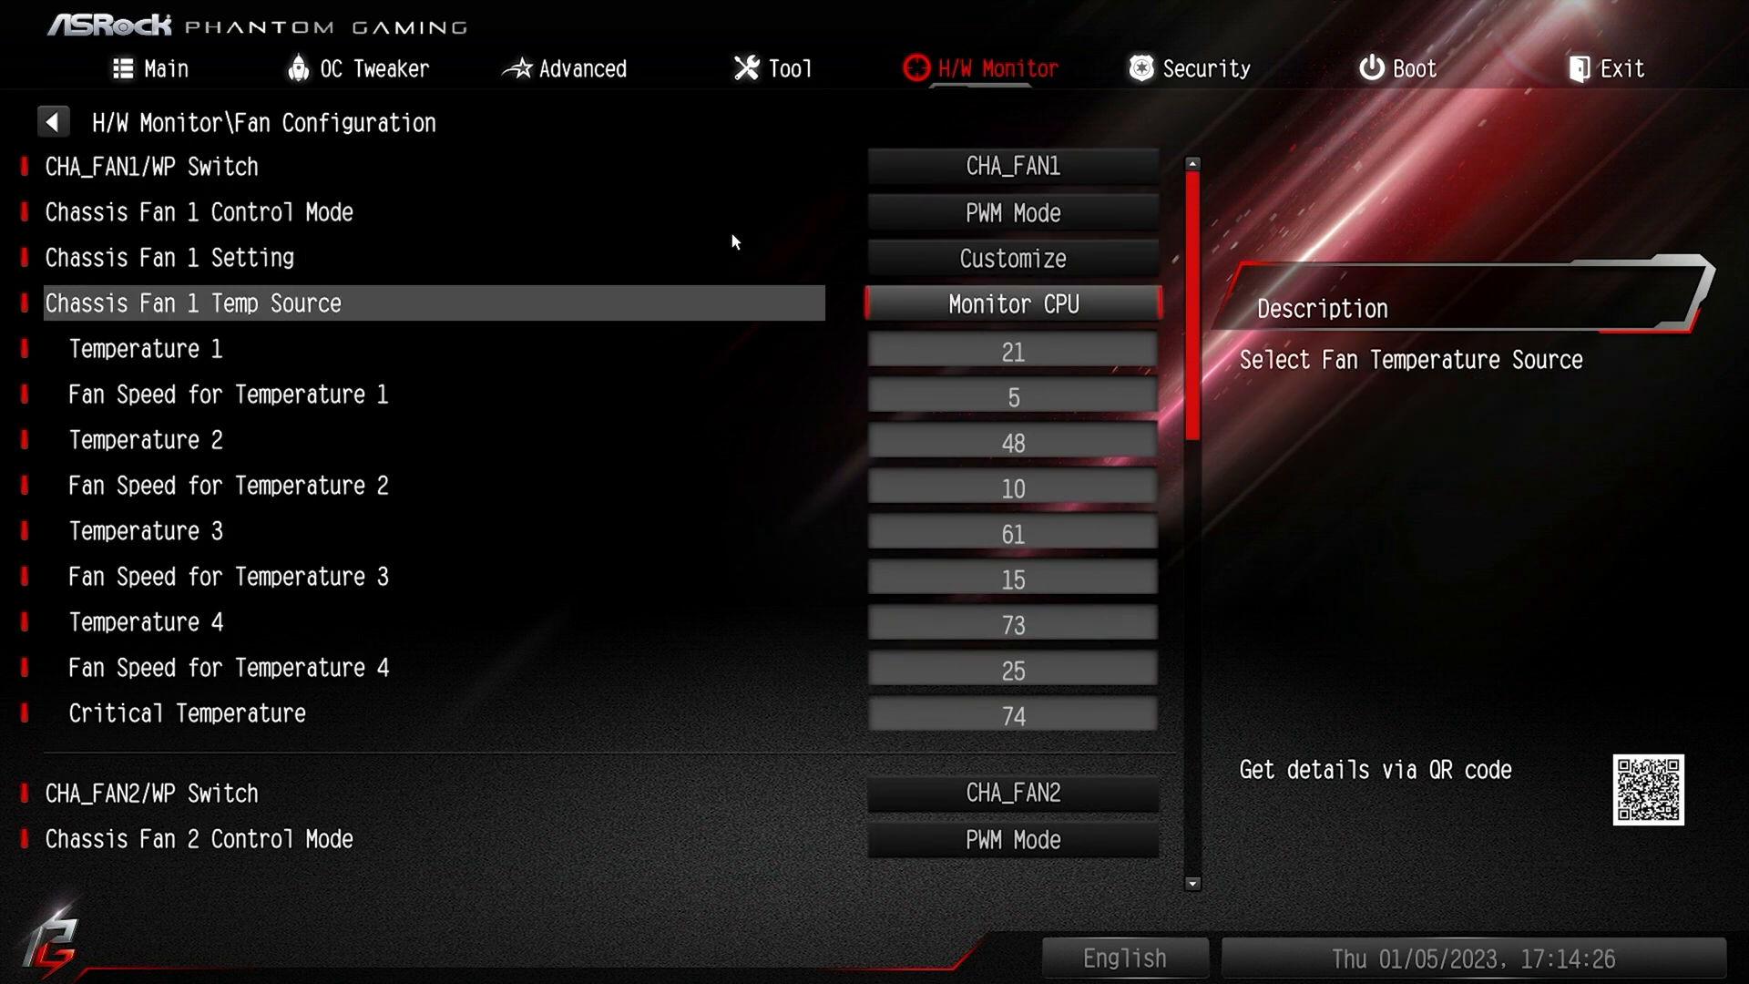
key(Return)
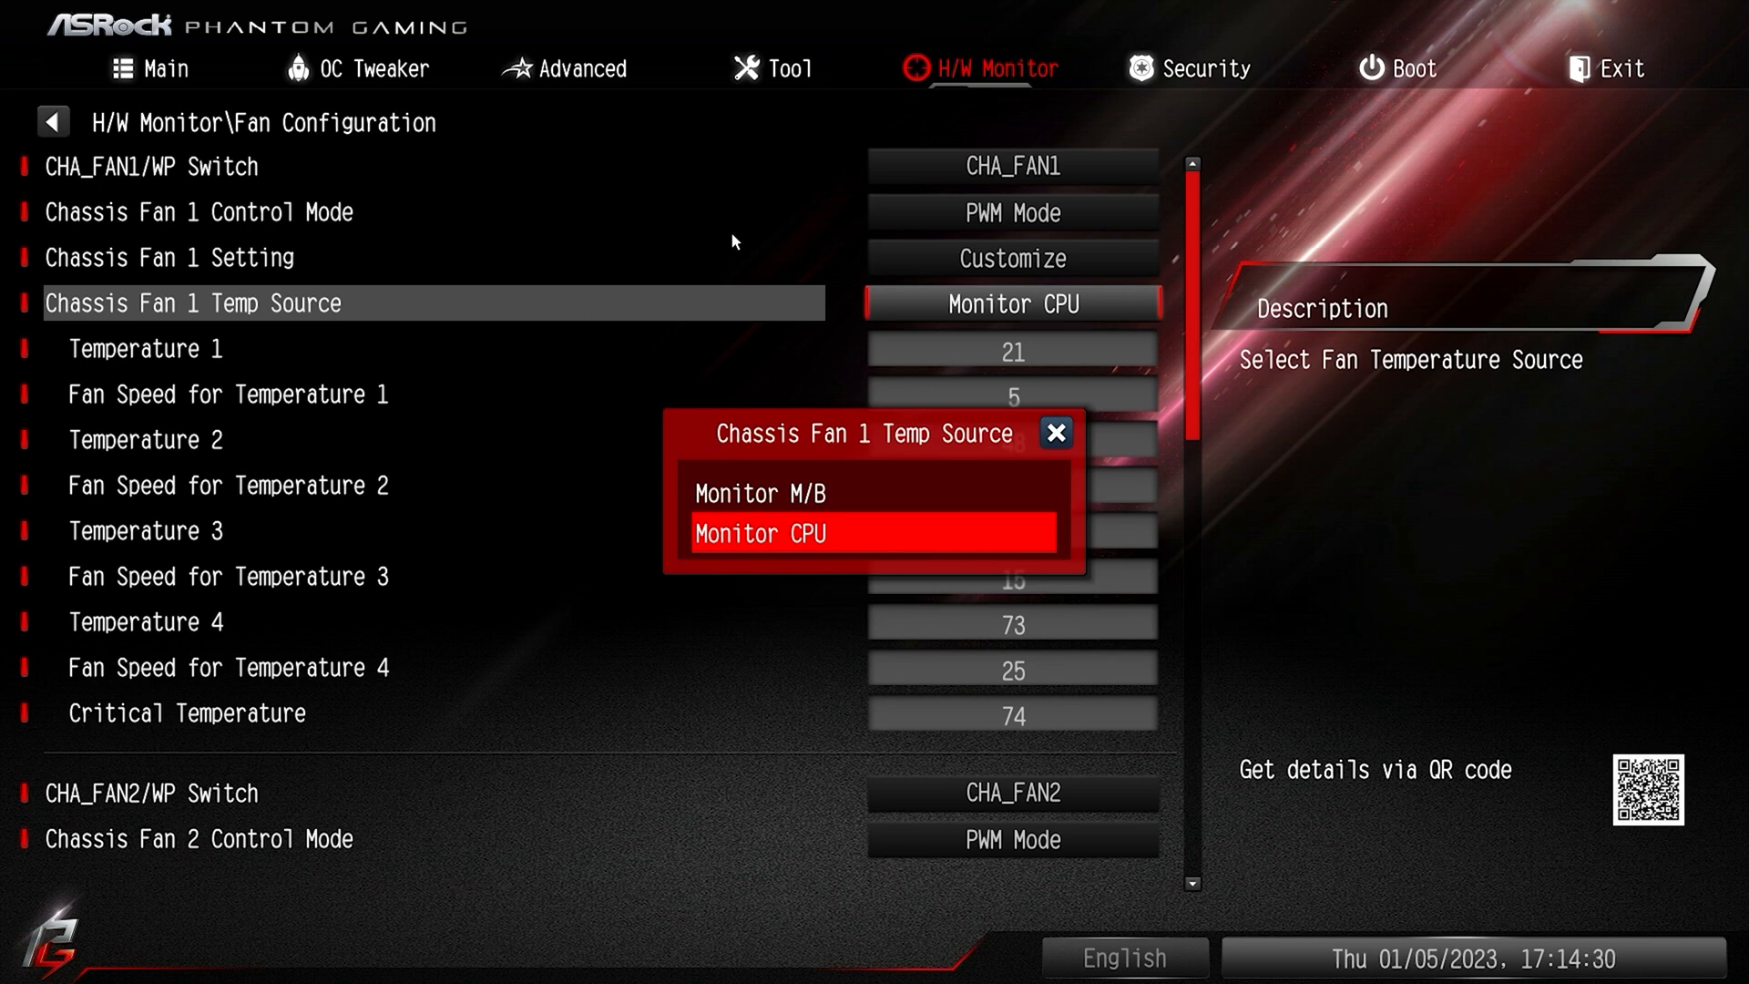
key(Up)
key(Down)
key(Return)
- Examine the temperature and fan speed points of Chassis Fans 1, 2 and 3 down to Chassis Fan 3's Critical Temperature
key(Down)
key(Down)
key(Down)
key(Down)
key(Down)
key(Down)
key(Down)
key(Down)
key(Down)
key(Down)
key(Down)
key(Down)
key(Down)
key(Down)
key(Down)
key(Down)
key(Down)
key(Down)
key(Down)
key(Down)
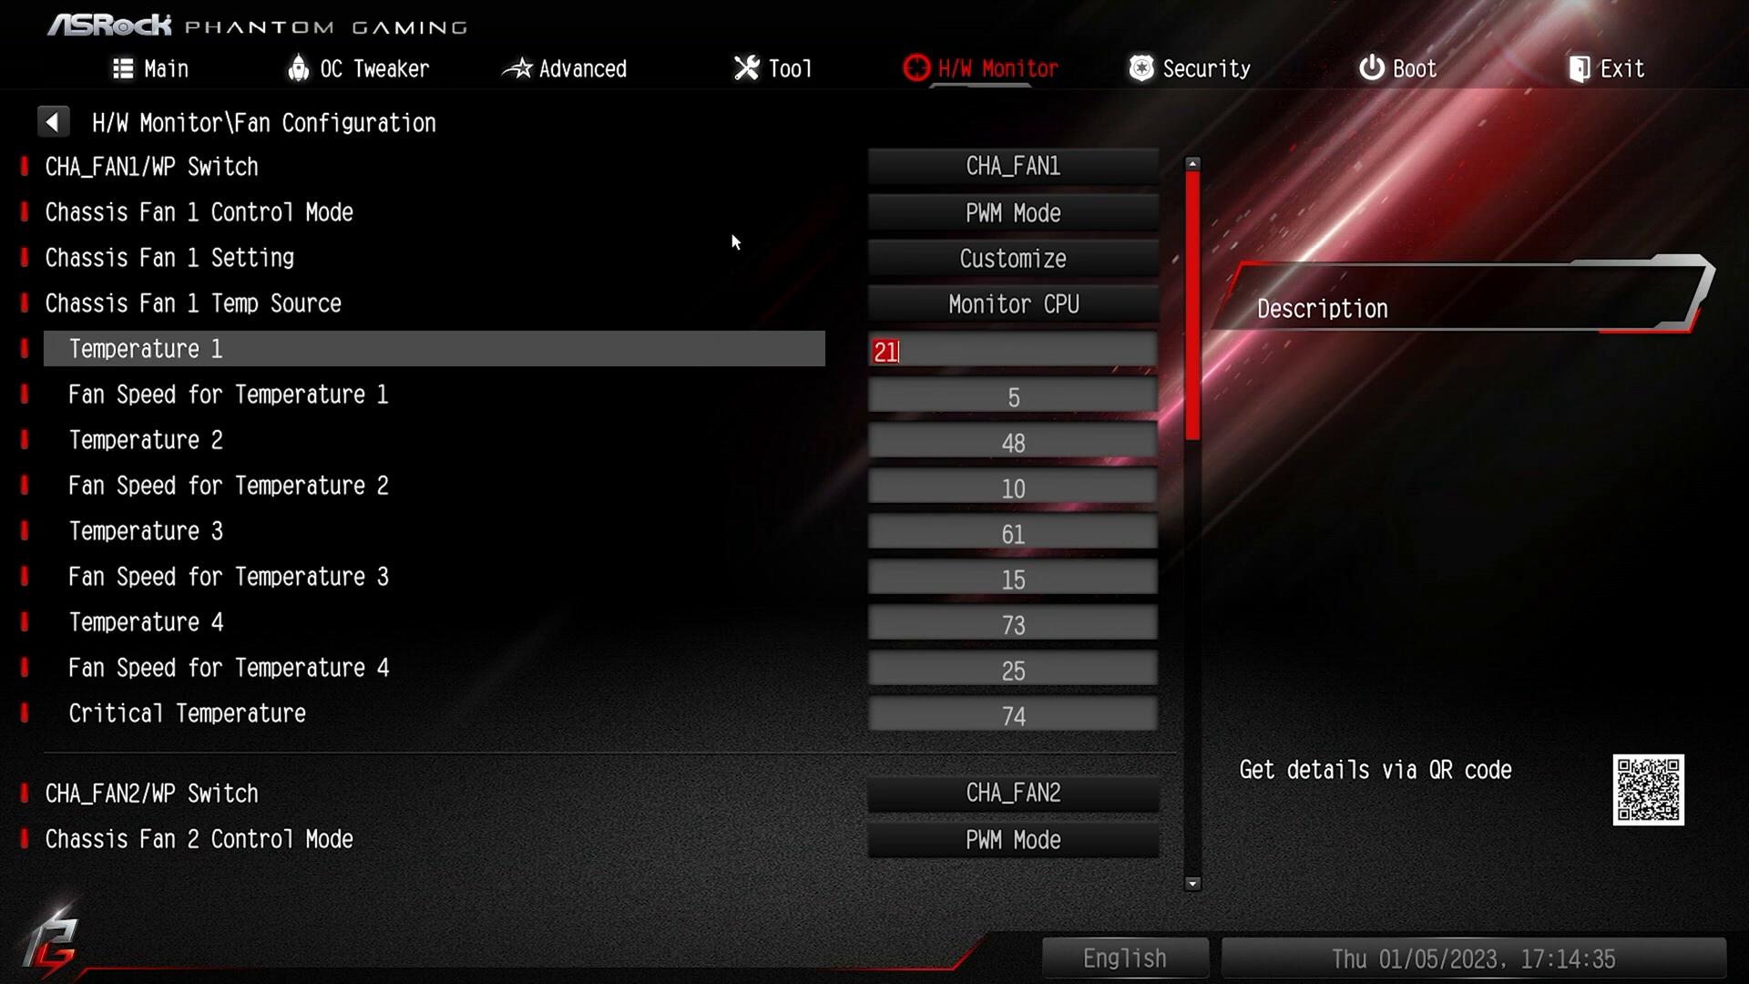
key(Down)
key(Down)
key(Down)
key(Down)
key(Down)
key(Down)
key(Down)
key(Down)
key(Down)
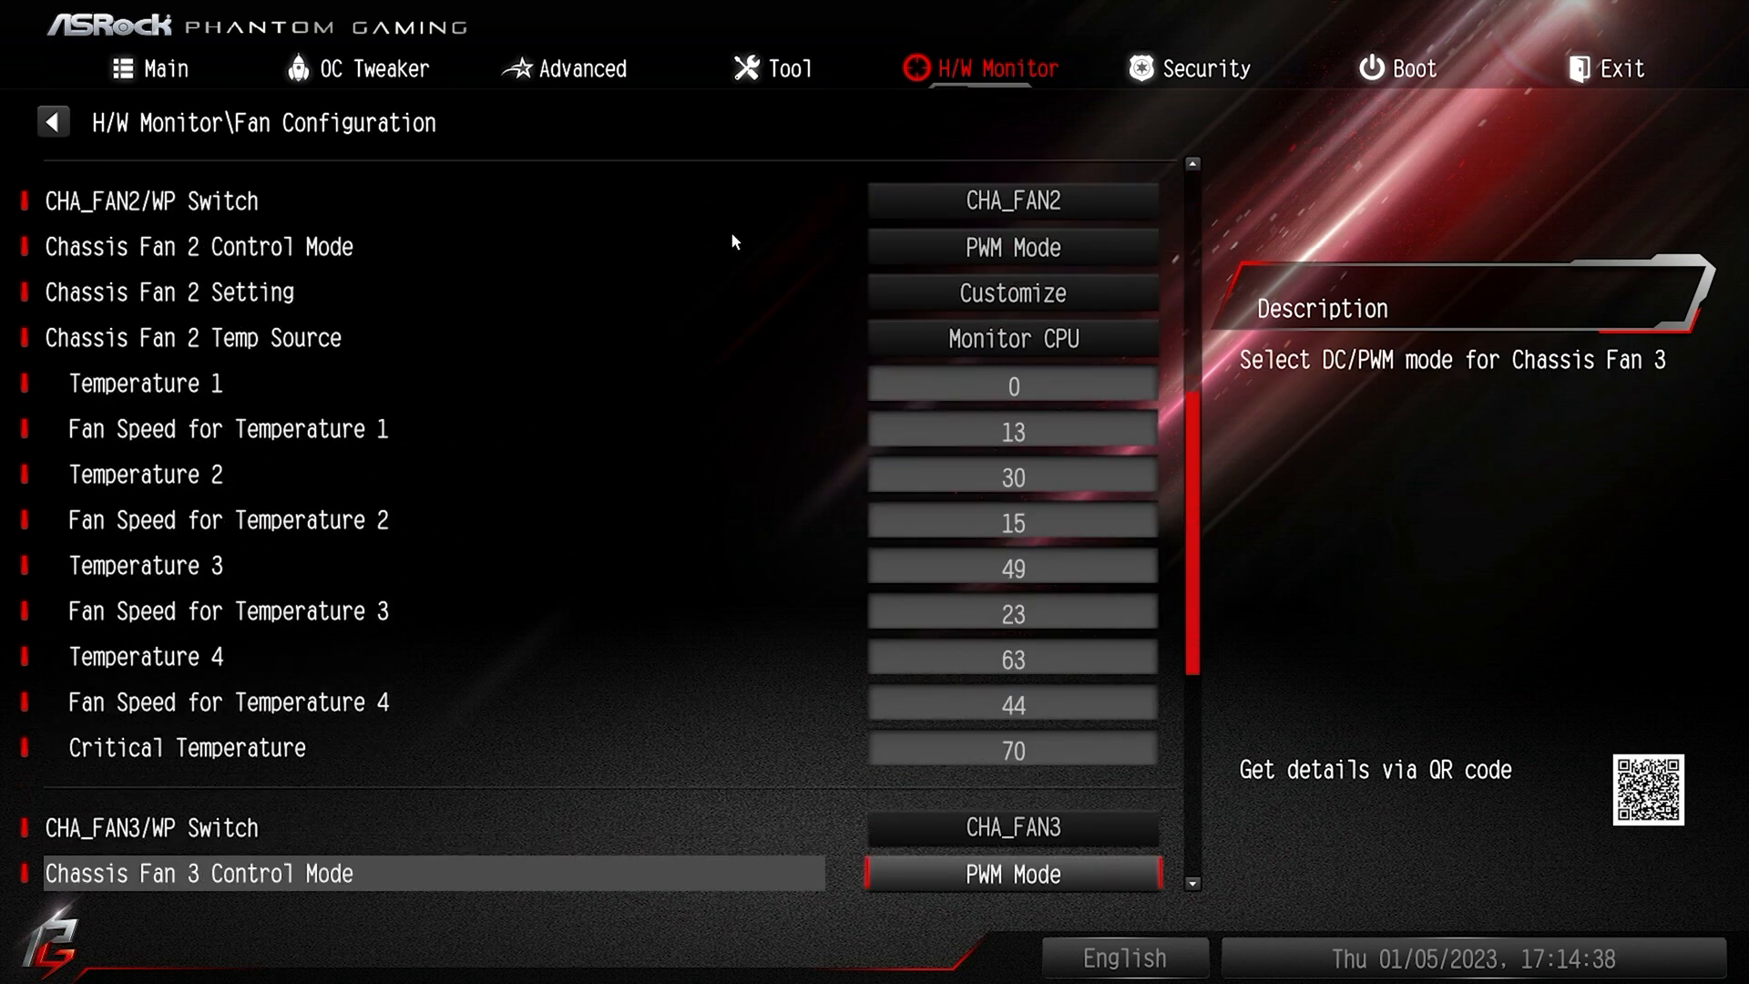
key(Down)
key(Down)
key(Down)
key(Down)
key(Down)
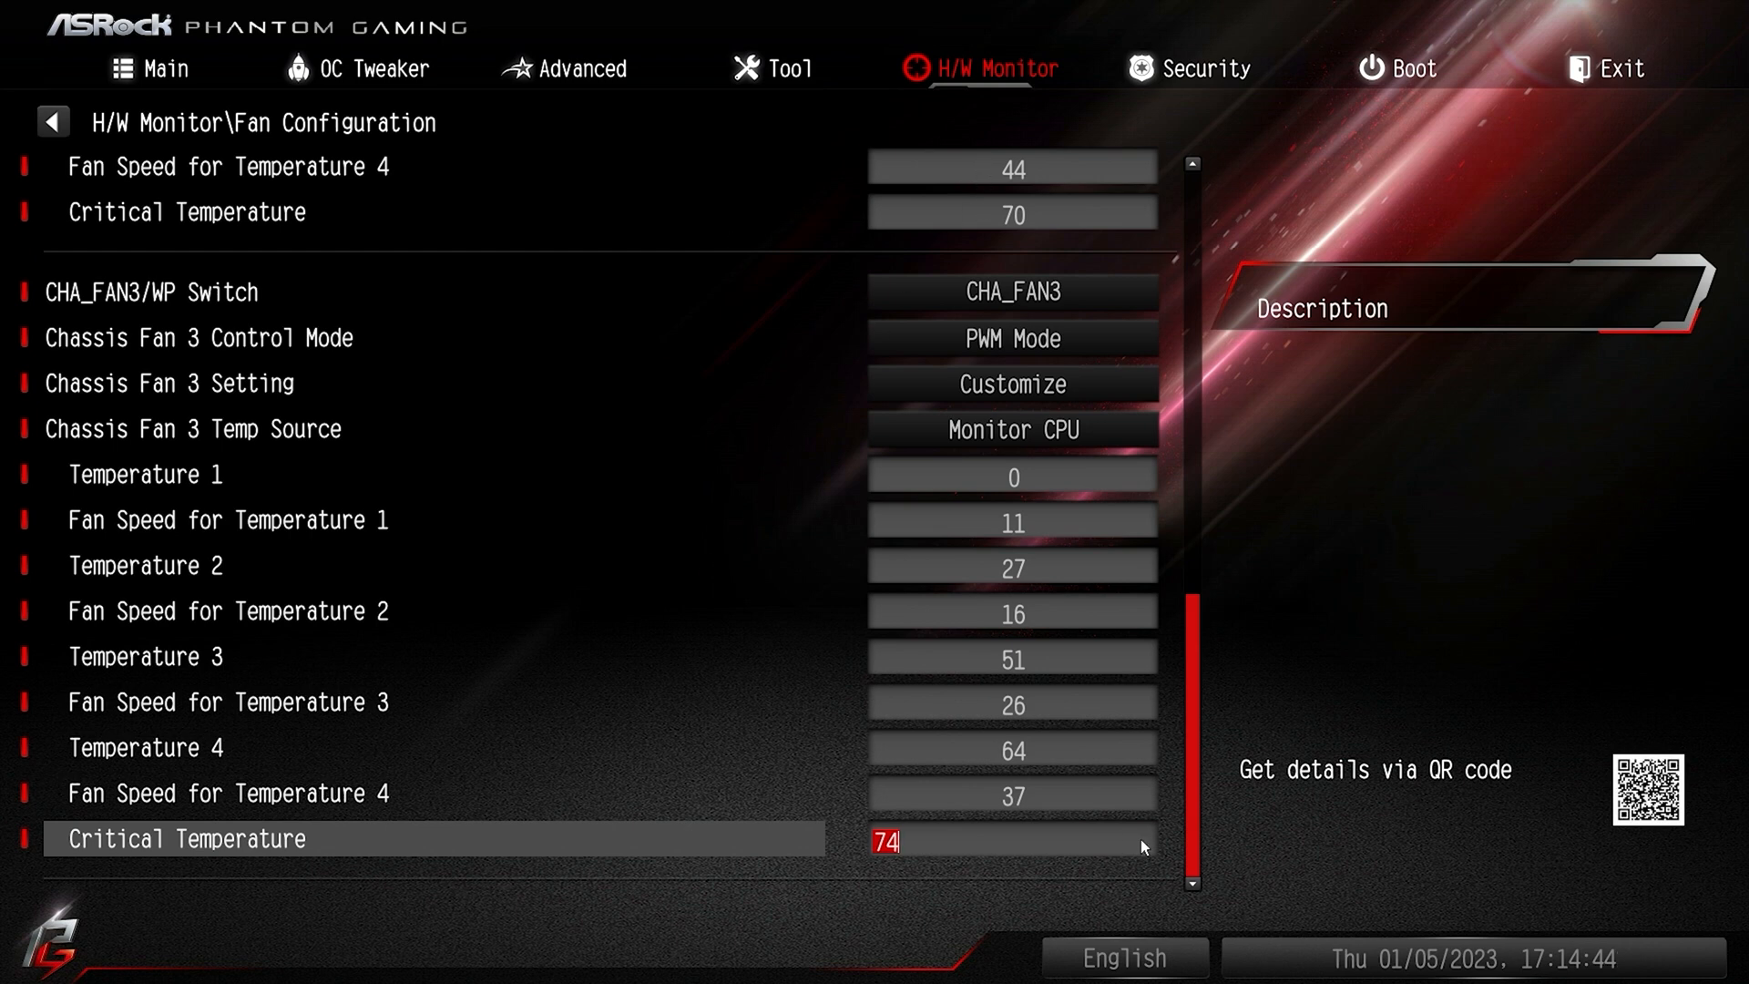
- Look back over the Chassis Fan 3 and Chassis Fan 2 settings and return to the main H/W Monitor page
key(Up)
key(Up)
key(Up)
key(Up)
key(Up)
key(Up)
key(Up)
key(Up)
key(Up)
key(Up)
key(Up)
key(Up)
key(Up)
key(Up)
key(Up)
key(Up)
key(Up)
key(Up)
key(Up)
key(Up)
key(Up)
key(Up)
key(Up)
key(Up)
key(Up)
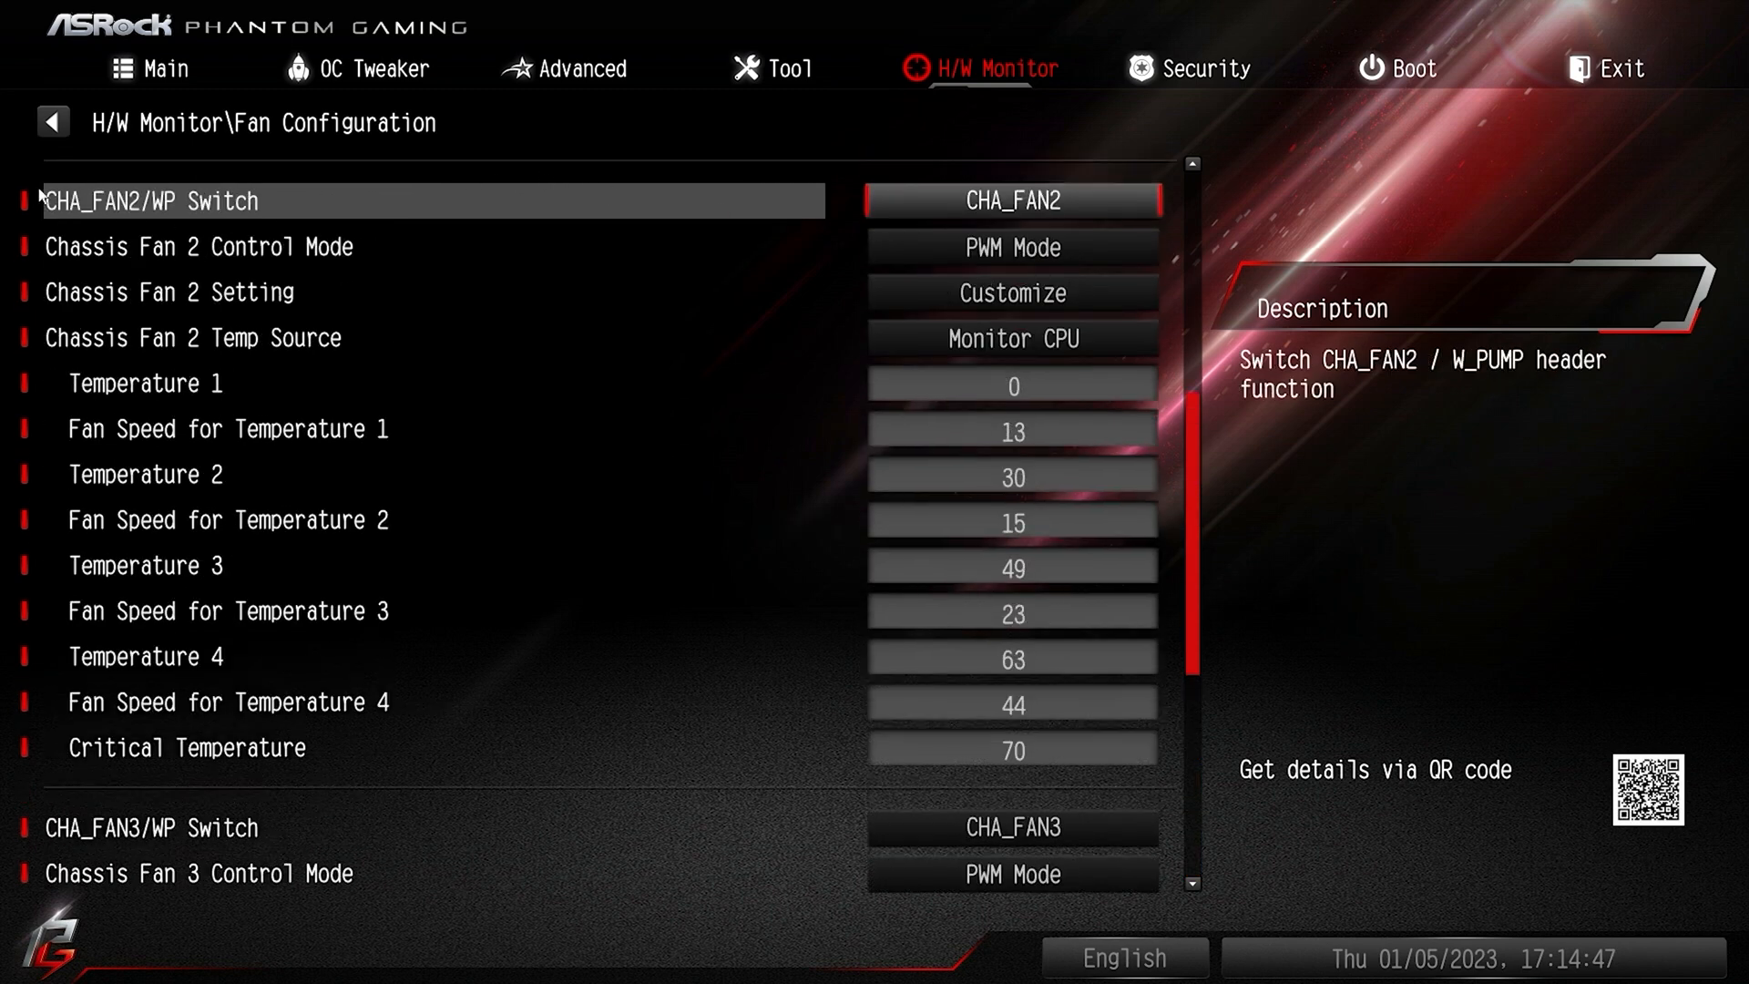
click(65, 124)
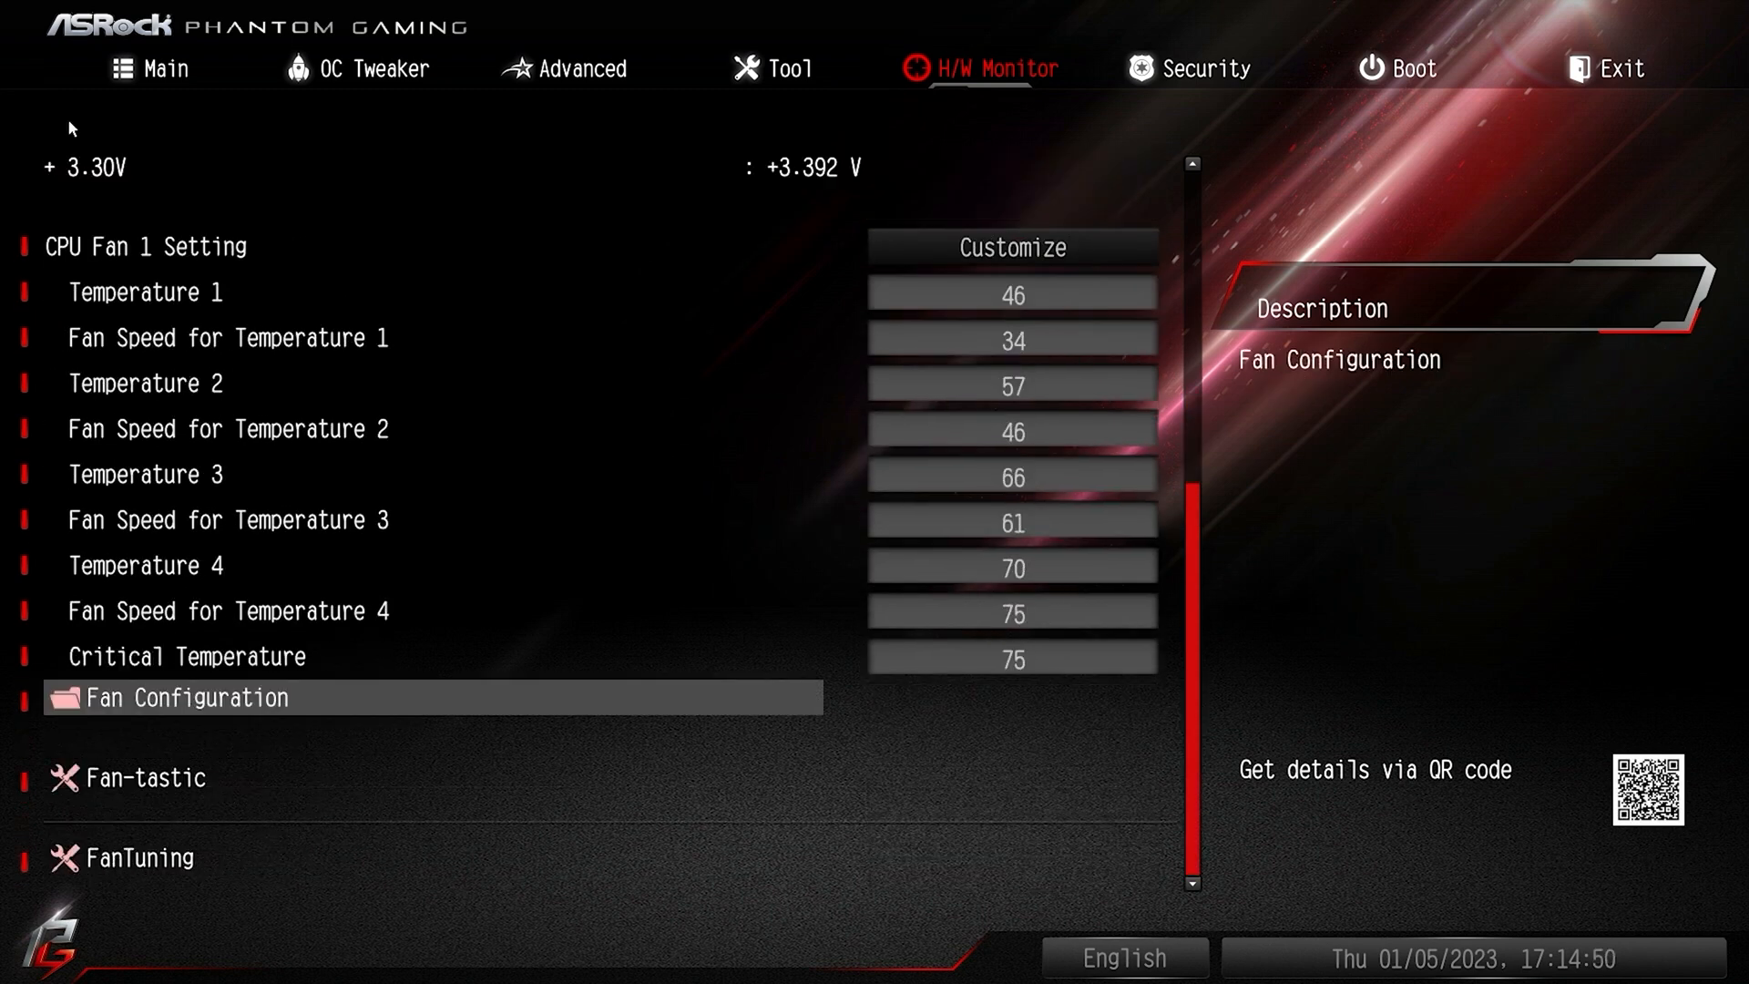
- In Fan-tastic, reshape the CPU Fan 1 curve to P1 30°C/22%, P2 53°C/38% and P3 64°C/57%, and apply it
key(Down)
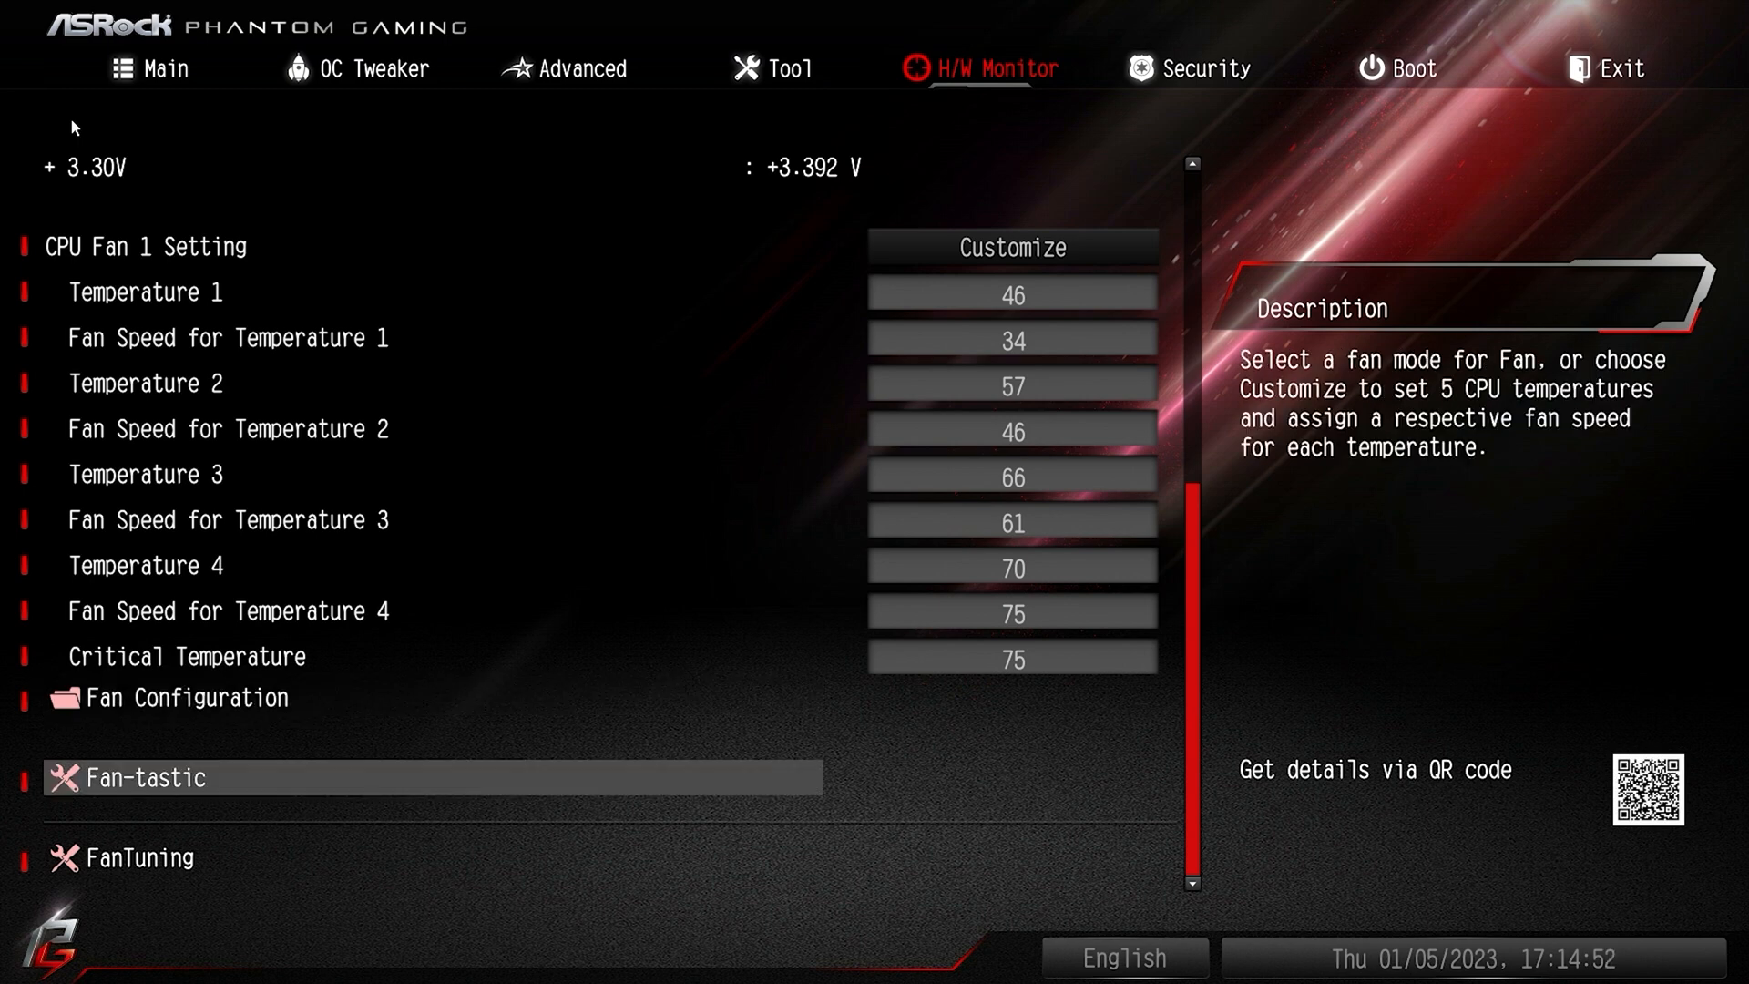
key(Return)
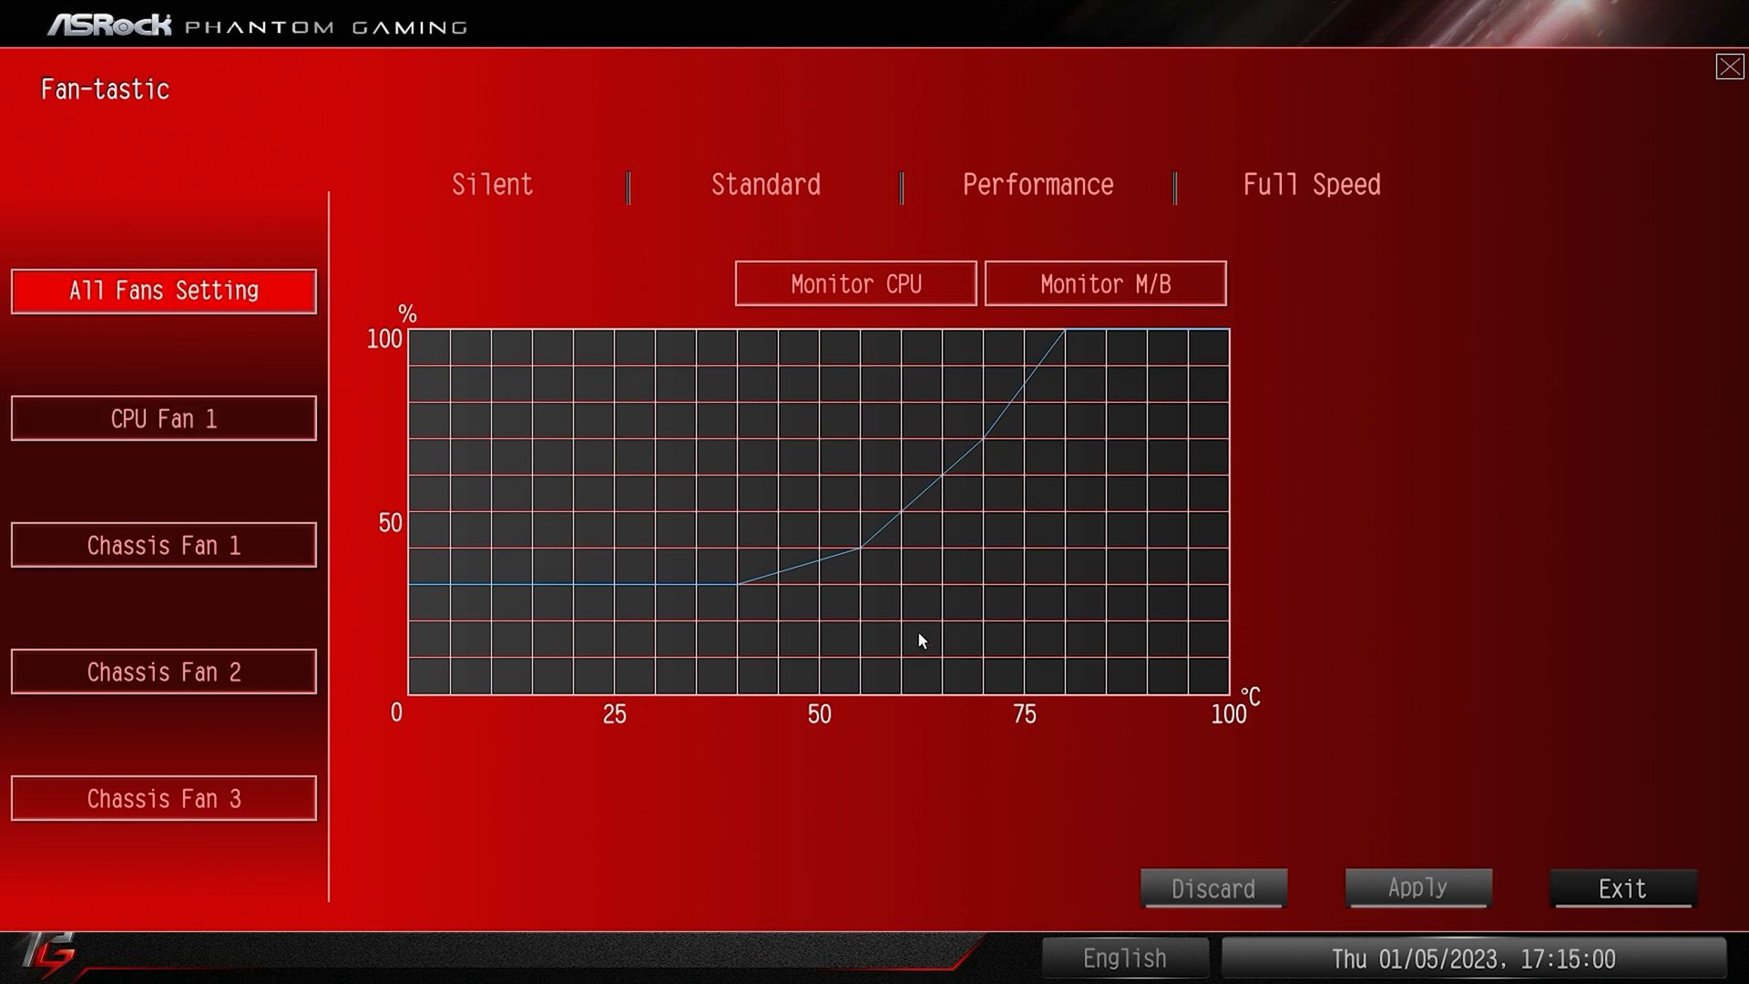
click(157, 419)
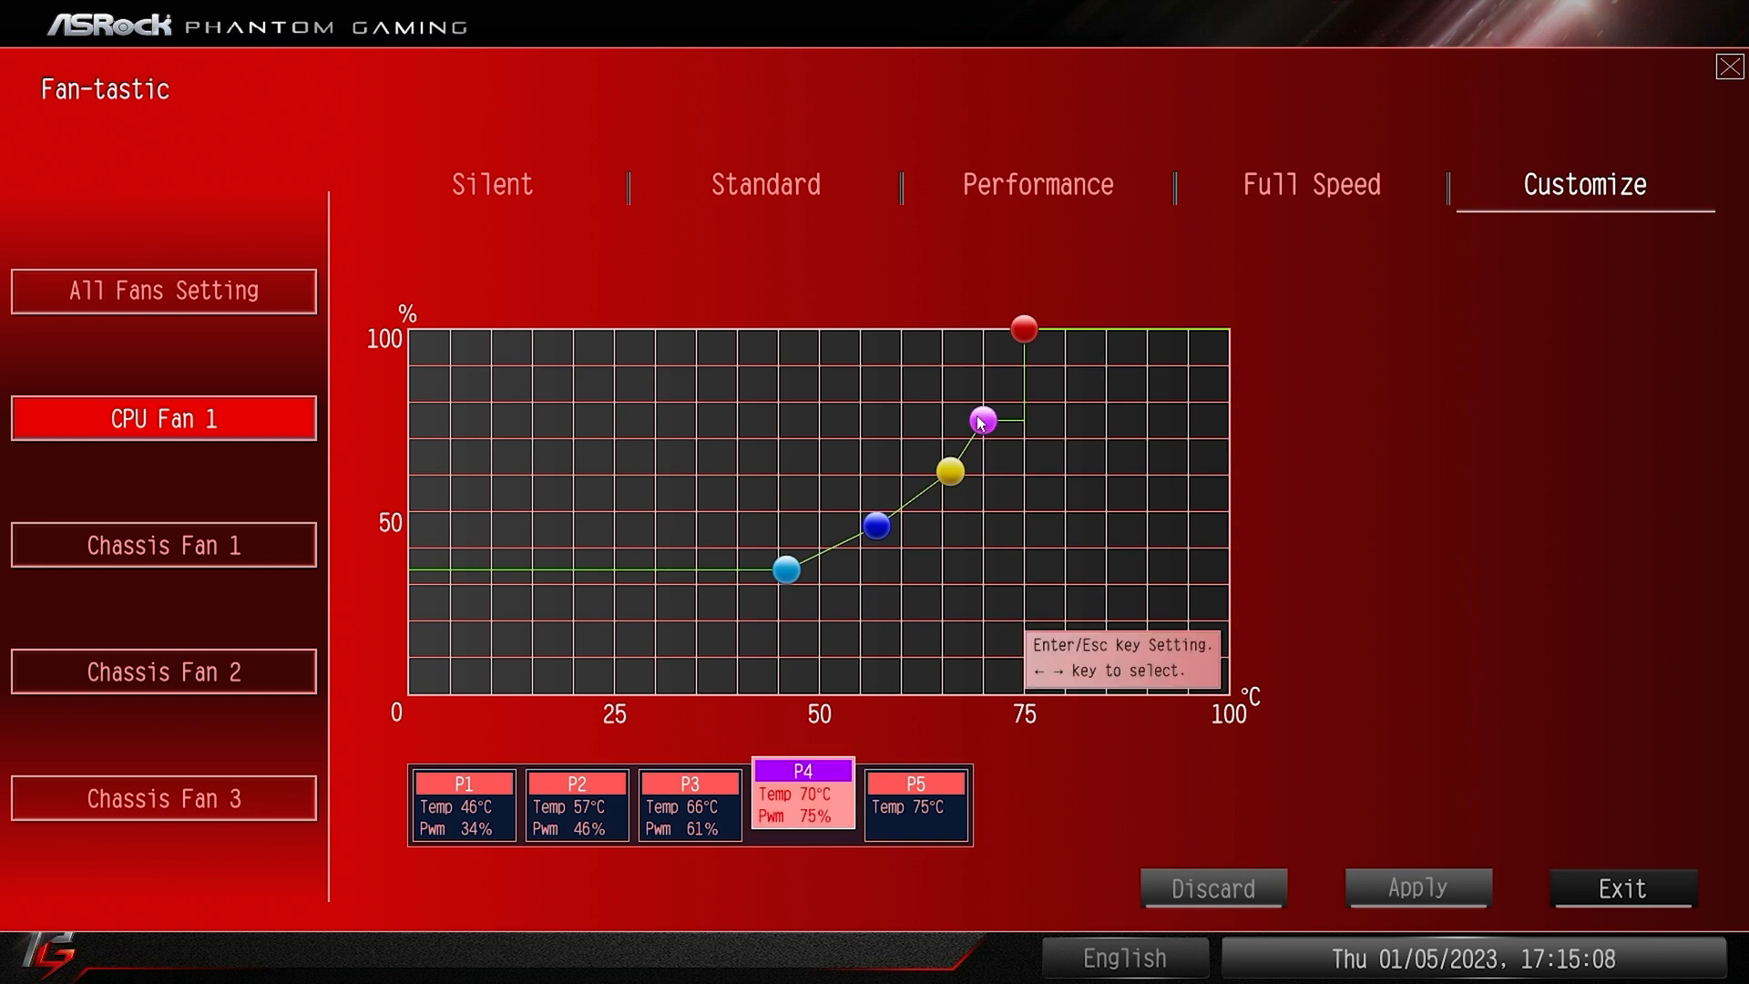
drag(950, 471, 933, 485)
drag(880, 538, 659, 626)
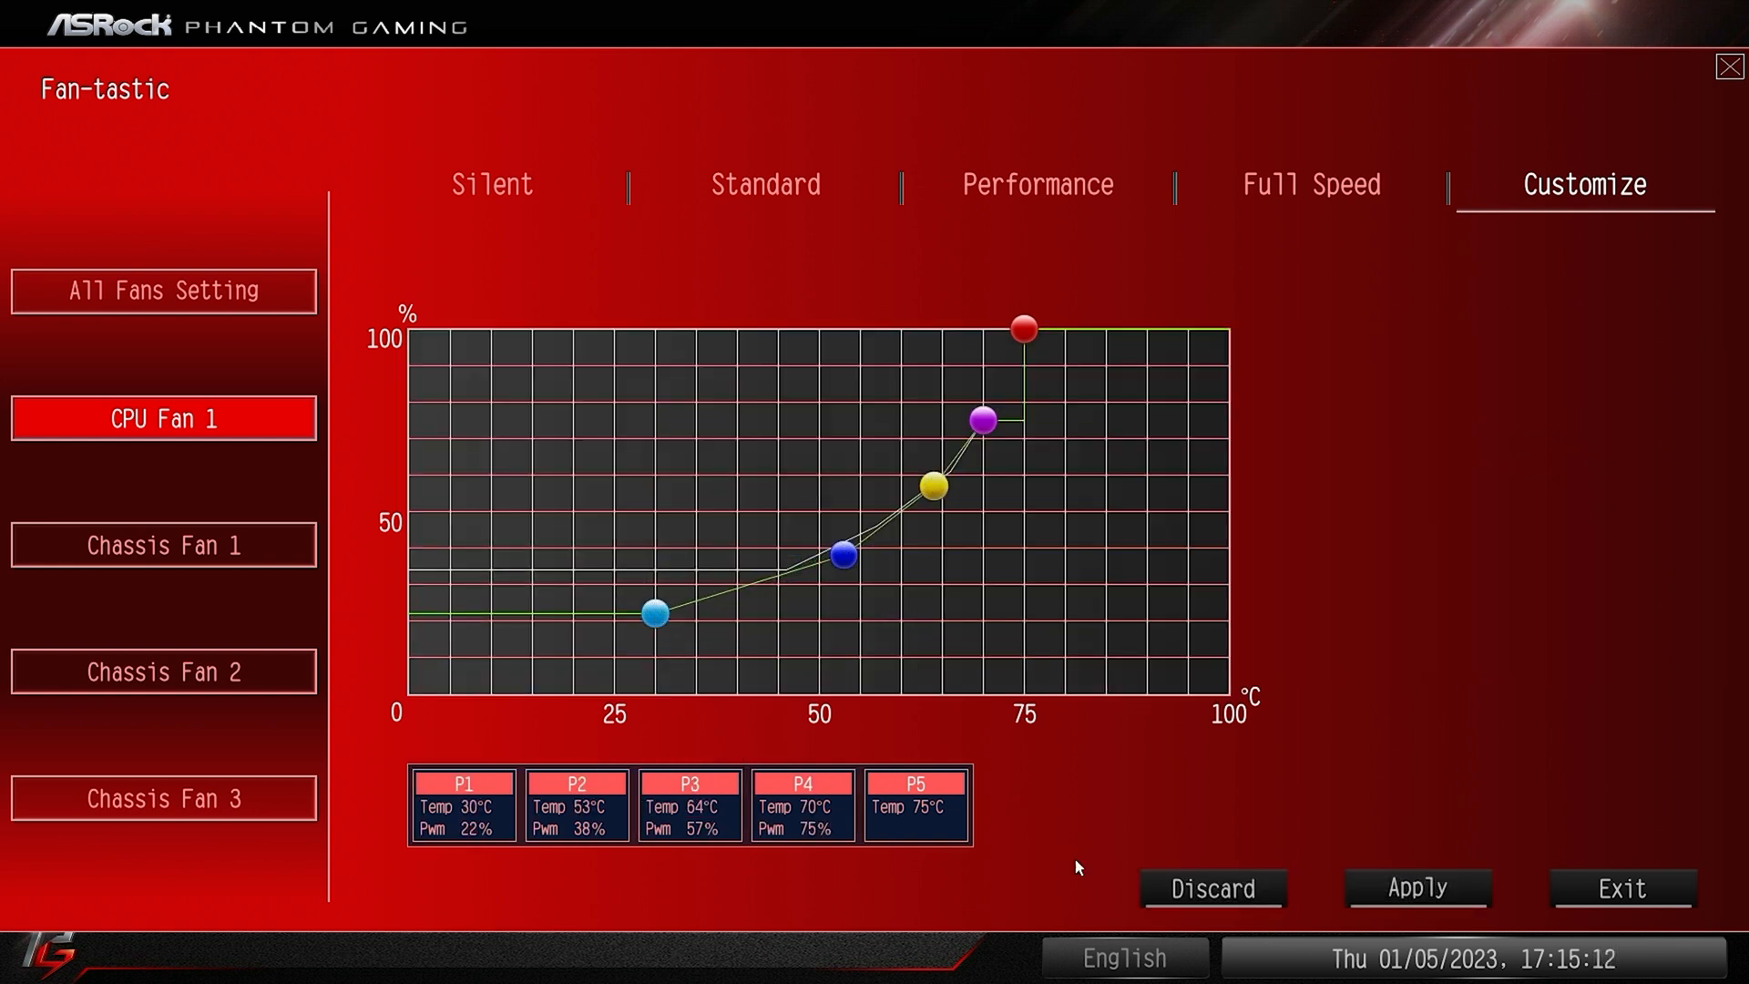
click(1423, 880)
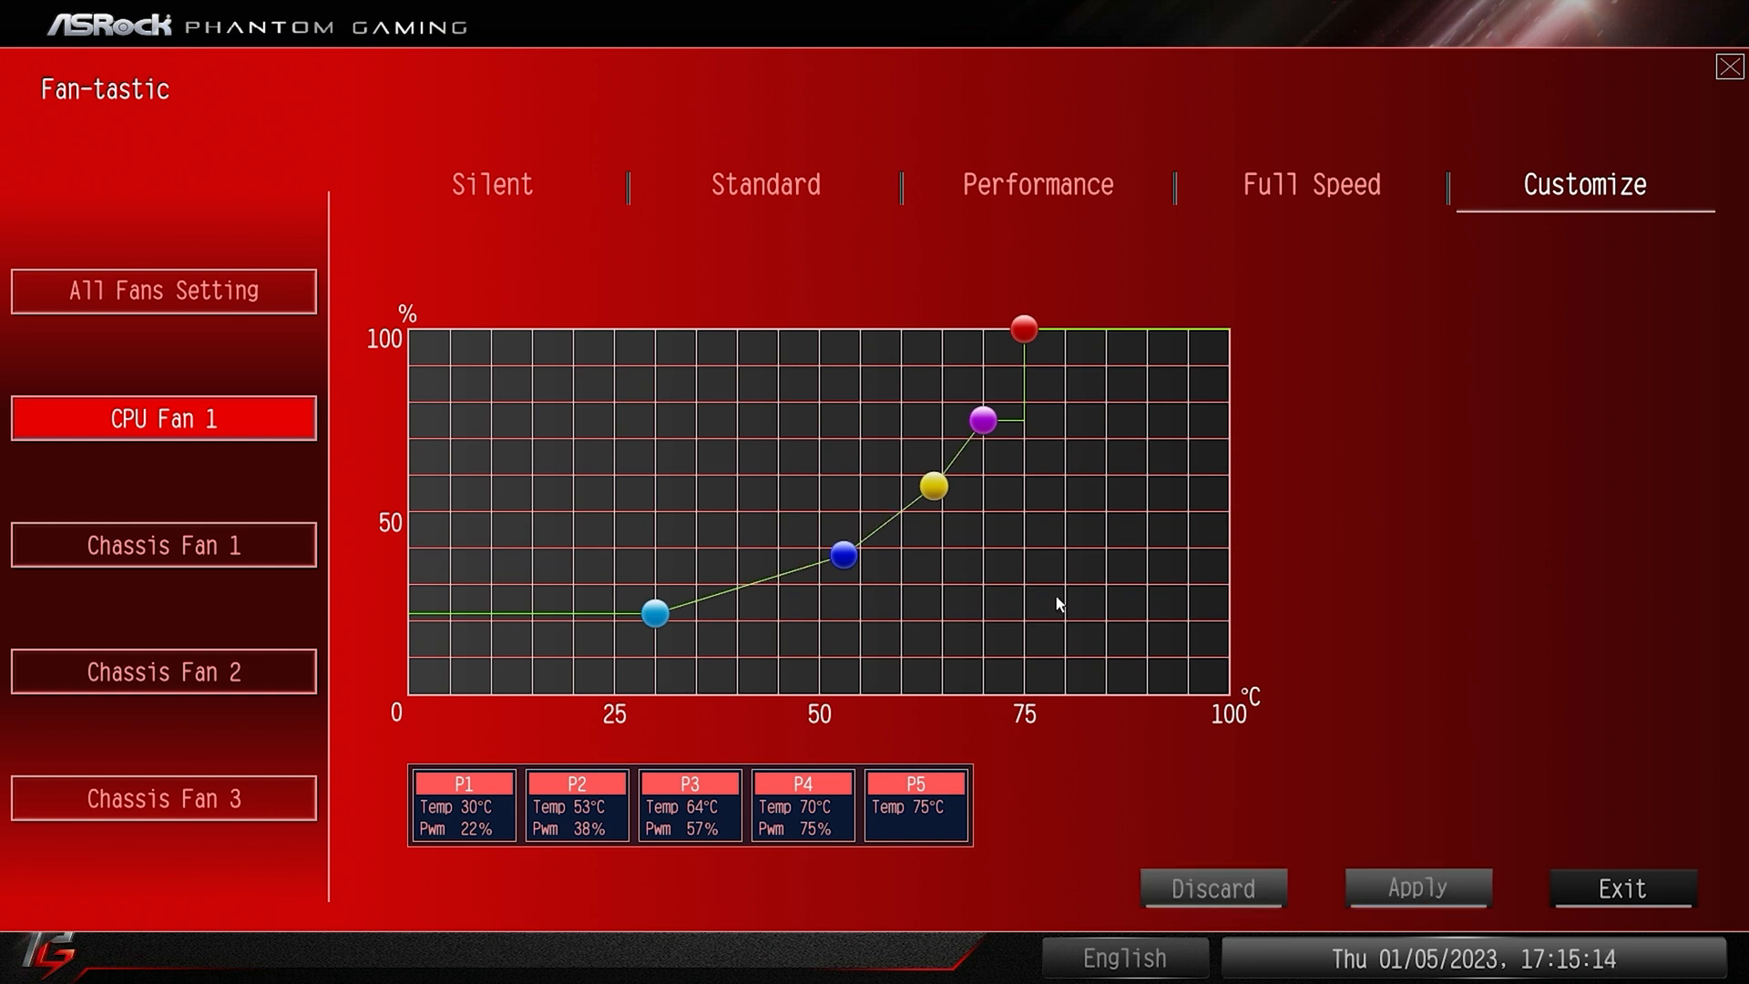
- Reshape the Chassis Fan 1 curve to P1 19°C/0%, P2 49°C/4% and P3 66°C/7%, and apply it
click(221, 561)
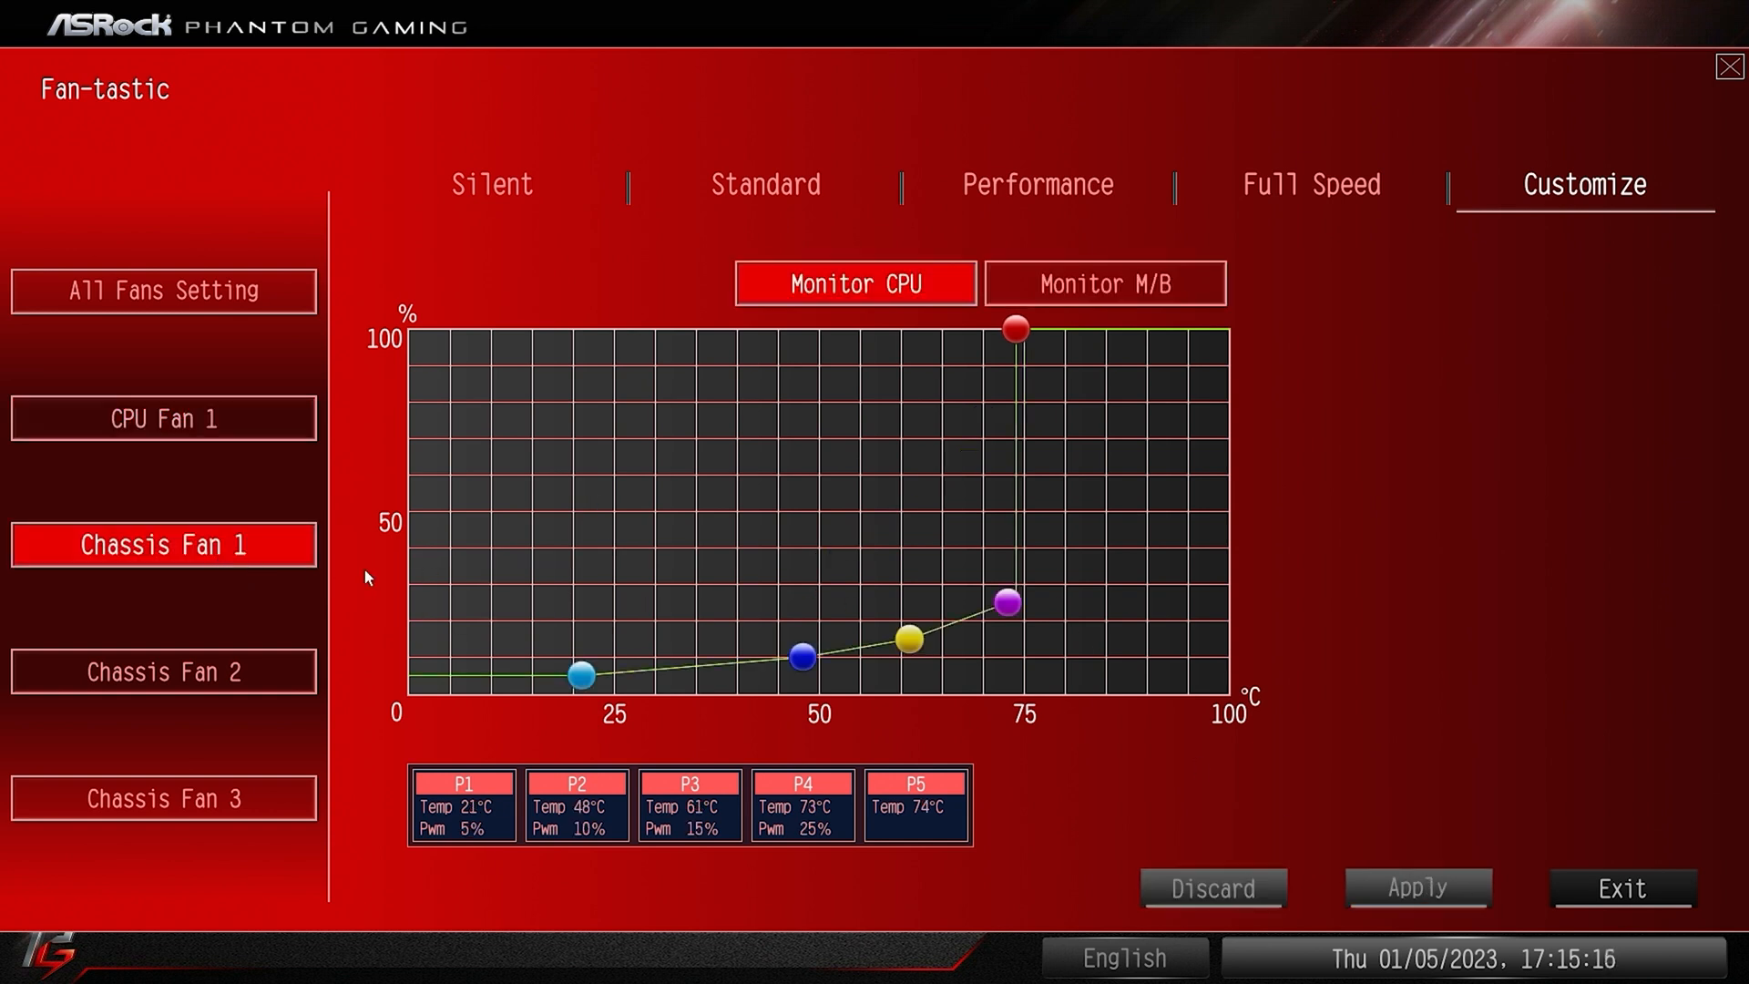
click(580, 676)
drag(580, 681, 564, 693)
drag(802, 656, 812, 678)
click(909, 638)
drag(909, 638, 950, 668)
click(1394, 892)
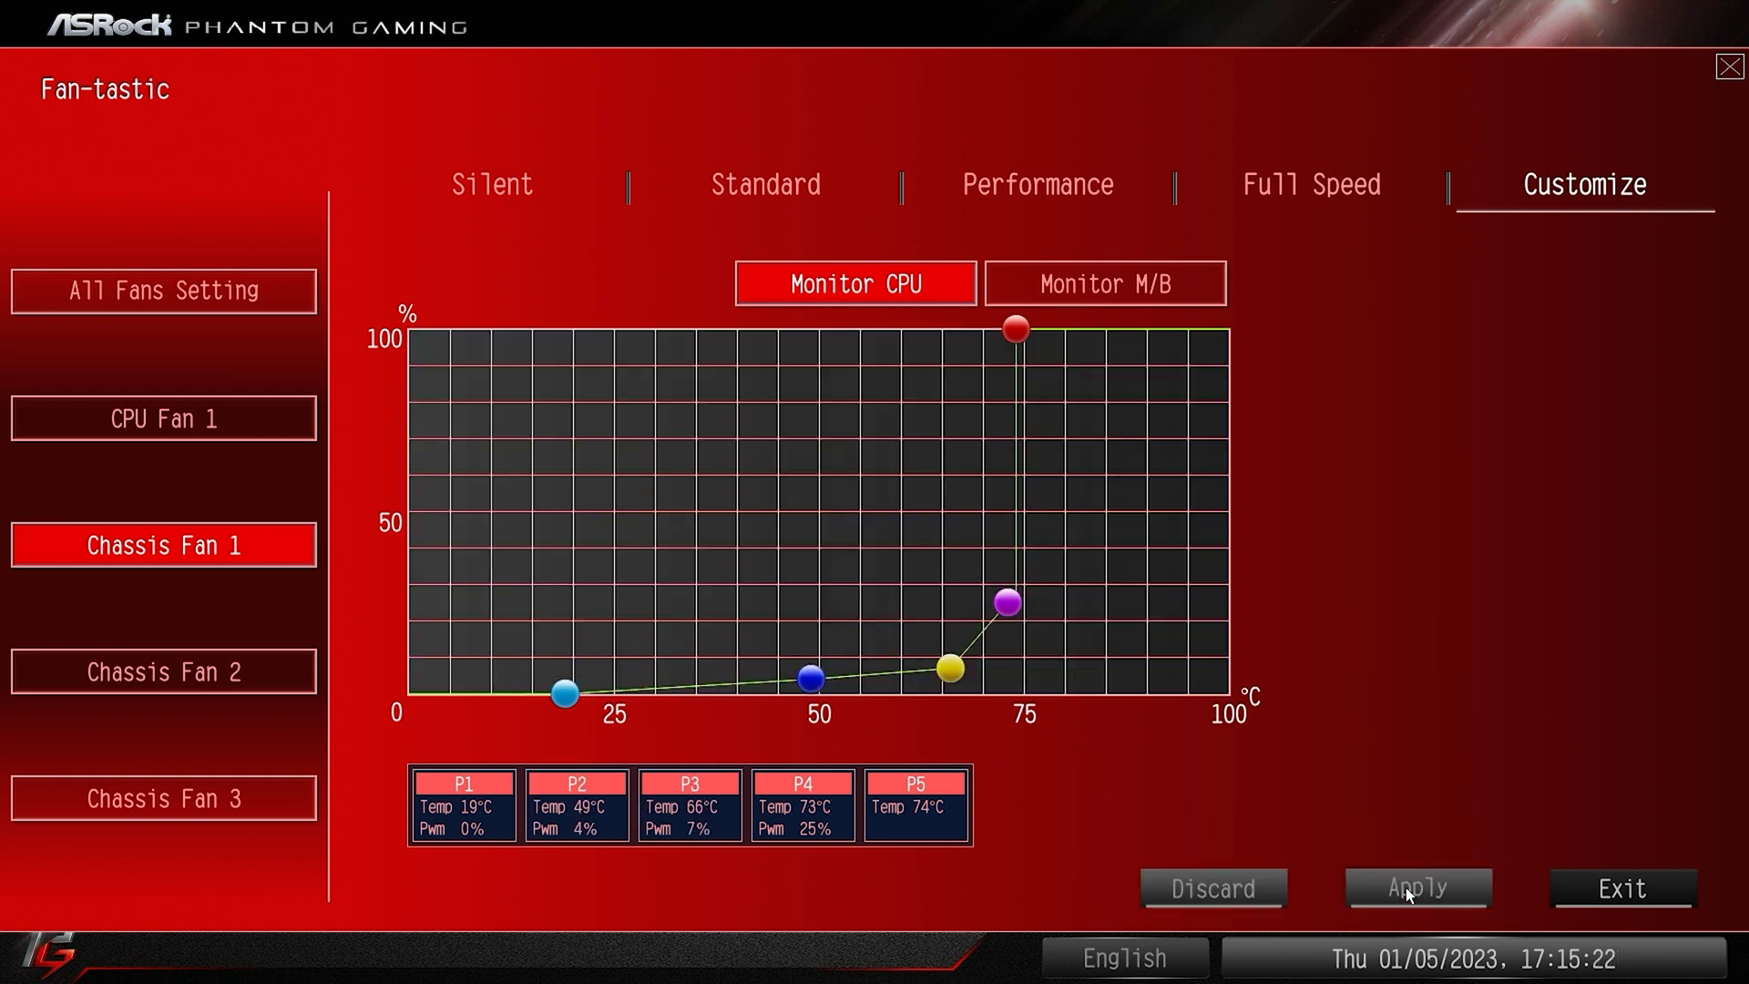
- Reshape the Chassis Fan 2 curve to P1 0°C/6%, P2 32°C/6%, P3 55°C/7% and P4 64°C/26%, and apply it
click(198, 683)
click(655, 638)
drag(656, 639, 671, 671)
click(811, 608)
drag(810, 608, 859, 669)
click(925, 532)
drag(925, 533, 933, 598)
click(1403, 892)
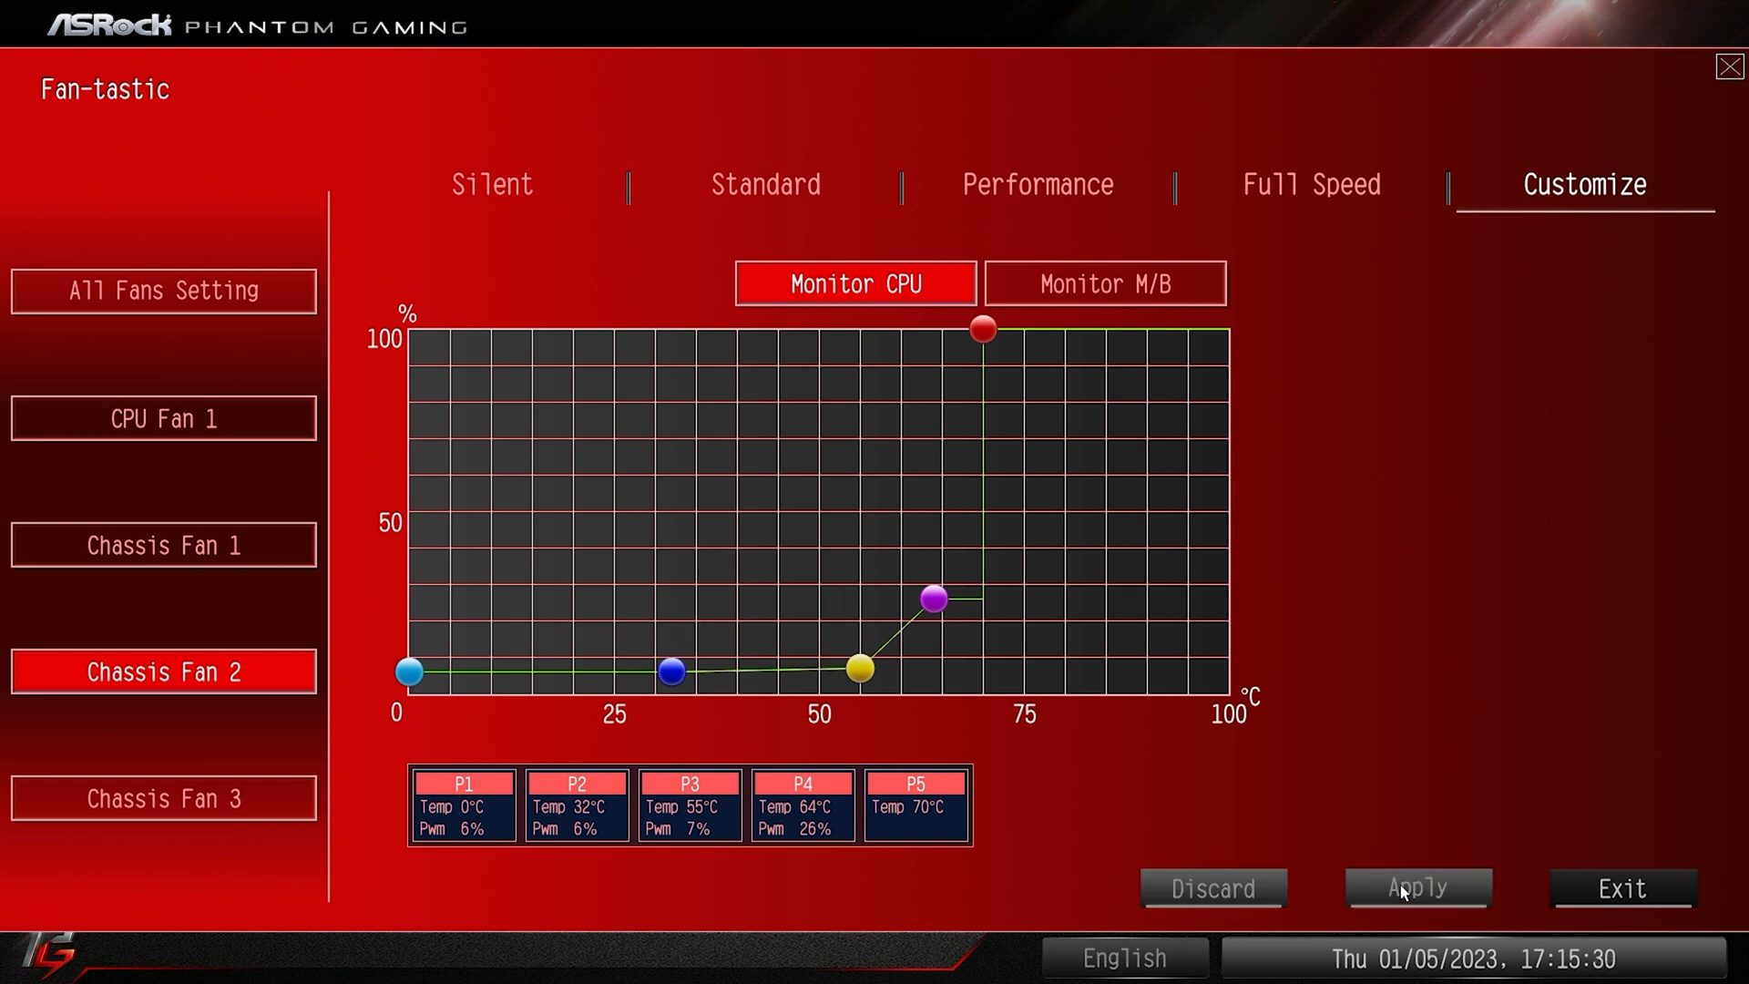
- Reshape the Chassis Fan 3 curve to P1 0°C/0%, P2 23°C/7% and P3 47°C/11%, and apply it
click(182, 794)
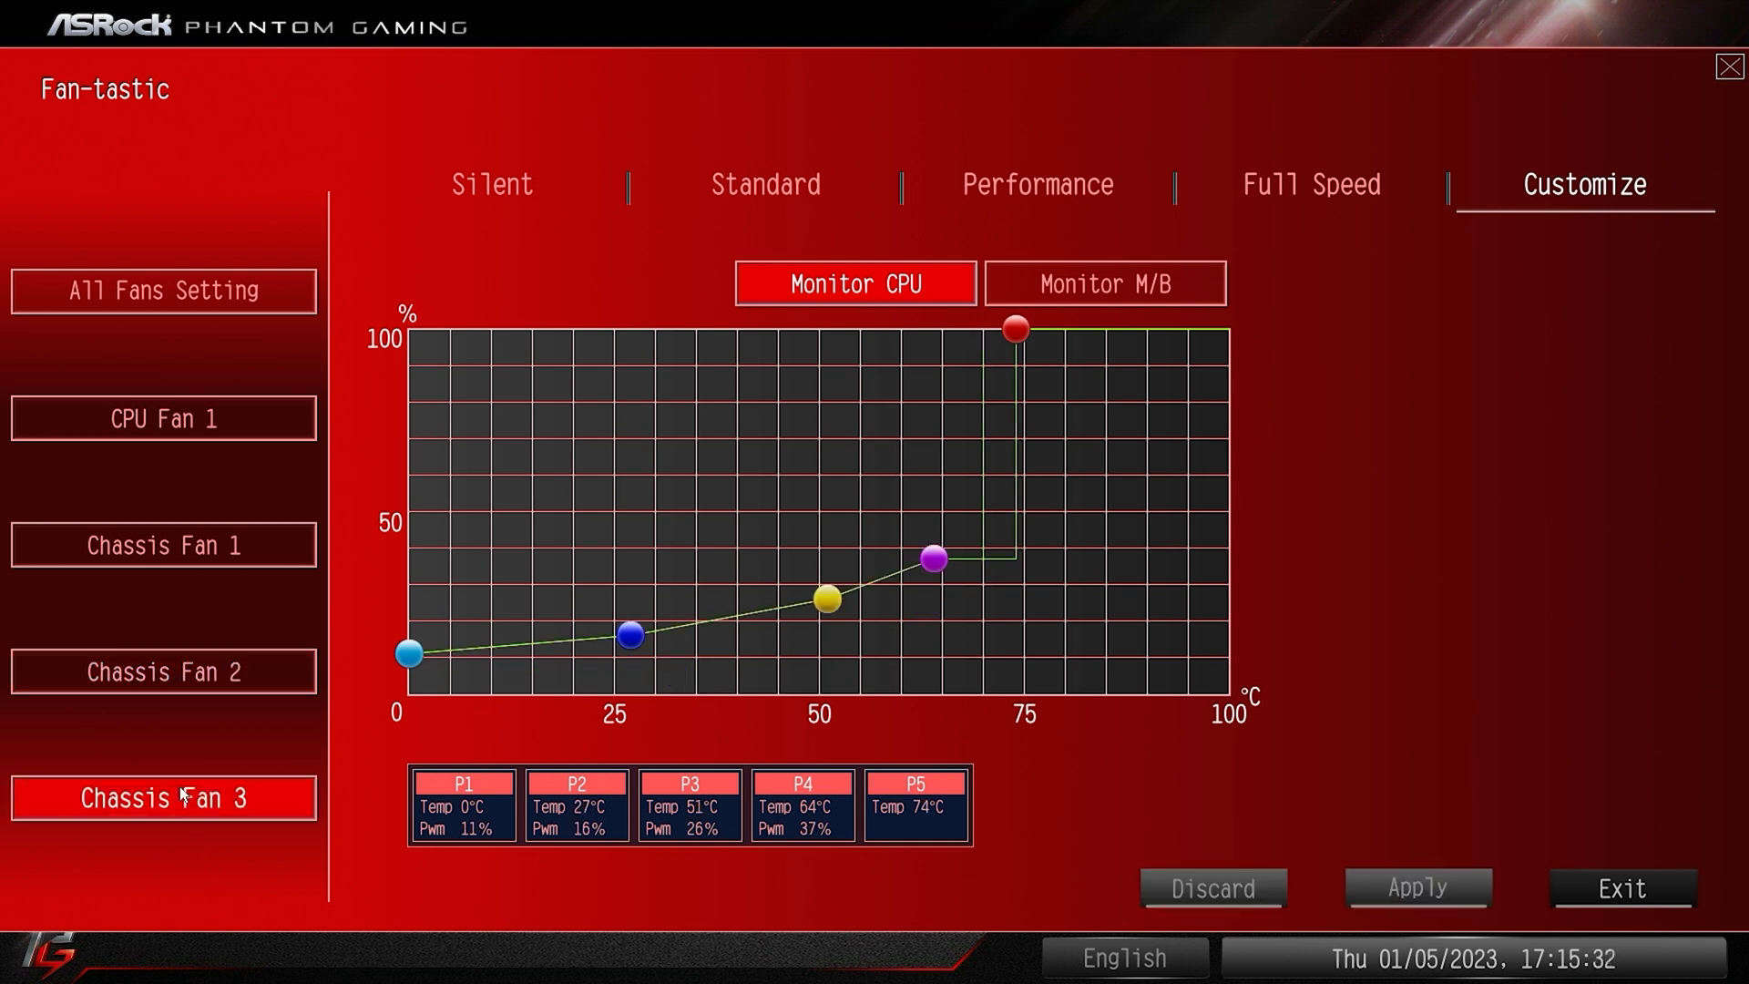
click(827, 599)
drag(827, 599, 597, 668)
click(630, 653)
click(408, 667)
drag(409, 674, 409, 696)
click(1396, 889)
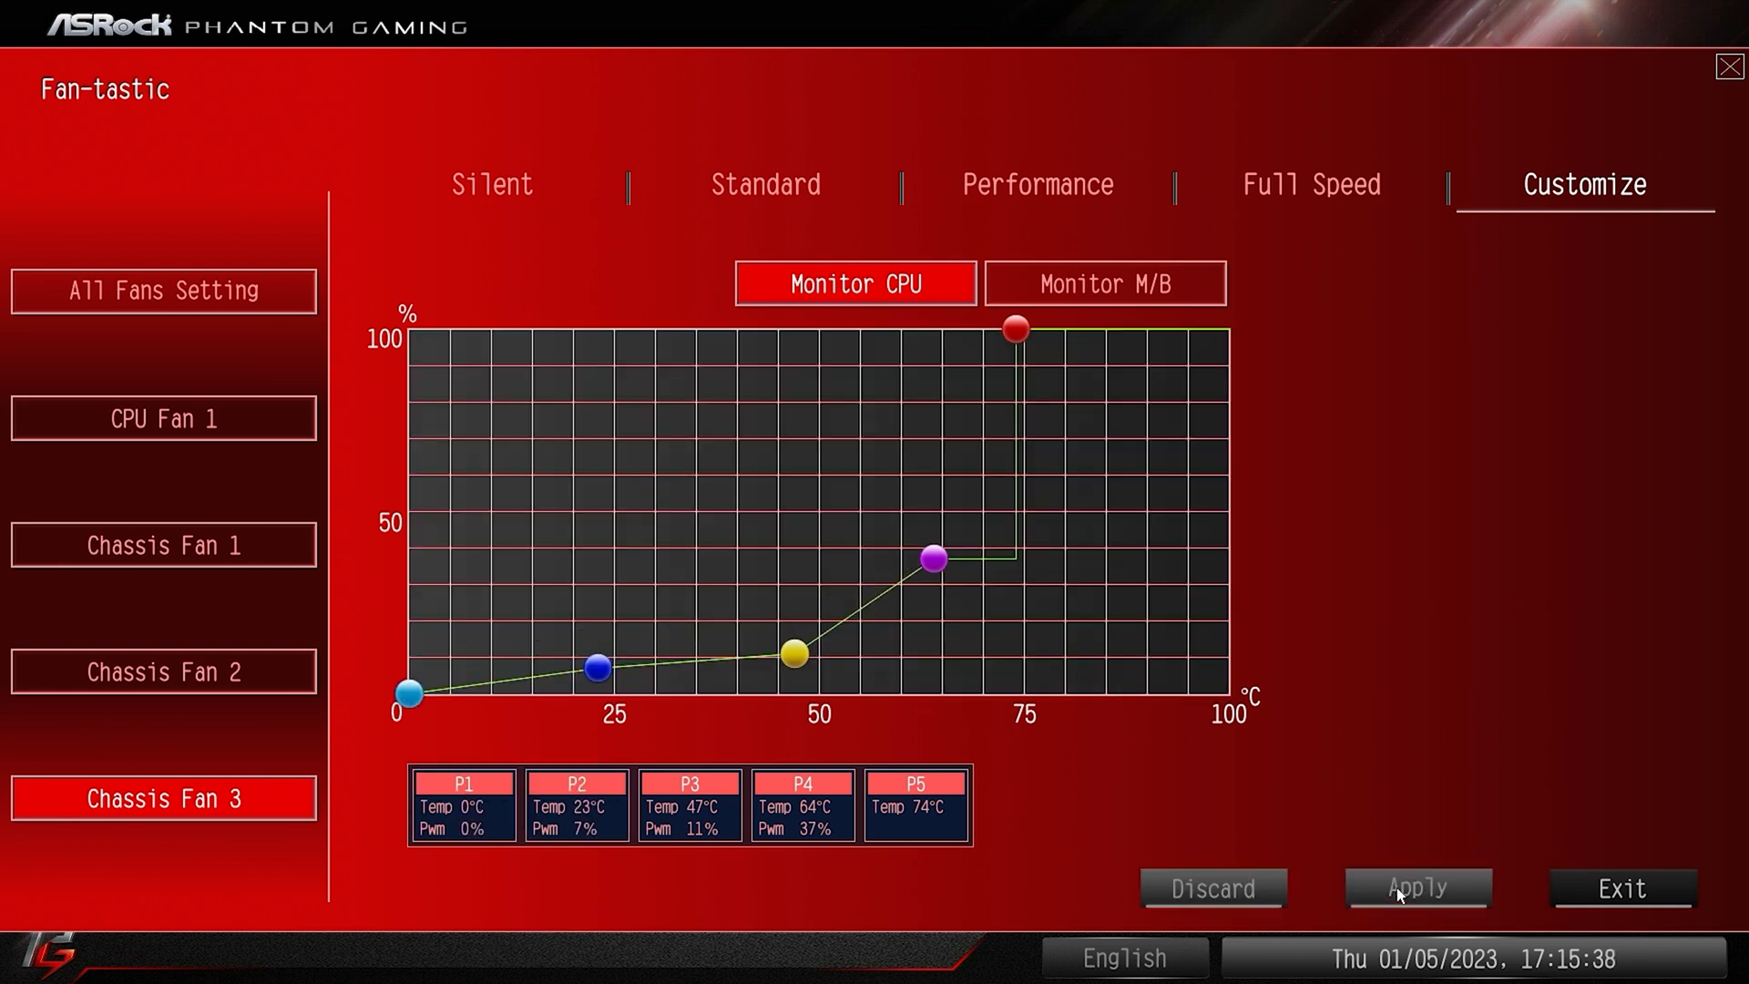
- Raise Chassis Fan 3's P3 point to 21% at 47°C, keep Monitor CPU as its source, apply the curve and leave Fan-tastic
click(794, 653)
drag(794, 652, 794, 617)
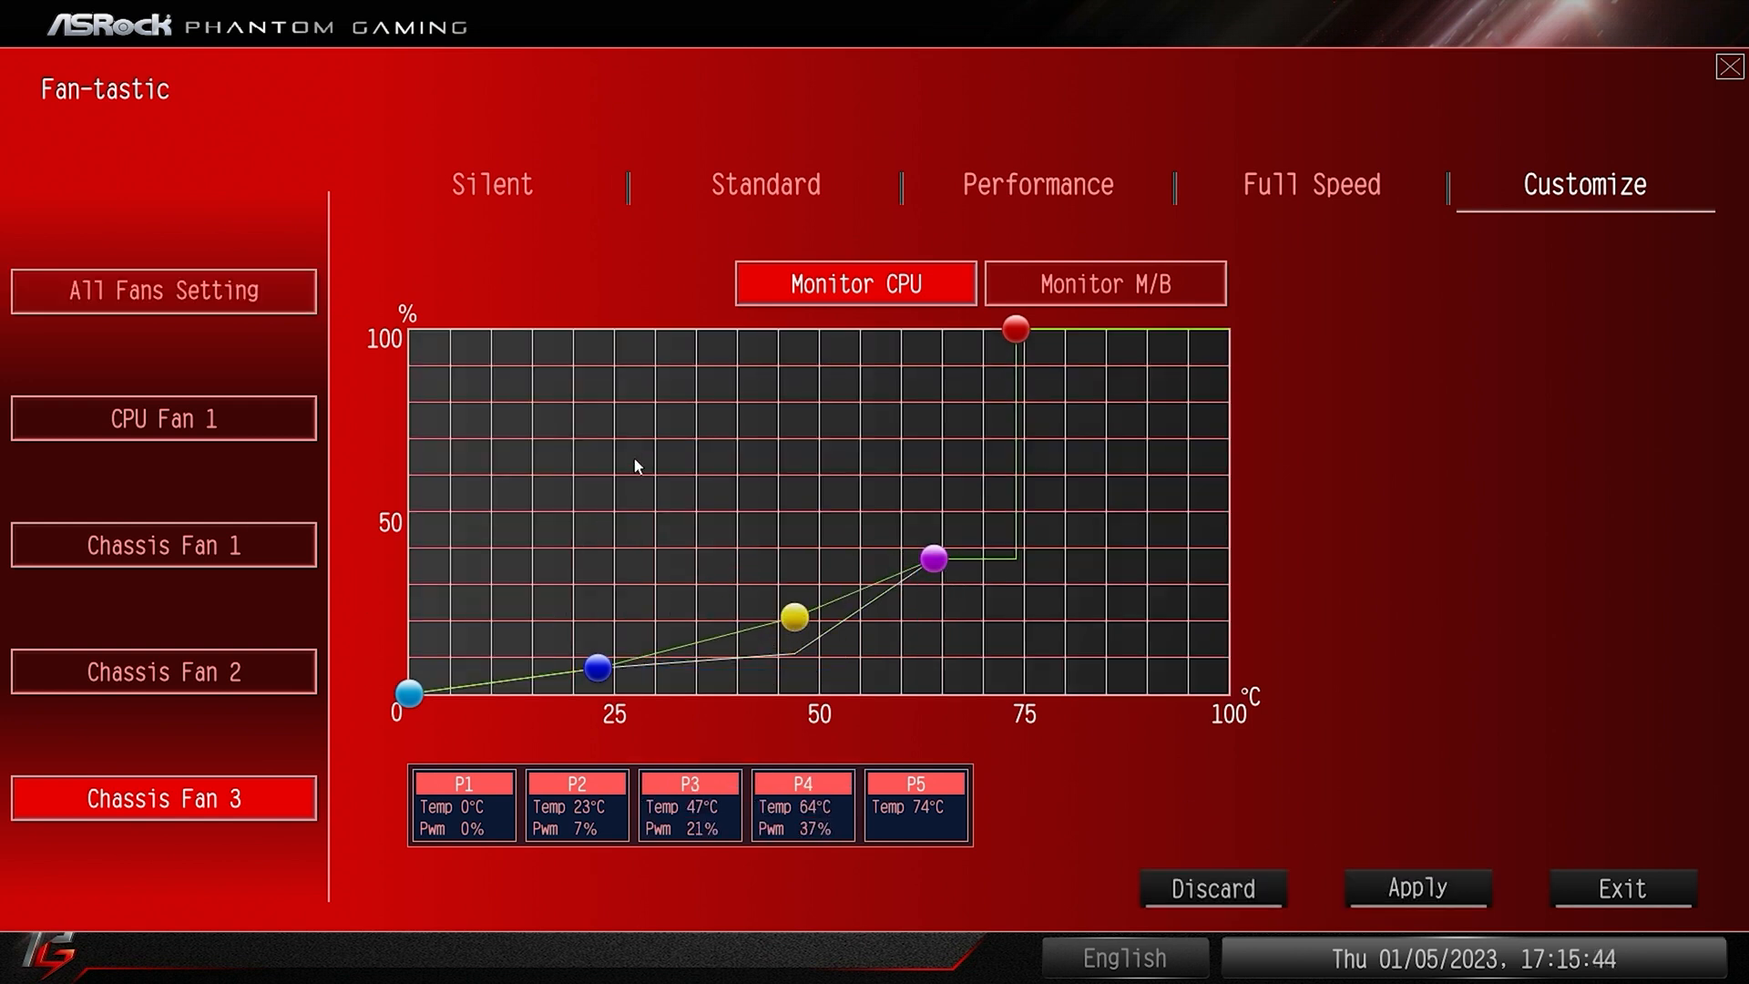
click(1114, 284)
click(882, 285)
click(1455, 887)
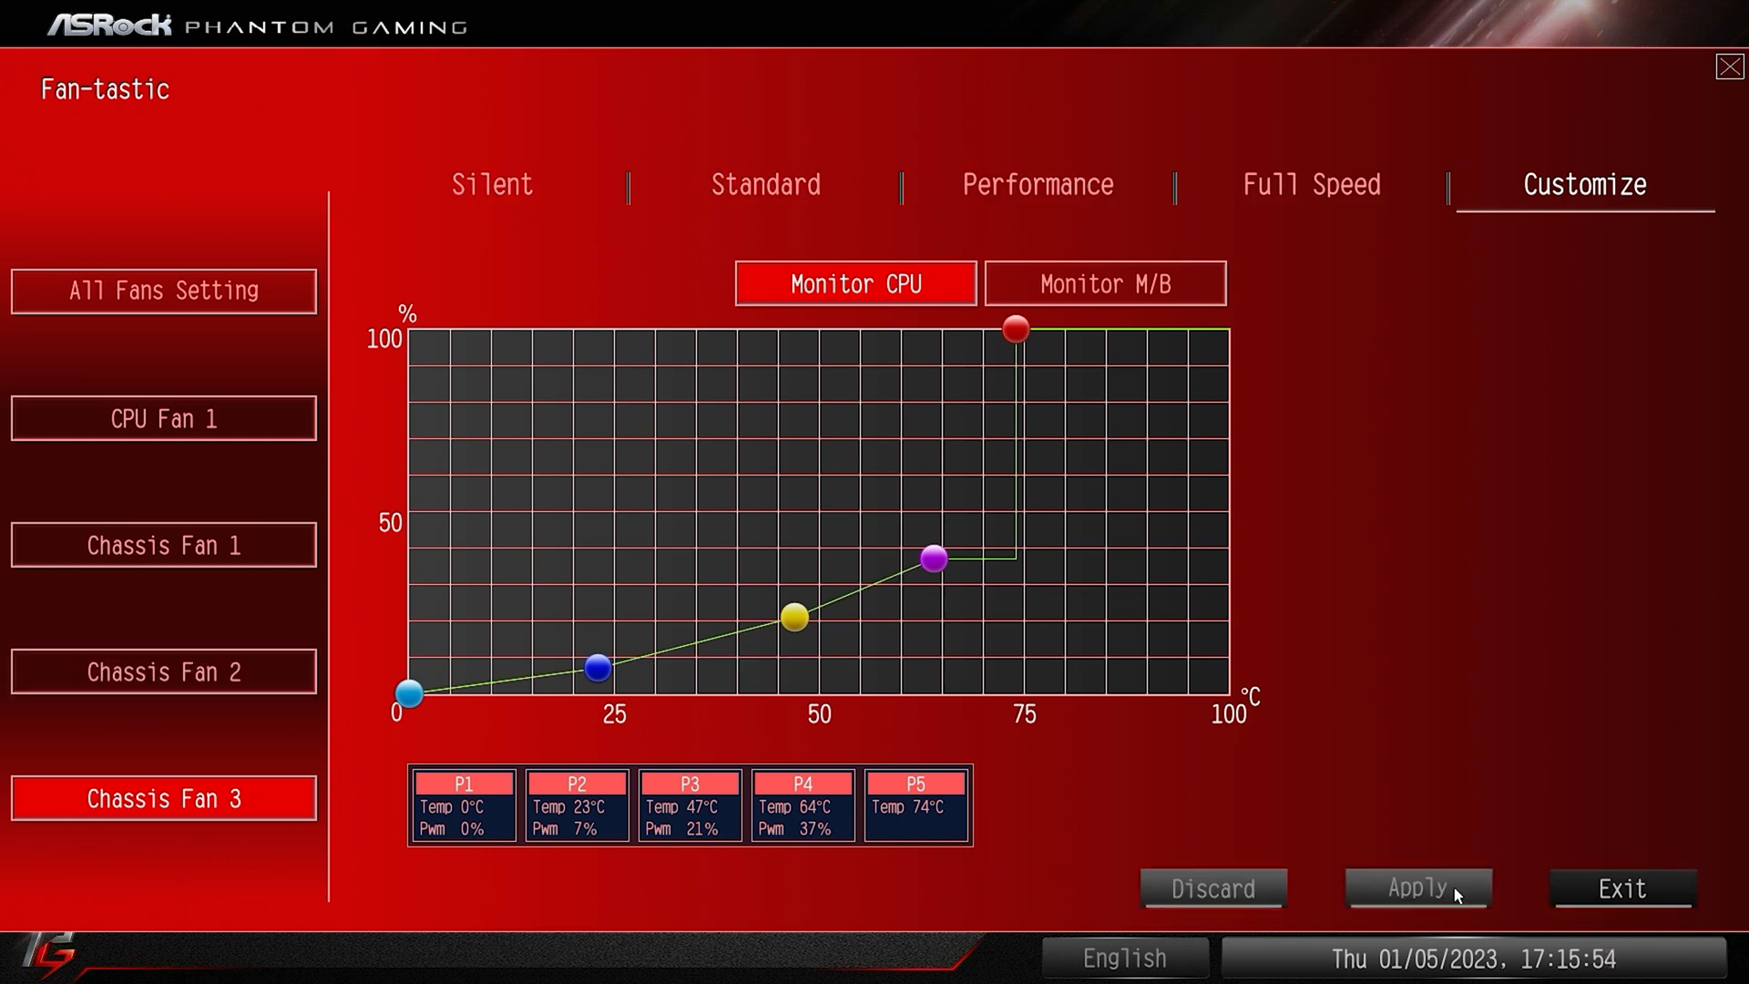
key(Escape)
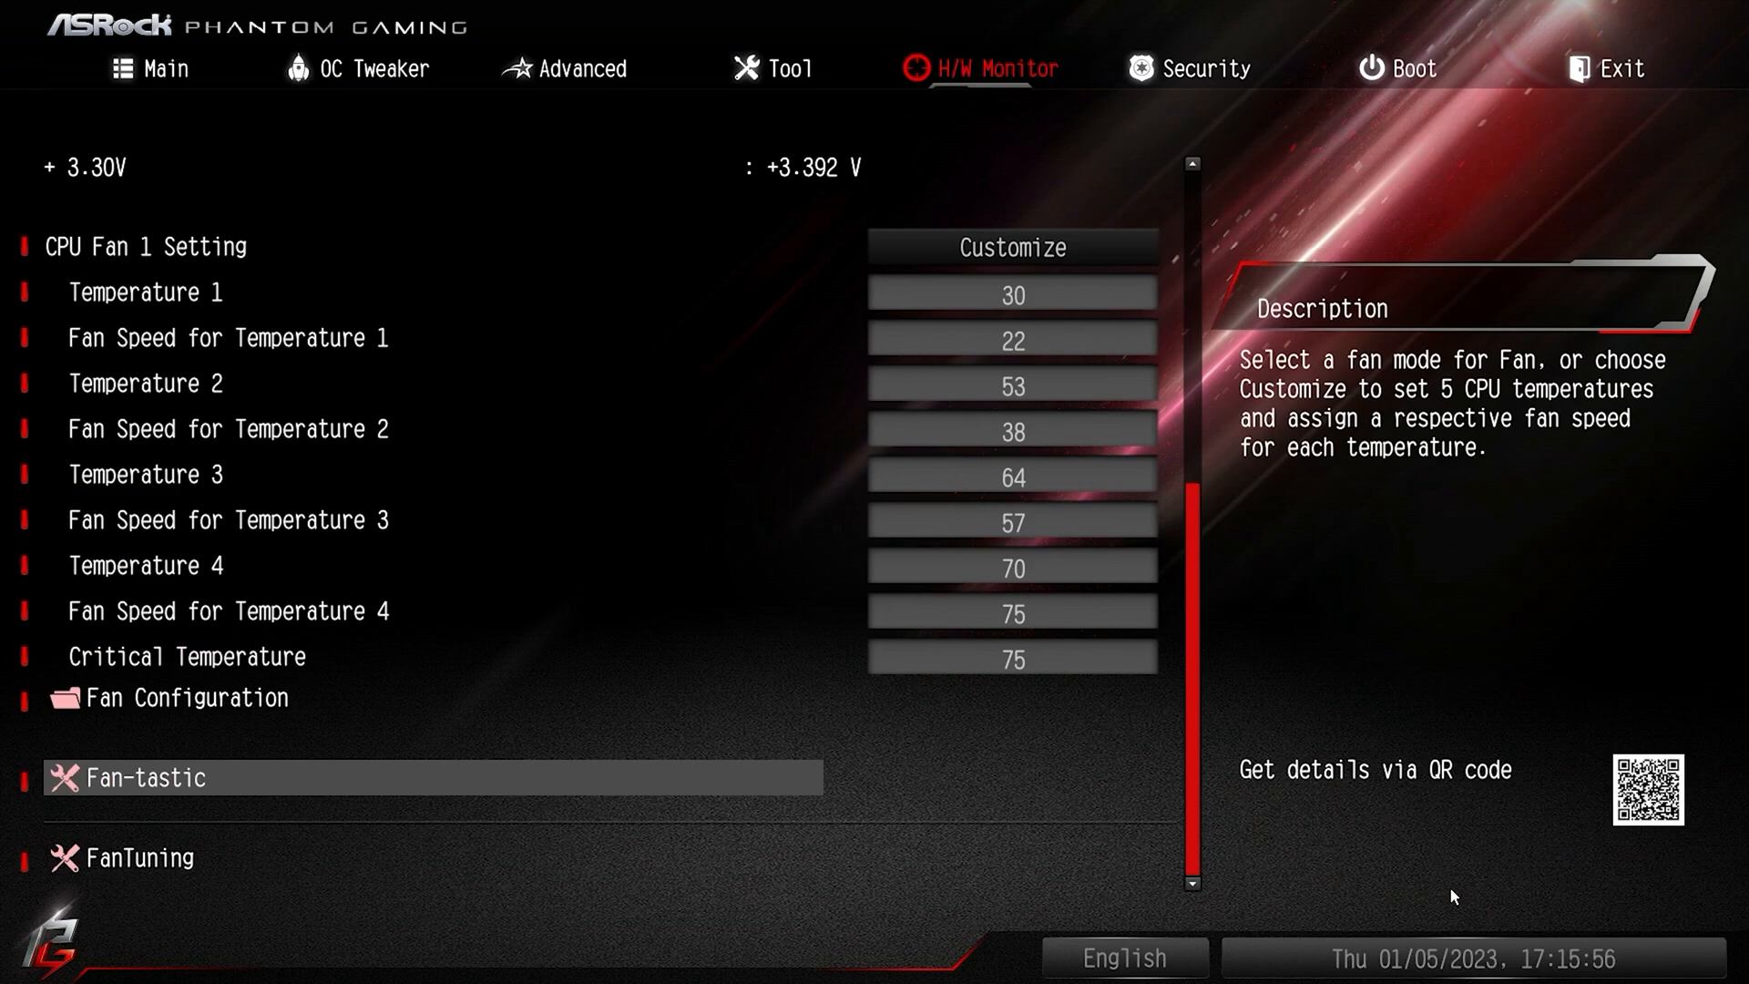
- View the FanTuning function's confirmation dialog and cancel it without running the tuning
key(Down)
key(Return)
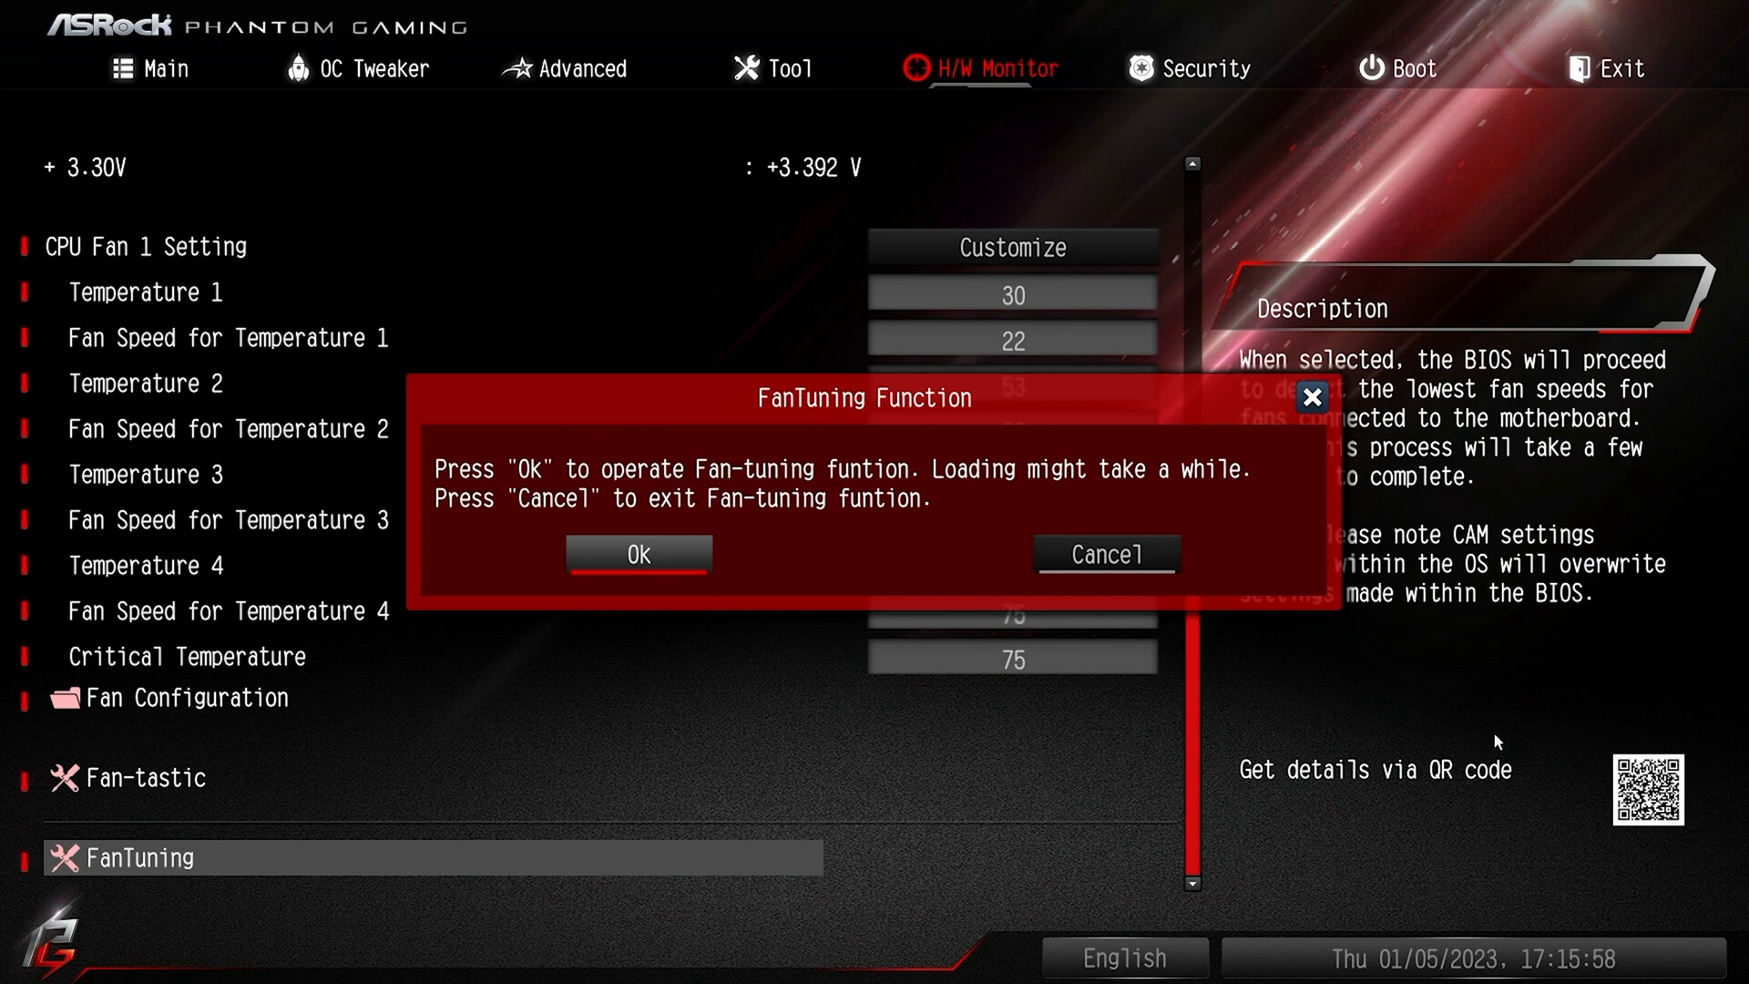
key(Right)
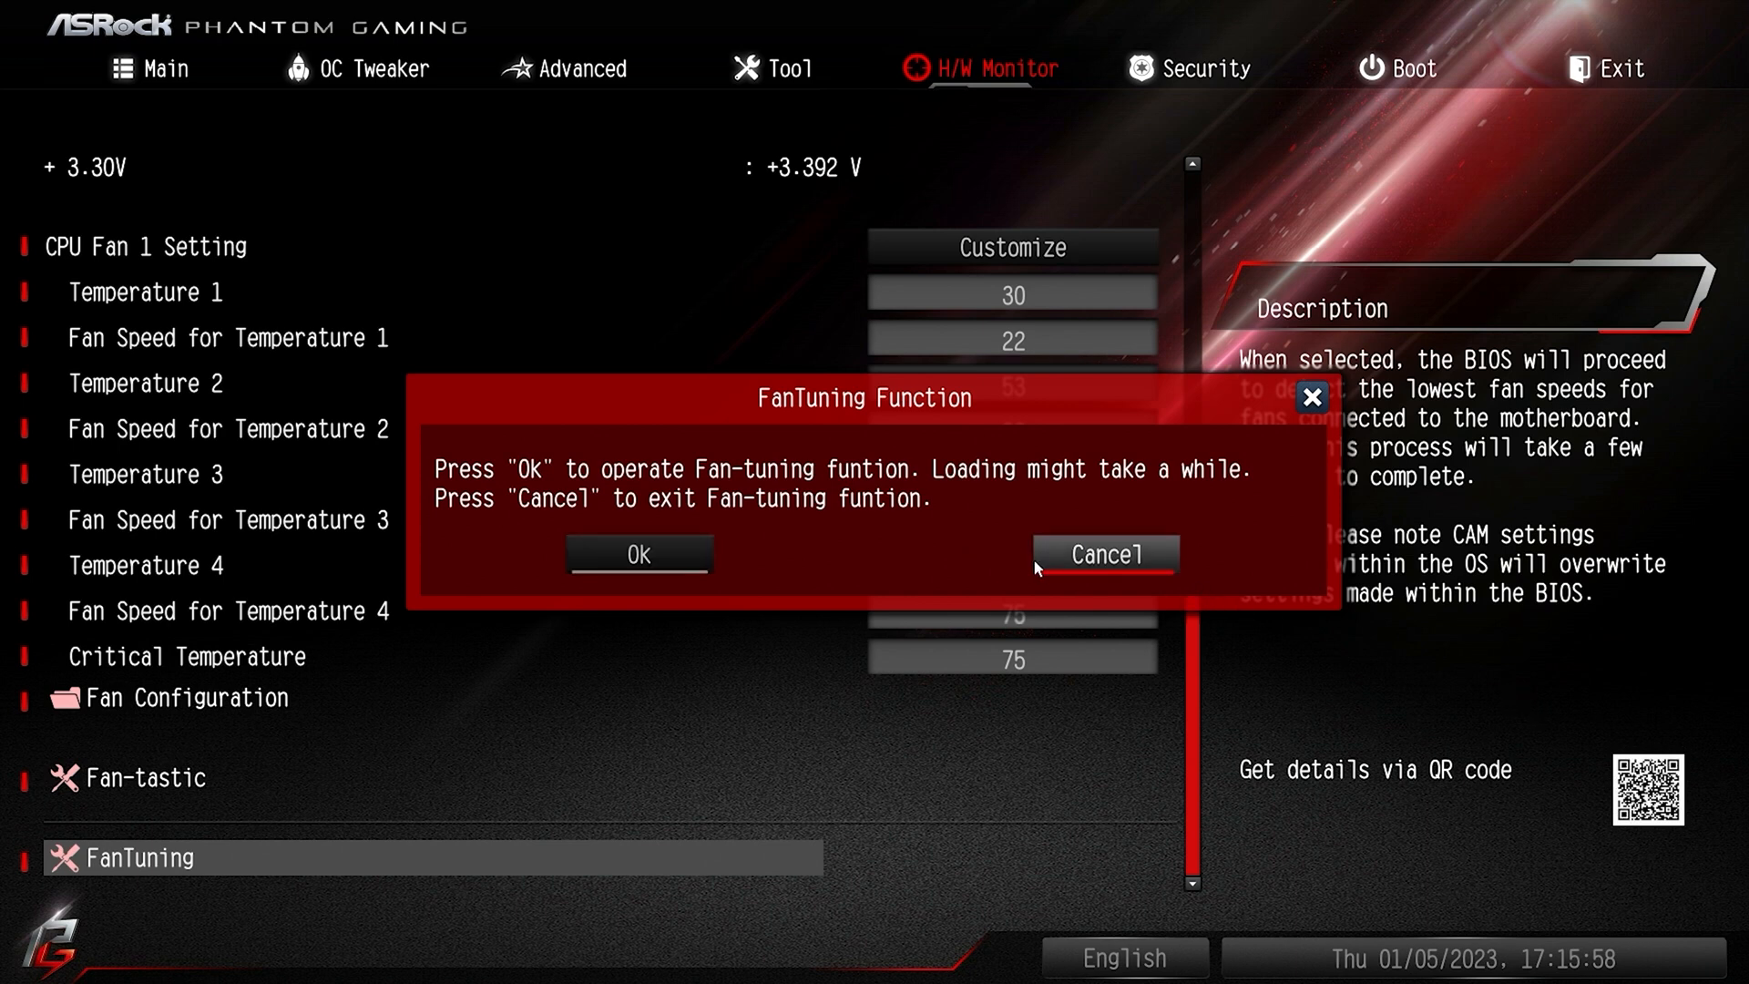
click(1056, 561)
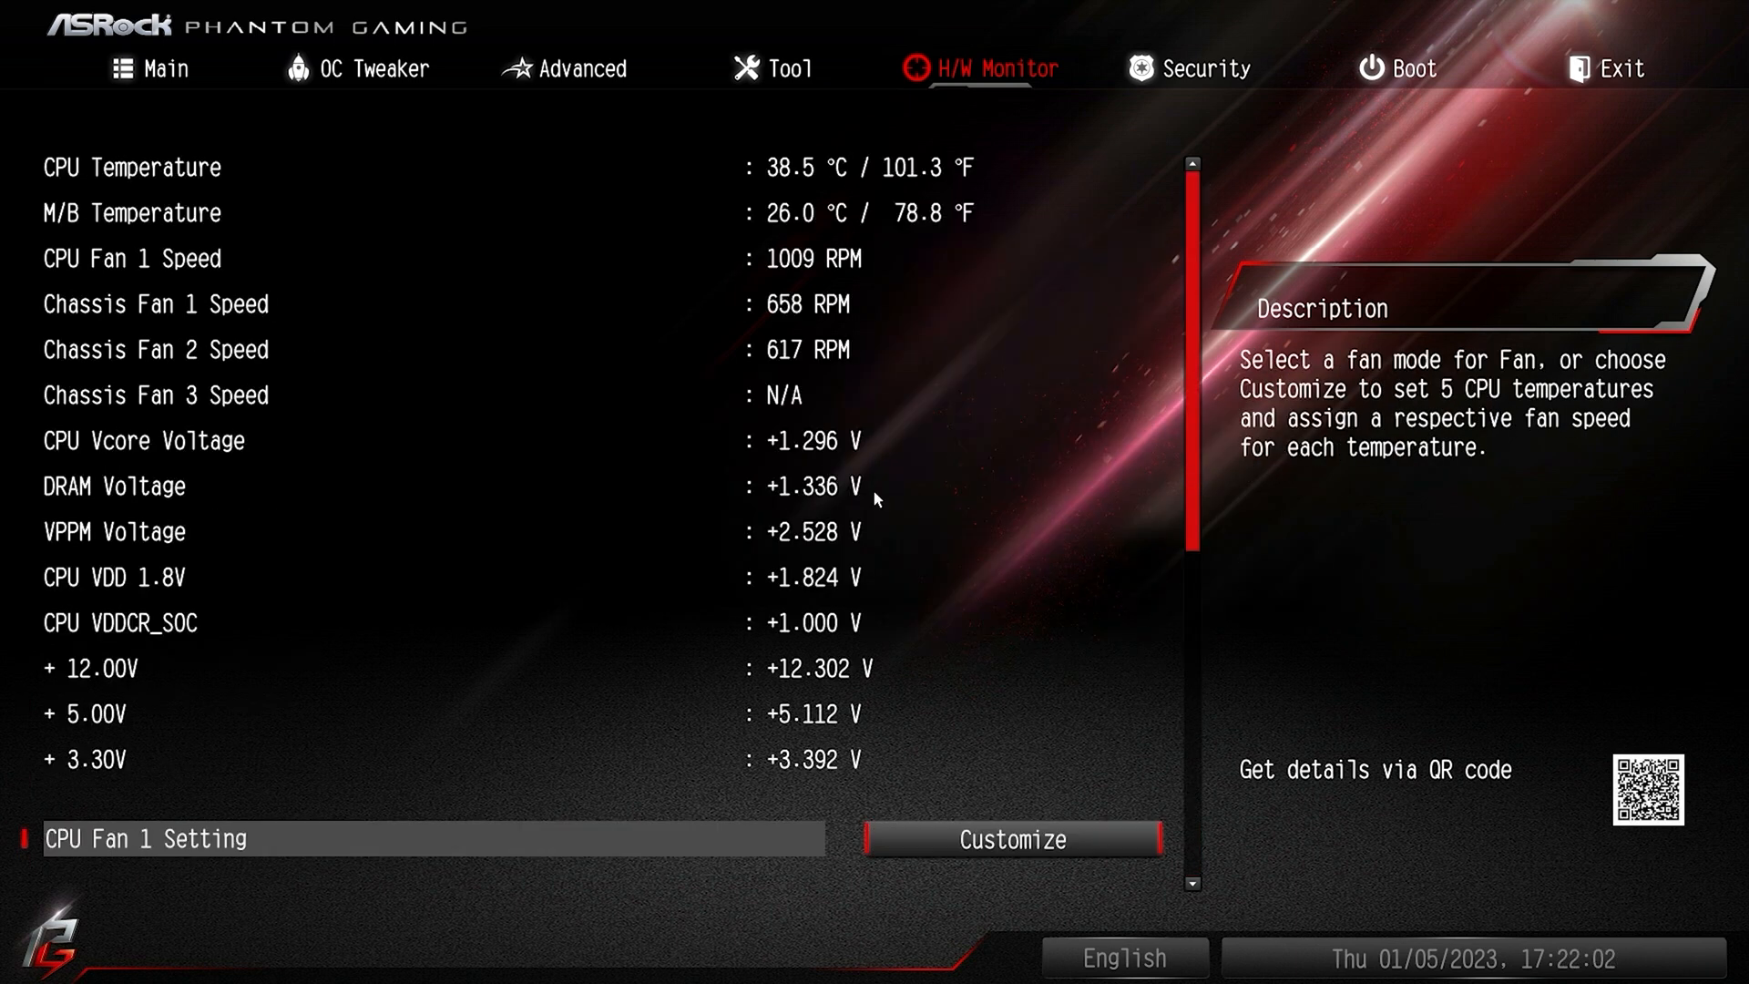
- View the Supervisor Password and User Password creation dialogs on the Security page, dismissing both without setting a password
key(Right)
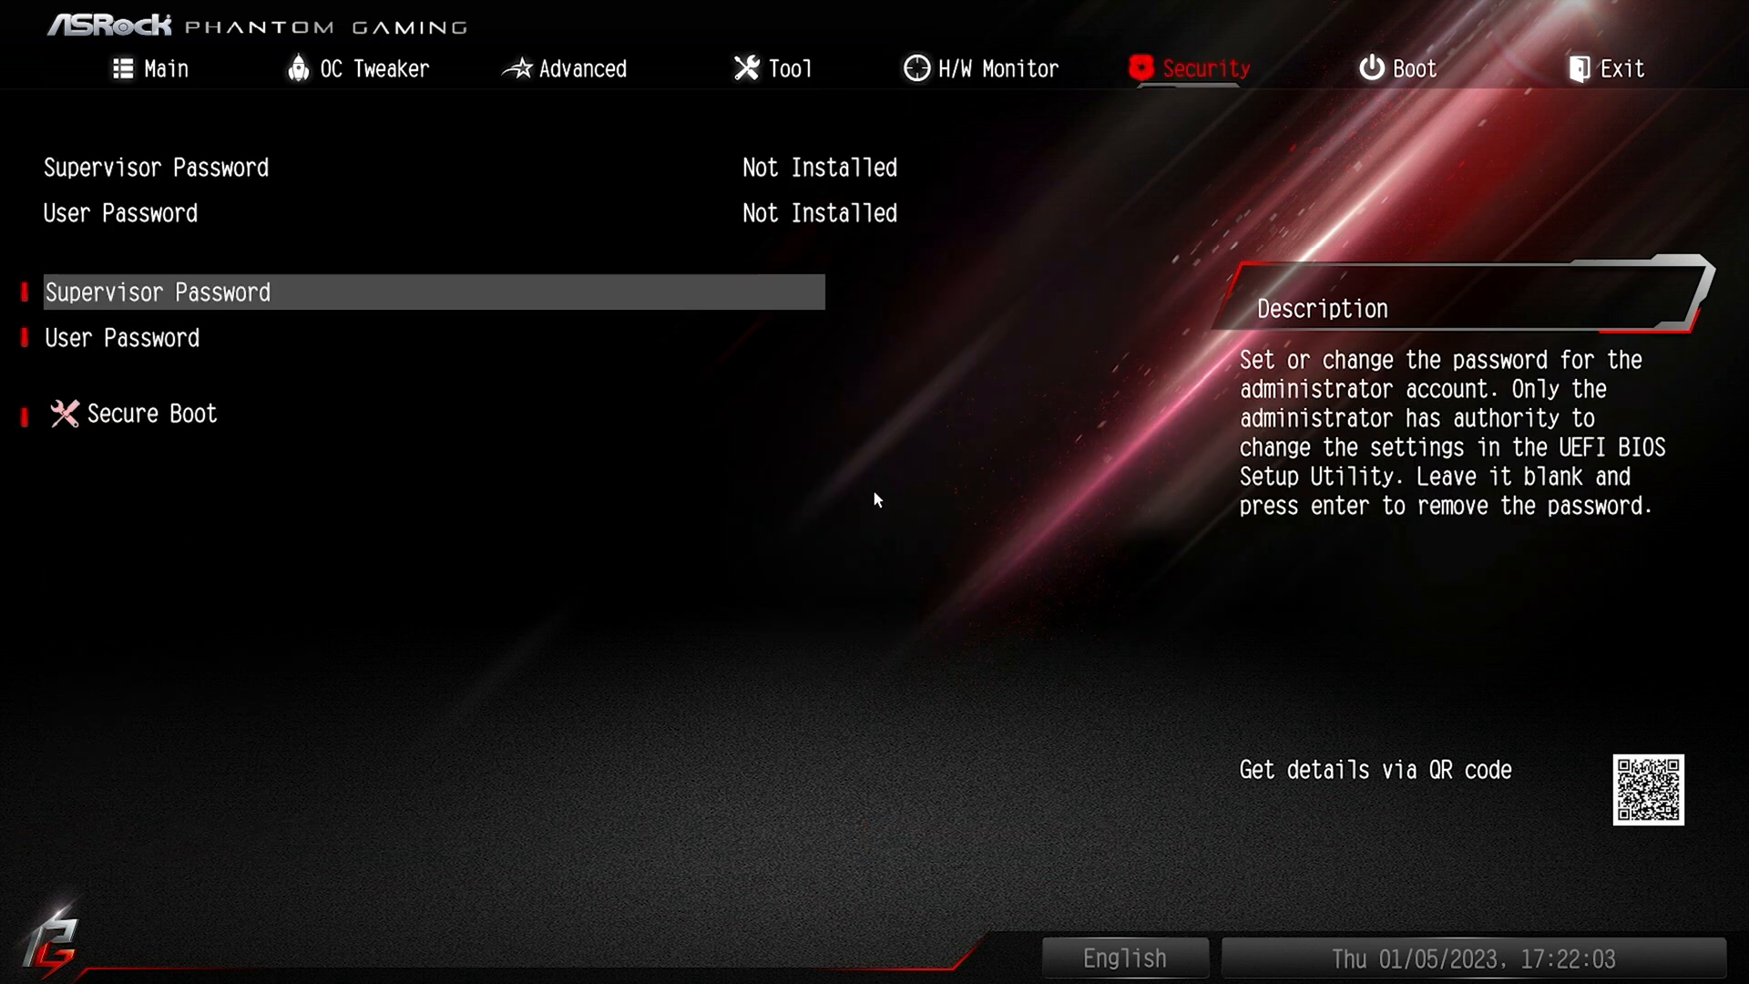
key(Down)
key(Up)
key(Return)
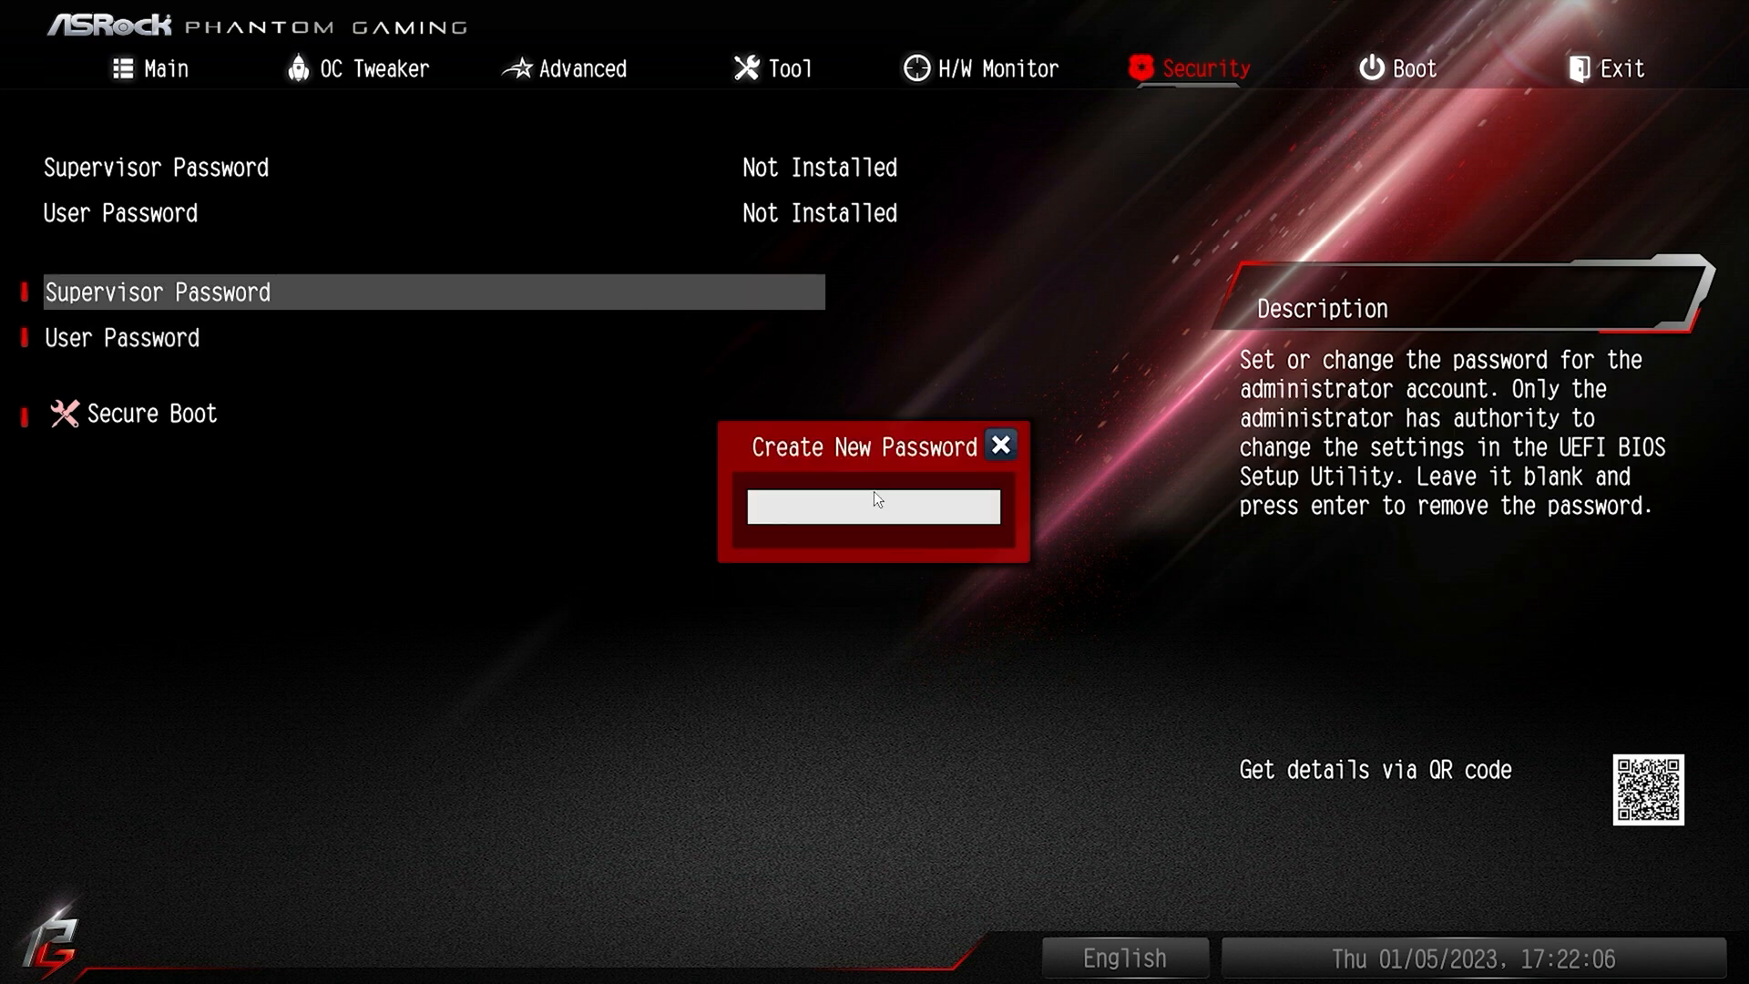
key(Escape)
key(Down)
key(Return)
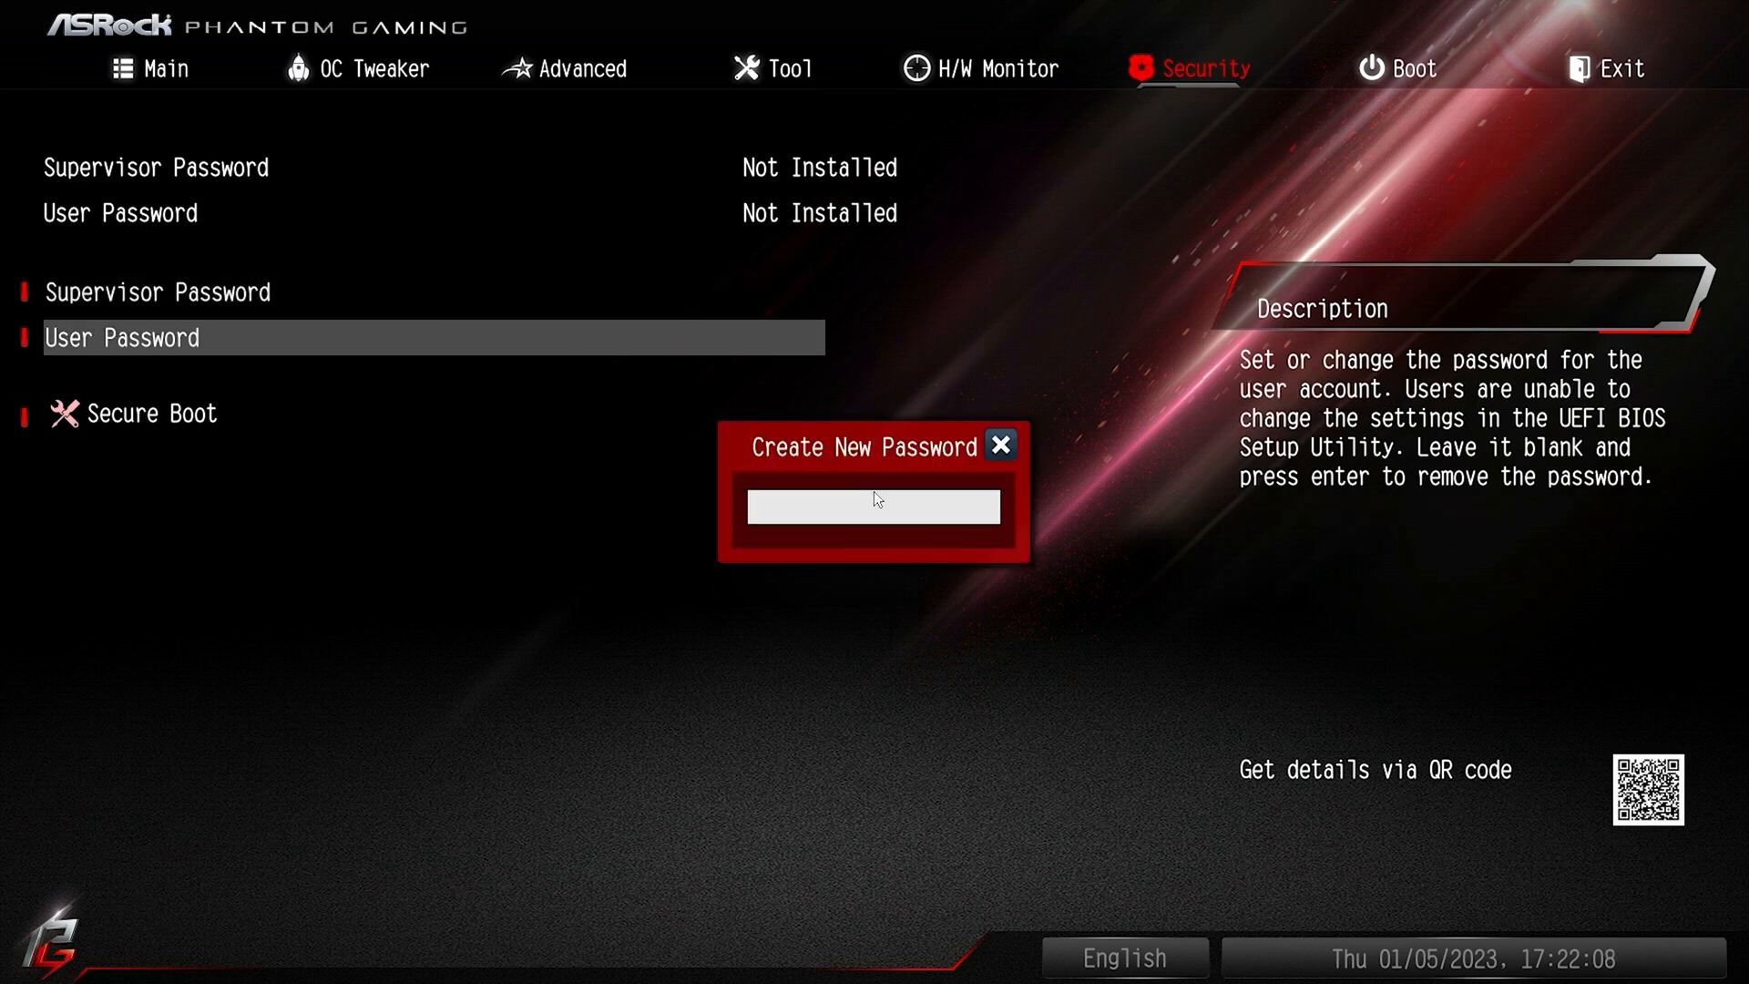
key(Escape)
- Review the Secure Boot settings and the Key Management page, and return to the Secure Boot page
key(Down)
key(Return)
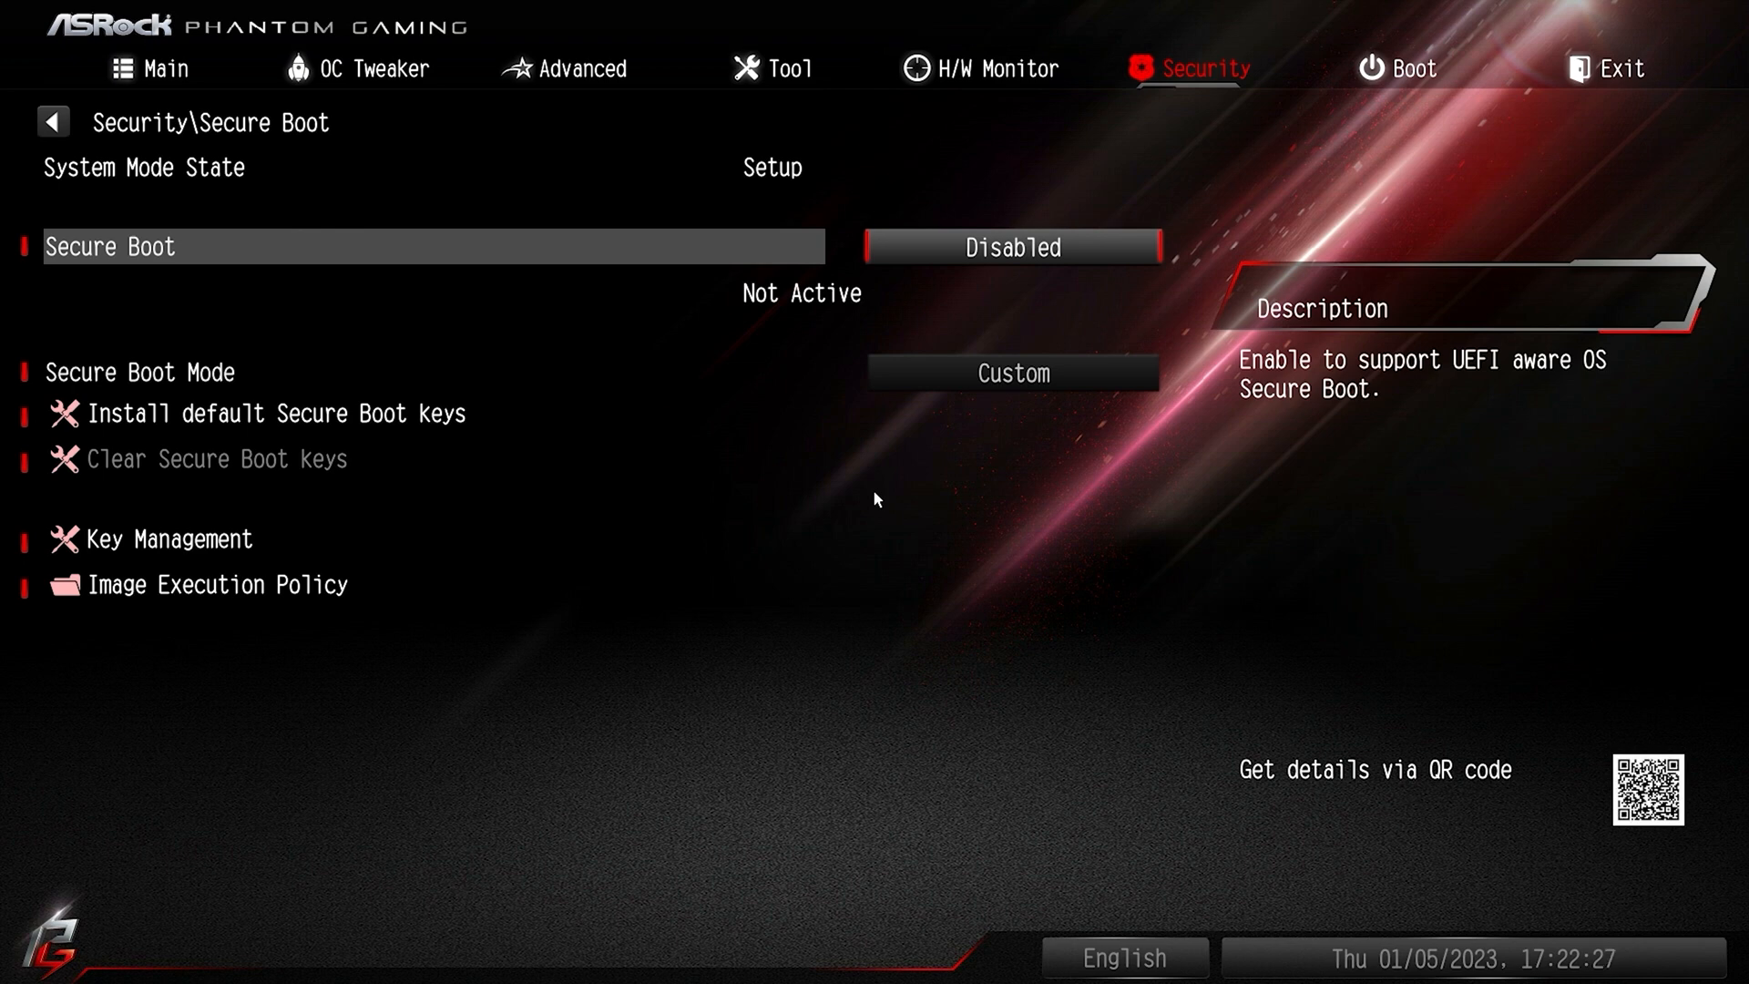
key(Down)
key(Down)
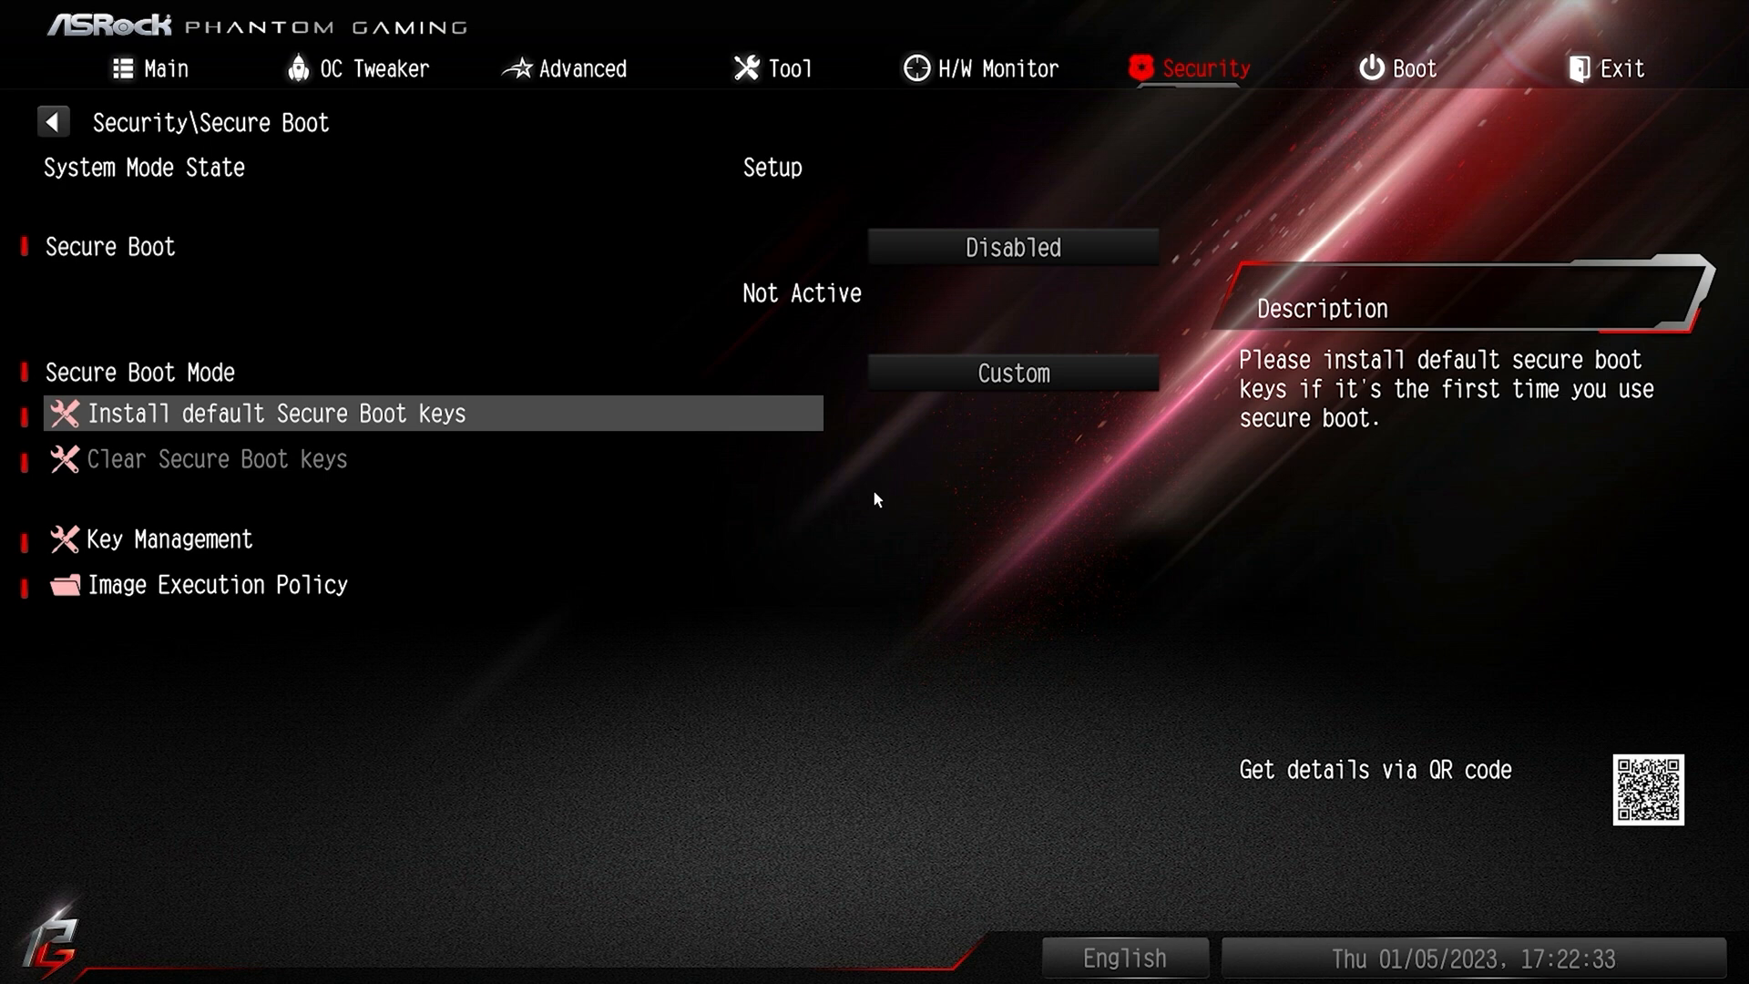
key(Down)
key(Return)
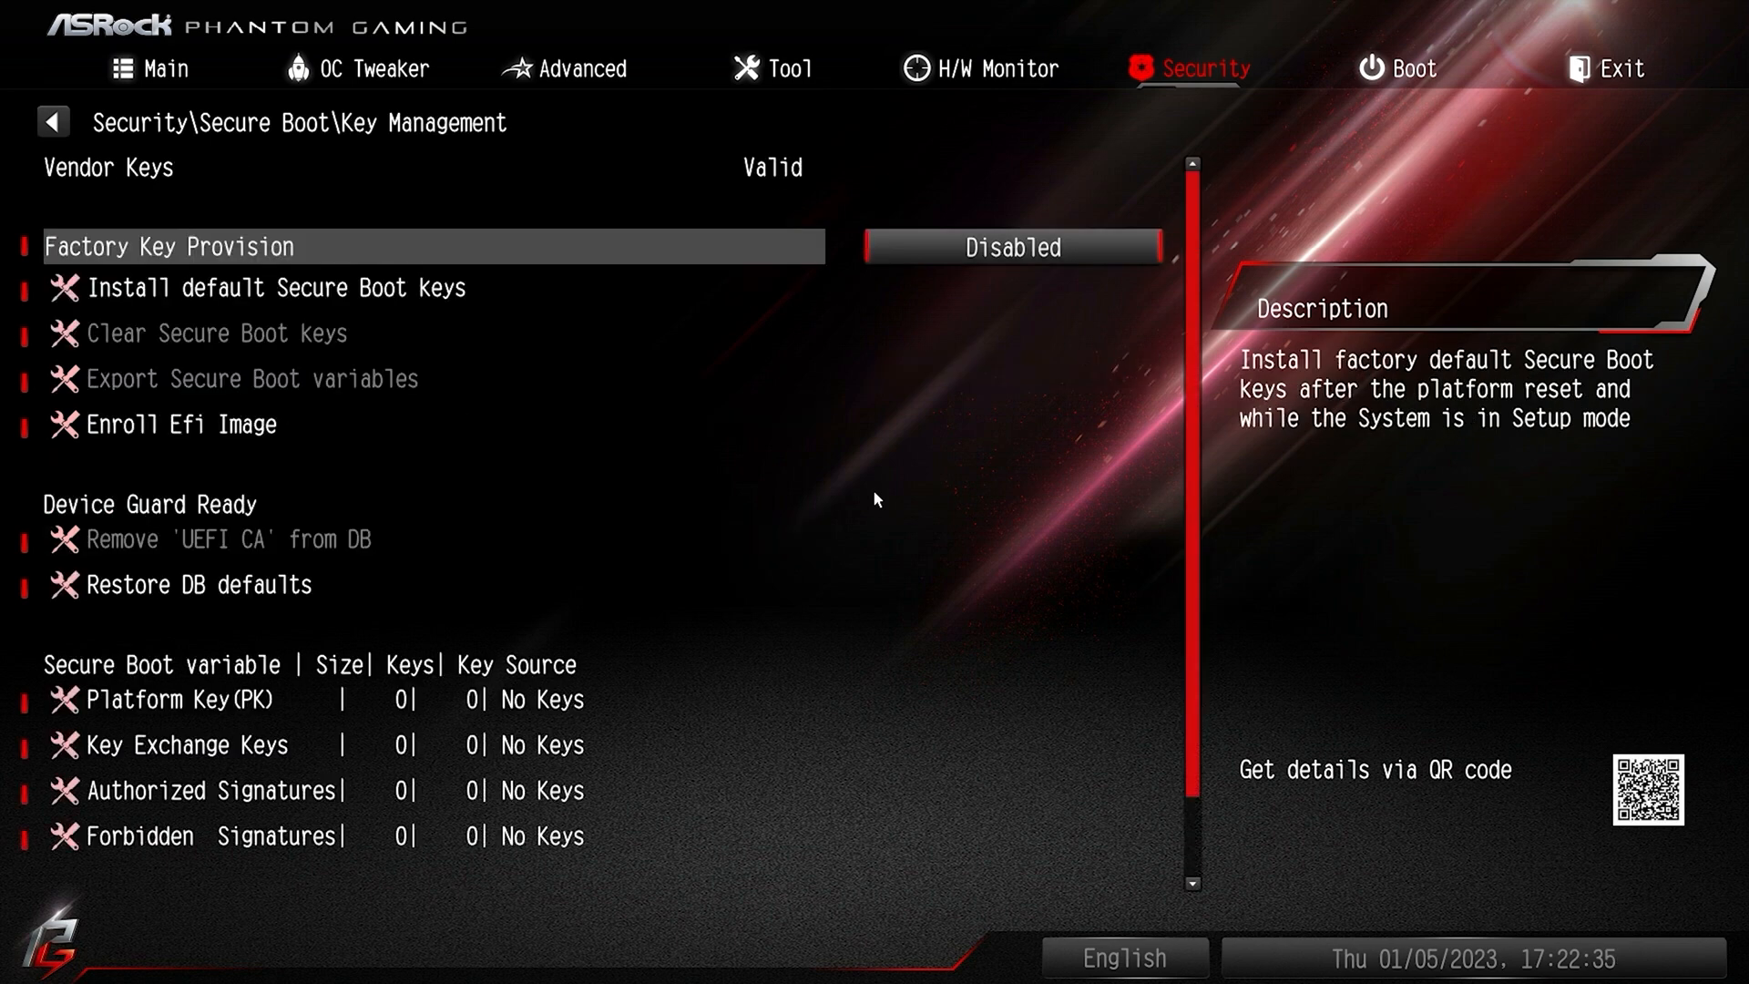
key(Escape)
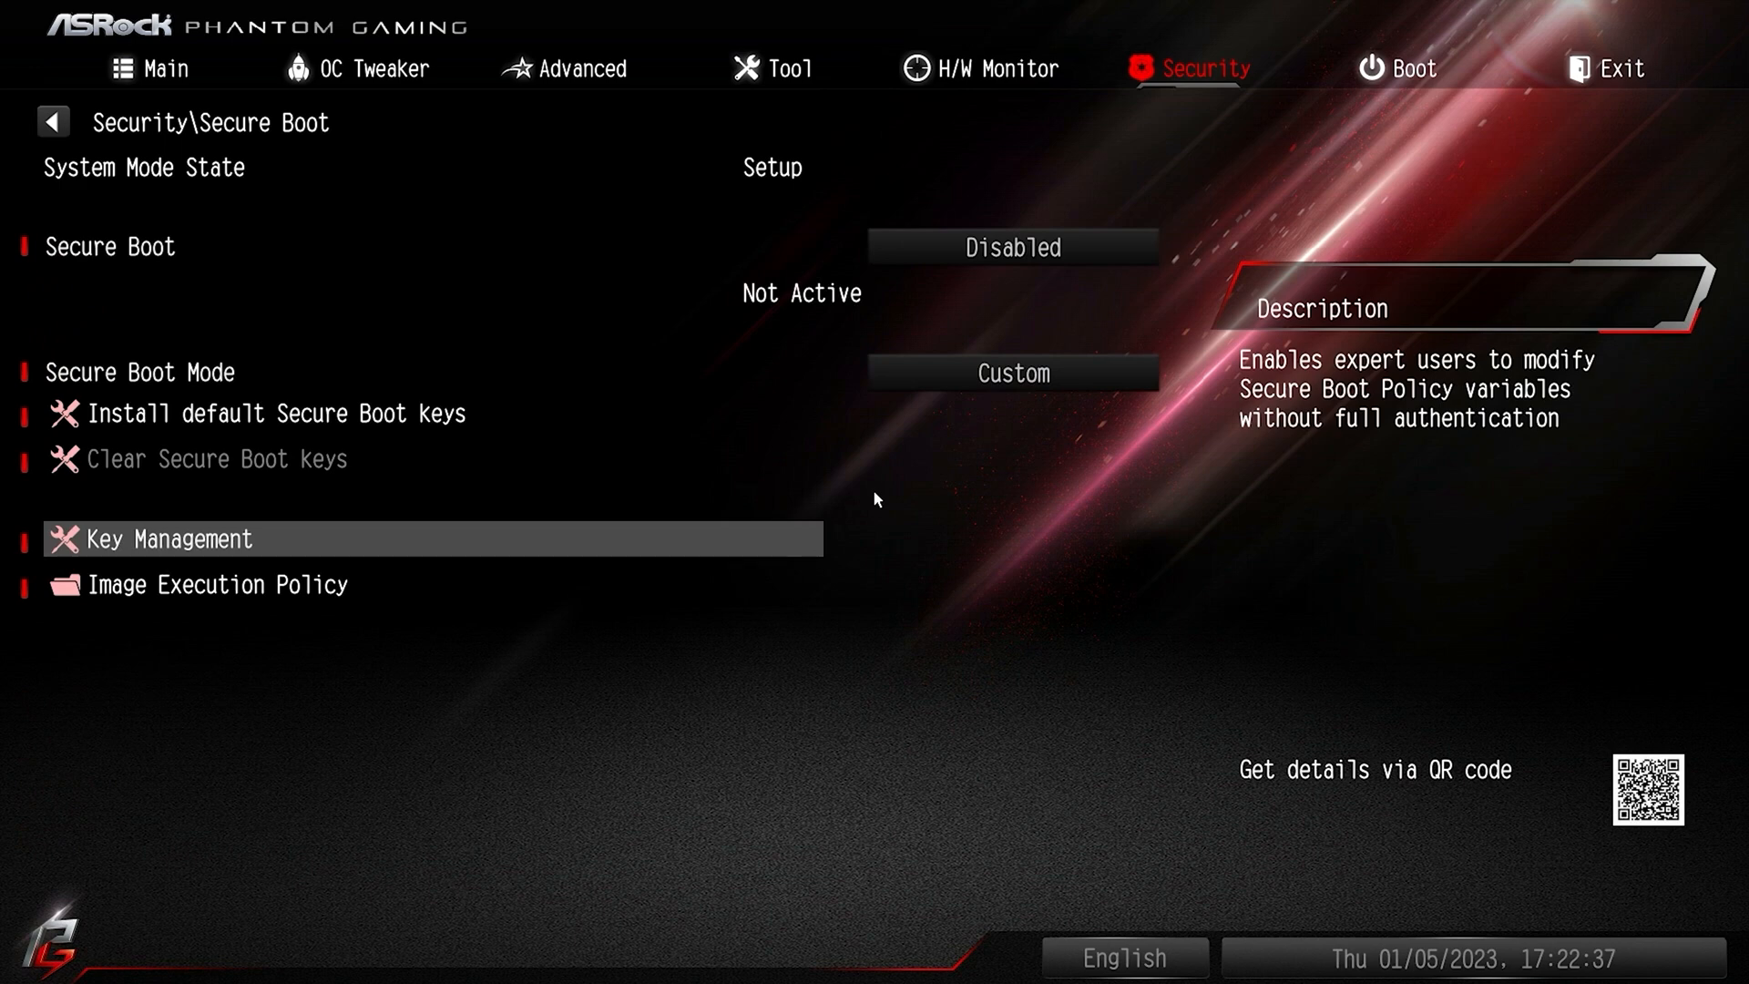
- Review the Image Execution Policy entries for Option ROM, Removable Media and Fixed Media, and return to the Security page
key(Return)
key(Down)
key(Down)
key(Down)
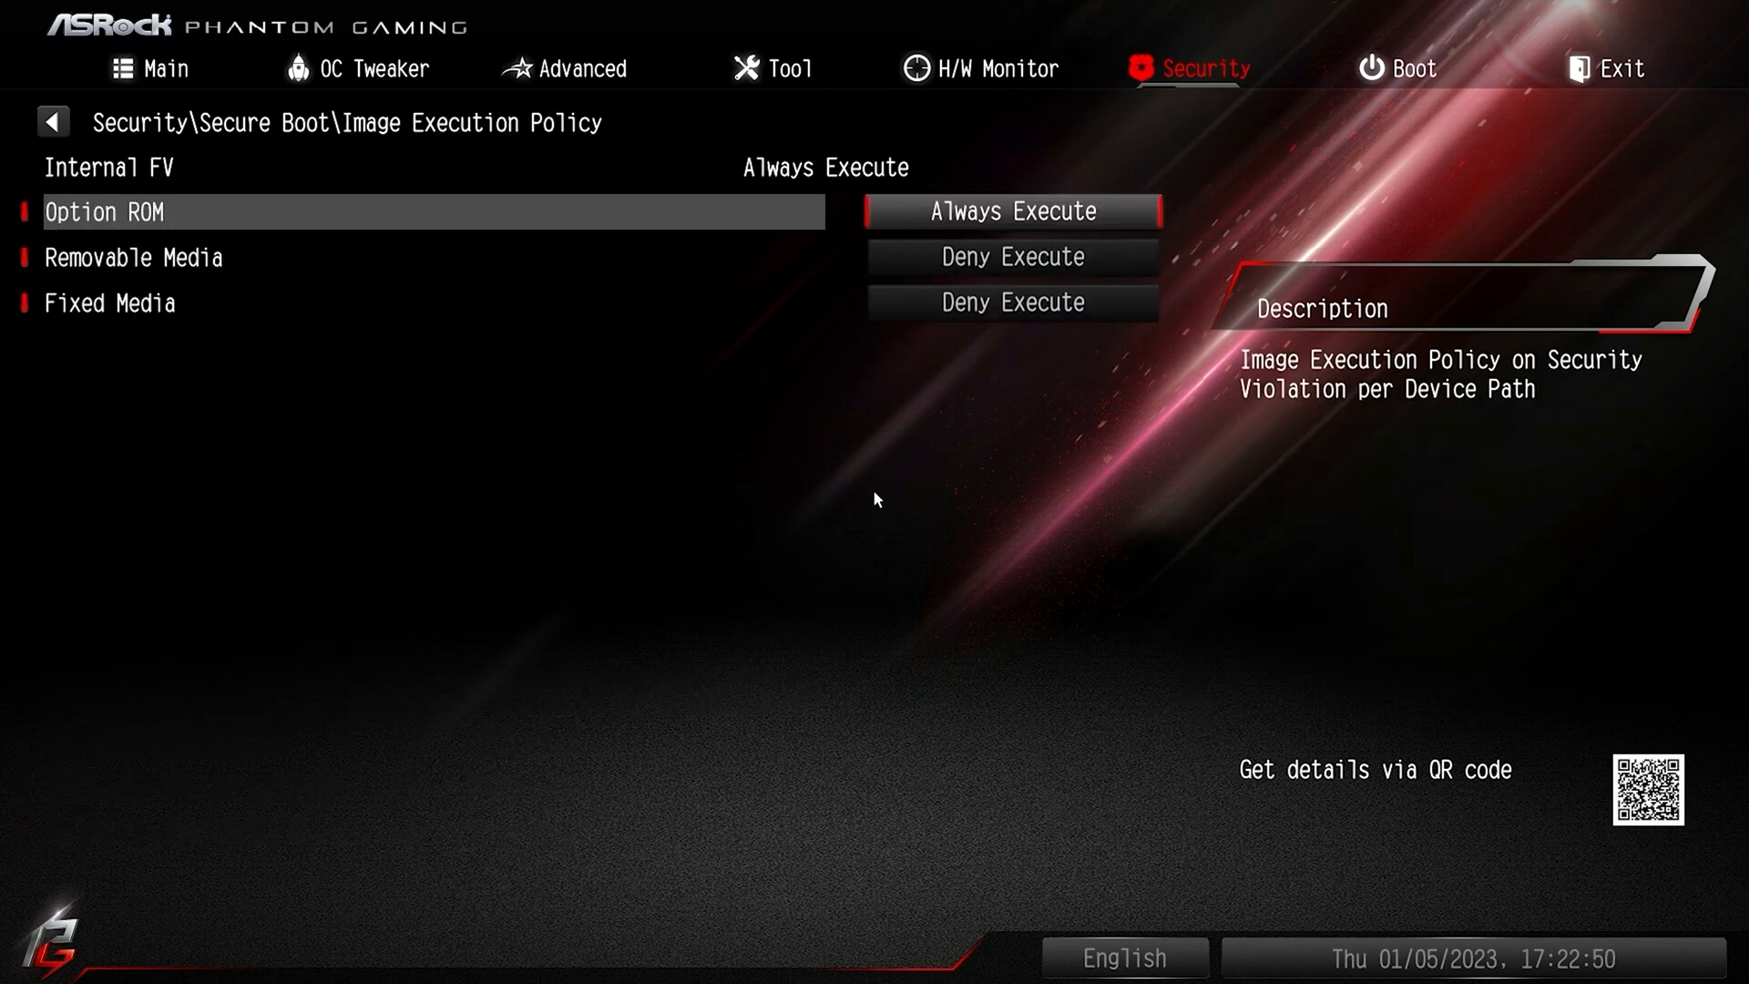
key(Escape)
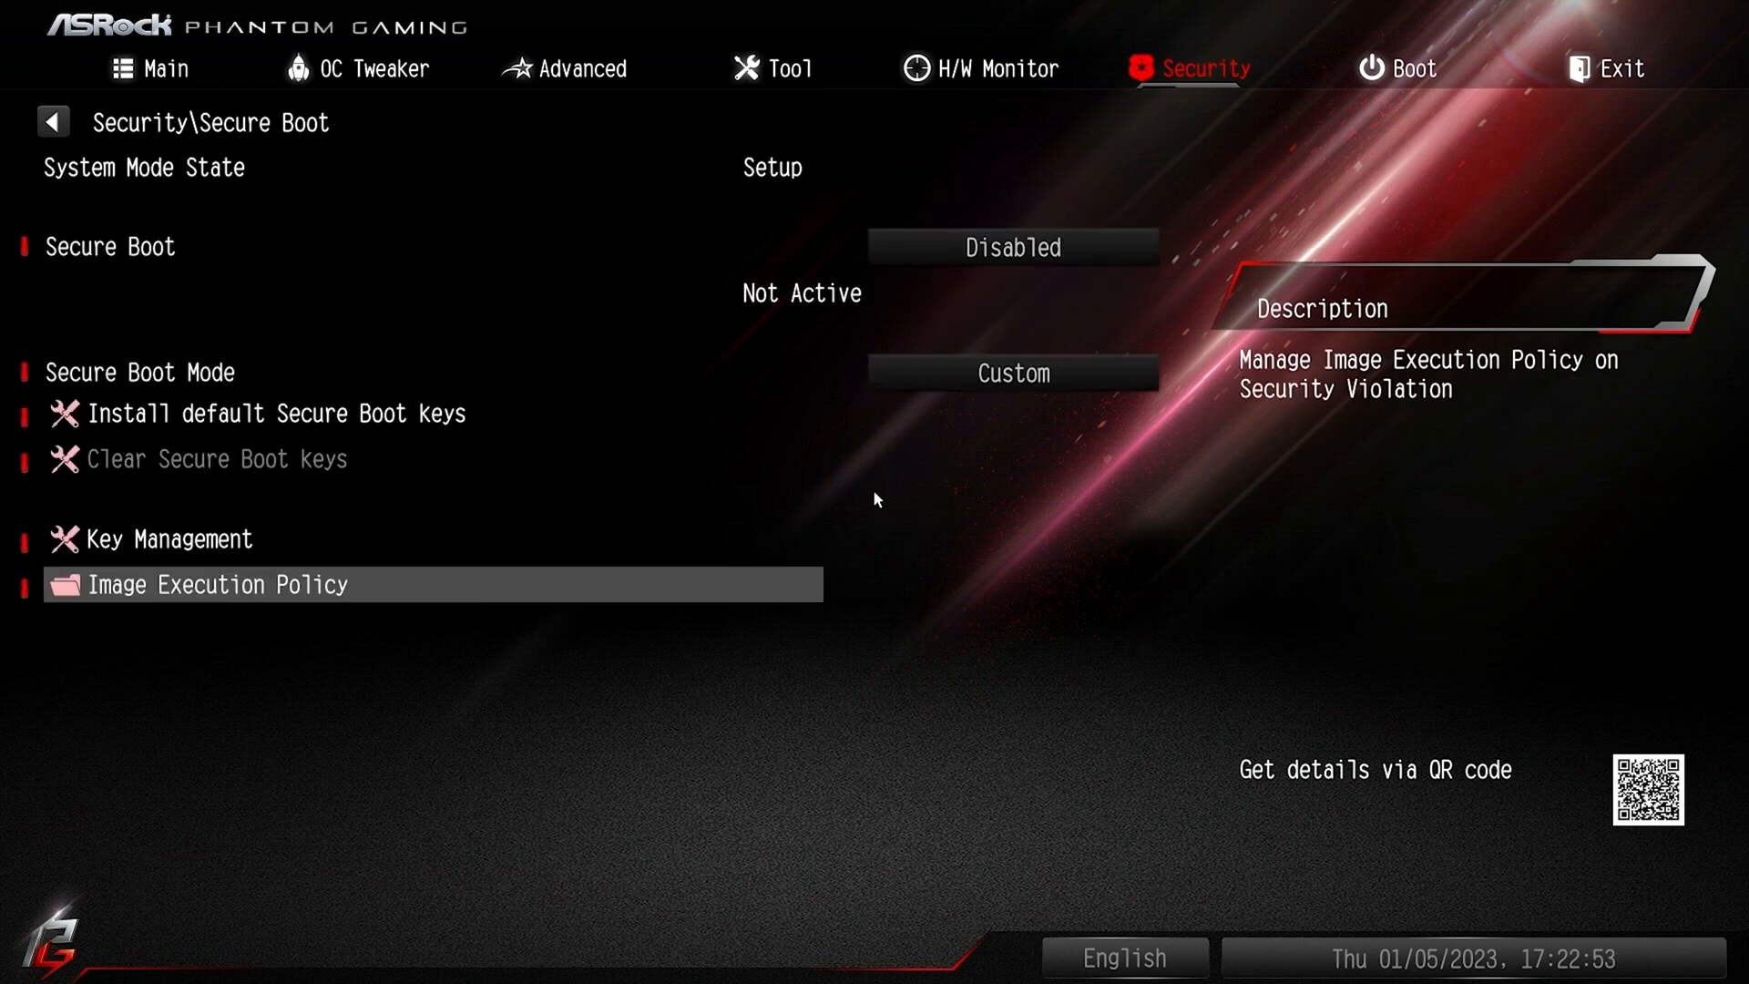
key(Escape)
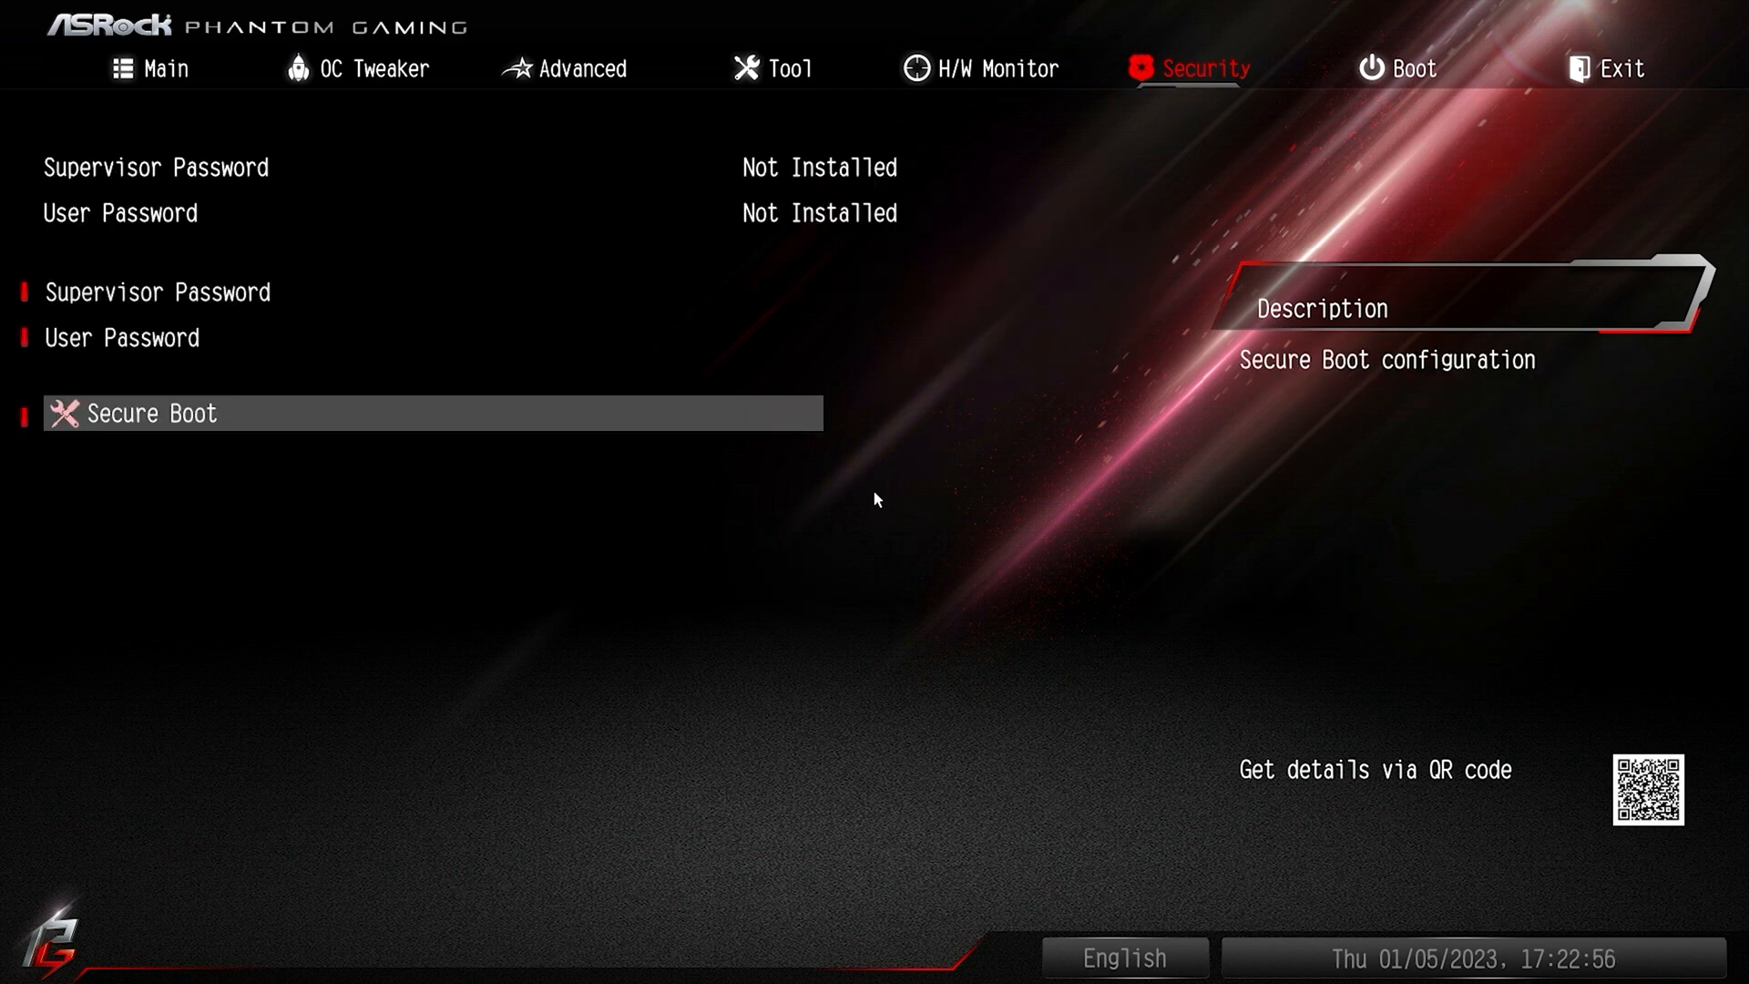
- Open the Boot page and examine Boot Option #1 and Boot Option #2 in the boot priorities
key(Right)
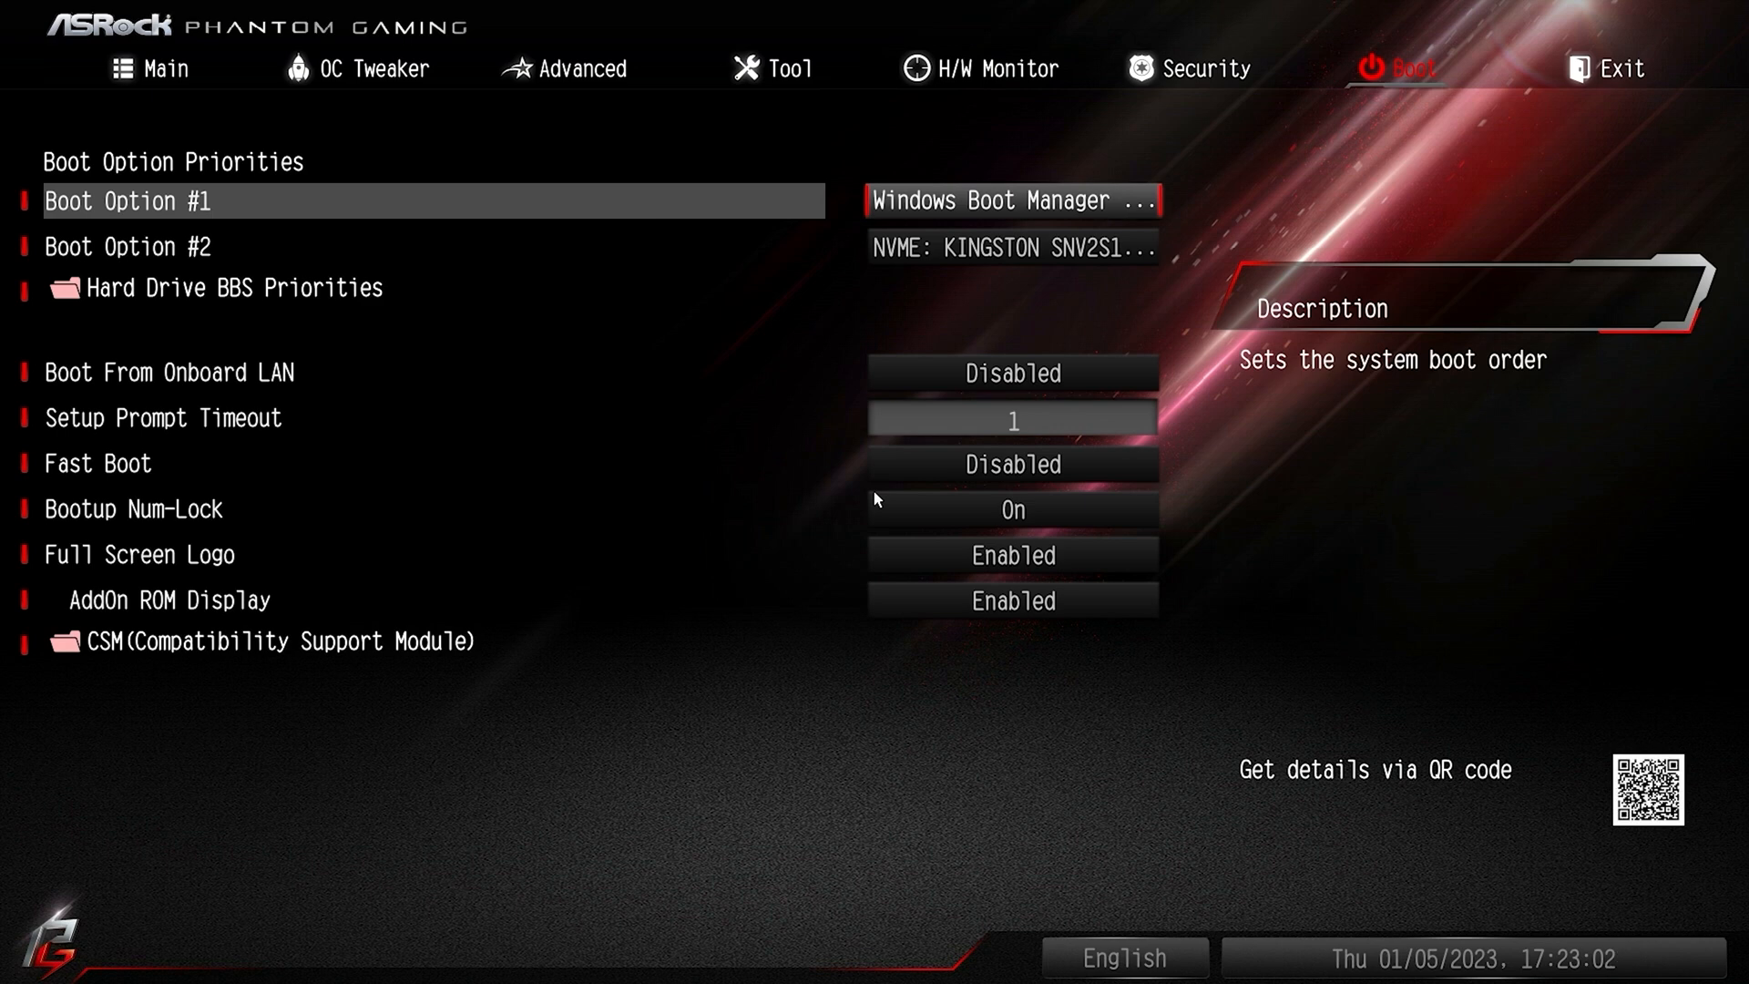
key(Down)
key(Up)
key(Down)
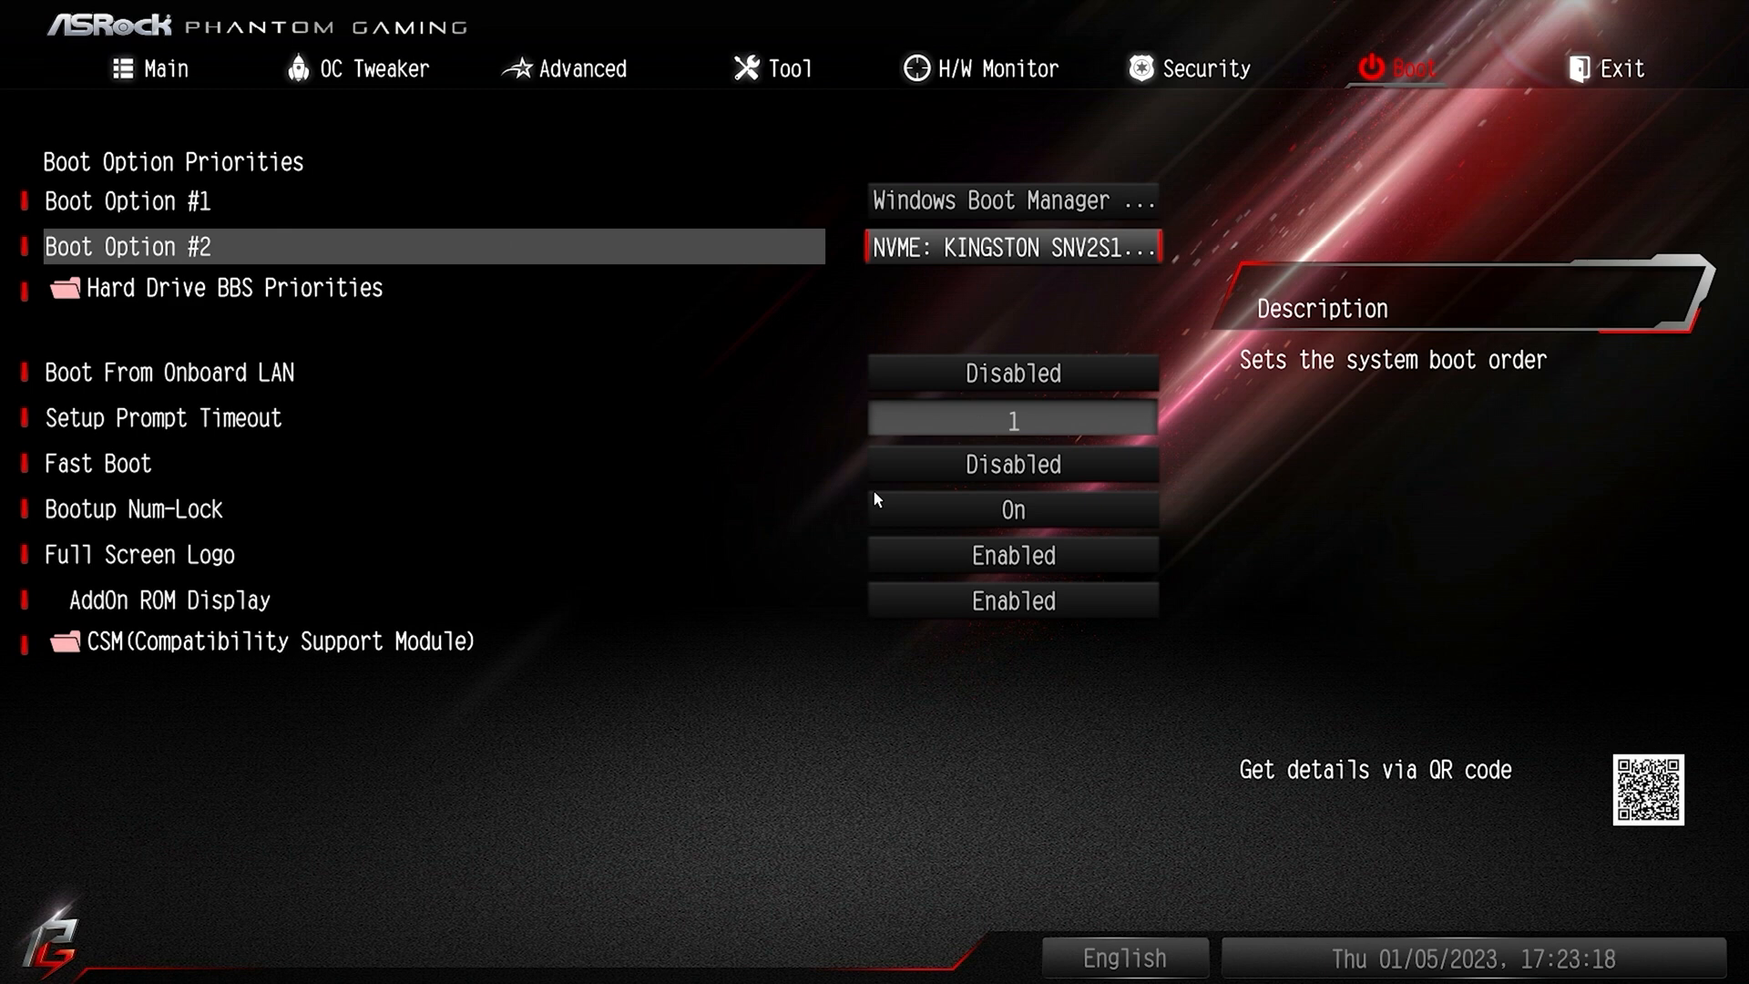
- Open Hard Drive BBS Priorities, view the Boot Option #1 choices while keeping NVME: KINGSTON SNV2S1000G, and return to the Boot page
key(Down)
key(Return)
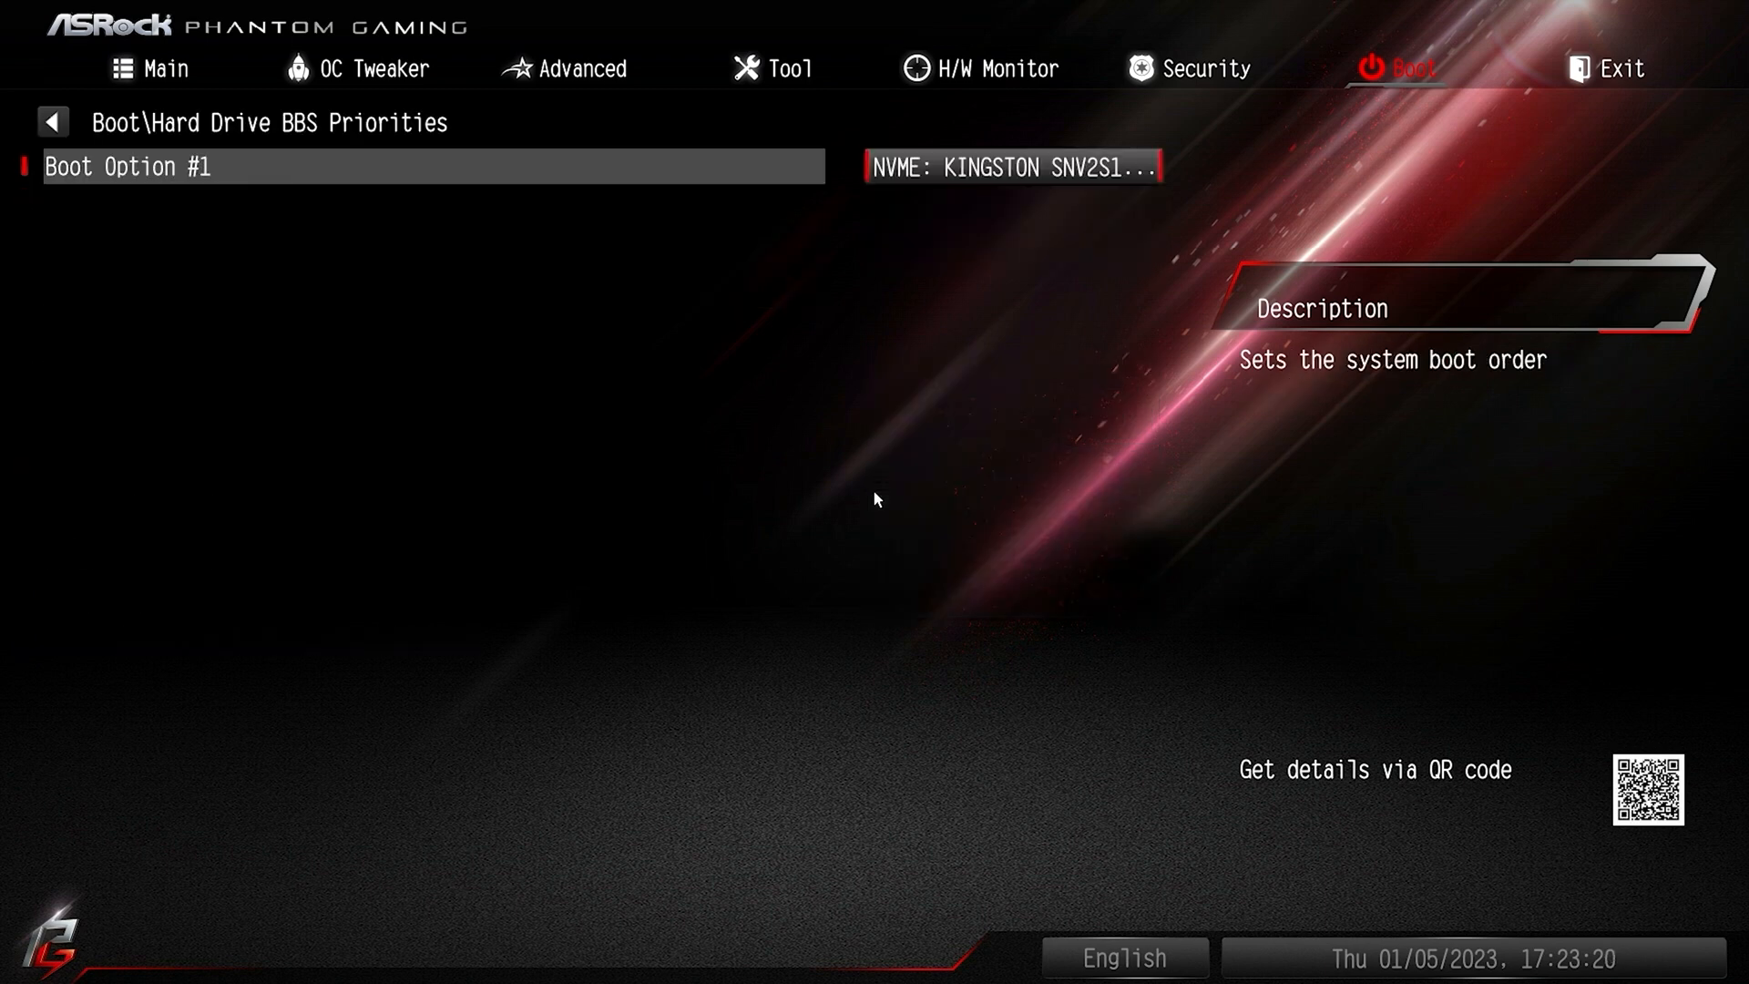
key(Return)
key(Down)
key(Up)
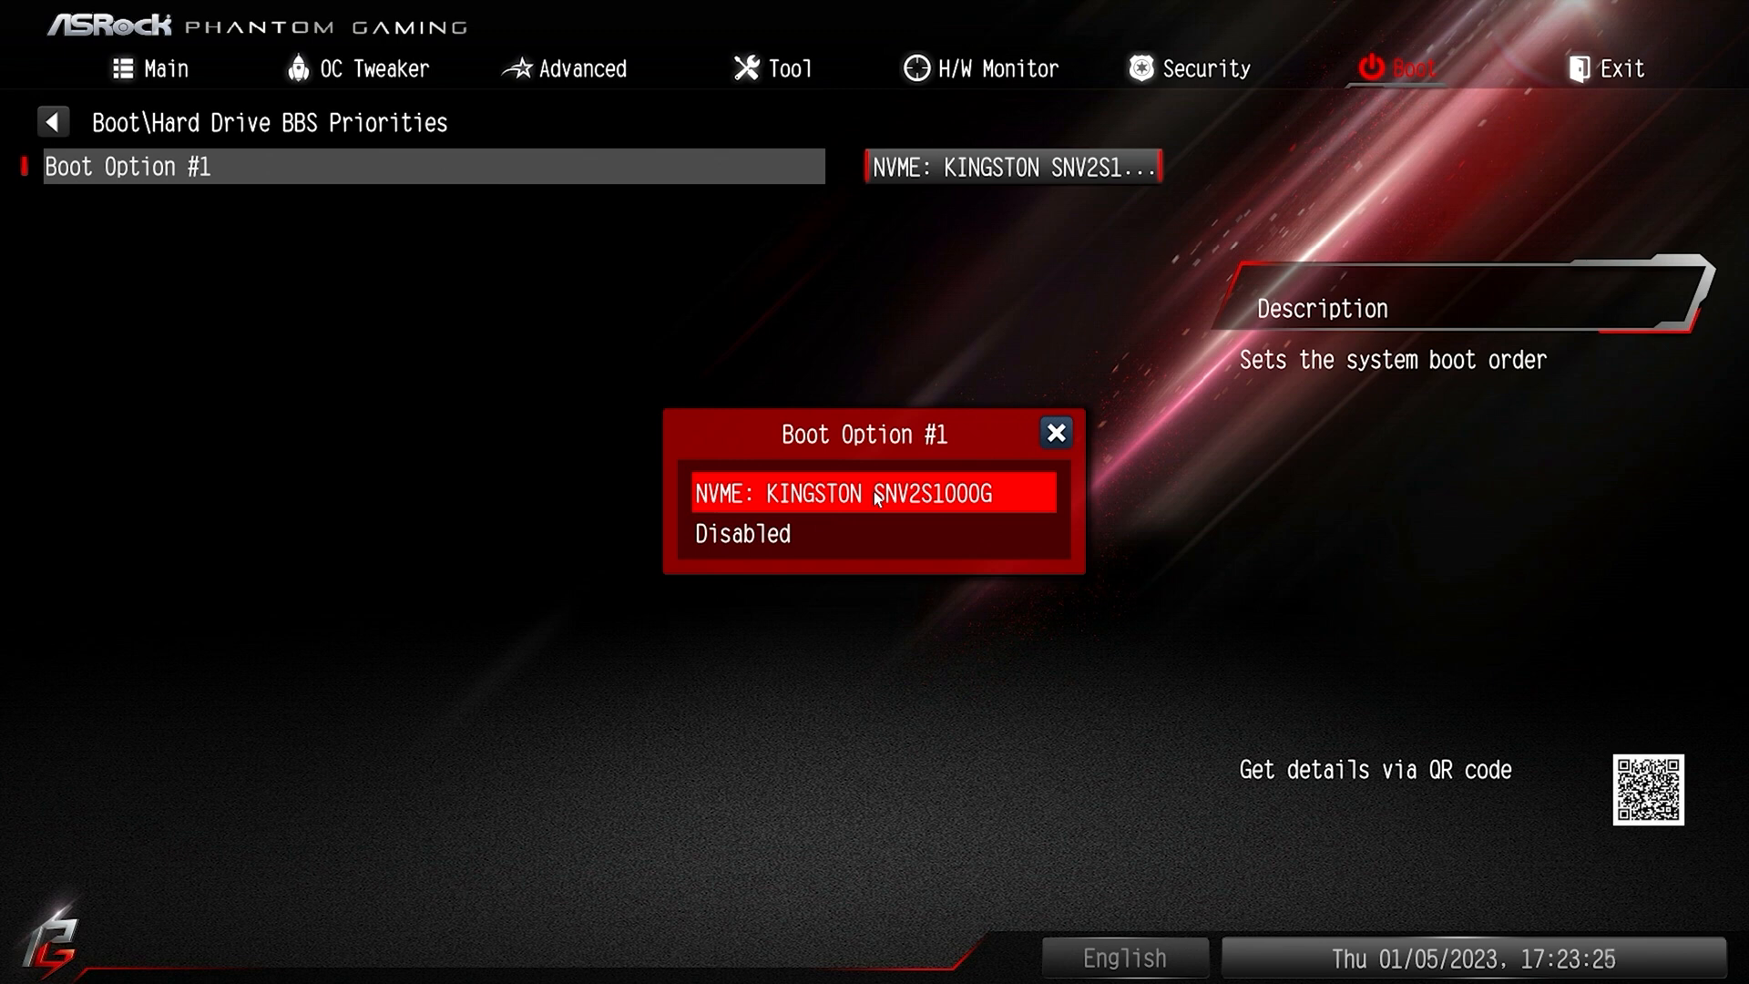
key(Return)
key(Escape)
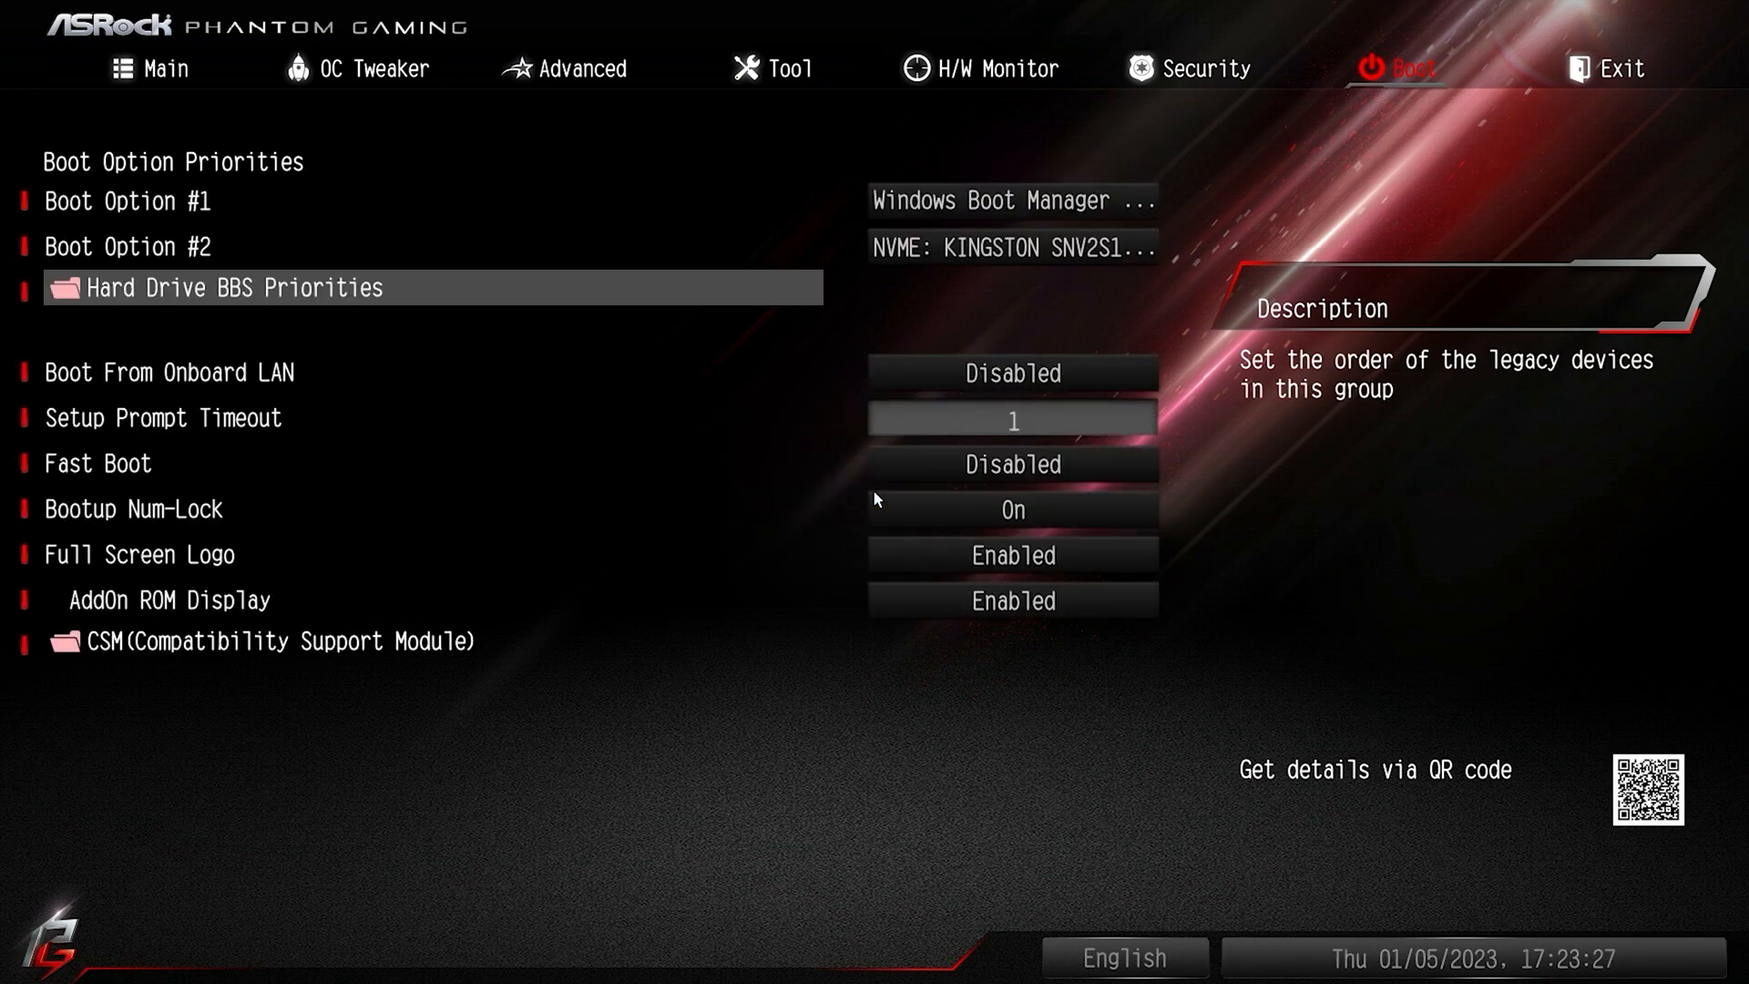
- Review the Boot From Onboard LAN, Setup Prompt Timeout, Fast Boot and Bootup Num-Lock settings and their descriptions
key(Down)
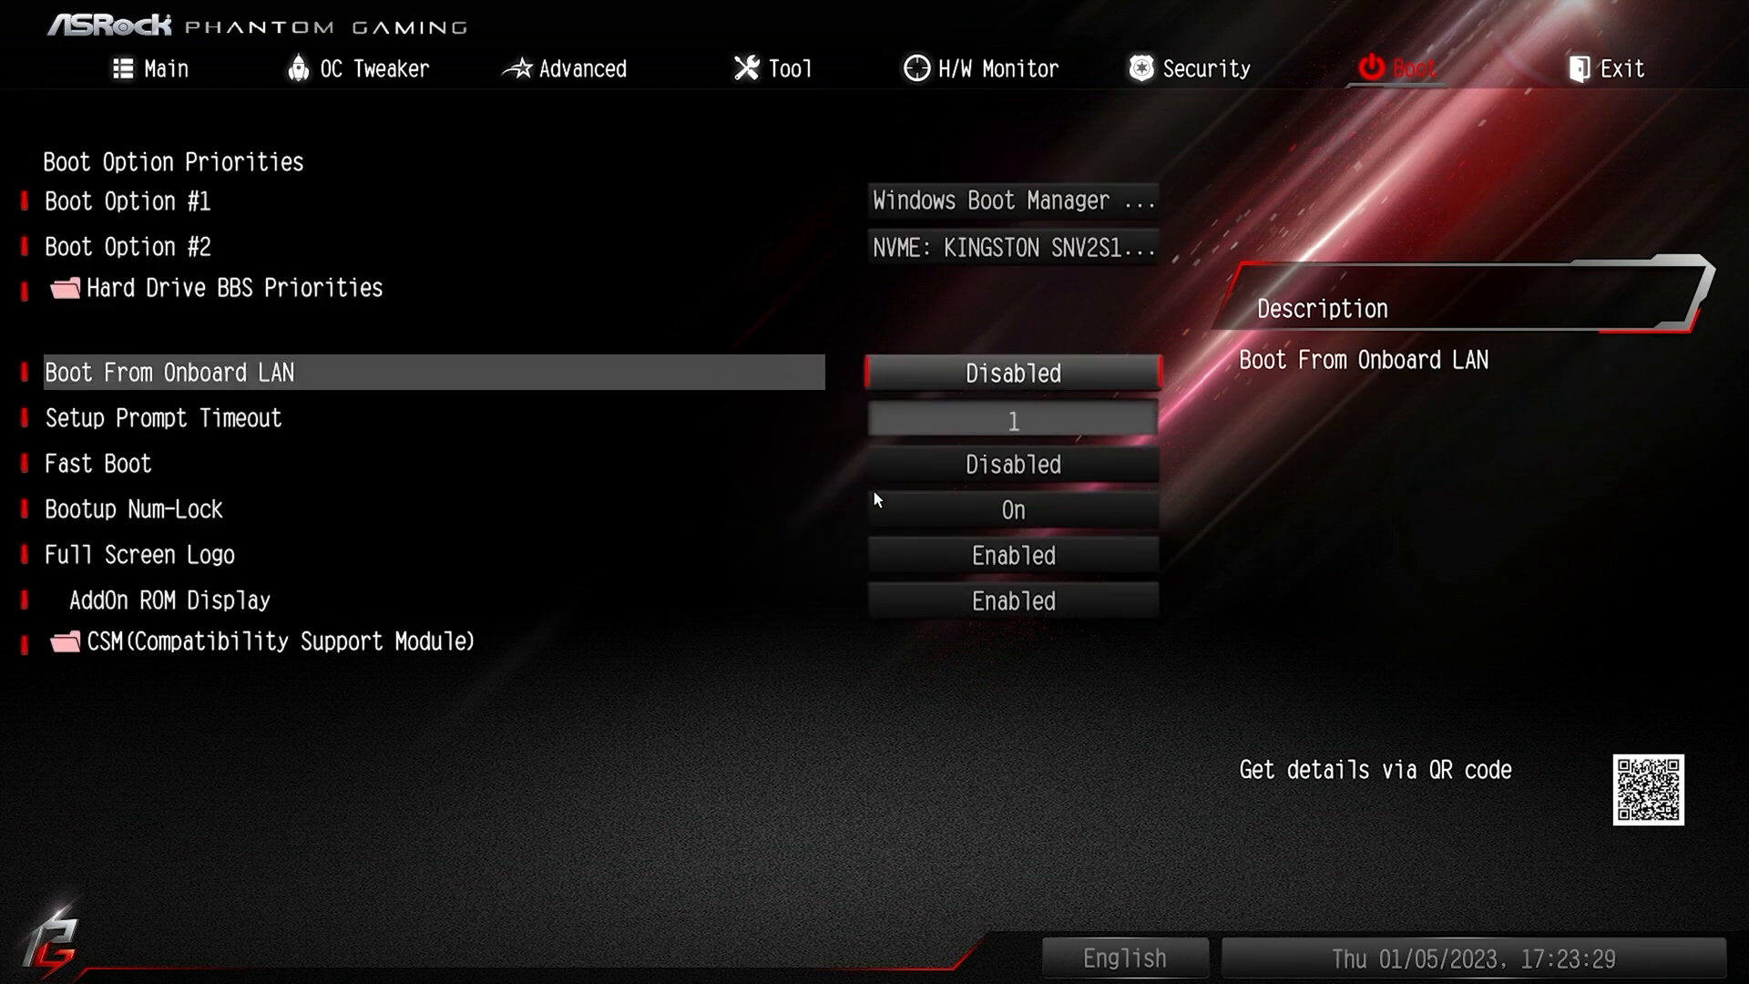
key(Down)
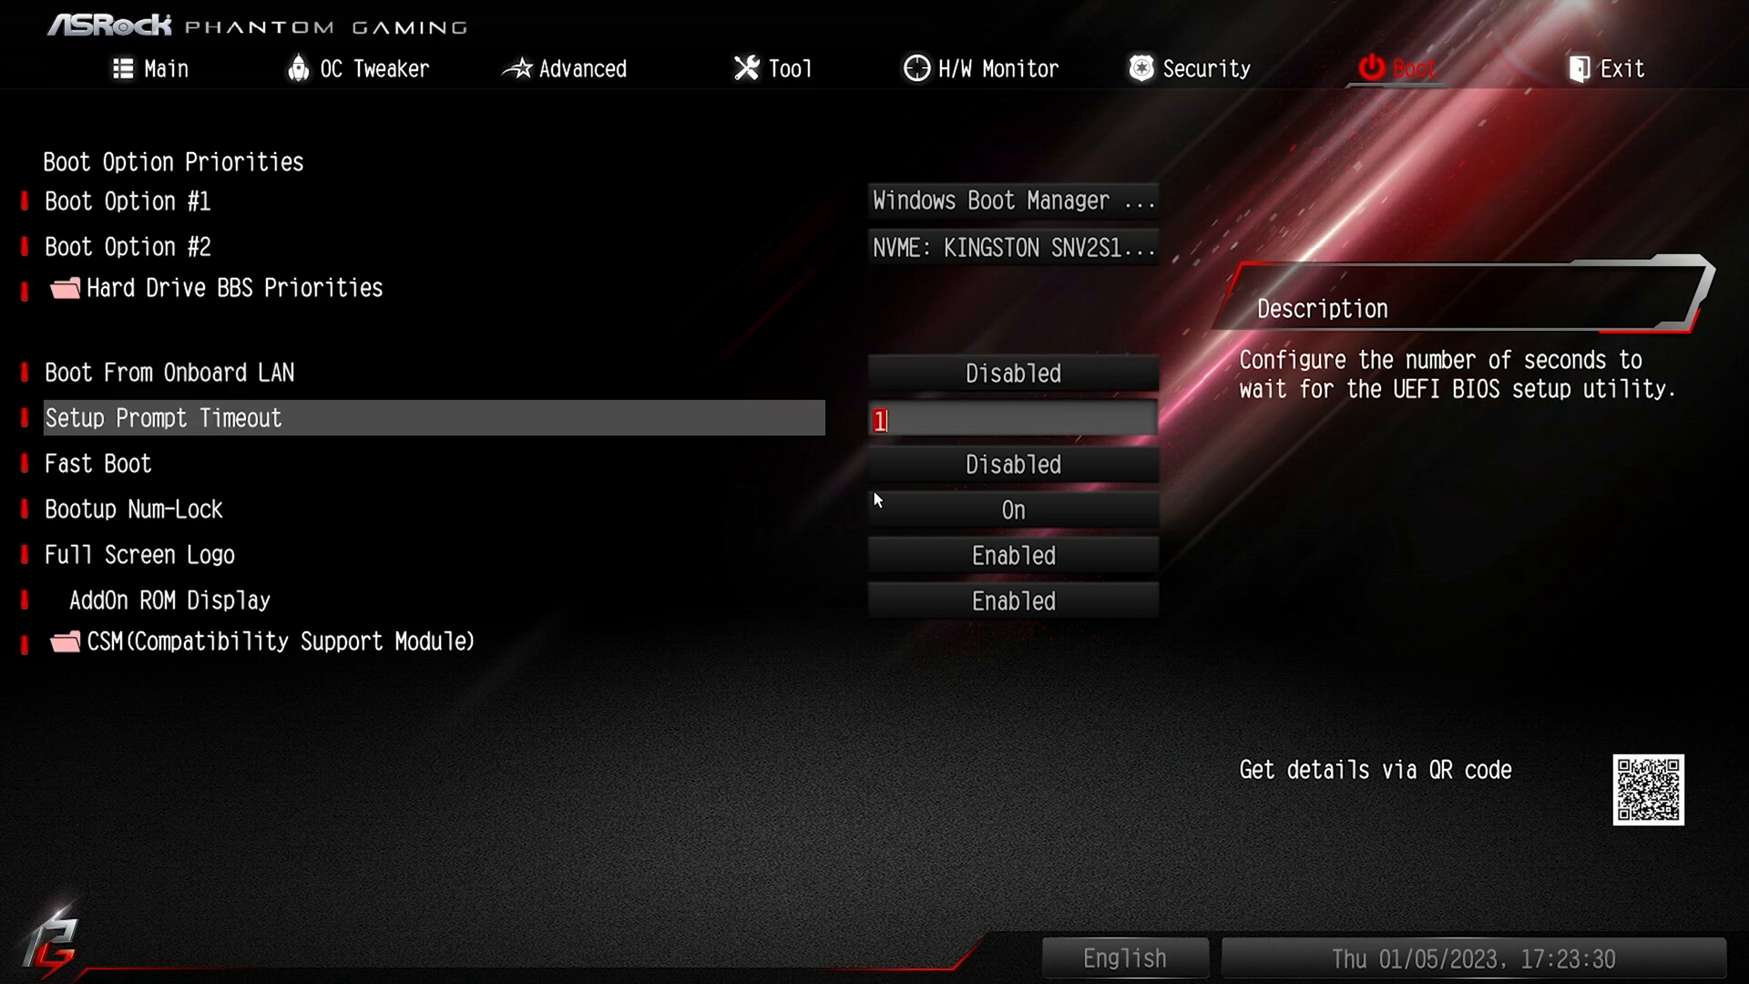
key(Down)
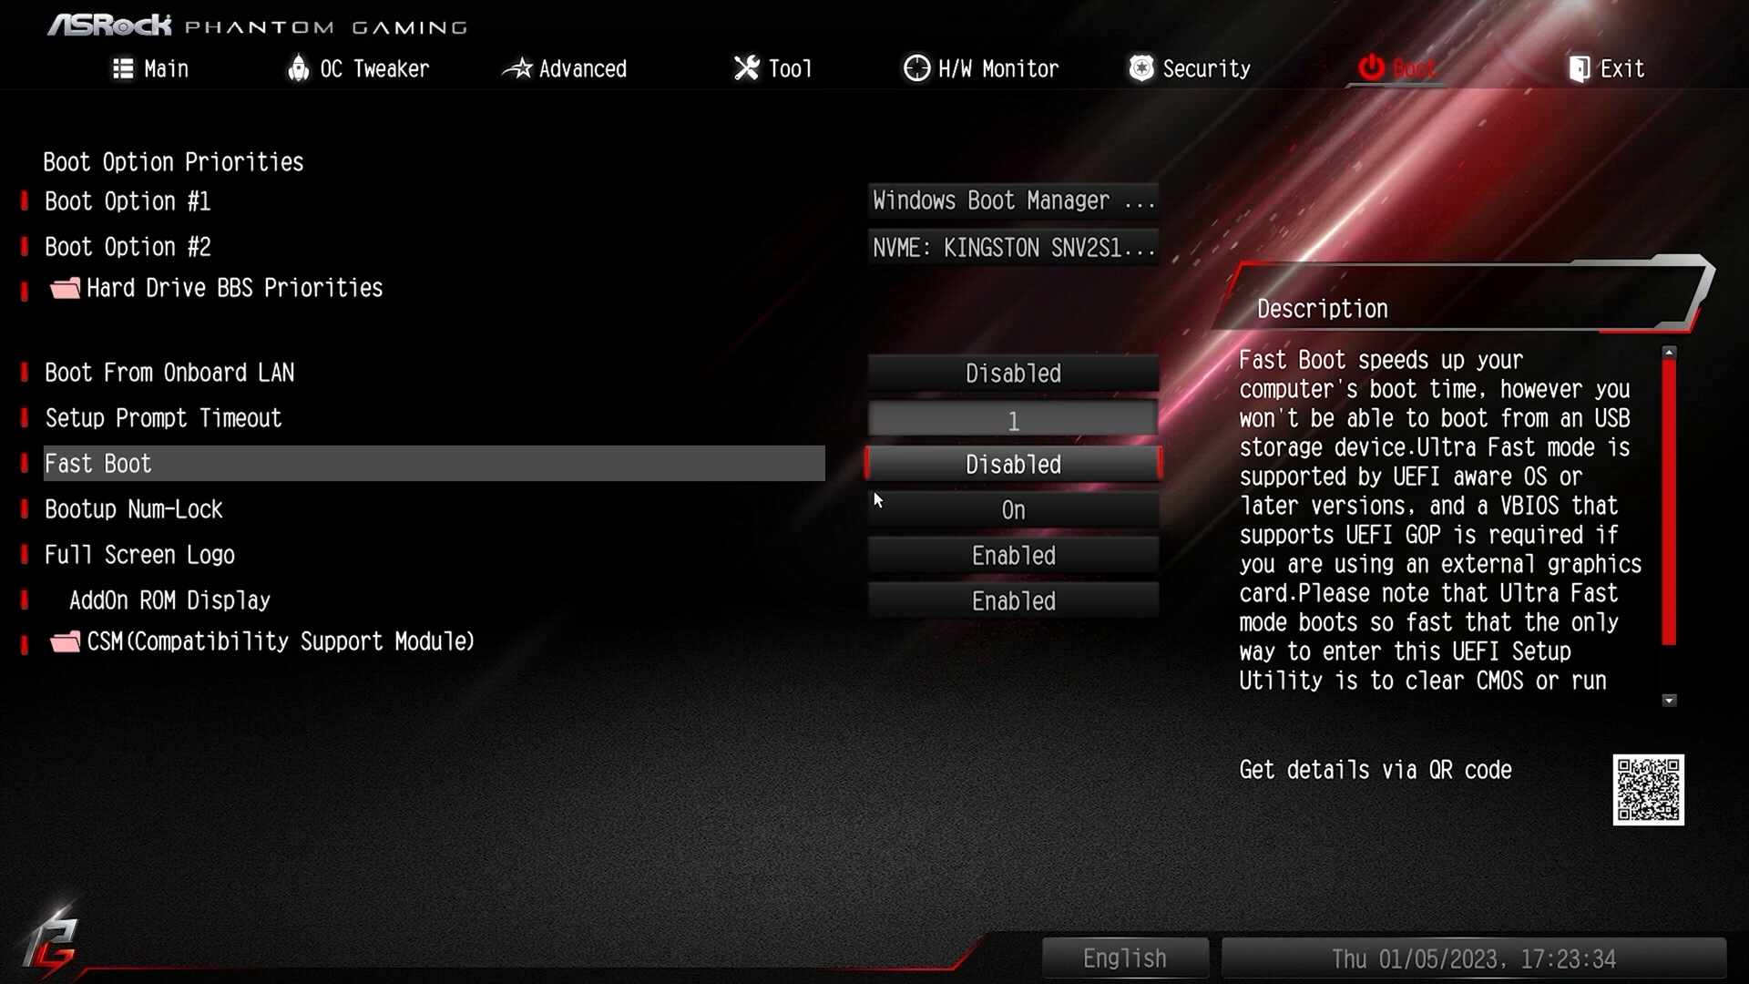
key(Down)
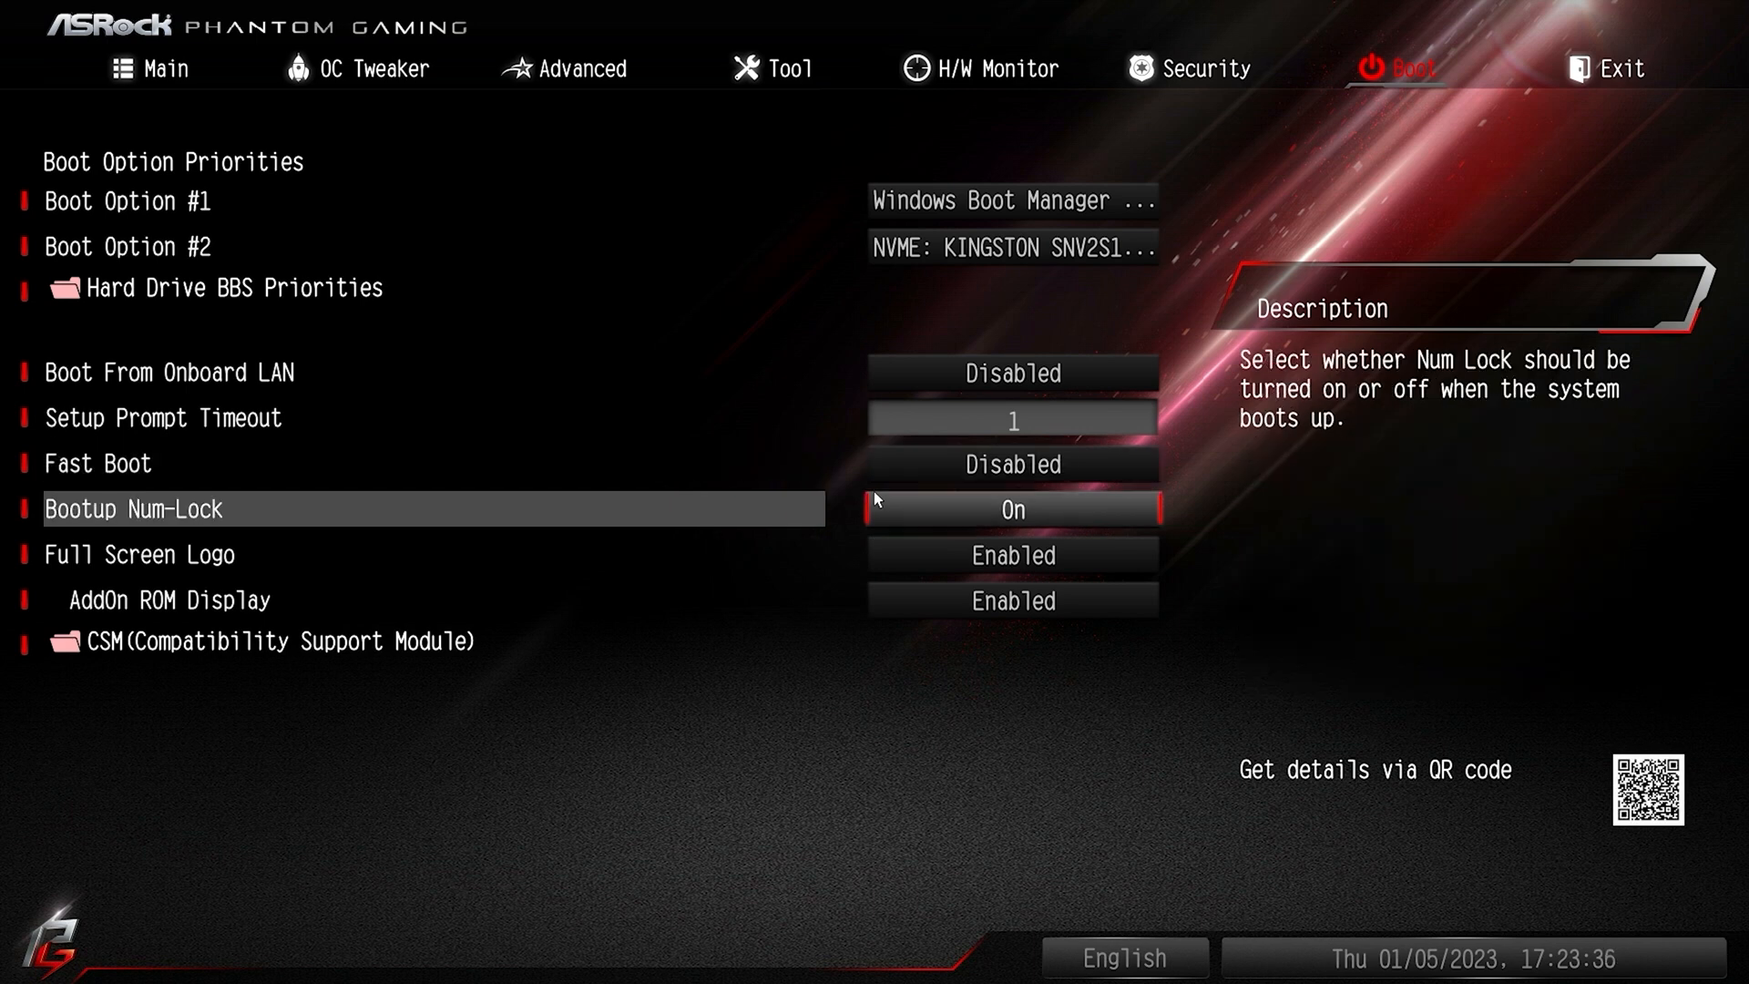
- View the Full Screen Logo choices and keep the option set to Enabled
key(Down)
key(Return)
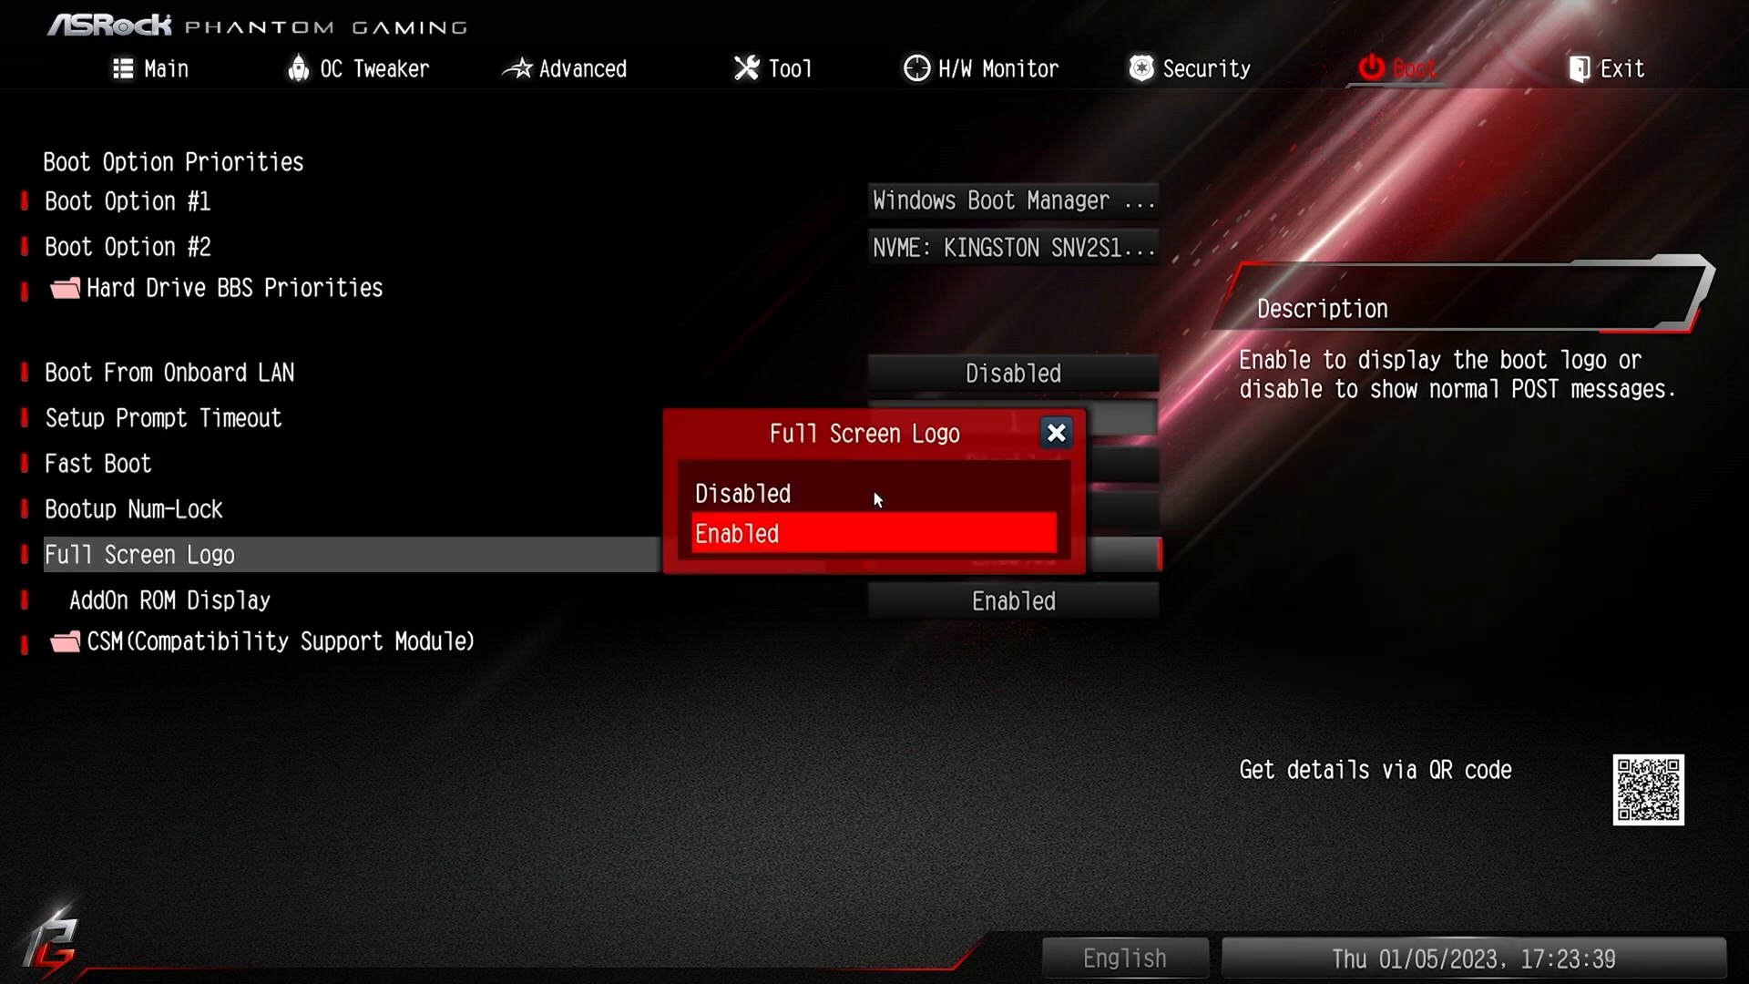
key(Up)
key(Down)
key(Return)
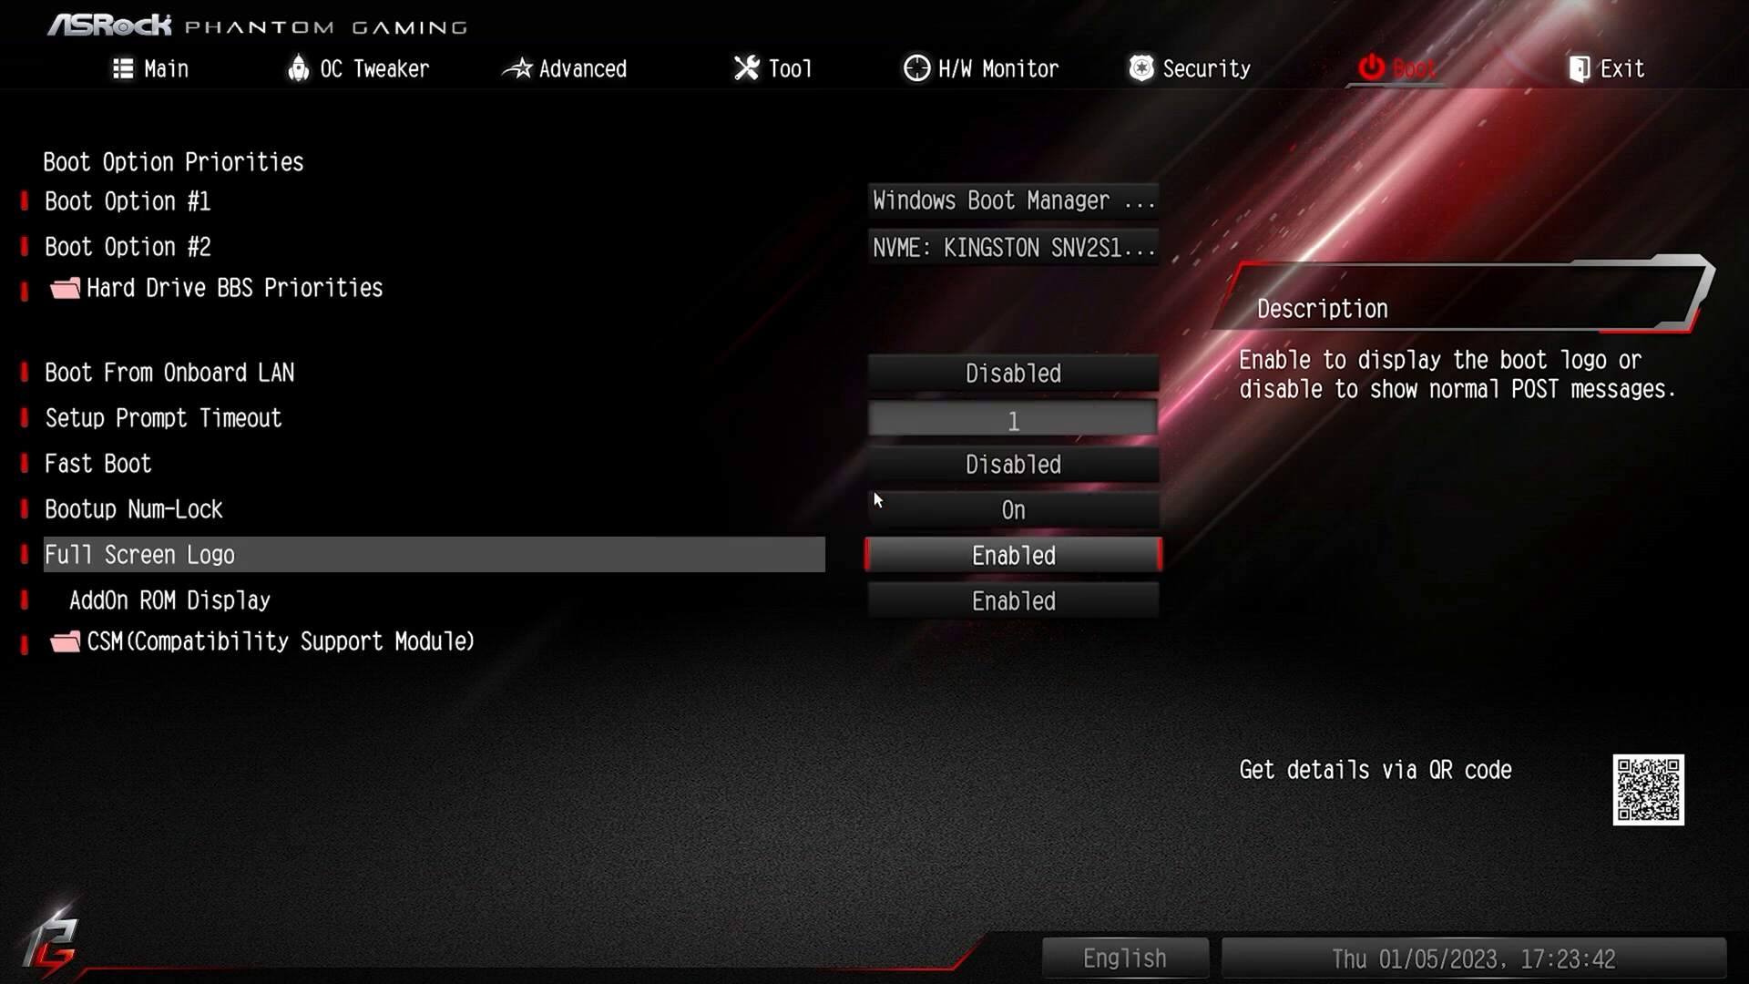
- Open the CSM (Compatibility Support Module) page and set CSM to Disabled
key(Down)
key(Down)
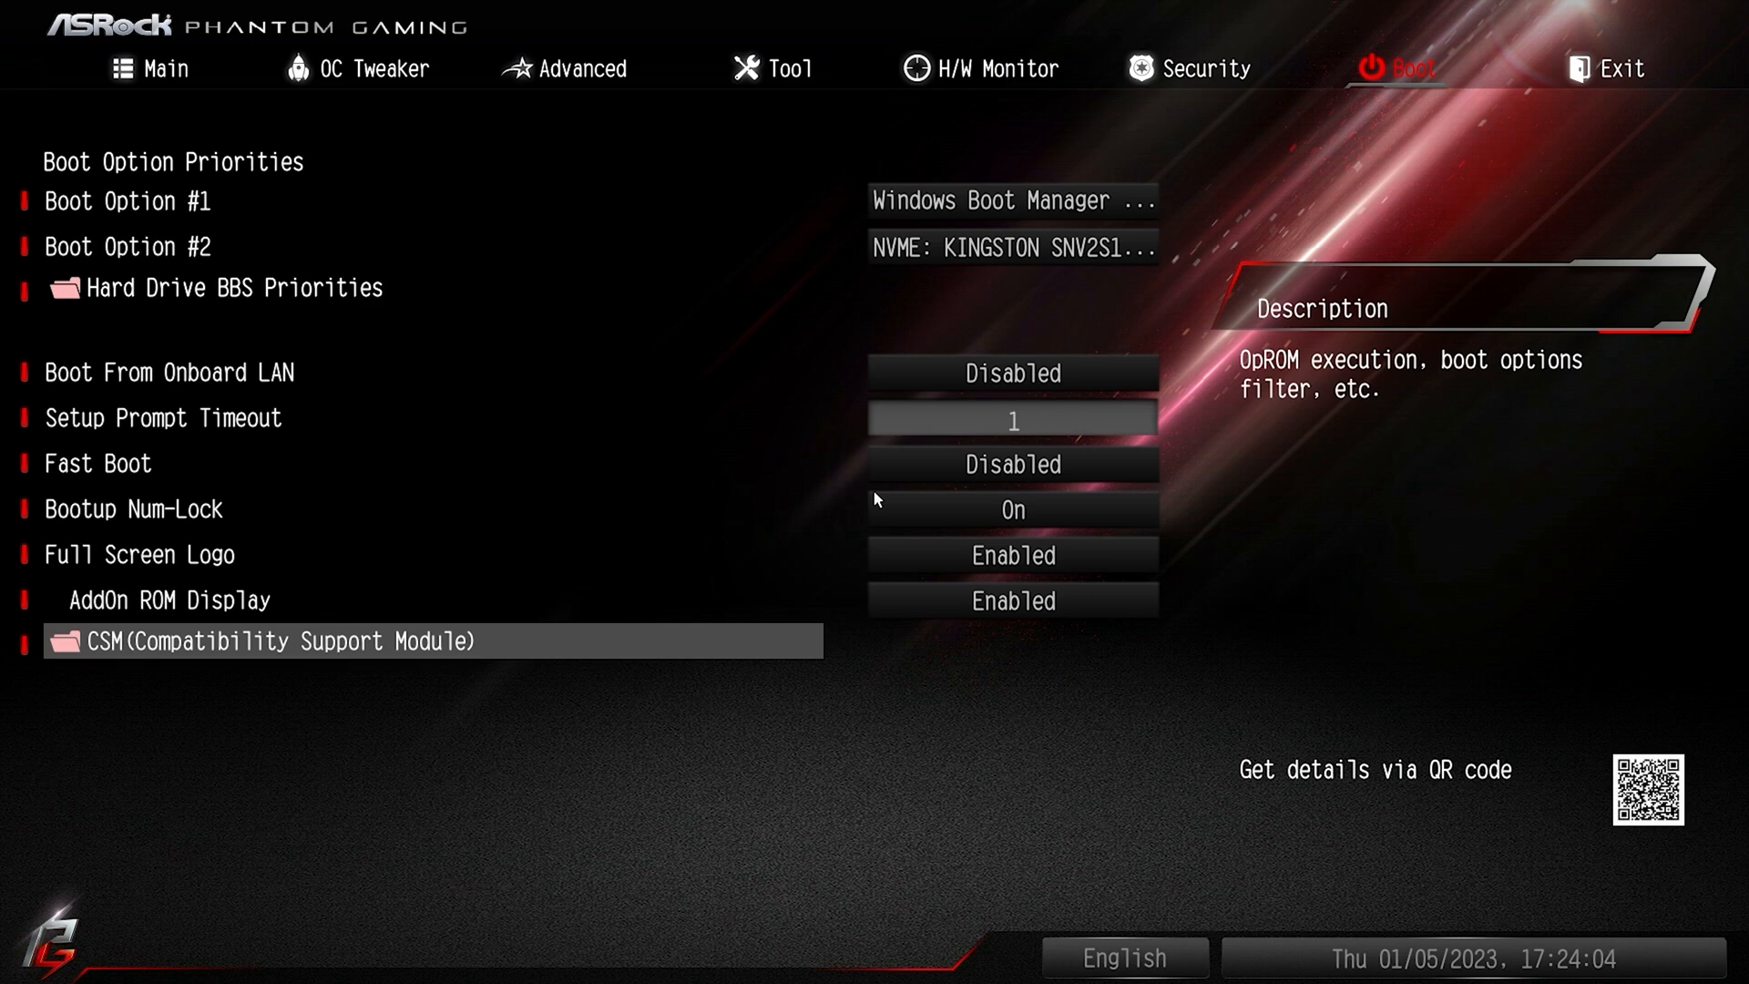
key(Return)
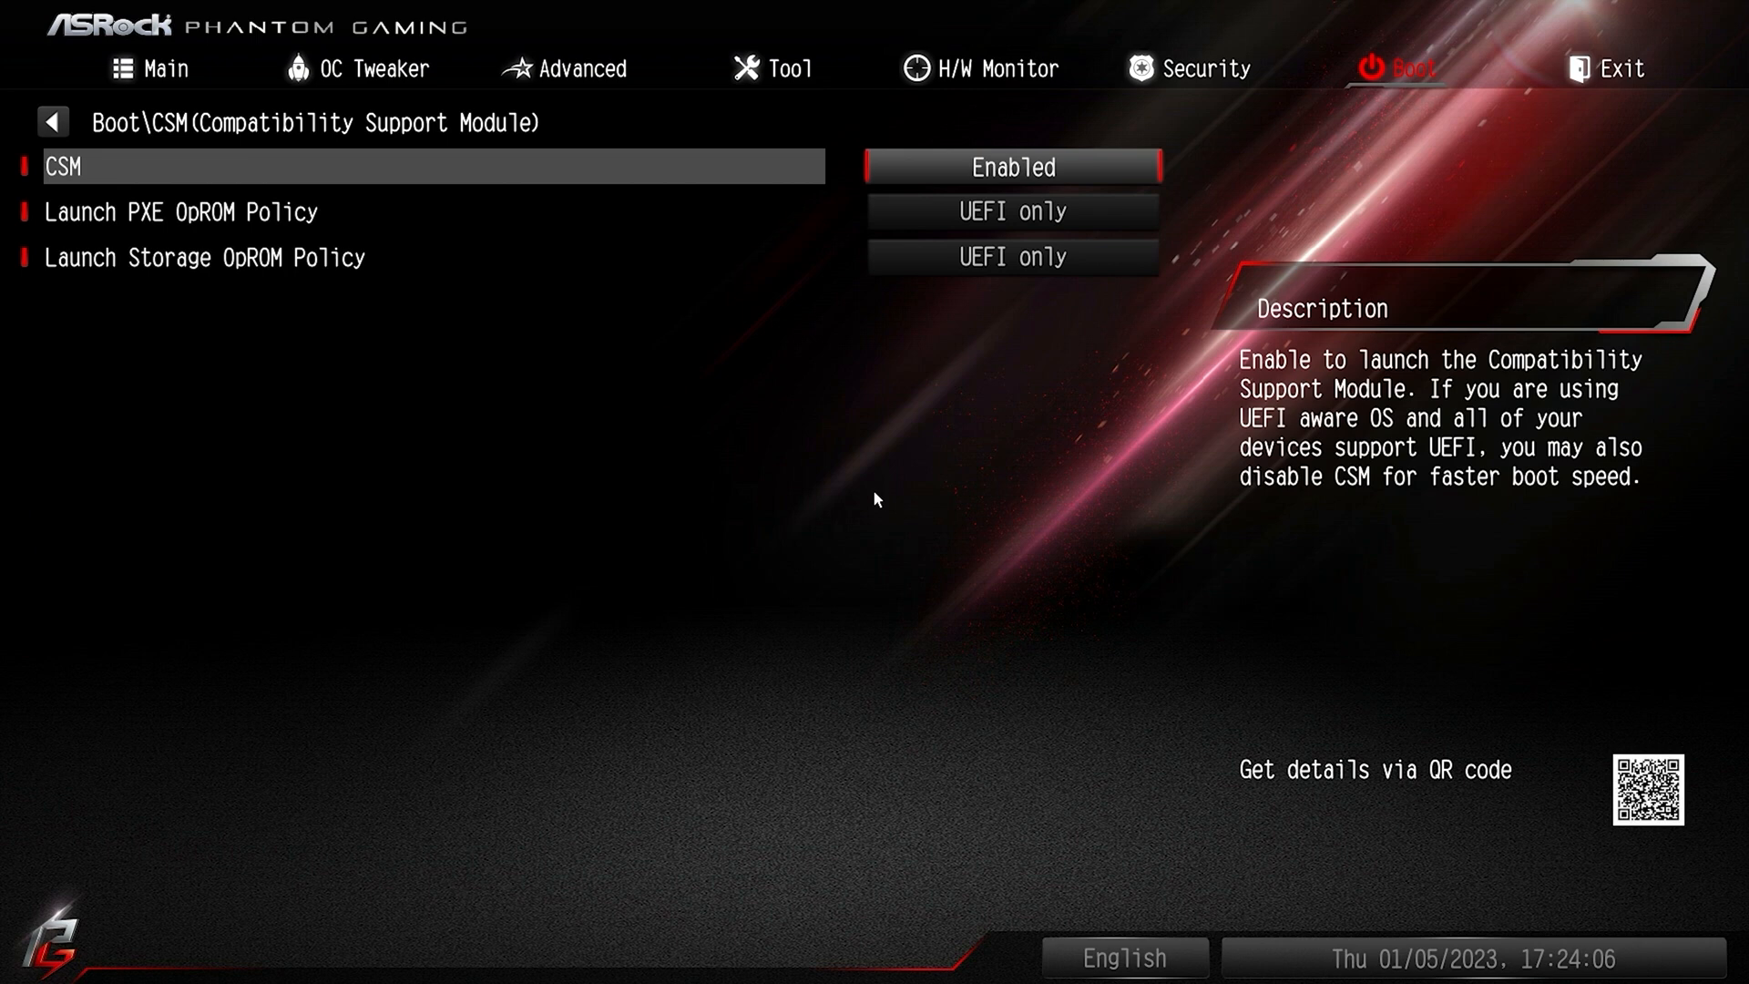
key(Down)
key(Up)
key(Return)
key(Up)
key(Down)
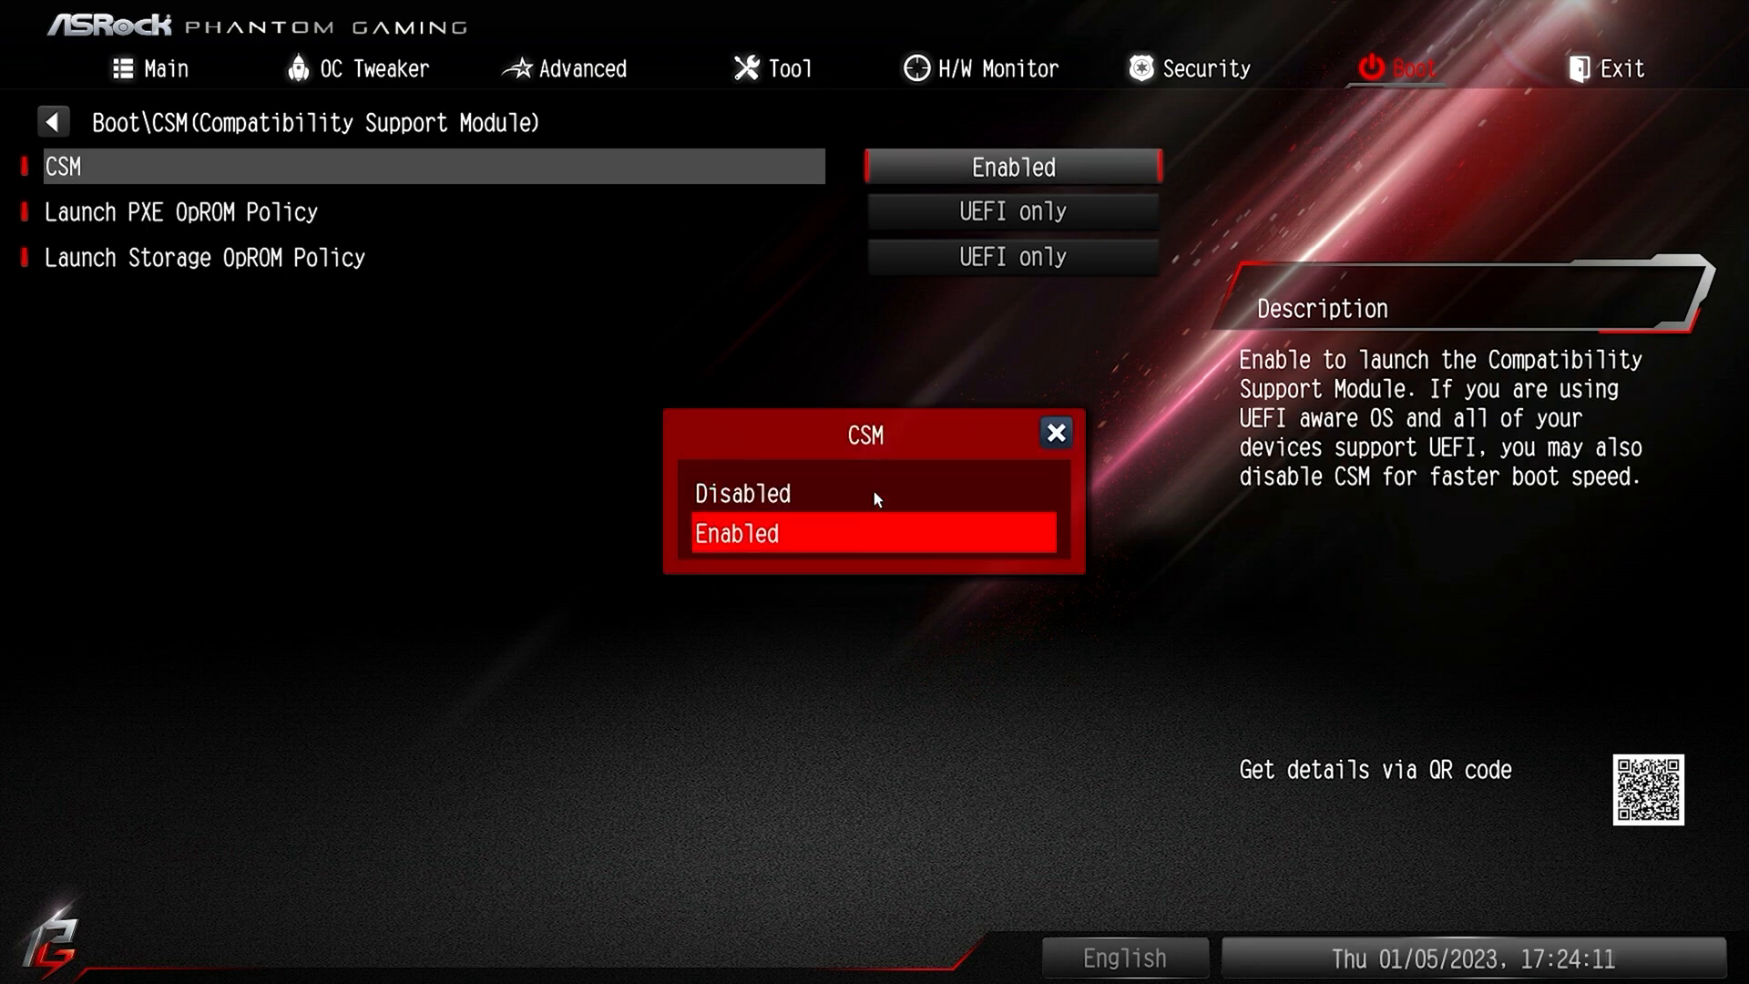
key(Up)
key(Return)
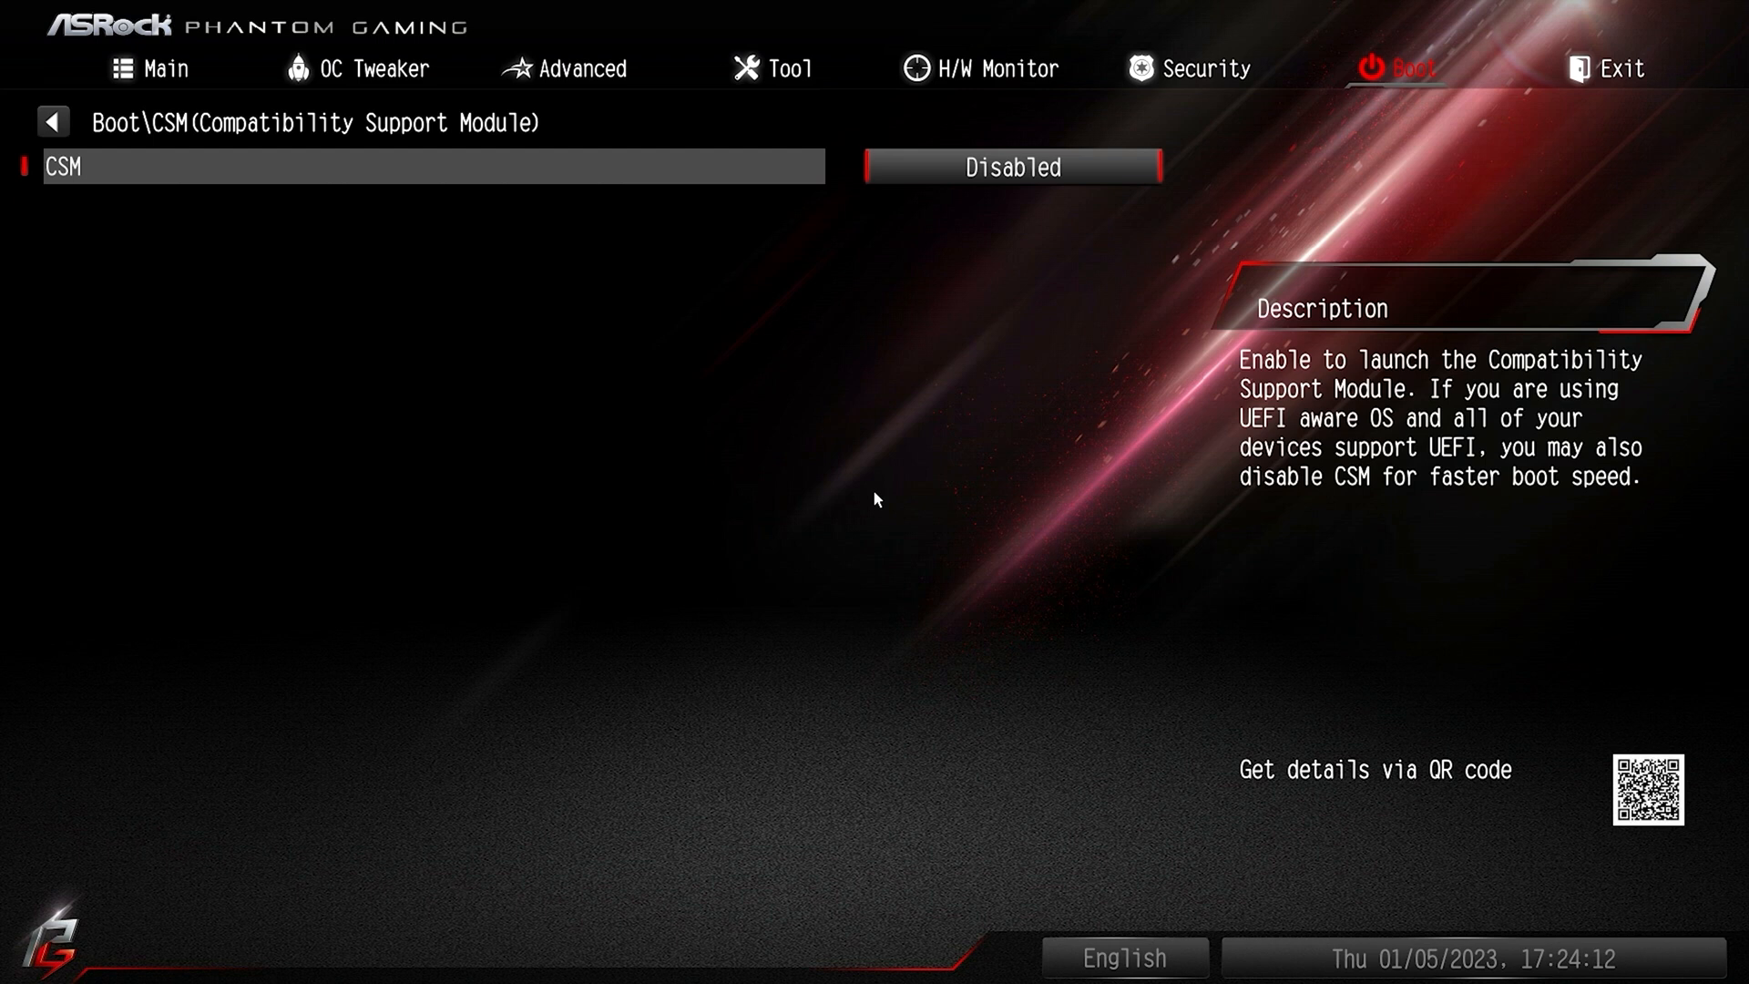
- Set CSM back to Enabled and return to the Boot page
key(Return)
key(Down)
key(Return)
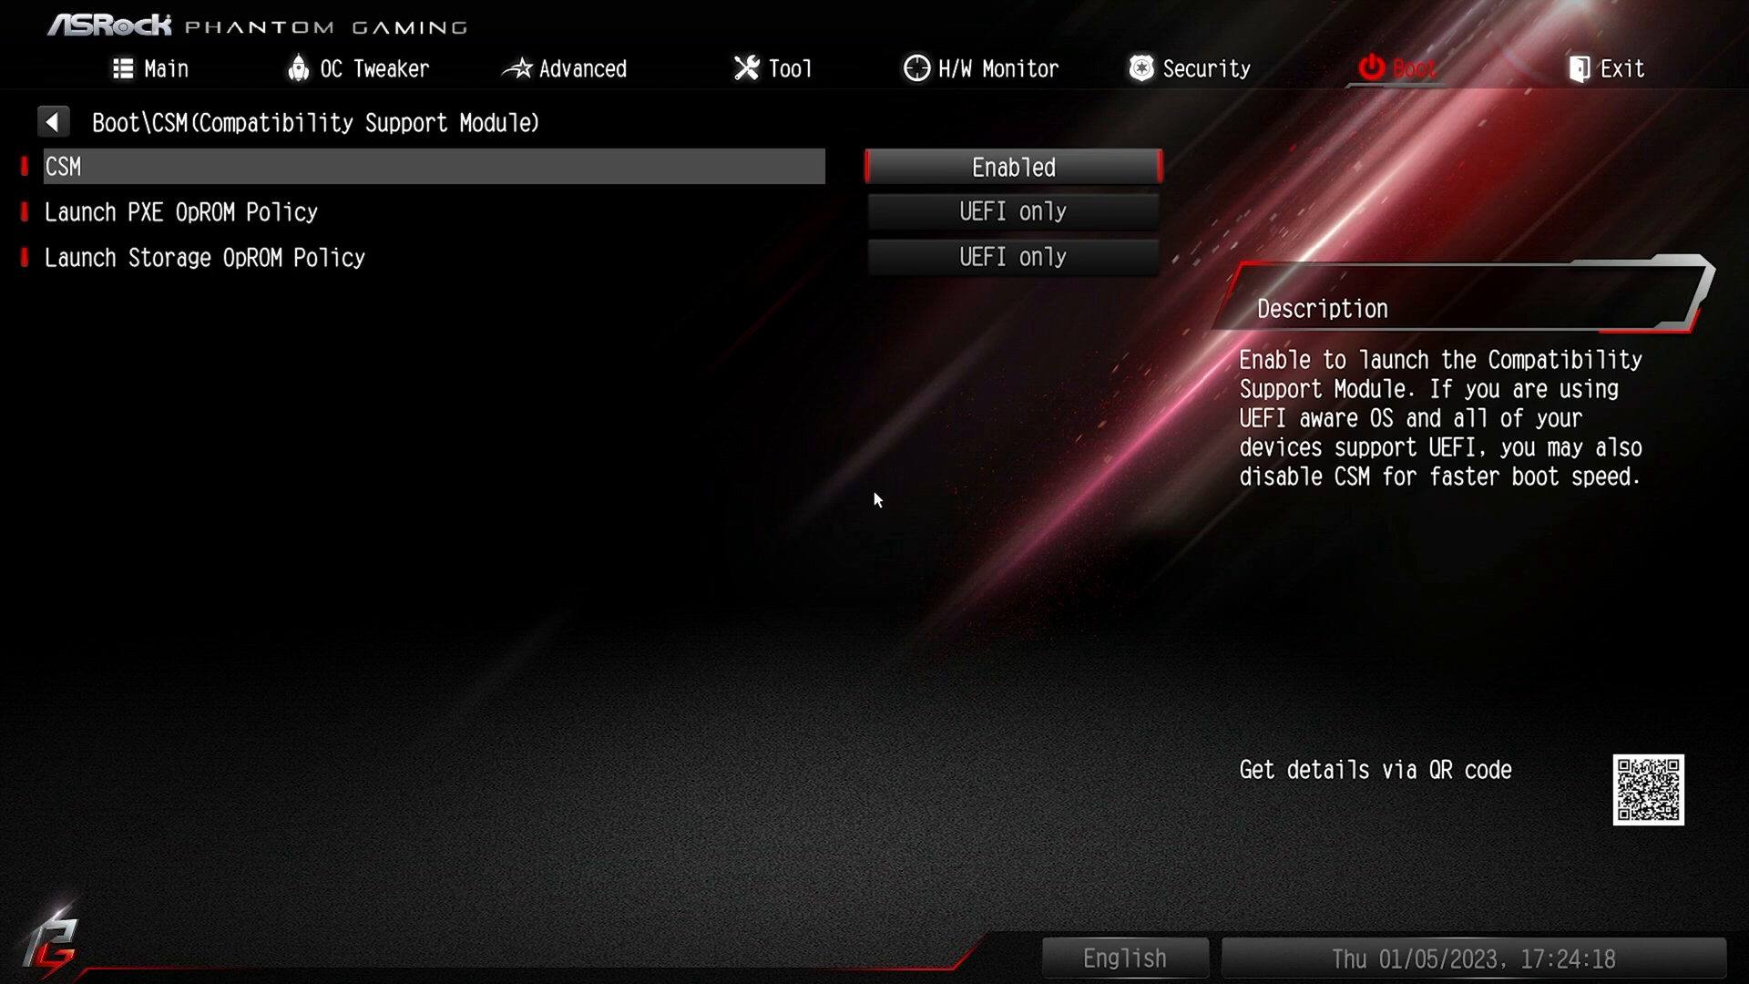
key(Escape)
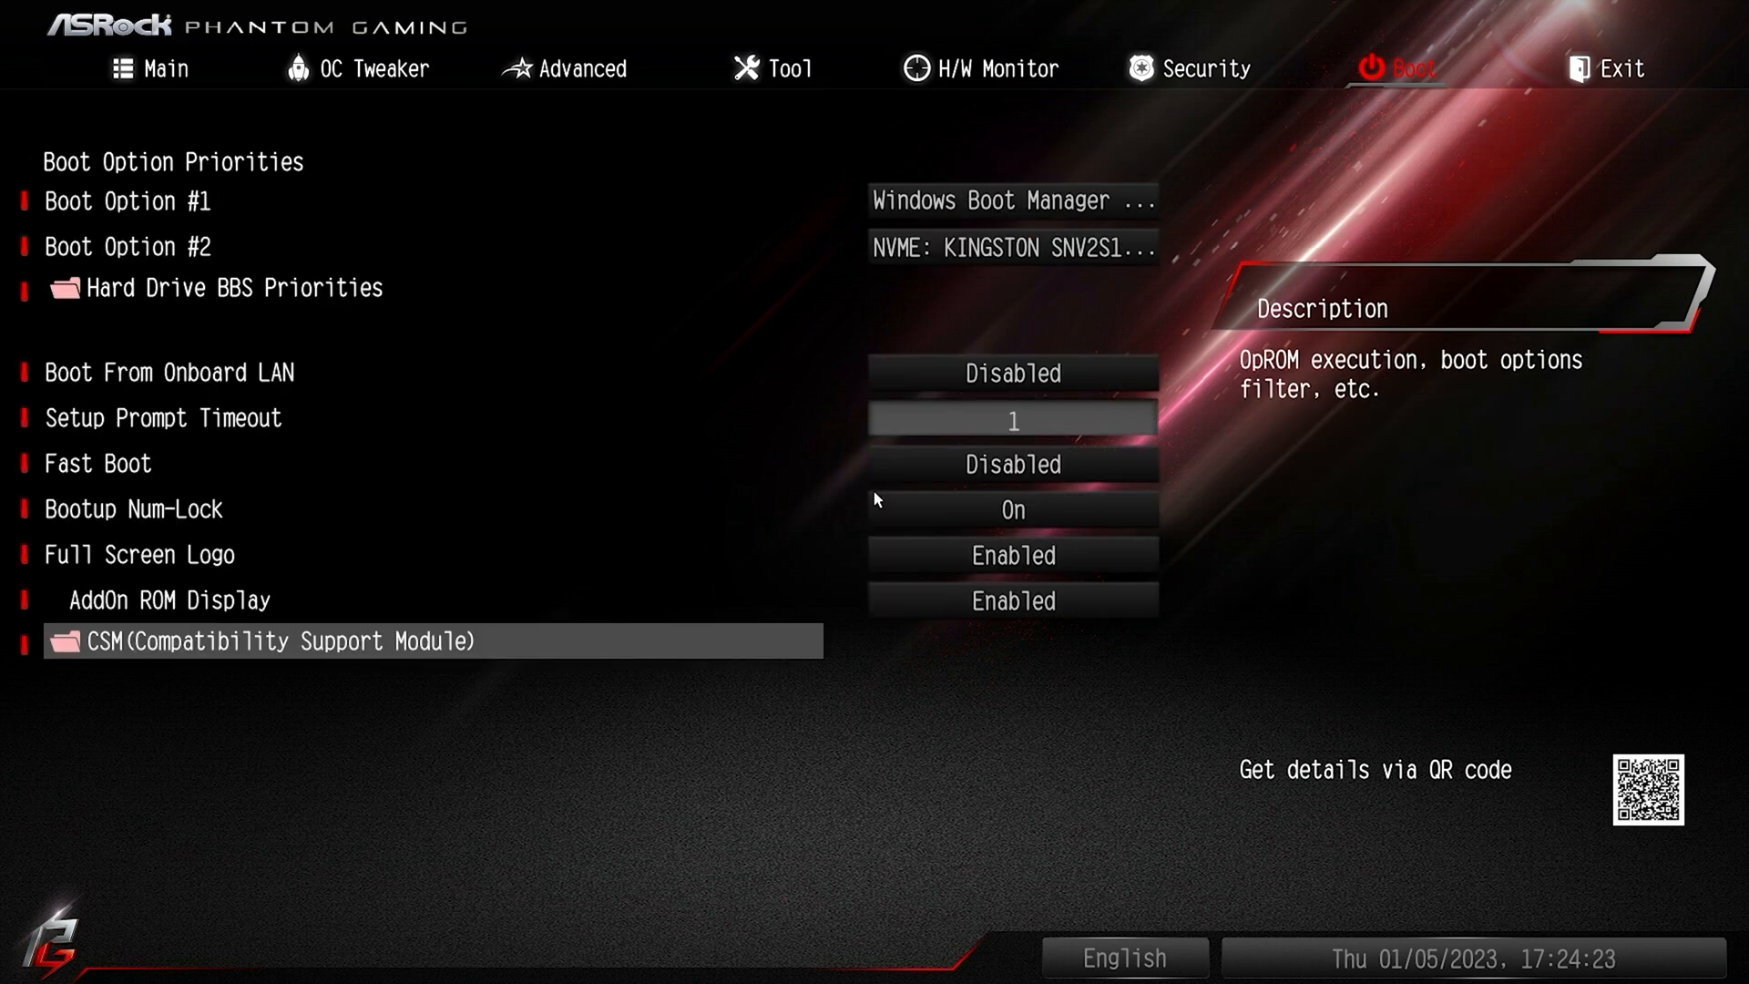
- Open the Exit page and review the save, discard, defaults, EFI Shell and Boot Override entries
key(Right)
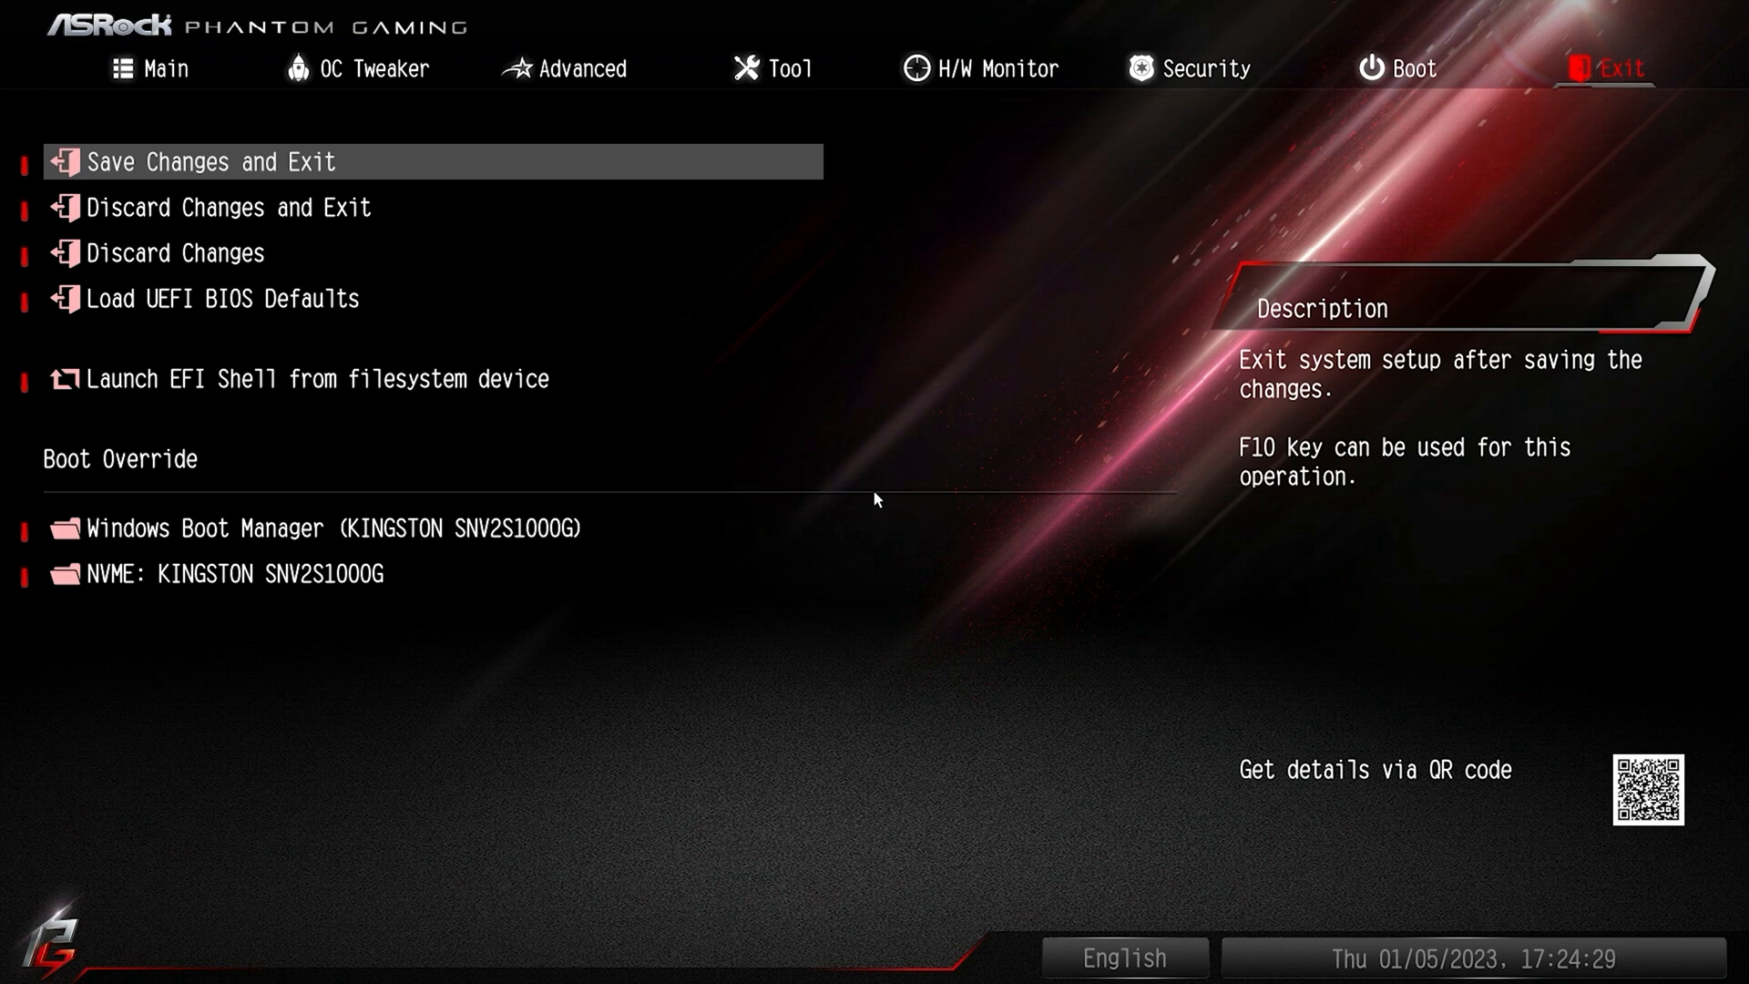
key(Down)
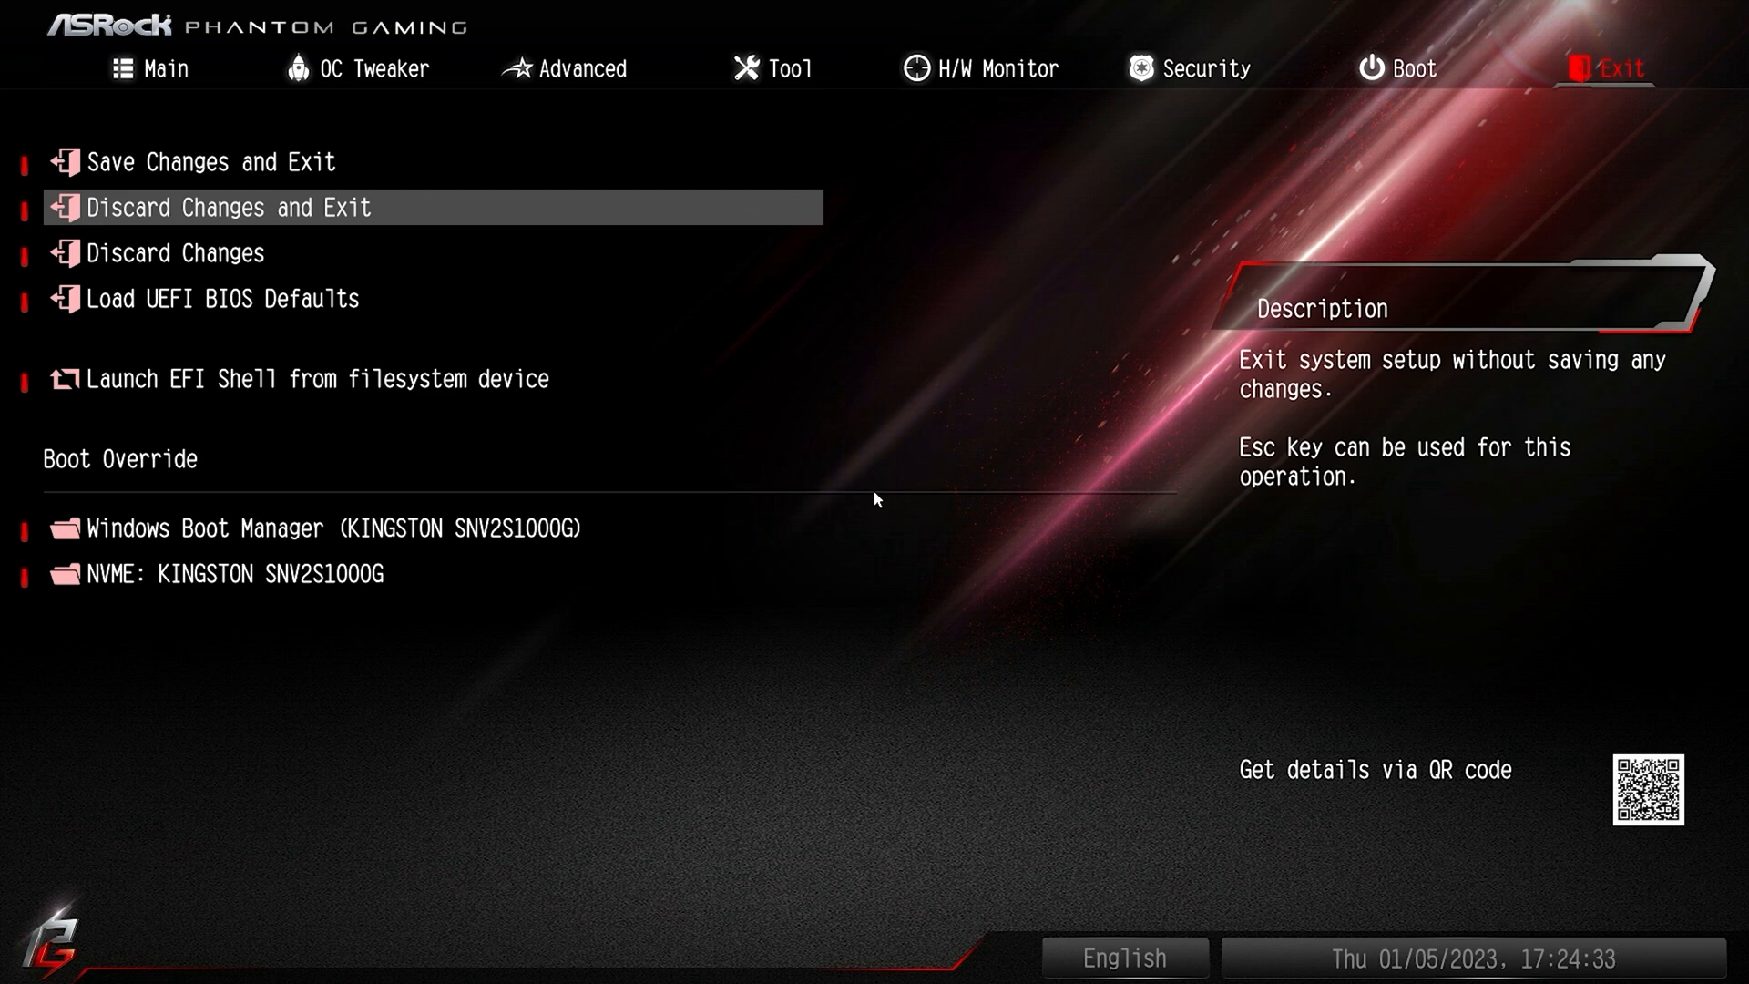
key(Down)
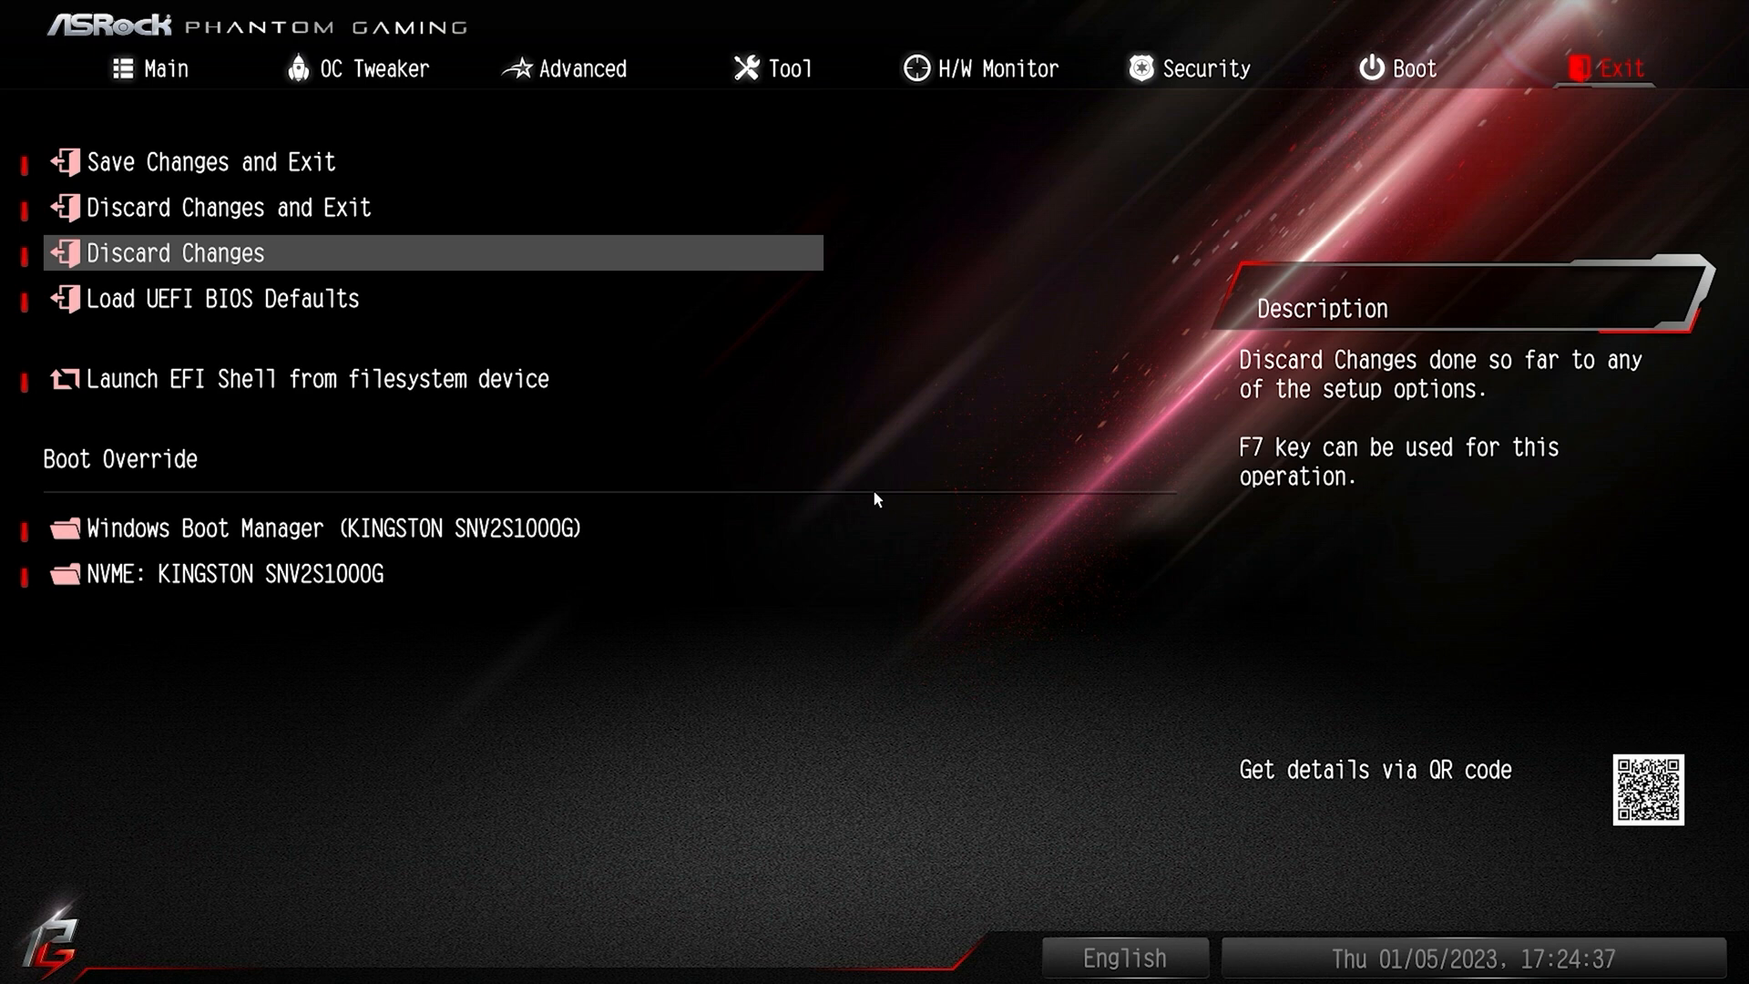
key(Down)
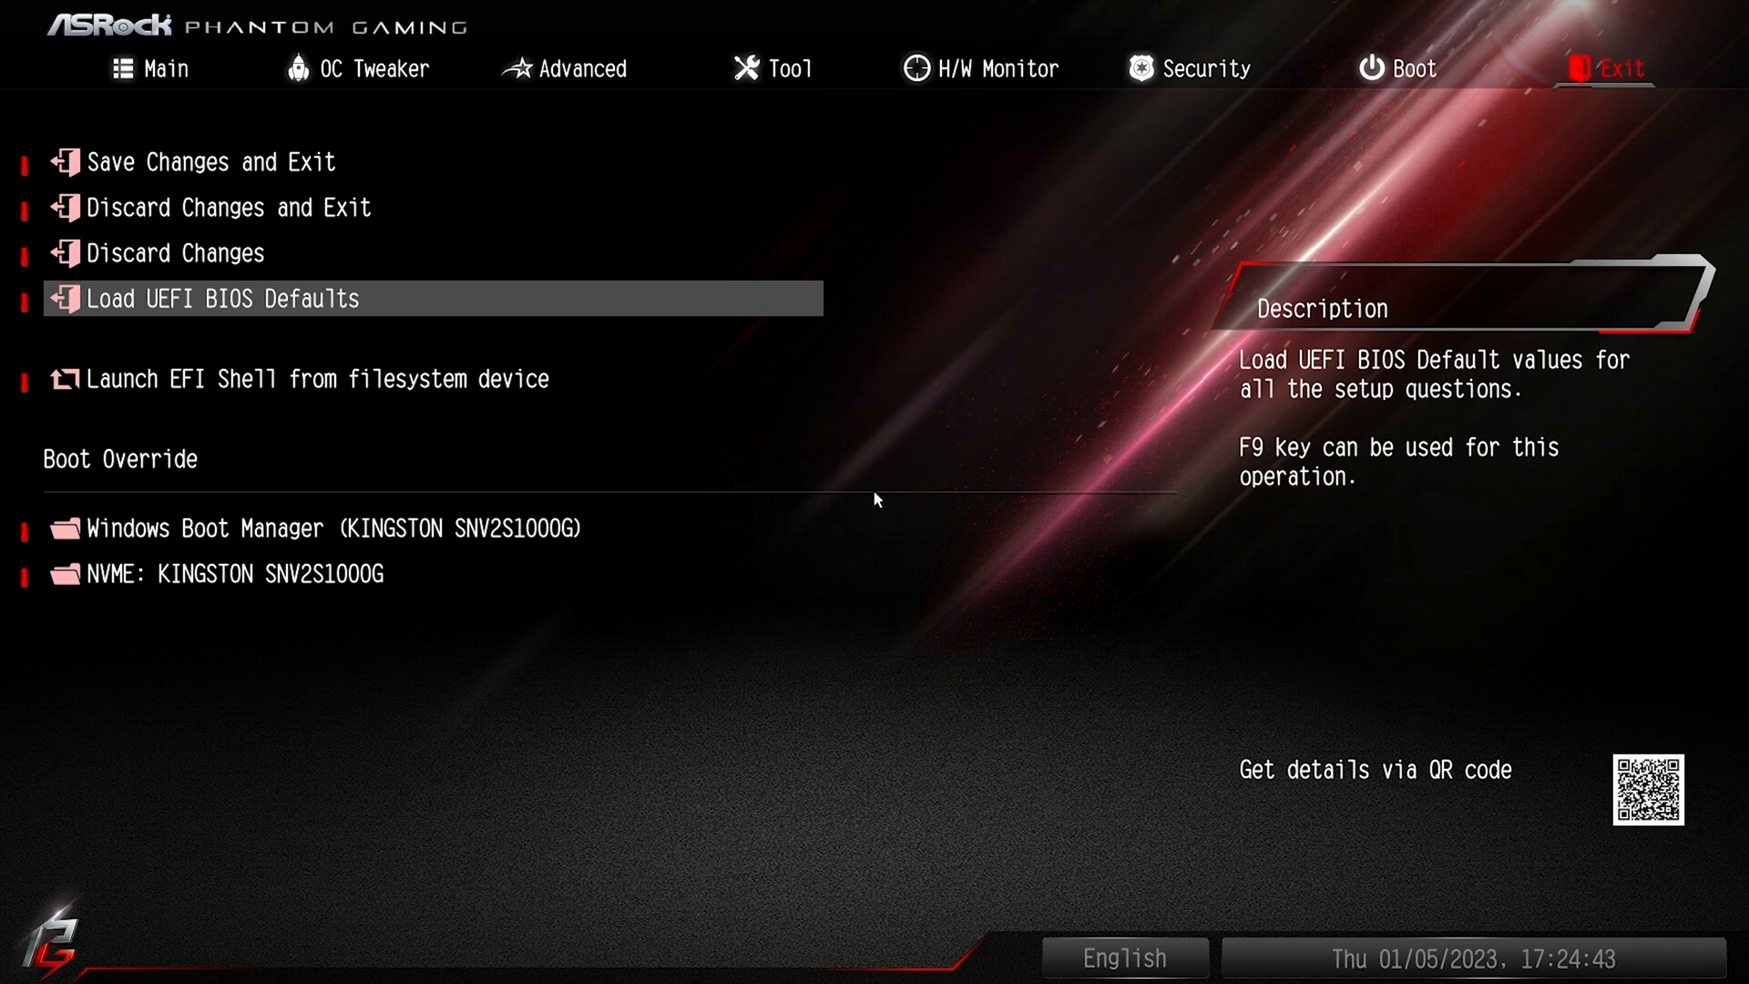
key(Down)
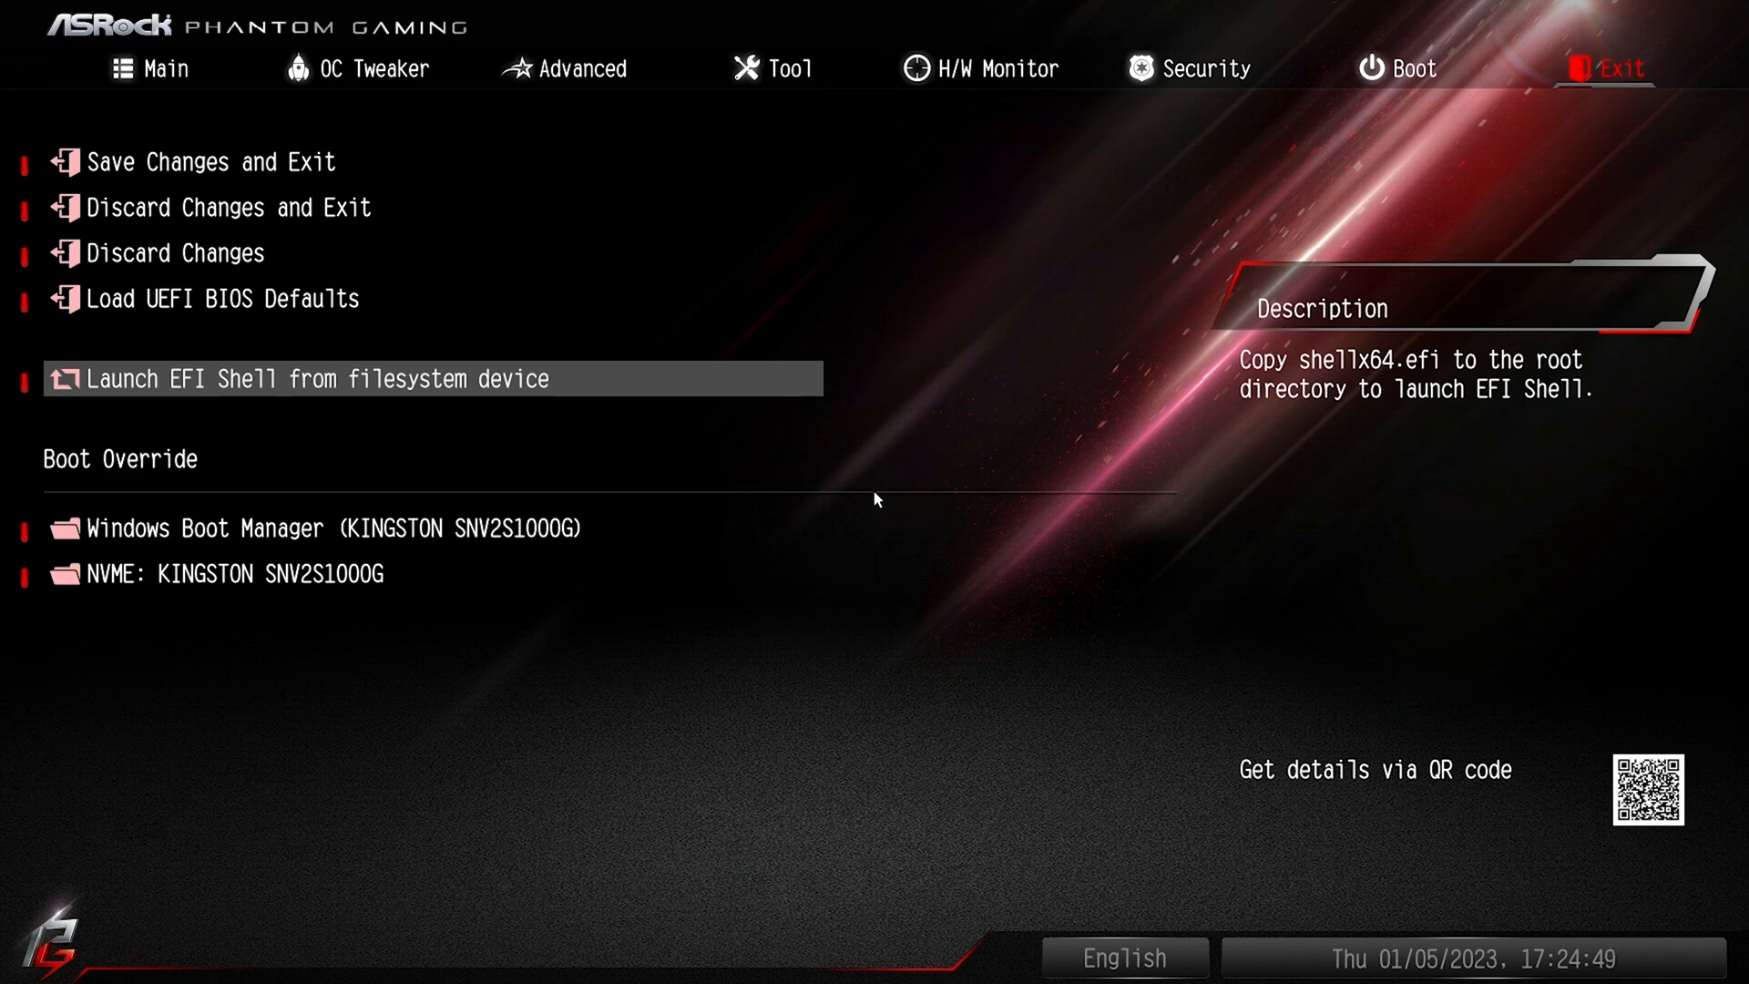
key(Down)
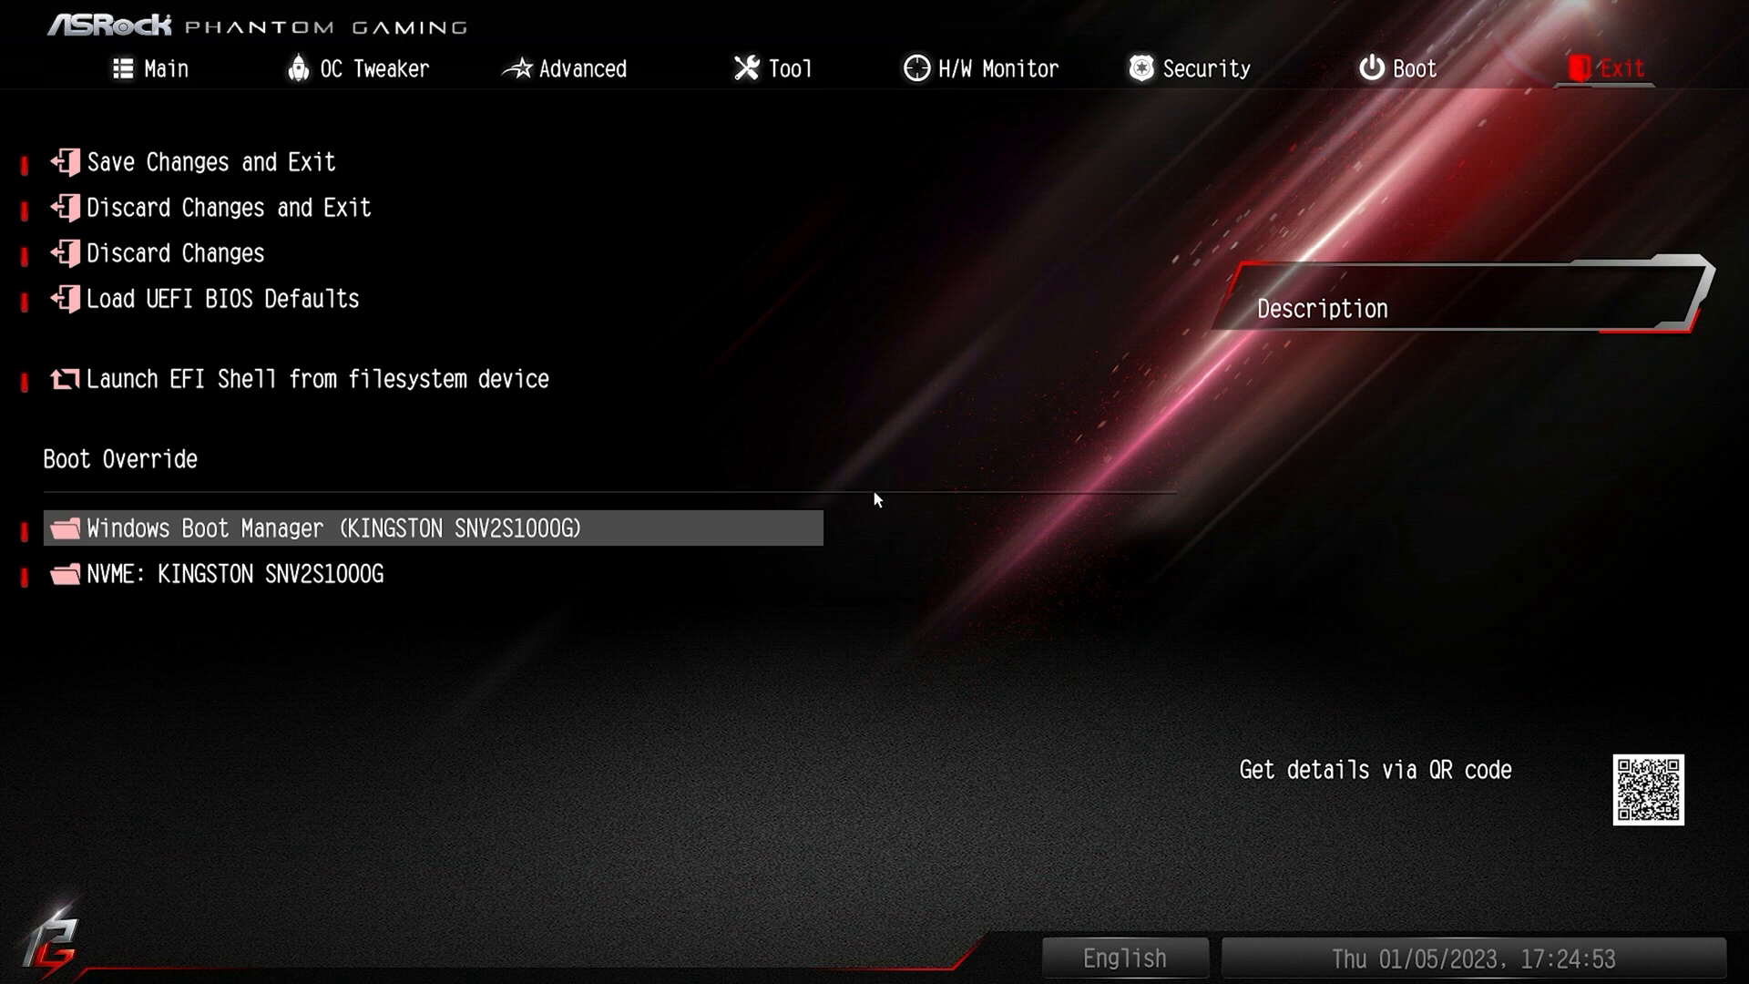
key(Down)
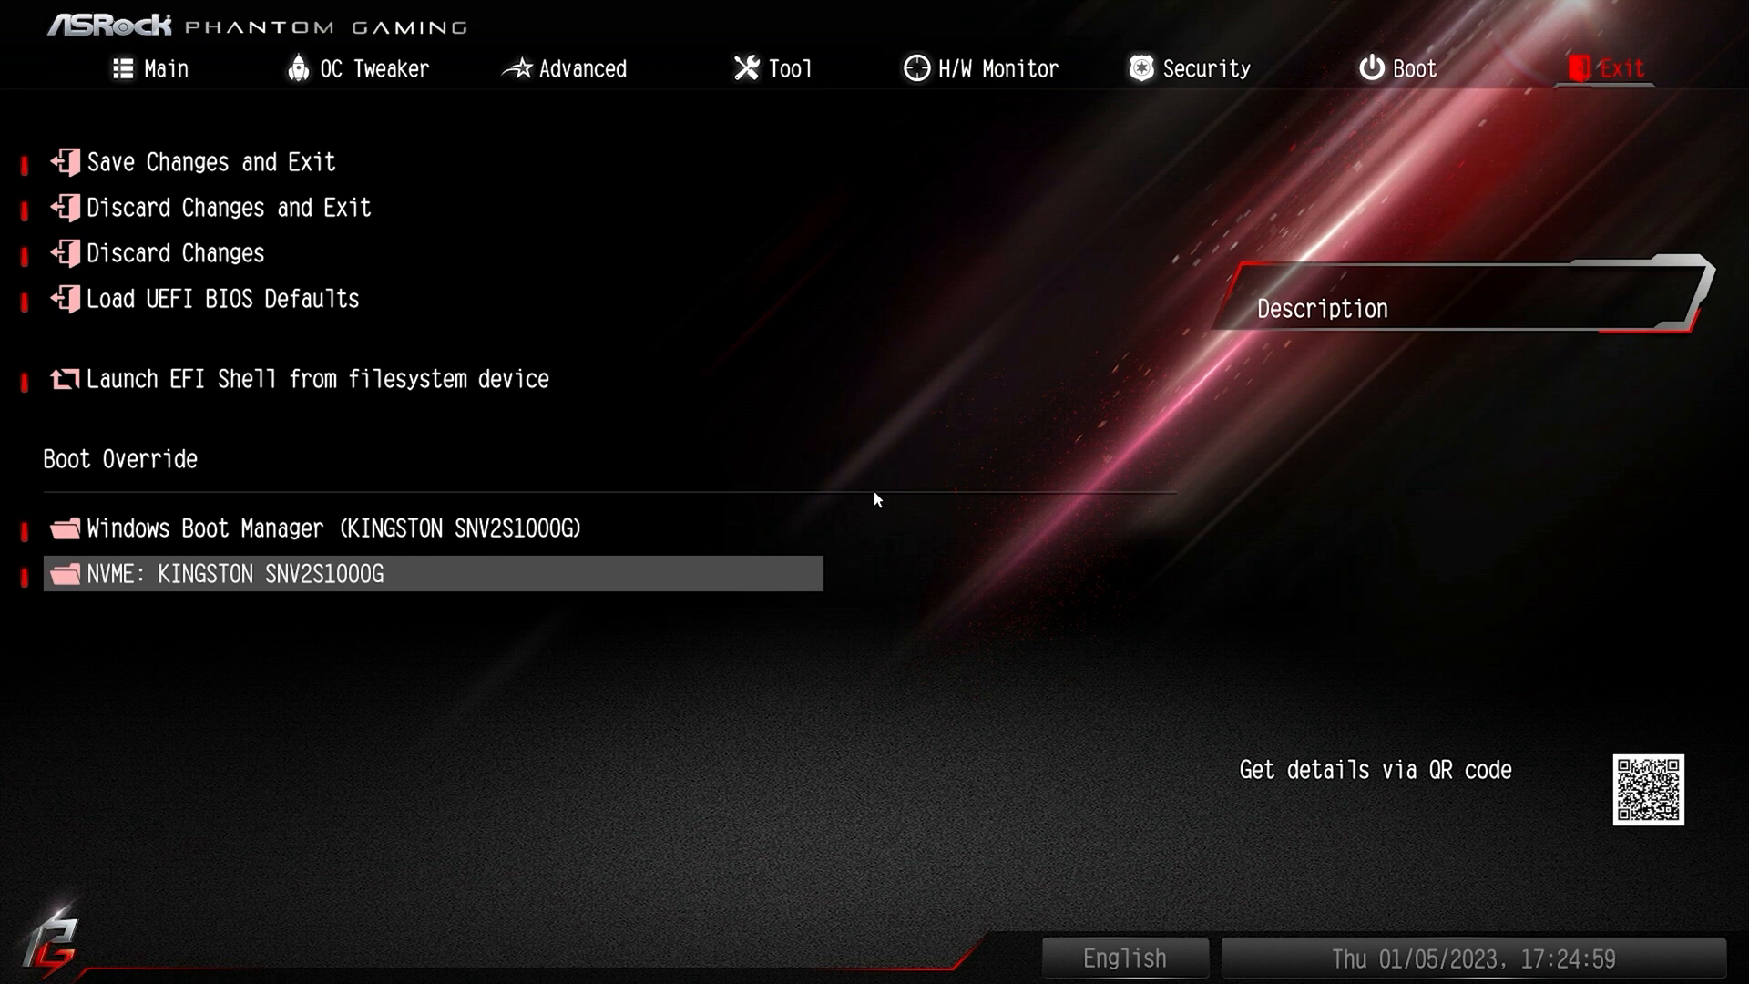
- Choose Save Changes and Exit and confirm leaving the BIOS setup
key(Up)
key(Up)
key(Up)
key(Up)
key(Up)
key(Up)
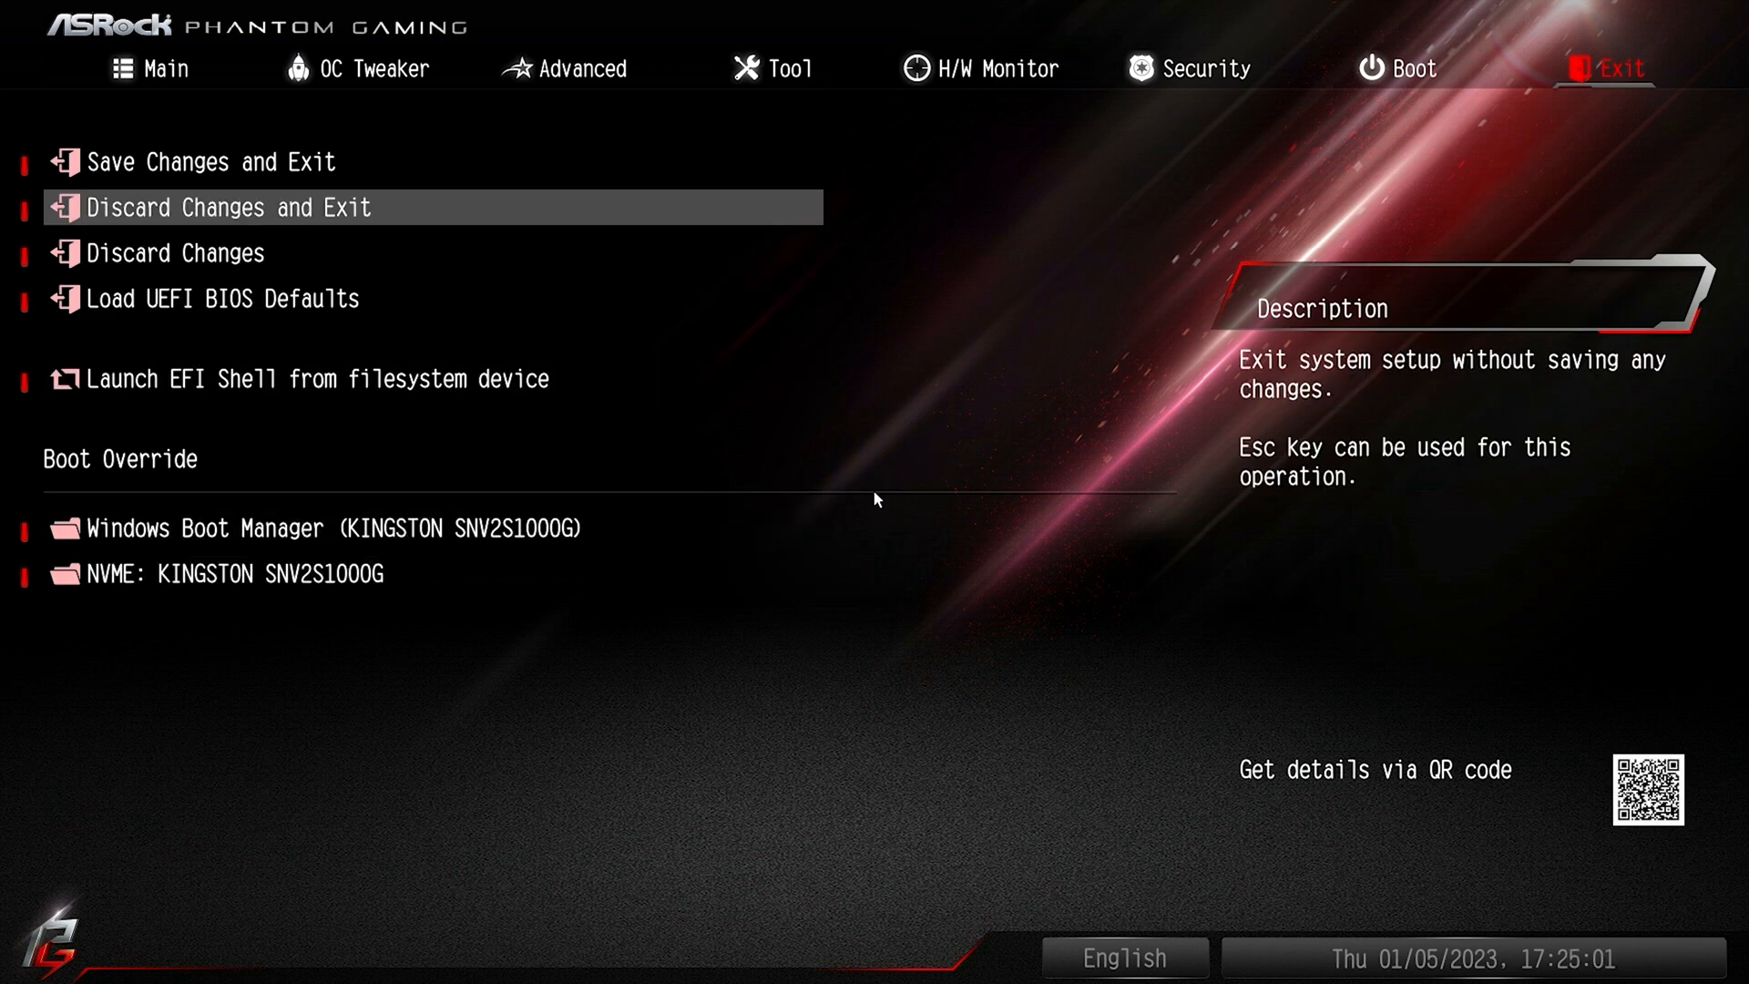
key(Return)
key(Return)
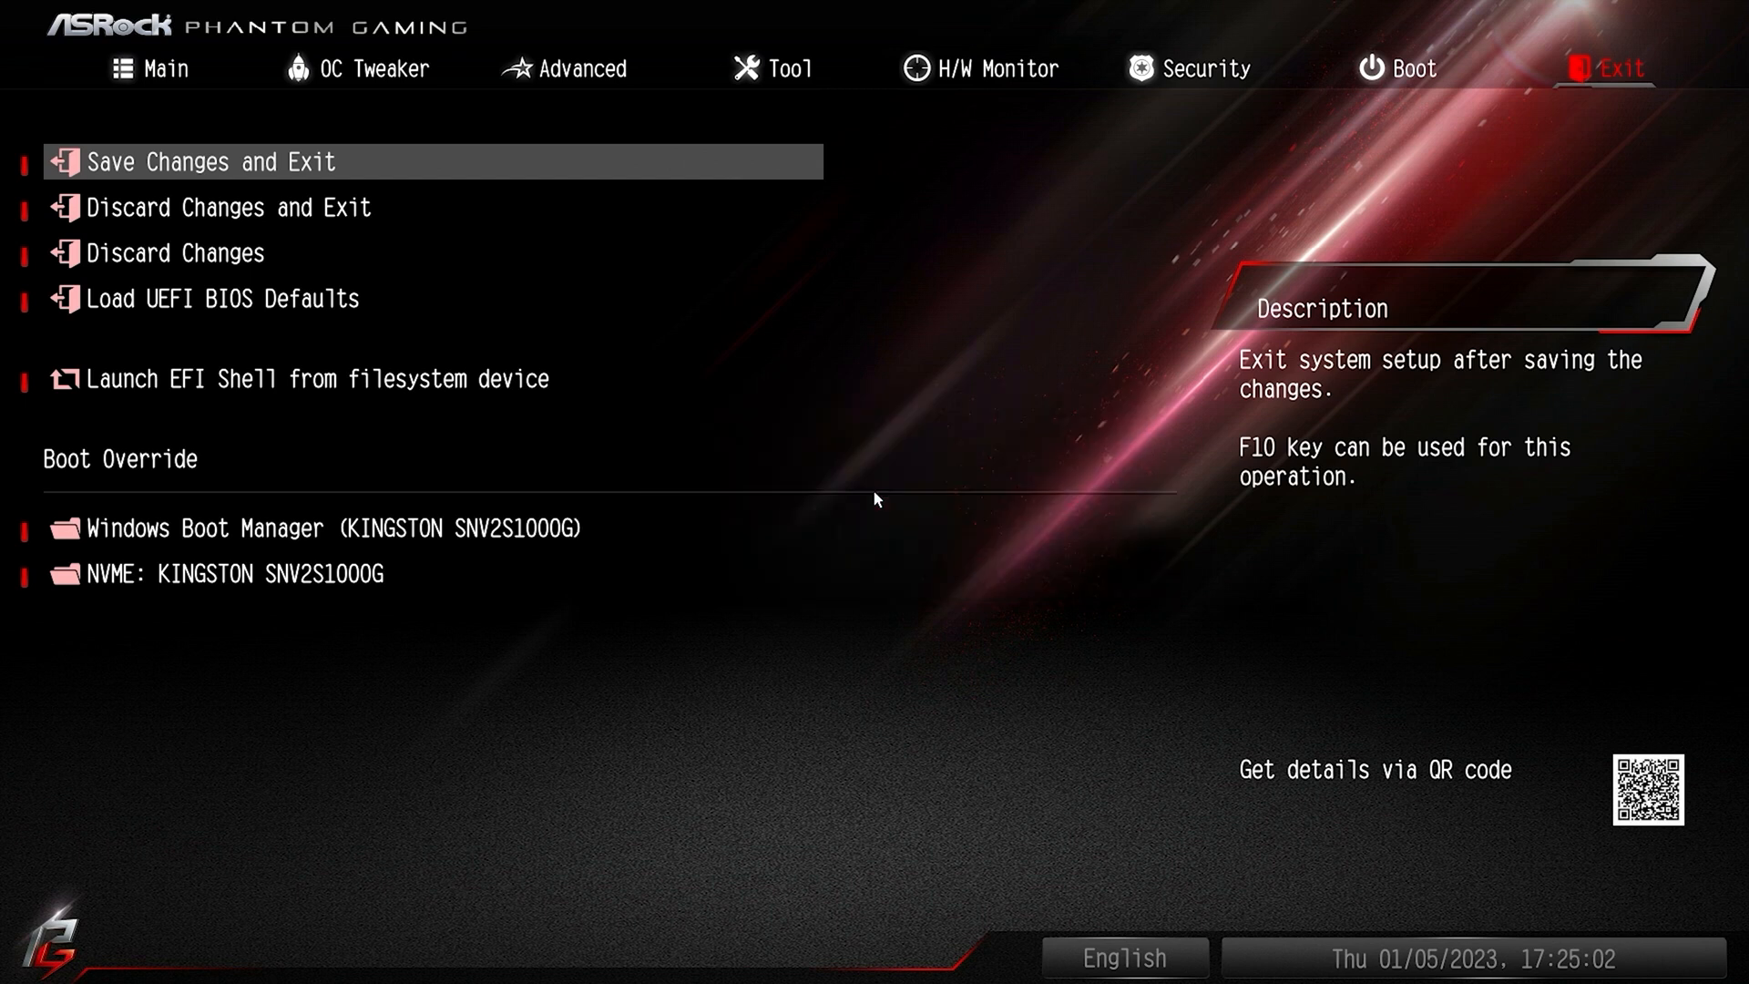